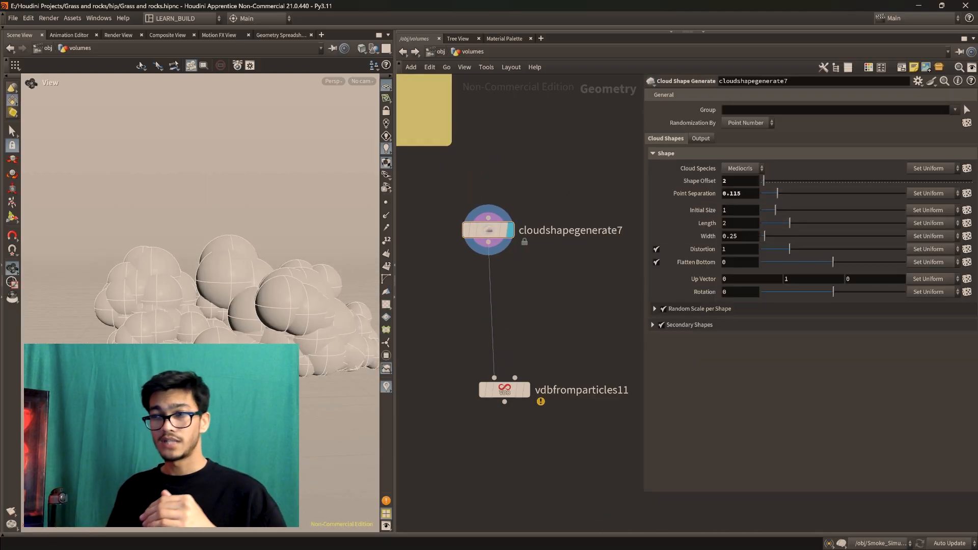
Insert a Mountain node on the connection between cloudshapegenerate7 and vdbfromparticles11, spacing the three nodes out in a column
scroll(461, 356, down, 2)
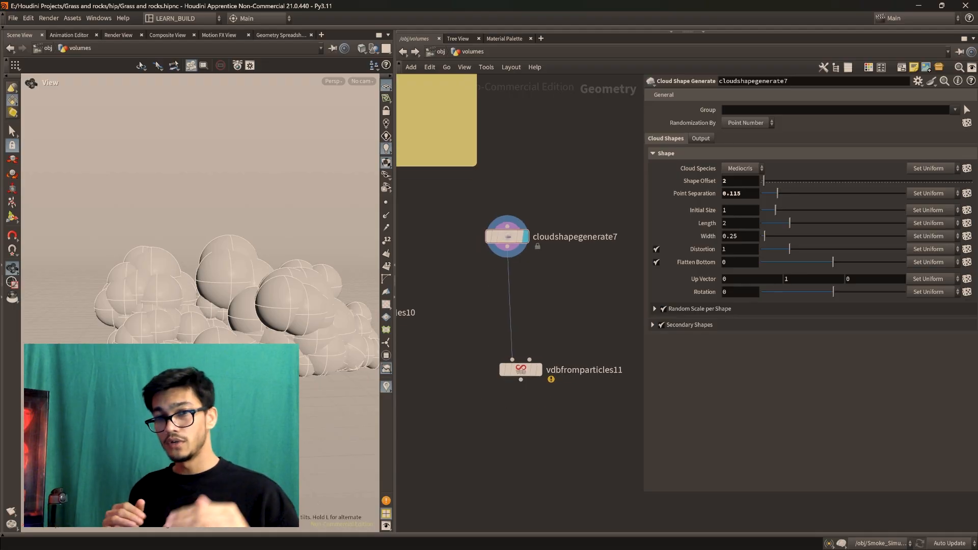
scroll(527, 376, up, 2)
middle_drag(576, 310, 539, 290)
key(Tab)
text(mountain)
key(Return)
click(497, 293)
drag(498, 293, 491, 287)
scroll(576, 301, down, 3)
middle_drag(583, 292, 571, 364)
scroll(572, 365, up, 3)
middle_drag(486, 281, 519, 299)
click(509, 277)
drag(286, 245, 262, 254)
middle_drag(529, 341, 518, 305)
mouse_move(478, 318)
mouse_down()
mouse_move(467, 334)
mouse_move(478, 317)
mouse_up()
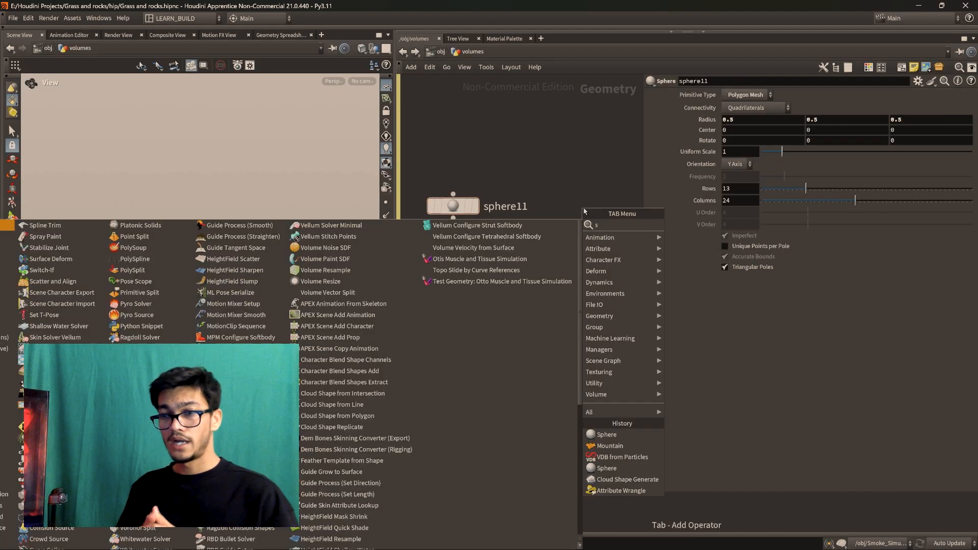
Show sphere12 in the viewport as a wireframe to examine the primitive sphere's structure
key(Return)
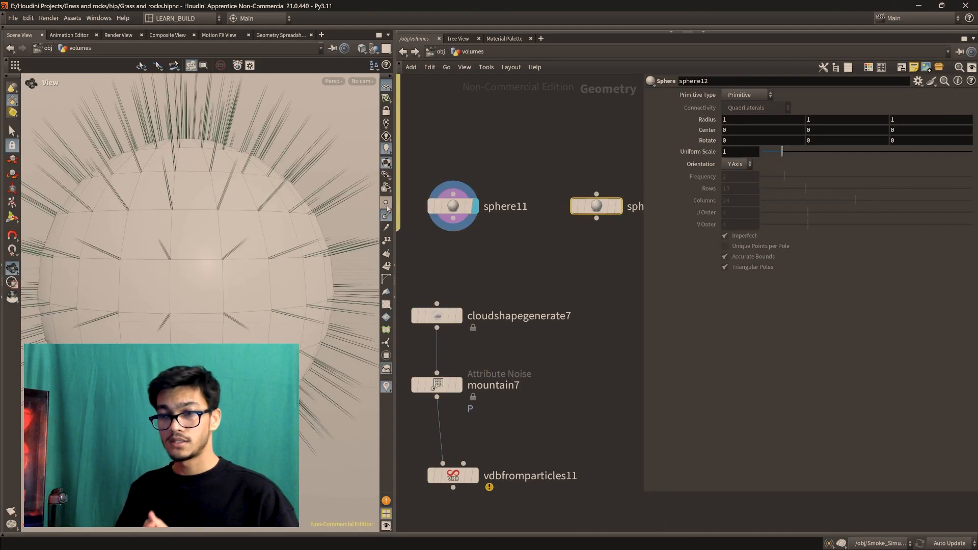
key(space+g)
middle_drag(618, 206, 605, 226)
click(605, 225)
scroll(201, 214, down, 3)
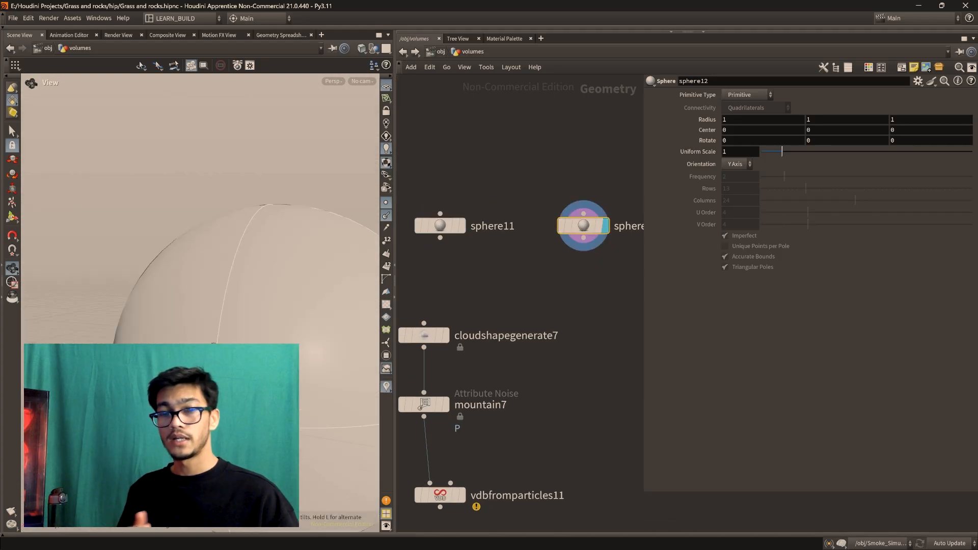
key(shift+w)
scroll(200, 213, up, 3)
scroll(200, 302, down, 2)
scroll(565, 316, down, 3)
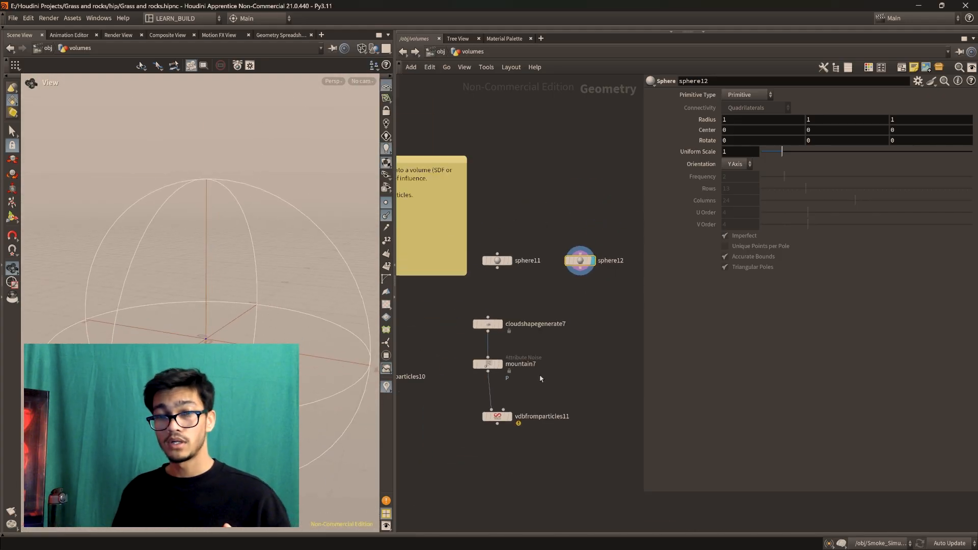
scroll(541, 374, up, 3)
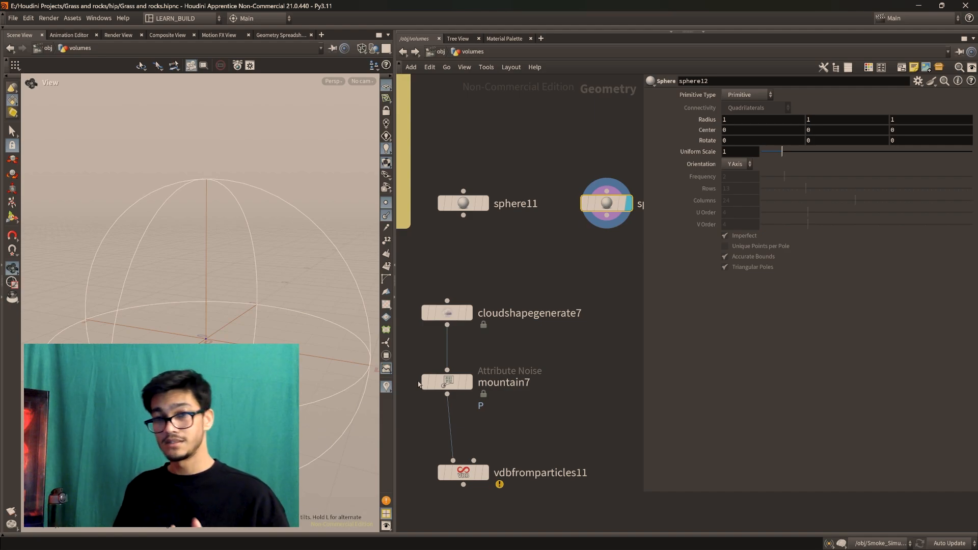
Reposition the sphere11 and sphere12 nodes closer to the cloudshapegenerate7 chain
middle_drag(419, 384, 431, 343)
click(460, 340)
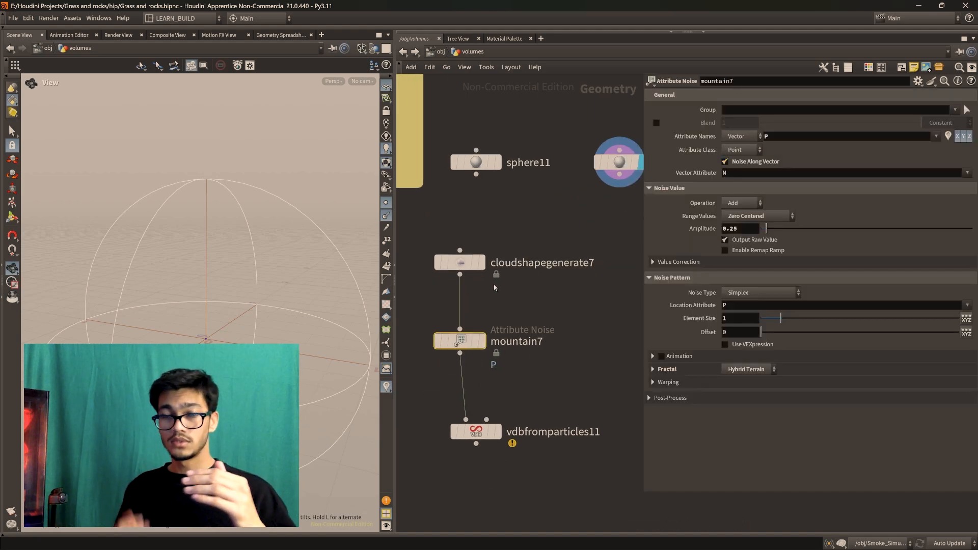
drag(619, 161, 589, 196)
drag(306, 244, 326, 244)
drag(589, 197, 596, 195)
drag(476, 165, 477, 176)
mouse_move(597, 195)
mouse_down()
mouse_move(586, 196)
mouse_move(588, 217)
mouse_up()
Return the viewport to shaded display and open the mountain7 noise parameters
click(482, 340)
click(362, 49)
click(377, 183)
click(460, 341)
click(599, 216)
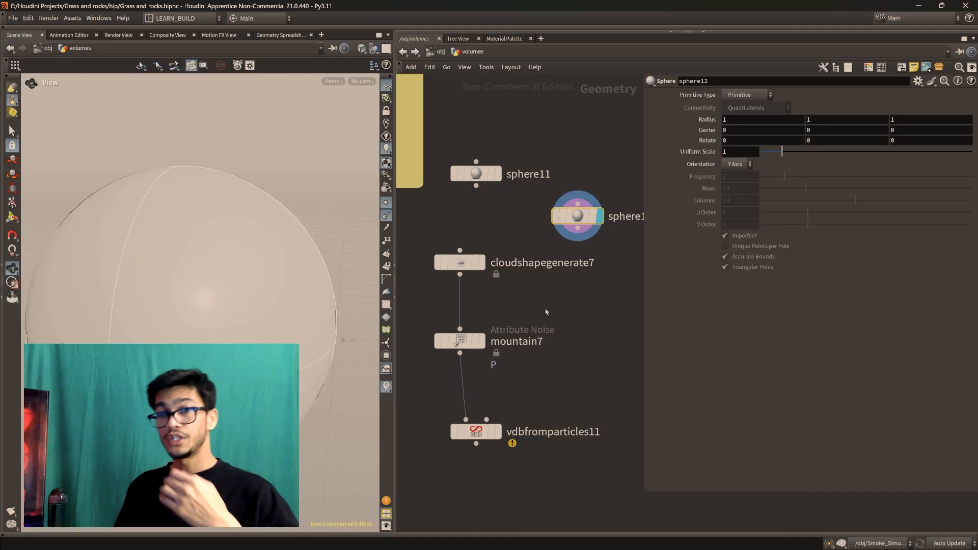
click(459, 340)
scroll(480, 348, down, 5)
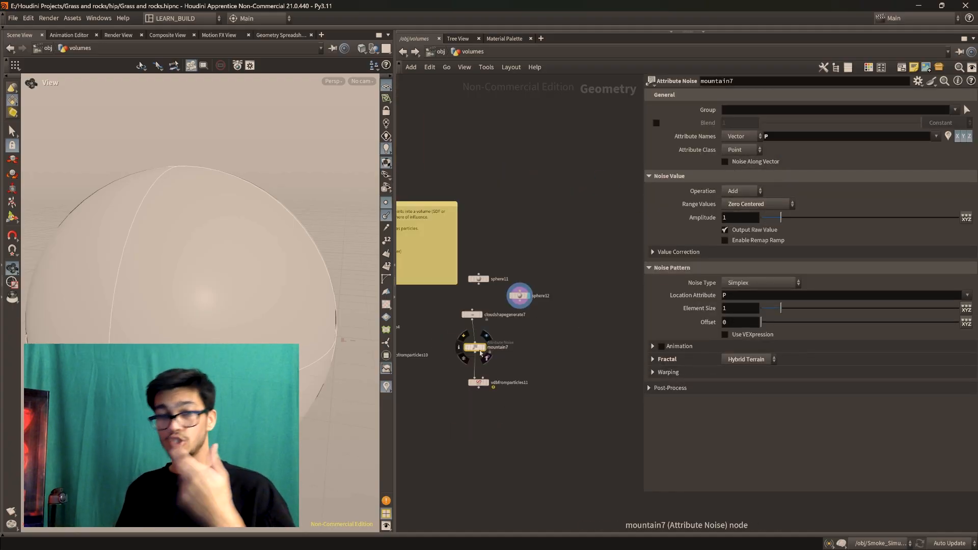
click(482, 347)
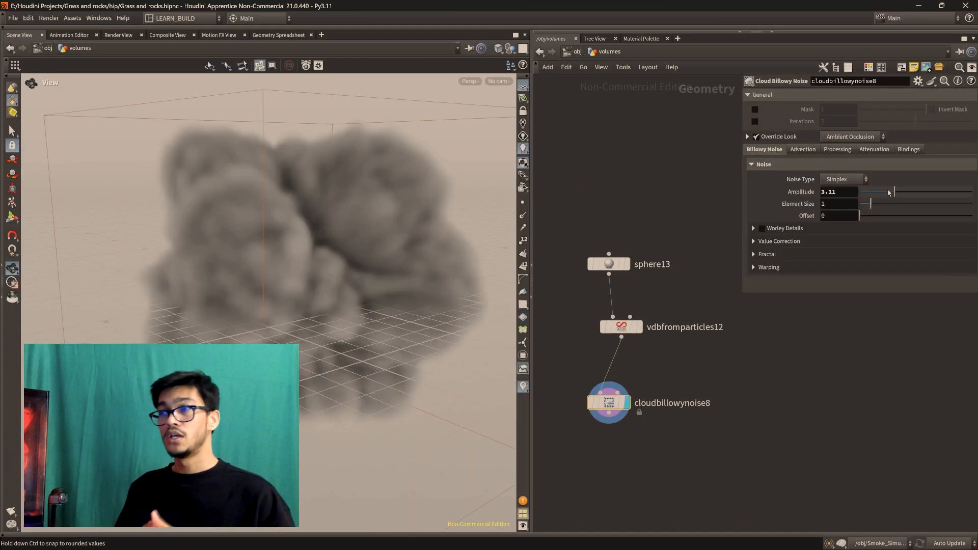
Adjust the noise of the cloud billowy noise node while checking the smoke shape from several angles
drag(269, 329, 315, 326)
drag(326, 287, 362, 284)
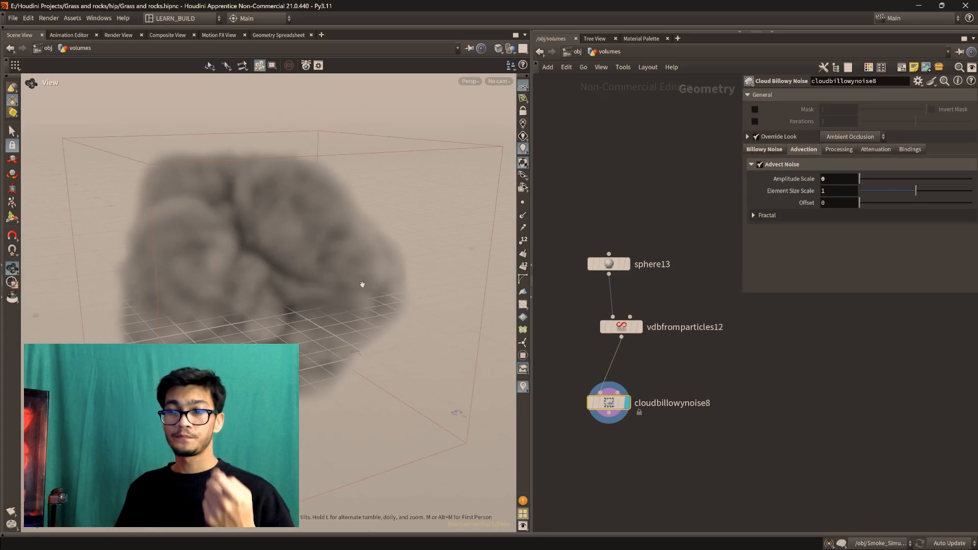
drag(860, 179, 935, 180)
drag(326, 279, 285, 285)
drag(863, 180, 880, 182)
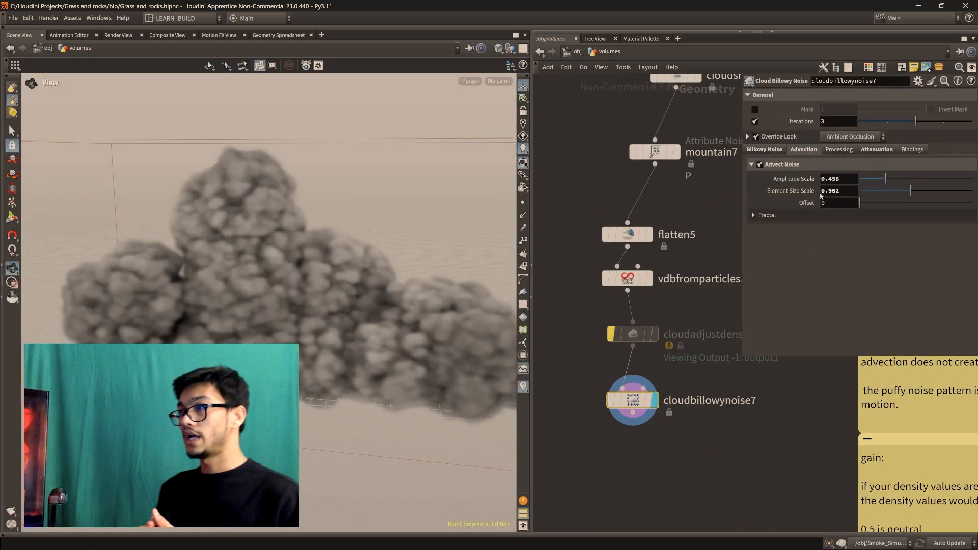
Set the advection element size scale of cloudbillowynoise7 to 1
drag(909, 191, 914, 193)
double_click(831, 191)
text(1)
key(Return)
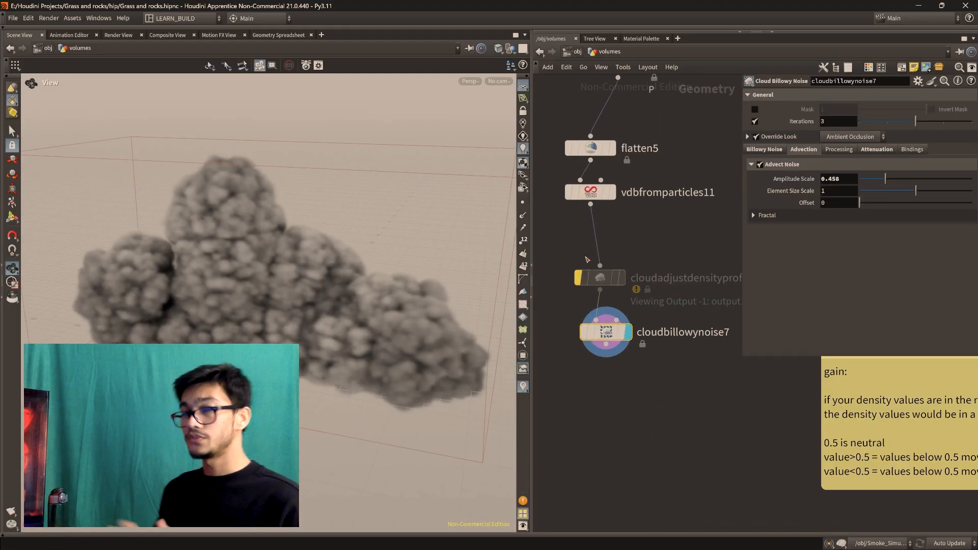
Add a Cloud Adjust Density Profile node after cloudbillowynoise7, connect it and display its output
drag(599, 277, 600, 260)
key(Tab)
key(Return)
click(616, 417)
drag(606, 344, 616, 406)
click(637, 418)
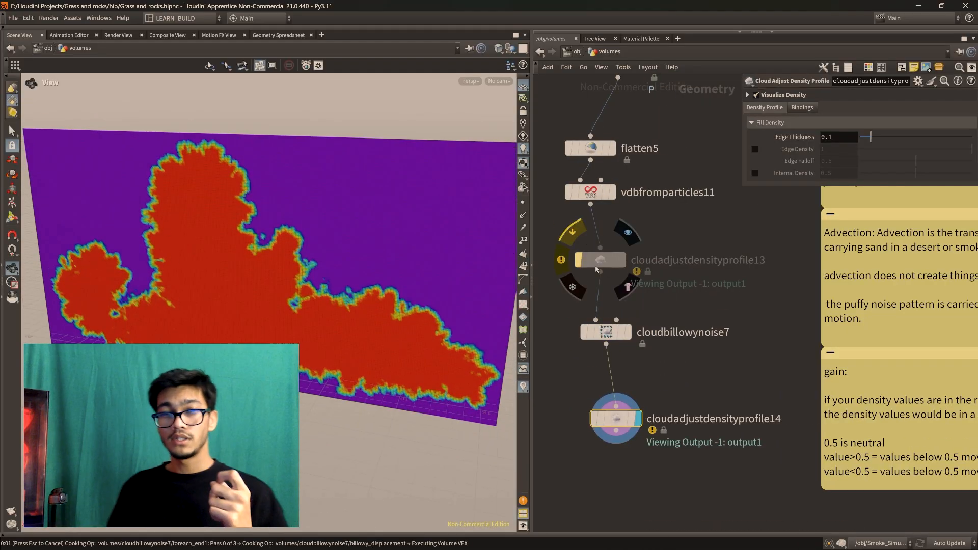
Re-enable the bypassed cloudadjustdensityprofile13 and set the edge thickness to 1.5 with internal density 0.5 on cloudadjustdensityprofile14
click(578, 259)
click(622, 259)
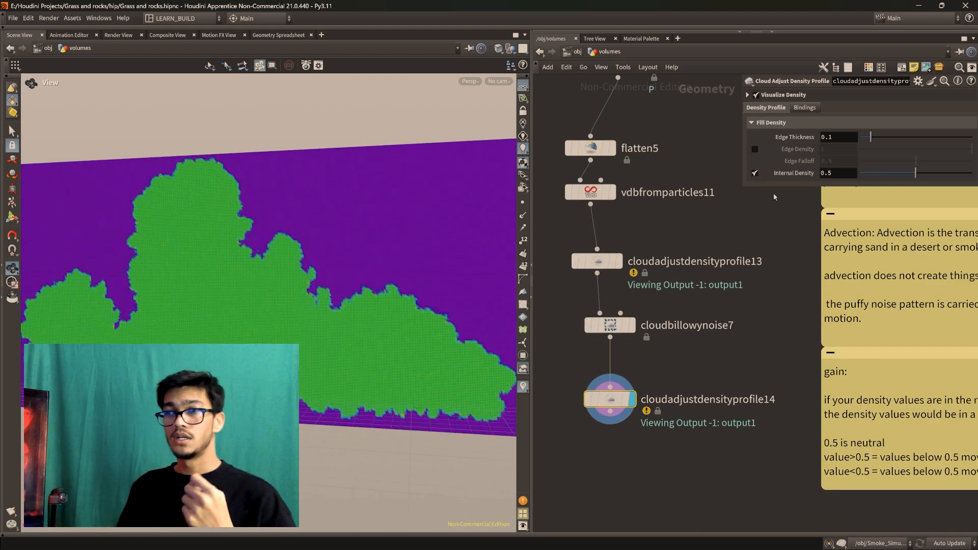
middle_drag(836, 136, 947, 143)
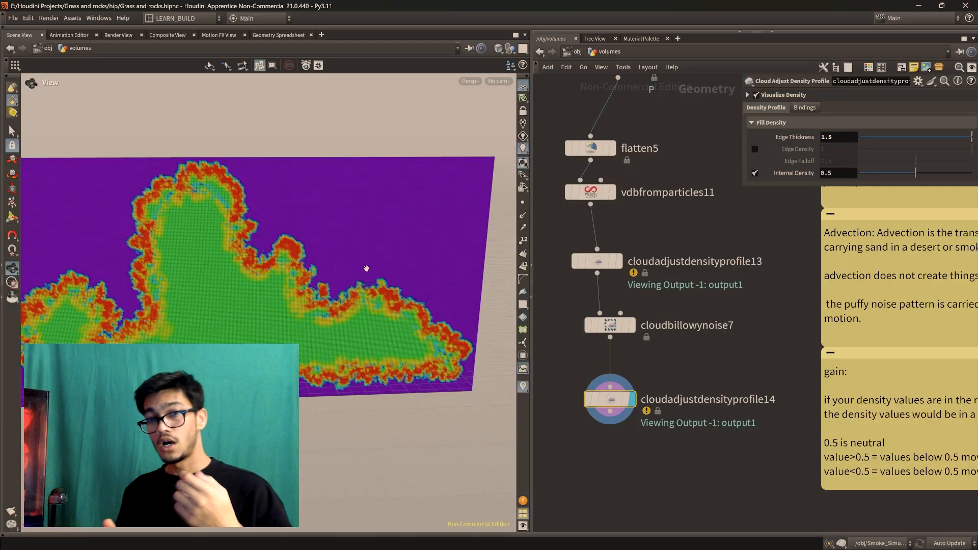
Add a Cloud Clip node below cloudadjustdensityprofile14 and display it
key(Tab)
text(cloud clip)
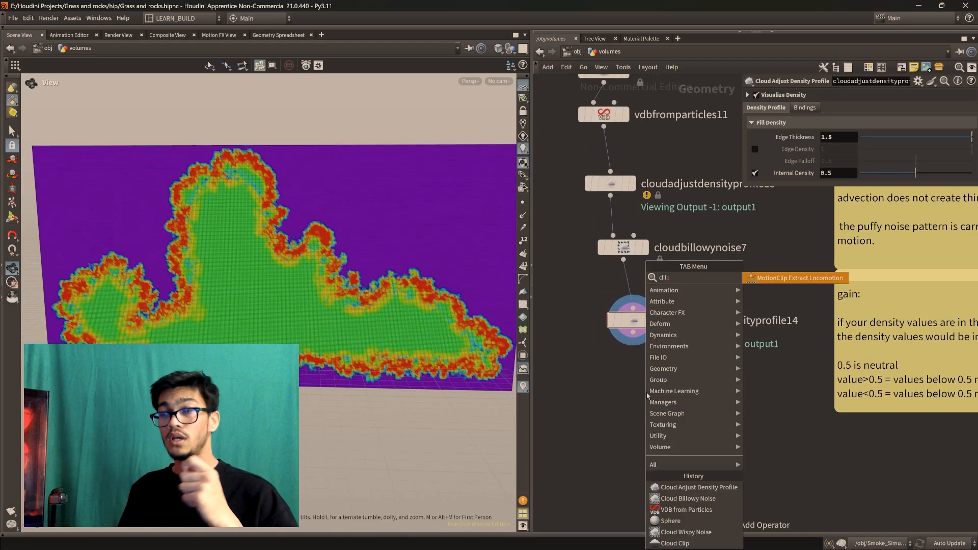
key(Return)
click(644, 389)
click(660, 370)
Invert the clipping of cloudclip9 at a plane distance of -0.24 and enable its noise displacement
drag(915, 194, 907, 201)
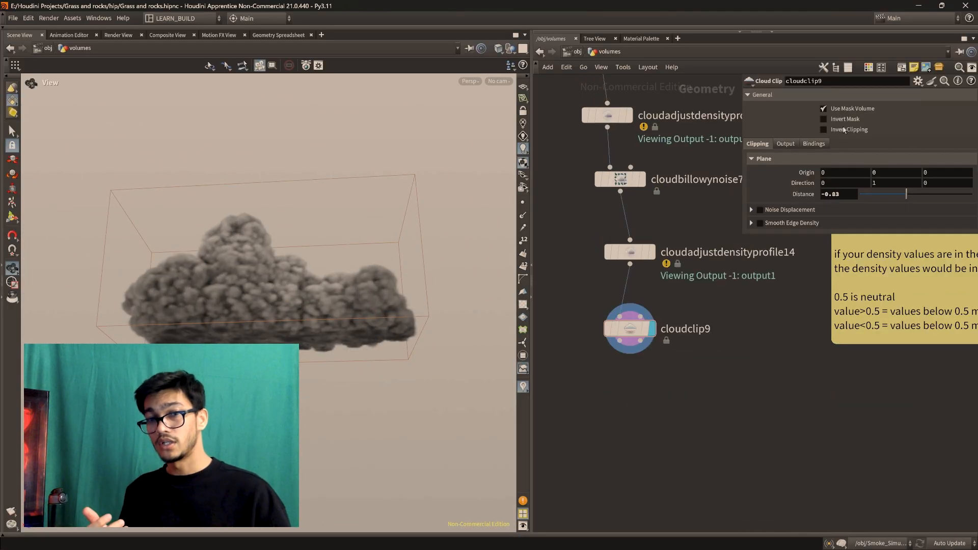
drag(906, 195, 913, 196)
click(759, 210)
drag(285, 244, 280, 204)
click(759, 210)
click(760, 210)
mouse_move(275, 305)
mouse_down()
mouse_move(264, 364)
mouse_move(264, 316)
mouse_up()
click(751, 210)
Set the clip's noise displacement to amplitude 3.29 and element size 4.37
drag(870, 237, 883, 238)
drag(262, 316, 244, 380)
drag(869, 251, 902, 251)
drag(264, 356, 260, 310)
drag(884, 238, 897, 238)
drag(254, 316, 285, 318)
drag(300, 244, 318, 260)
Reposition cloudclip9 in the network and add a Null node below it
middle_drag(662, 306, 685, 286)
drag(653, 309, 615, 336)
drag(290, 306, 280, 354)
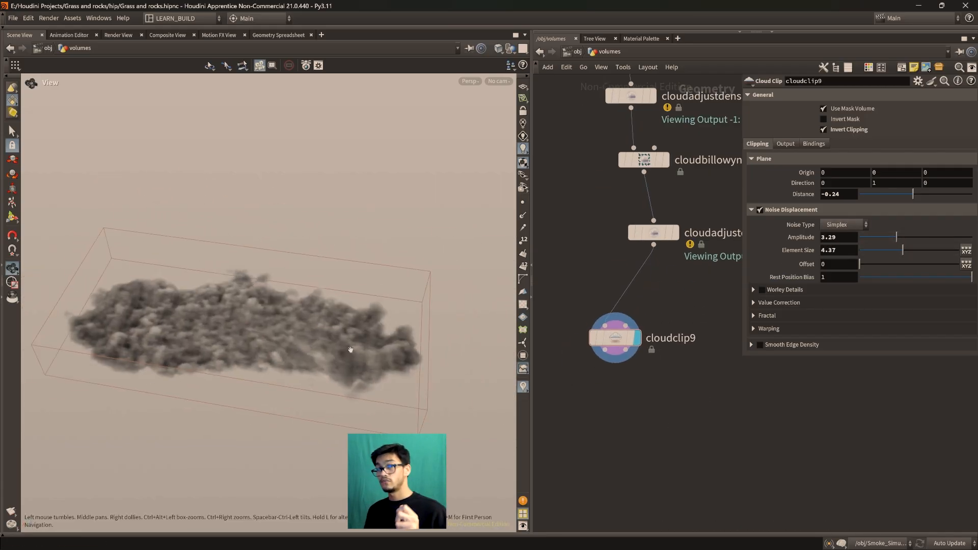
drag(615, 336, 636, 316)
click(626, 329)
key(Tab)
text(null)
key(Return)
click(655, 389)
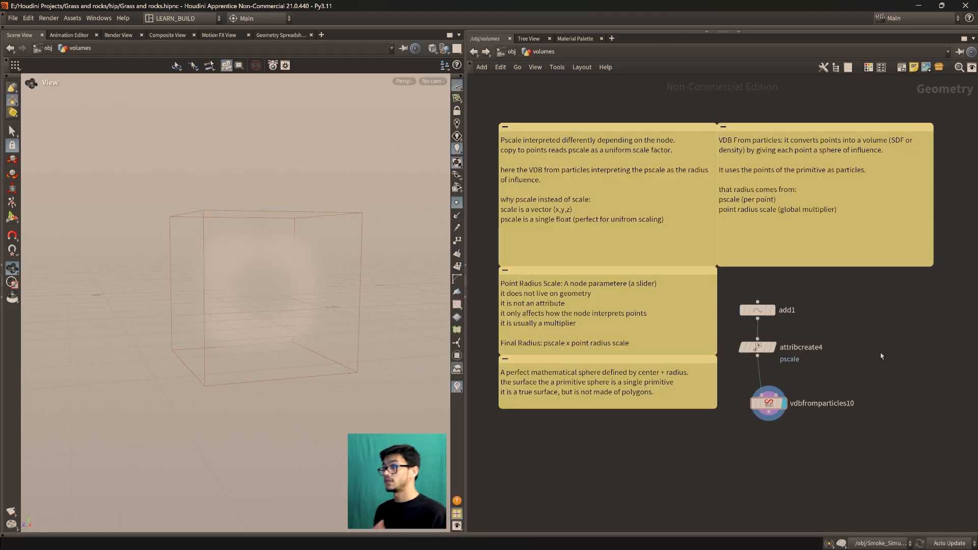
Add a VDB from Particles node in an empty area of the volumes network and display it
middle_drag(868, 278, 617, 297)
middle_drag(860, 312, 581, 348)
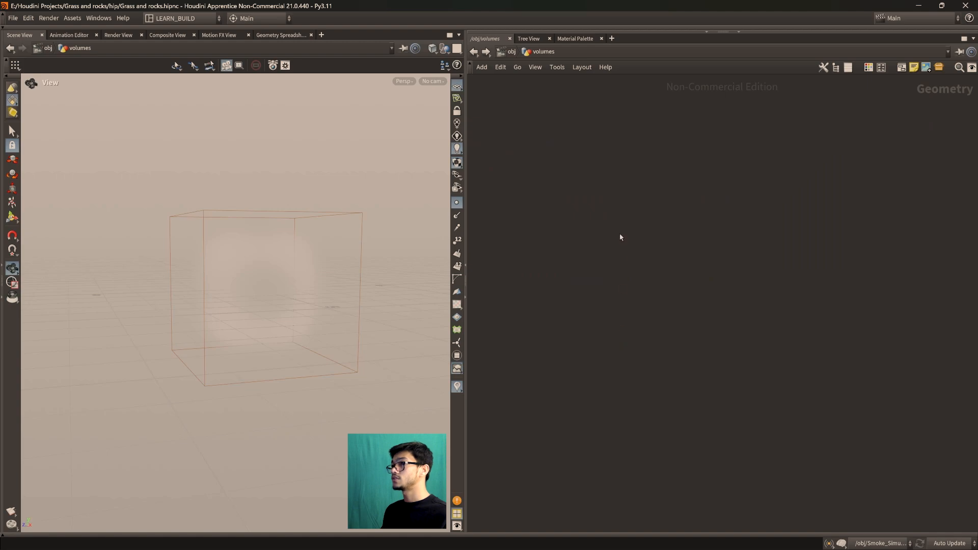
key(Tab)
text(vdb from)
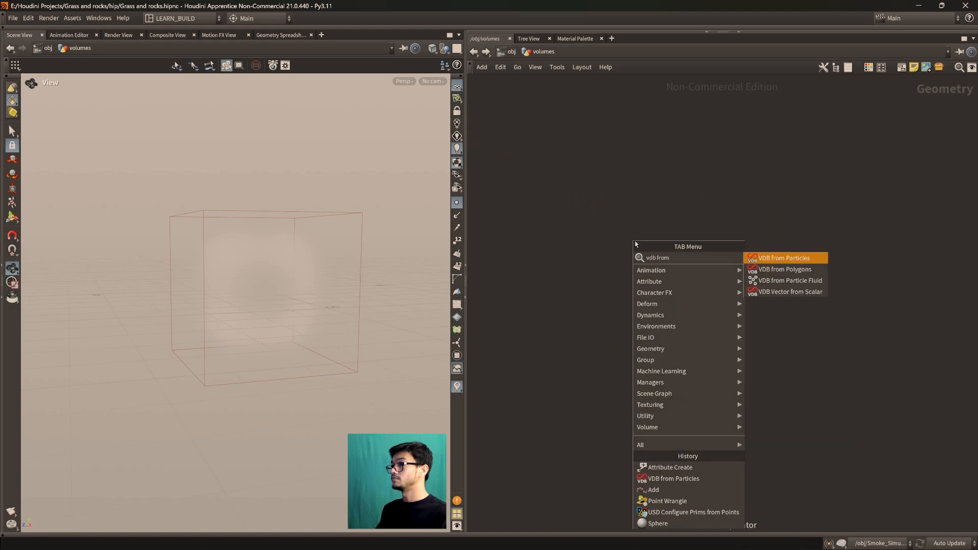
key(Return)
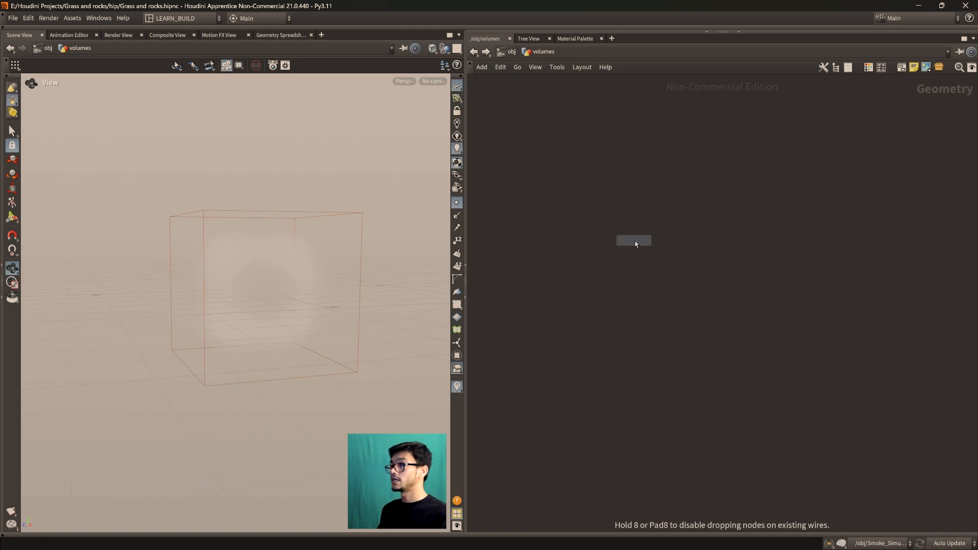
click(674, 287)
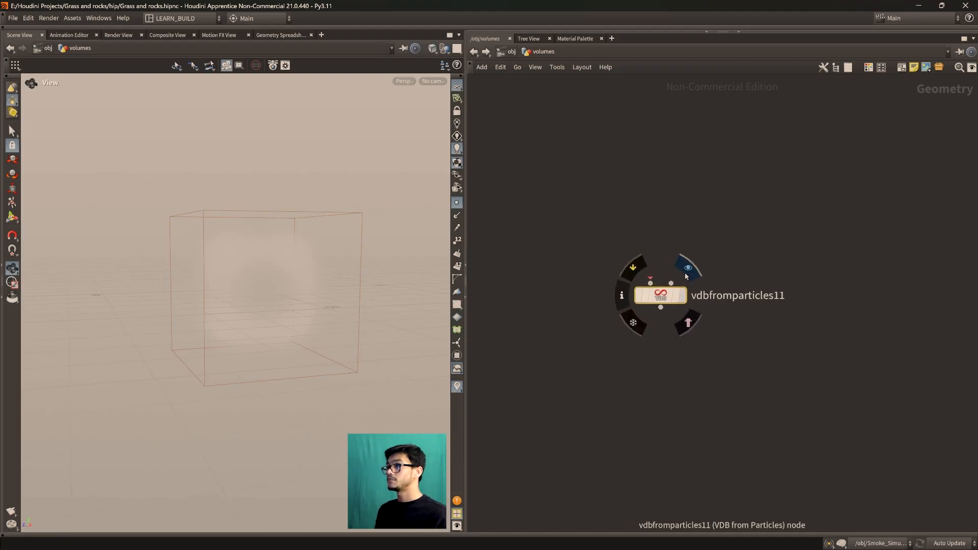
click(686, 268)
click(675, 344)
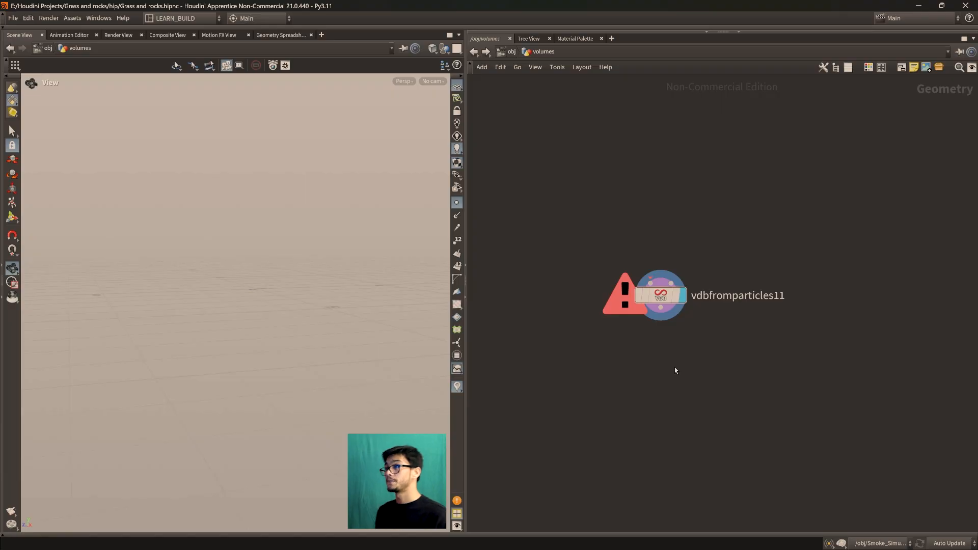
drag(660, 294, 708, 350)
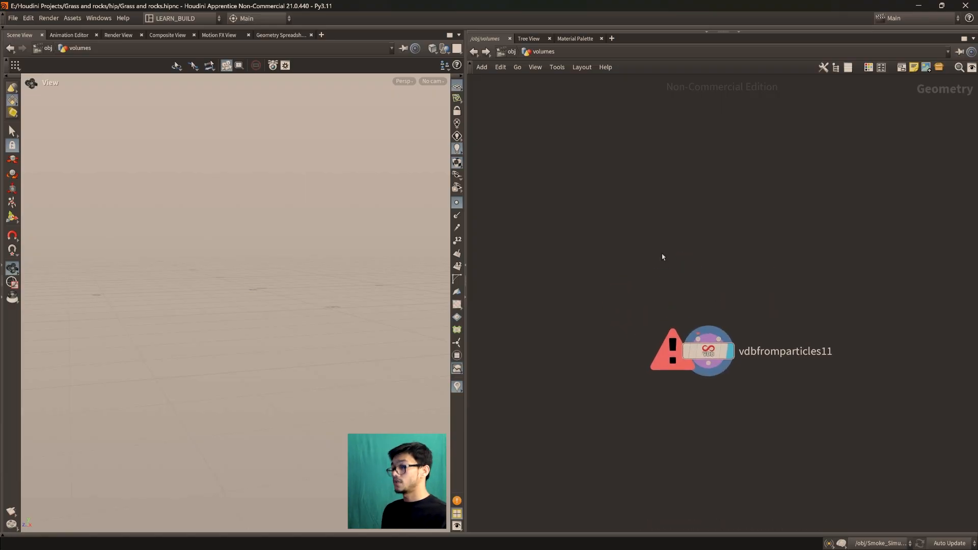
Add a Sphere node, connect it to the first input of vdbfromparticles11 and display the sphere
key(Tab)
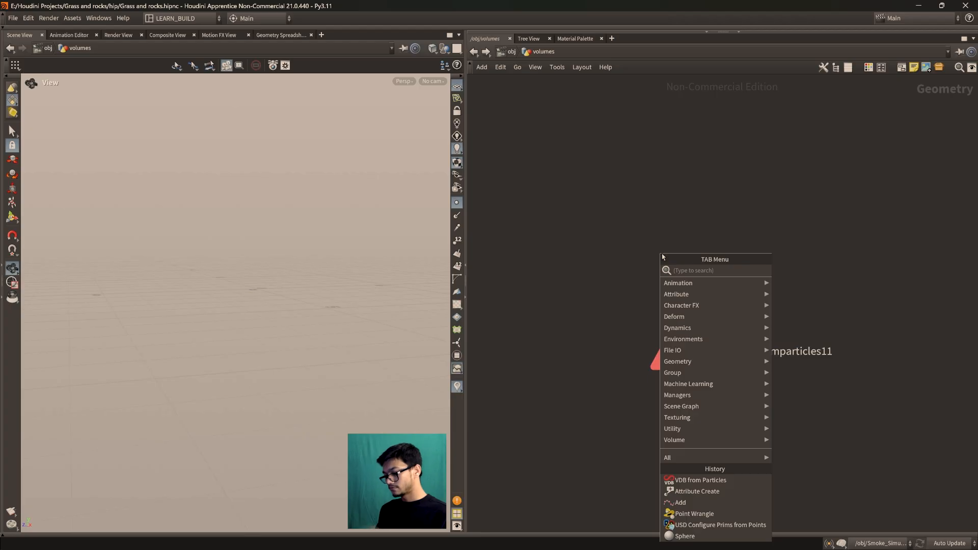
text(sphere)
key(Down)
key(Return)
click(611, 254)
drag(611, 255, 698, 345)
click(644, 221)
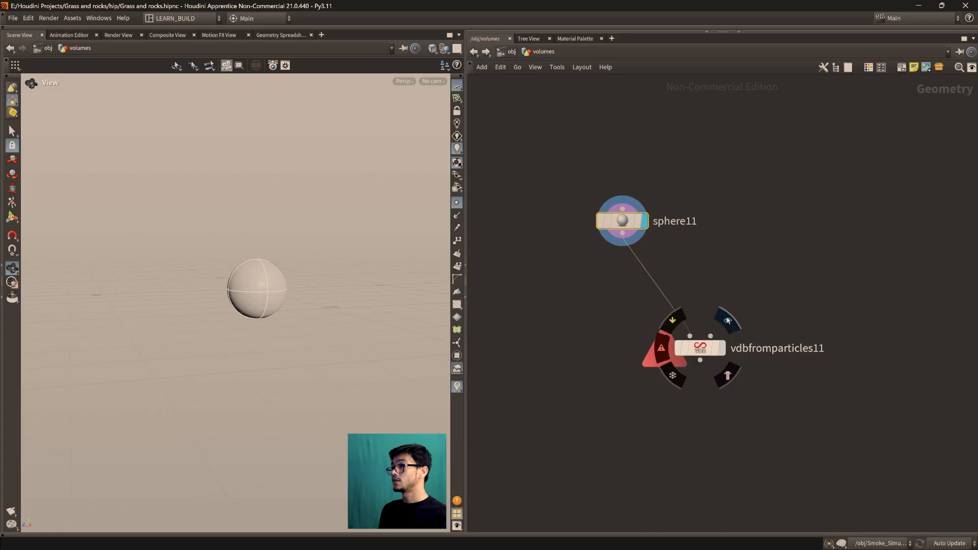
Display vdbfromparticles11, frame the resulting volume and examine its surface from several angles
click(727, 321)
key(f)
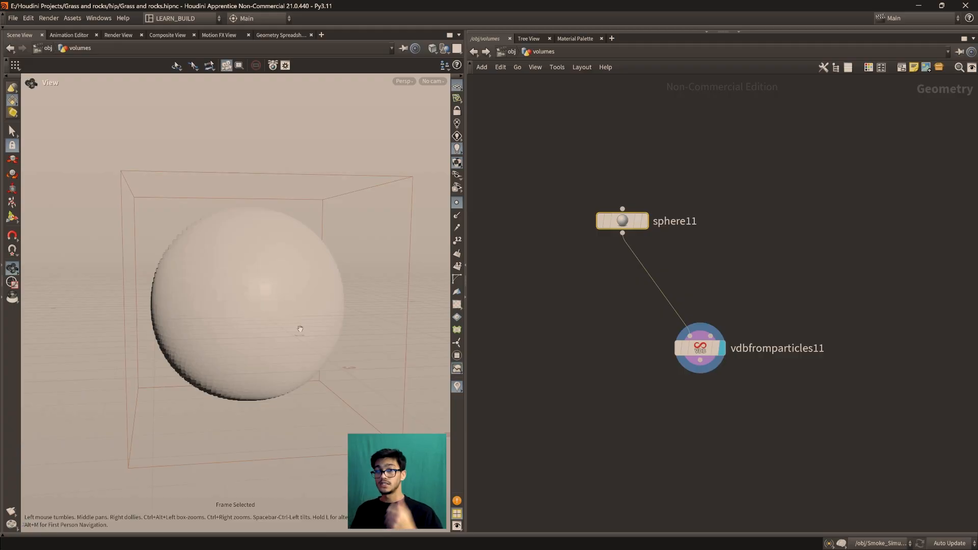
right_drag(300, 329, 262, 292)
drag(262, 291, 257, 317)
scroll(258, 316, down, 3)
middle_drag(269, 316, 210, 317)
drag(201, 321, 246, 305)
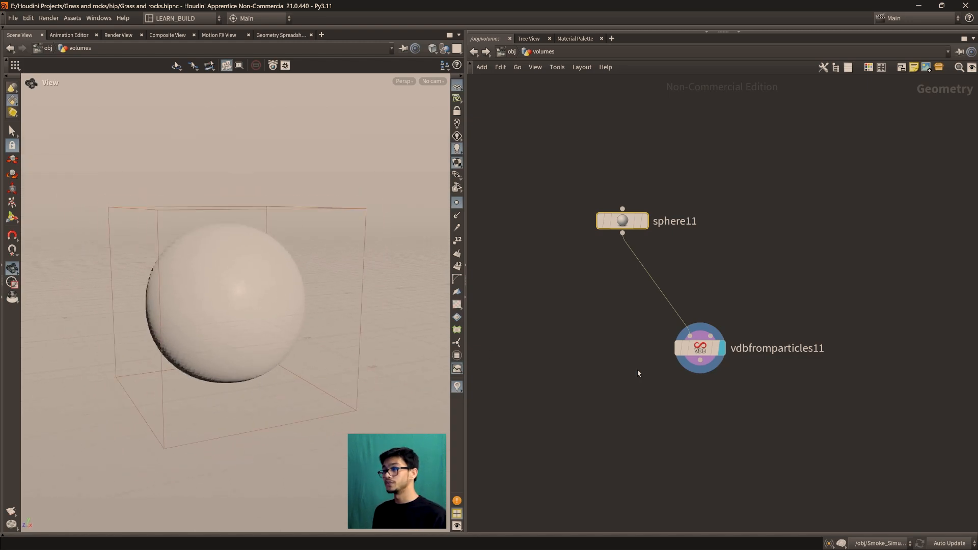
drag(700, 350, 697, 327)
drag(222, 263, 223, 305)
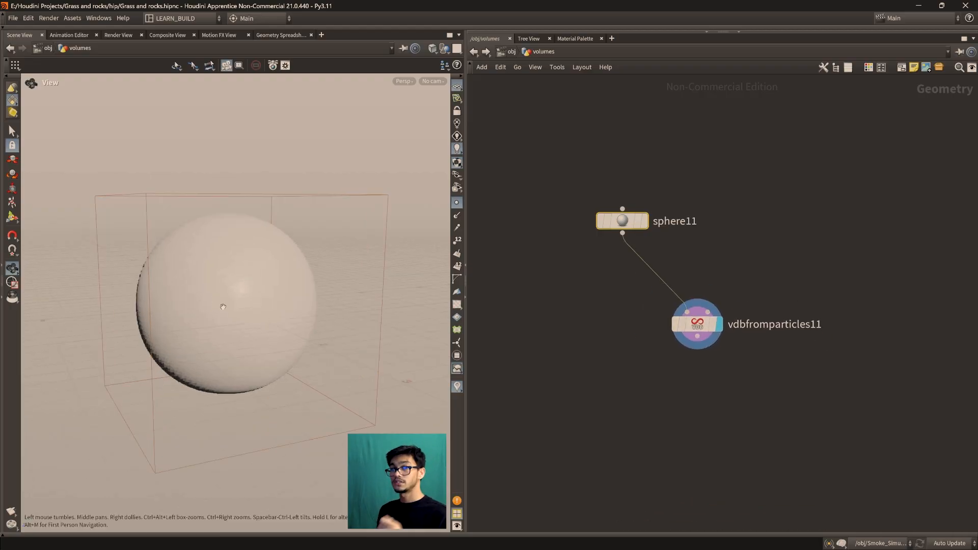
mouse_move(701, 327)
mouse_down()
mouse_move(678, 330)
mouse_move(687, 334)
mouse_up()
scroll(630, 364, down, 2)
scroll(619, 355, up, 2)
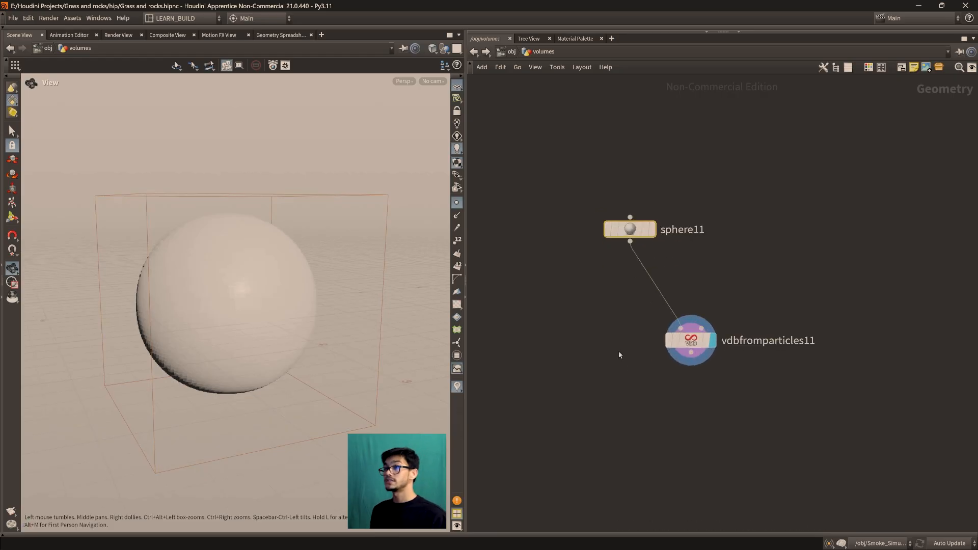
drag(149, 231, 213, 228)
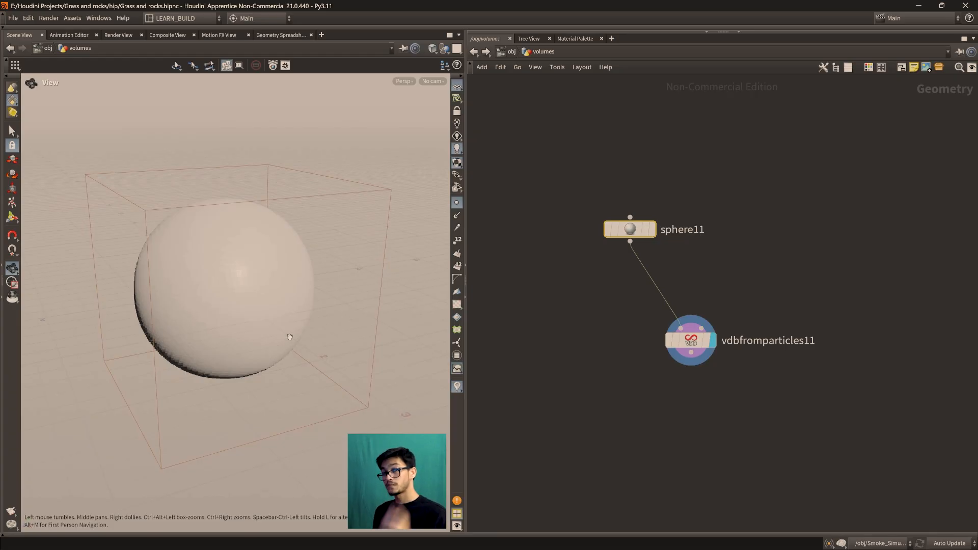
mouse_move(696, 341)
mouse_down()
mouse_move(686, 340)
mouse_move(698, 338)
mouse_up()
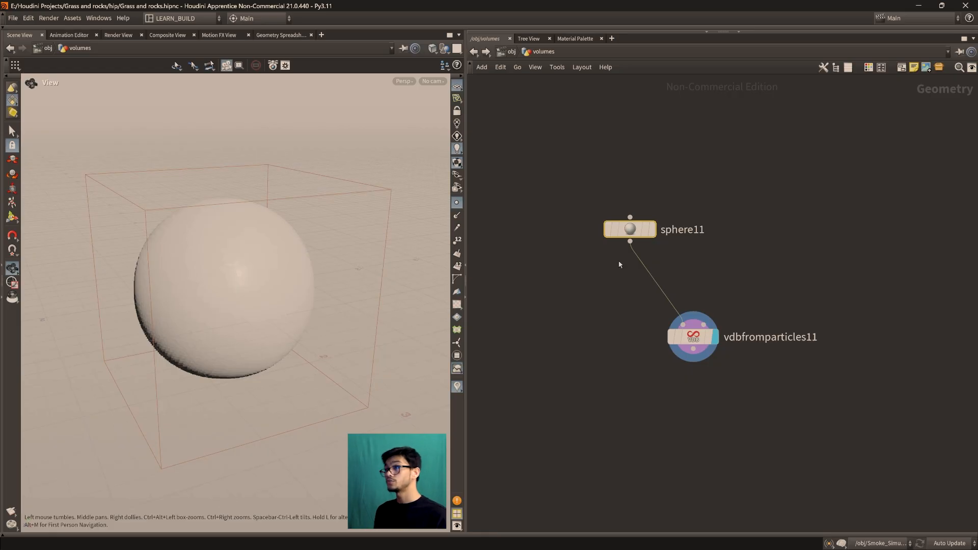
Display sphere11 and examine the primitive sphere up close for comparison with the VDB volume
click(656, 202)
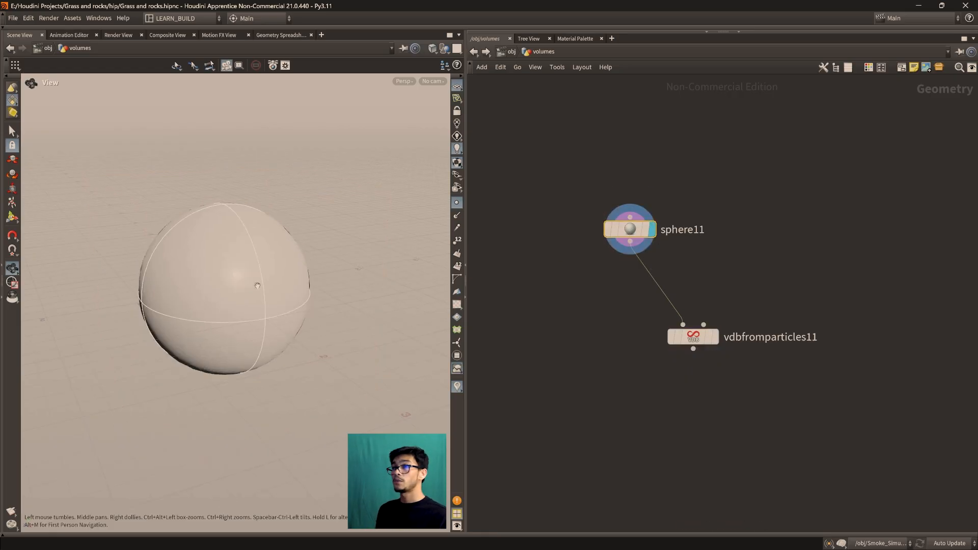
drag(639, 246, 613, 233)
scroll(371, 220, up, 3)
drag(371, 217, 353, 234)
scroll(303, 241, up, 2)
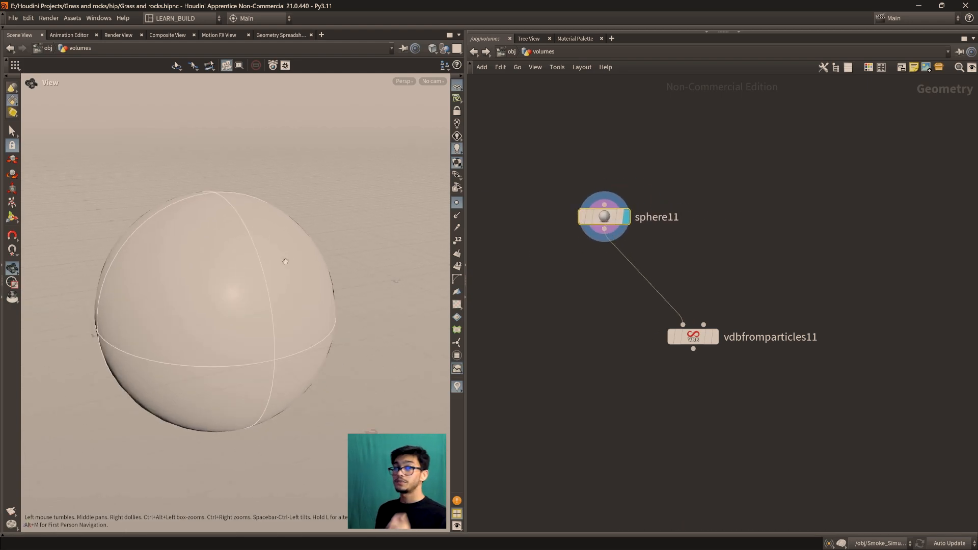
middle_drag(285, 261, 308, 233)
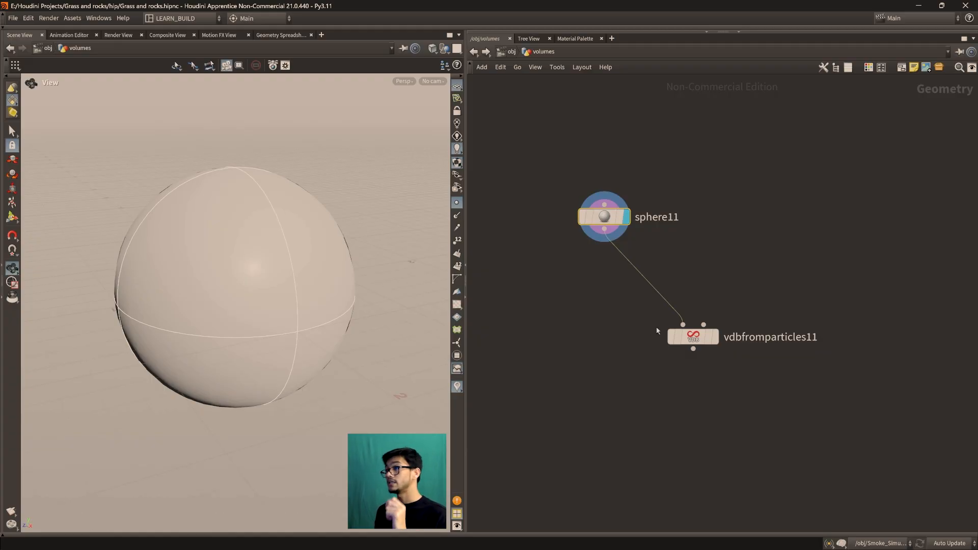
Switch the viewport shading to Wireframe and examine the structure of the primitive sphere from sphere11
drag(691, 339, 710, 333)
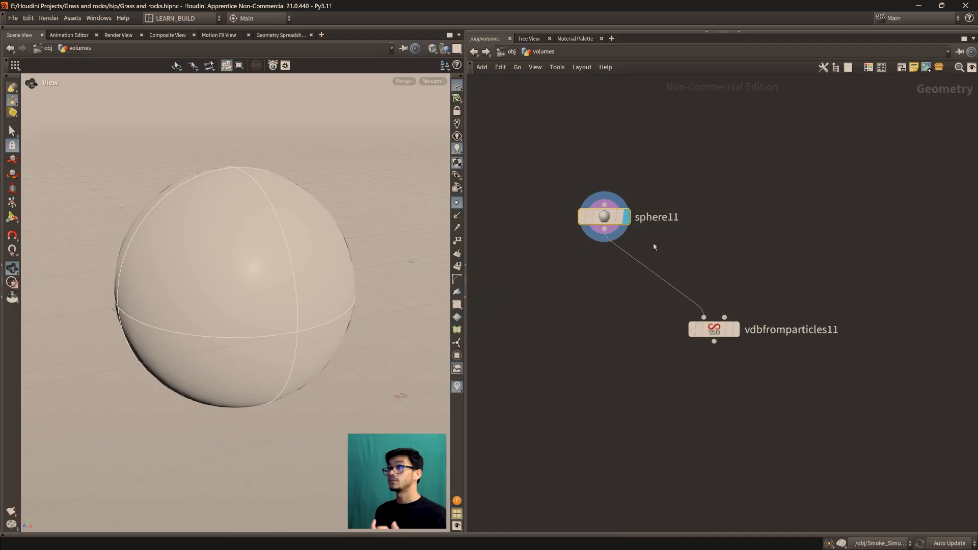
drag(604, 218, 606, 236)
click(432, 50)
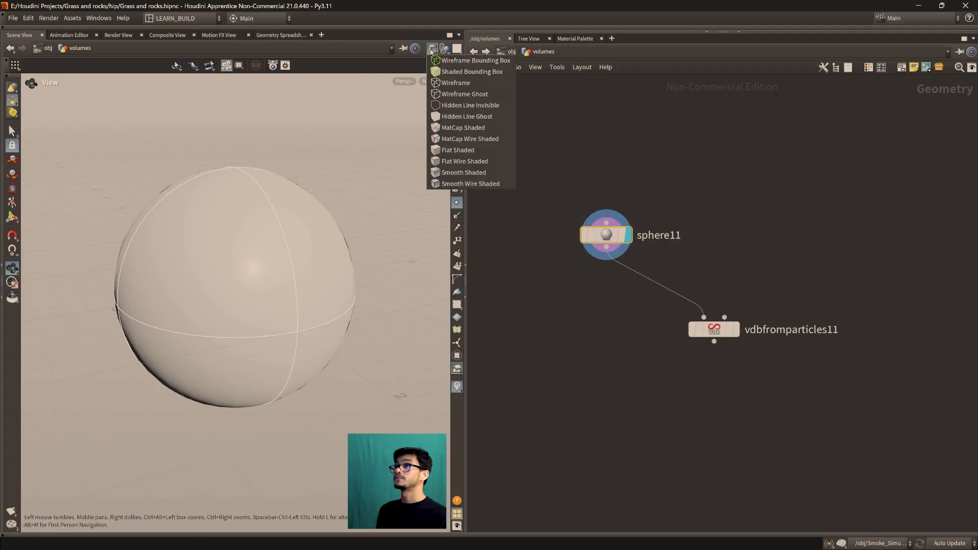
click(448, 82)
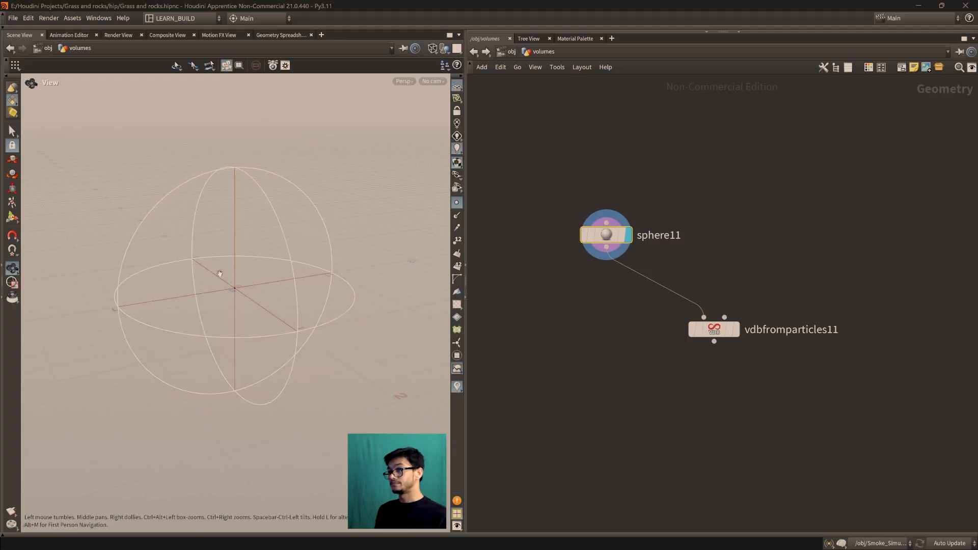
scroll(258, 328, up, 2)
middle_drag(270, 321, 290, 307)
scroll(264, 291, up, 1)
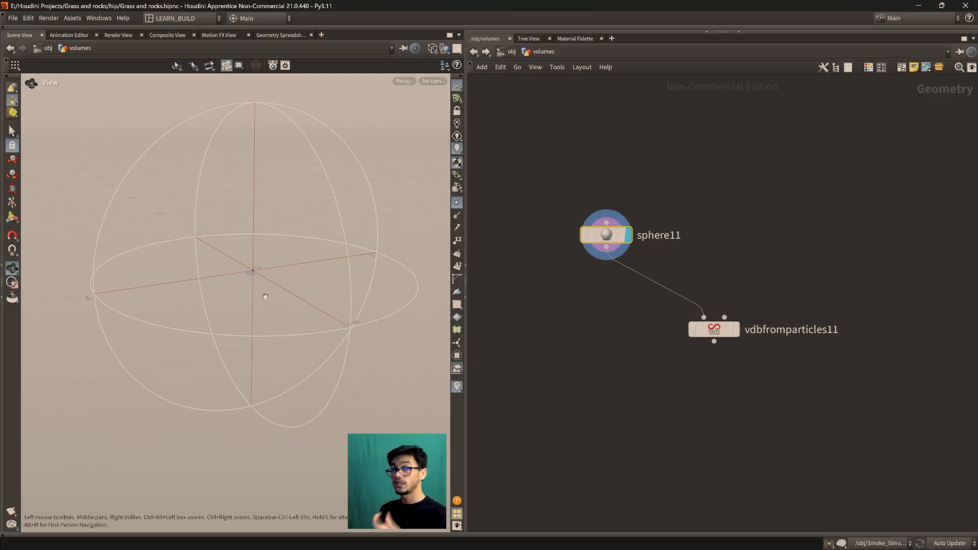
drag(605, 235, 595, 232)
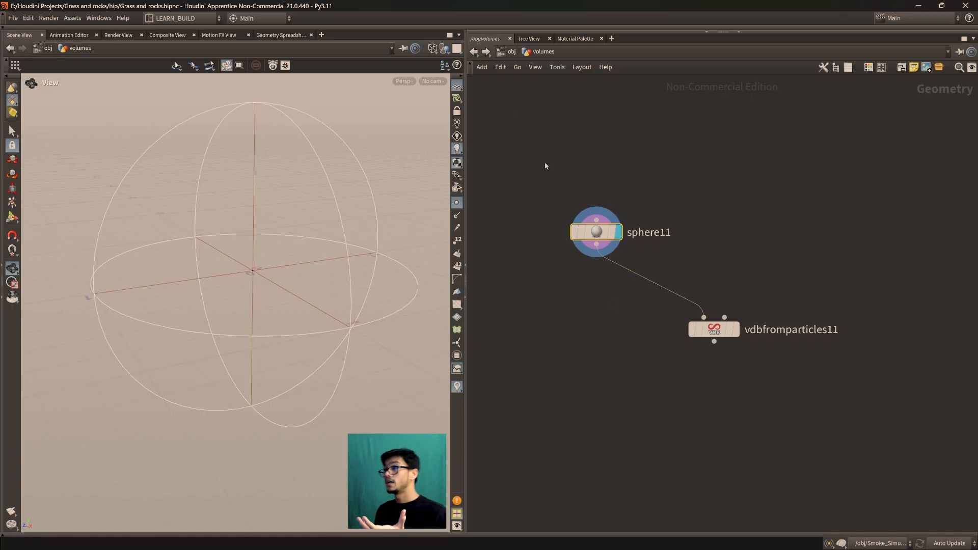
Set the viewport shading to Smooth Wire Shaded and look over the primitive sphere's surface
click(432, 48)
click(455, 183)
mouse_move(331, 255)
mouse_down()
mouse_move(314, 273)
mouse_move(298, 334)
mouse_up()
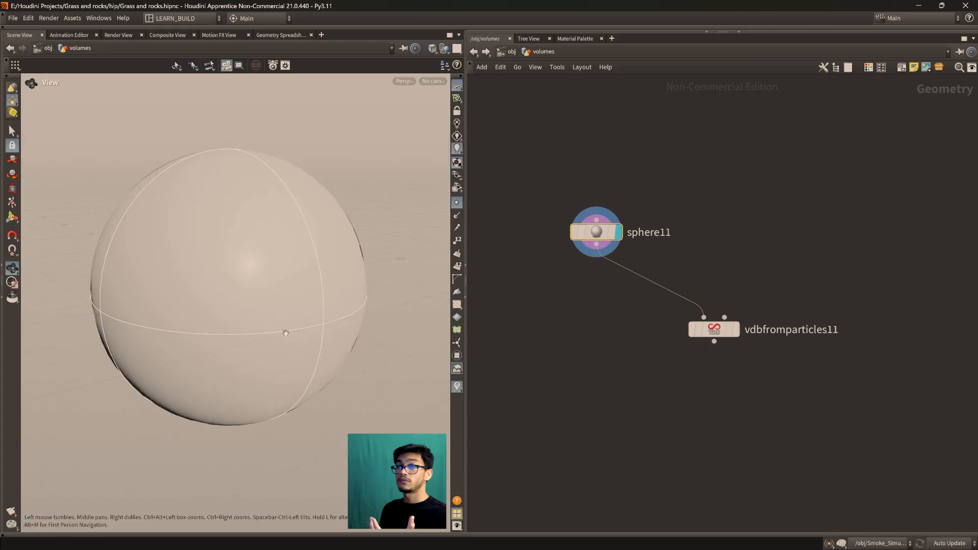
mouse_move(250, 390)
mouse_down()
mouse_move(244, 373)
mouse_move(255, 364)
mouse_up()
middle_drag(254, 364, 258, 363)
middle_drag(282, 319, 305, 302)
scroll(309, 353, up, 2)
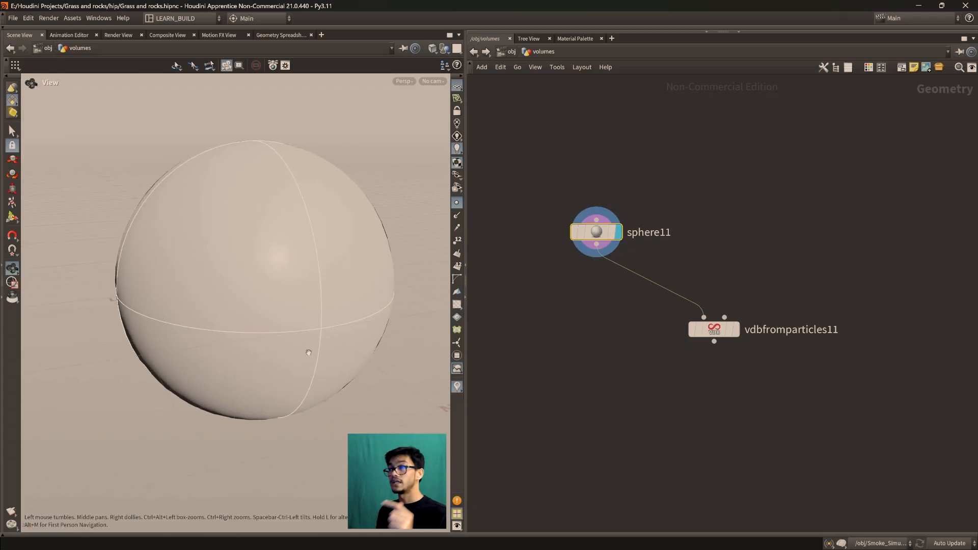
mouse_move(597, 235)
mouse_down()
mouse_move(575, 225)
mouse_move(593, 241)
mouse_up()
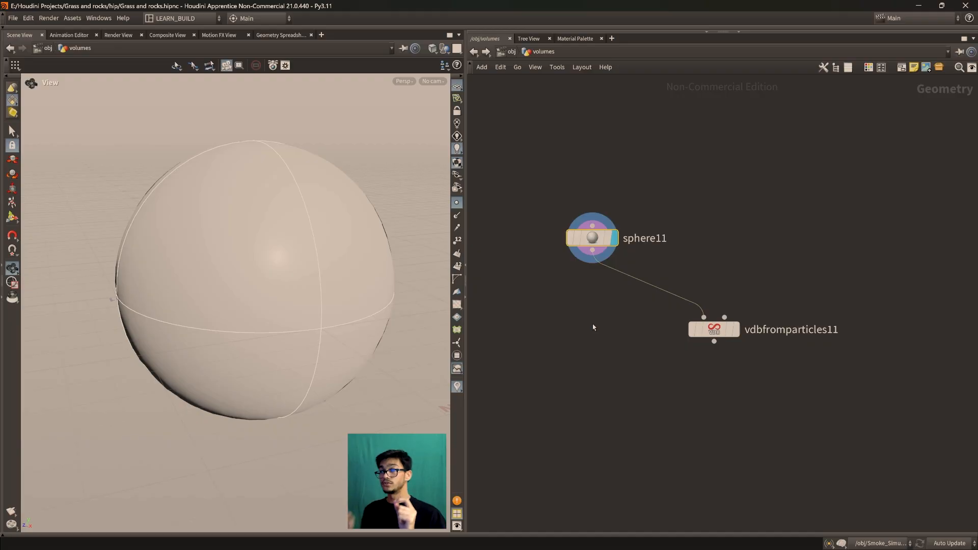
Open sphere11's parameters, inspect its point data in the Geometry Spreadsheet and return to the Scene View
key(p)
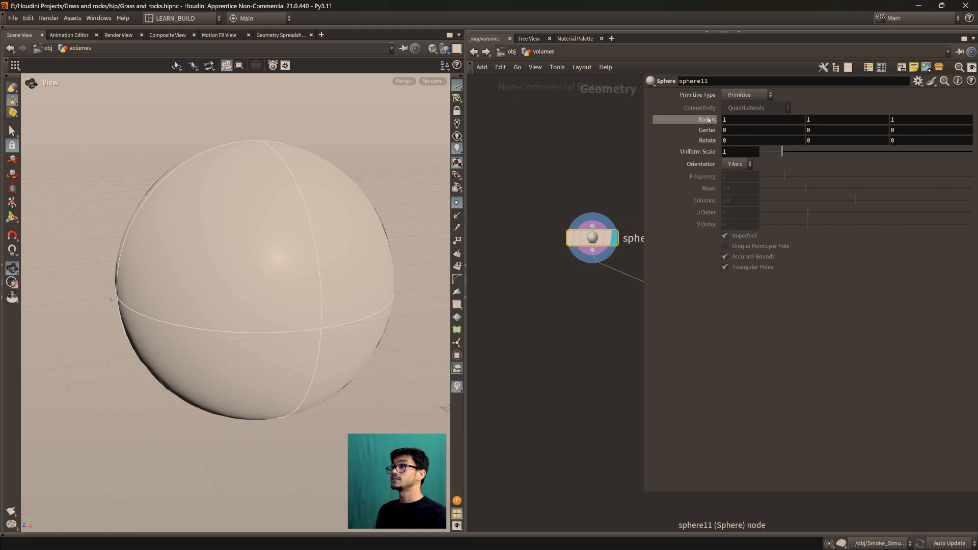
middle_drag(604, 284, 569, 307)
drag(559, 260, 541, 260)
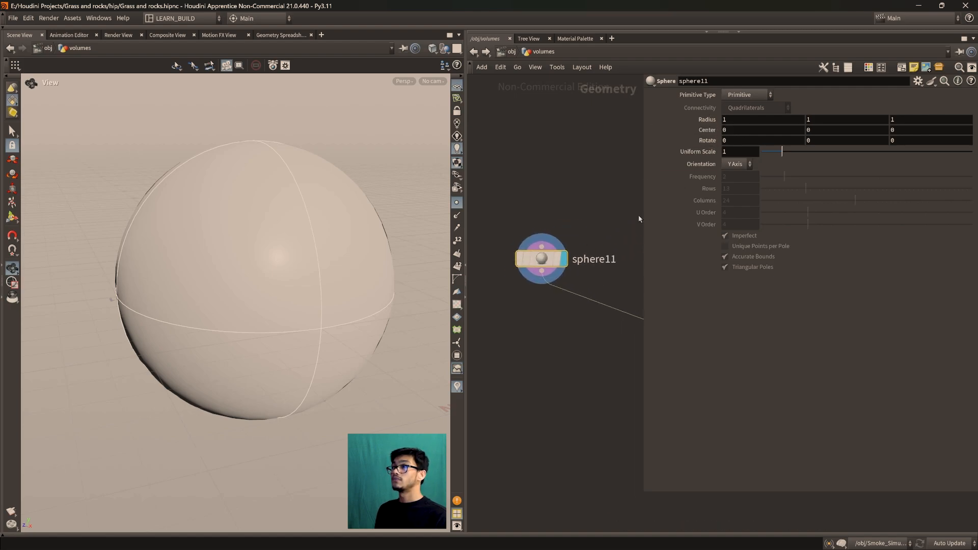
mouse_move(563, 240)
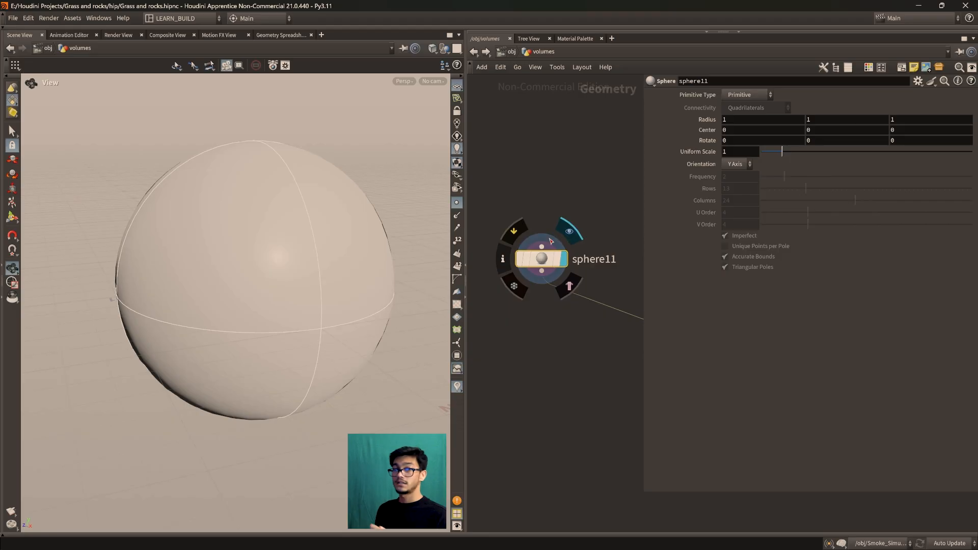
click(281, 35)
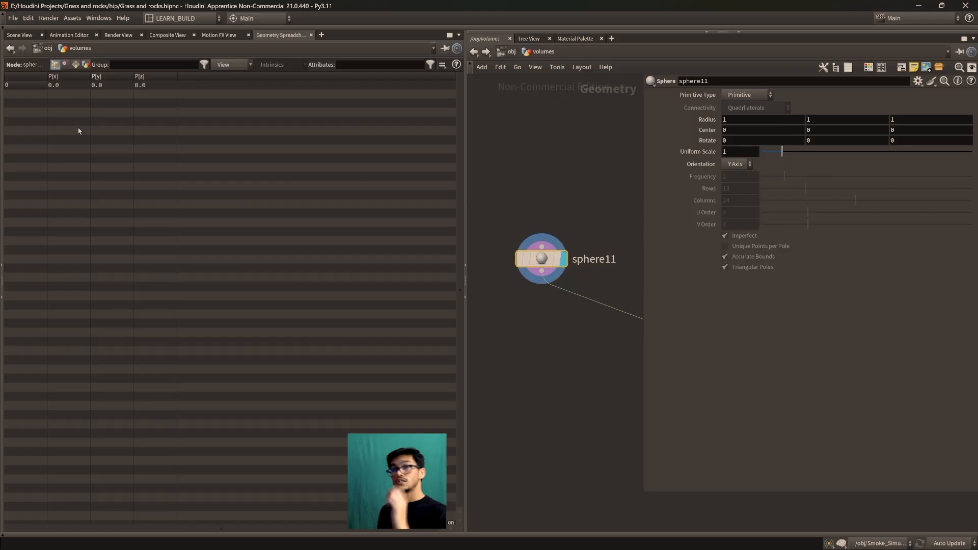
click(21, 35)
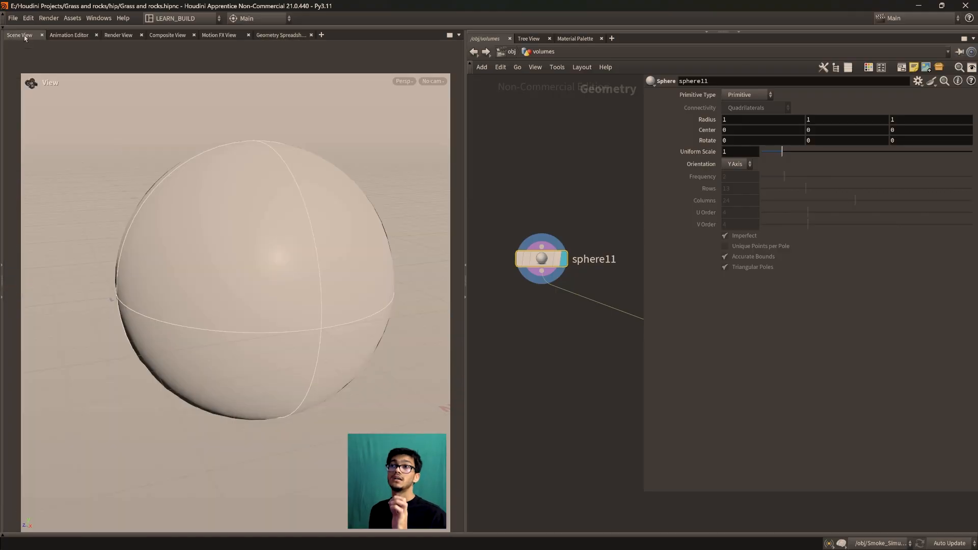
middle_drag(534, 327, 555, 342)
scroll(553, 319, down, 1)
scroll(545, 316, down, 3)
scroll(546, 329, up, 2)
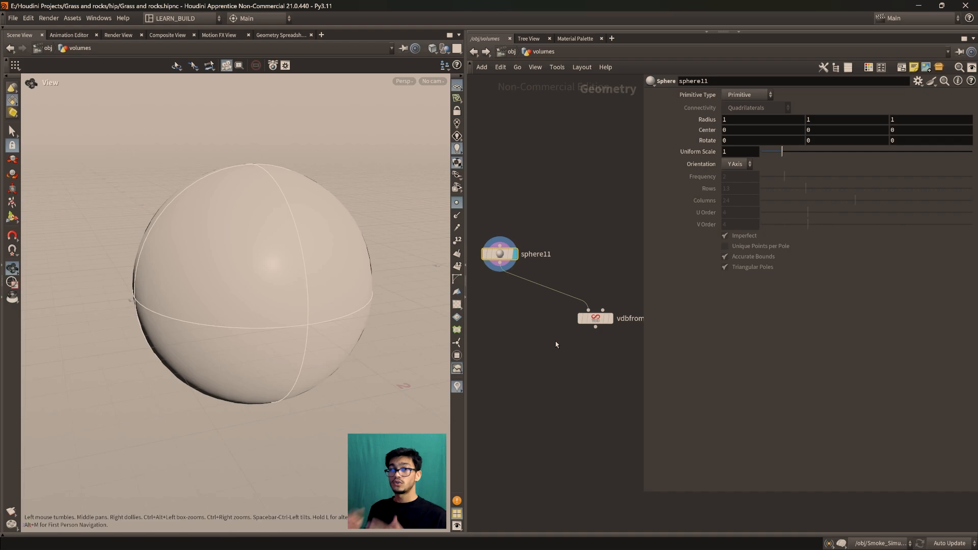
Add a polygon mesh Sphere node above sphere11 in the network and display it for comparison
middle_drag(527, 304, 547, 365)
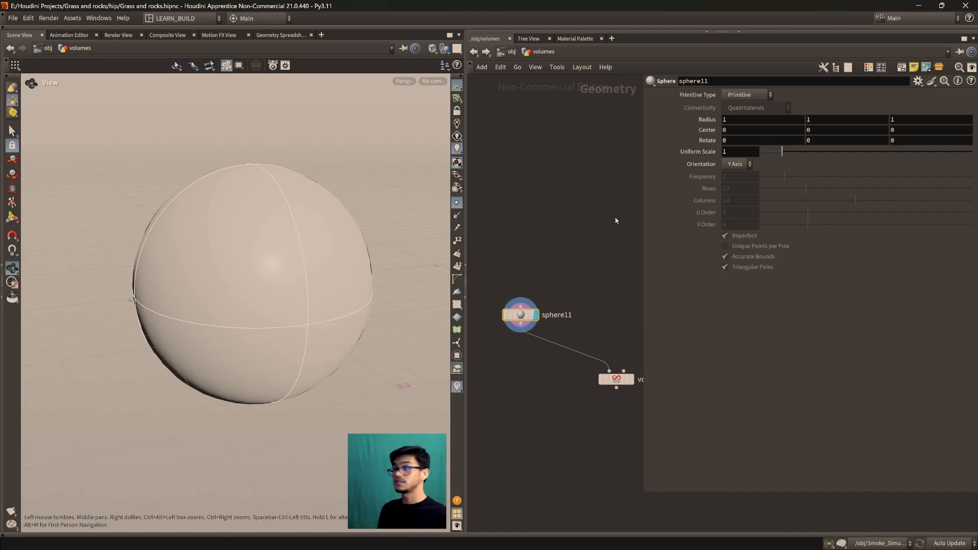
key(Tab)
text(sphe)
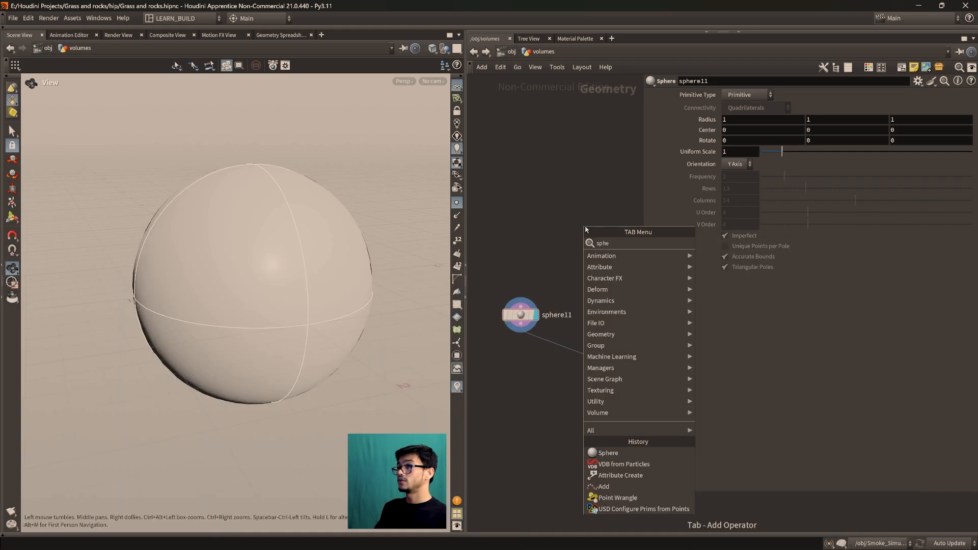
key(Return)
click(584, 229)
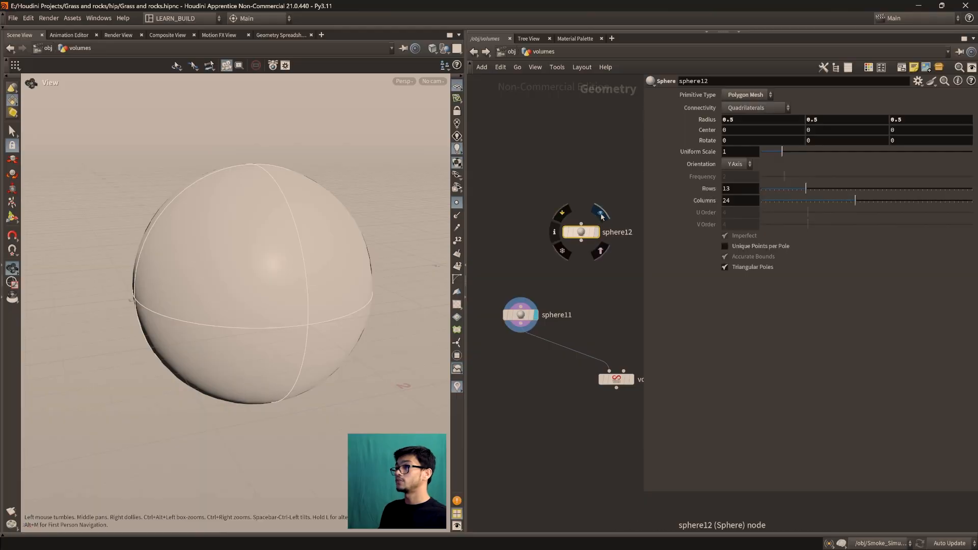
click(599, 216)
Frame the polygon sphere and examine the faceted edges along its silhouette up close
key(f)
scroll(249, 312, up, 2)
middle_drag(249, 312, 415, 352)
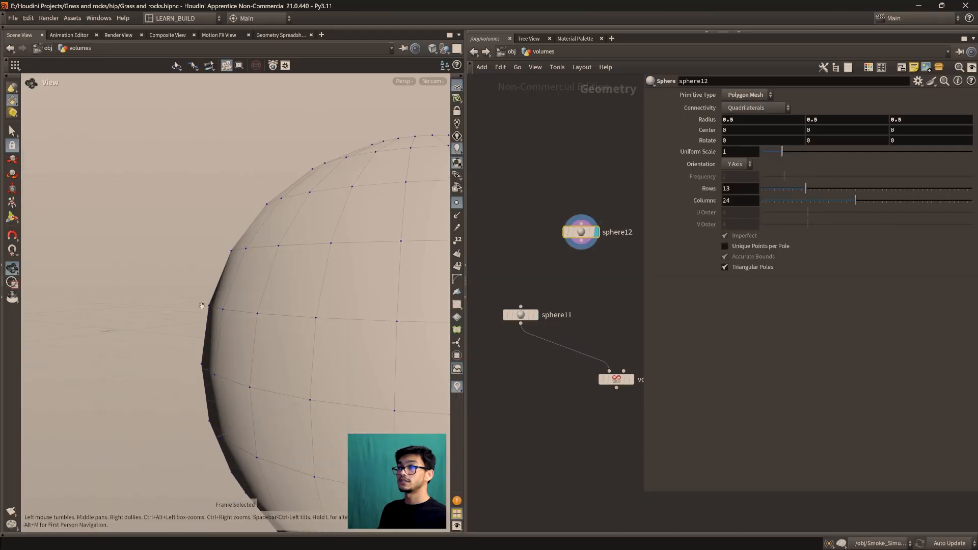
scroll(220, 319, up, 5)
drag(208, 326, 191, 327)
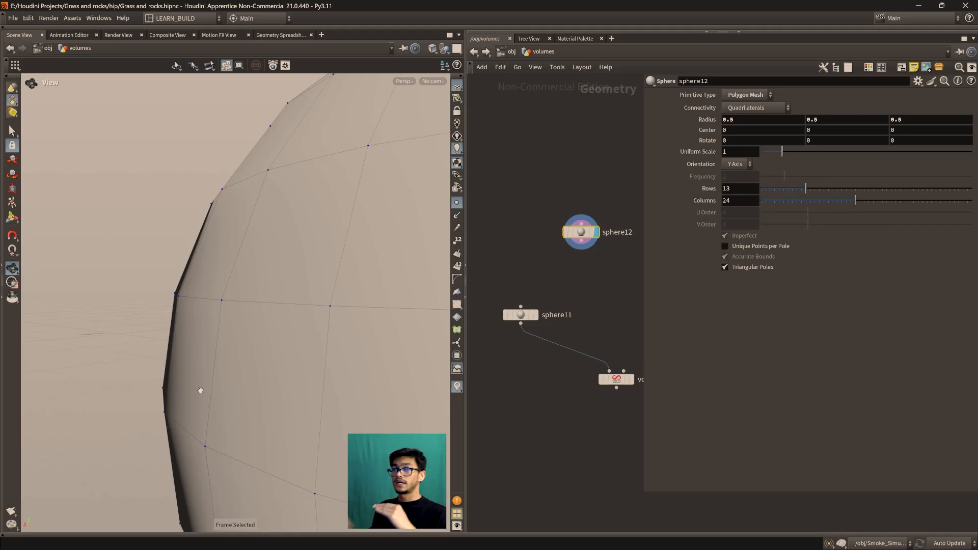
drag(228, 331, 222, 327)
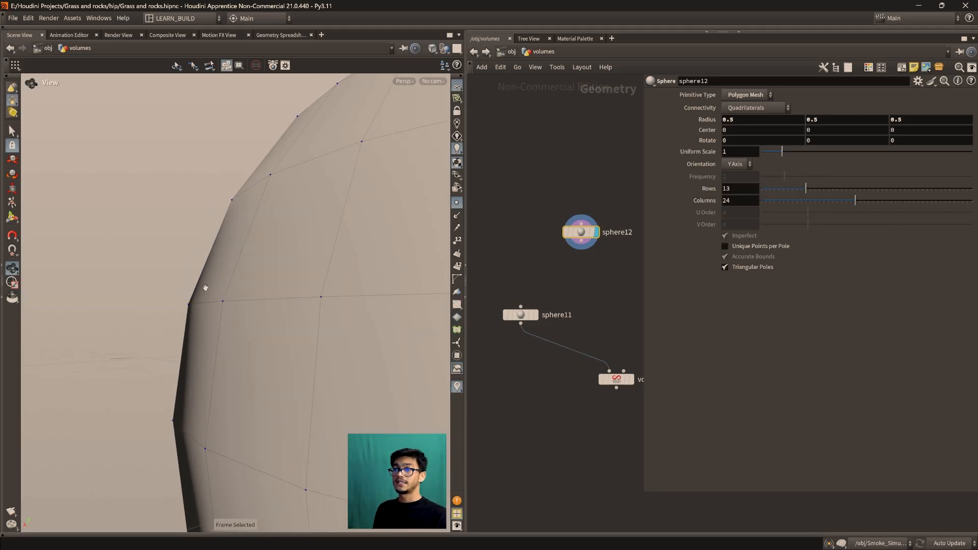
scroll(202, 328, down, 10)
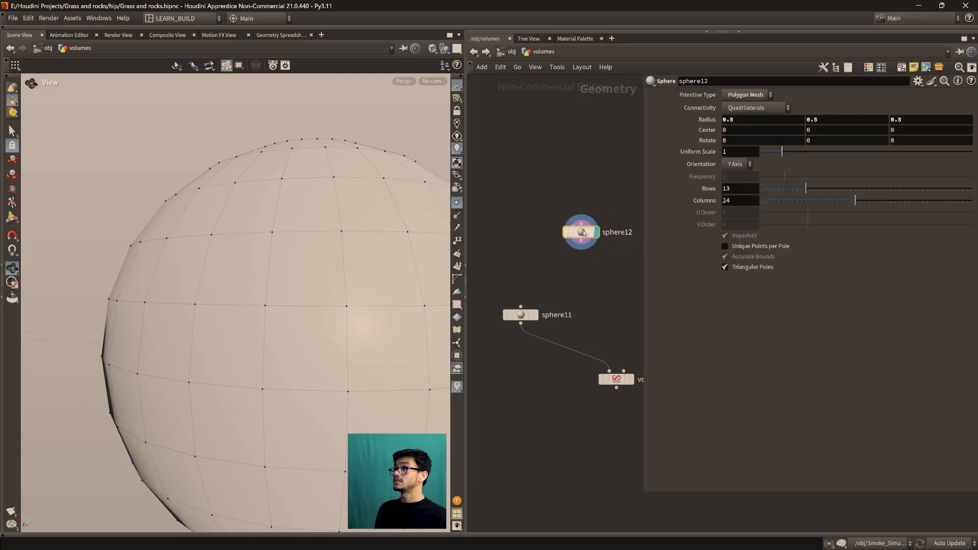
Raise the polygon sphere's resolution to 29 rows and 41 columns and inspect its outline
drag(826, 190, 931, 219)
scroll(167, 228, up, 2)
mouse_move(168, 228)
middle_down()
mouse_move(211, 210)
mouse_move(173, 212)
middle_up()
scroll(173, 212, up, 3)
middle_drag(199, 245, 230, 259)
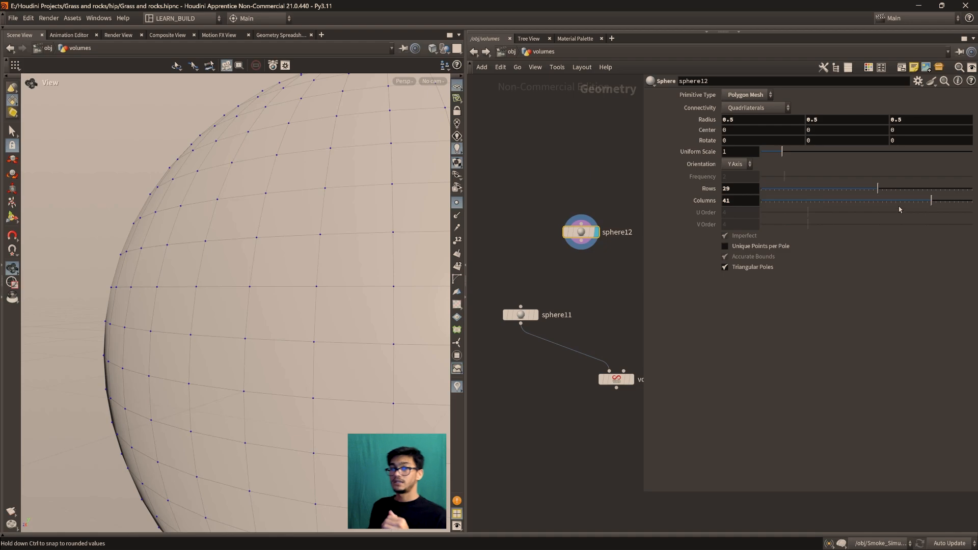
scroll(373, 272, down, 2)
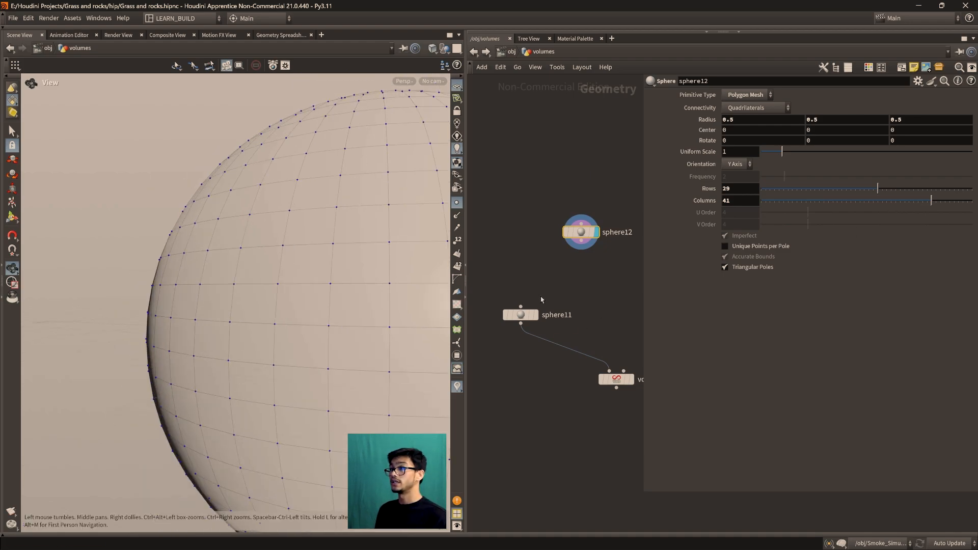
Display sphere11 again, frame it and examine the primitive sphere's silhouette against the polygon version
click(535, 315)
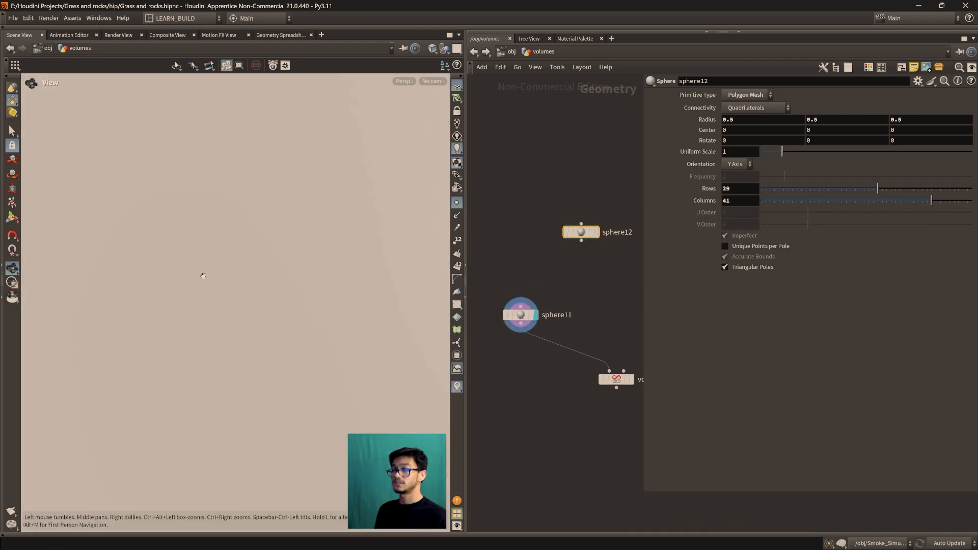
key(f)
drag(253, 293, 220, 261)
scroll(240, 284, up, 4)
scroll(251, 342, down, 6)
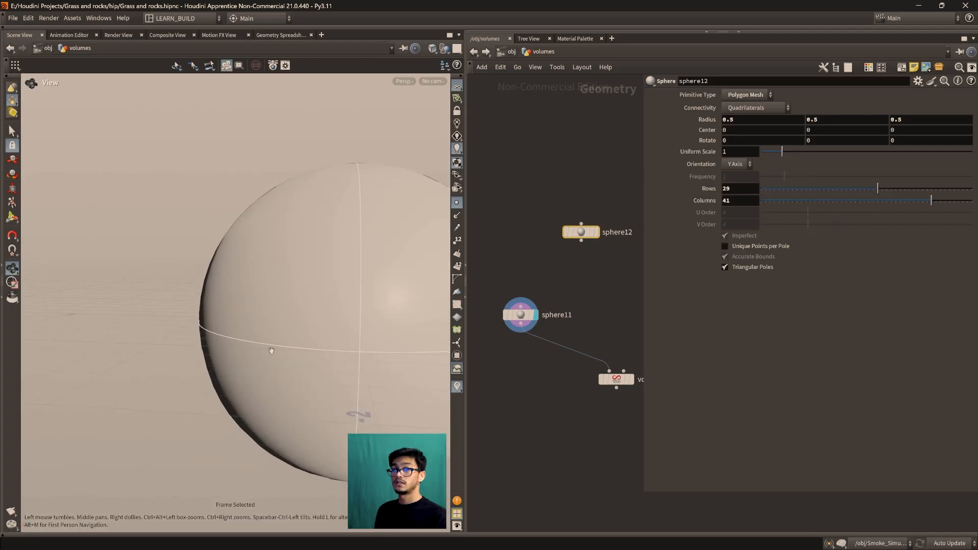
drag(519, 315, 527, 312)
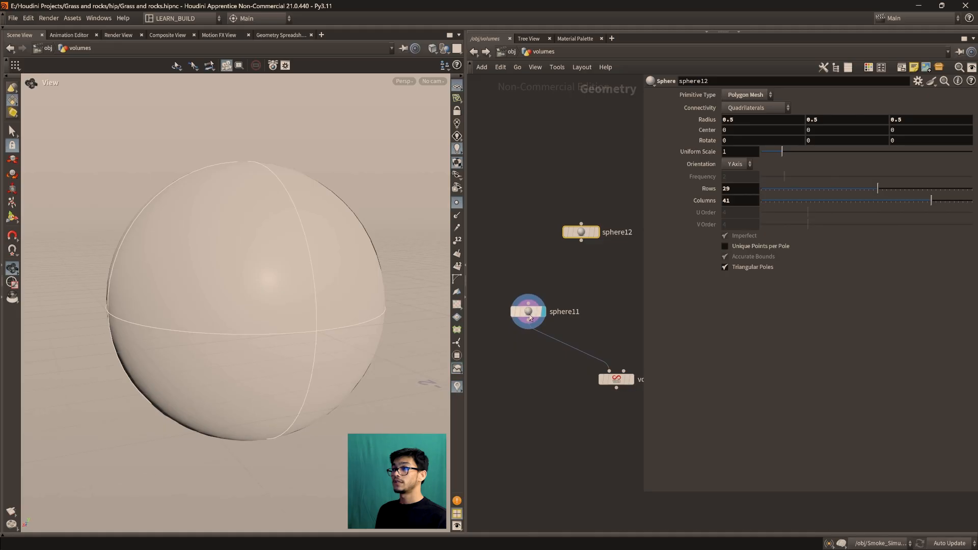
Delete the polygon comparison sphere, sphere12, from the network
drag(583, 232, 578, 237)
drag(534, 194, 616, 282)
key(Delete)
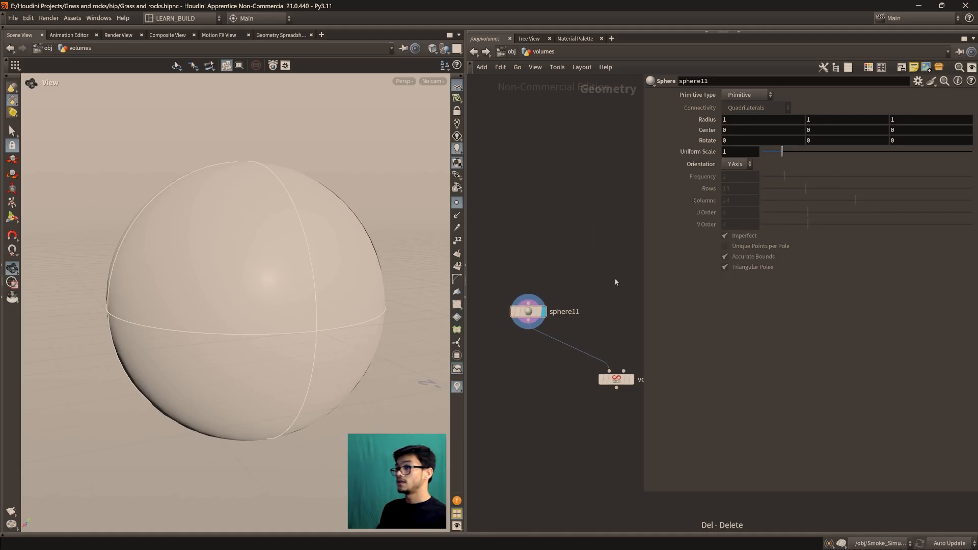
drag(524, 310, 533, 304)
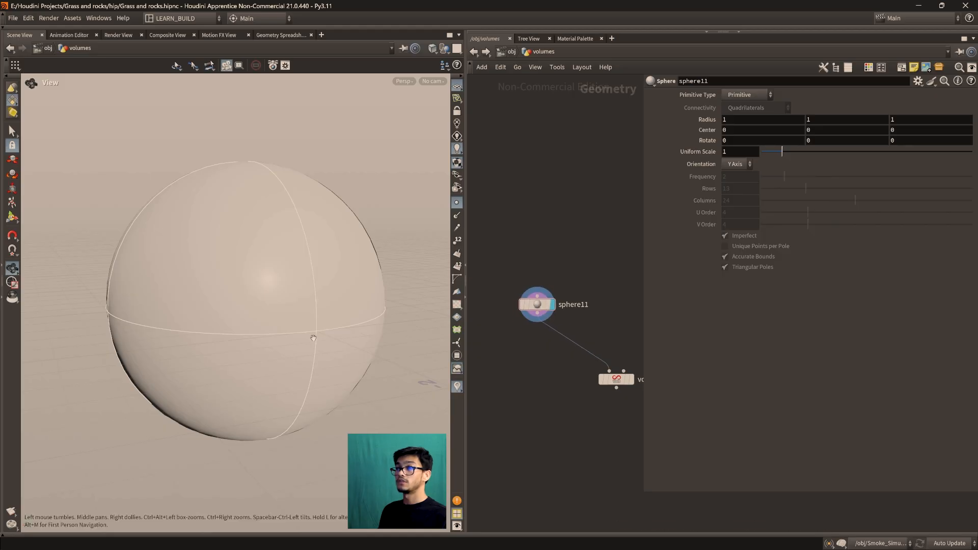
Find the sticky note defining the primitive sphere in the network and read it with the node parameters hidden
drag(300, 346, 237, 328)
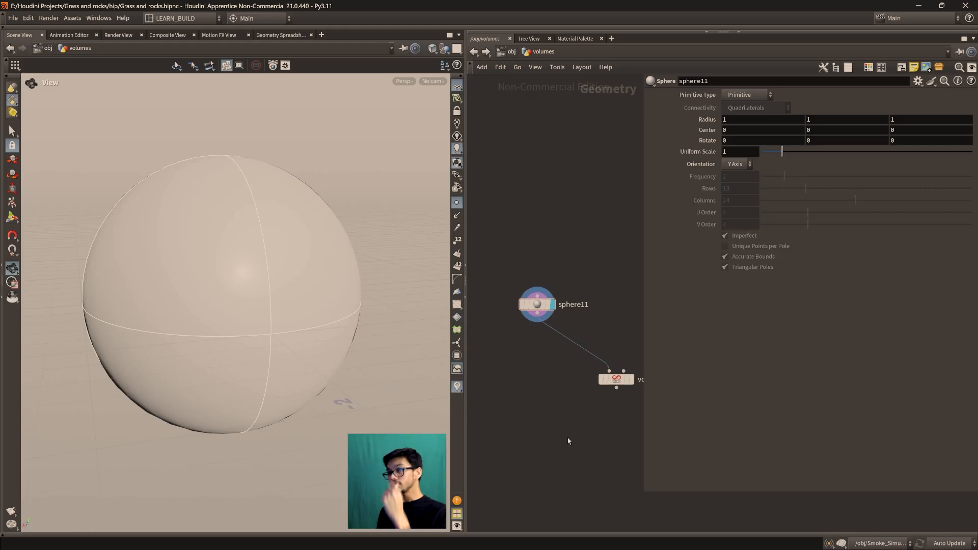
middle_drag(532, 402, 637, 389)
scroll(518, 377, down, 2)
middle_drag(517, 371, 606, 382)
scroll(540, 378, up, 4)
scroll(585, 368, up, 3)
middle_drag(591, 322, 570, 313)
scroll(575, 388, down, 2)
middle_drag(580, 406, 567, 347)
scroll(551, 356, down, 1)
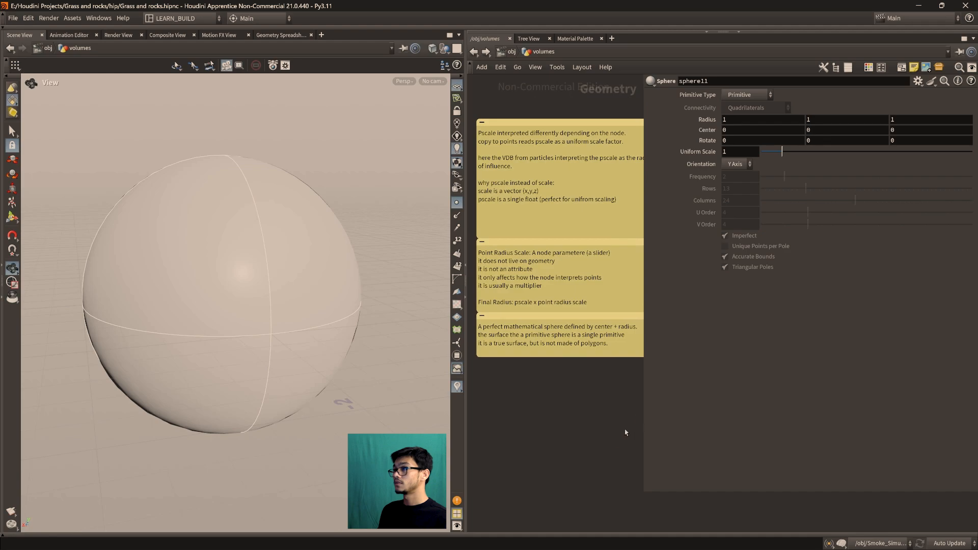
key(p)
scroll(596, 397, up, 3)
middle_drag(623, 390, 692, 369)
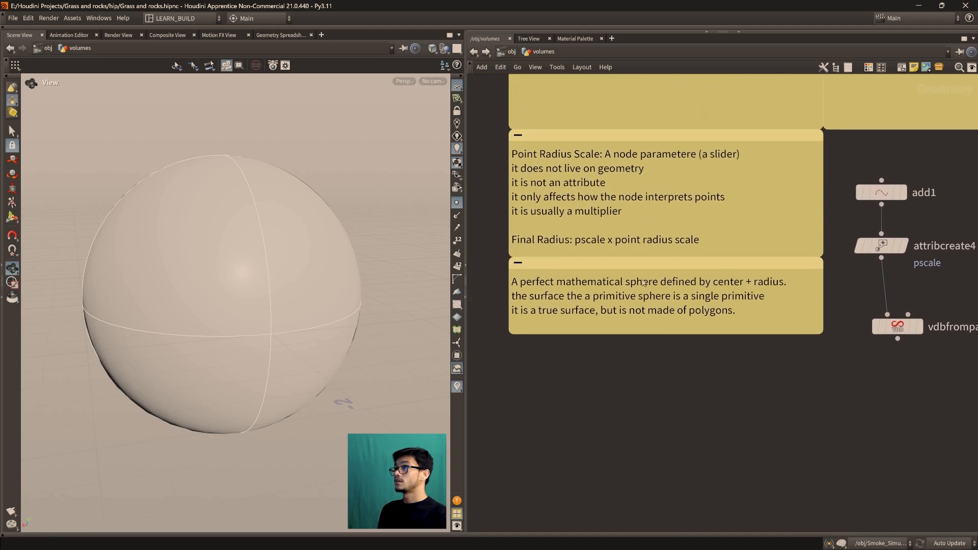
Move the primitive sphere sticky note down, clear of the Point Radius Scale note, and adjust its height to fit the text
drag(645, 263, 652, 371)
middle_drag(689, 309, 655, 145)
scroll(671, 354, down, 2)
middle_drag(671, 360, 688, 355)
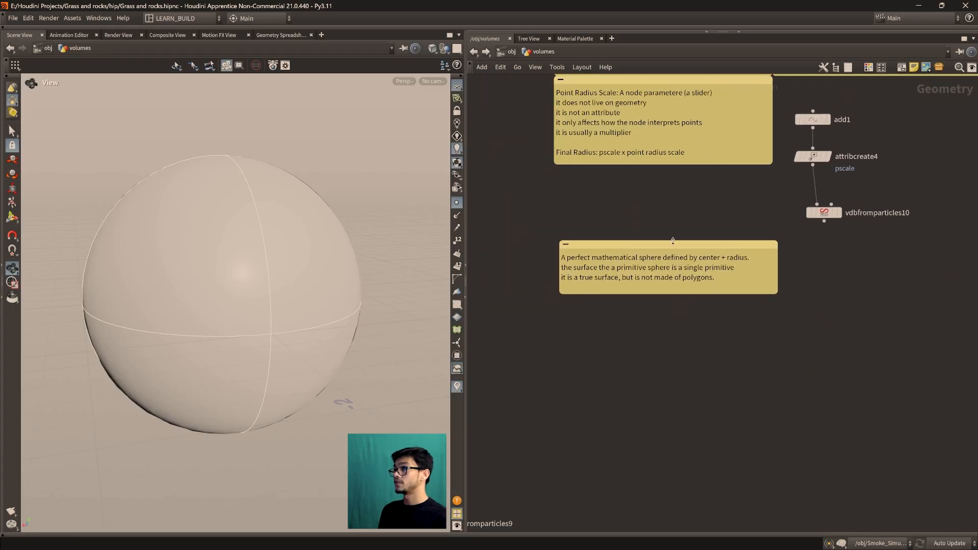
drag(676, 244, 682, 276)
scroll(770, 395, up, 2)
middle_drag(772, 398, 831, 426)
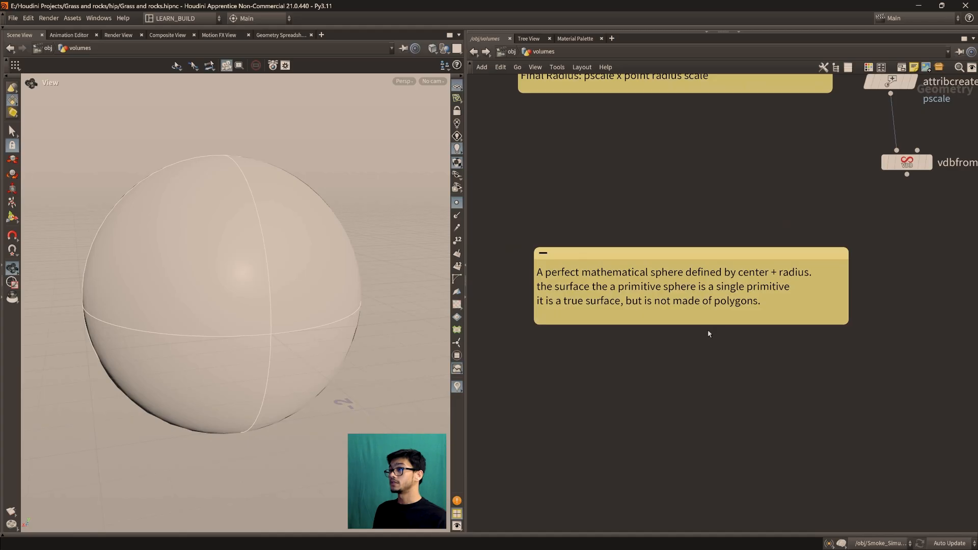
drag(710, 325, 711, 370)
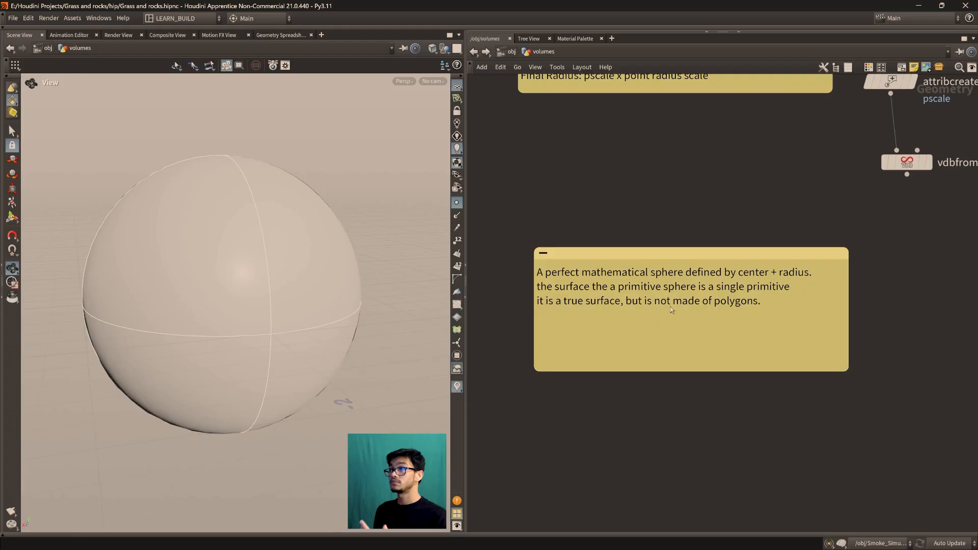
drag(692, 372, 692, 321)
Locate vdbfromparticles11 under sphere11 in the network and display its result in the viewport
middle_drag(696, 226, 687, 362)
scroll(715, 335, down, 3)
middle_drag(934, 265, 702, 371)
middle_drag(965, 340, 731, 406)
scroll(714, 356, up, 3)
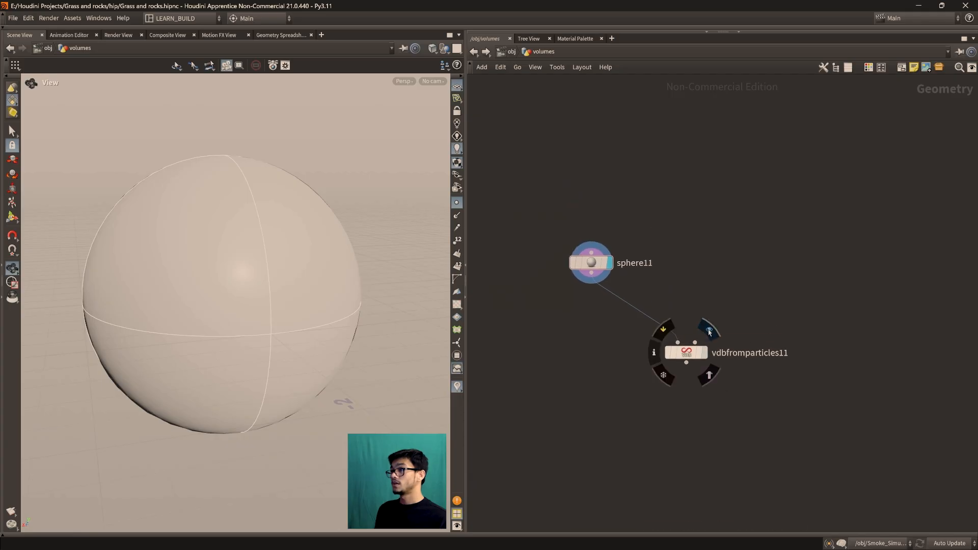
click(709, 332)
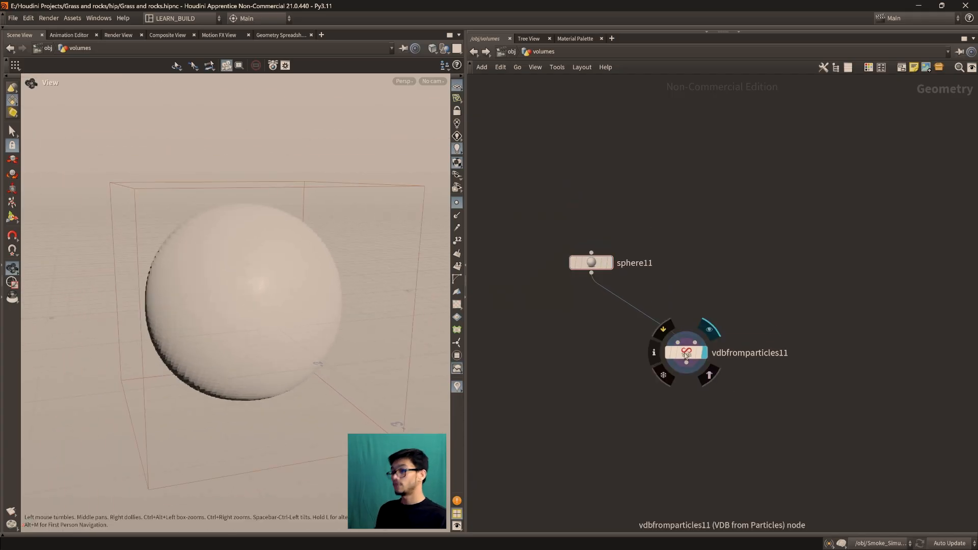
Show the parameters of vdbfromparticles11 and switch its output from Distance VDB to Fog VDB
key(p)
middle_drag(648, 339, 575, 351)
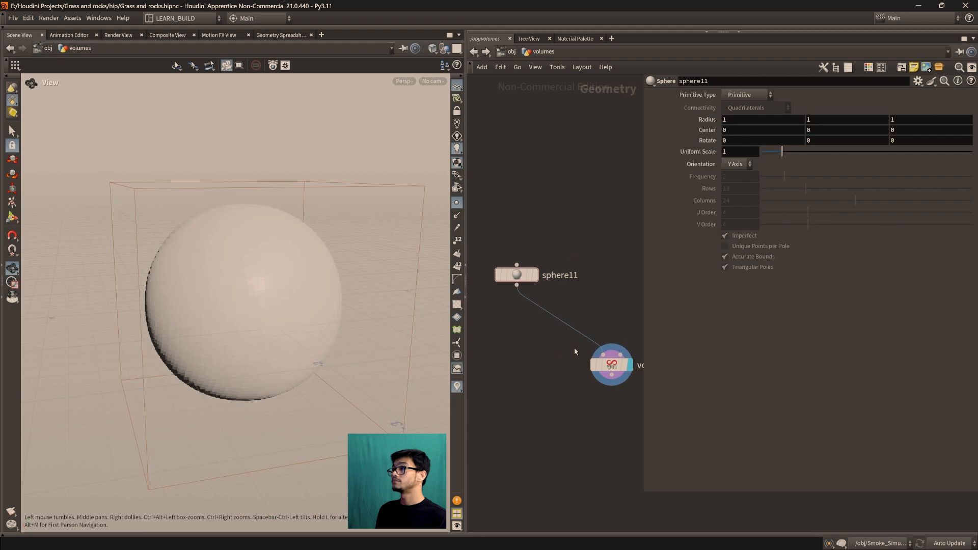
click(611, 364)
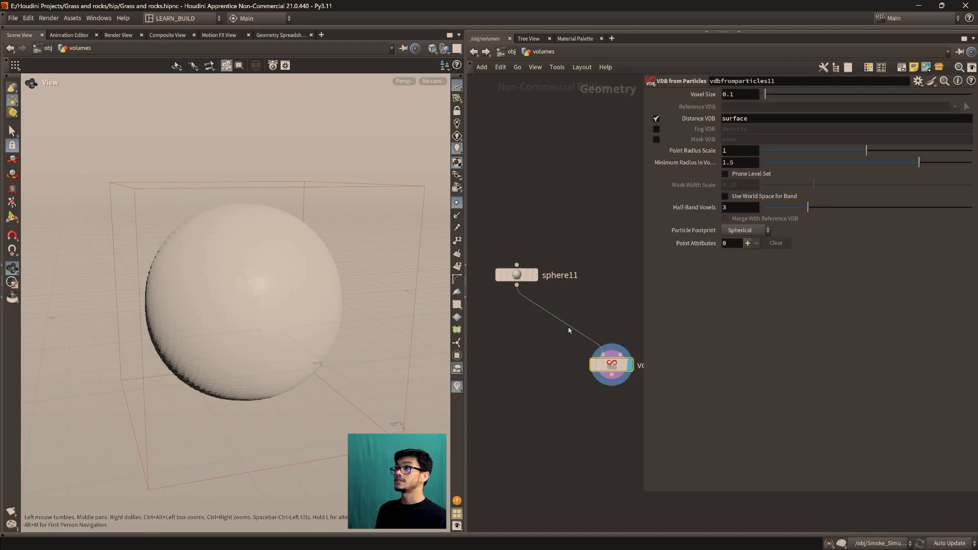
middle_drag(311, 346, 312, 290)
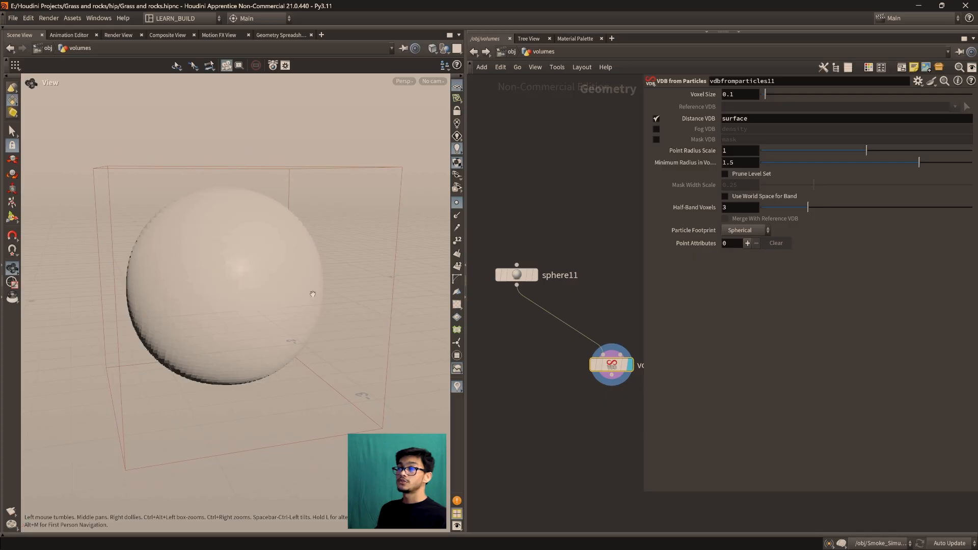
click(655, 129)
click(656, 118)
middle_drag(574, 394, 582, 417)
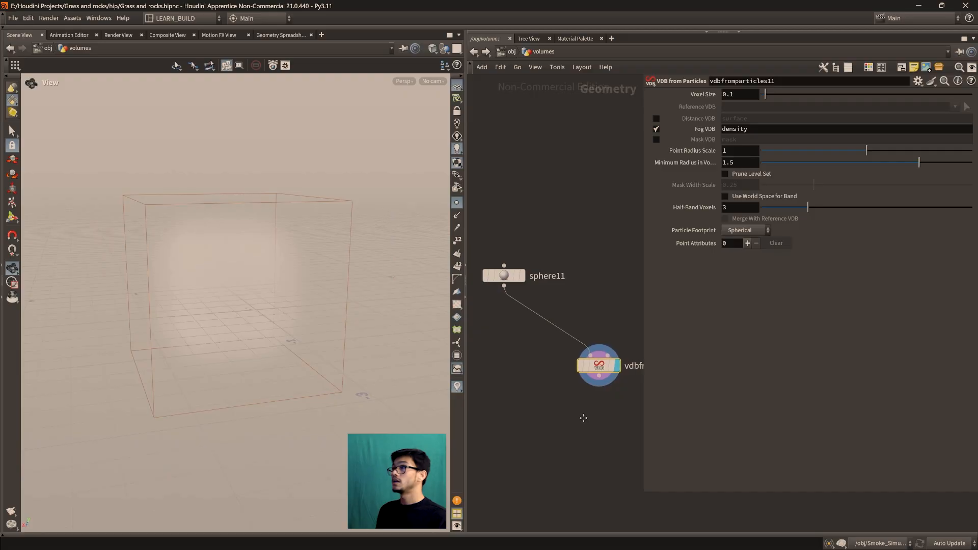
Examine the fog volume in the viewport, the Fog VDB name in the parameters and the sphere11 connection feeding it
drag(298, 309, 290, 314)
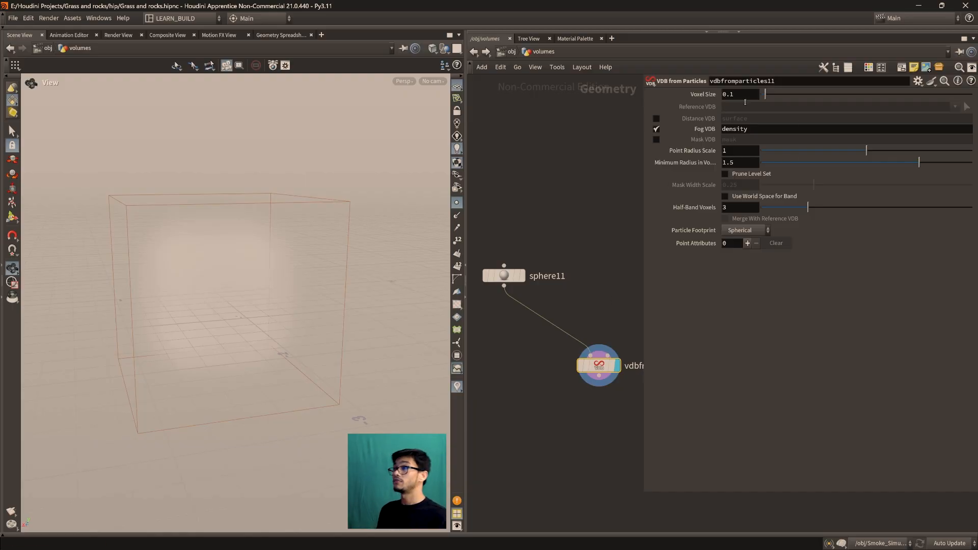
scroll(237, 327, up, 1)
middle_drag(252, 332, 264, 319)
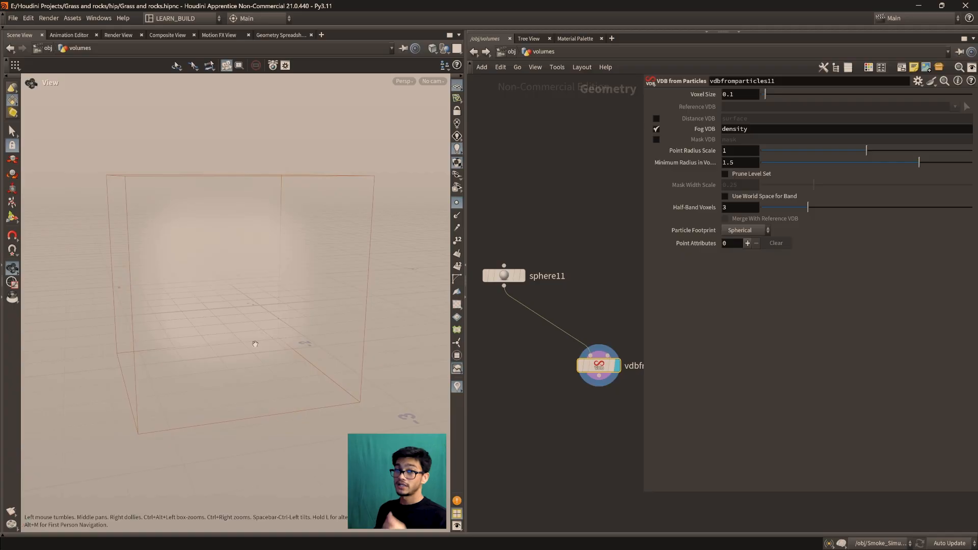
mouse_move(567, 383)
middle_down()
mouse_move(572, 360)
mouse_move(563, 358)
mouse_move(571, 367)
middle_up()
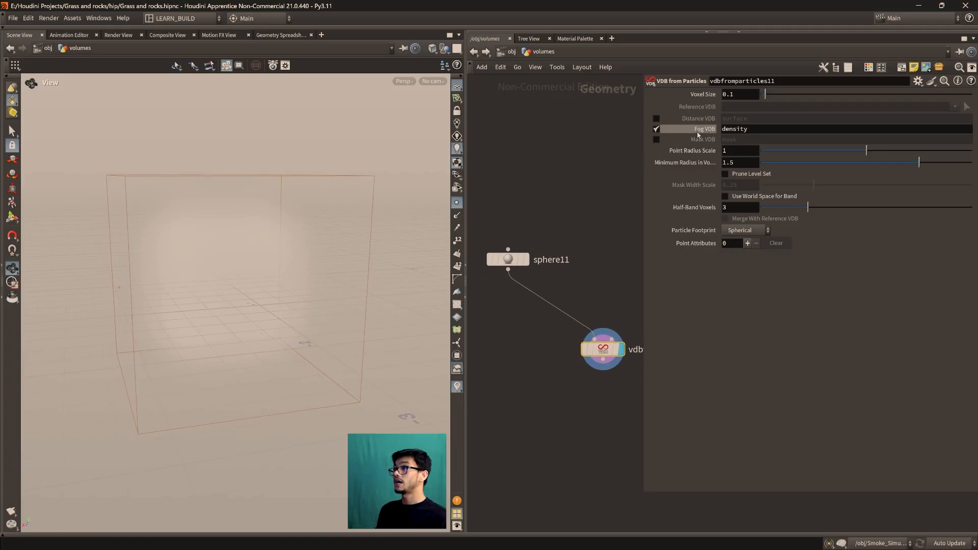
drag(747, 129, 723, 131)
drag(285, 285, 239, 326)
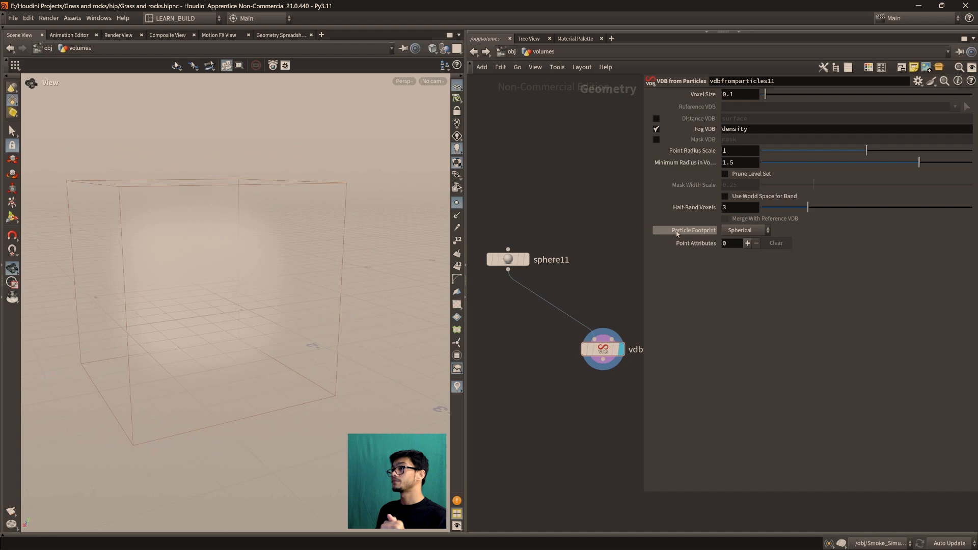
middle_drag(581, 299, 587, 295)
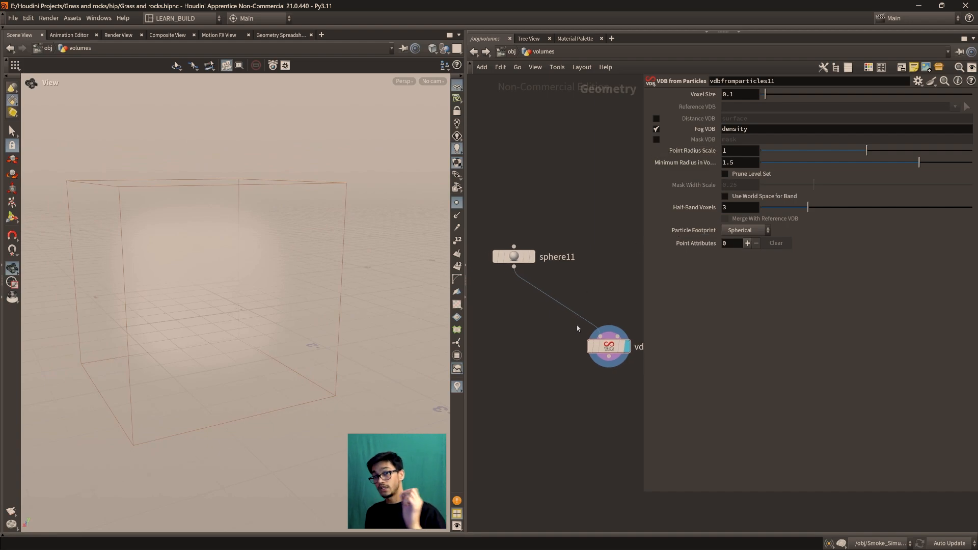
scroll(571, 302, down, 3)
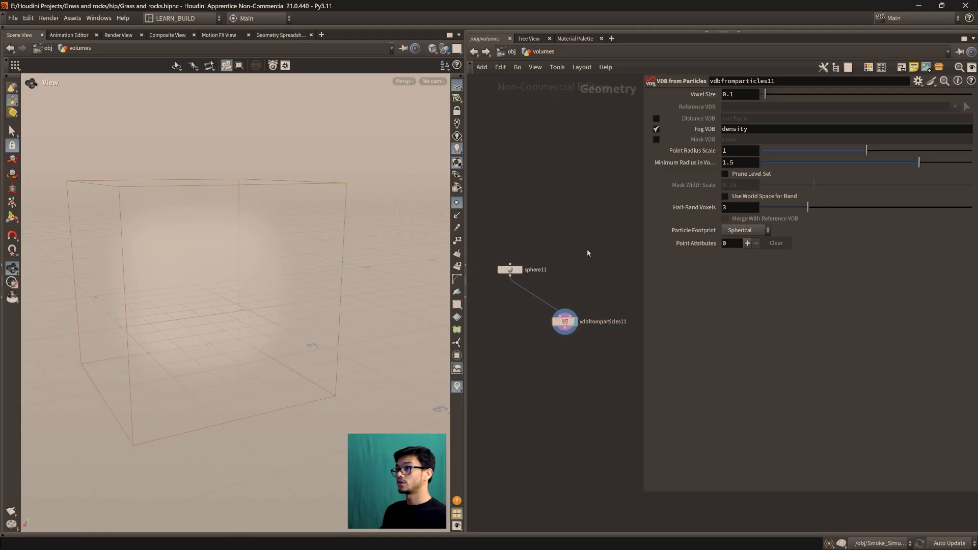
middle_drag(583, 280, 578, 289)
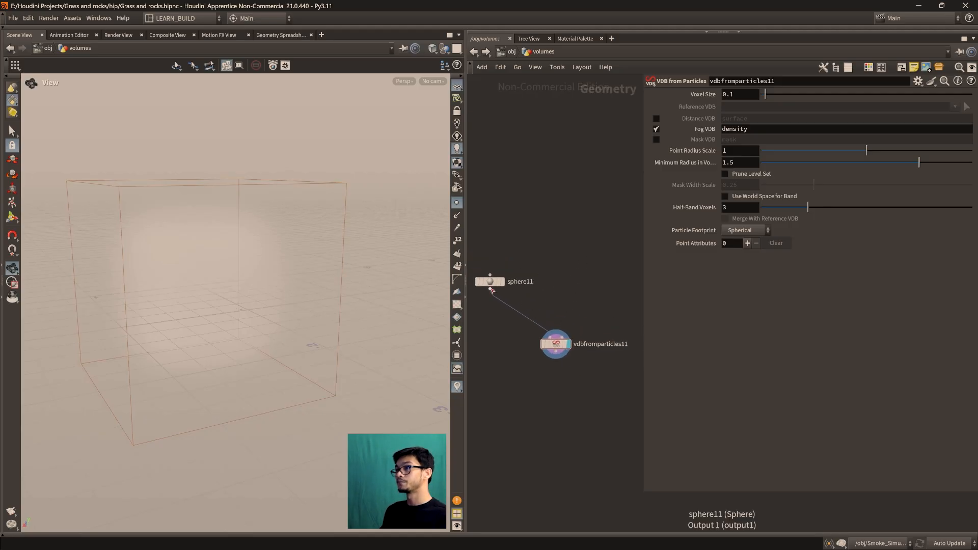
drag(559, 346, 559, 353)
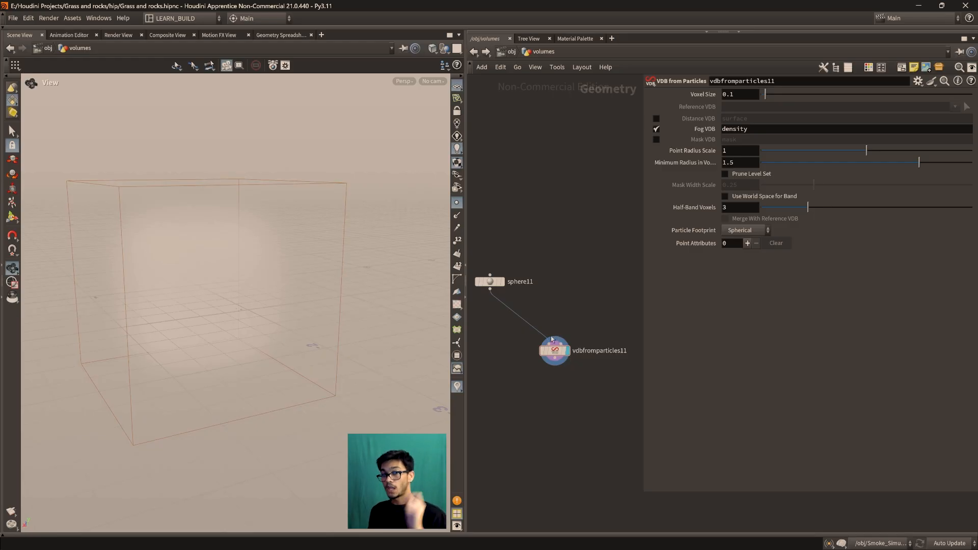
Create an Add node with one point at the origin and connect it to vdbfromparticles11 in place of sphere11
middle_drag(550, 336, 561, 347)
key(Tab)
text(a)
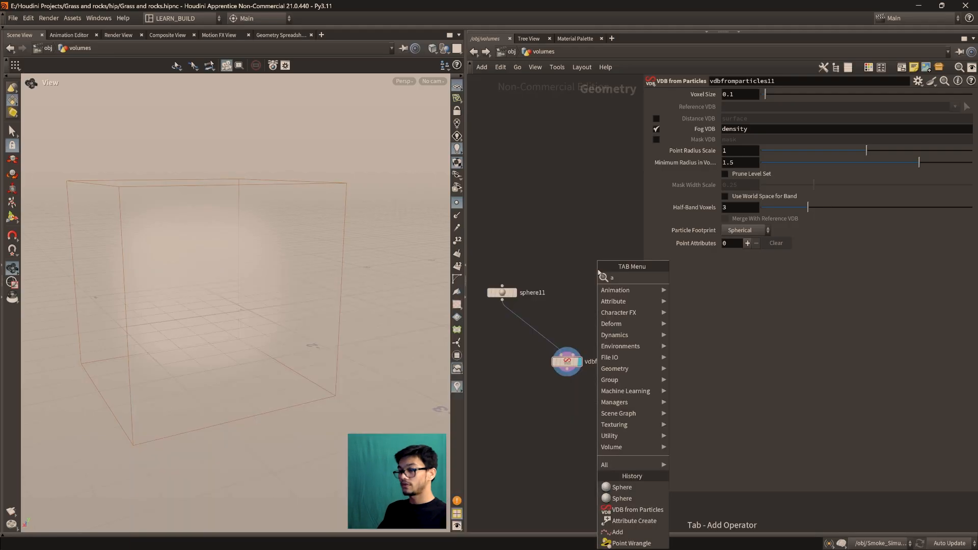
key(Return)
click(591, 258)
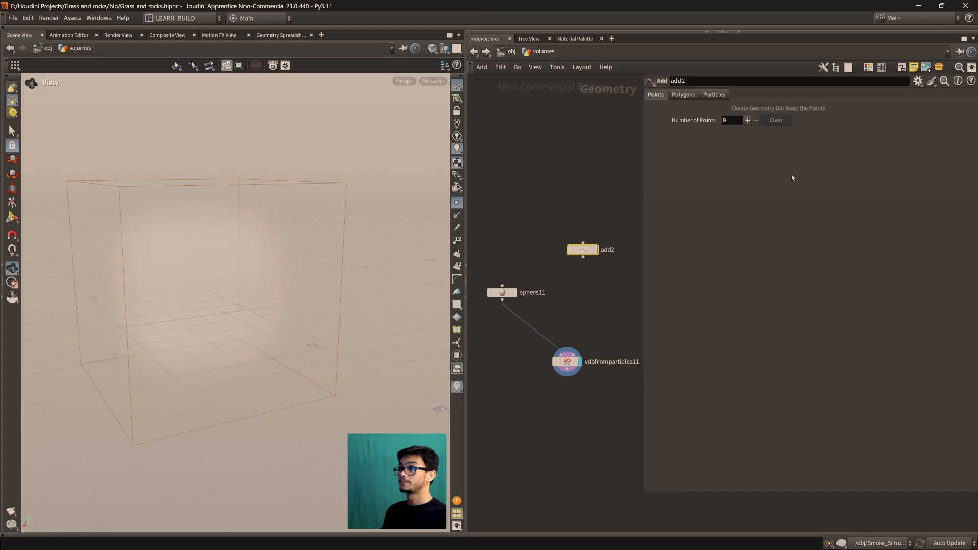
click(747, 120)
drag(583, 256, 575, 362)
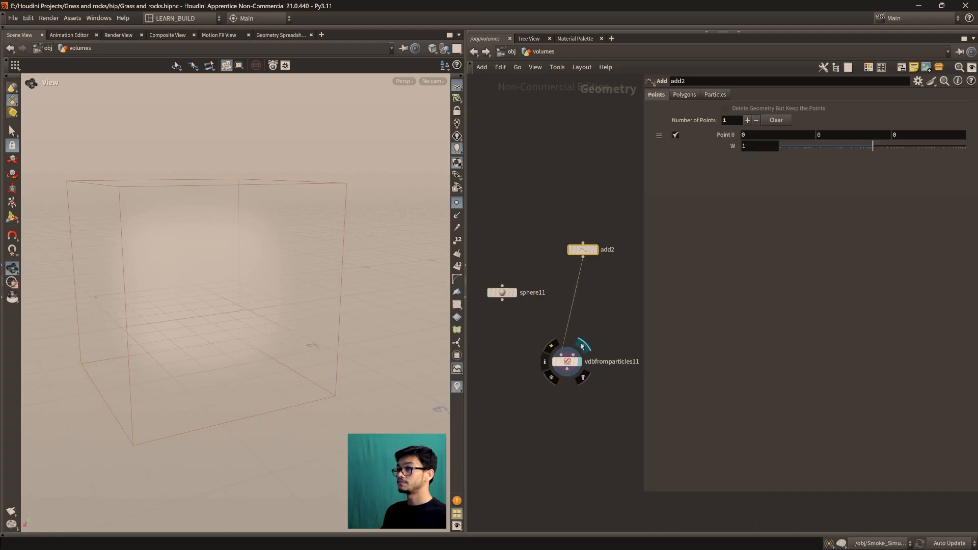
Examine the fog volume produced from the single point and compare the add2 and sphere11 nodes in the network
drag(249, 298, 231, 296)
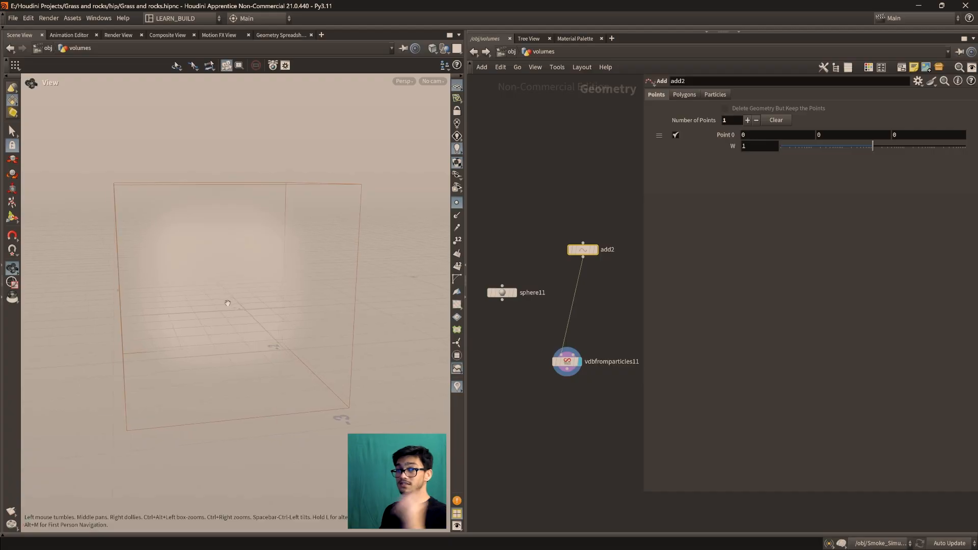
scroll(504, 331, up, 2)
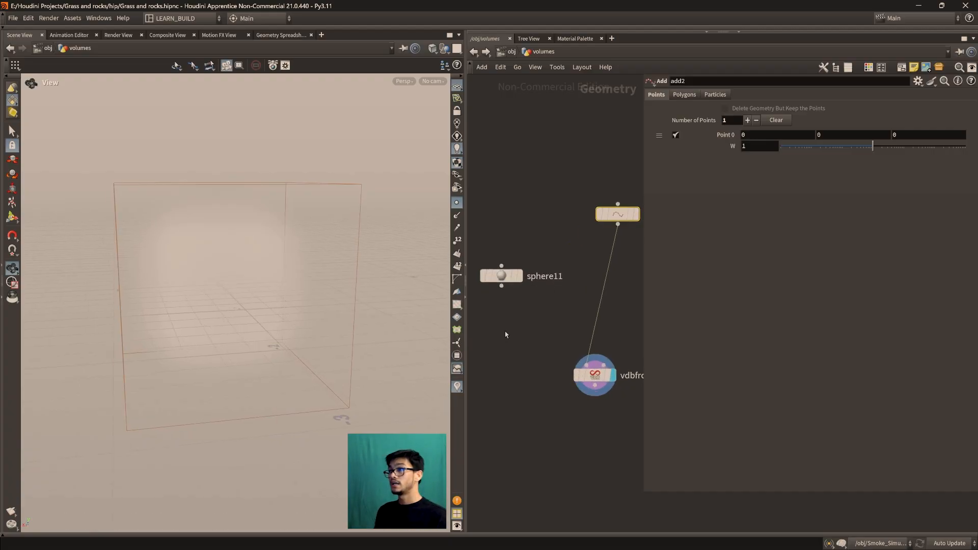
scroll(485, 291, up, 1)
mouse_move(504, 275)
mouse_down()
mouse_move(511, 265)
mouse_move(517, 289)
mouse_up()
scroll(562, 297, down, 2)
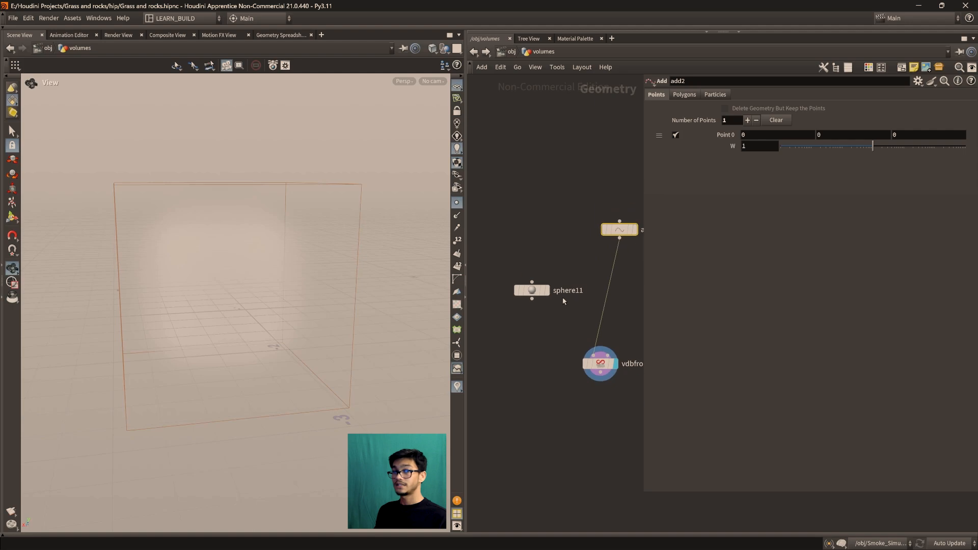
middle_drag(562, 301, 533, 317)
Display add2, frame its point in the viewport and check the point's position in the Geometry Spreadsheet
drag(595, 246, 582, 265)
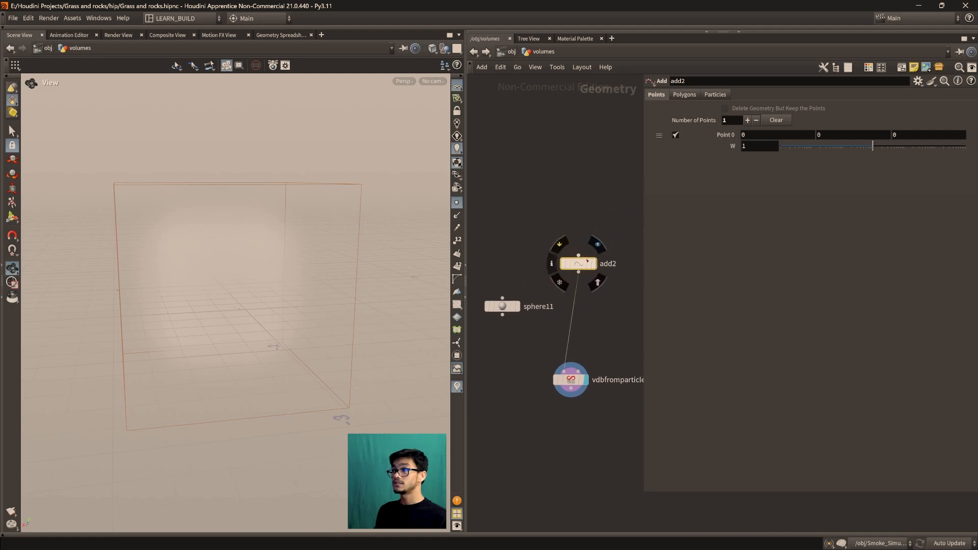
key(r)
key(f)
scroll(237, 334, down, 3)
middle_drag(247, 323, 248, 324)
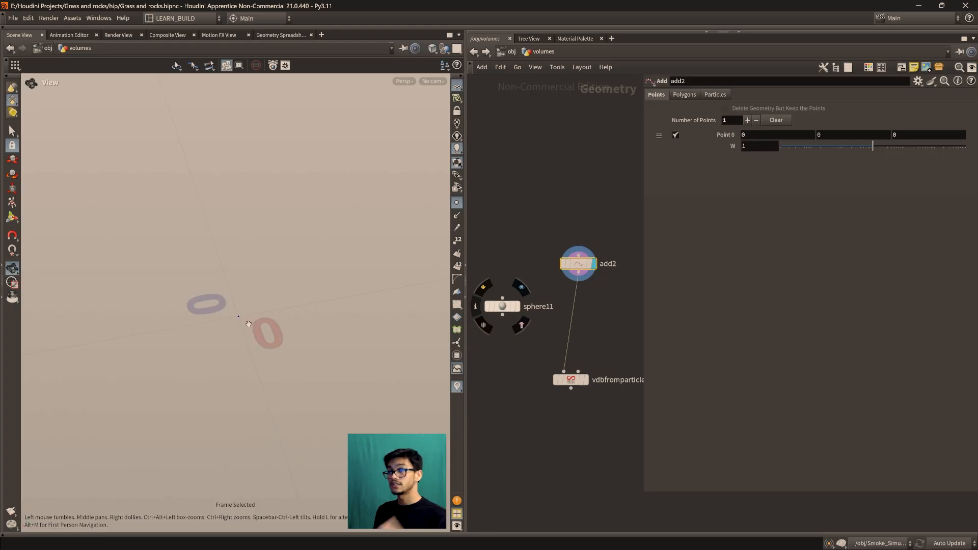
click(272, 36)
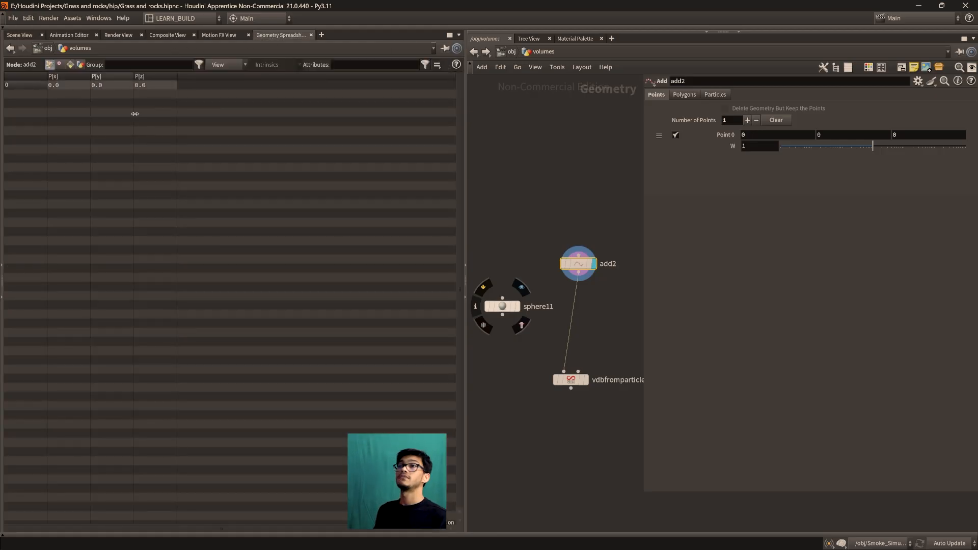
click(19, 35)
middle_drag(278, 331, 286, 333)
key(f)
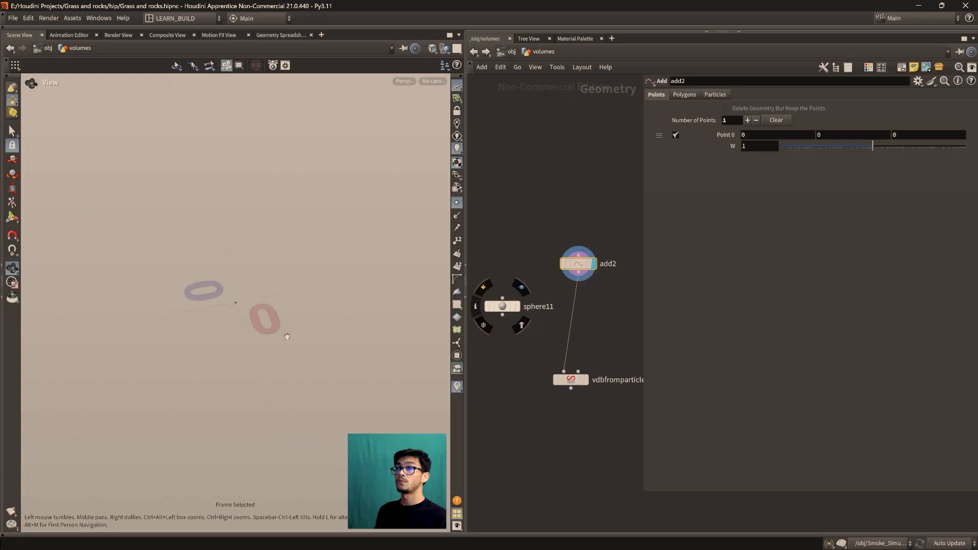
Display vdbfromparticles11 again and inspect the single-point fog volume from several angles
mouse_move(573, 377)
click(591, 361)
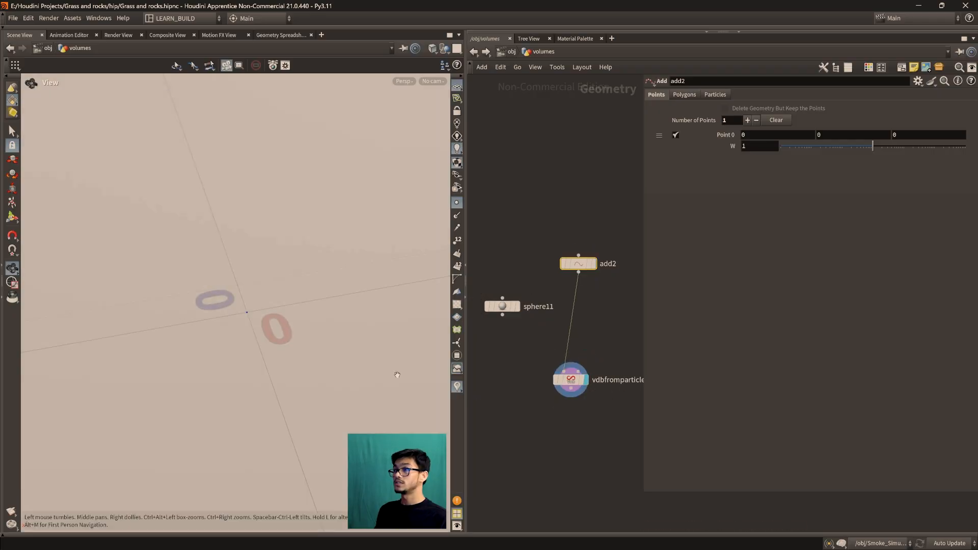
drag(280, 327, 246, 318)
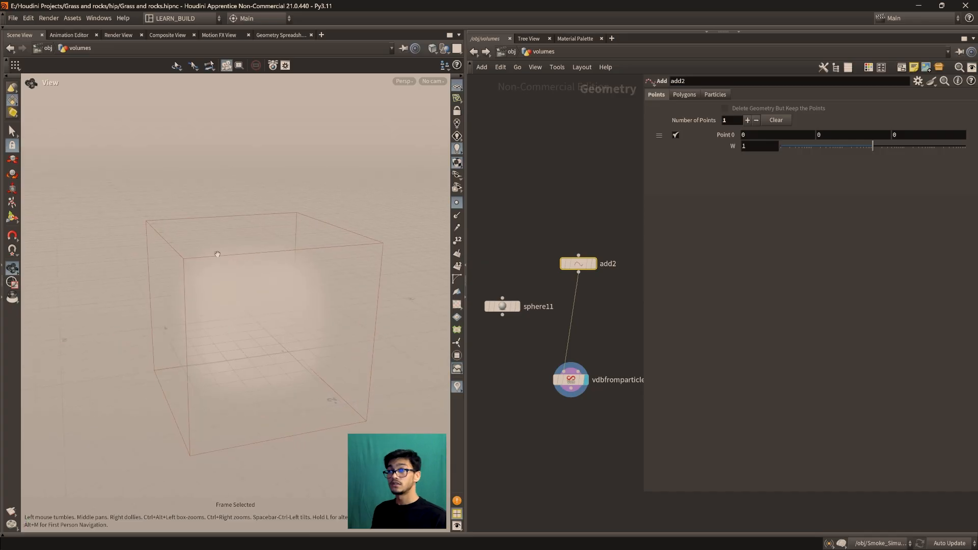
drag(310, 328, 241, 332)
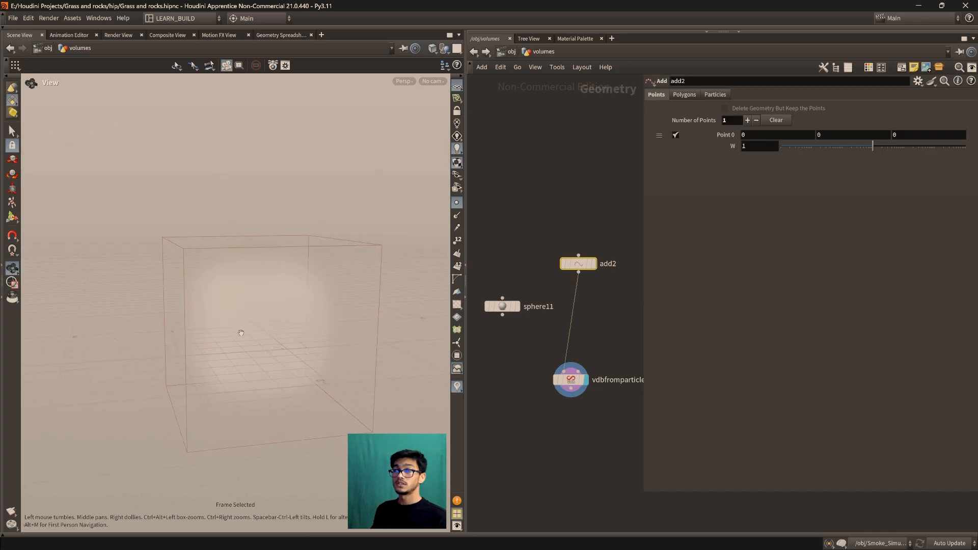
drag(331, 293, 327, 371)
drag(265, 338, 221, 304)
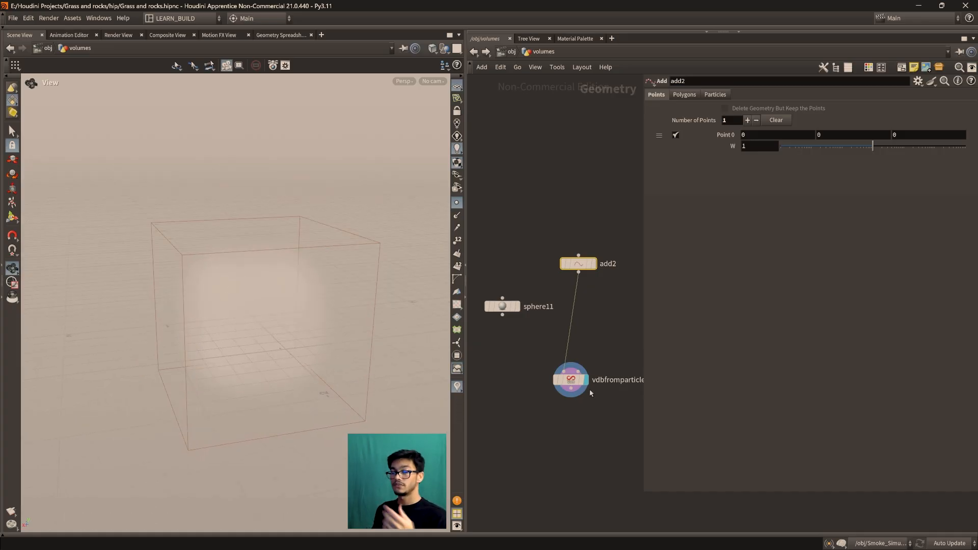
drag(328, 359, 266, 341)
Rearrange the nodes so sphere11 and add2 sit side by side above vdbfromparticles11
click(552, 334)
middle_drag(554, 331, 541, 325)
drag(564, 257, 549, 250)
drag(562, 378, 554, 376)
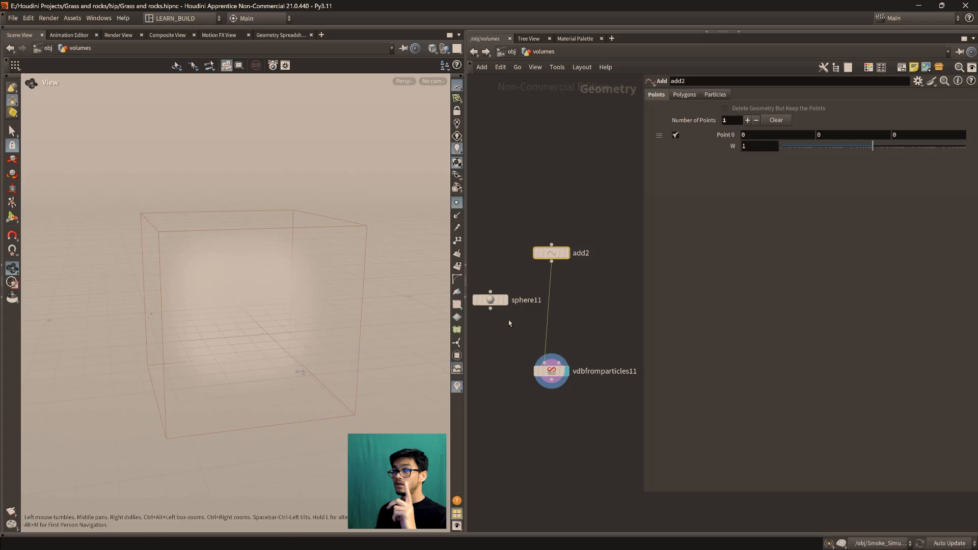
middle_drag(571, 323, 585, 323)
drag(567, 255, 588, 280)
drag(506, 302, 505, 290)
Display sphere11 and add2 in turn to compare the primitive sphere with the single point
mouse_move(505, 289)
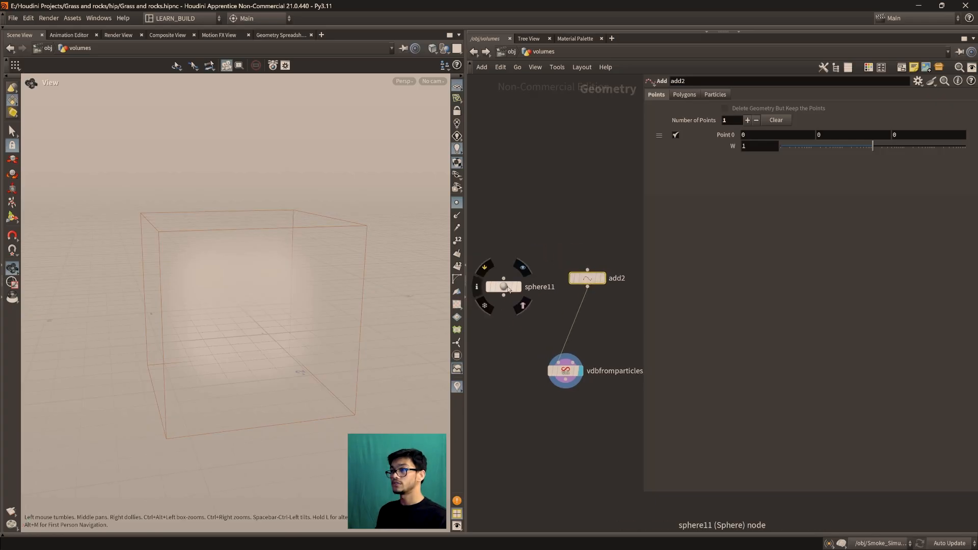
click(523, 268)
click(507, 290)
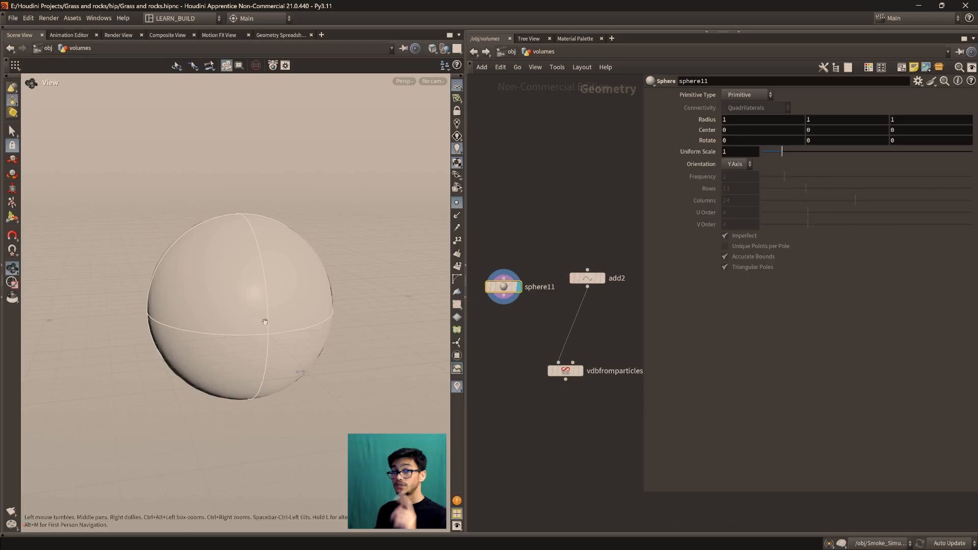
click(602, 278)
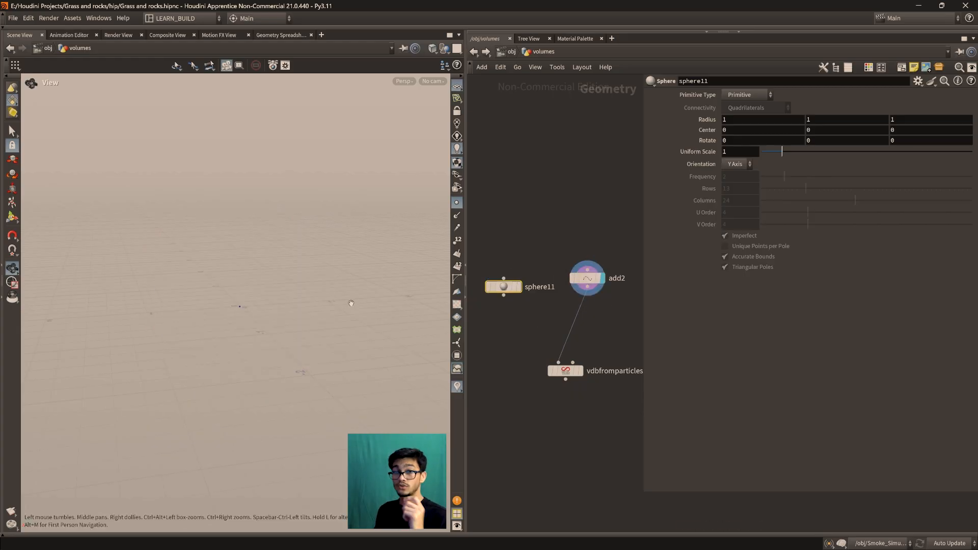
Display vdbfromparticles11 and review its Point Radius Scale parameter
mouse_move(565, 375)
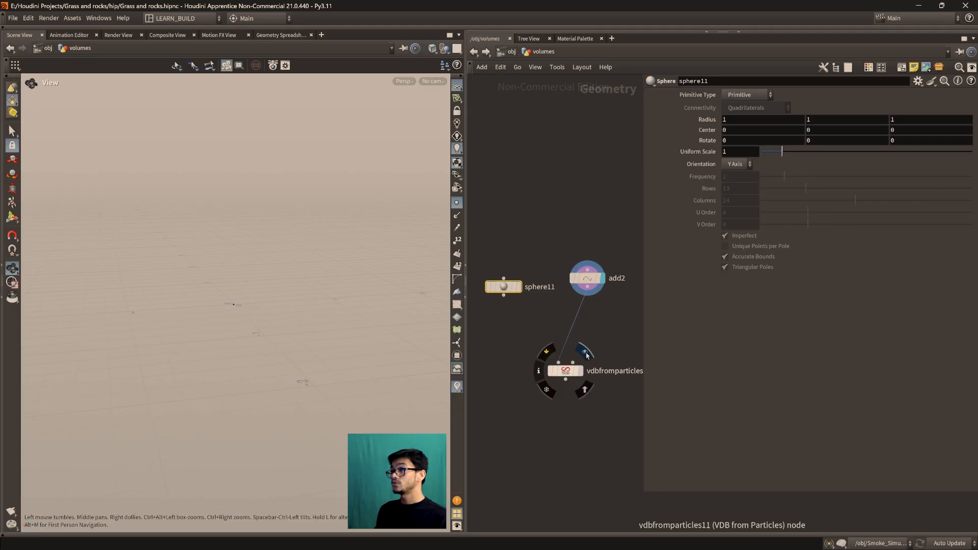
click(584, 352)
click(573, 375)
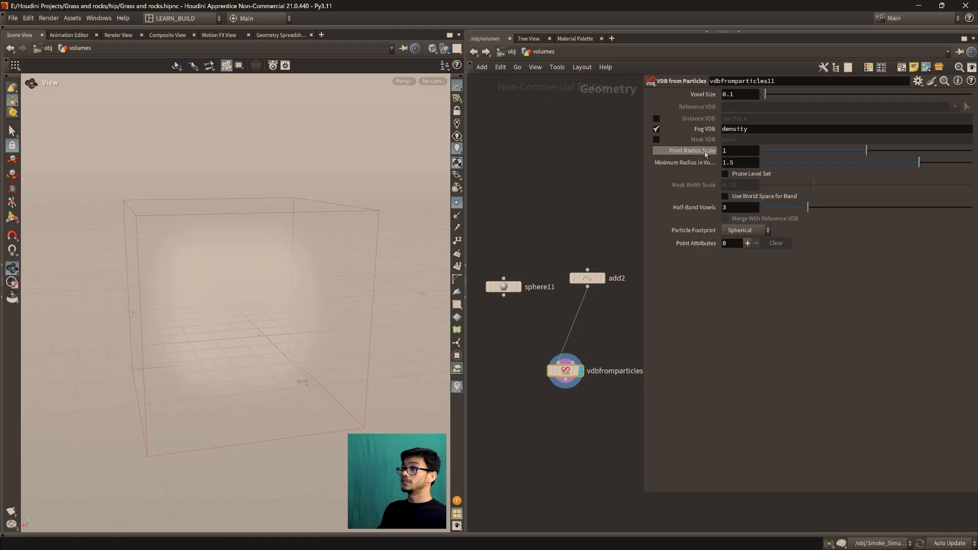
mouse_move(691, 154)
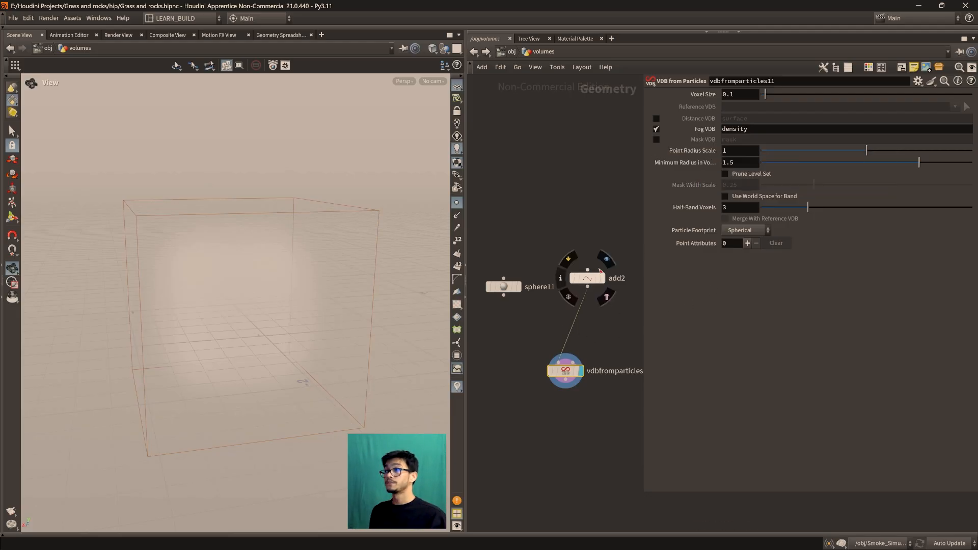
Display add2 and sphere11 alternately to compare their geometry, shifting add2 slightly lower in the network
mouse_move(592, 281)
drag(593, 280, 595, 277)
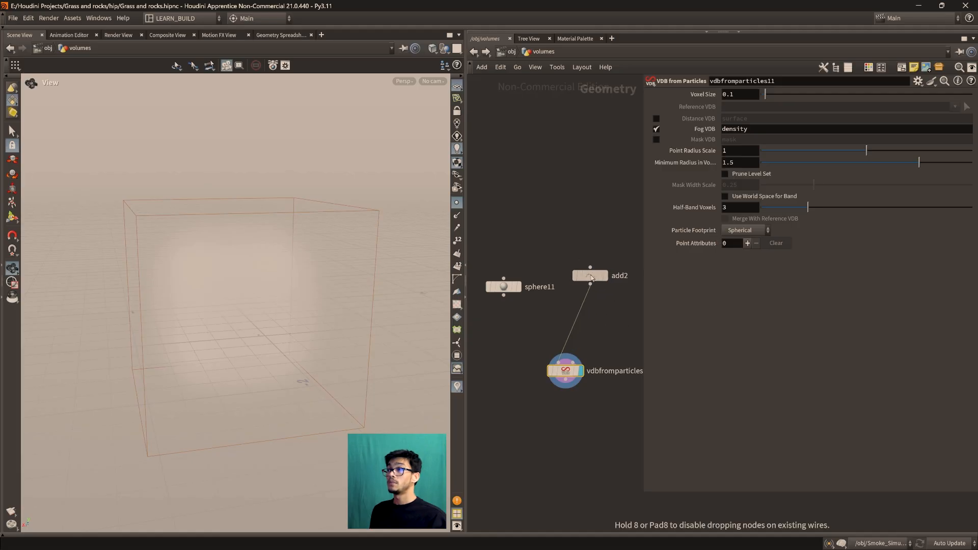
click(609, 257)
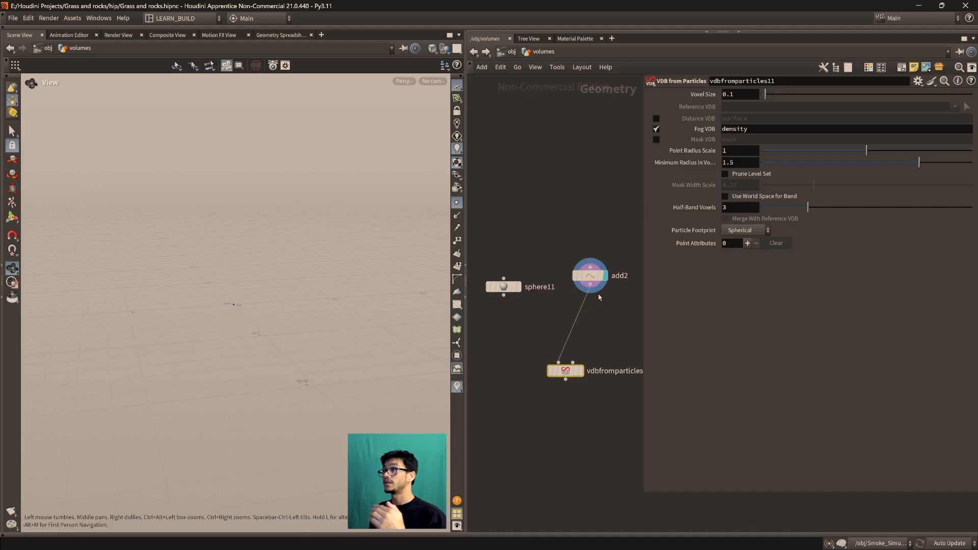
drag(590, 276, 585, 302)
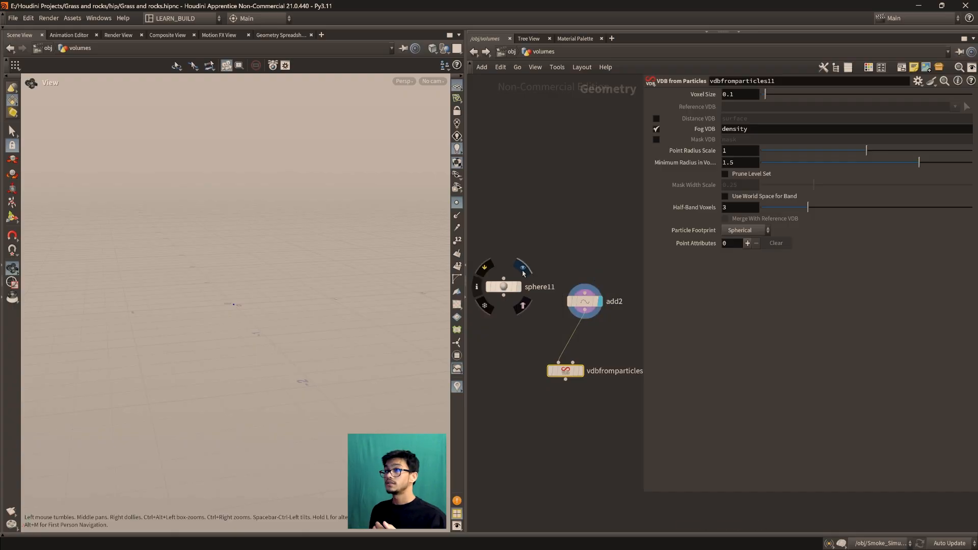
click(516, 287)
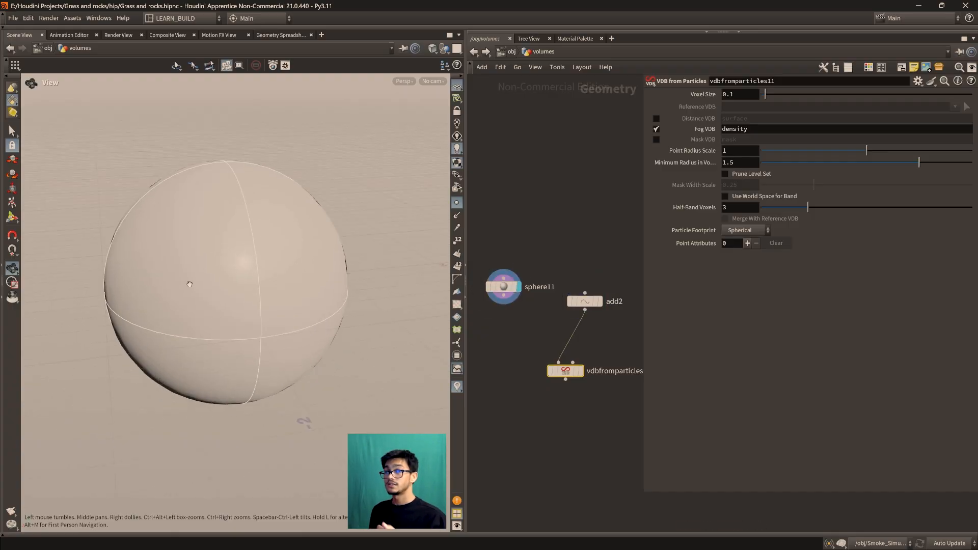
click(584, 301)
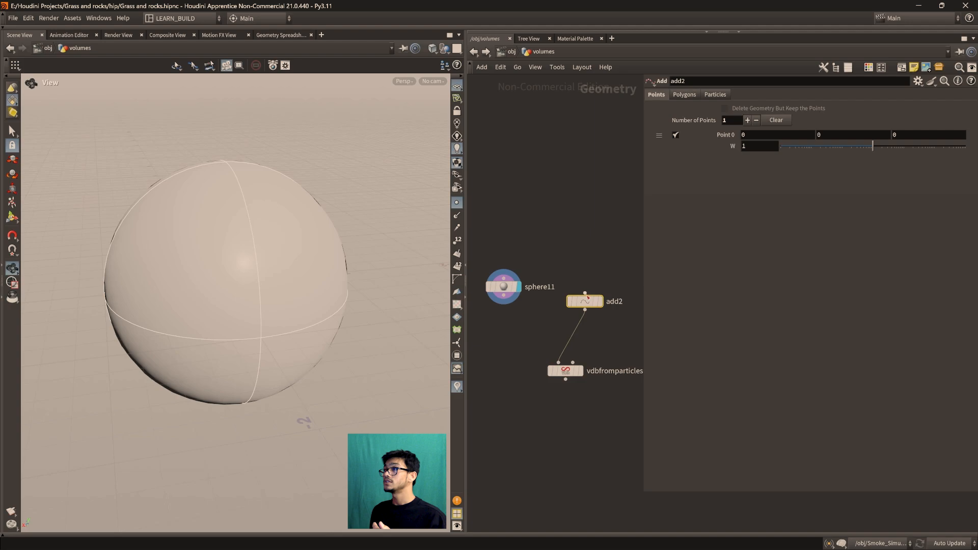
click(567, 371)
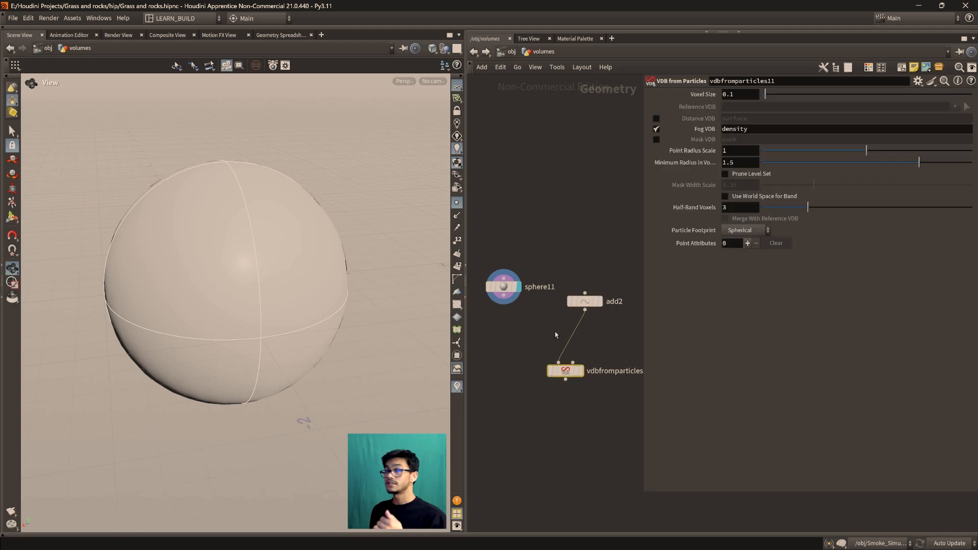
click(603, 283)
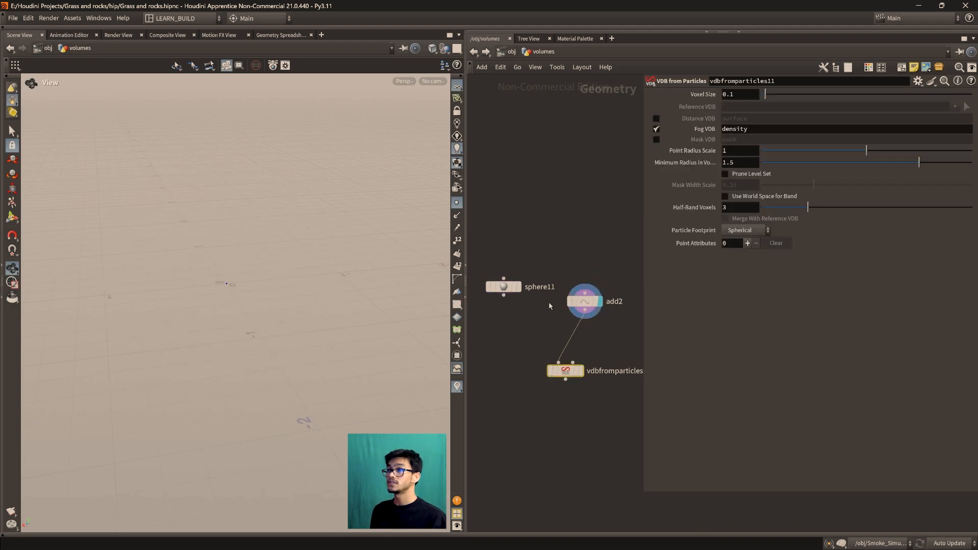
click(520, 269)
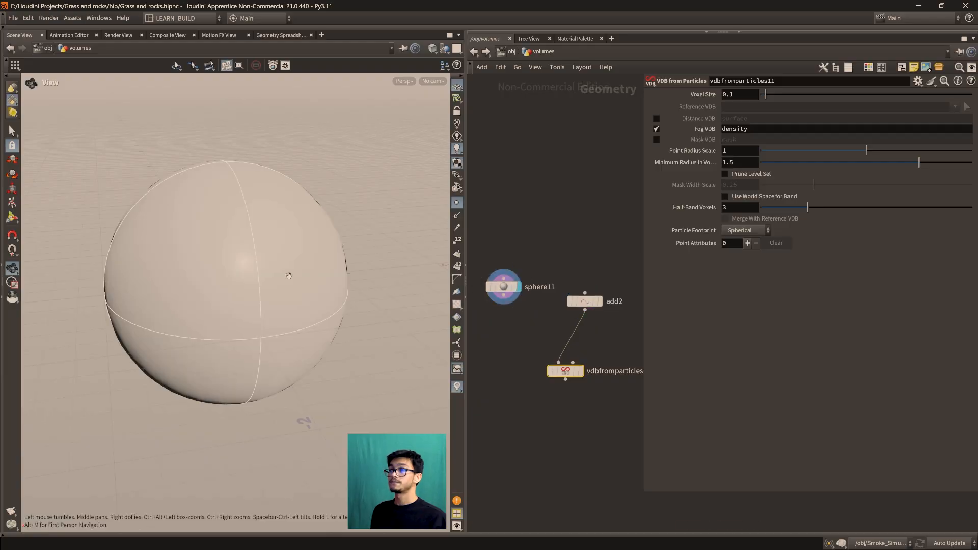
Wire sphere11 into the first input of vdbfromparticles11 and display the resulting fog volume
drag(506, 297, 558, 362)
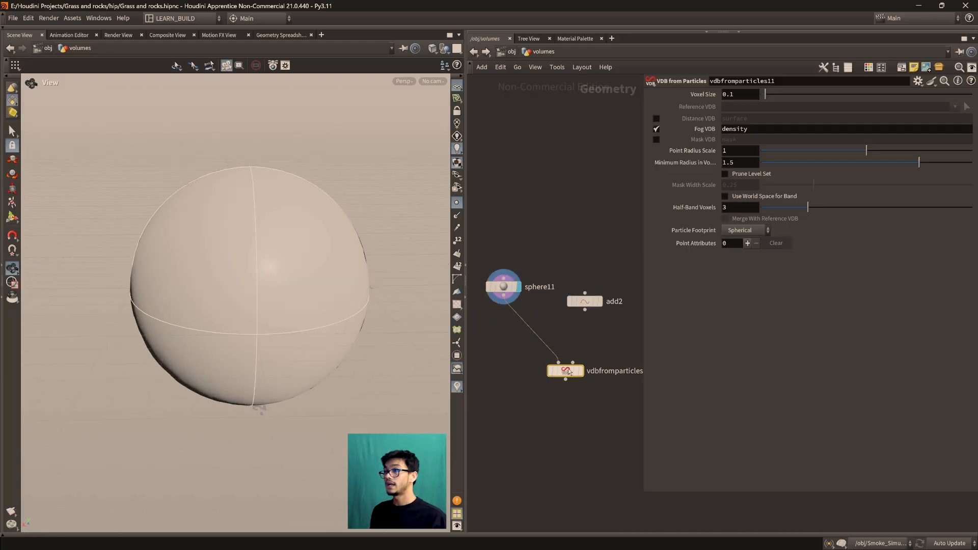
click(579, 370)
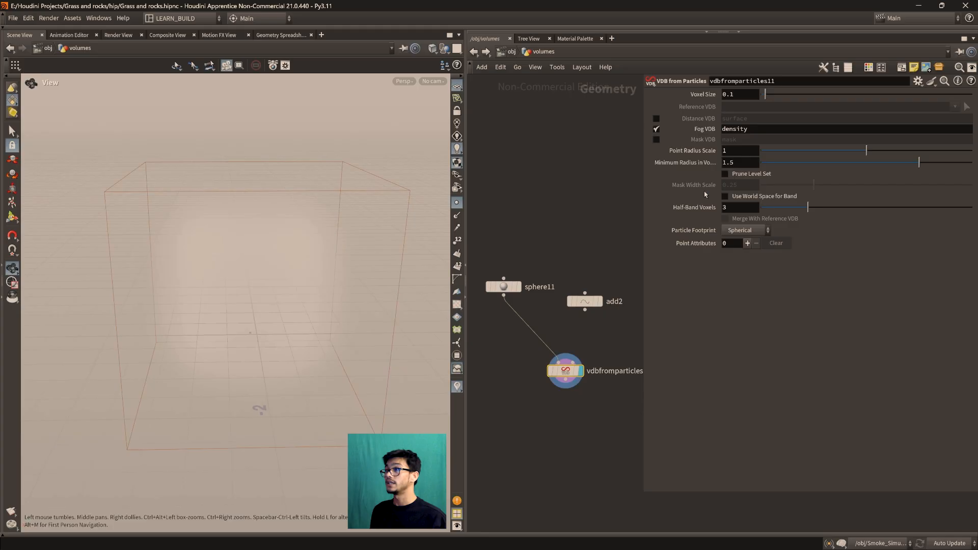
mouse_move(506, 286)
mouse_down()
mouse_move(502, 273)
mouse_move(502, 284)
mouse_up()
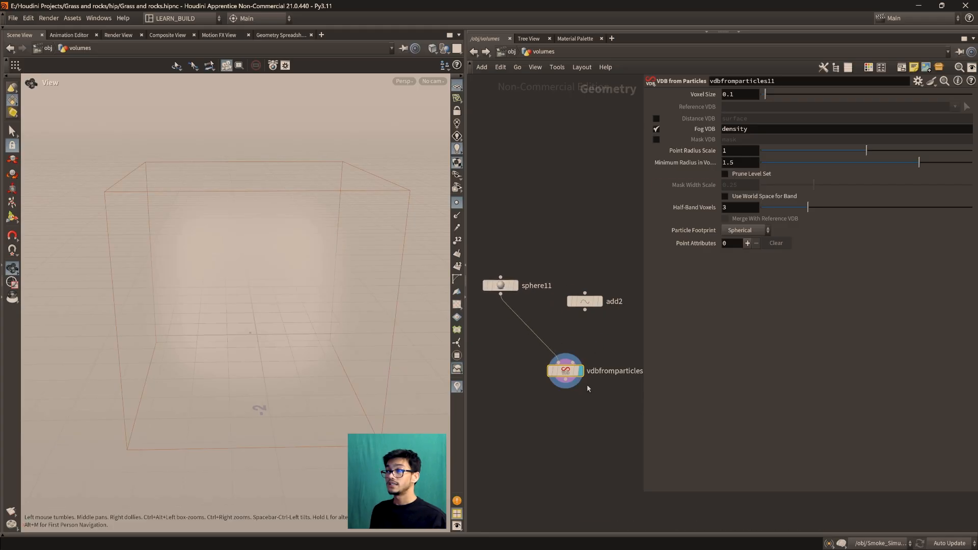
drag(567, 371, 568, 374)
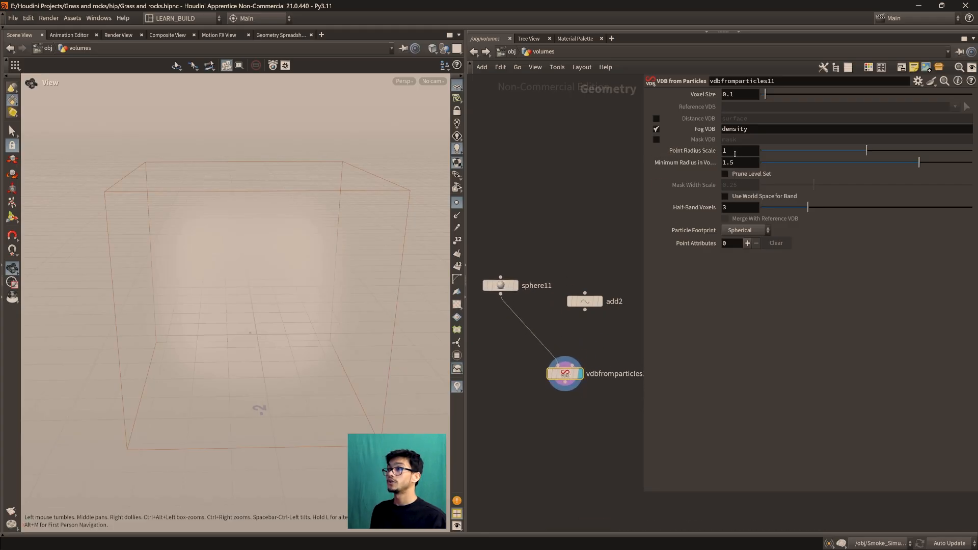
Try a Point Radius Scale of 2 on the sphere-fed fog volume, inspect it, and restore the value to 1
drag(866, 151, 972, 151)
scroll(261, 301, down, 5)
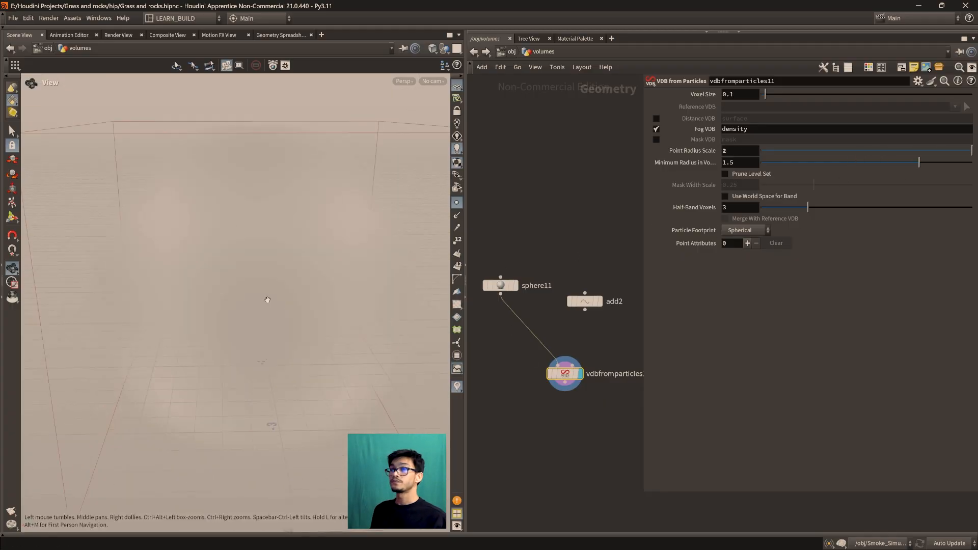
drag(501, 285, 507, 293)
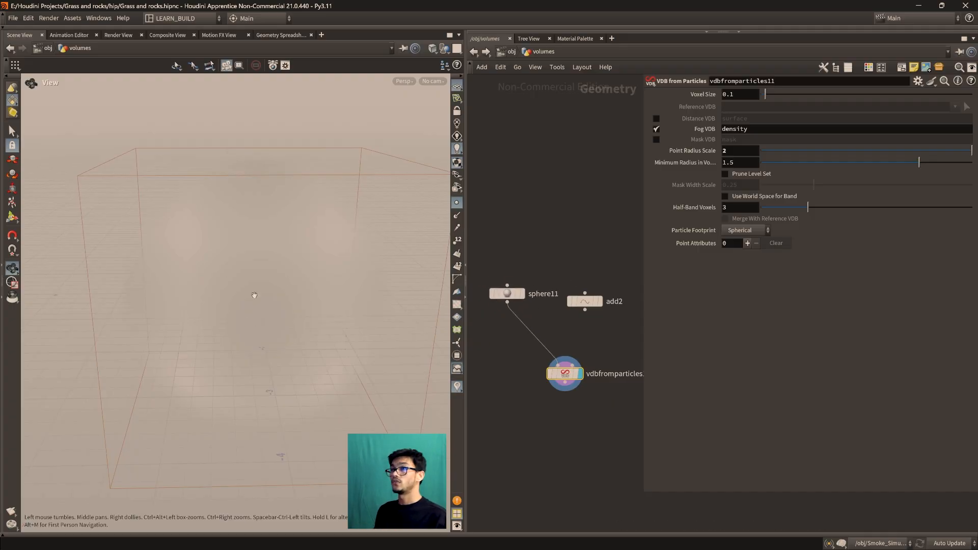
drag(253, 329, 153, 339)
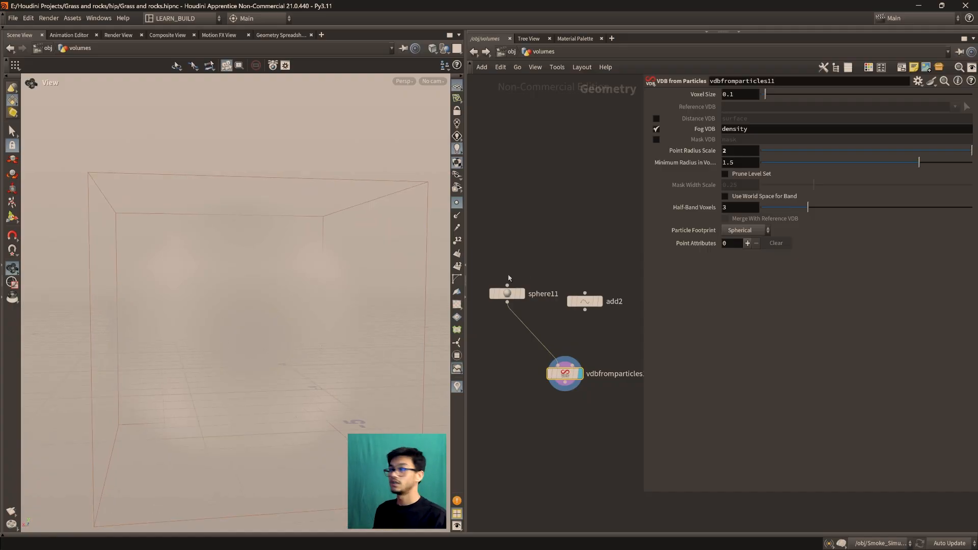
text(1)
key(Return)
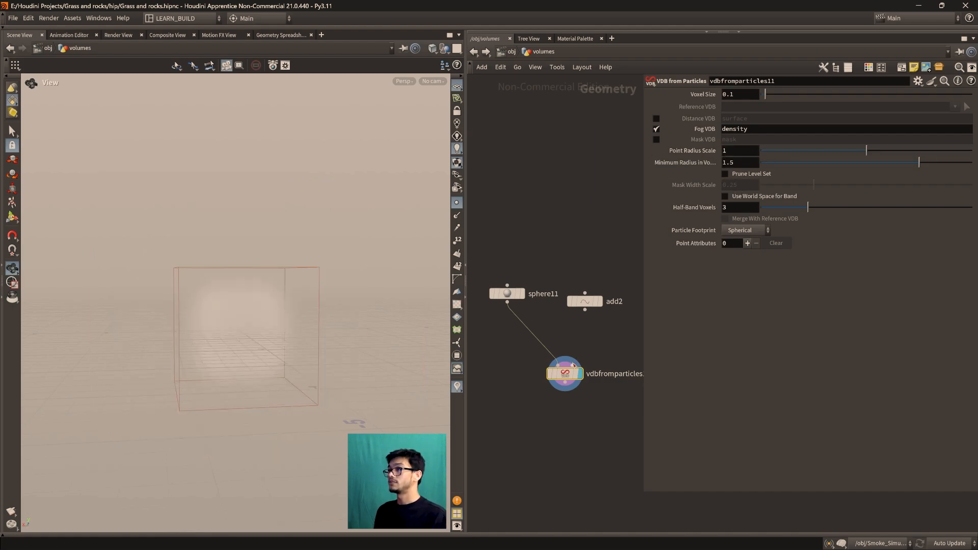
Reconnect add2 to vdbfromparticles11 and insert an Attribute Wrangle on the wire between them
drag(557, 365, 587, 310)
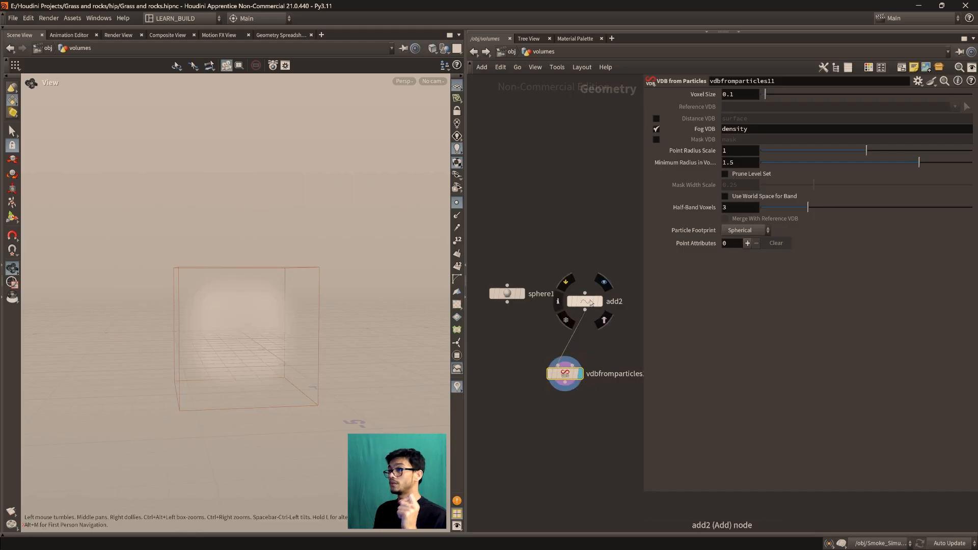
drag(586, 301, 575, 257)
key(Tab)
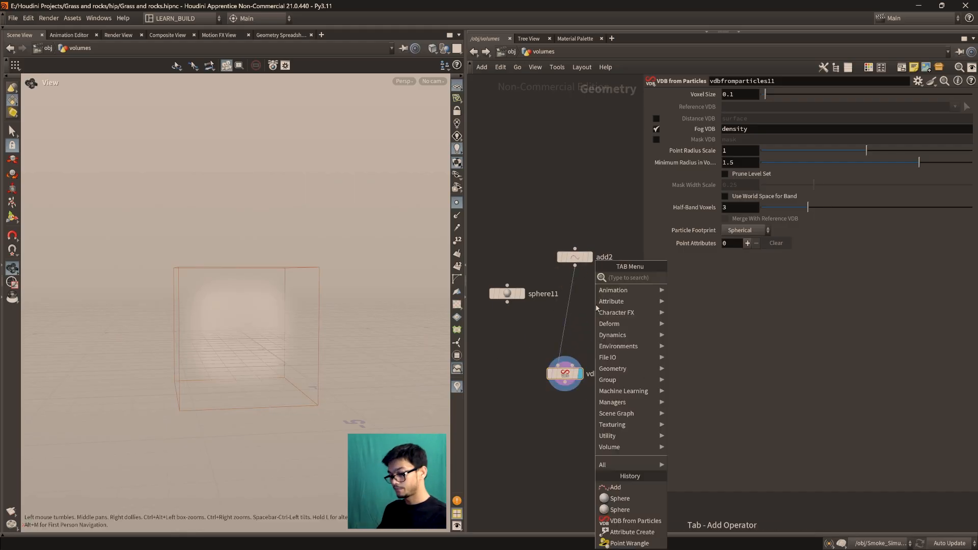
text(attribute wr)
key(Return)
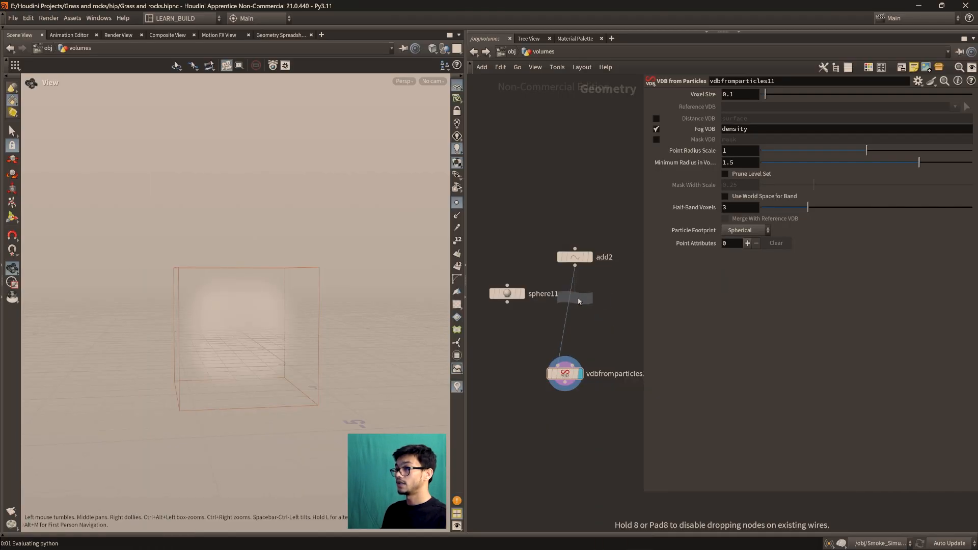
click(576, 299)
click(575, 311)
click(768, 177)
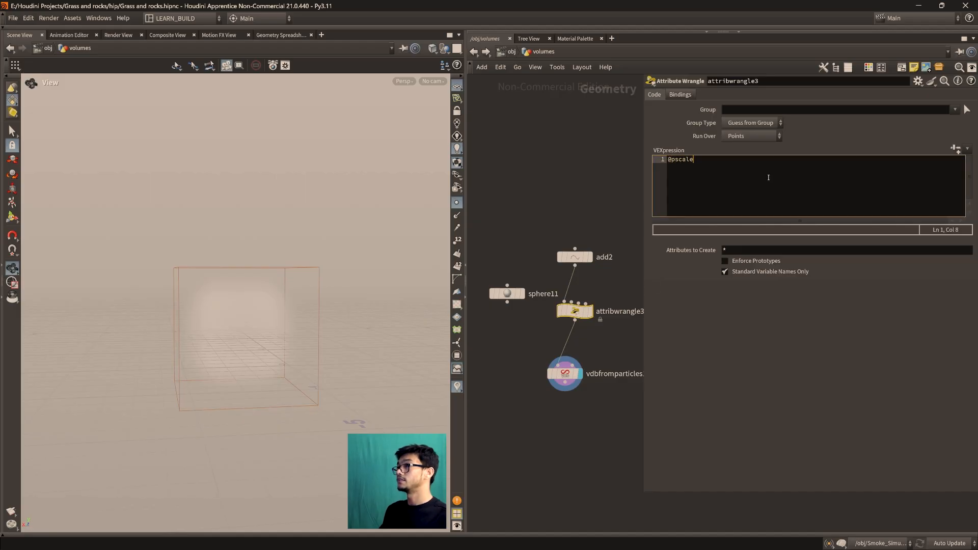
text(@pscale = 1;)
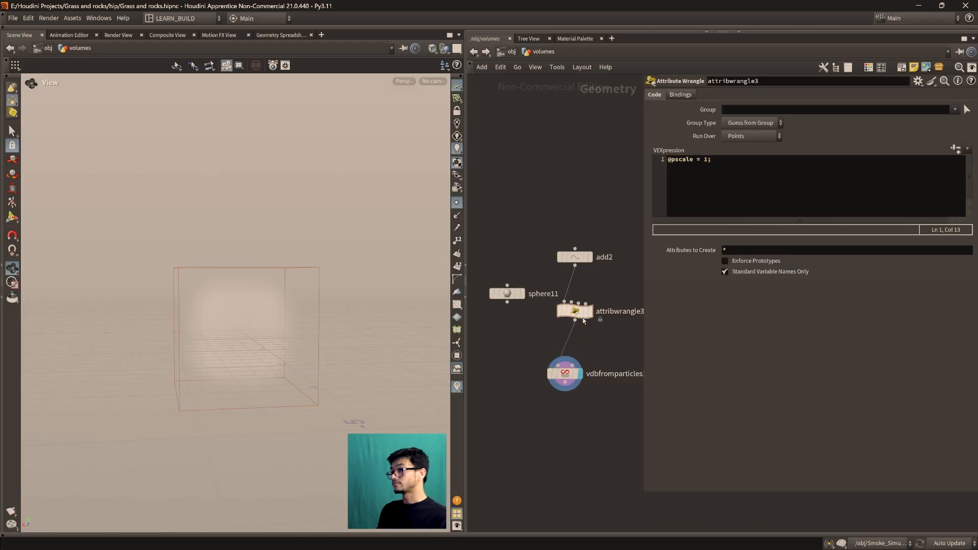
click(594, 294)
click(272, 36)
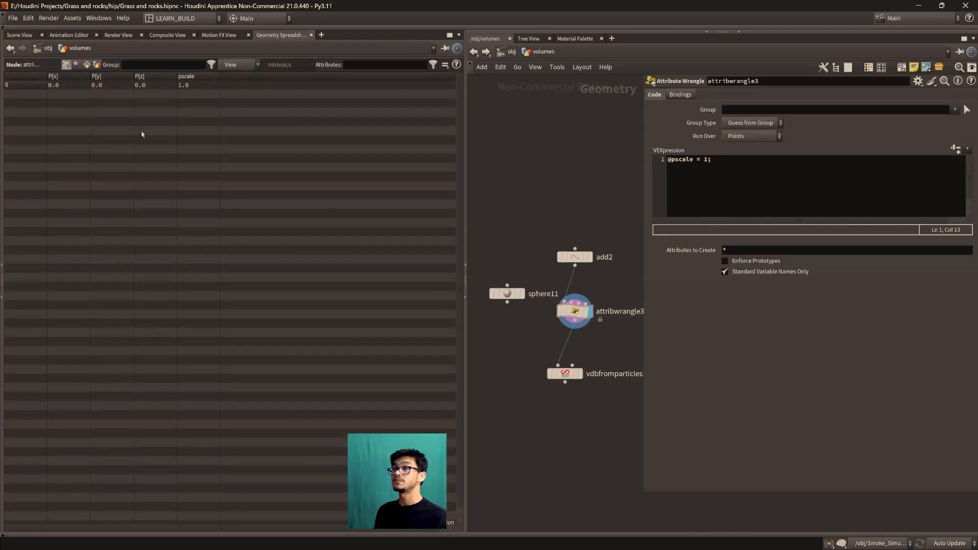
click(19, 35)
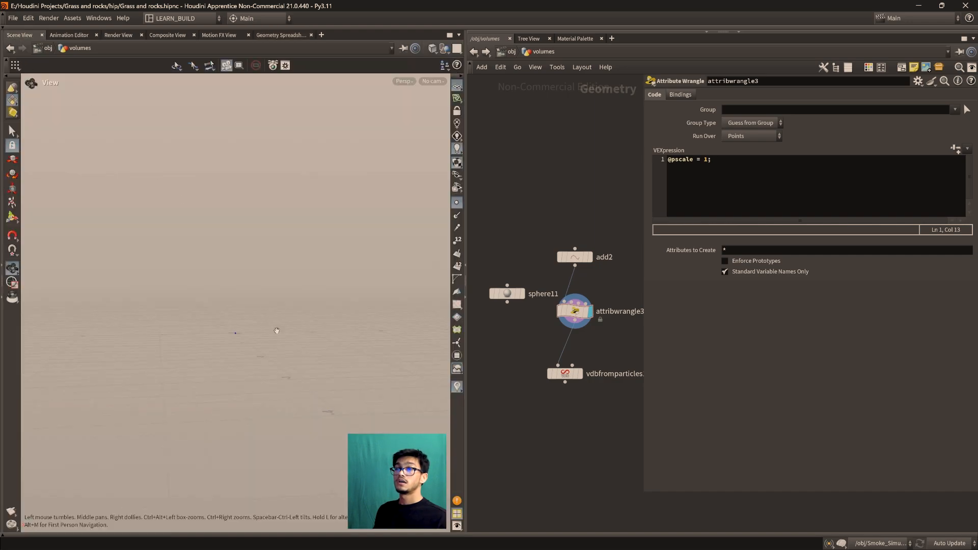
drag(227, 257, 243, 310)
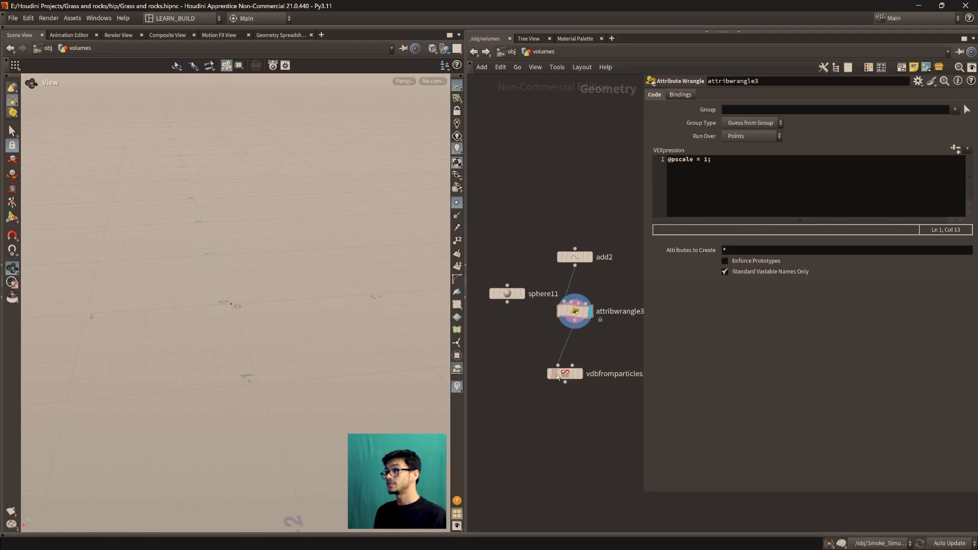
click(580, 363)
click(706, 167)
text(2)
key(Return)
key(BackSpace)
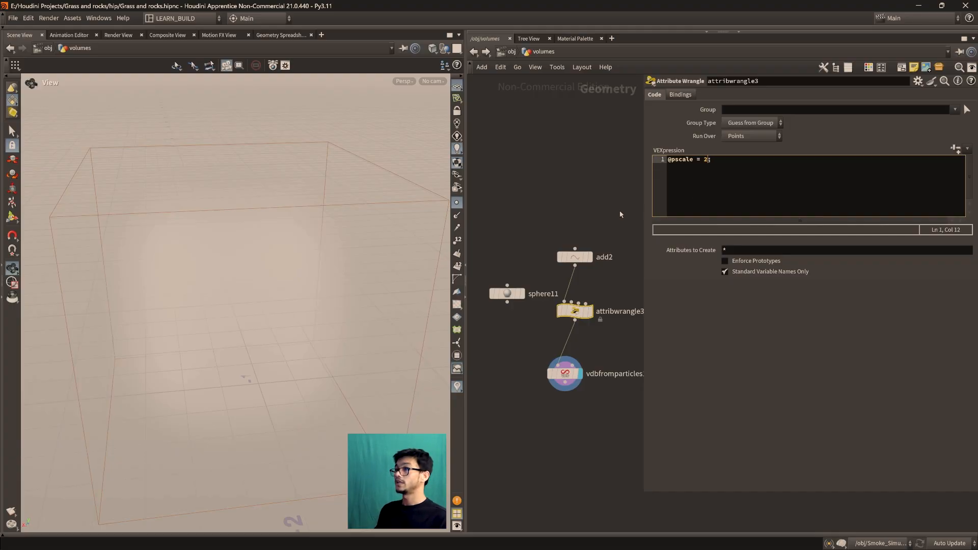
key(f)
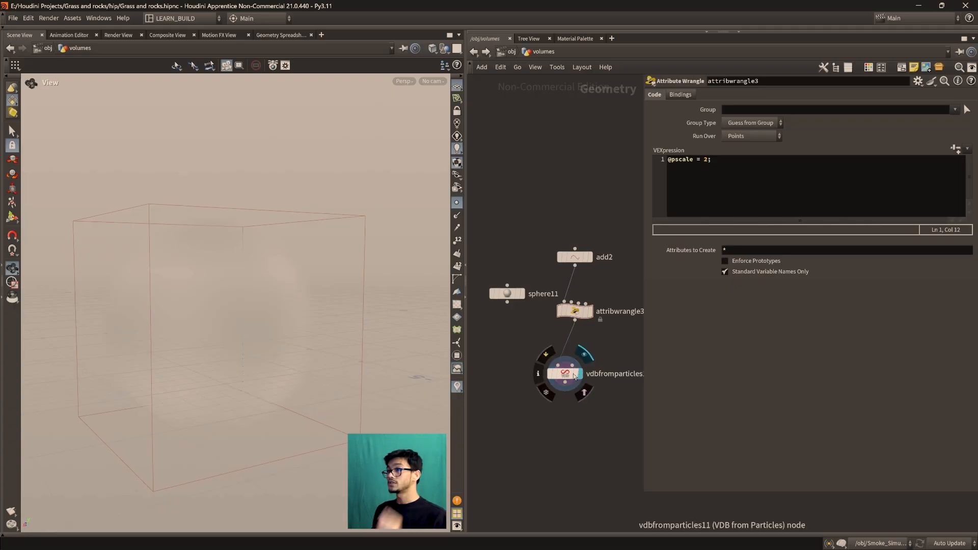
Review the parameters of add2 and the pscale expression in attribwrangle3 that feed vdbfromparticles11
click(574, 375)
click(575, 310)
click(575, 254)
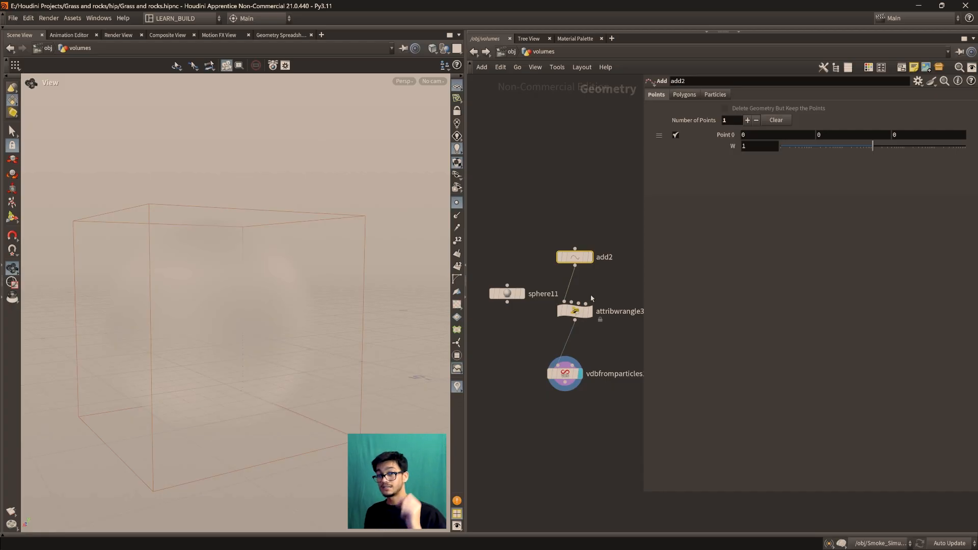
click(575, 311)
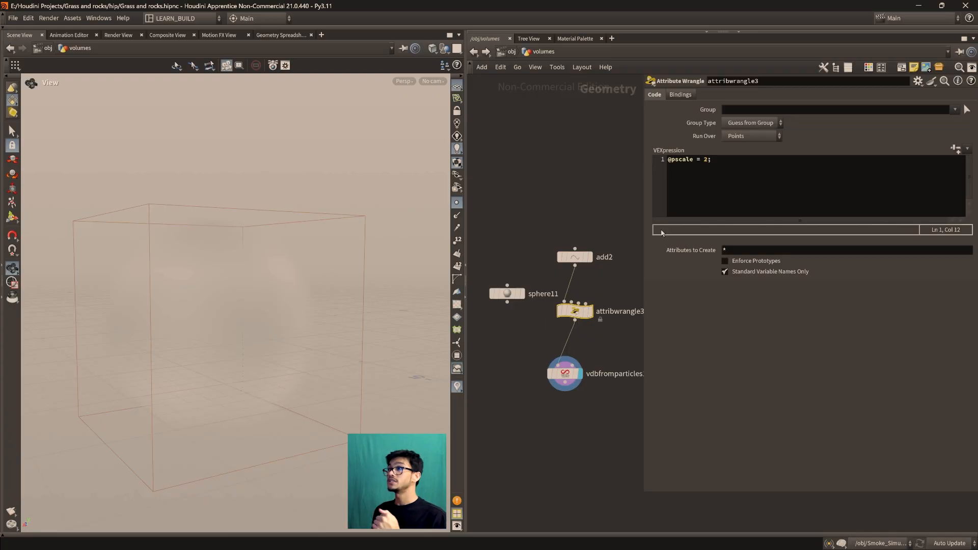
drag(582, 316, 582, 324)
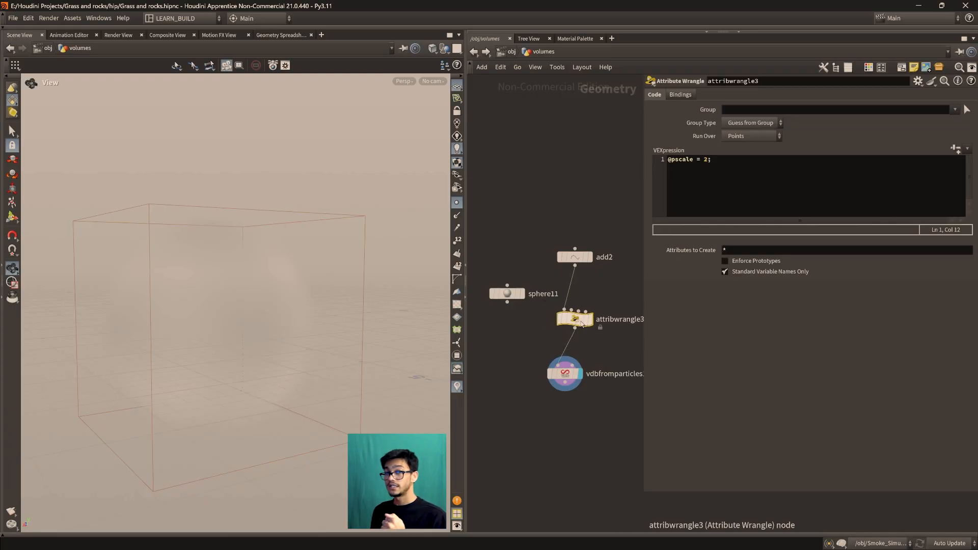
mouse_move(582, 323)
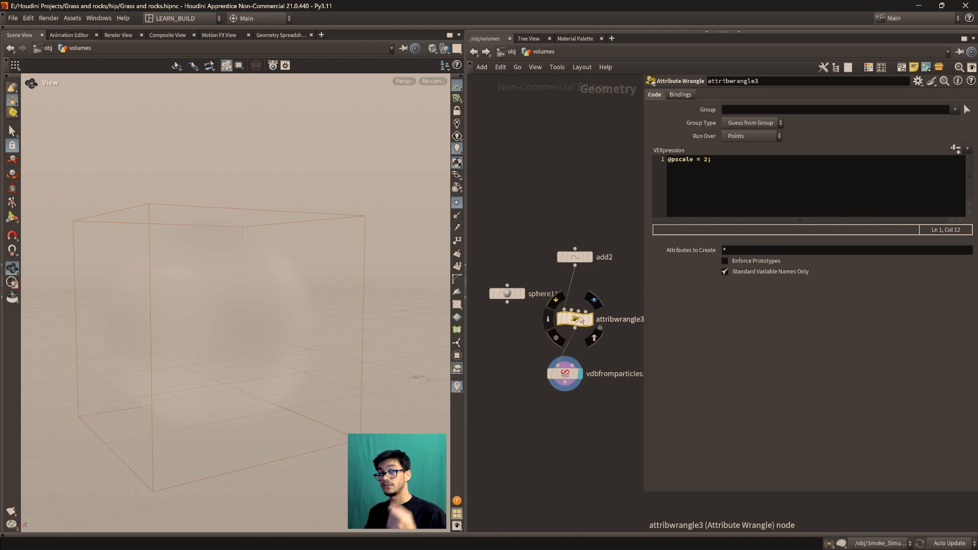
drag(581, 319, 582, 312)
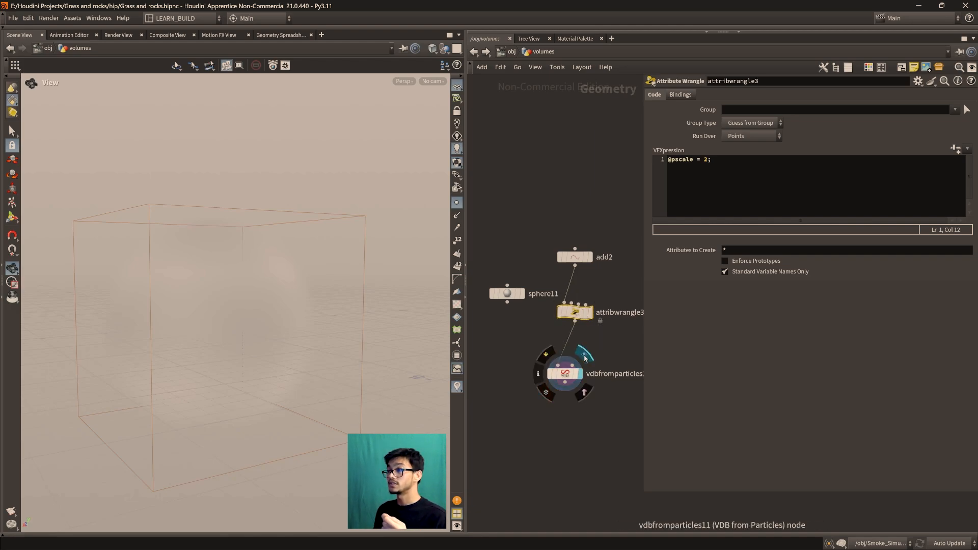
Switch the vdbfromparticles11 output from Fog VDB to Distance VDB and inspect the surface from another angle
click(548, 375)
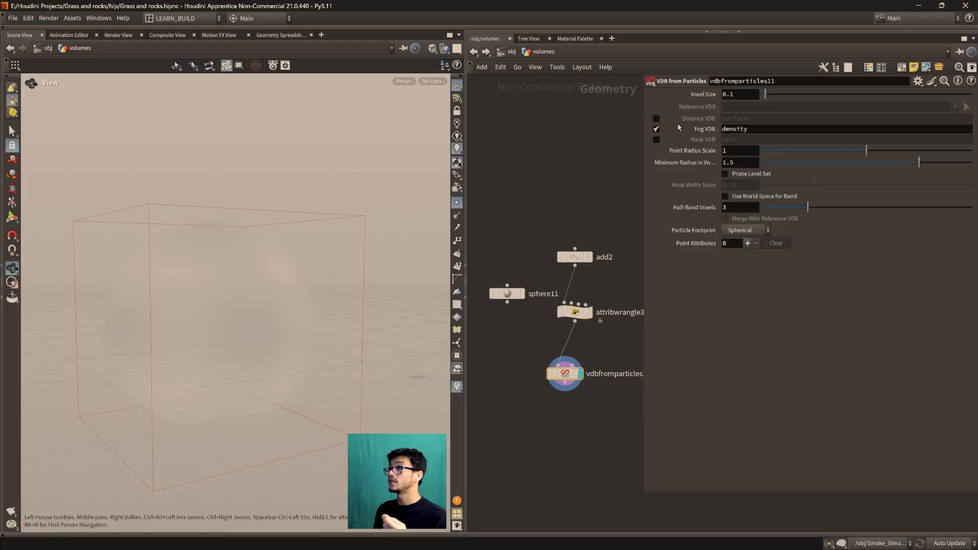
click(656, 129)
click(656, 118)
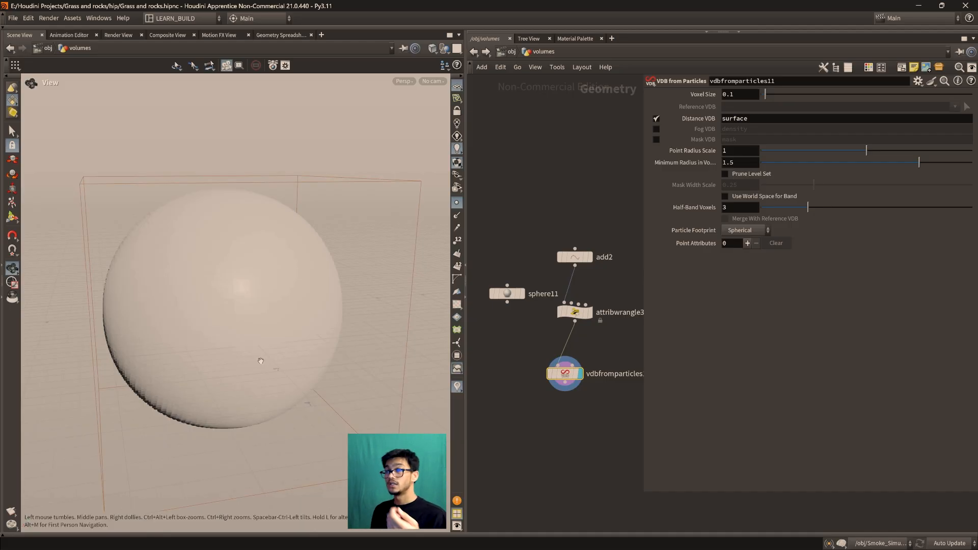
middle_drag(261, 360, 342, 326)
Hide the parameter display and read the network notes explaining pscale and Point Radius Scale
scroll(558, 433, down, 5)
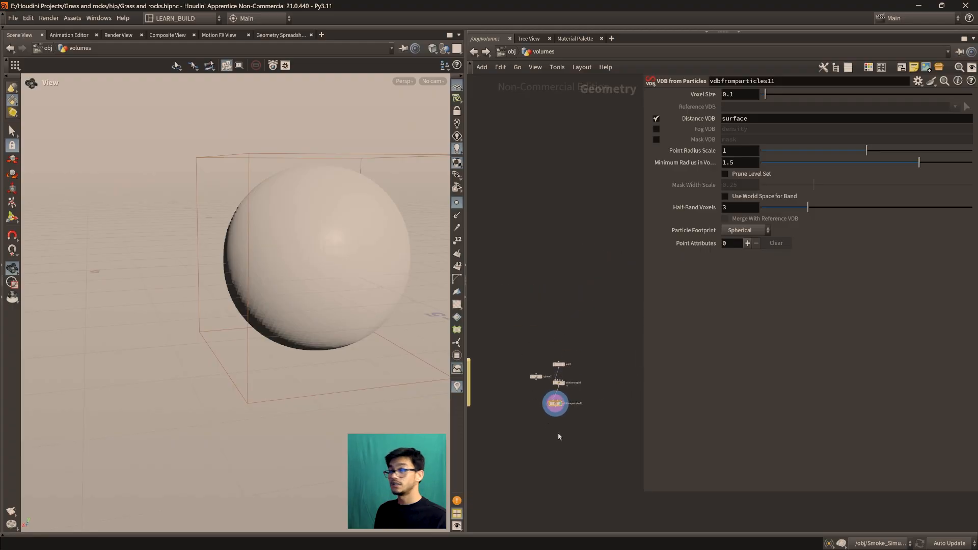
scroll(558, 432, up, 10)
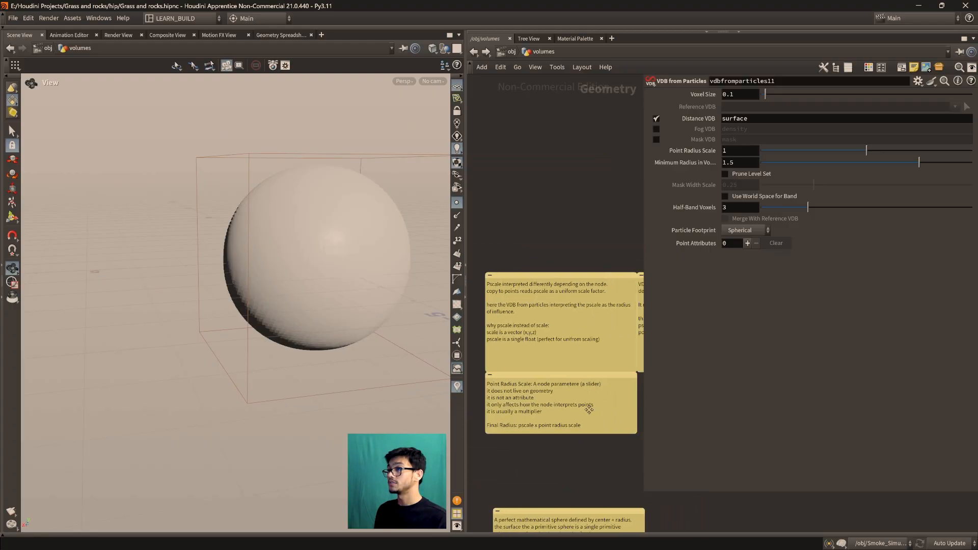
mouse_move(597, 386)
middle_down()
mouse_move(573, 443)
mouse_move(489, 406)
mouse_move(590, 402)
middle_up()
scroll(591, 403, down, 2)
scroll(590, 402, up, 5)
scroll(598, 402, down, 3)
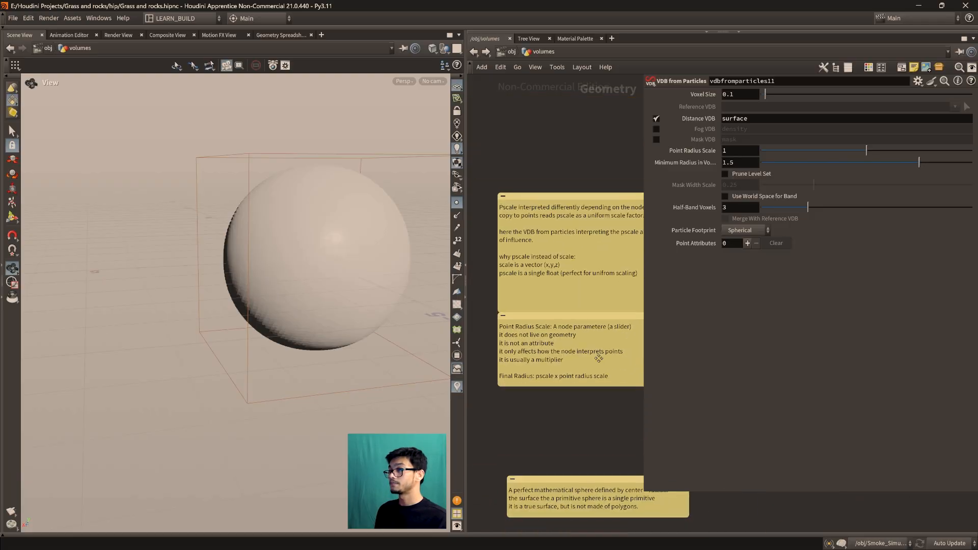
key(p)
scroll(586, 319, up, 2)
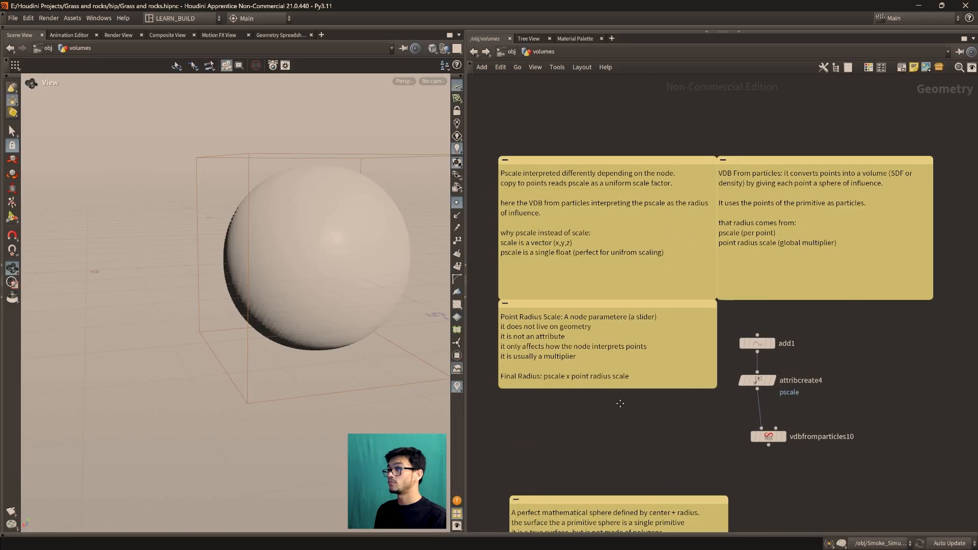
scroll(585, 320, up, 3)
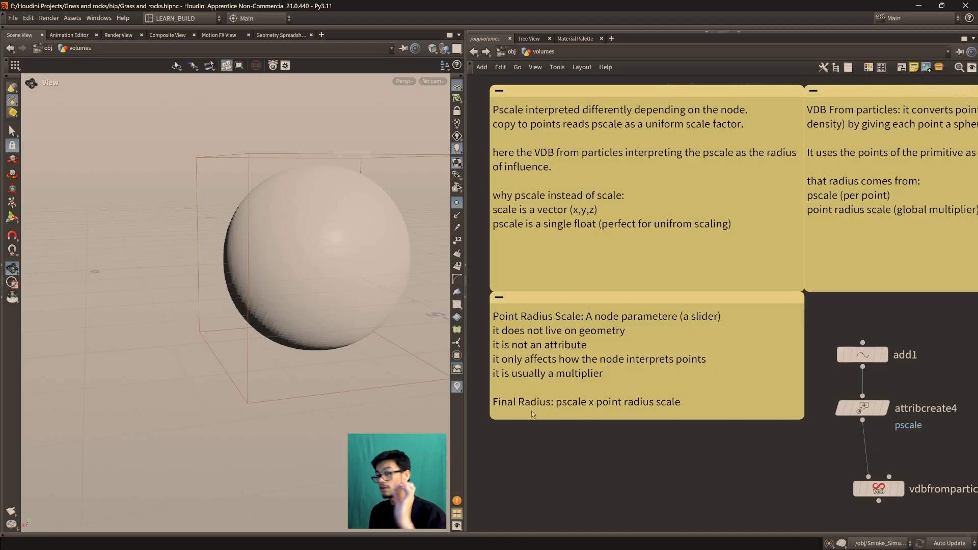
Examine the distance-surface sphere from several angles and compare it with the note on pscale as radius of influence
middle_drag(288, 290, 254, 328)
drag(254, 328, 242, 191)
drag(298, 329, 321, 294)
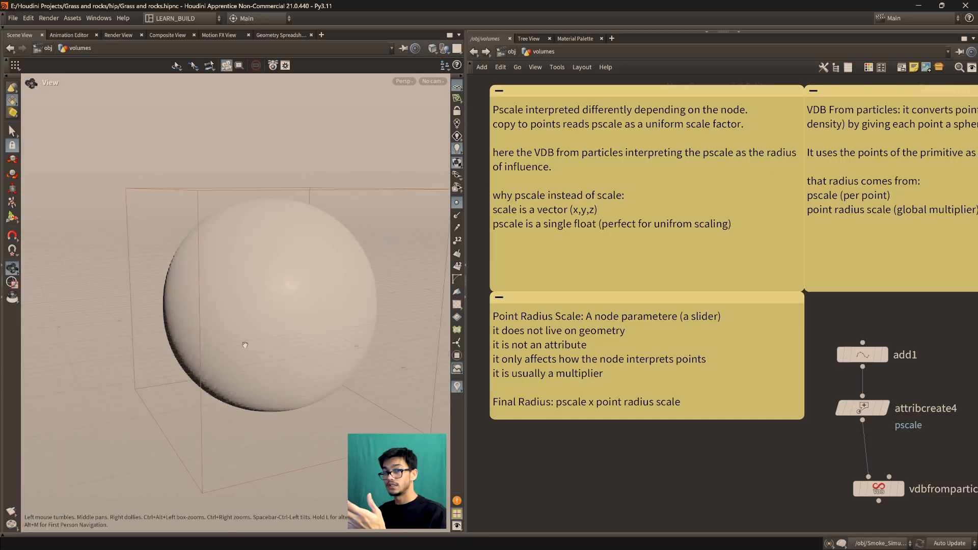
drag(344, 327, 256, 310)
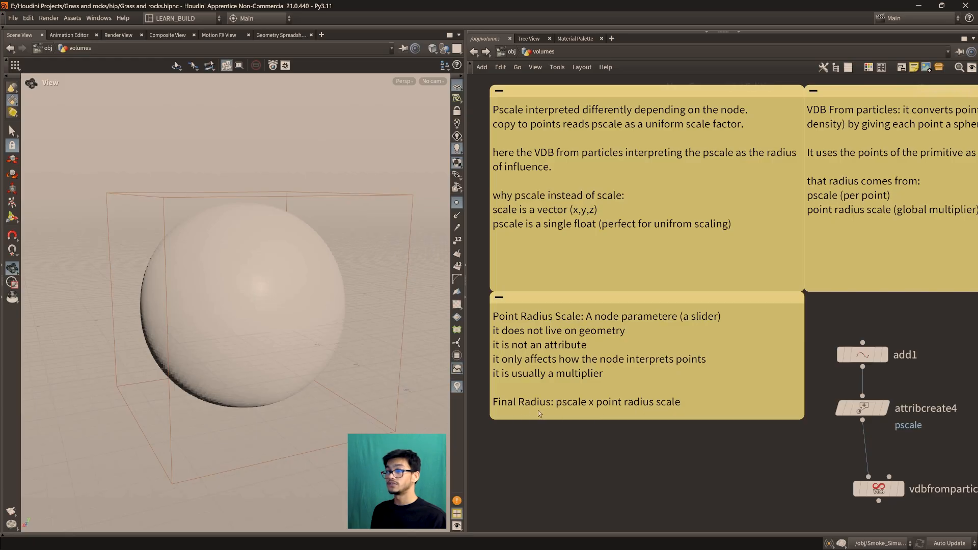
middle_drag(626, 357, 652, 477)
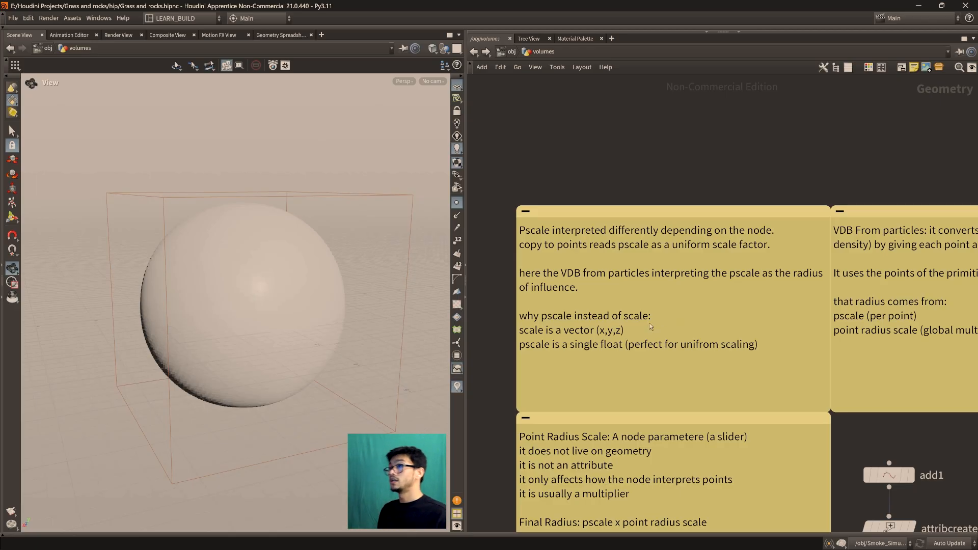
scroll(650, 323, down, 5)
scroll(643, 307, up, 5)
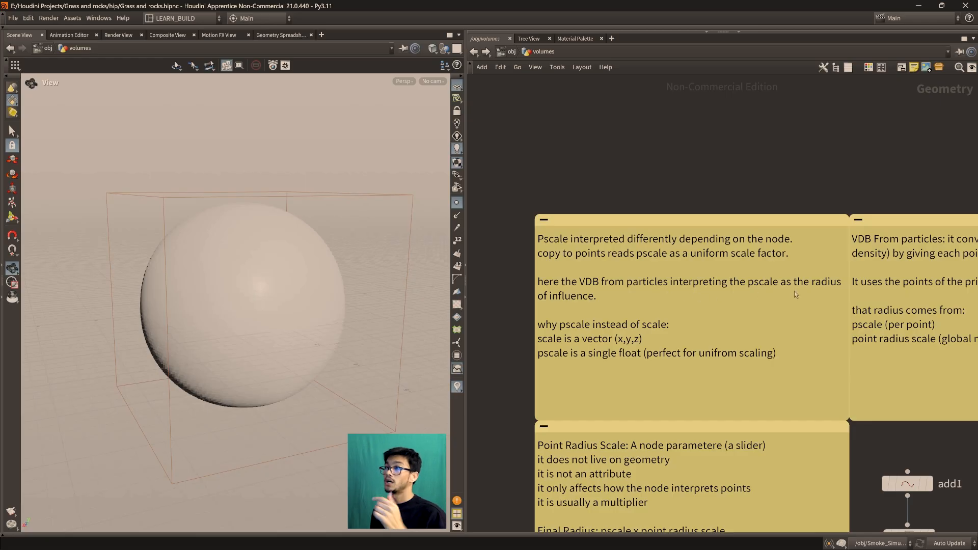
scroll(800, 336, down, 5)
middle_drag(800, 336, 687, 306)
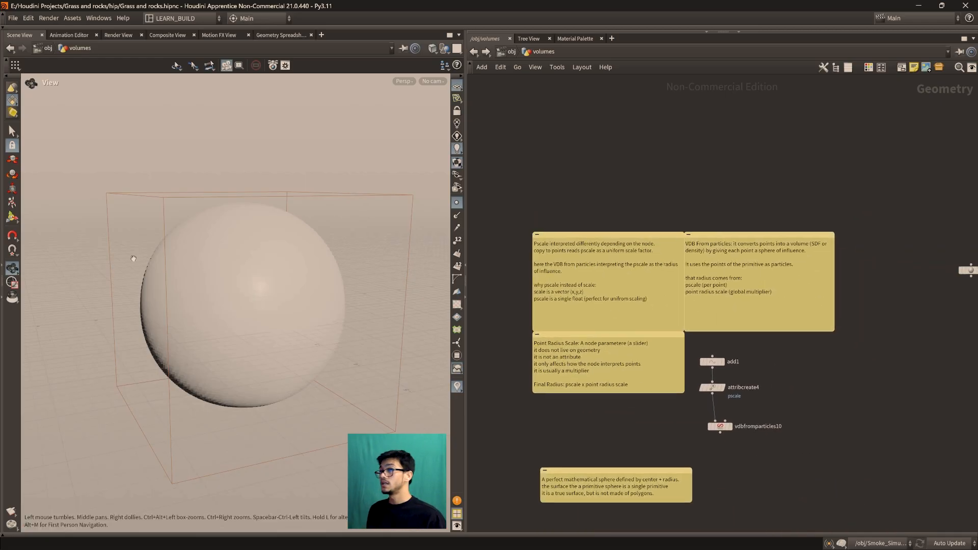
drag(211, 299, 248, 302)
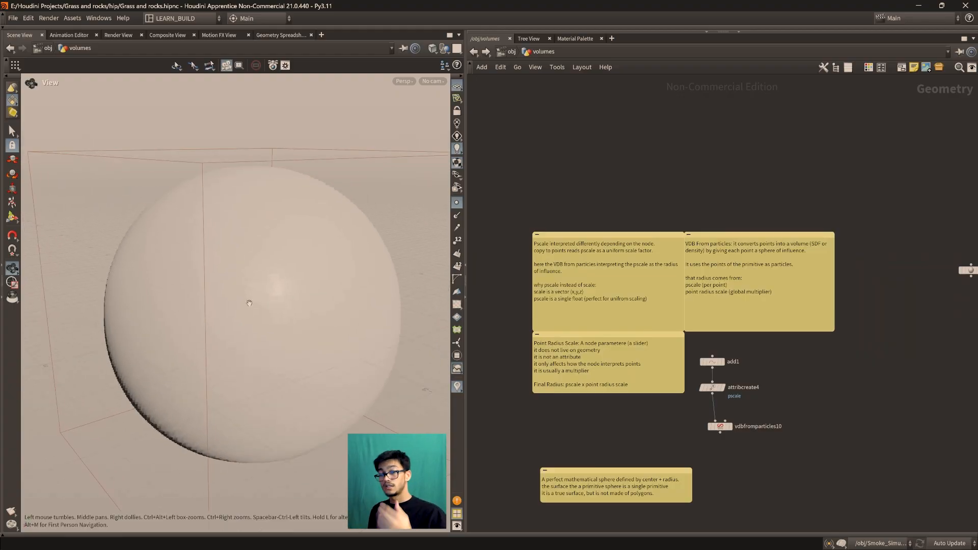
Switch the displayed node from vdbfromparticles11 to vdbfromparticles10
scroll(576, 333, down, 2)
scroll(835, 359, up, 4)
middle_drag(836, 359, 640, 456)
scroll(723, 399, up, 1)
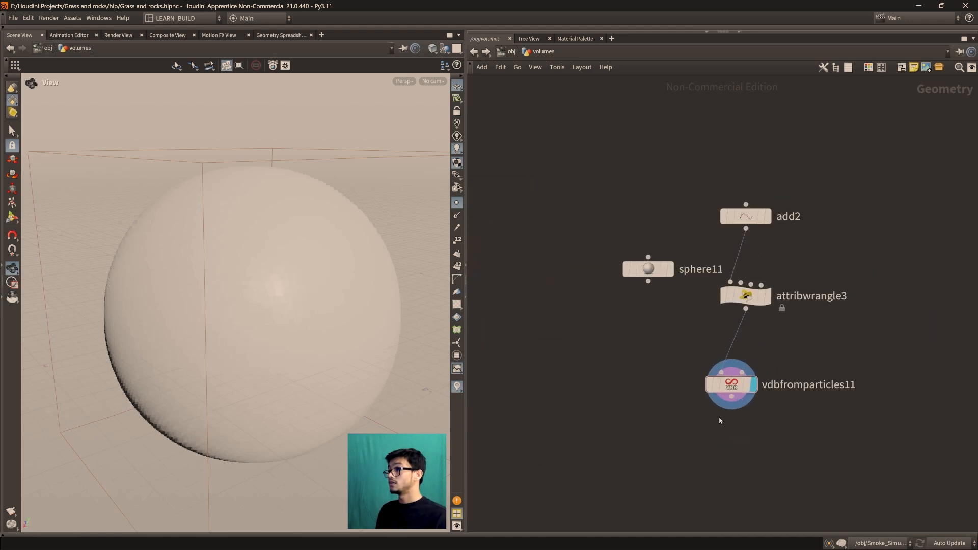
scroll(621, 389, down, 4)
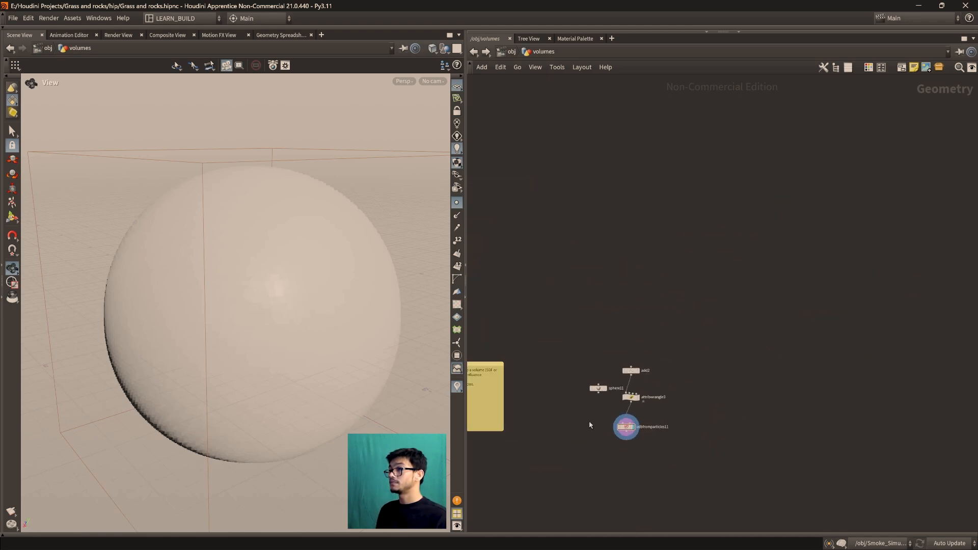
middle_drag(598, 418, 758, 310)
scroll(650, 368, up, 4)
middle_drag(652, 369, 717, 362)
mouse_move(591, 406)
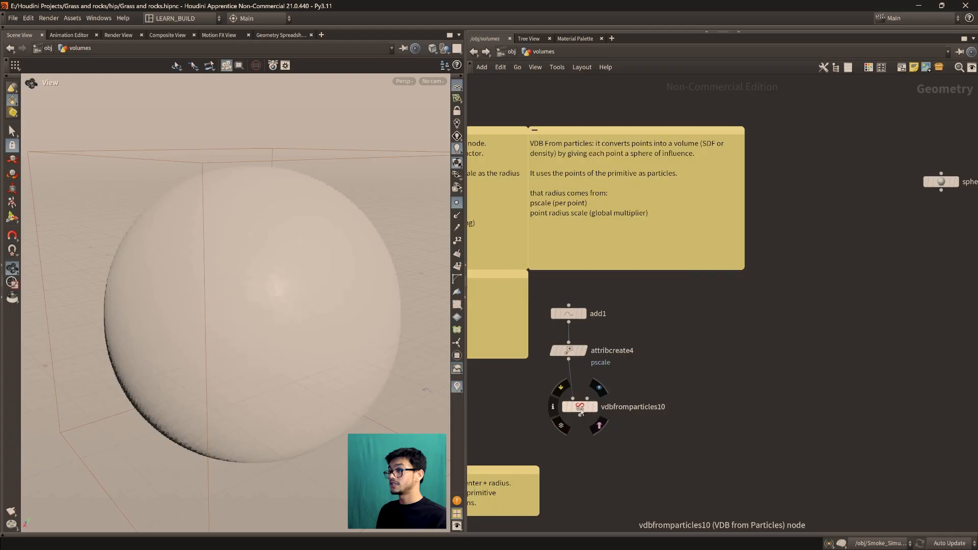
click(599, 389)
Display attribcreate4 to view its source point, switch back to vdbfromparticles10 and frame its fog volume
scroll(560, 415, down, 4)
scroll(586, 421, up, 3)
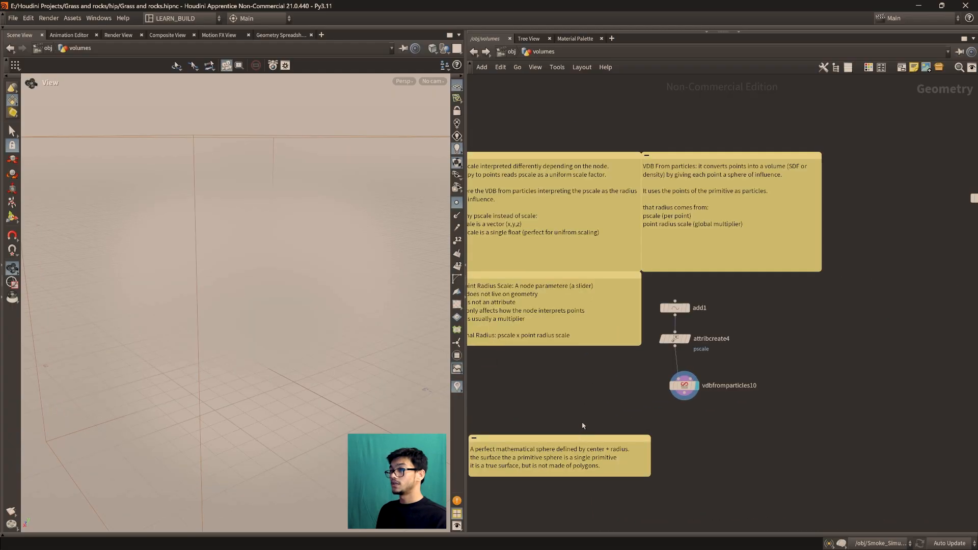
drag(586, 438, 576, 350)
scroll(720, 429, up, 1)
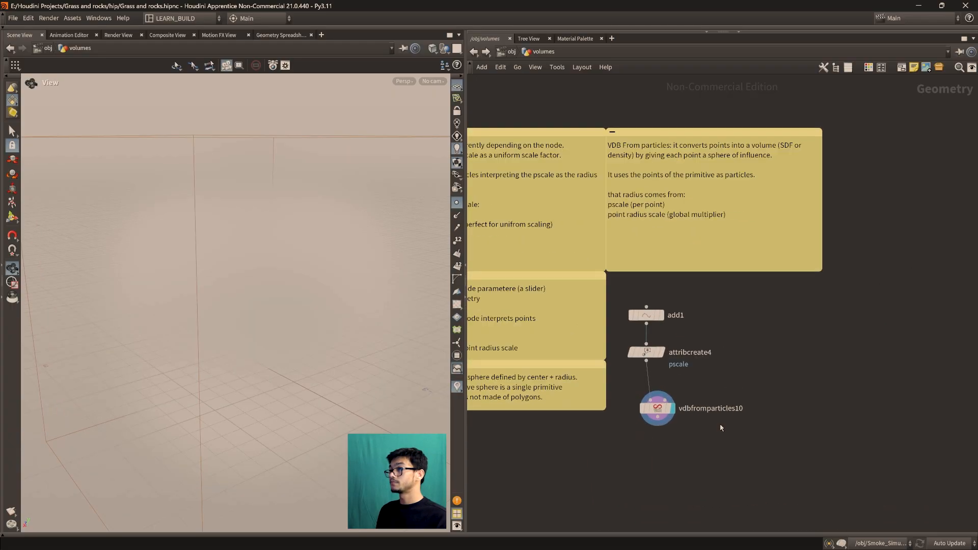
scroll(720, 426, up, 3)
drag(615, 268, 649, 236)
drag(632, 318, 649, 308)
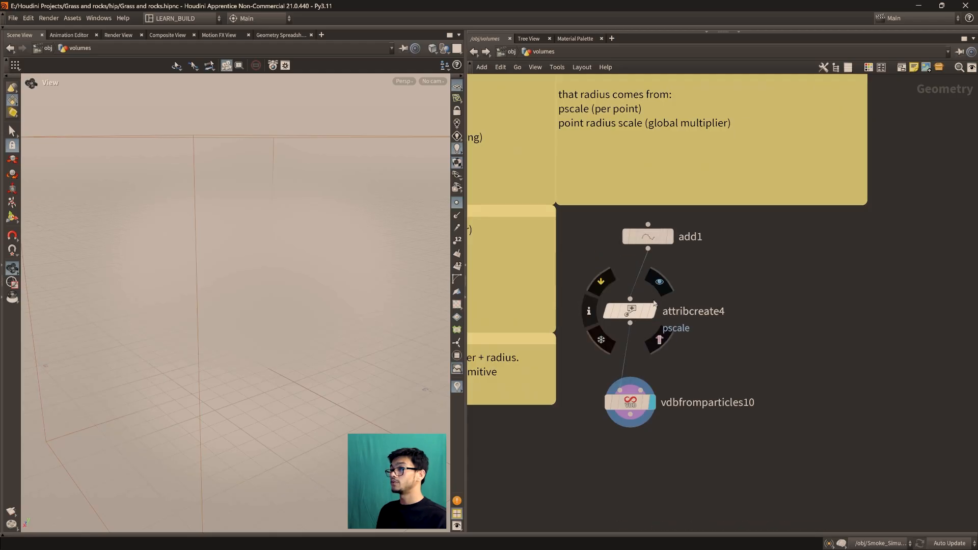
click(659, 281)
scroll(677, 331, down, 5)
scroll(675, 356, up, 5)
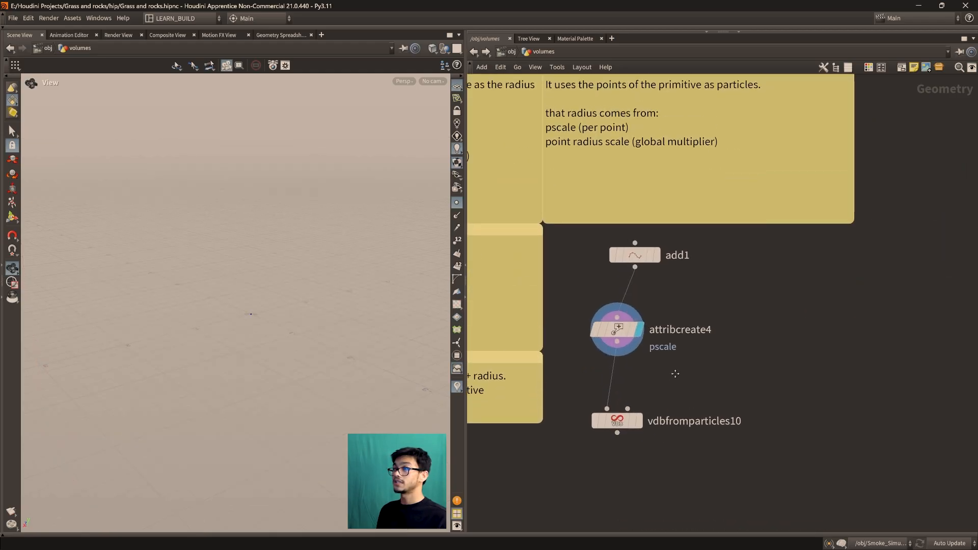
click(638, 420)
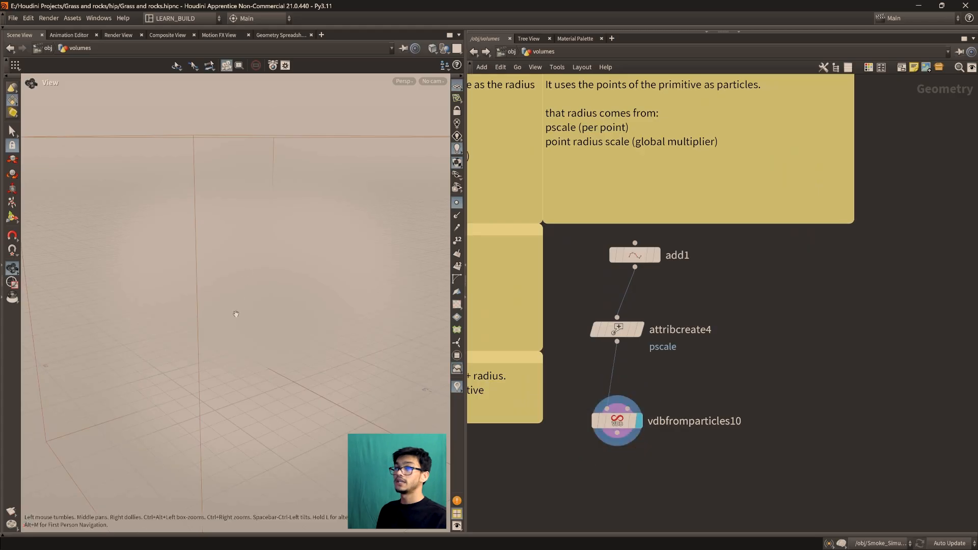
key(f)
Read the VDB From particles note on how the sphere of influence gets its radius
middle_drag(604, 186, 646, 334)
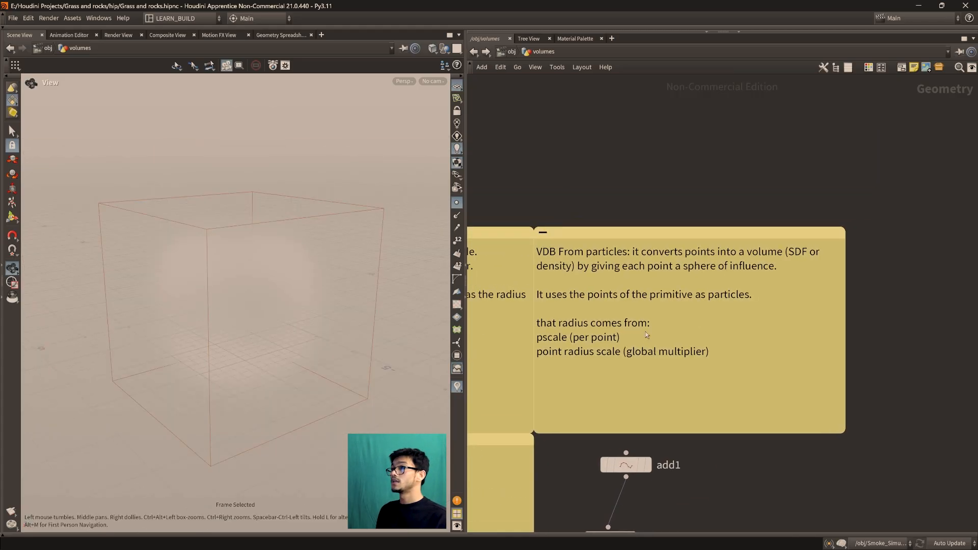
middle_drag(753, 414, 740, 288)
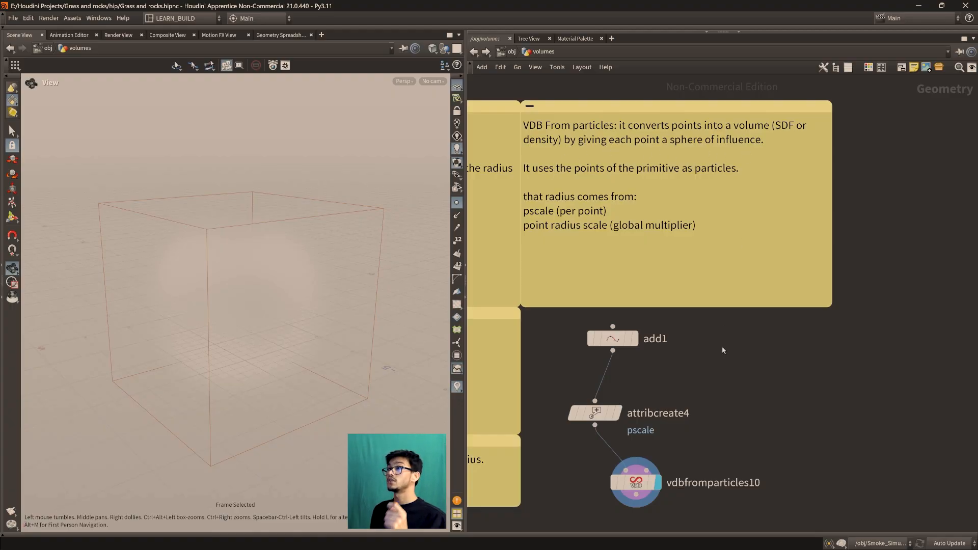
middle_drag(729, 360, 794, 346)
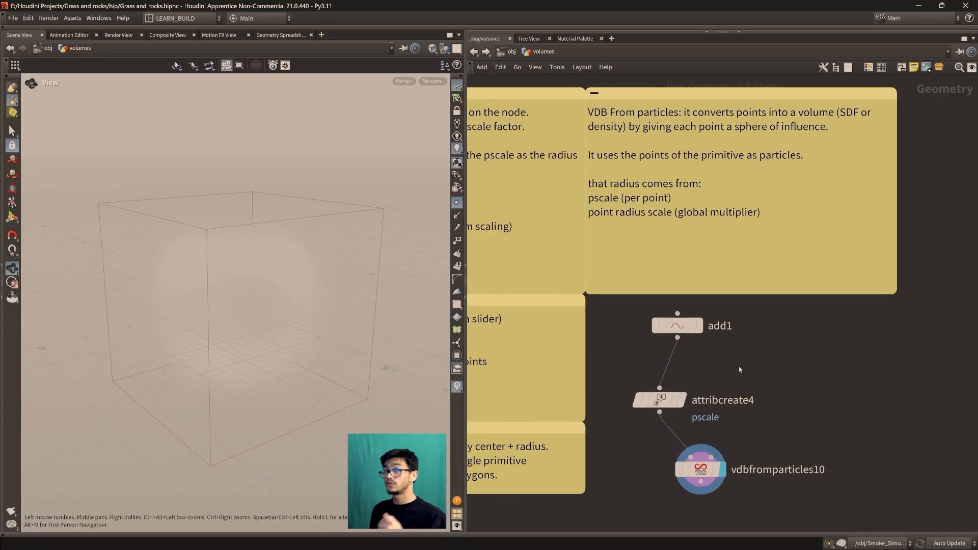
middle_drag(720, 367, 680, 336)
Show the parameters of vdbfromparticles10 and compare its Point Radius Scale with the note on the global multiplier
key(p)
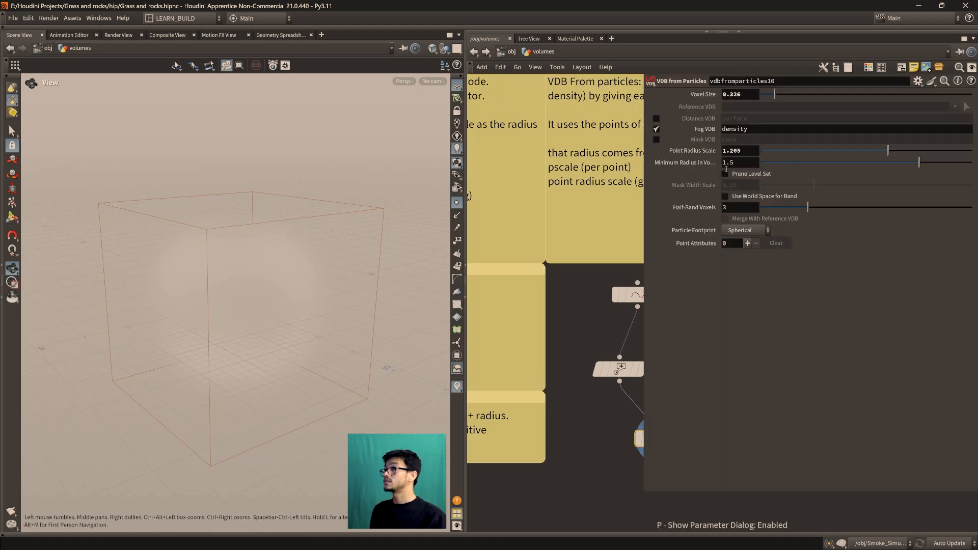
middle_drag(549, 393, 549, 427)
scroll(544, 395, down, 2)
scroll(549, 426, up, 1)
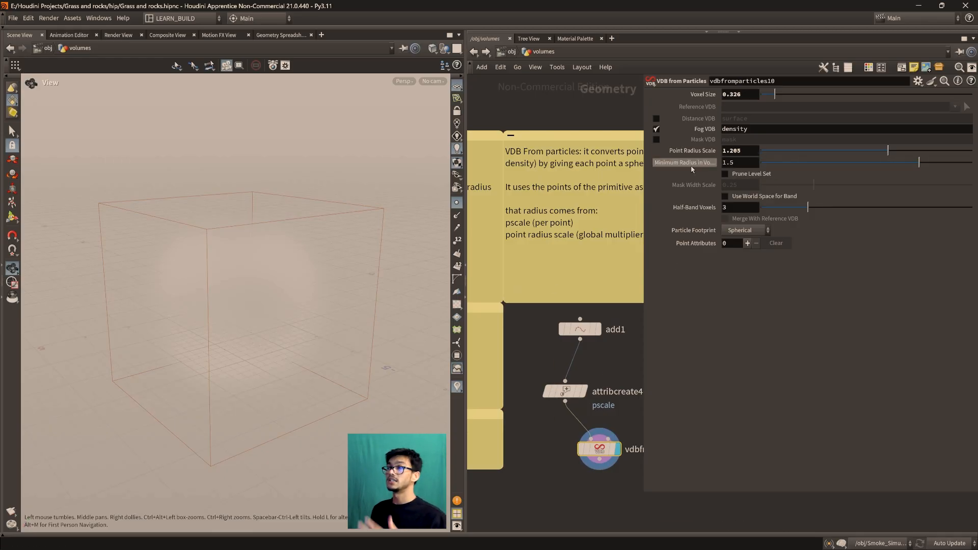
middle_drag(612, 430, 588, 393)
scroll(588, 393, up, 1)
middle_drag(568, 264, 574, 420)
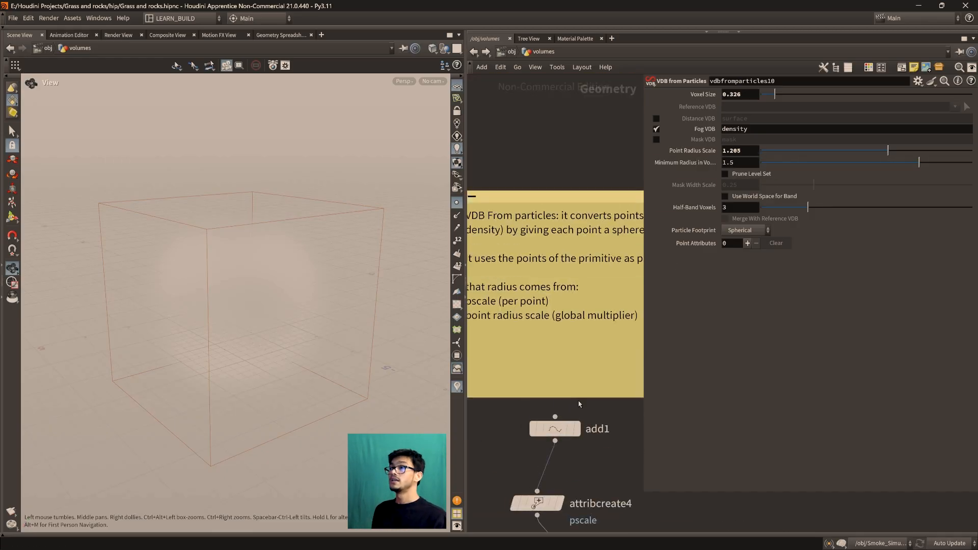
scroll(579, 389, down, 3)
middle_drag(581, 377, 515, 391)
scroll(567, 336, up, 2)
middle_drag(528, 357, 570, 357)
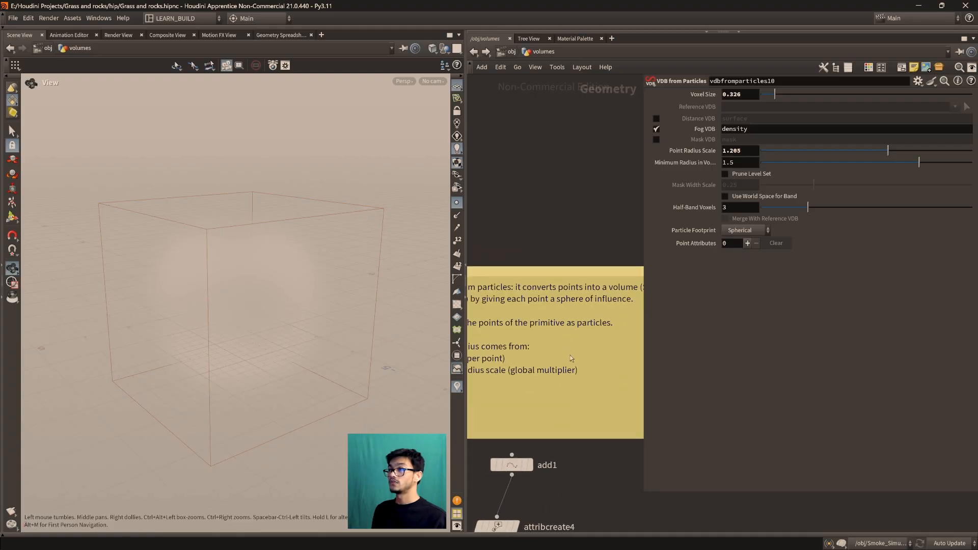
middle_drag(529, 396, 502, 374)
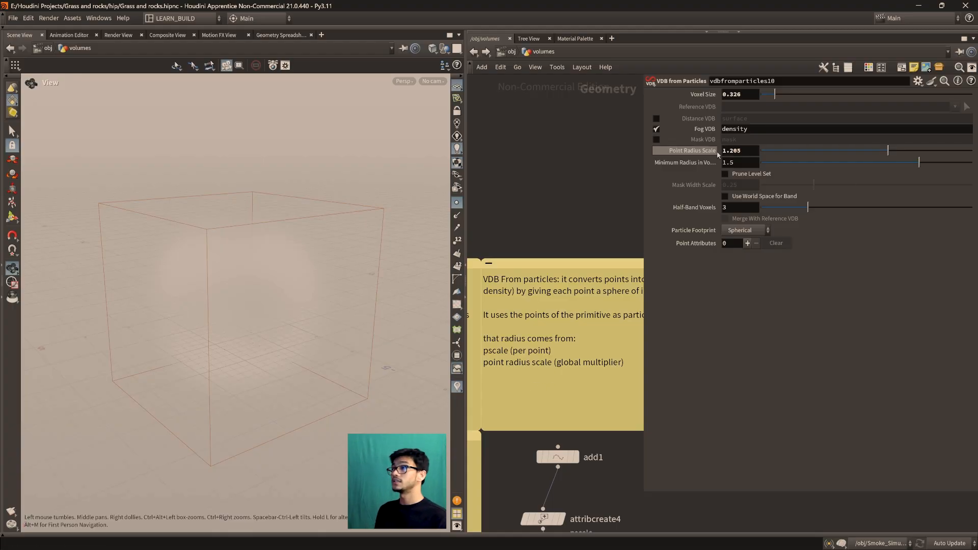
middle_drag(550, 416, 521, 333)
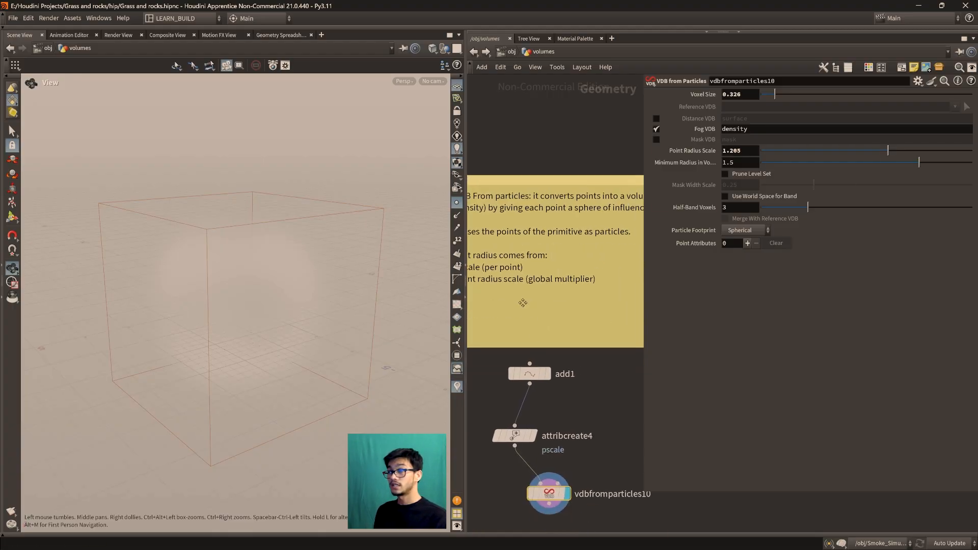
scroll(527, 381, up, 2)
middle_drag(558, 414, 559, 374)
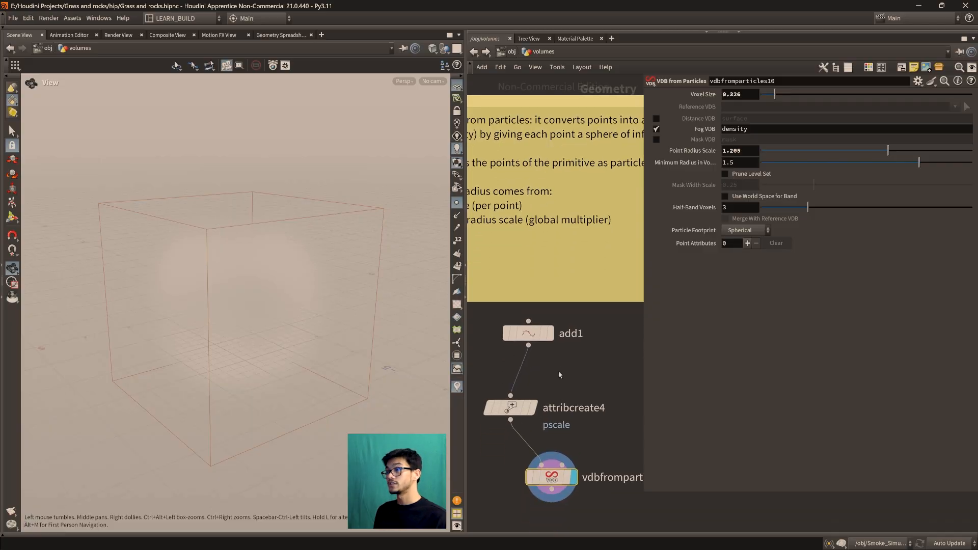
Widen the network editor so the VDB From particles note and the add1 chain fit beside the parameters
drag(466, 298, 225, 302)
scroll(493, 300, down, 5)
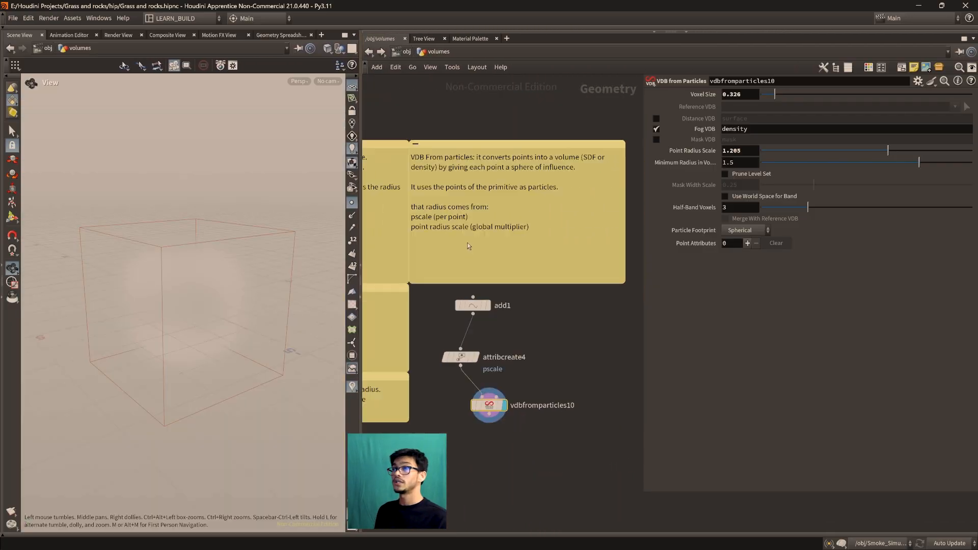
scroll(465, 404, up, 2)
scroll(464, 404, up, 2)
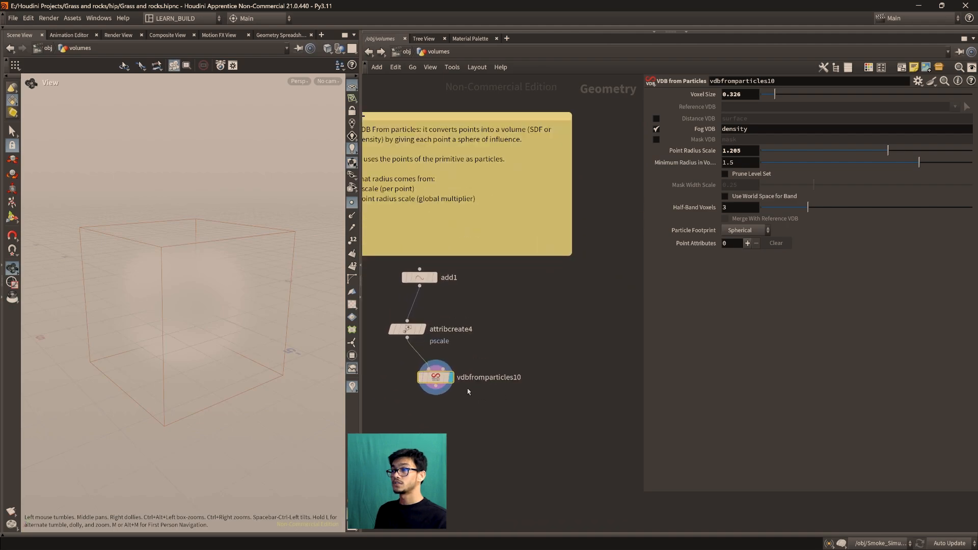
middle_drag(434, 217, 468, 272)
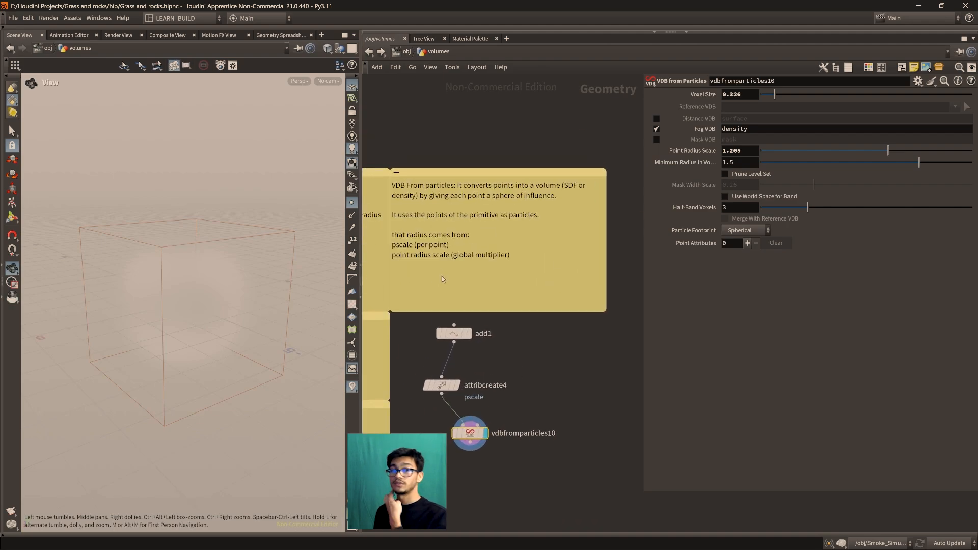
Delete the example nodes add2, sphere11, attribwrangle3 and vdbfromparticles11 from the volumes network
middle_drag(550, 353, 438, 374)
scroll(503, 351, down, 2)
middle_drag(555, 373, 504, 389)
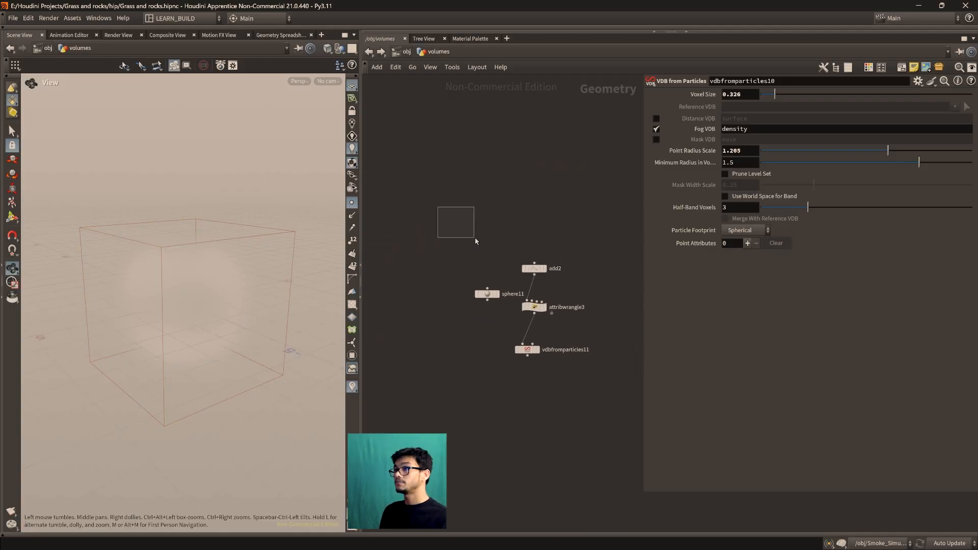
drag(441, 212, 591, 417)
key(Delete)
middle_drag(428, 417, 703, 380)
scroll(606, 371, up, 2)
middle_drag(601, 364, 530, 376)
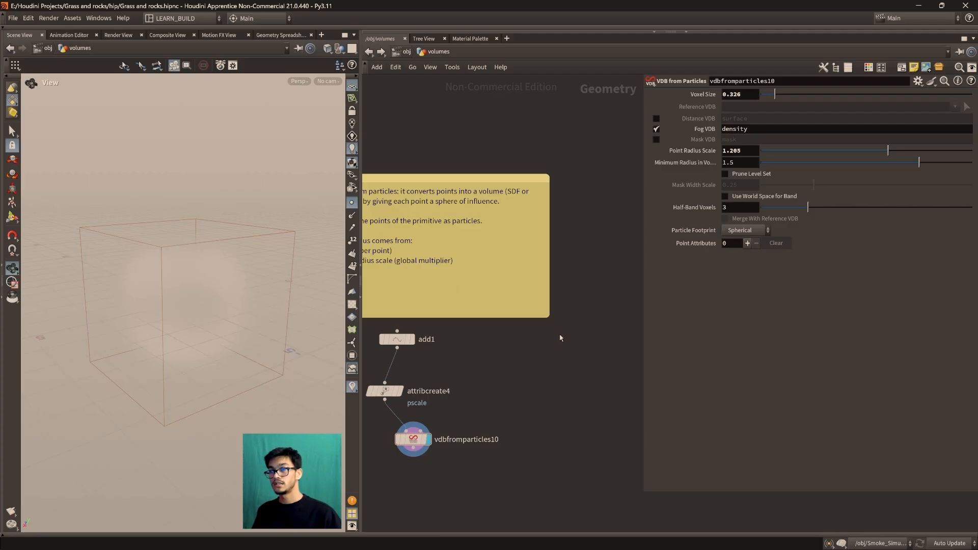
middle_drag(559, 323, 380, 342)
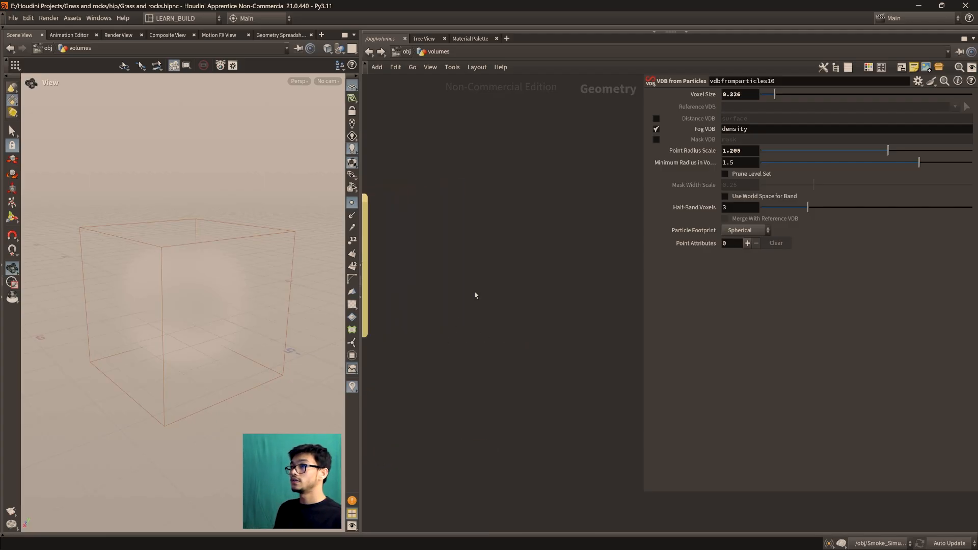
Add a Cloud Shape Generate node in an empty area of the volumes network
key(Tab)
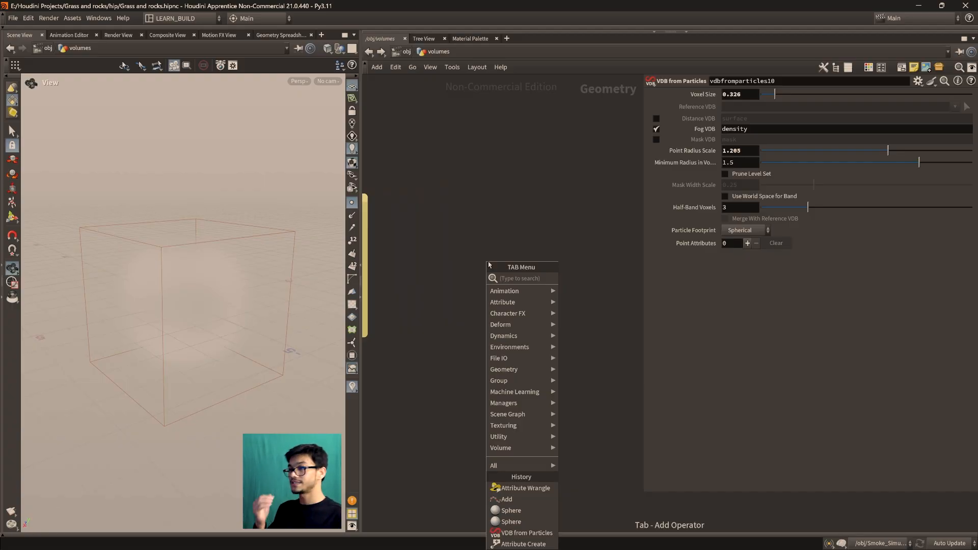
text(cloud)
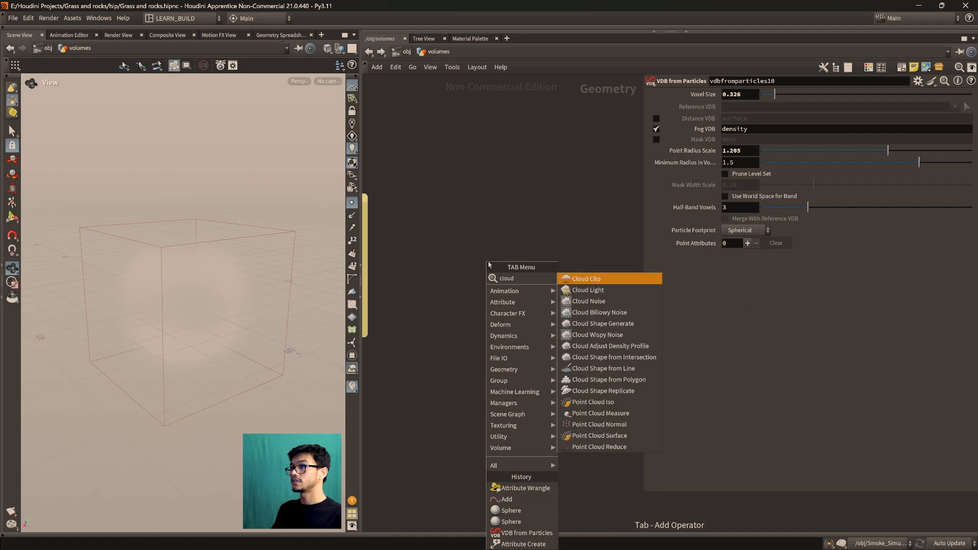
text(sp)
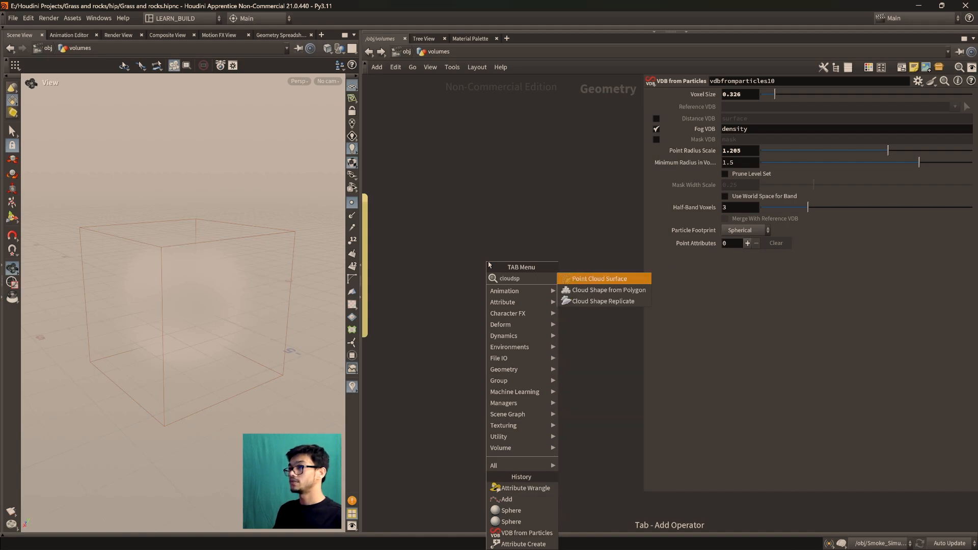
key(Down)
key(Down)
key(Up)
key(Up)
key(Up)
key(BackSpace)
key(BackSpace)
key(BackSpace)
key(BackSpace)
key(BackSpace)
key(BackSpace)
key(BackSpace)
text(cloudshap)
key(Return)
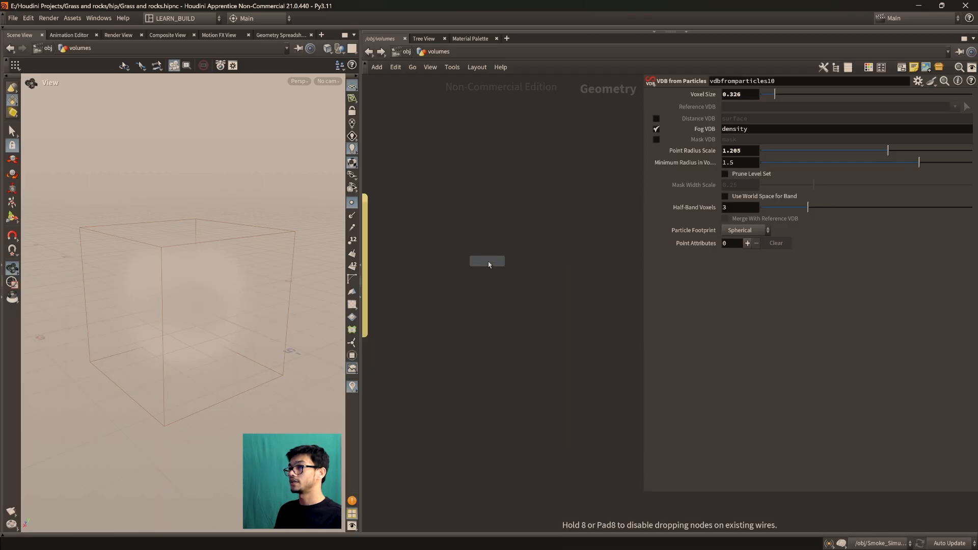
click(490, 276)
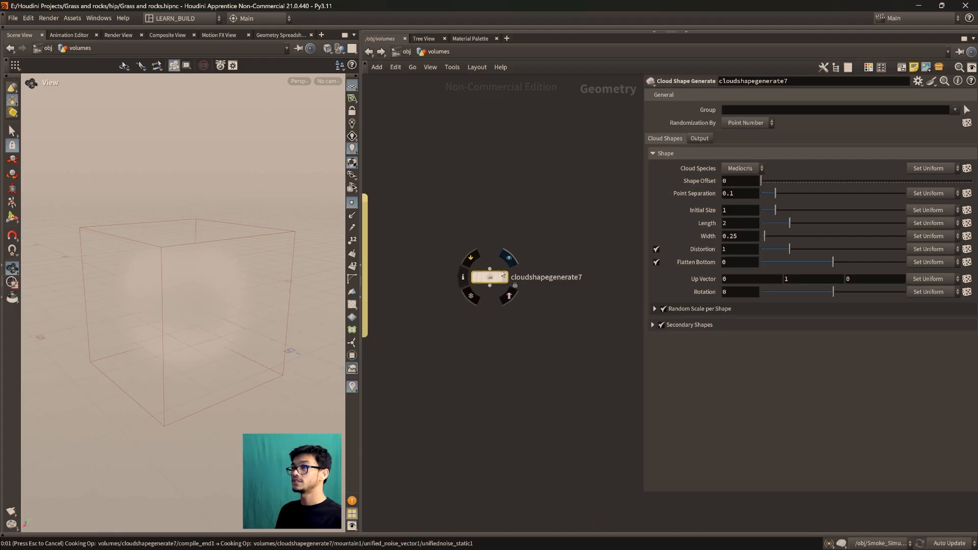
Display the Cloud Shape Generate node, frame its geometry and widen the scene view
click(510, 259)
key(f)
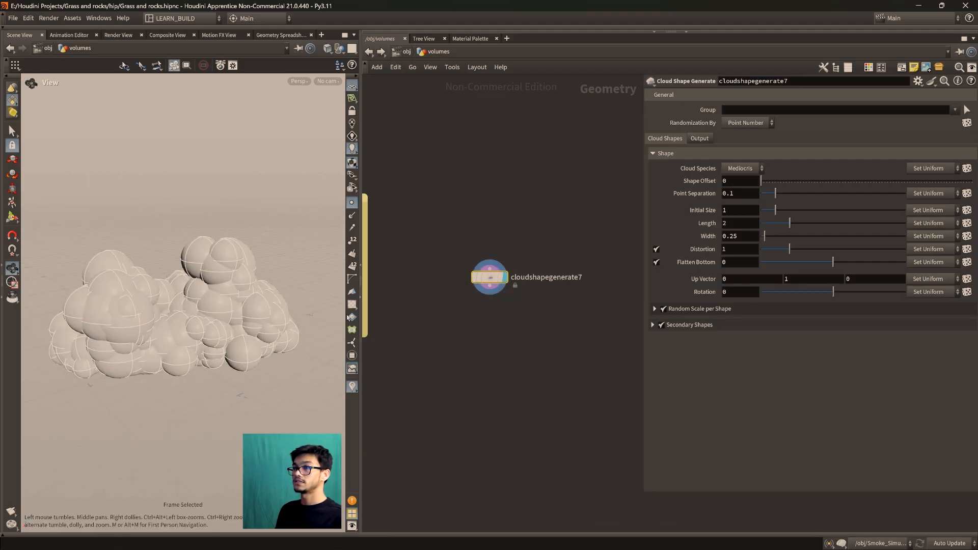
drag(363, 301, 503, 303)
drag(306, 338, 397, 367)
drag(507, 300, 258, 295)
scroll(258, 294, up, 5)
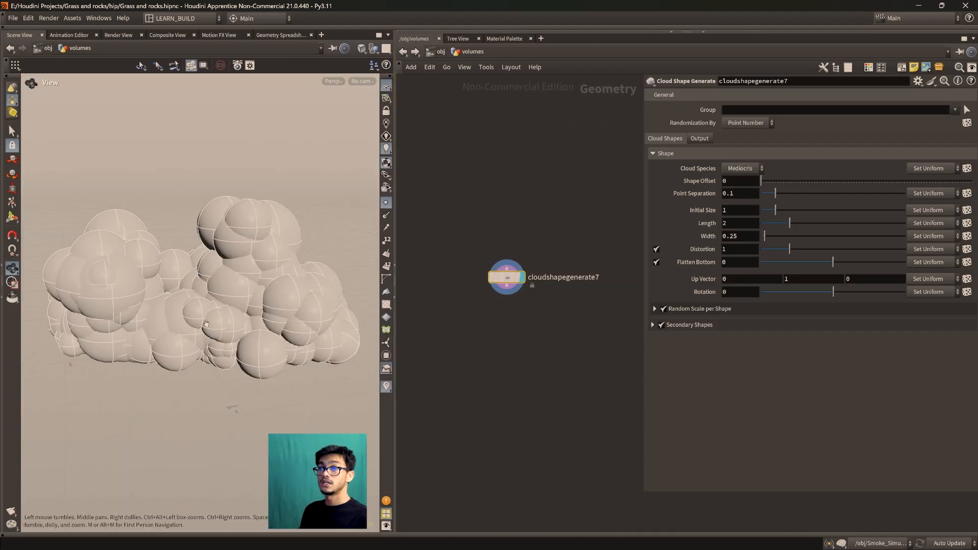
Display the vdbfromparticles10 volume for comparison, and add and display a primitive sphere next to the add1 chain
middle_drag(433, 356, 583, 351)
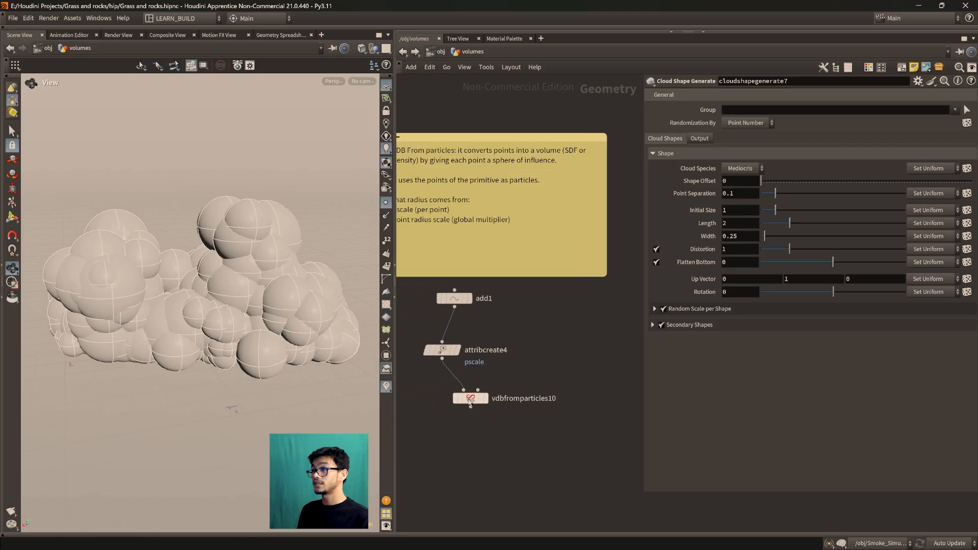
click(484, 398)
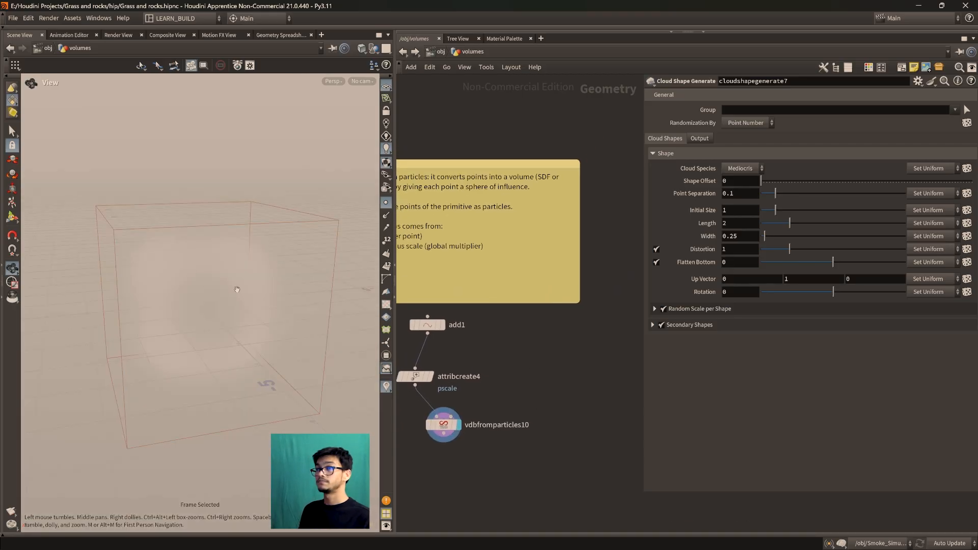
key(Tab)
text(sphere)
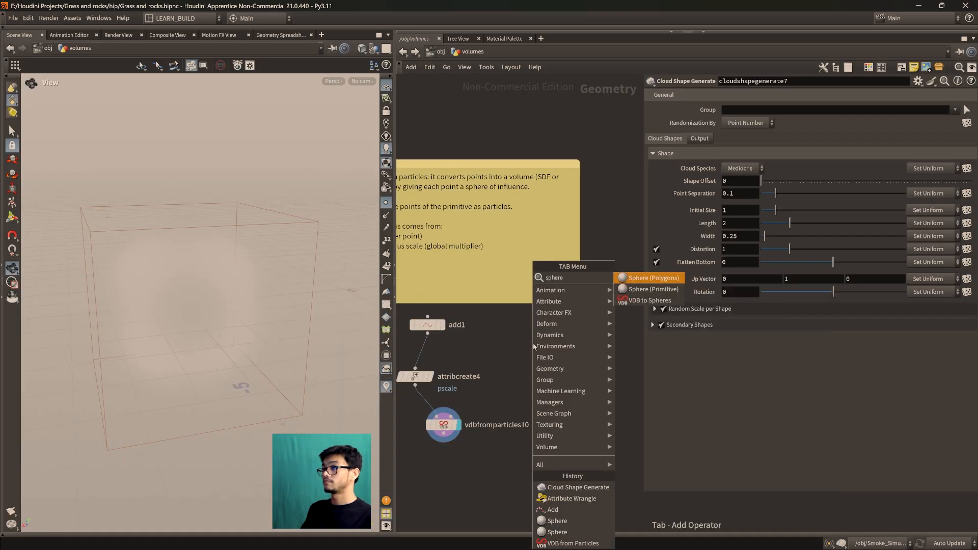
key(Down)
key(Return)
click(566, 325)
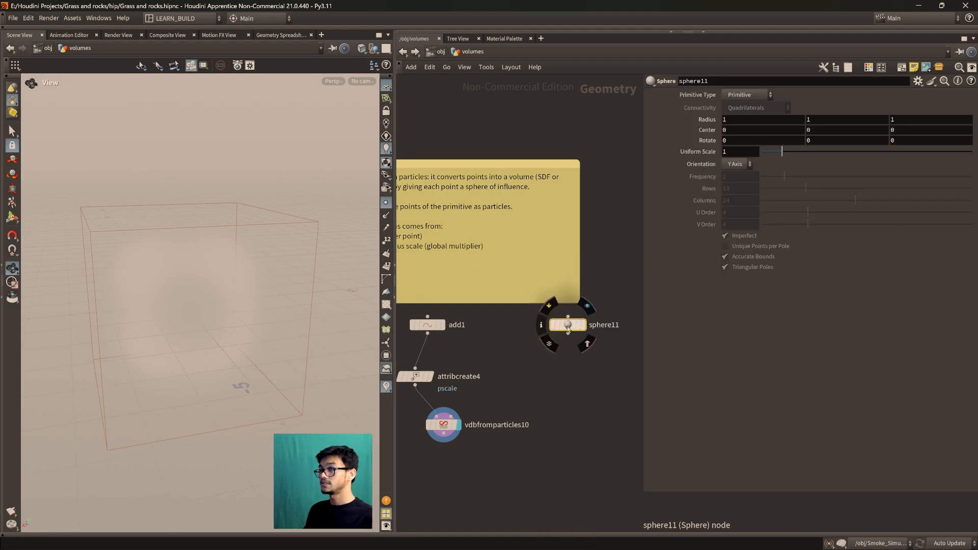
click(587, 307)
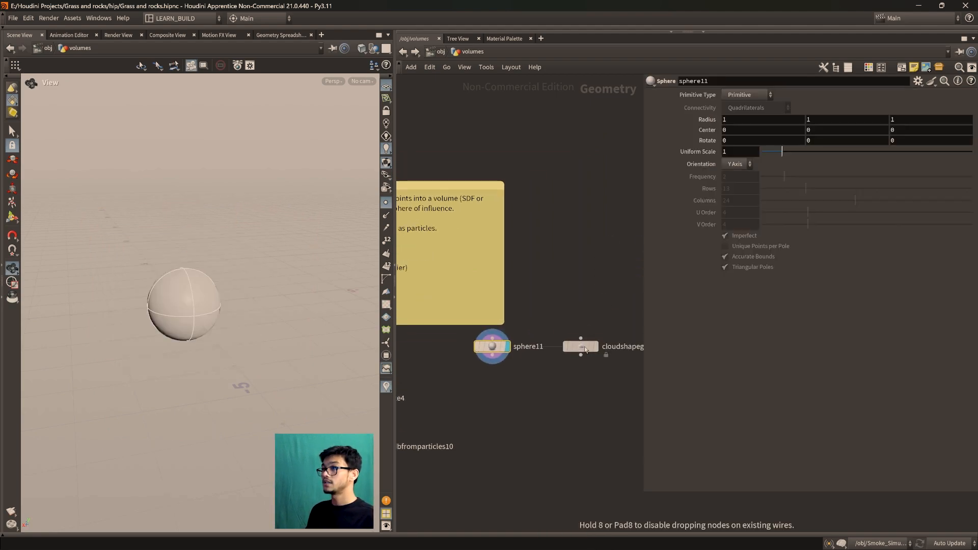
Place cloudshapegenerate7 beside sphere11 and compare the two shapes by displaying each in turn
click(580, 358)
click(559, 345)
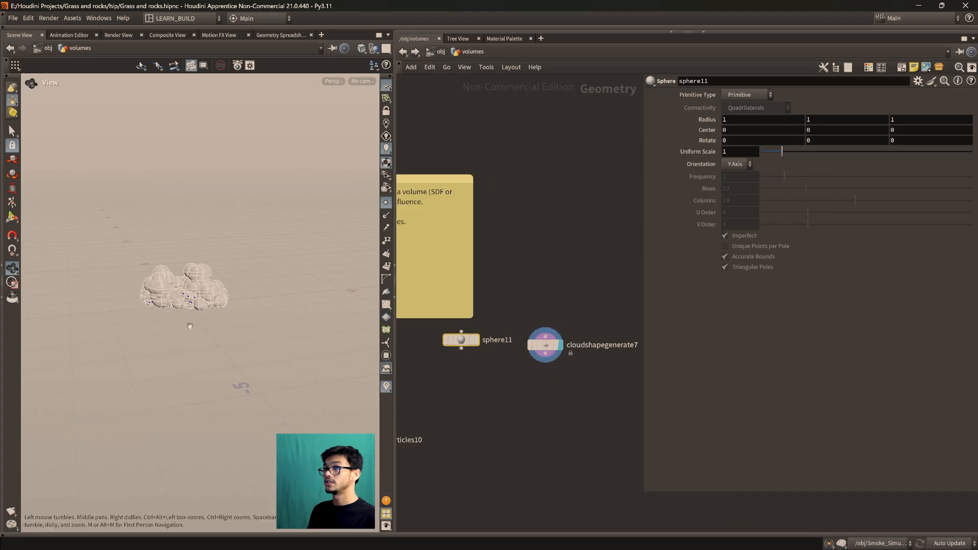
key(f)
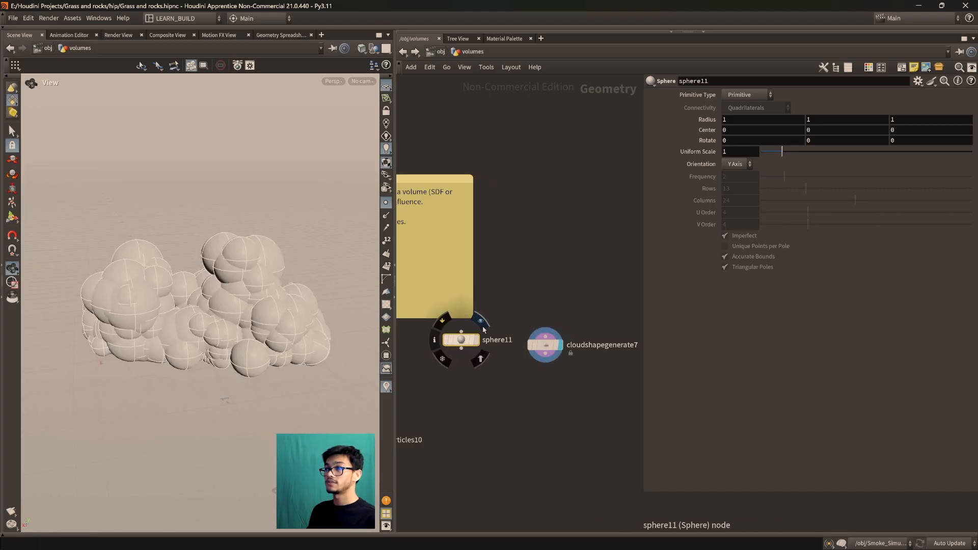
click(476, 340)
scroll(292, 354, down, 5)
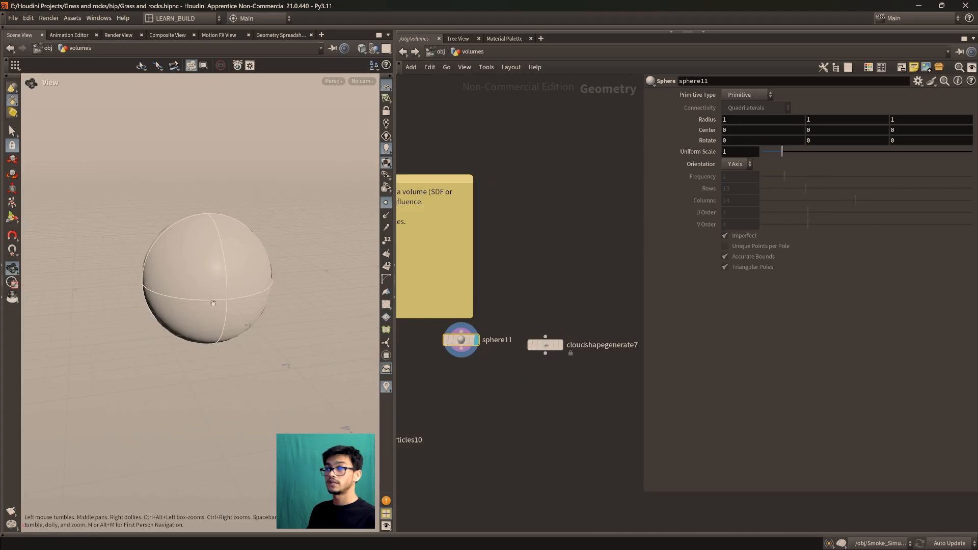
Delete the sphere11 node from the network
mouse_move(459, 343)
mouse_down()
mouse_move(431, 347)
mouse_move(445, 362)
mouse_up()
drag(476, 397, 416, 334)
key(Delete)
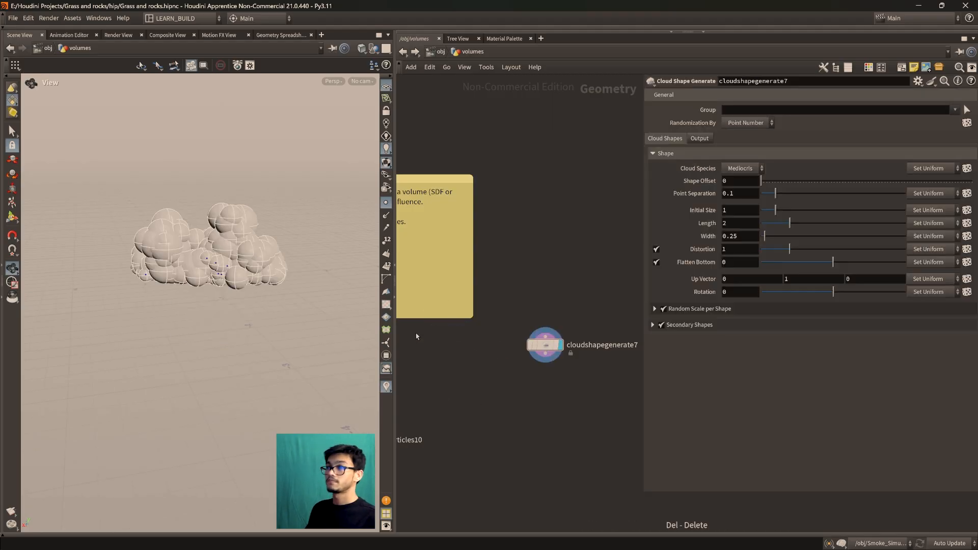
Add a VDB from Particles node below cloudshapegenerate7 and connect the cloud shape to its particles input
scroll(220, 305, up, 8)
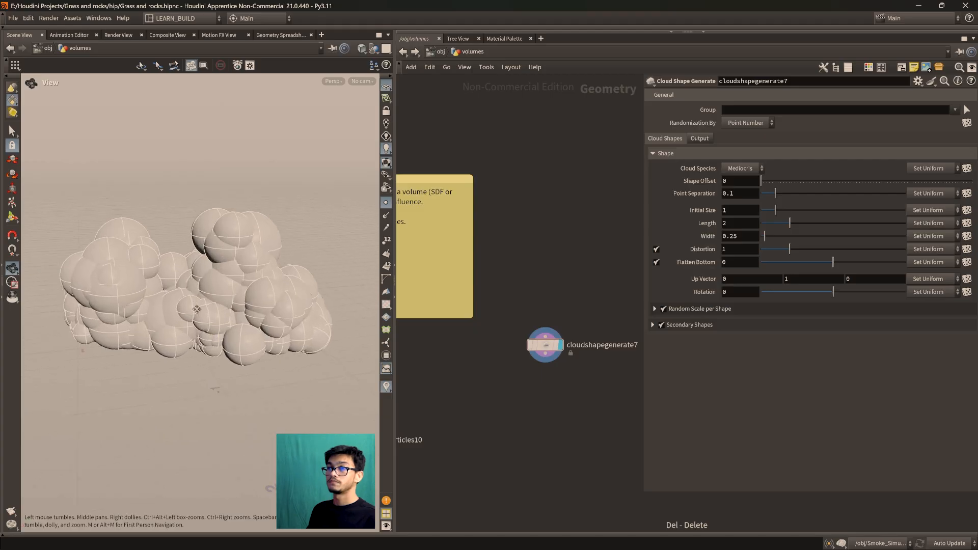
drag(204, 337, 176, 331)
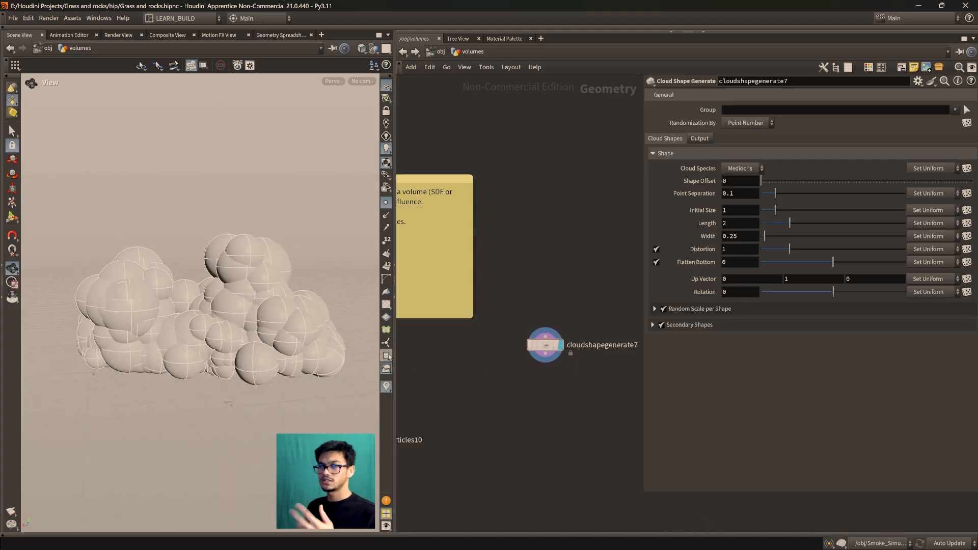
scroll(549, 344, down, 2)
scroll(555, 349, up, 4)
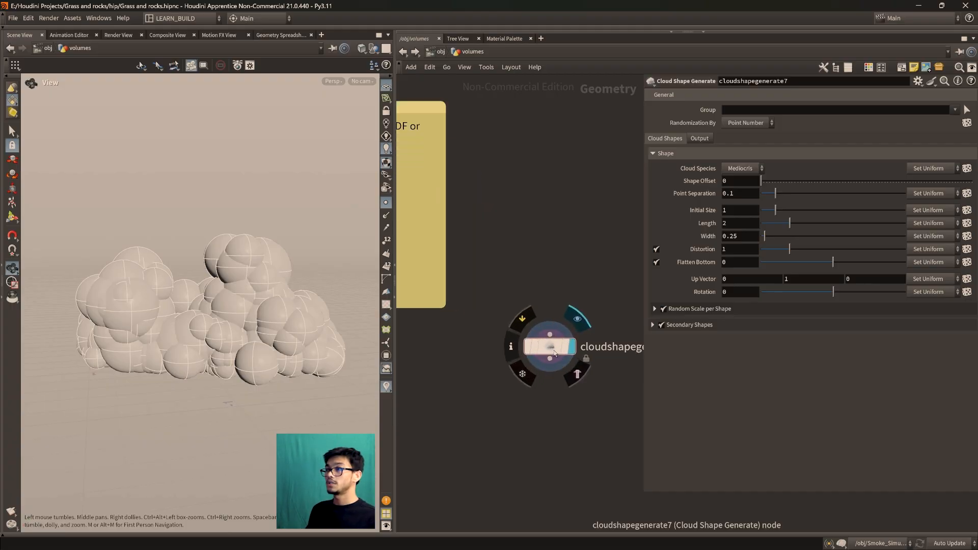
scroll(121, 301, up, 1)
drag(168, 357, 179, 328)
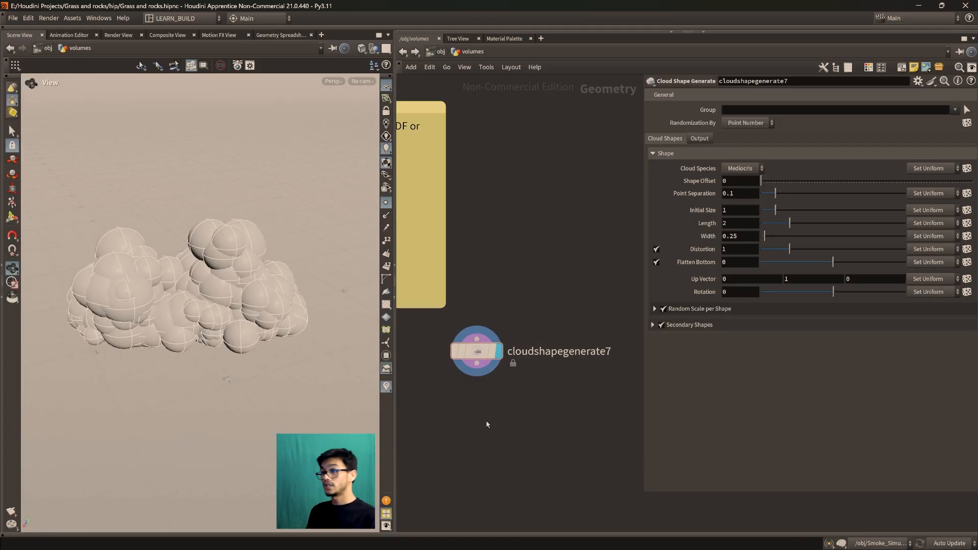
key(Tab)
text(vdbfrom)
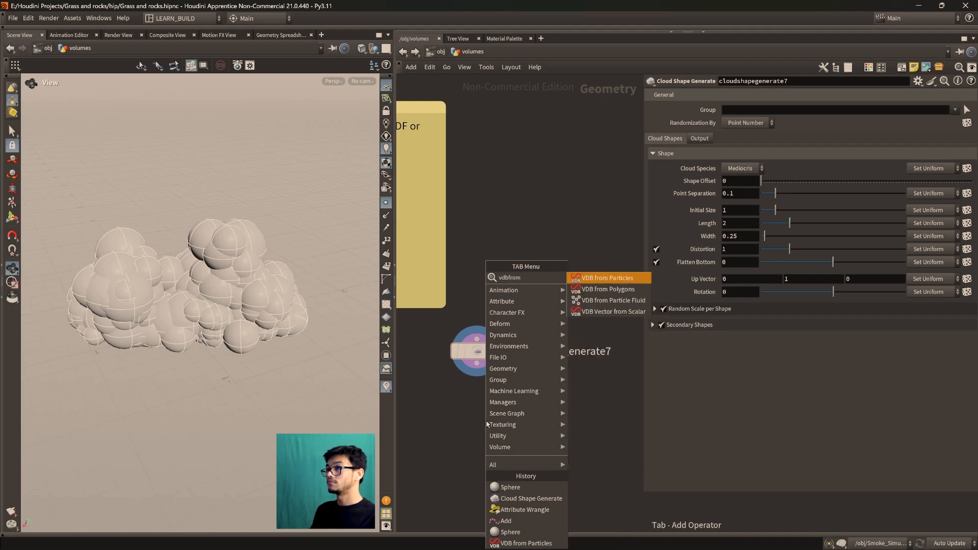
key(Return)
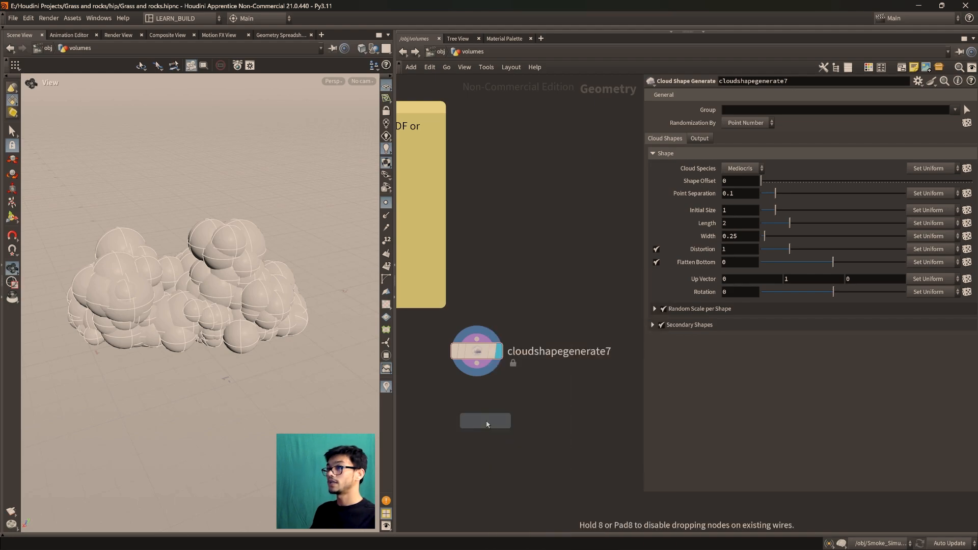
click(510, 429)
drag(482, 369, 500, 418)
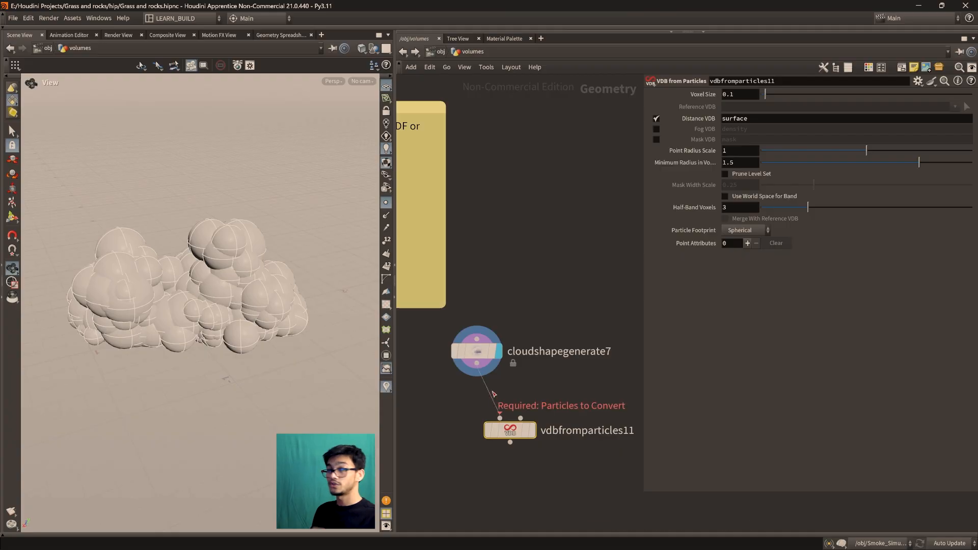
Display the result of vdbfromparticles11 in place of the cloud shape spheres
scroll(165, 302, up, 2)
scroll(165, 302, up, 3)
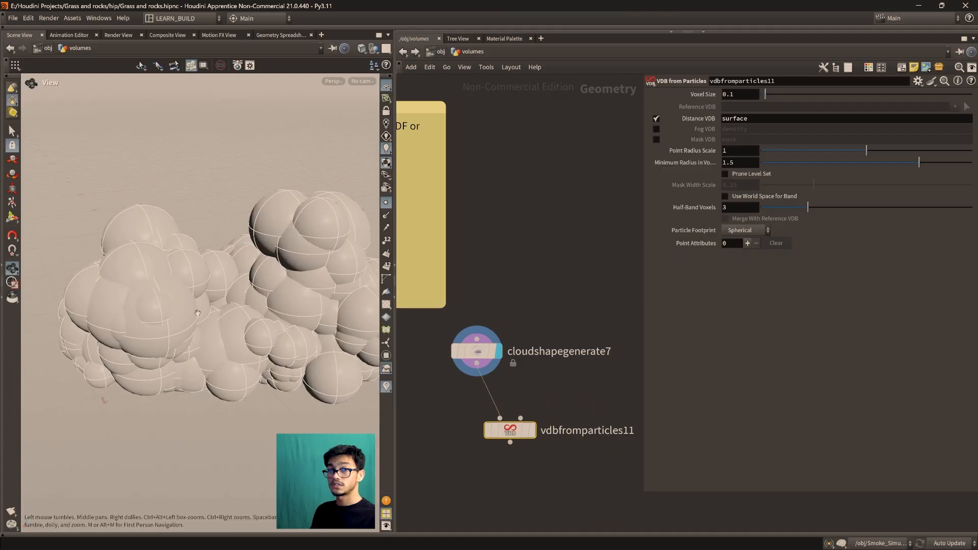
mouse_move(516, 433)
click(538, 403)
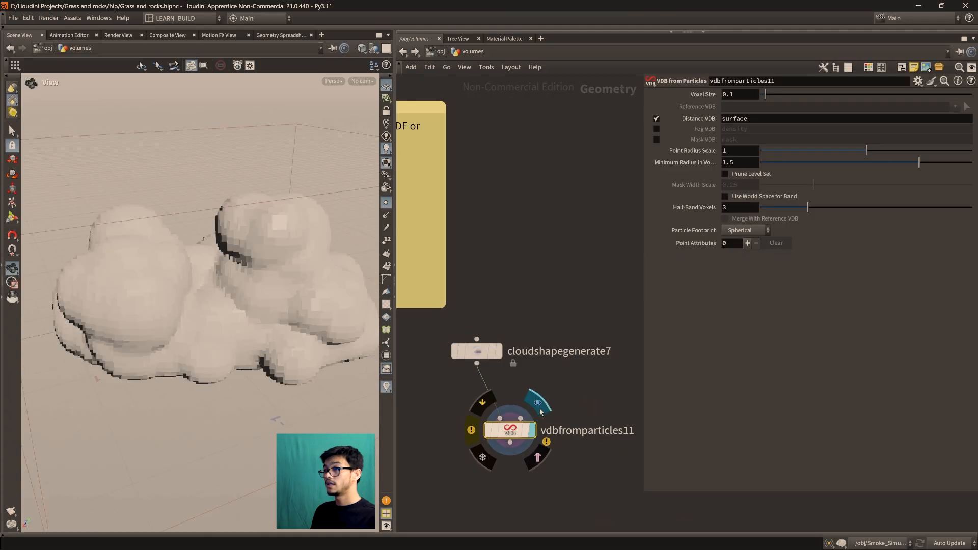
Switch the output of vdbfromparticles11 from Distance VDB to Fog VDB
scroll(164, 284, down, 2)
drag(164, 284, 193, 306)
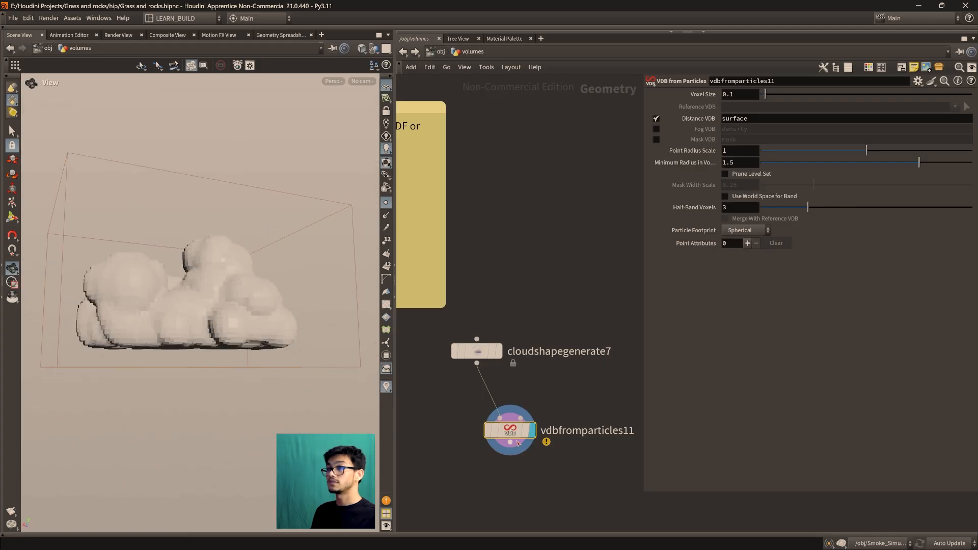
click(656, 118)
click(656, 128)
drag(237, 281, 223, 282)
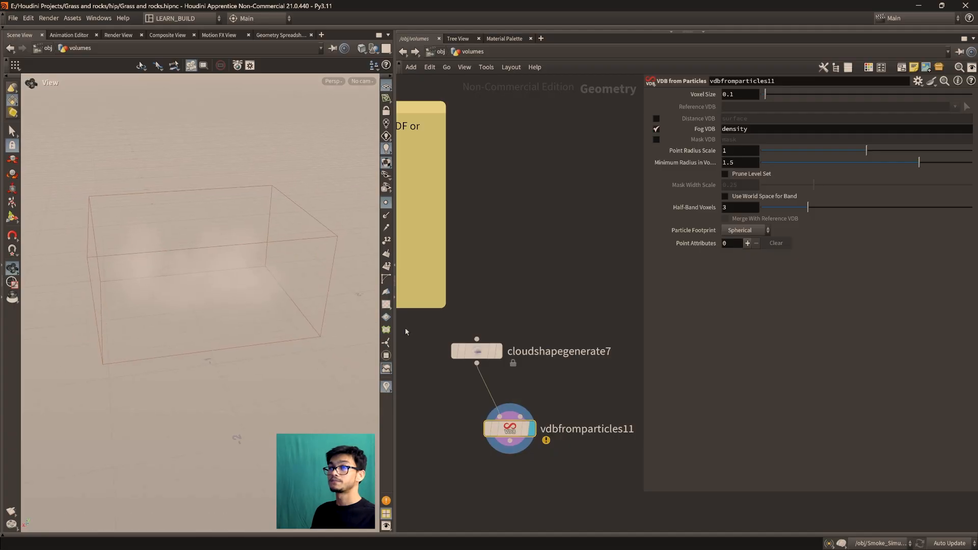
Display cloudshapegenerate7 again and show its parameters
click(504, 320)
scroll(279, 309, up, 2)
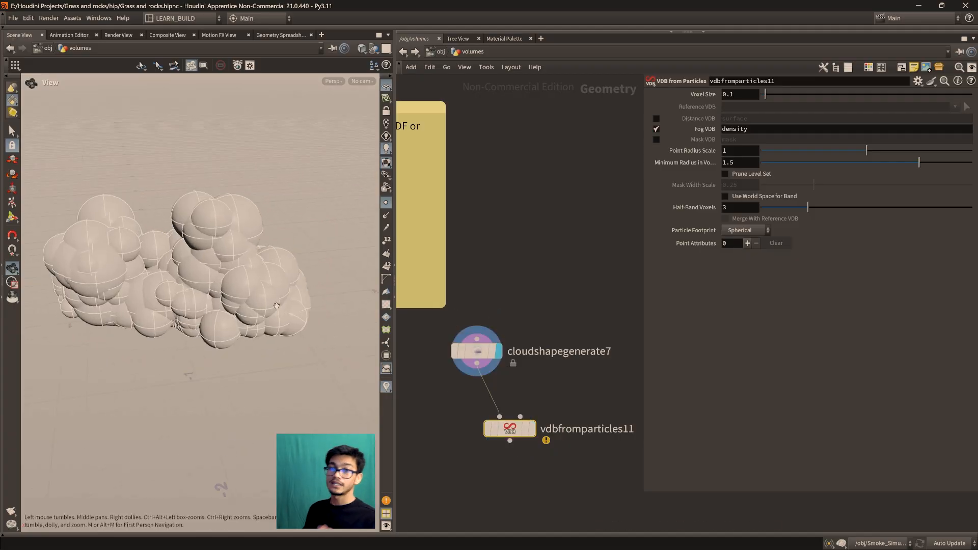
drag(231, 340, 189, 313)
click(476, 351)
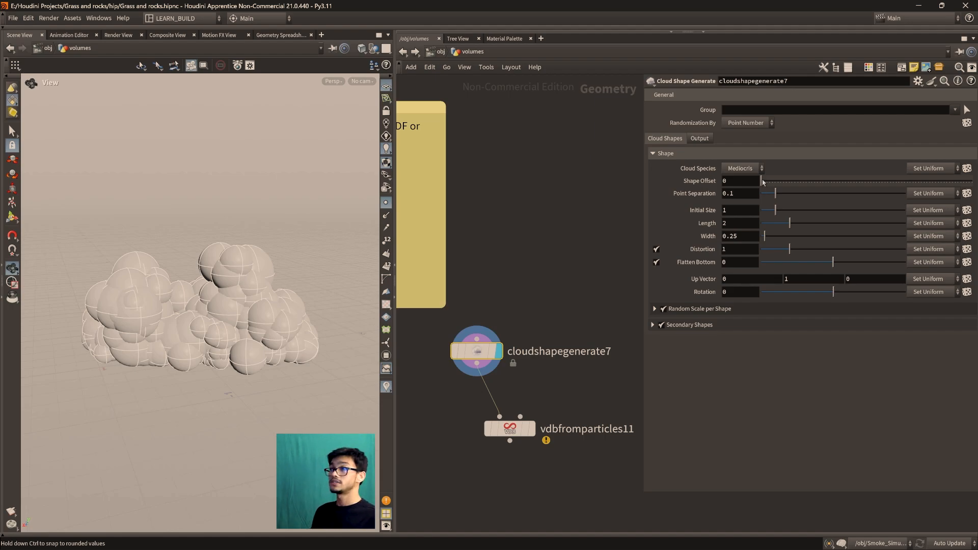
Try Shape Offset values such as 6 and 17 on cloudshapegenerate7 and settle on 2
mouse_move(766, 183)
mouse_down()
mouse_move(795, 183)
mouse_move(771, 186)
mouse_up()
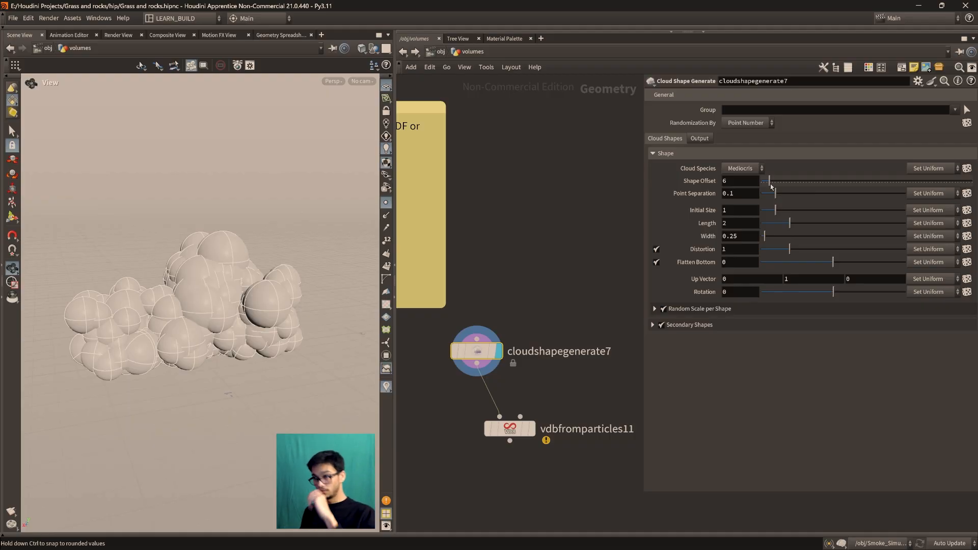
drag(771, 186, 765, 187)
drag(234, 270, 214, 284)
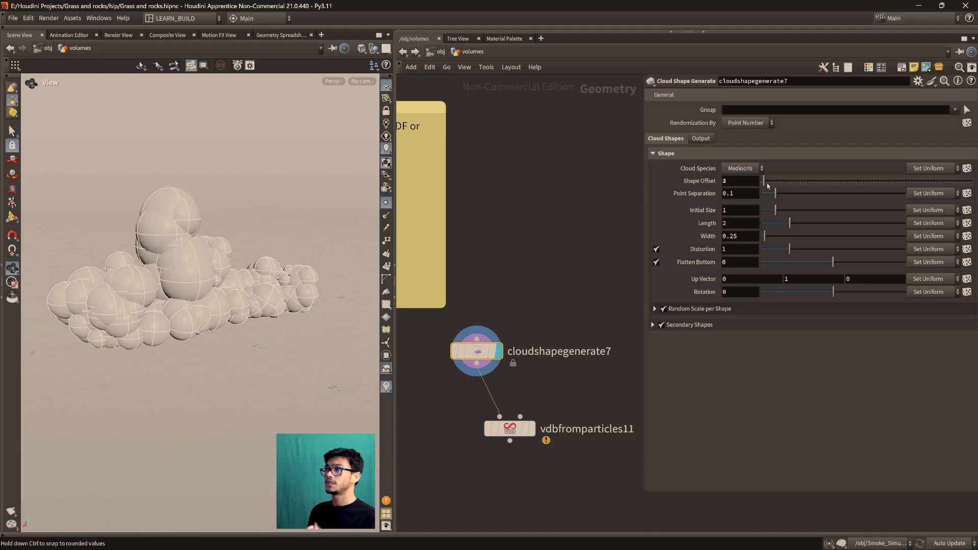
mouse_move(772, 183)
mouse_down()
mouse_move(901, 182)
mouse_move(785, 182)
mouse_up()
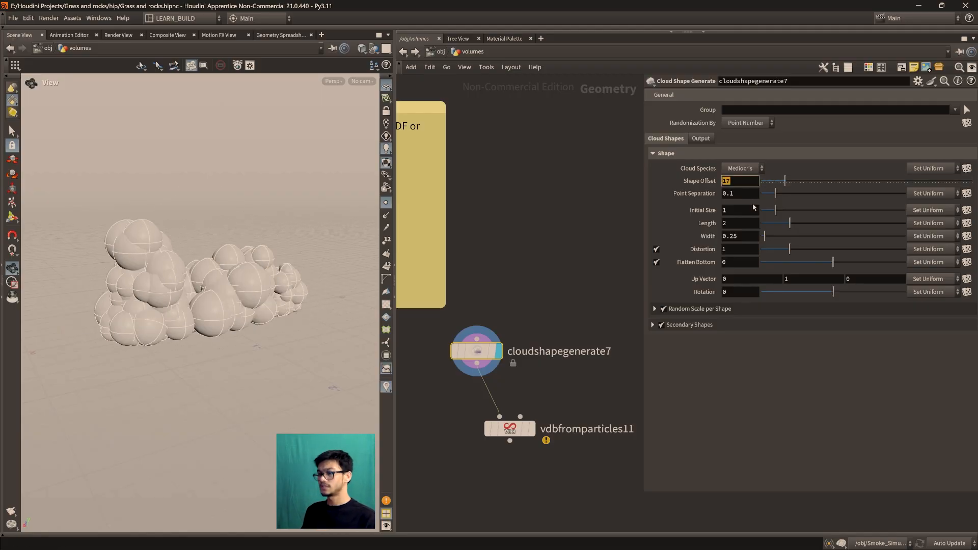
key(Return)
Try the Humilis cloud species on cloudshapegenerate7 and return it to Mediocris
click(754, 169)
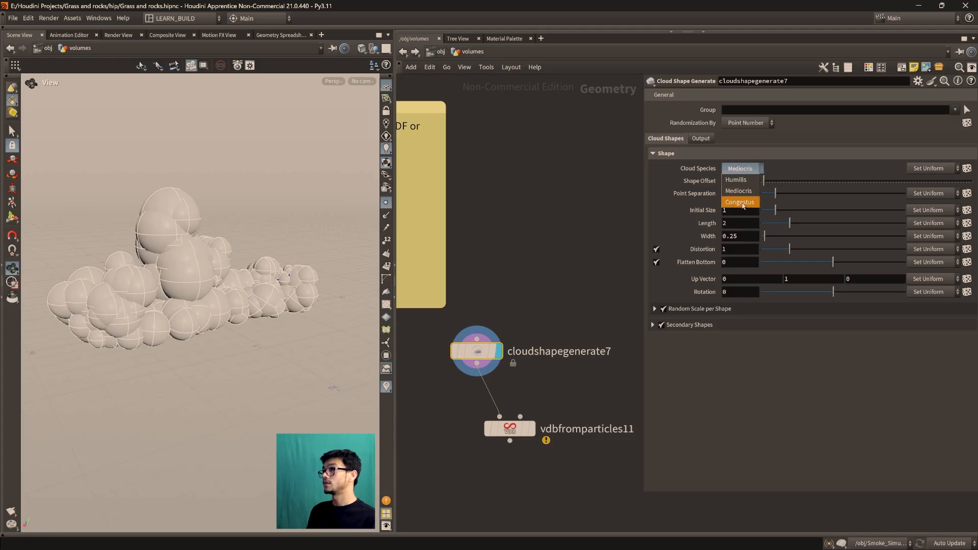
click(735, 179)
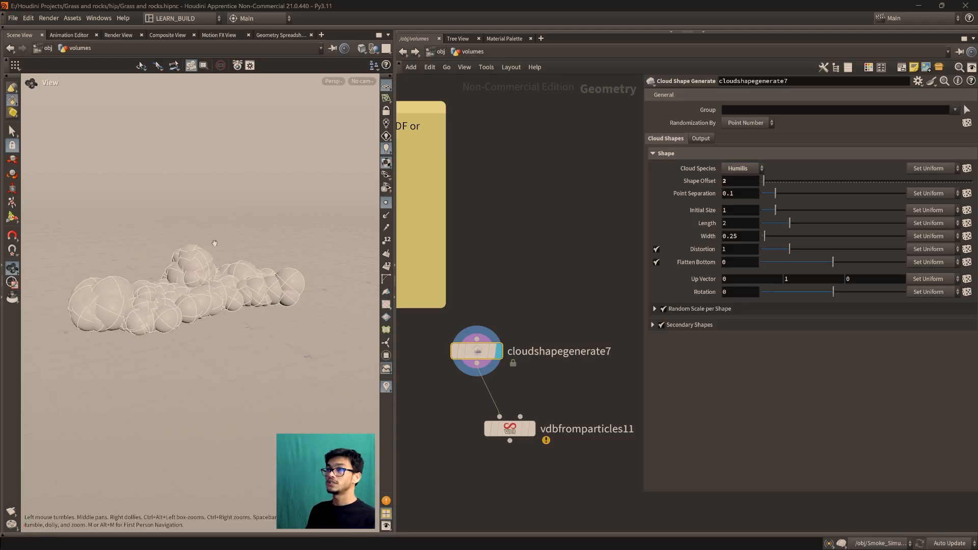
drag(208, 346, 211, 285)
click(735, 174)
click(741, 191)
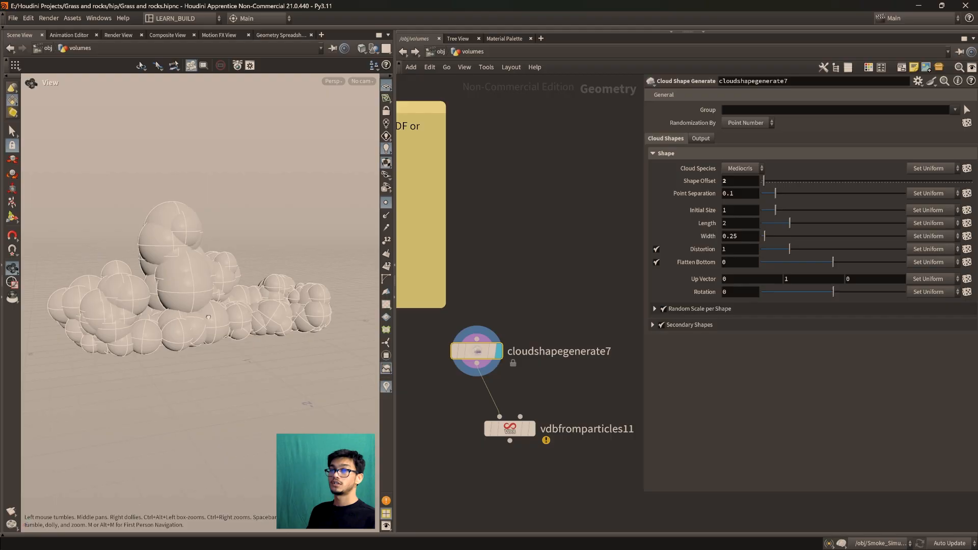
Try the Congestus cloud species on cloudshapegenerate7 and return it to Mediocris
click(750, 172)
click(742, 204)
drag(233, 231, 220, 318)
click(749, 168)
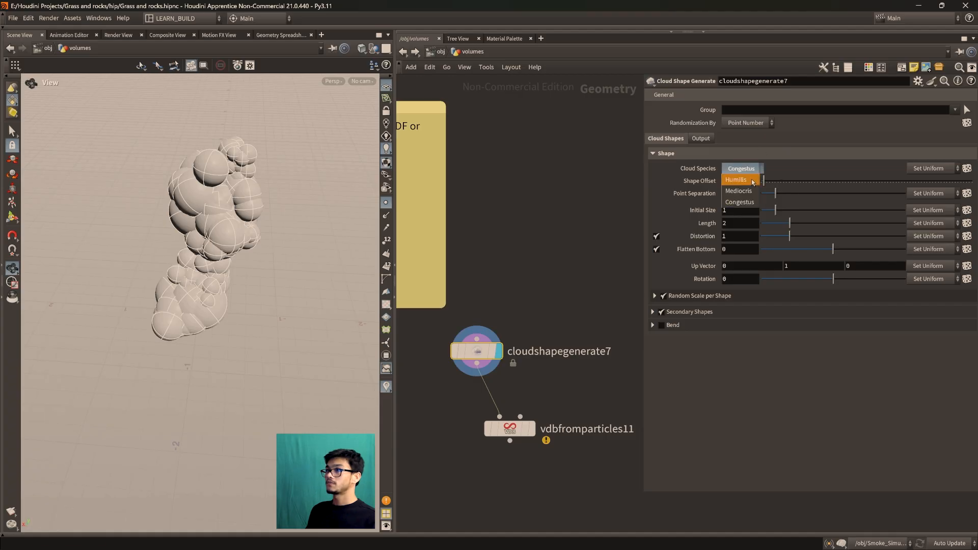
click(748, 204)
click(652, 153)
click(652, 153)
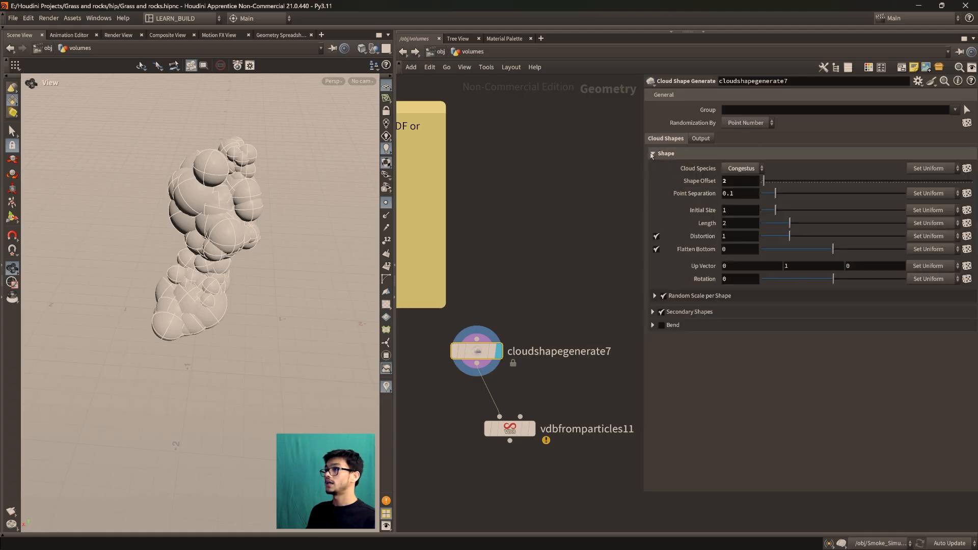
scroll(202, 261, down, 2)
click(739, 169)
click(739, 192)
scroll(163, 287, up, 2)
drag(163, 286, 179, 238)
Try Point Separation values of 0.118, 0.042 and 0.224 on cloudshapegenerate7, and reset it to 0.1
drag(775, 193, 778, 192)
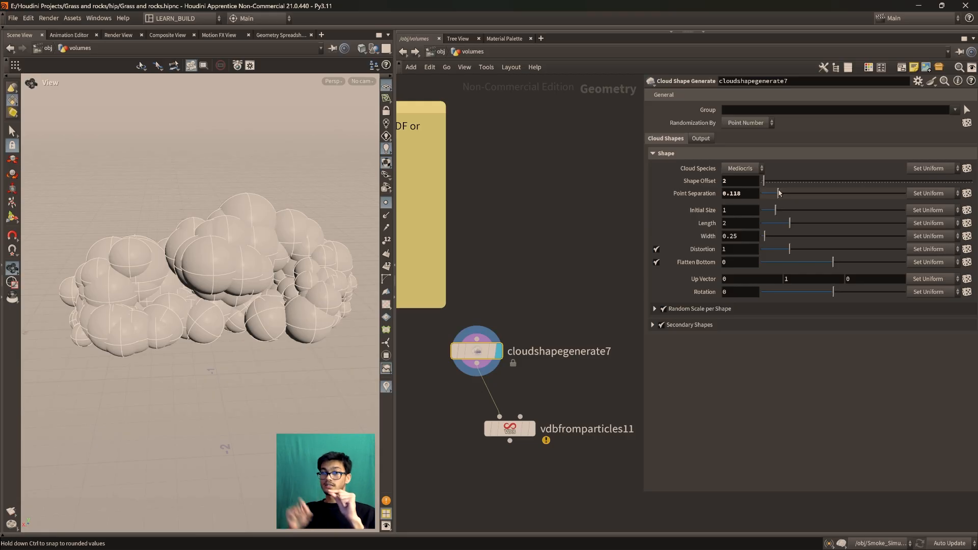
drag(777, 199, 765, 199)
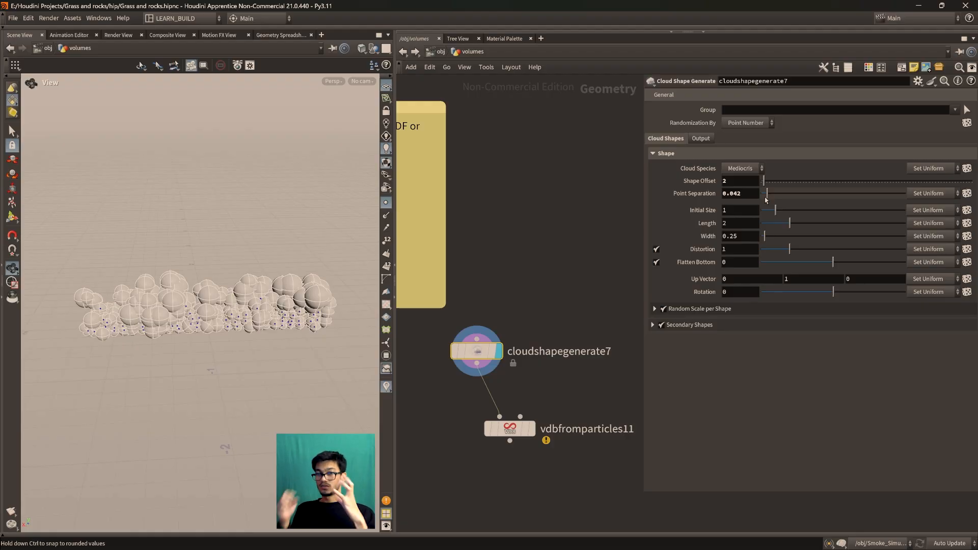
drag(773, 195, 792, 197)
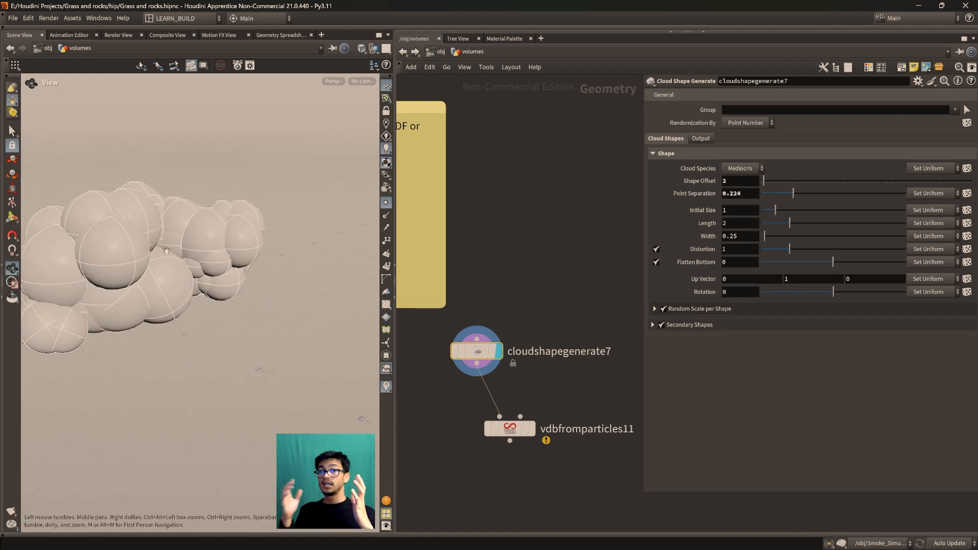
drag(211, 259, 232, 312)
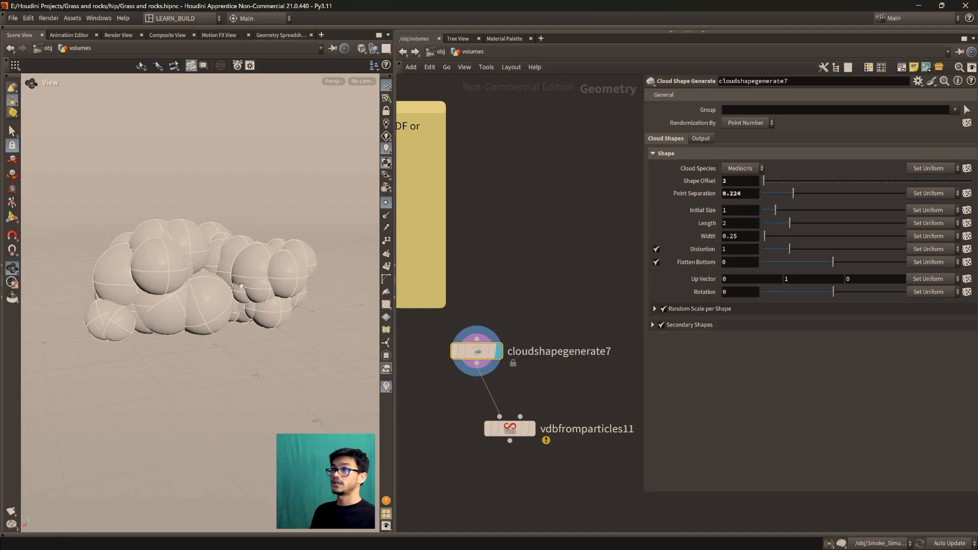
scroll(205, 289, up, 2)
ctrl+middle_click(703, 194)
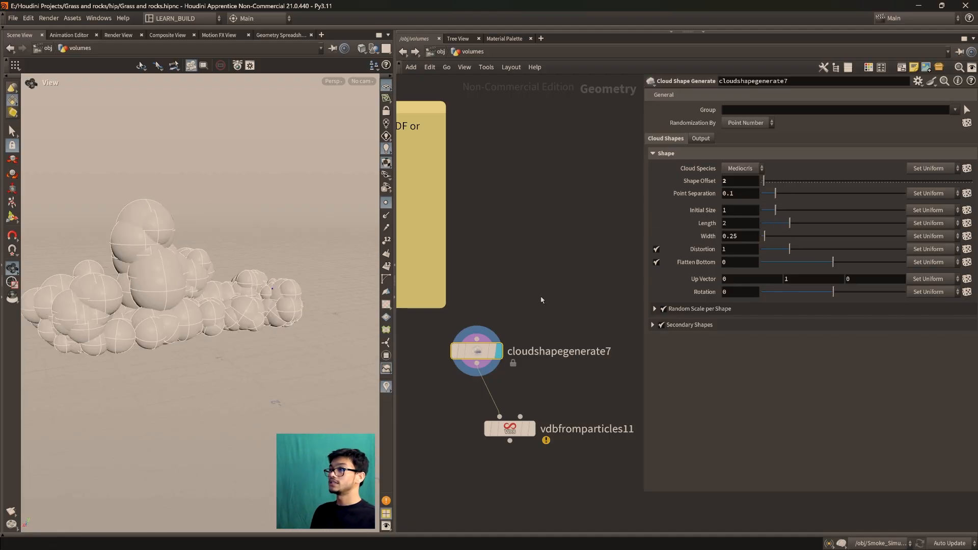
Display the fog output of vdbfromparticles11 briefly and switch the display back to cloudshapegenerate7
scroll(126, 273, down, 2)
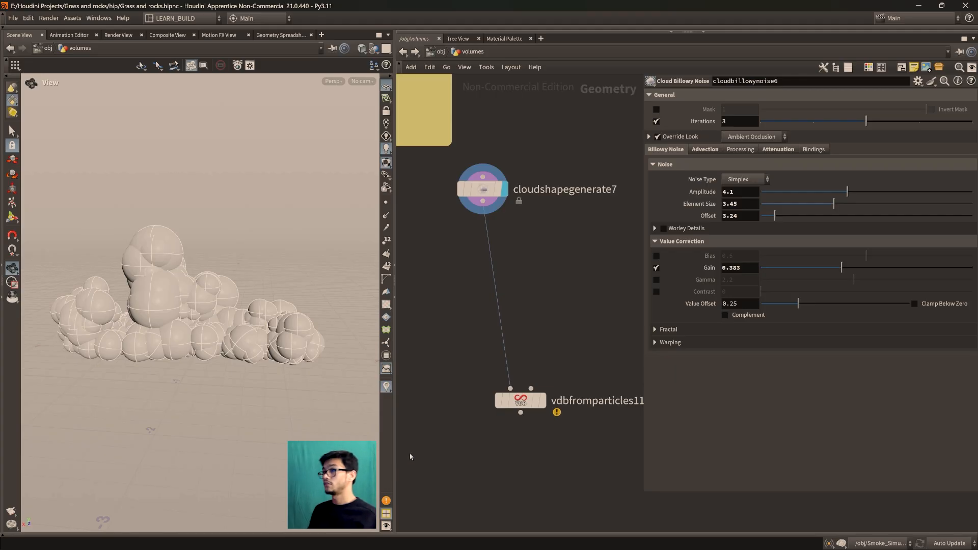
click(524, 404)
drag(523, 404, 508, 393)
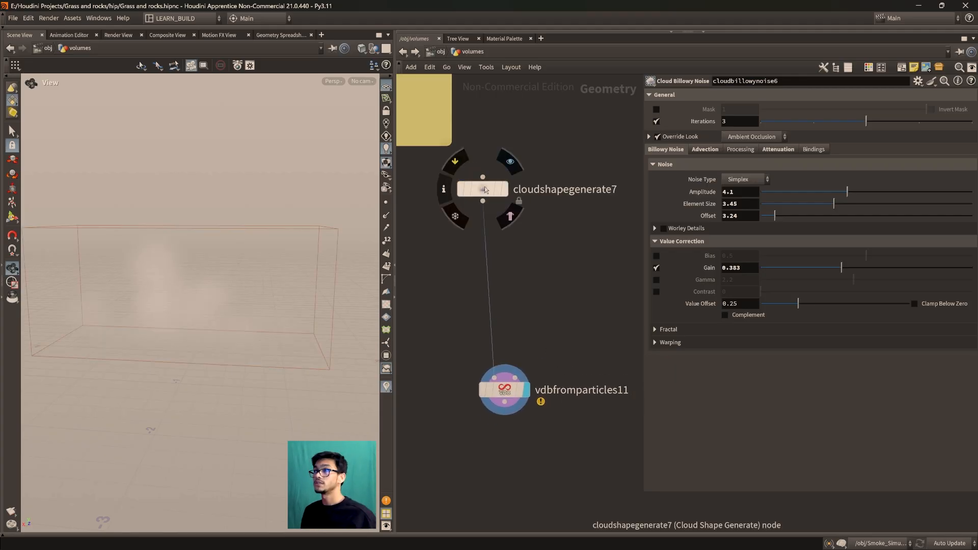
click(504, 154)
mouse_move(485, 196)
mouse_down()
mouse_move(484, 215)
mouse_move(479, 202)
mouse_up()
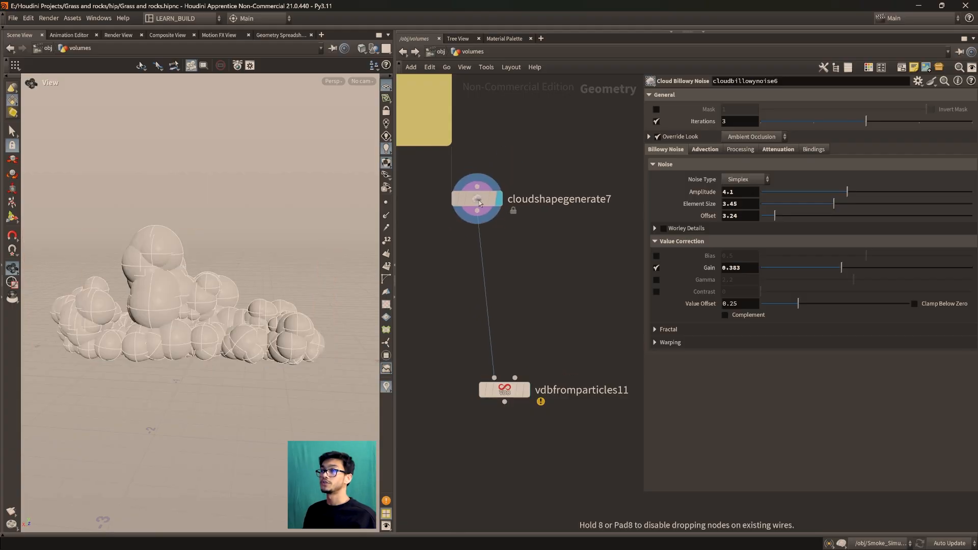
Show the parameters of cloudshapegenerate7 and move the node closer to vdbfromparticles11
scroll(150, 387, up, 1)
drag(150, 387, 248, 390)
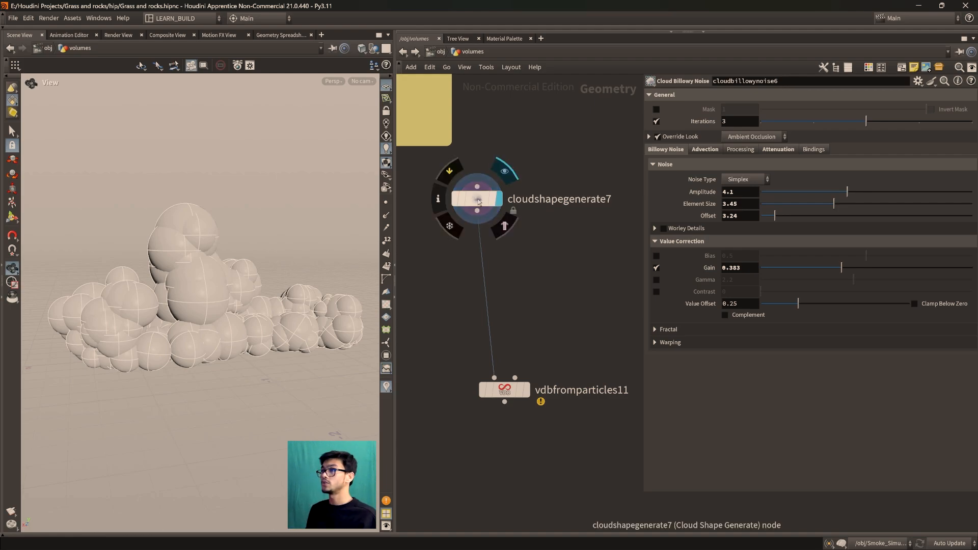
click(477, 199)
middle_drag(209, 368, 183, 400)
drag(183, 401, 197, 395)
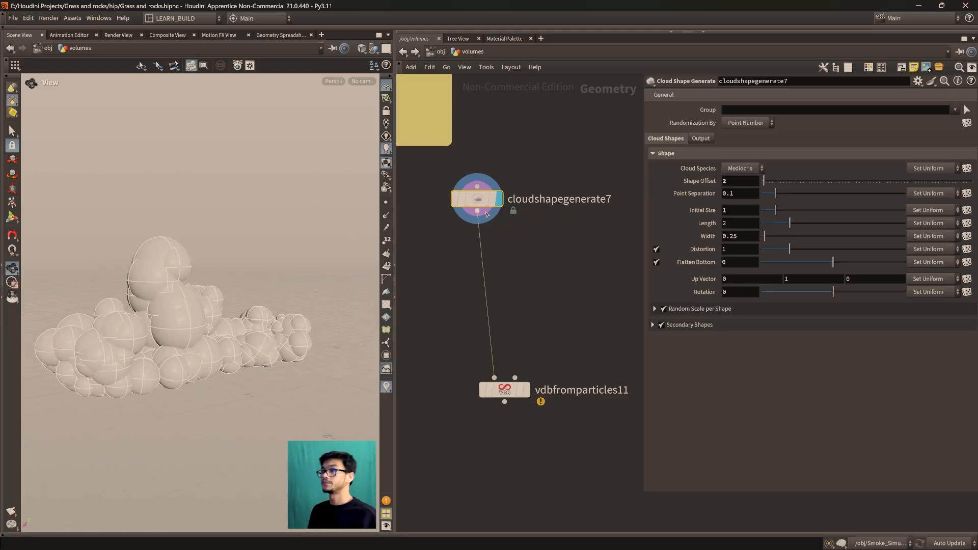
drag(477, 199, 488, 230)
Try a Point Separation of 0.115 on cloudshapegenerate7, inspect the cloud shape, and restore the value to 0.1
drag(251, 394, 218, 382)
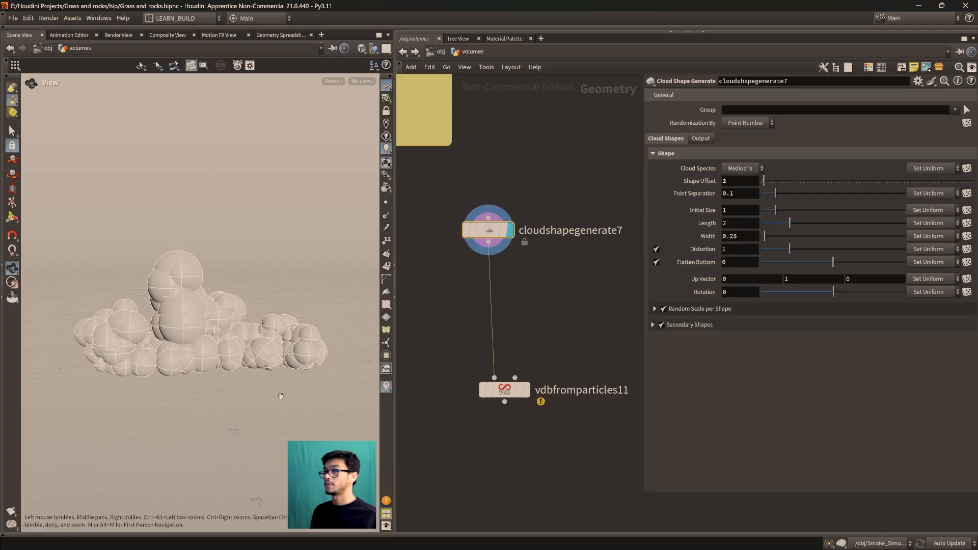
drag(279, 396, 264, 391)
scroll(265, 387, up, 1)
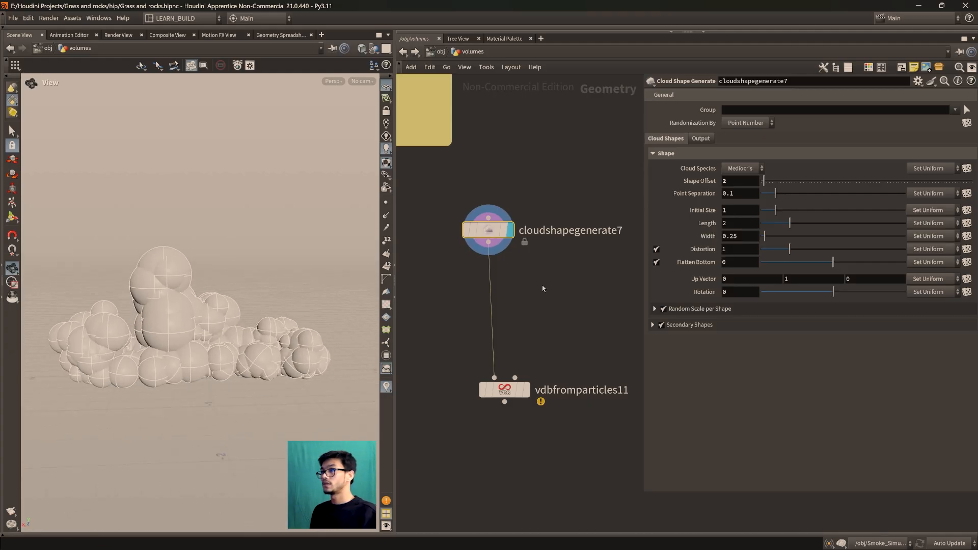
scroll(66, 403, up, 2)
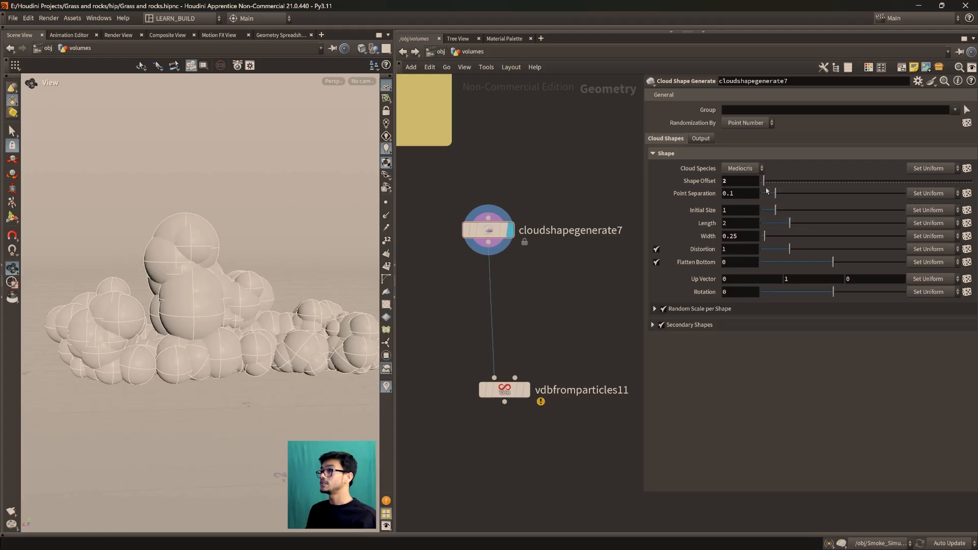
drag(775, 194, 780, 198)
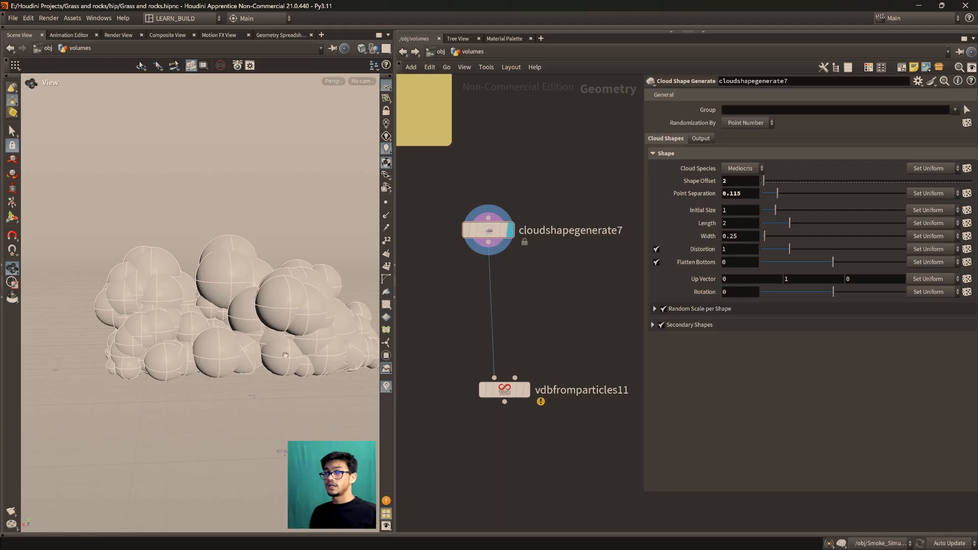
scroll(567, 346, down, 1)
middle_drag(568, 347, 574, 334)
middle_drag(254, 347, 187, 352)
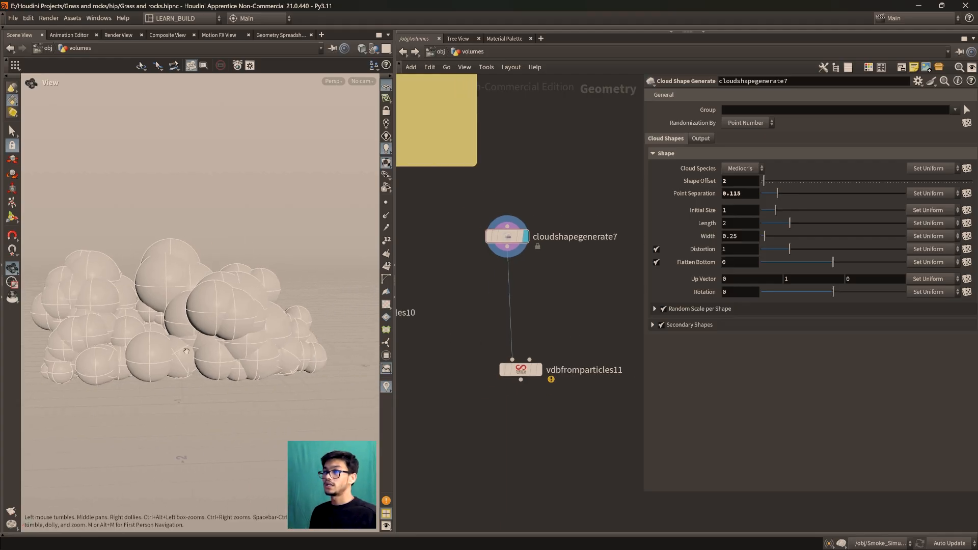
ctrl+middle_click(744, 193)
scroll(560, 301, up, 1)
middle_drag(522, 306, 555, 318)
middle_drag(216, 357, 242, 352)
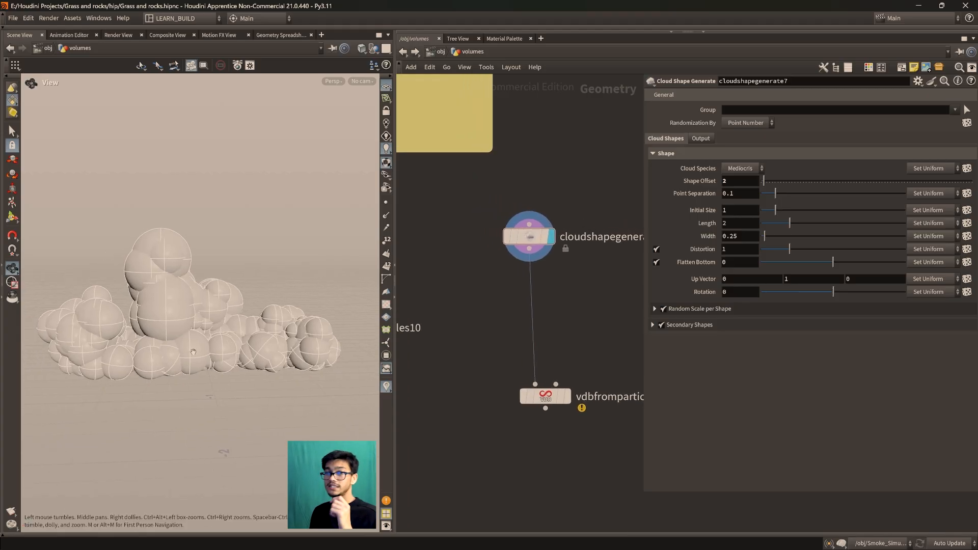
Insert a Mountain node between cloudshapegenerate7 and vdbfromparticles11, display it, and align it under the shape node
middle_drag(576, 313, 537, 294)
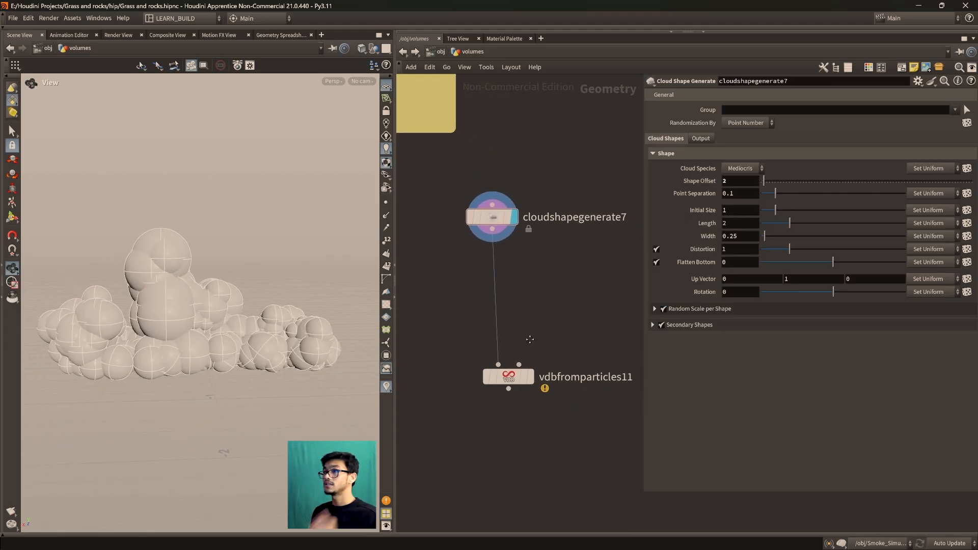
key(Tab)
text(mountain)
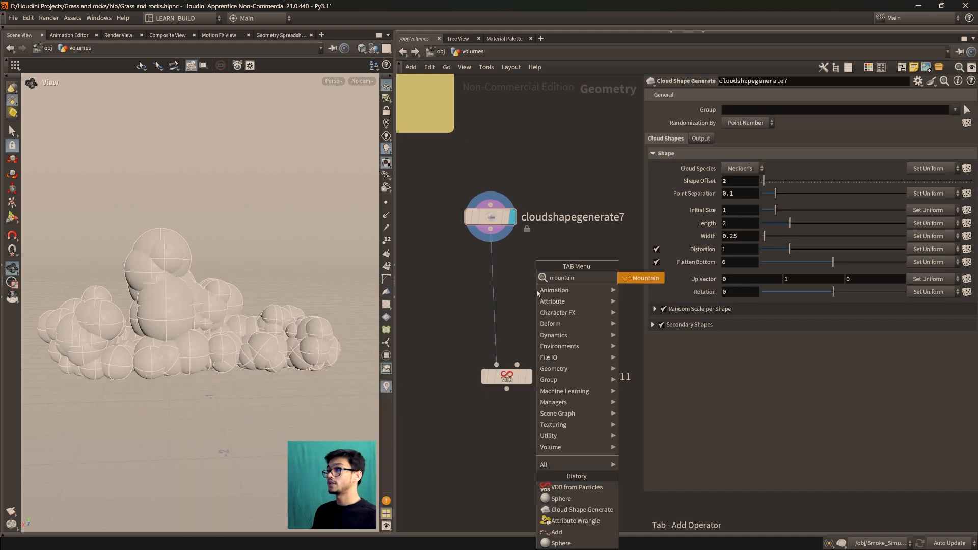
key(Return)
click(497, 293)
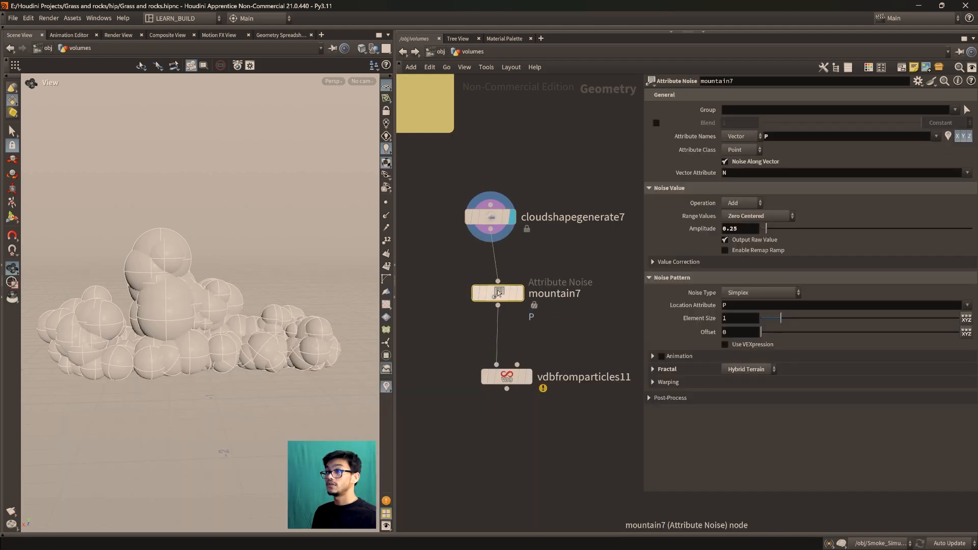
click(523, 269)
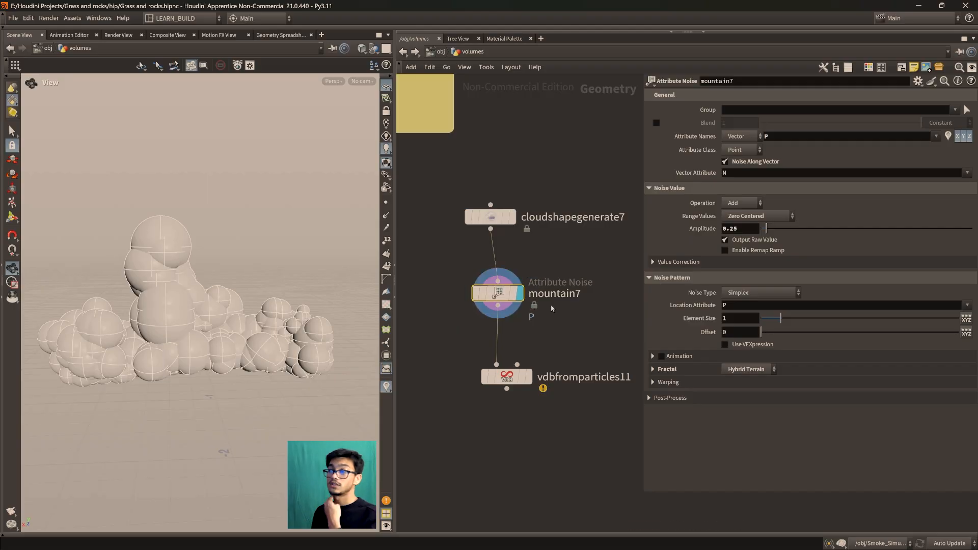
drag(508, 299, 500, 294)
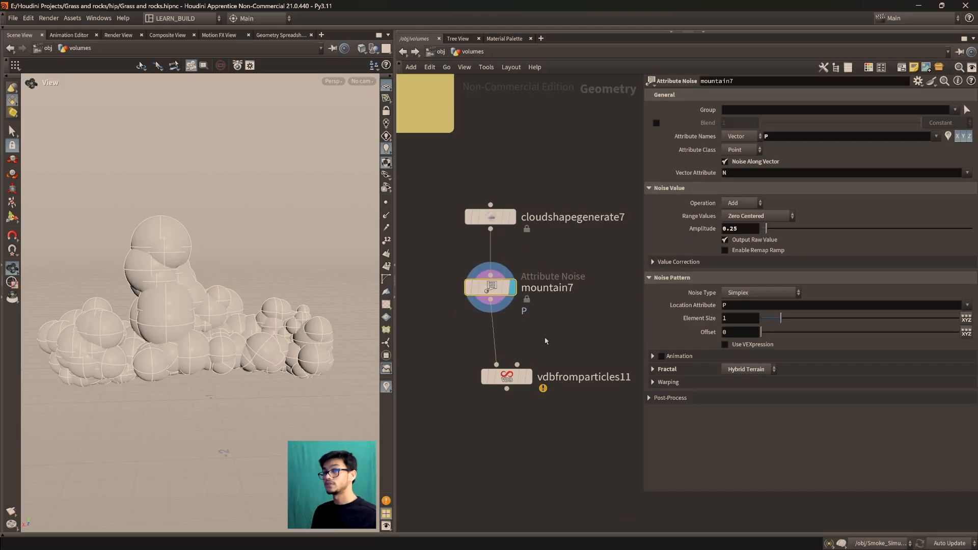
Display cloudshapegenerate7 again to compare the cloud shape with and without the mountain7 noise
middle_drag(584, 287, 563, 341)
scroll(565, 365, down, 3)
scroll(552, 337, up, 3)
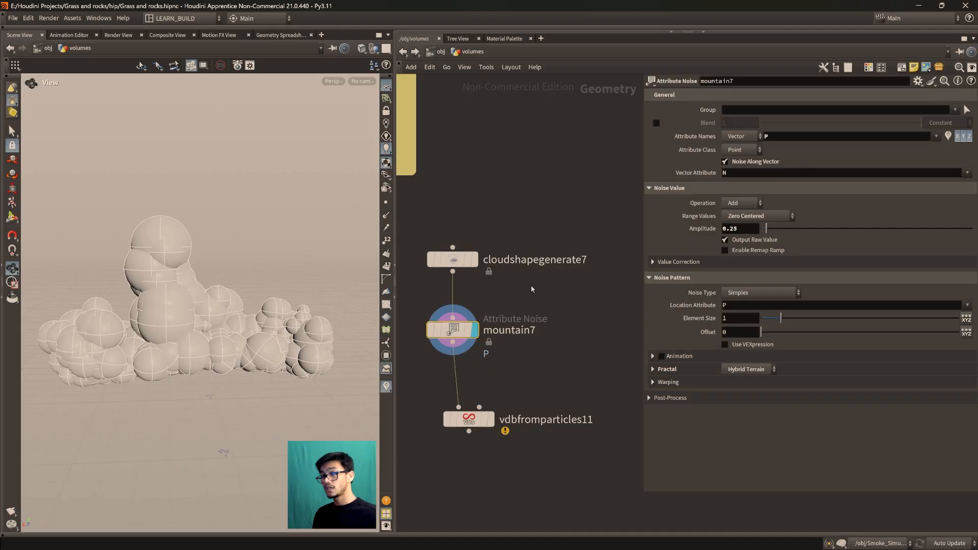
middle_drag(505, 289, 539, 306)
mouse_move(504, 279)
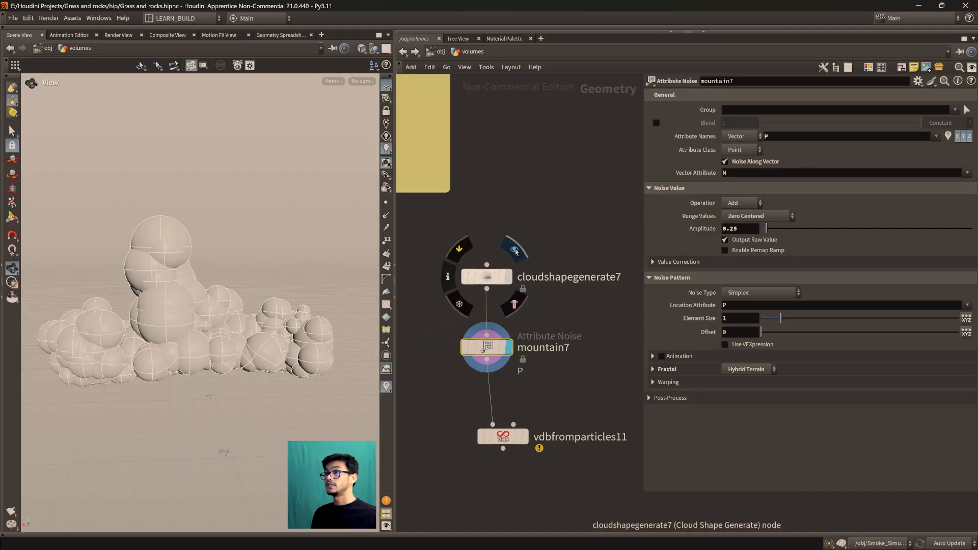
click(514, 251)
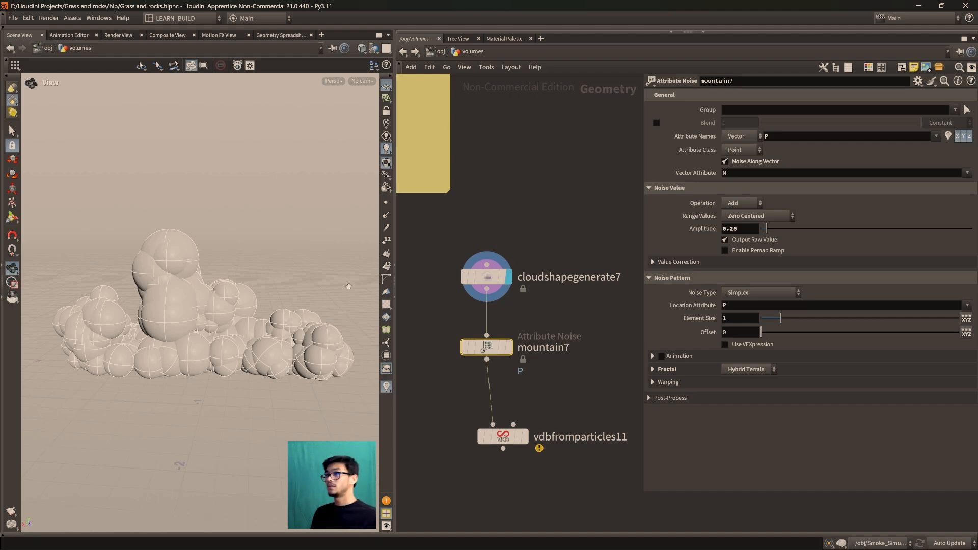
middle_drag(501, 393, 503, 361)
mouse_move(481, 319)
mouse_down()
mouse_move(470, 327)
mouse_move(482, 317)
mouse_up()
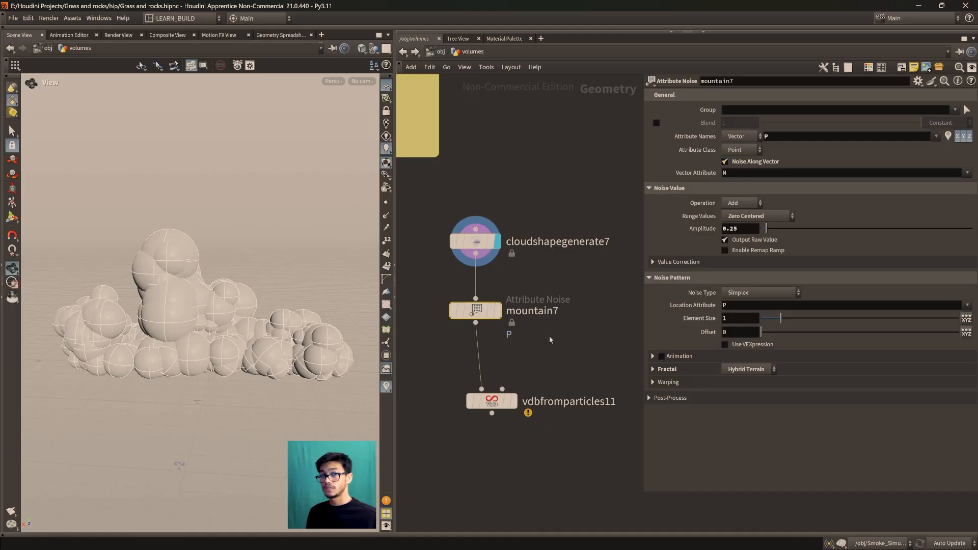
Place two Sphere nodes side by side above the cloud network, the second one as a primitive sphere
middle_drag(553, 274, 514, 349)
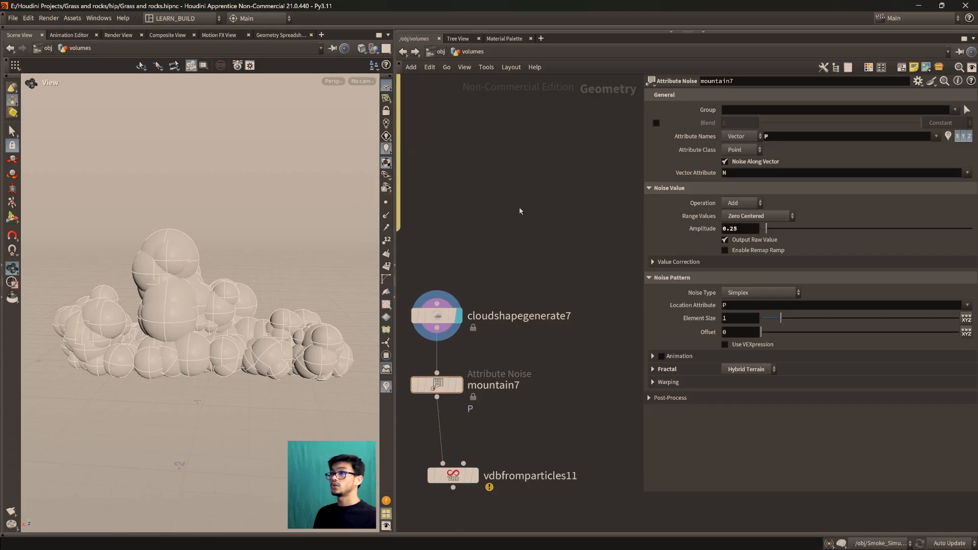
key(Tab)
text(sphere)
key(Return)
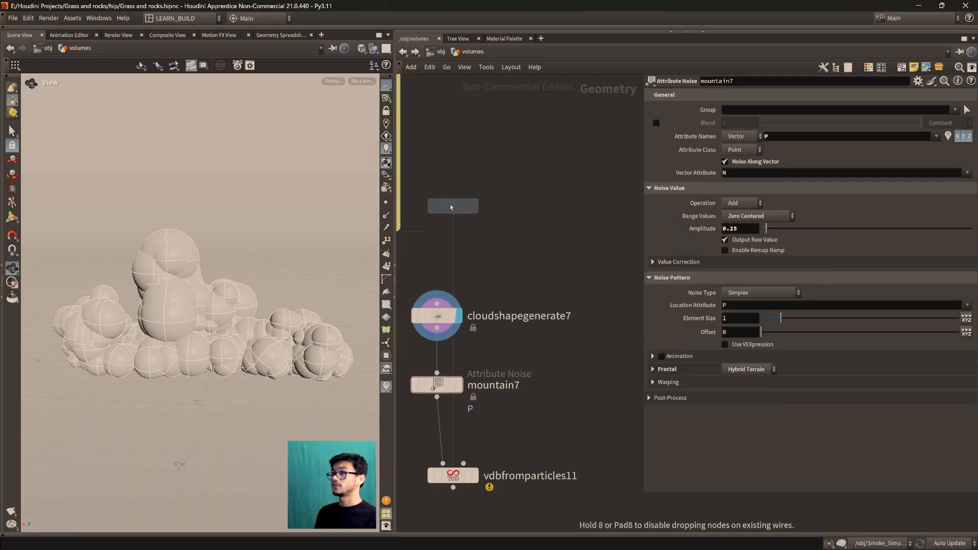
click(452, 206)
key(Tab)
text(sphere)
key(Down)
key(Return)
click(596, 206)
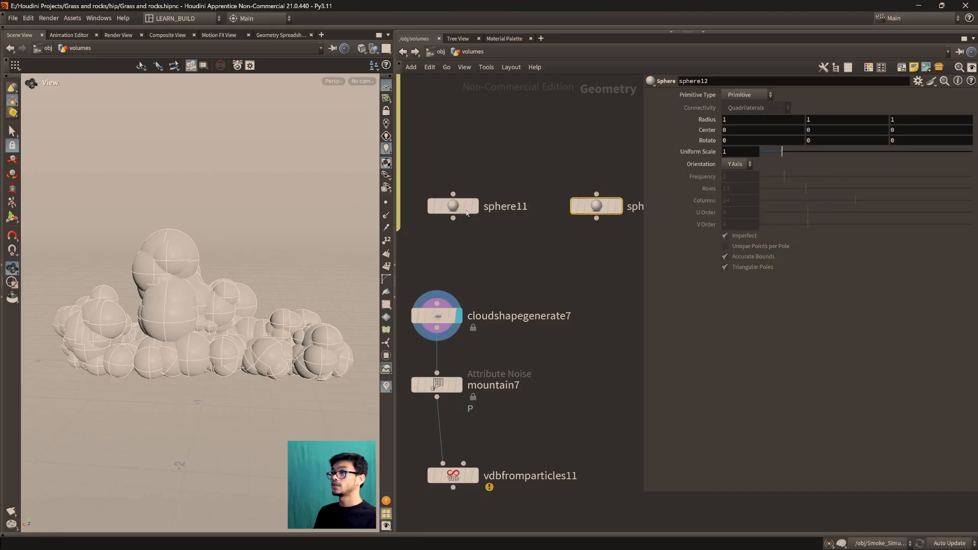
Display sphere11, frame it in the viewport, and turn on its points and normals to examine them
click(477, 183)
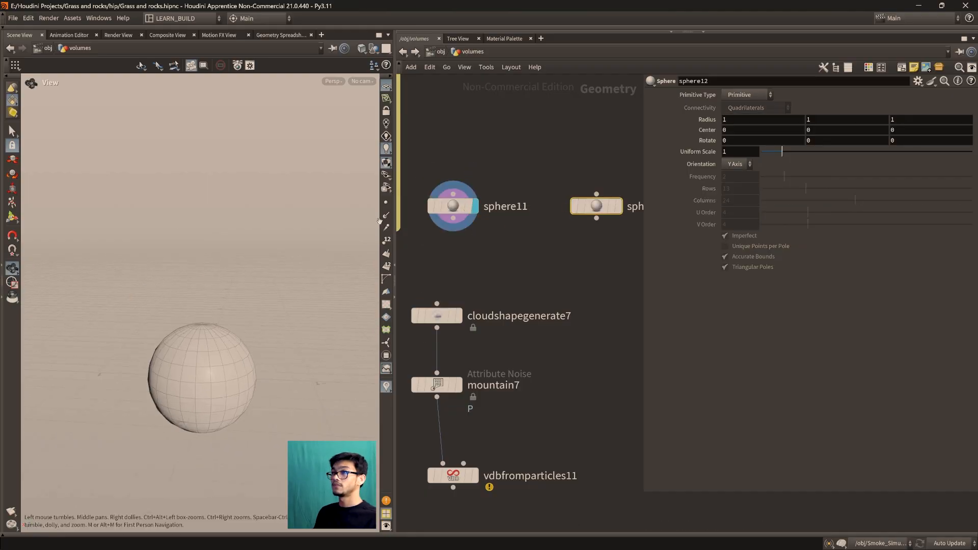
key(f)
scroll(229, 363, up, 5)
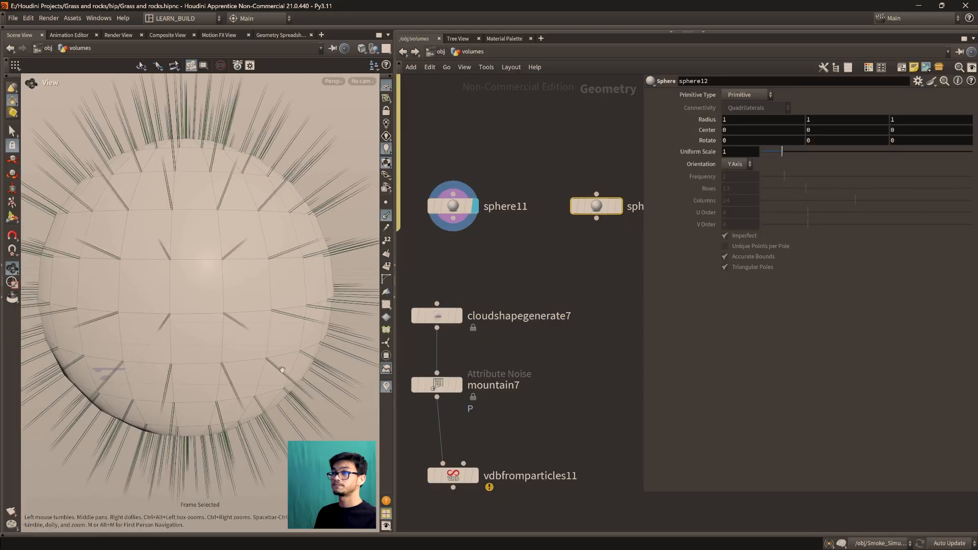
click(386, 202)
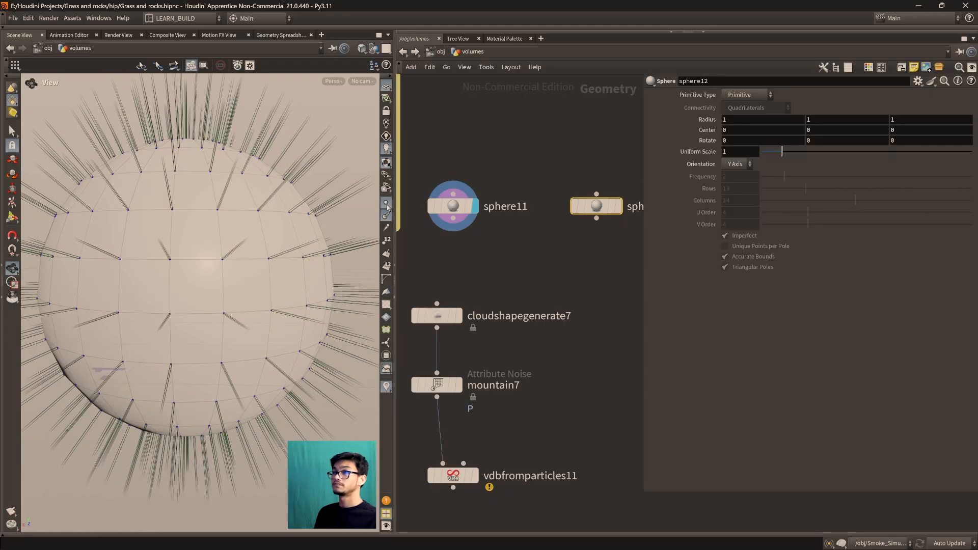
scroll(228, 296, up, 3)
scroll(227, 295, up, 5)
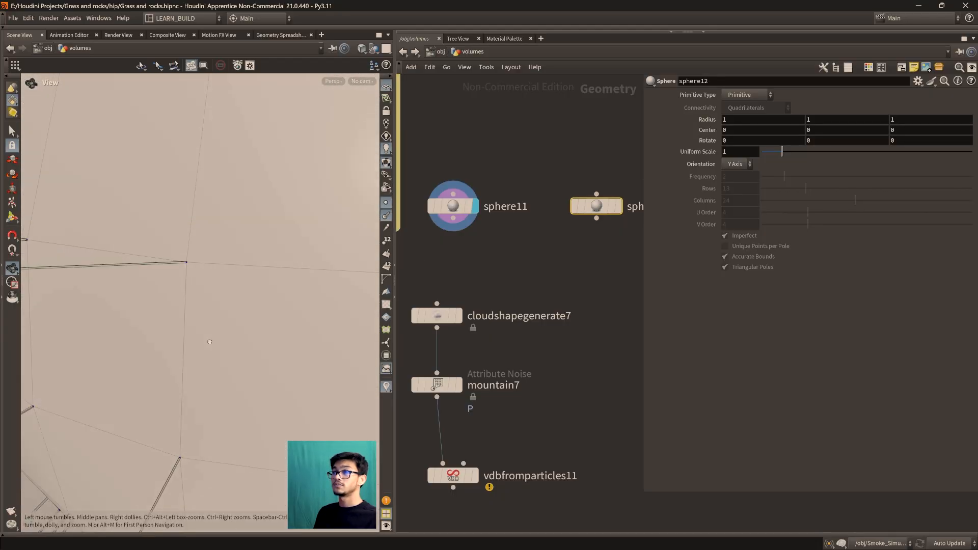
drag(208, 365, 245, 353)
scroll(245, 353, down, 5)
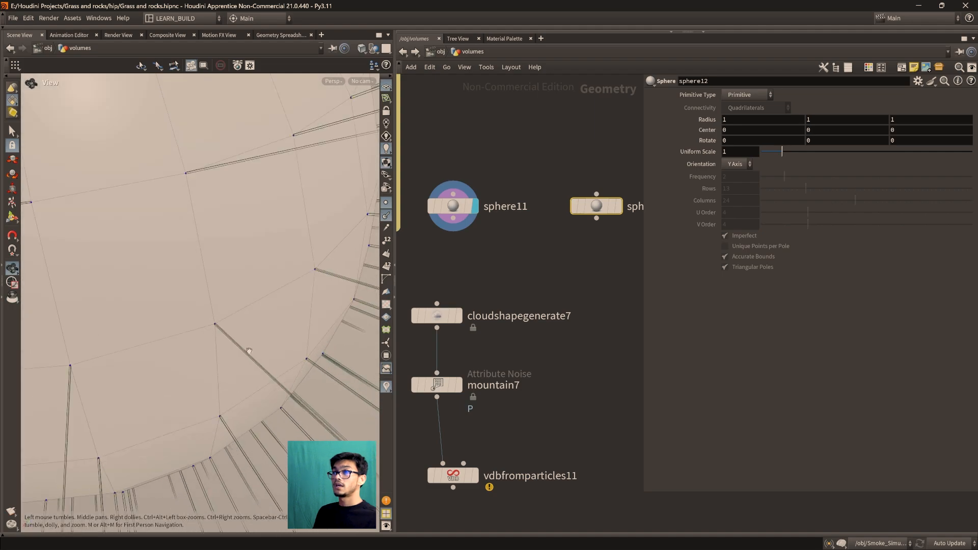
Display the primitive sphere sphere12 instead of sphere11 and examine its surface for points and normals
scroll(245, 353, down, 10)
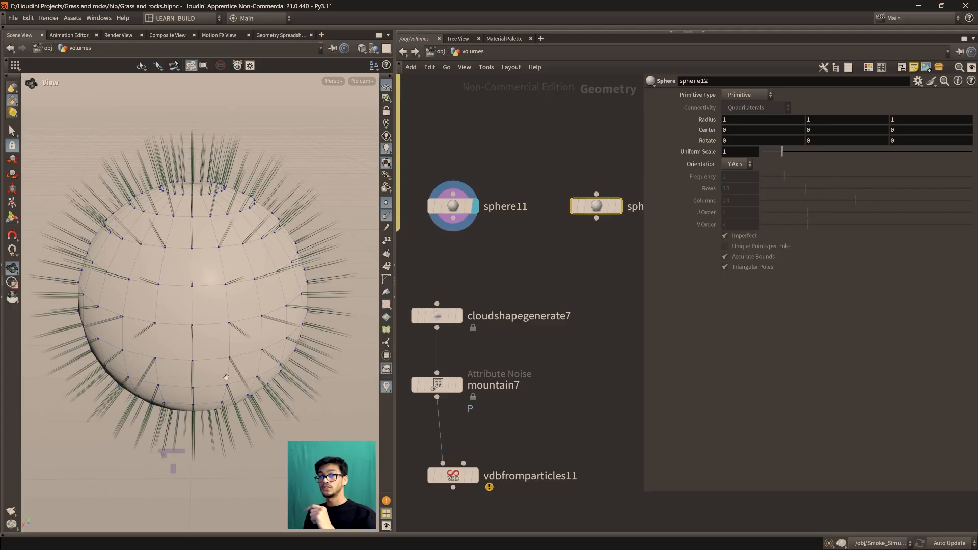
middle_drag(488, 274, 474, 293)
mouse_move(596, 220)
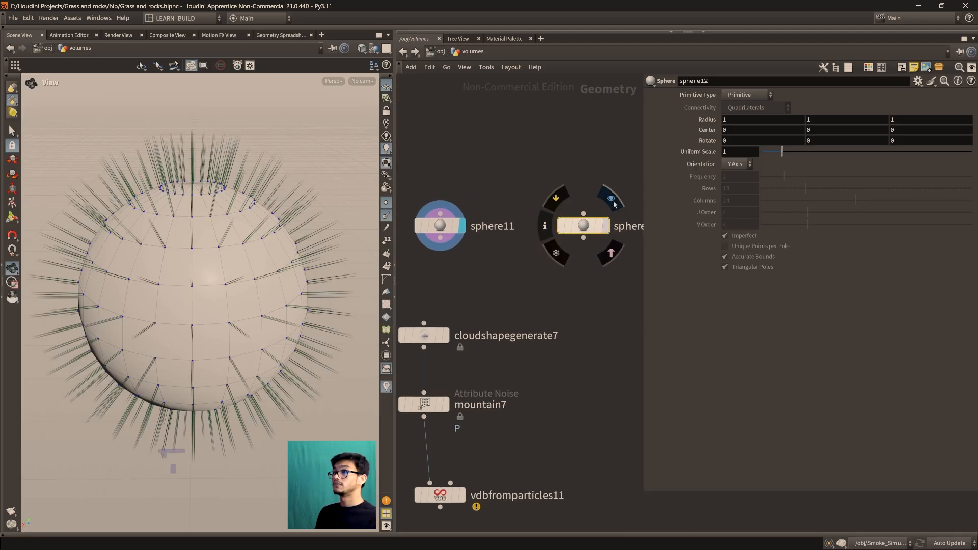
click(613, 199)
scroll(274, 327, down, 5)
drag(236, 334, 210, 338)
middle_drag(209, 338, 183, 368)
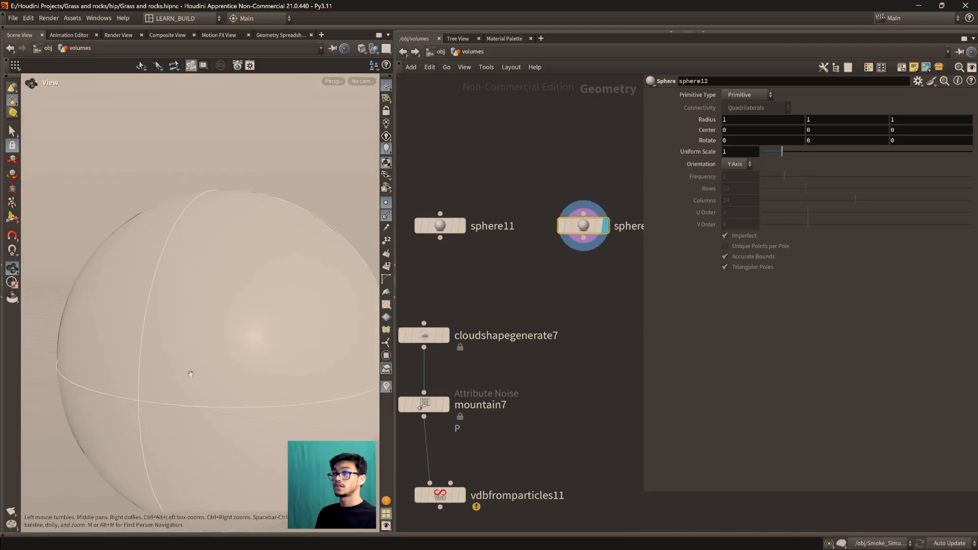
scroll(197, 366, down, 3)
drag(197, 366, 233, 376)
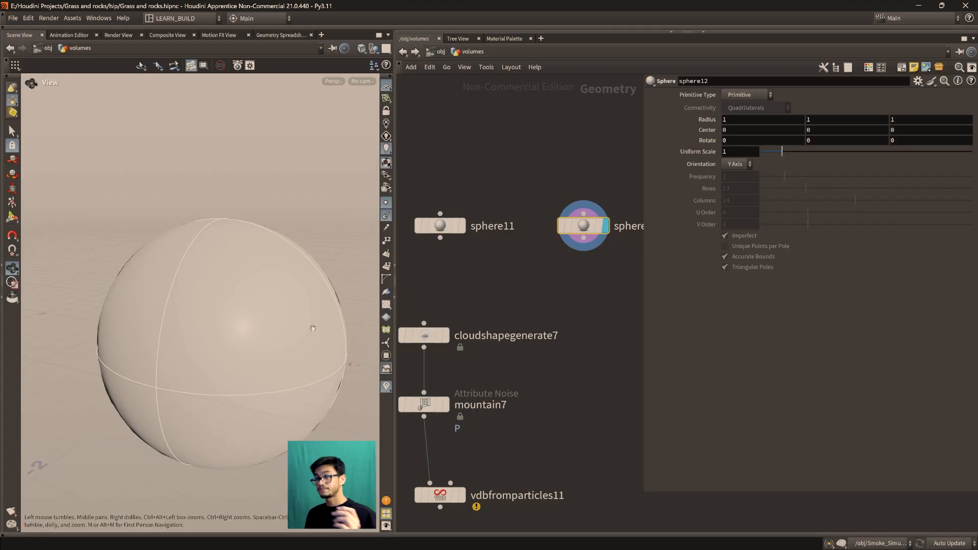
Switch the viewport shading to Wireframe and examine the single point at the centre of sphere12
click(362, 49)
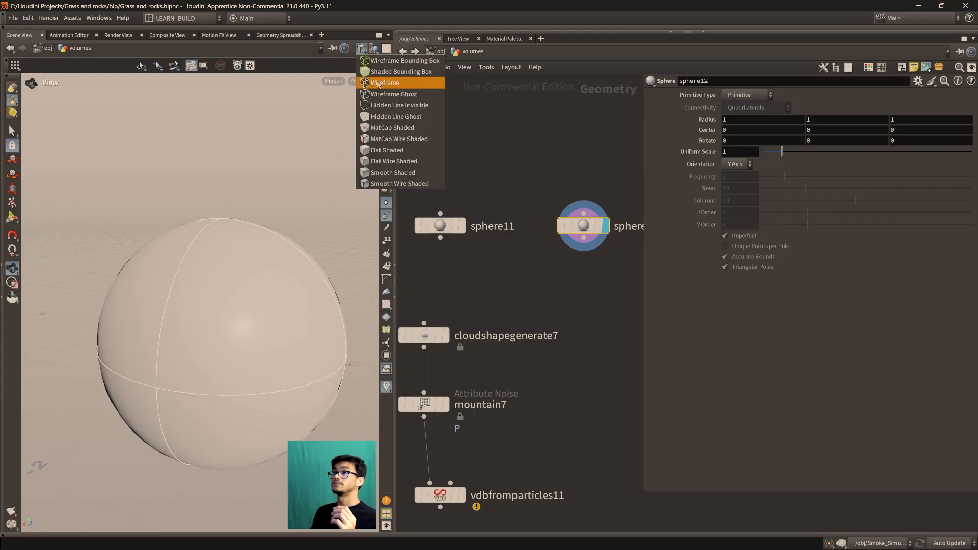
click(376, 83)
scroll(245, 313, up, 5)
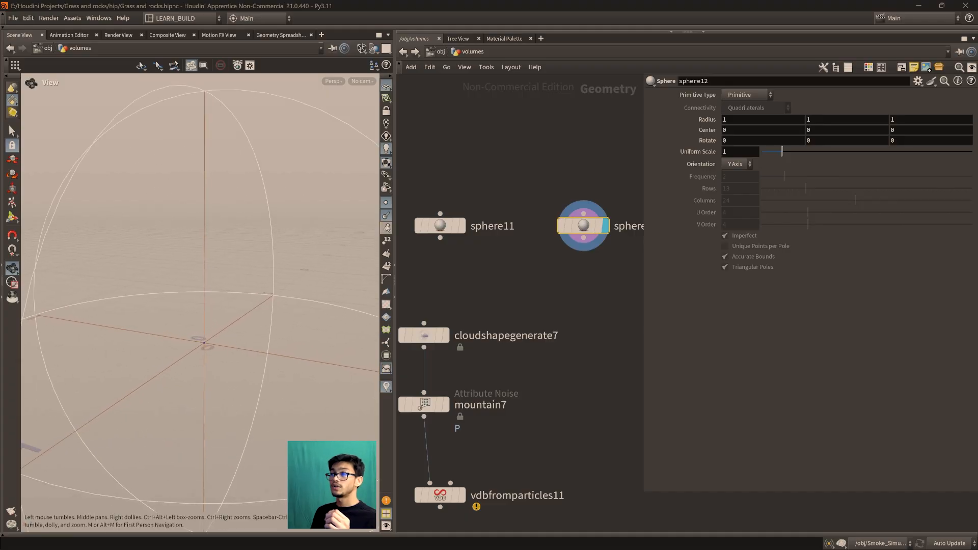
scroll(239, 383, down, 3)
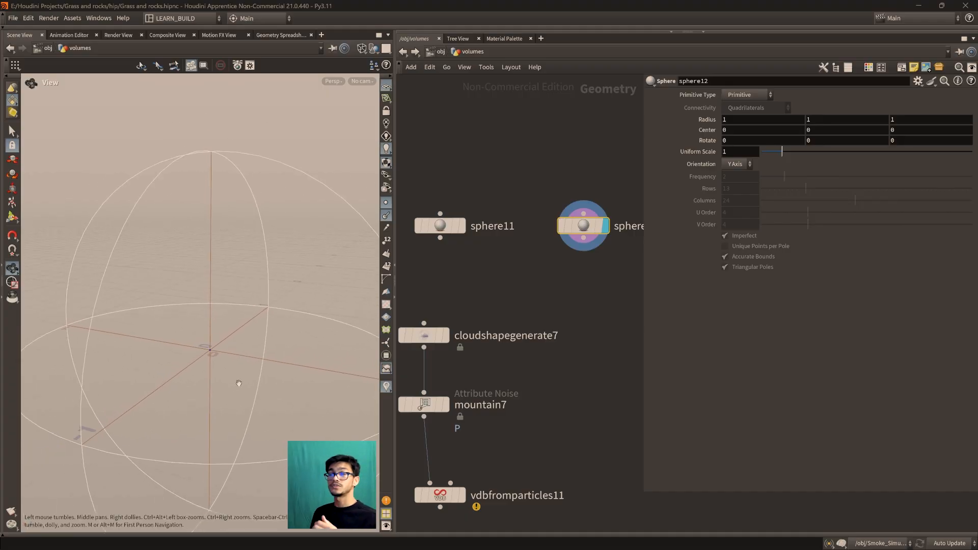
scroll(238, 383, down, 3)
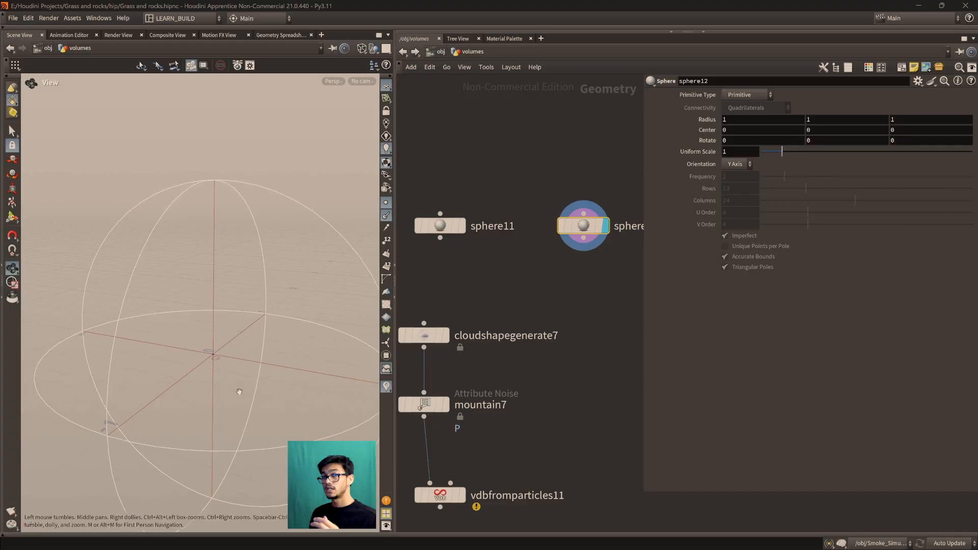
middle_drag(240, 391, 230, 374)
middle_drag(571, 293, 572, 262)
scroll(532, 351, down, 2)
scroll(542, 377, up, 2)
middle_drag(520, 384, 543, 400)
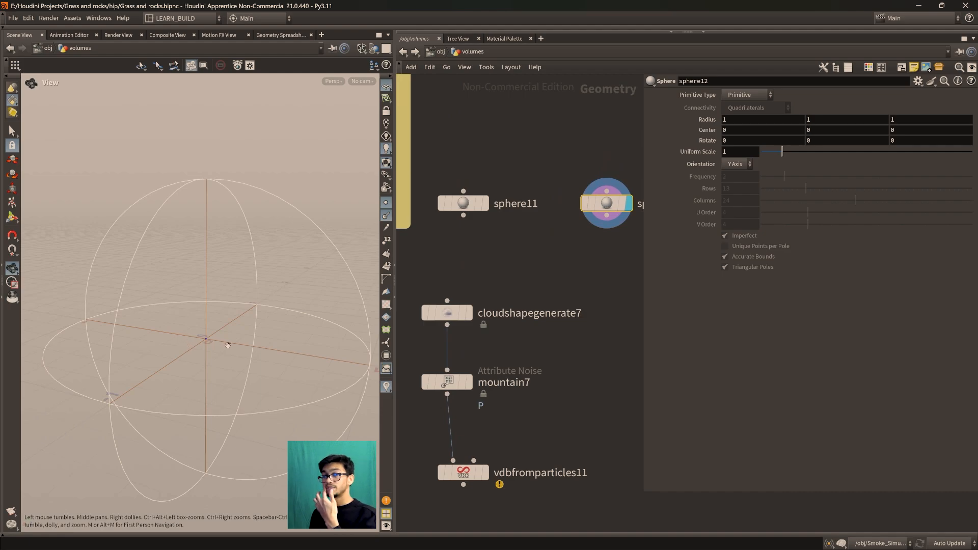
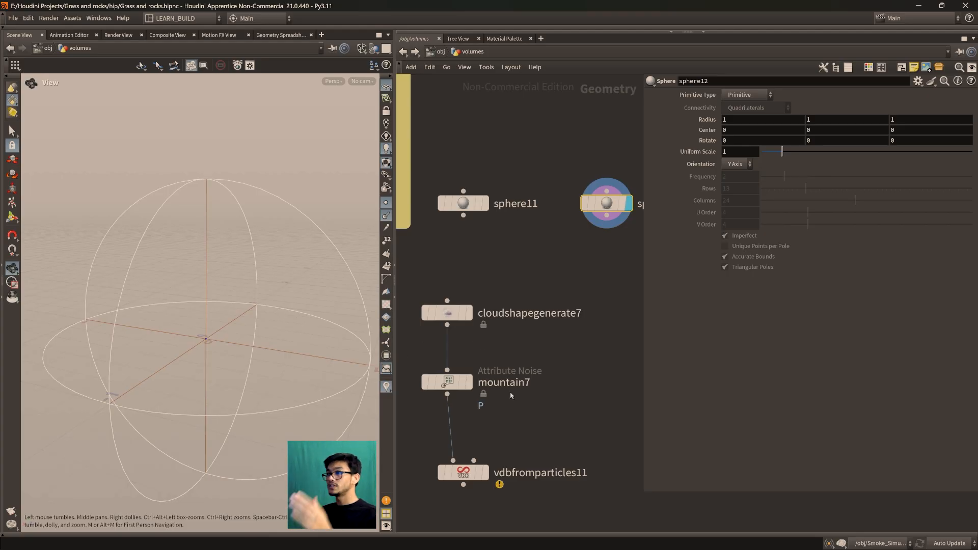
Review mountain7's Noise Along Vector setting and sphere11's parameters, and move the two spheres closer to the cloud network
middle_drag(531, 379, 565, 334)
click(483, 338)
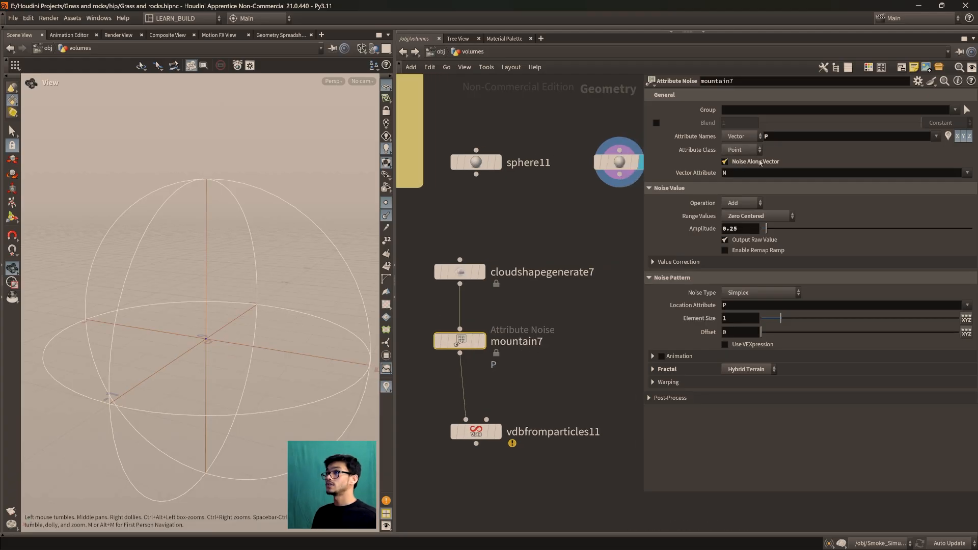
drag(467, 274, 467, 265)
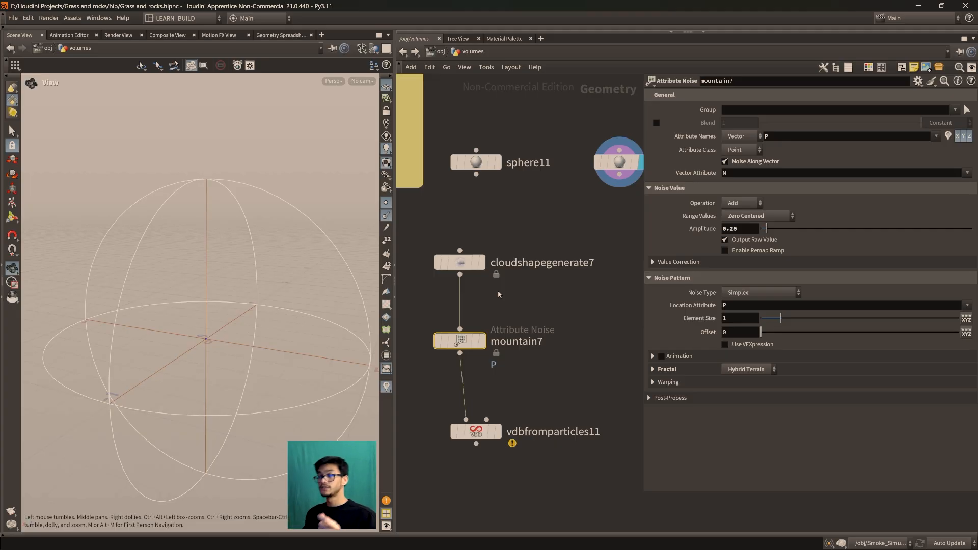
drag(618, 162, 590, 196)
drag(220, 327, 203, 353)
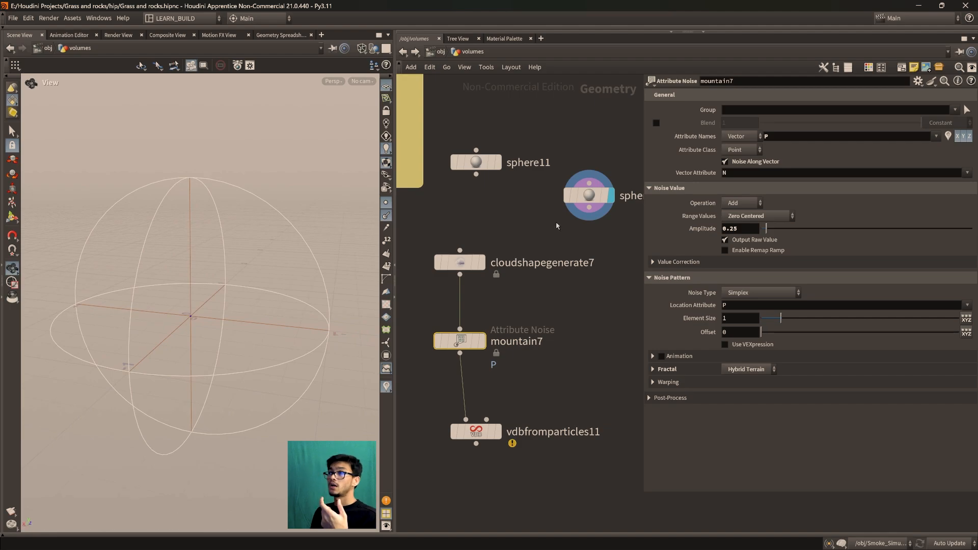
drag(477, 163, 478, 177)
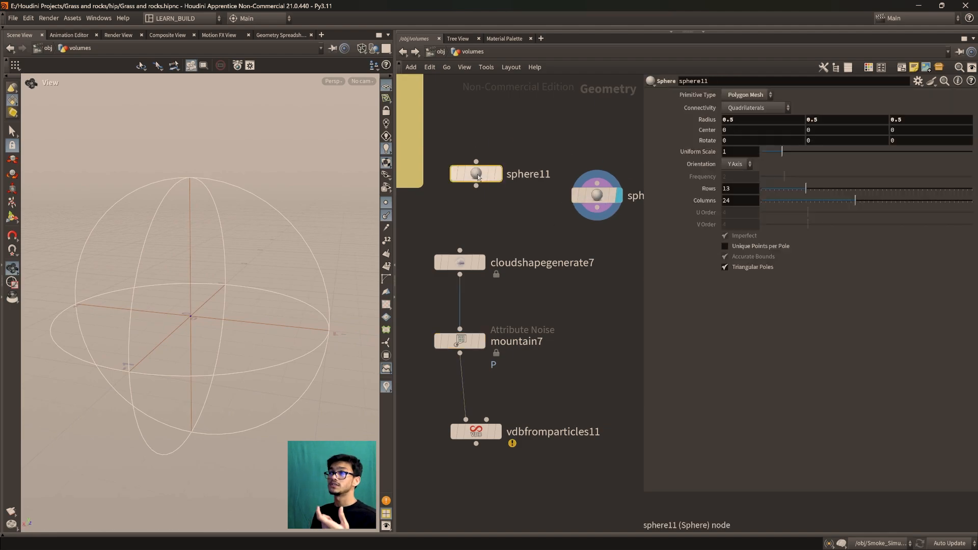
drag(597, 196, 586, 196)
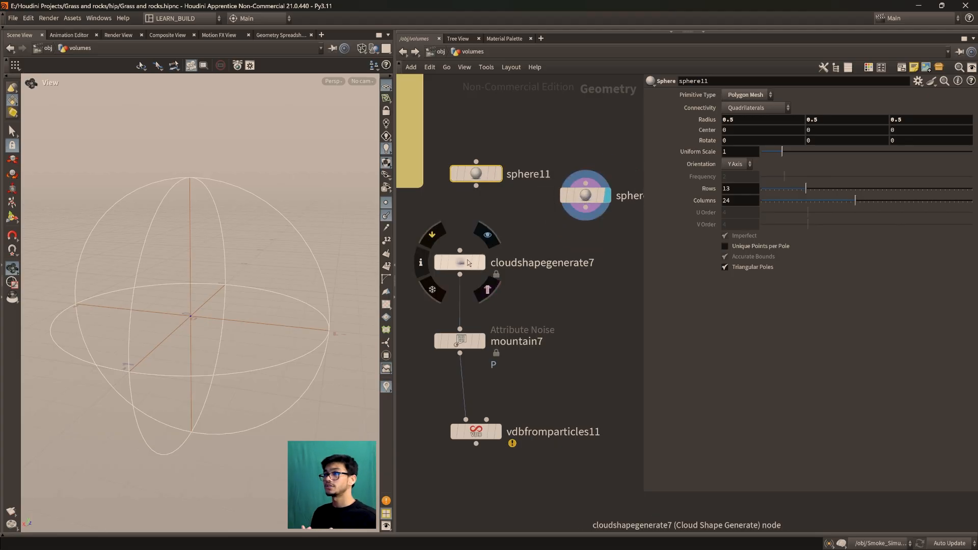
Display cloudshapegenerate7 and then mountain7, switch the viewport from wireframe to shaded with wires, and show mountain7's noise parameters
click(486, 234)
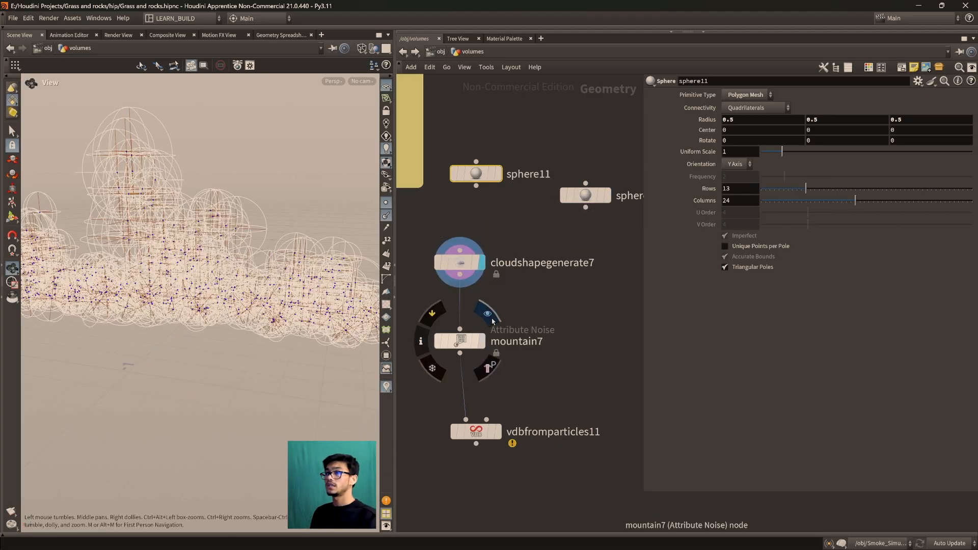
click(487, 312)
click(361, 48)
click(399, 183)
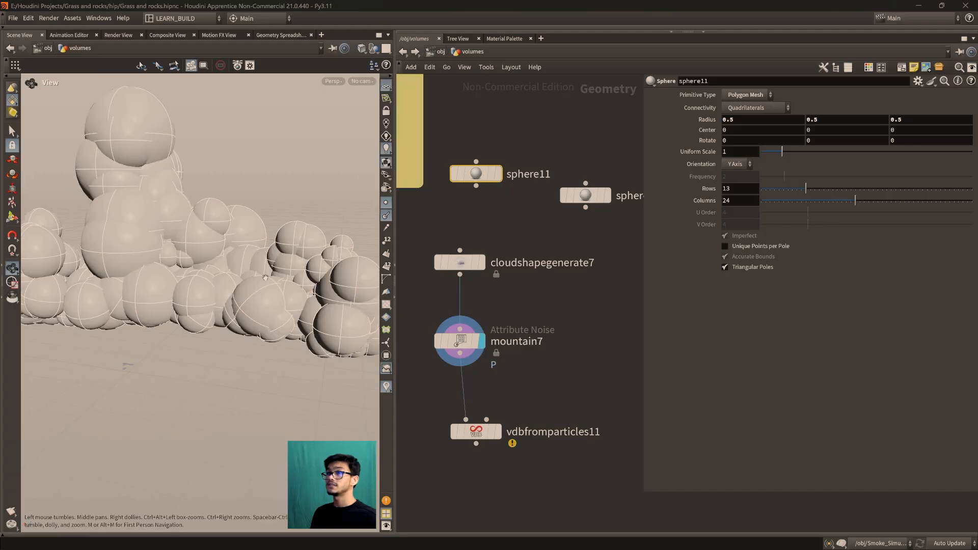
click(459, 340)
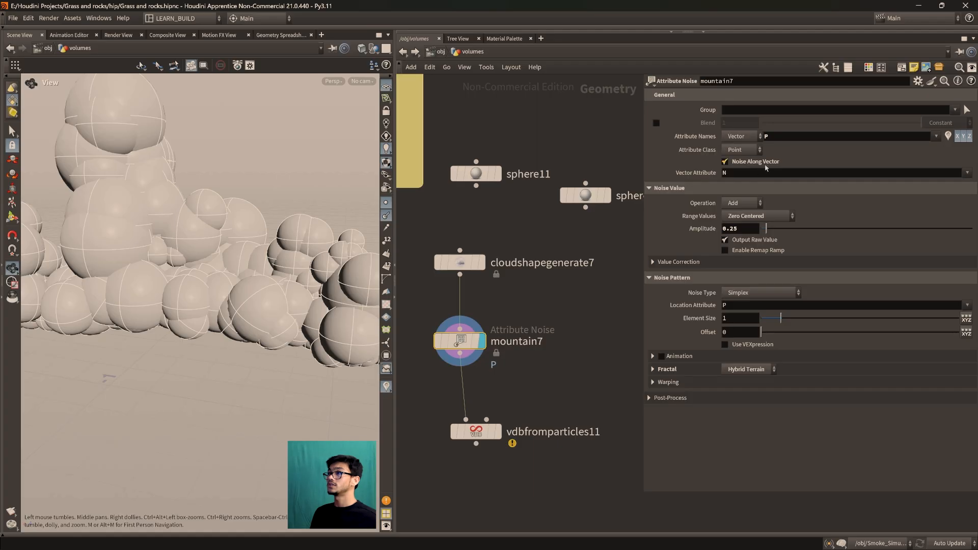
Display the primitive sphere sphere12 and examine its shaded surface
mouse_move(596, 198)
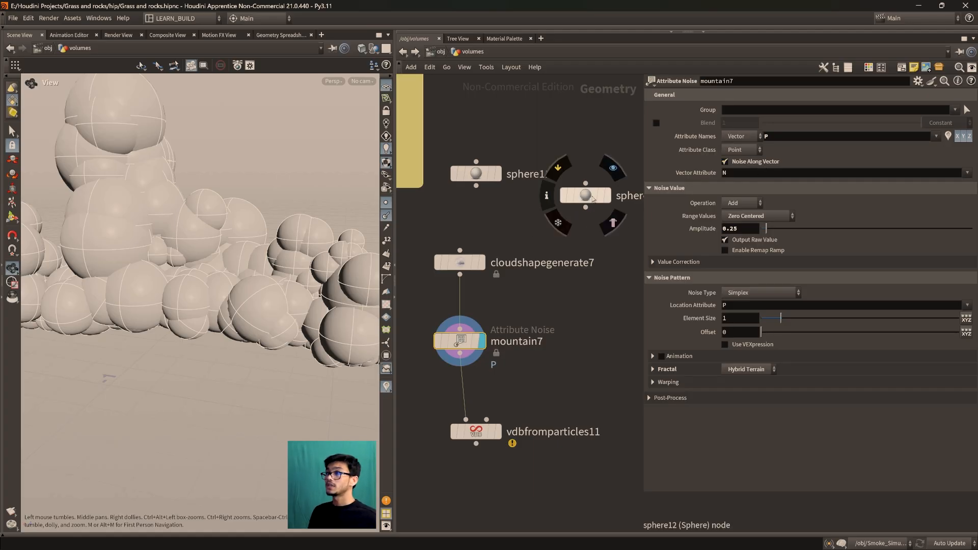
mouse_move(597, 198)
mouse_down()
mouse_move(580, 227)
mouse_move(592, 212)
mouse_up()
click(599, 216)
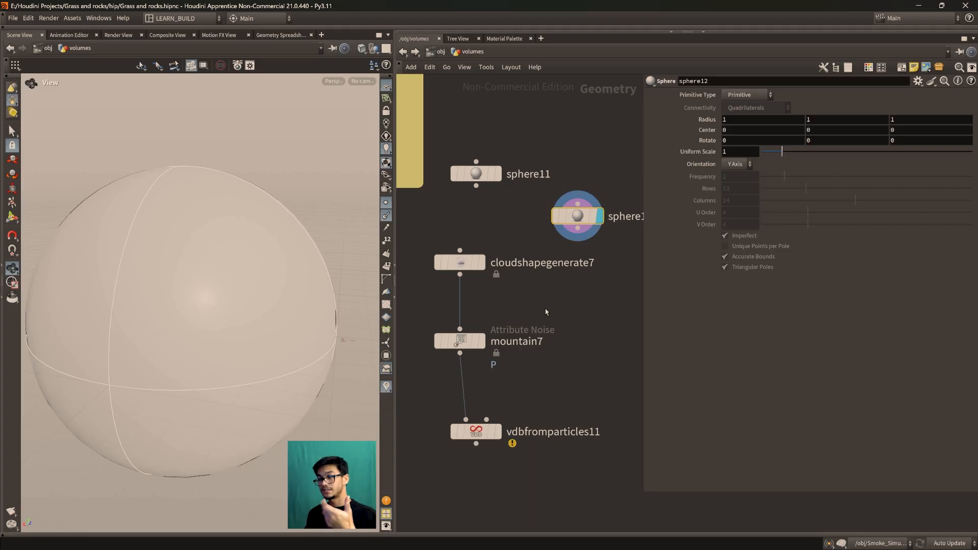
drag(587, 221, 588, 220)
Try turning off Noise Along Vector on mountain7
click(459, 340)
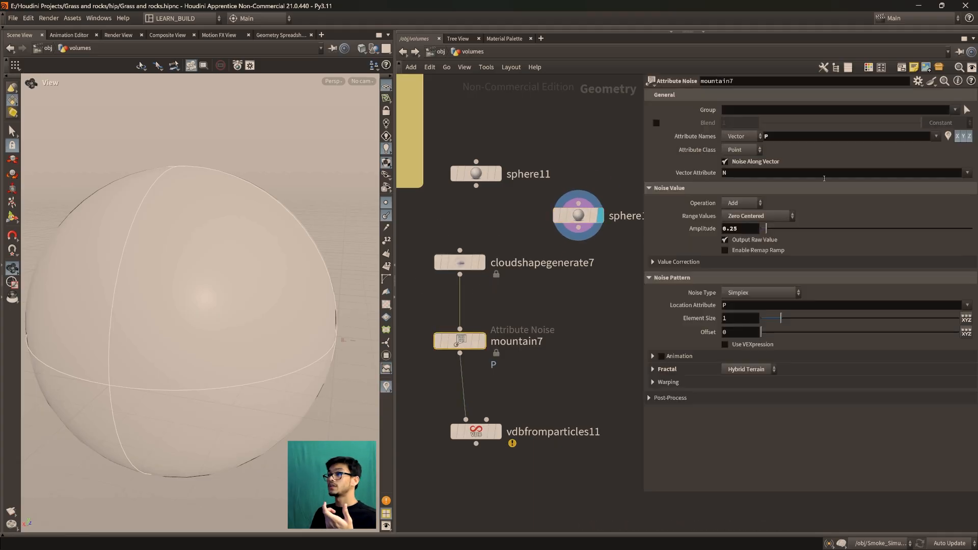
click(737, 162)
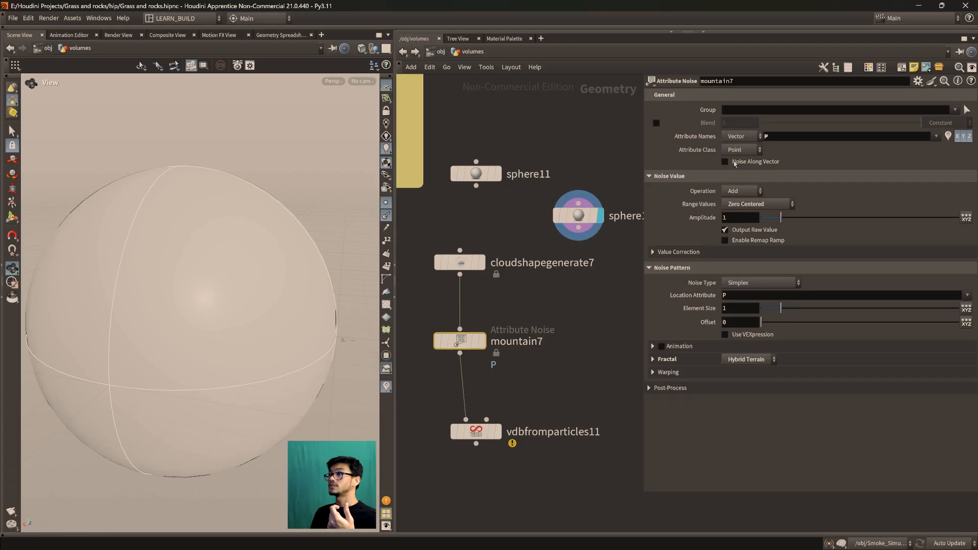
click(735, 161)
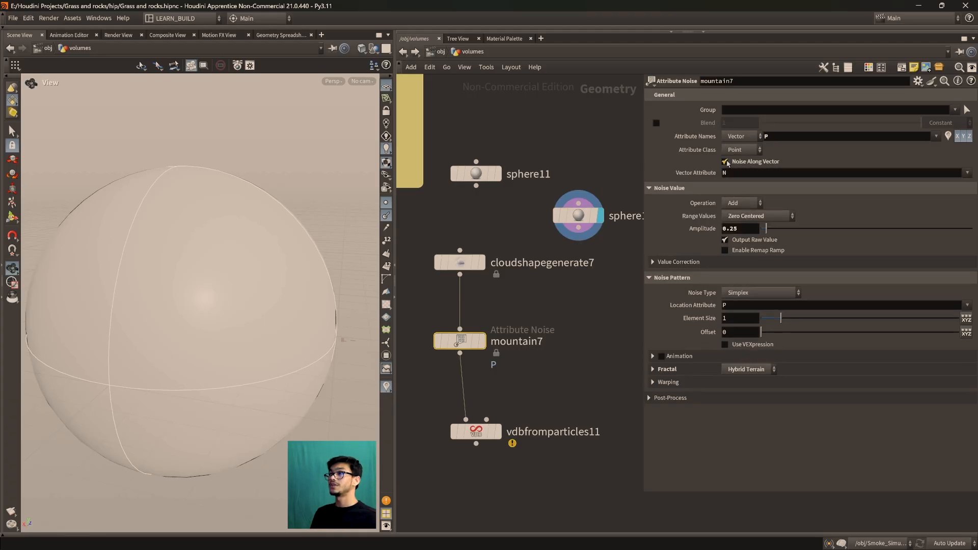
click(725, 162)
drag(460, 341, 468, 344)
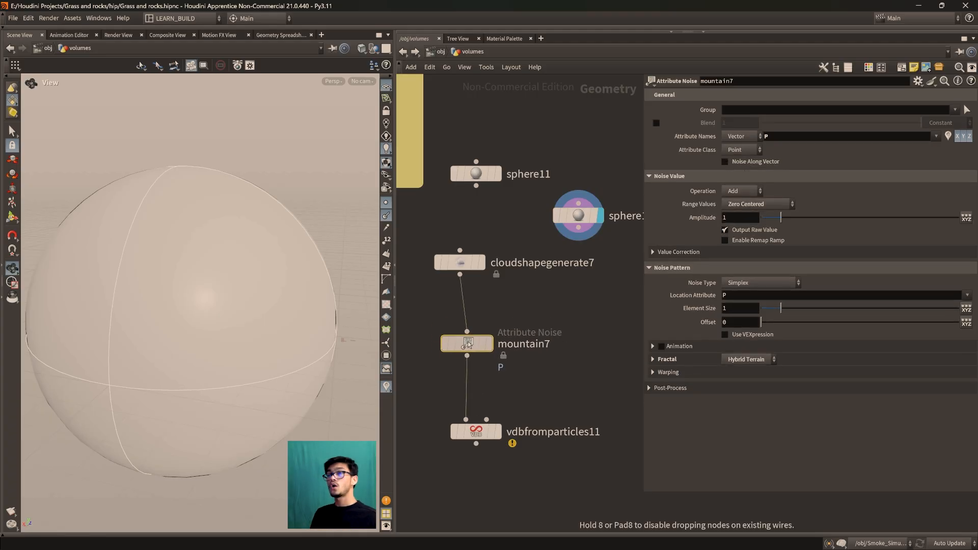
Display mountain7 instead of sphere12 and examine the cloud spheres from above
scroll(479, 349, down, 5)
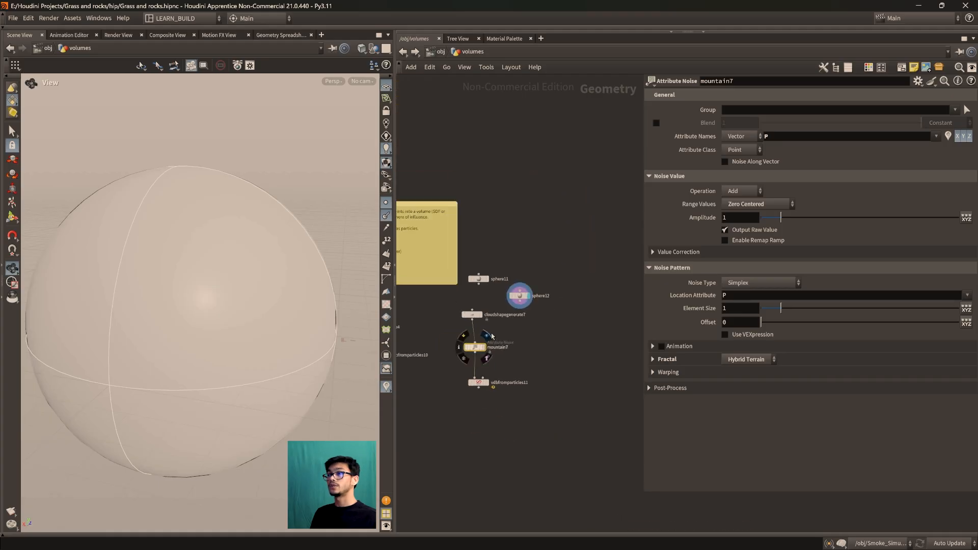
click(487, 335)
scroll(229, 234, down, 4)
drag(235, 227, 196, 280)
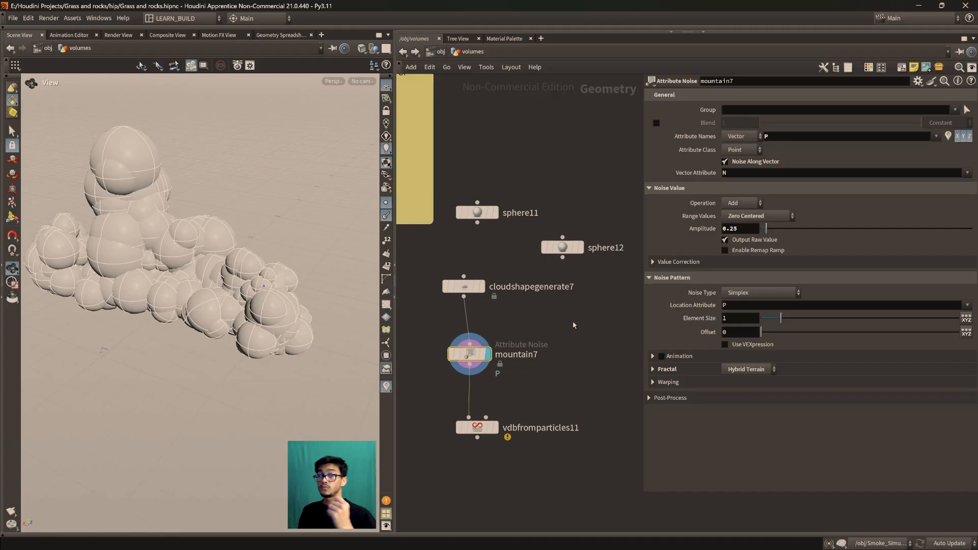
drag(564, 248, 559, 247)
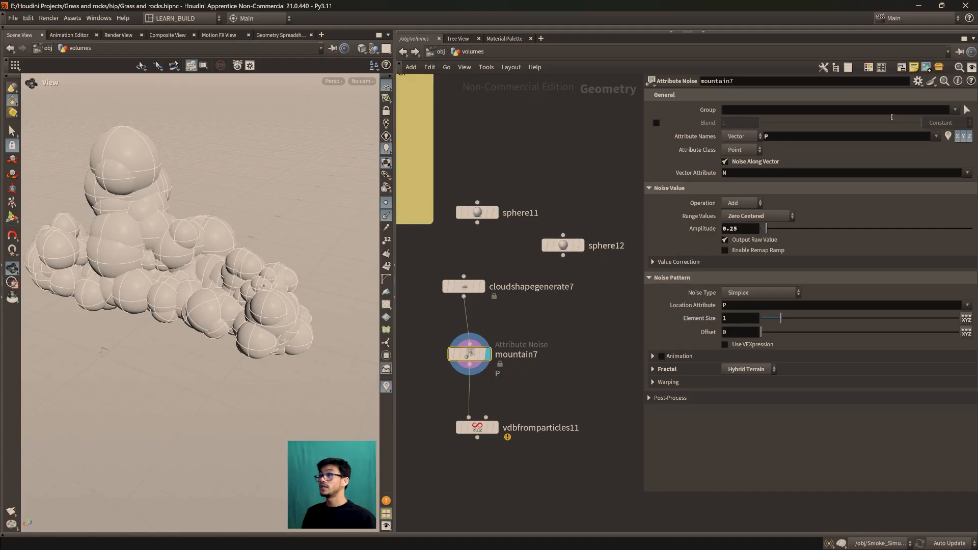
drag(469, 353, 477, 354)
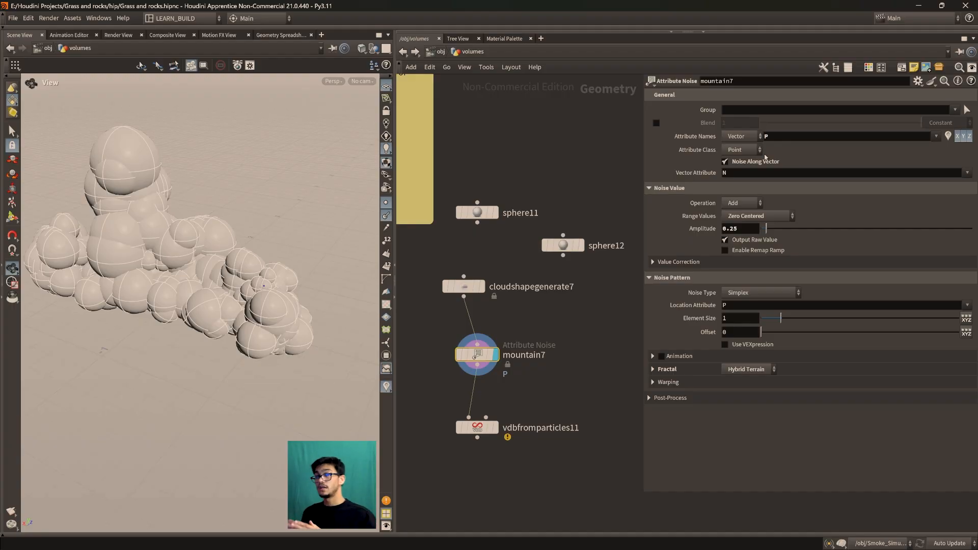
scroll(557, 255, up, 2)
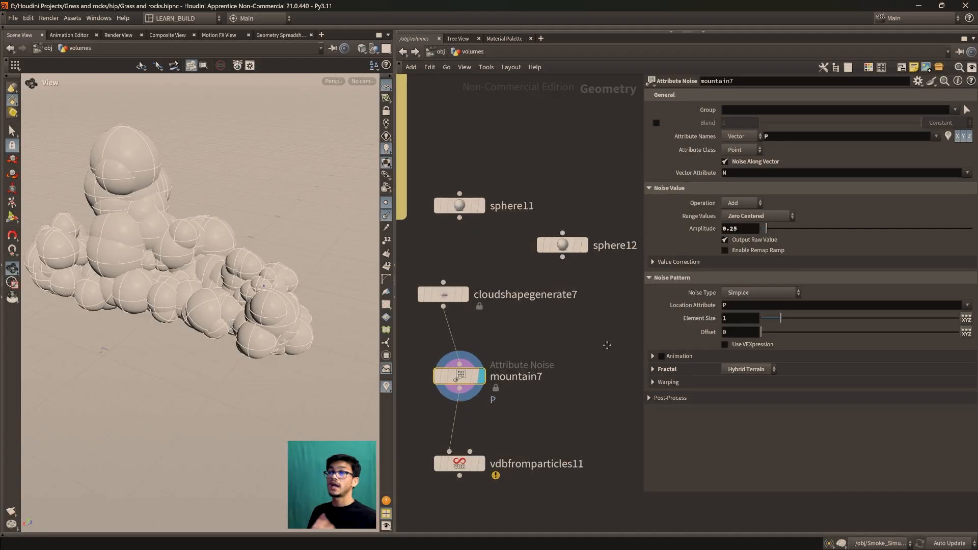
scroll(581, 344, down, 1)
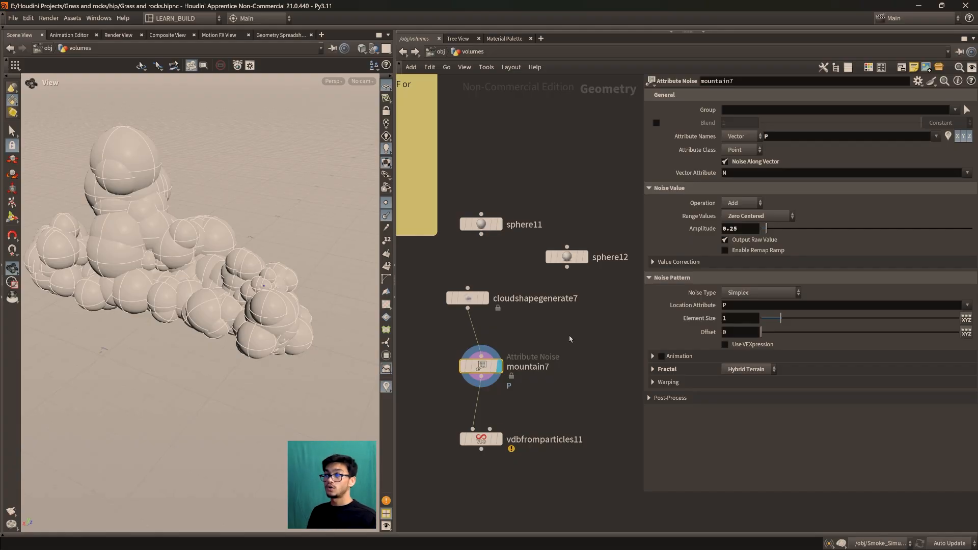
middle_drag(570, 337, 567, 331)
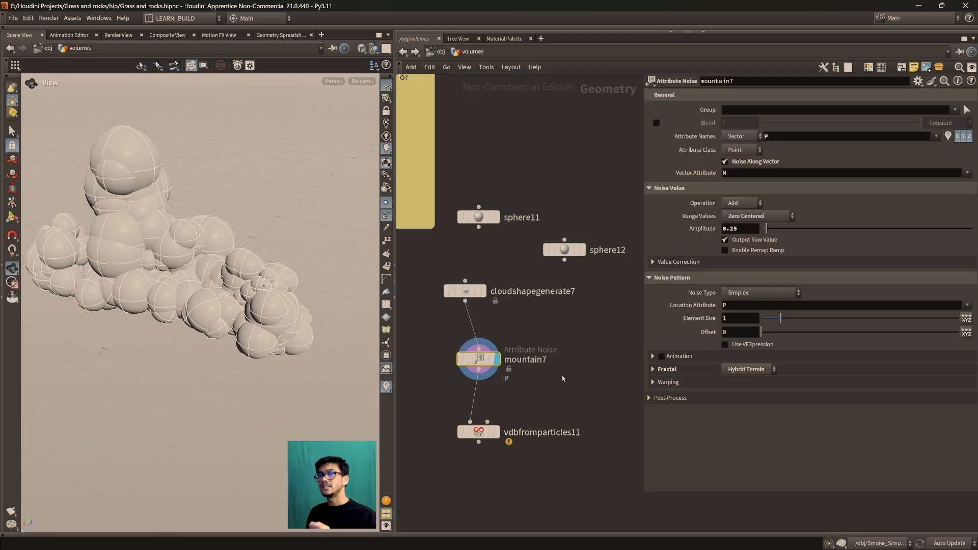
drag(479, 360, 479, 368)
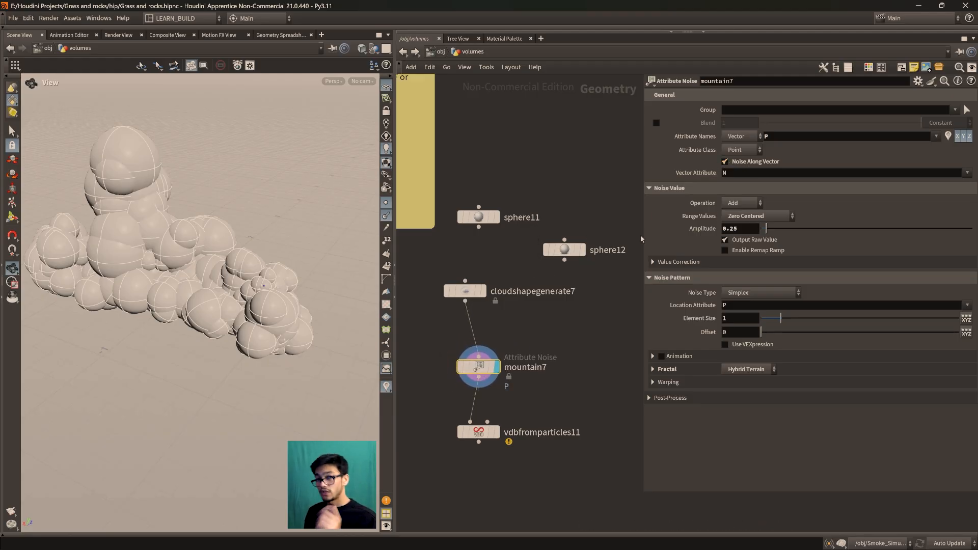
Turn off Noise Along Vector on mountain7 and examine how the cloud spheres are displaced
click(741, 162)
scroll(246, 339, down, 2)
drag(245, 339, 228, 326)
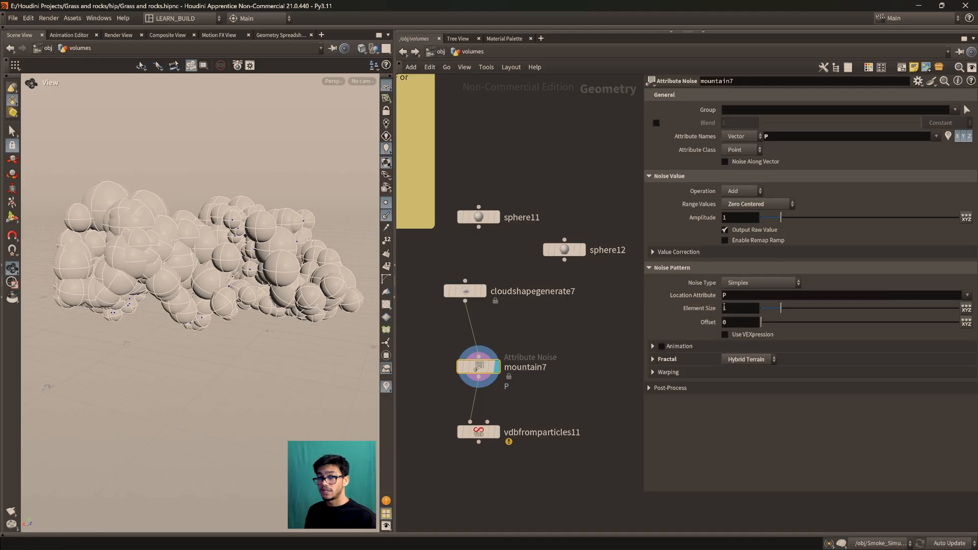
Test higher noise amplitudes on mountain7 and settle the Amplitude at 0.34
drag(780, 218, 847, 219)
drag(238, 265, 203, 229)
scroll(244, 230, down, 4)
drag(848, 218, 776, 255)
scroll(185, 336, up, 5)
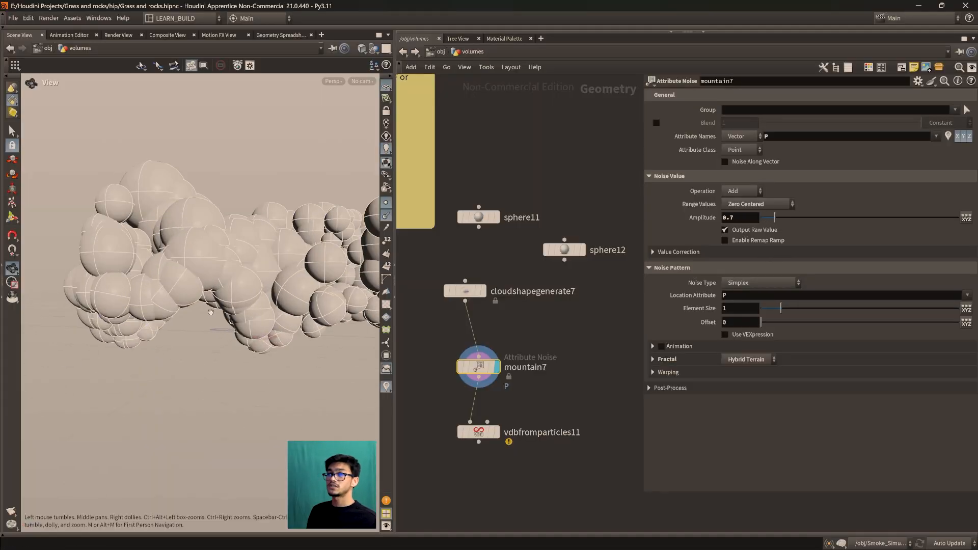
scroll(185, 336, down, 5)
drag(774, 224, 769, 232)
drag(209, 301, 189, 338)
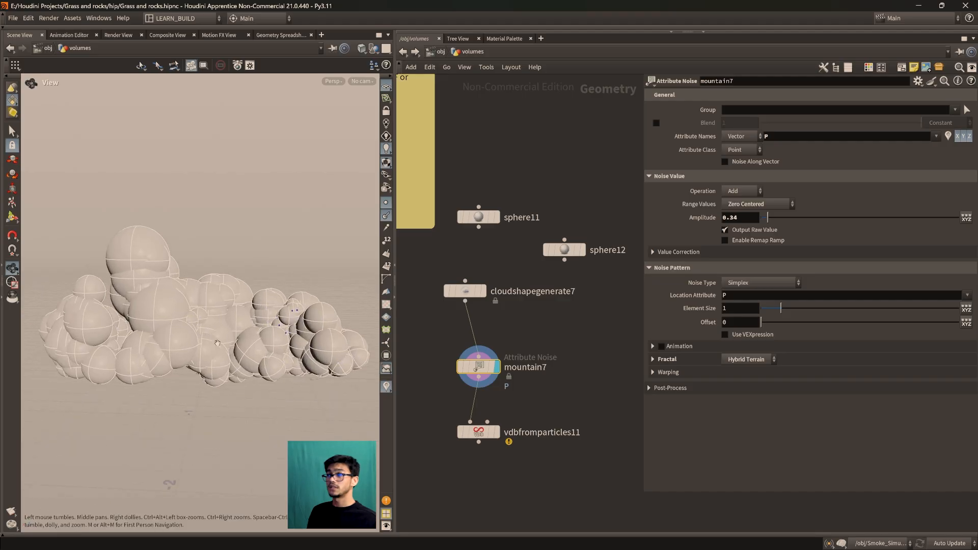
scroll(189, 336, up, 3)
Insert a Flatten node between mountain7 and vdbfromparticles11 and display its result
drag(468, 373, 468, 352)
drag(476, 433, 442, 472)
key(Tab)
text(latt)
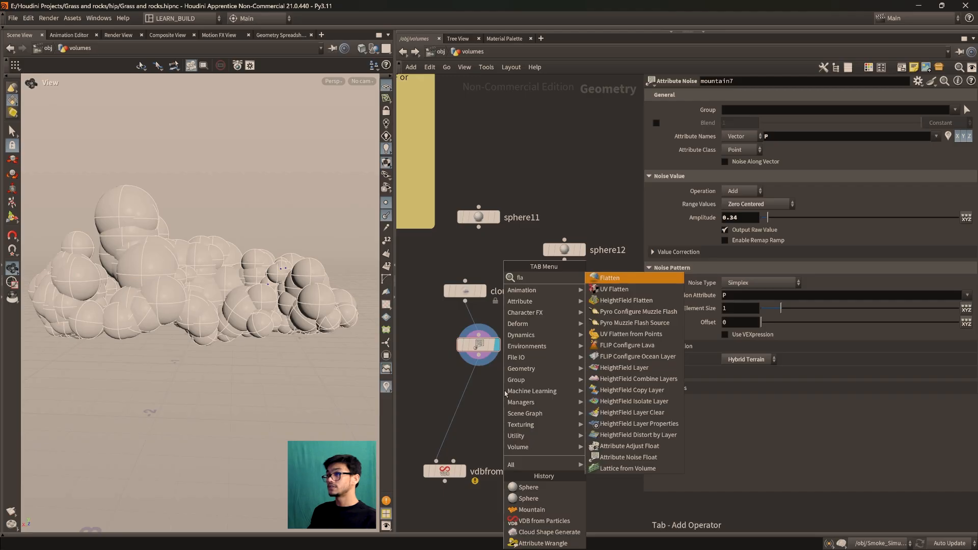
key(Return)
click(465, 397)
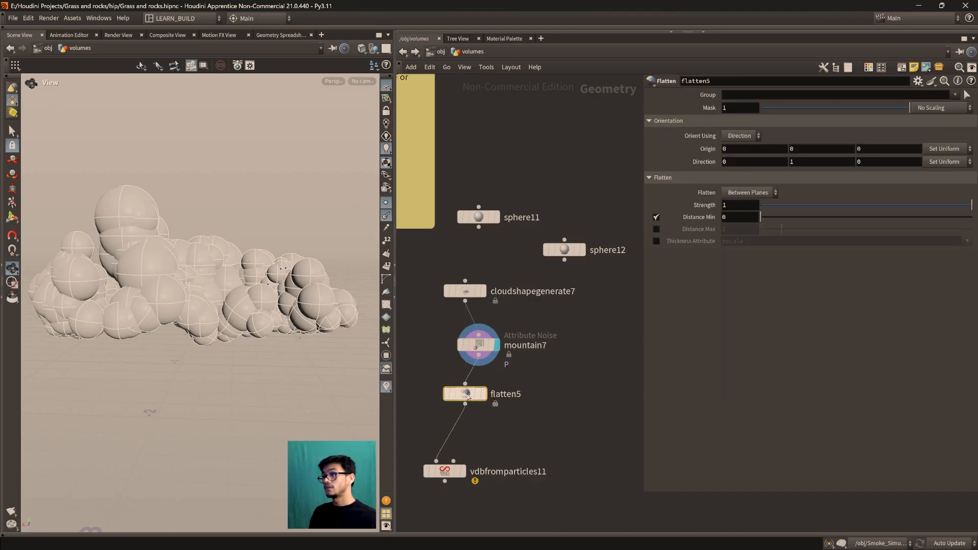
drag(295, 344, 252, 363)
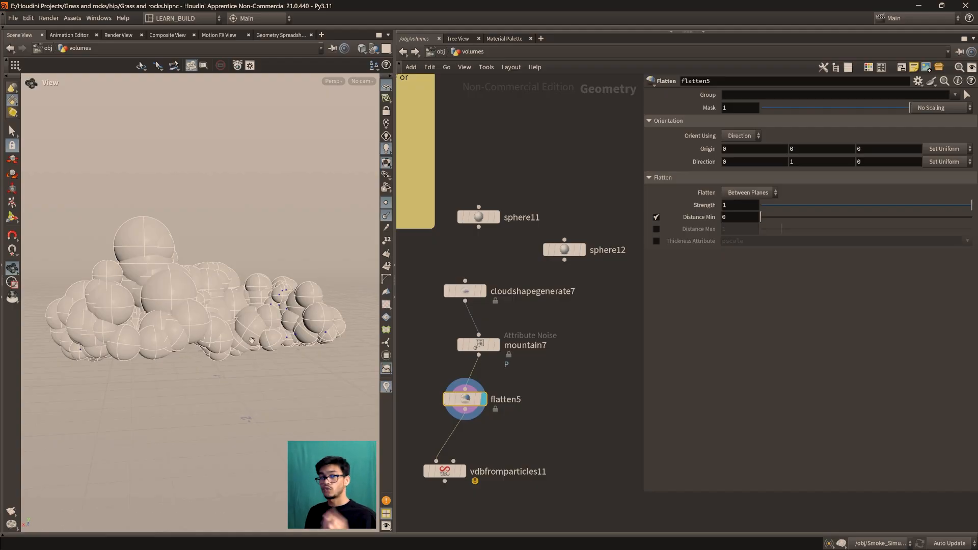
Set the Flatten node's Distance Min to 0.24 to flatten the underside of the cloud
mouse_move(767, 218)
mouse_down()
mouse_move(788, 216)
mouse_move(764, 218)
mouse_move(782, 226)
mouse_move(768, 232)
mouse_up()
drag(270, 257, 242, 237)
scroll(242, 238, up, 3)
middle_drag(247, 249, 260, 164)
drag(776, 219, 766, 222)
drag(285, 240, 202, 318)
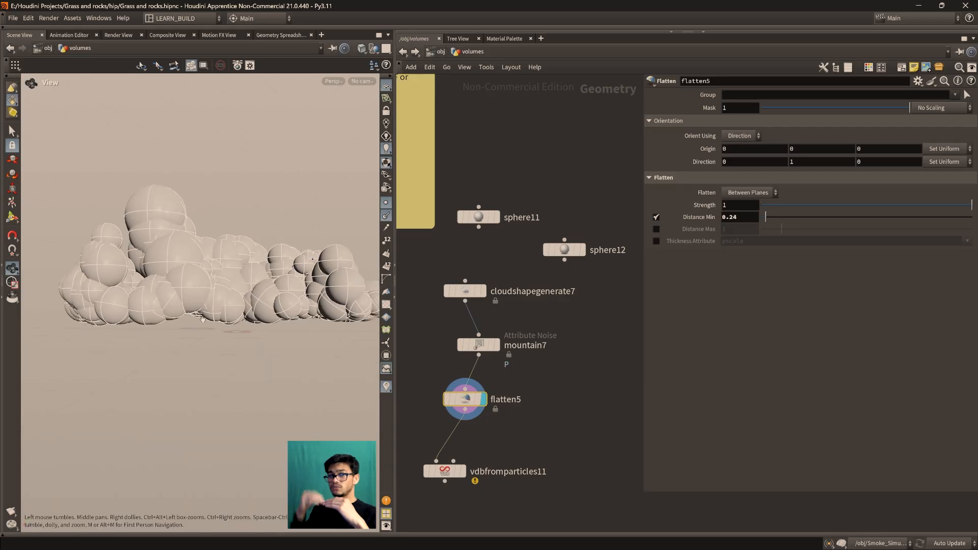
drag(186, 363, 202, 355)
Display vdbfromparticles11 and examine the resulting cloud volume
middle_drag(547, 434, 562, 355)
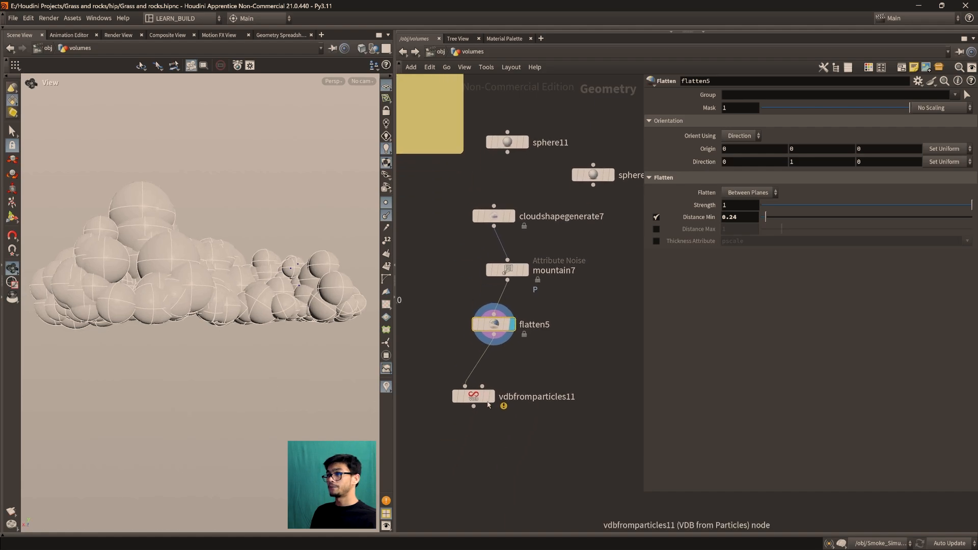
click(486, 393)
scroll(513, 419, up, 2)
middle_drag(513, 418, 523, 416)
scroll(523, 415, down, 3)
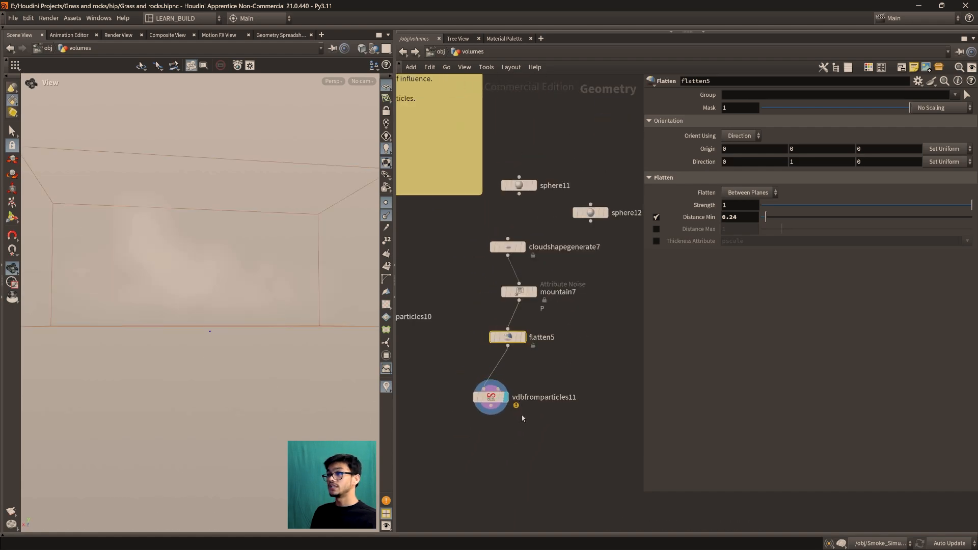
drag(186, 280, 233, 341)
middle_drag(535, 440, 517, 407)
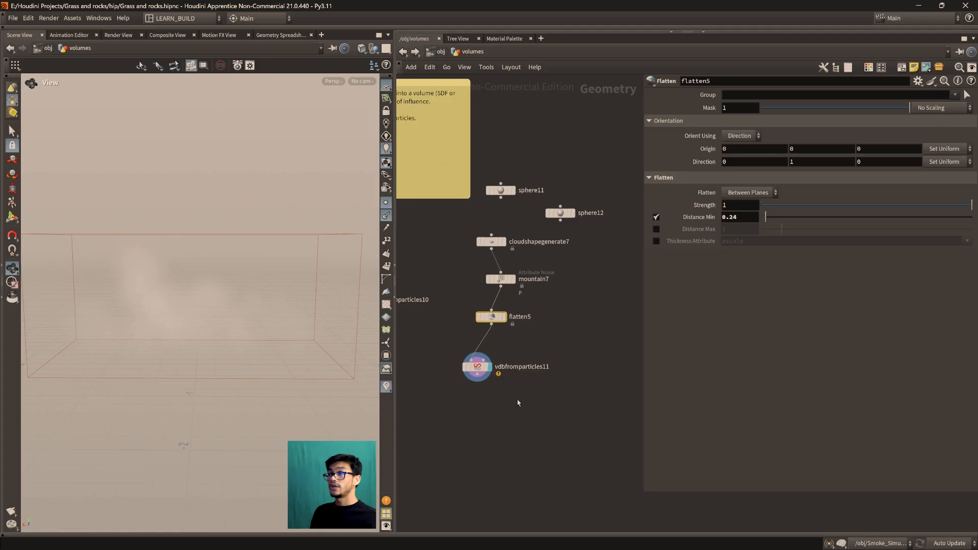
Add a Volume Visualization node below vdbfromparticles11, connect it to that node's output and display it
key(Tab)
text(volu)
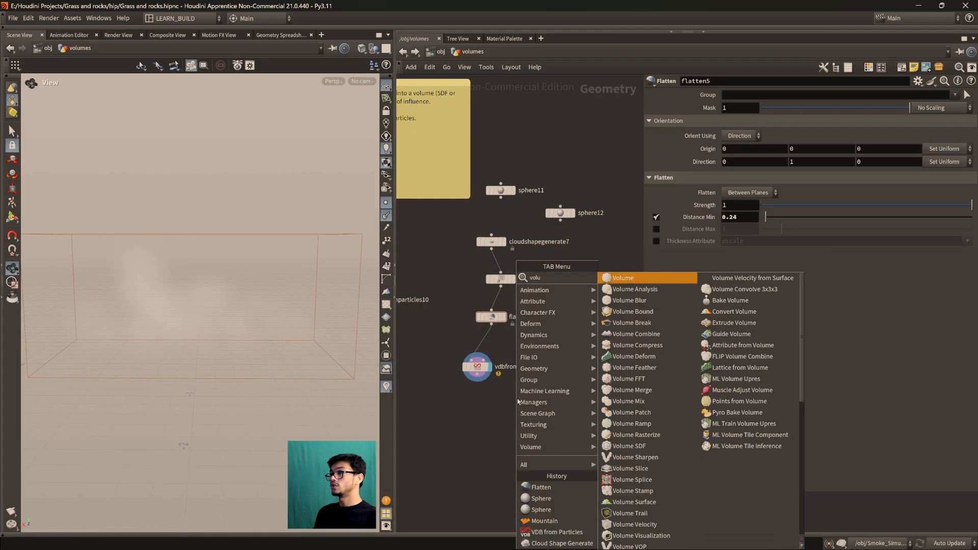
text(mevi)
key(Return)
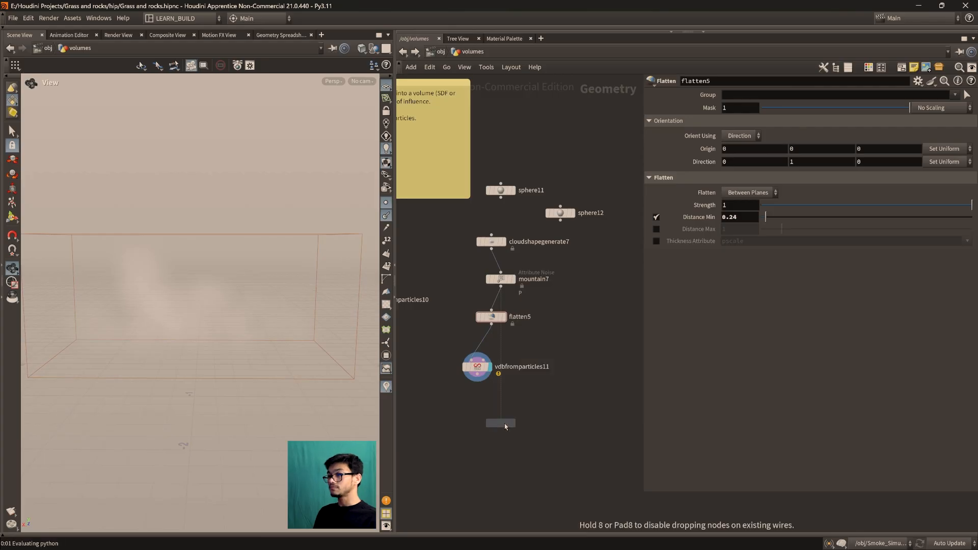
click(503, 425)
drag(474, 378, 501, 417)
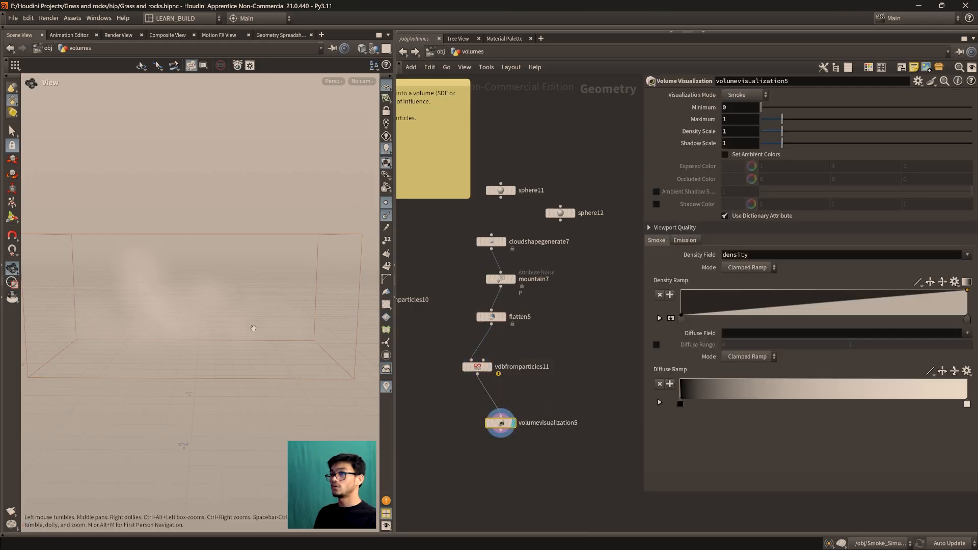
Set the Volume Visualization node's Density Scale to 50 to make the cloud more opaque
drag(502, 425, 510, 428)
drag(788, 133, 972, 133)
drag(213, 324, 263, 345)
middle_drag(734, 129, 968, 142)
middle_drag(206, 146, 206, 146)
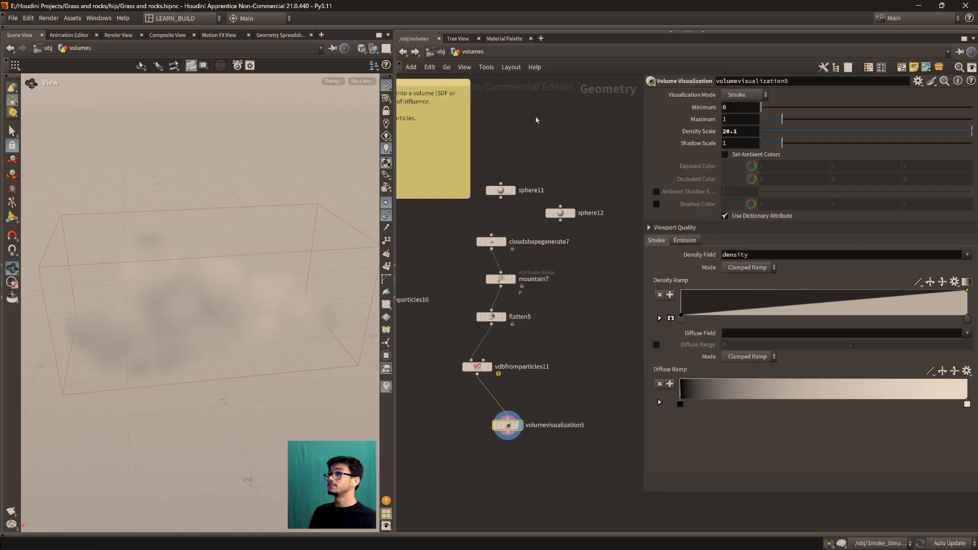
drag(735, 131, 713, 131)
text(50)
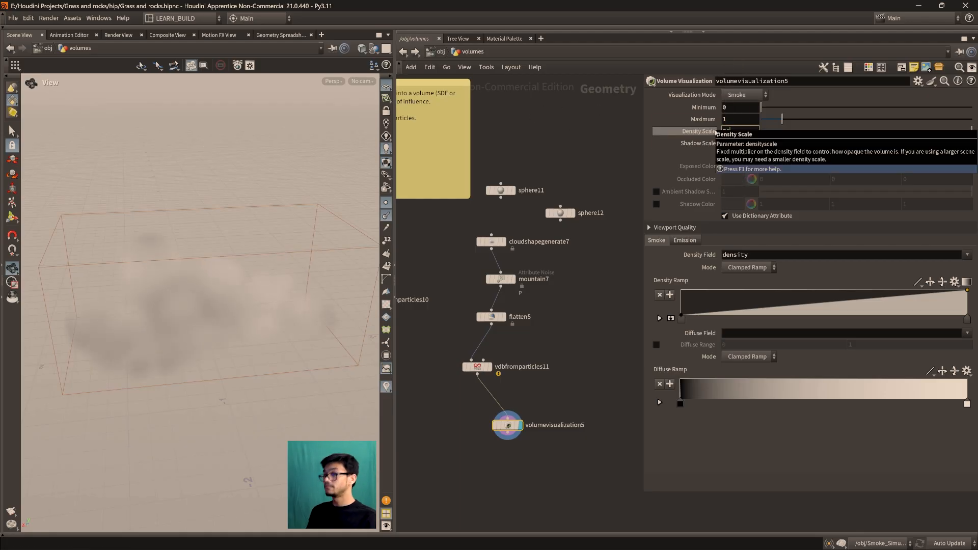
key(Return)
scroll(214, 320, up, 2)
drag(215, 321, 244, 299)
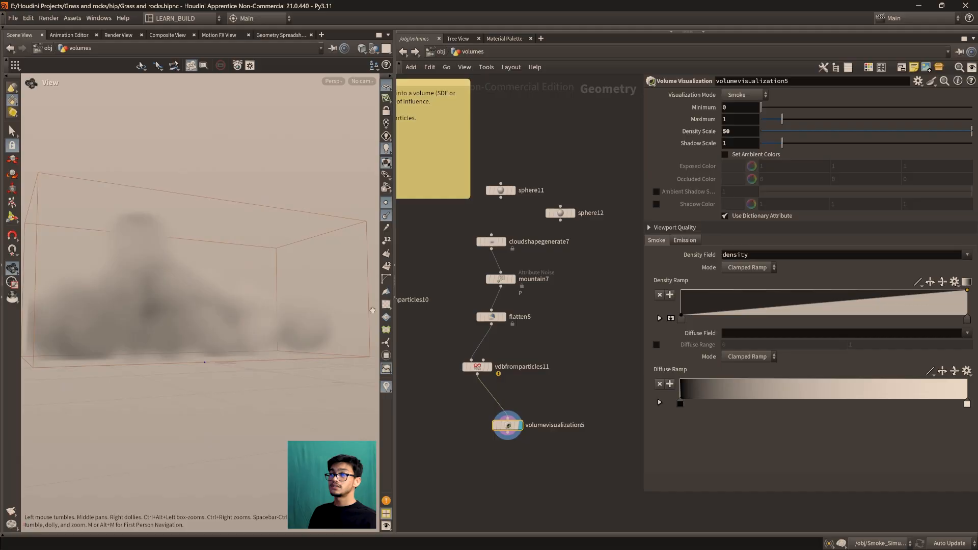
Widen the viewport pane and examine the cloud volume from several angles
drag(395, 301, 171, 314)
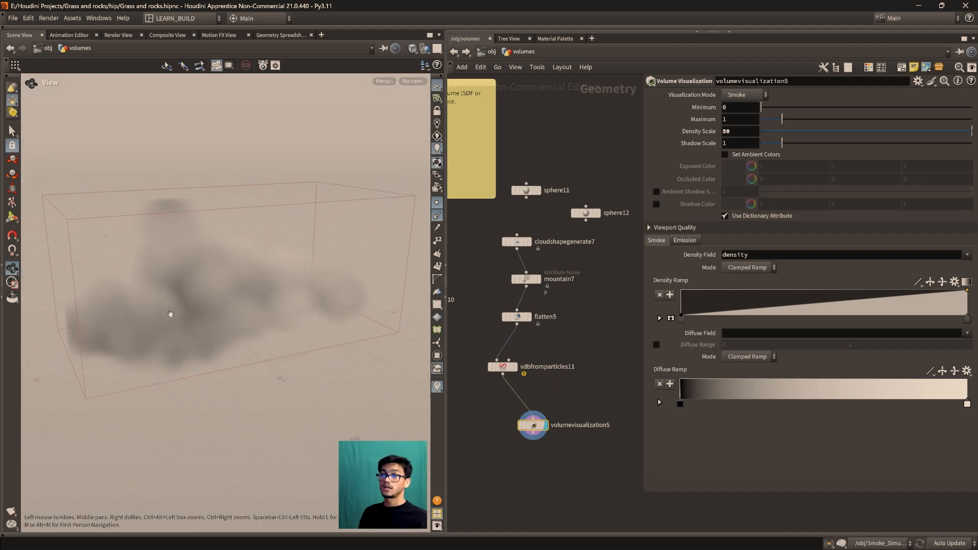
drag(251, 351, 227, 360)
drag(211, 315, 244, 331)
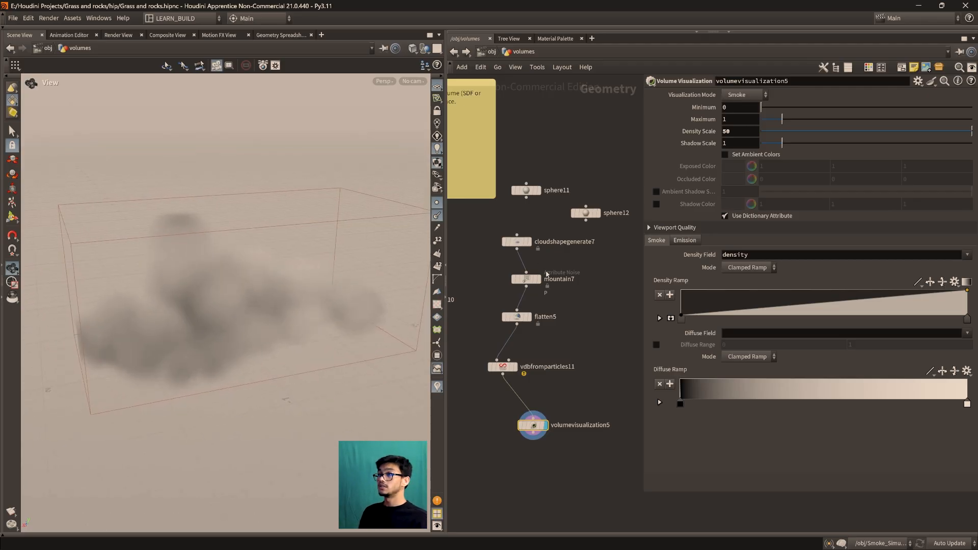
drag(147, 303, 215, 342)
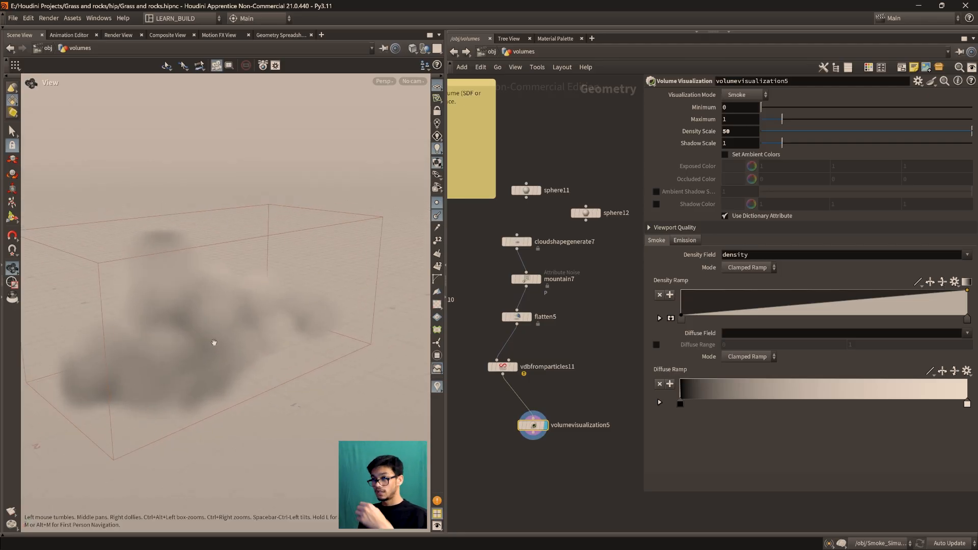
drag(538, 427, 546, 428)
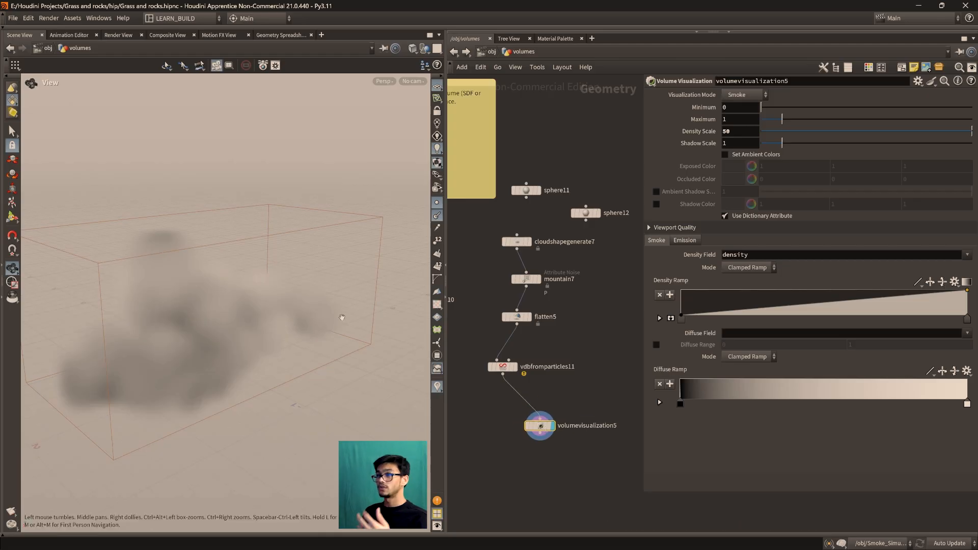
drag(383, 338, 239, 337)
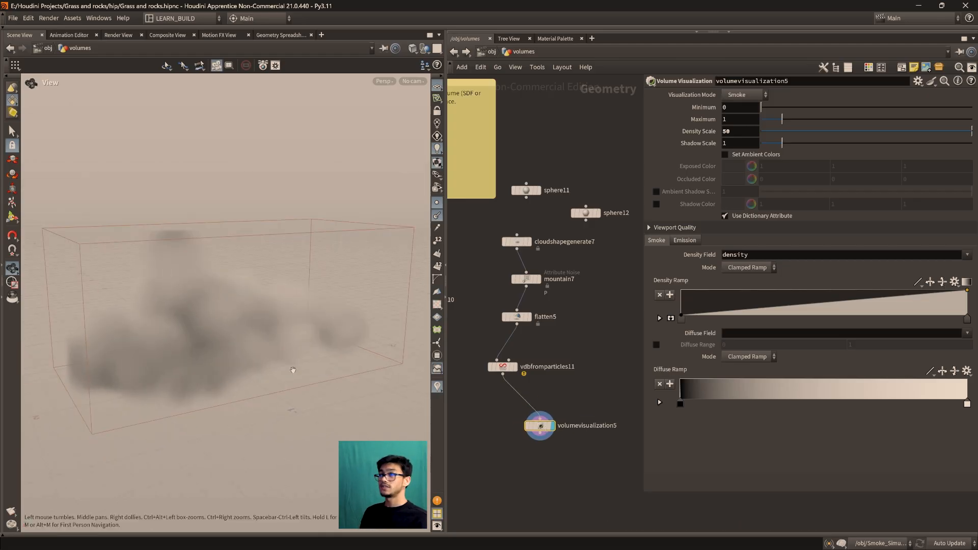
Insert a Cloud Adjust Density Profile node between vdbfromparticles11 and volumevisualization5
drag(502, 367, 507, 360)
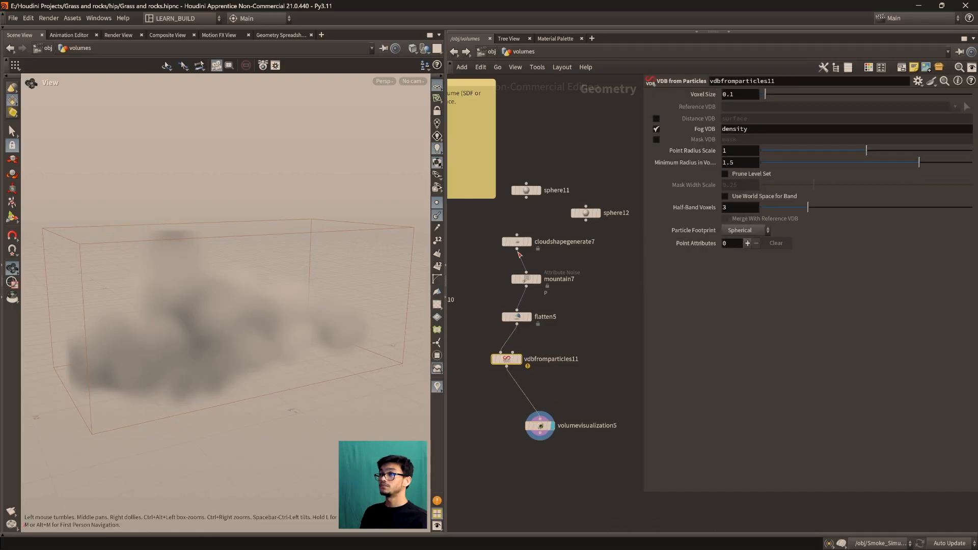
drag(506, 359, 511, 352)
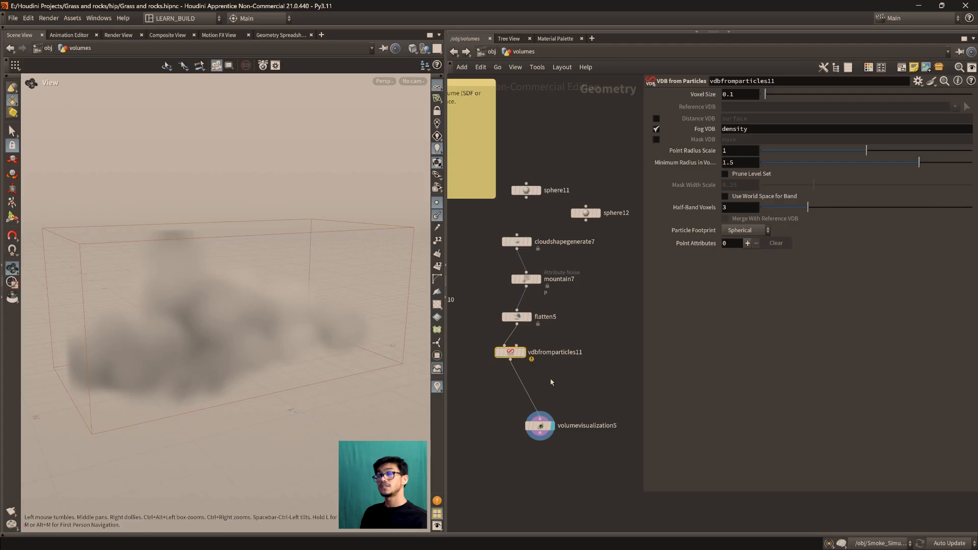
key(Tab)
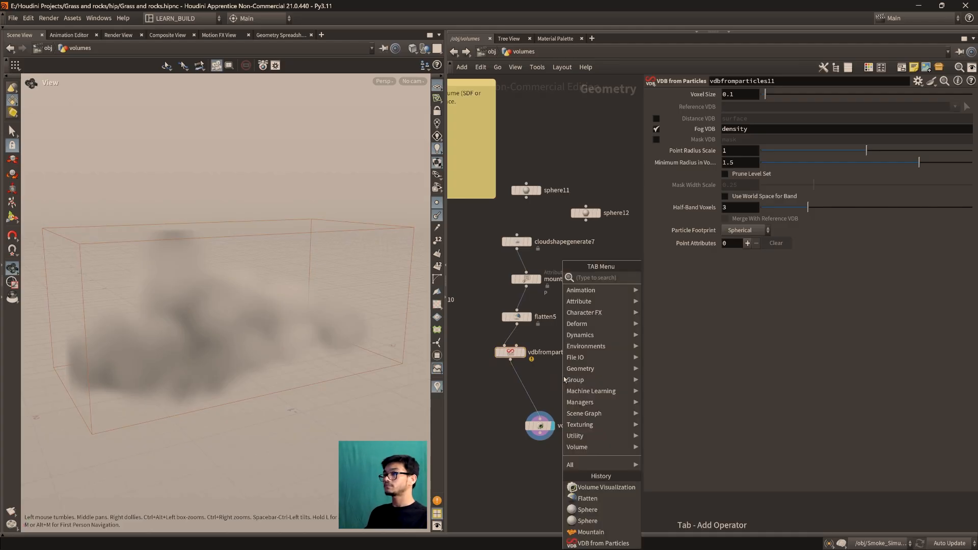
text(cloudad)
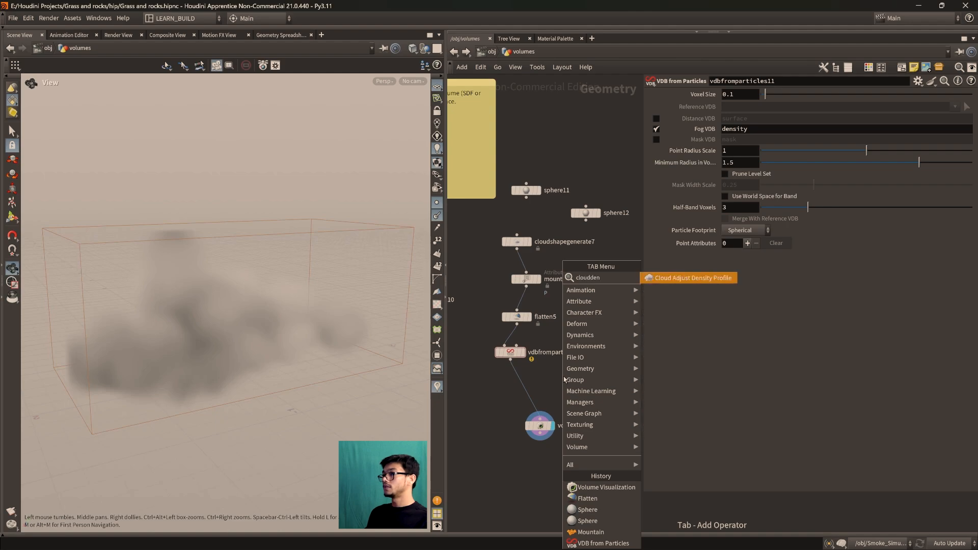
key(Return)
click(522, 382)
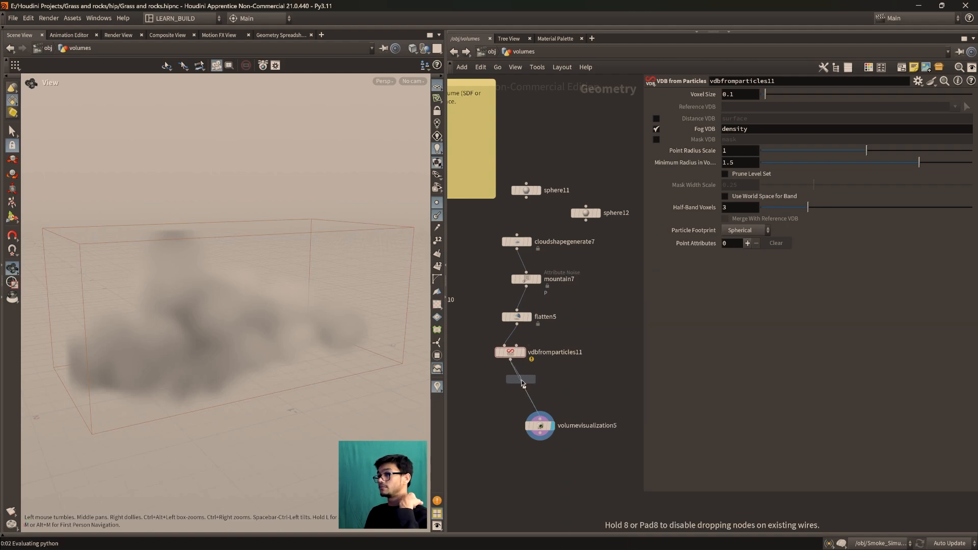
drag(523, 382, 528, 384)
drag(244, 334, 224, 322)
scroll(224, 322, up, 2)
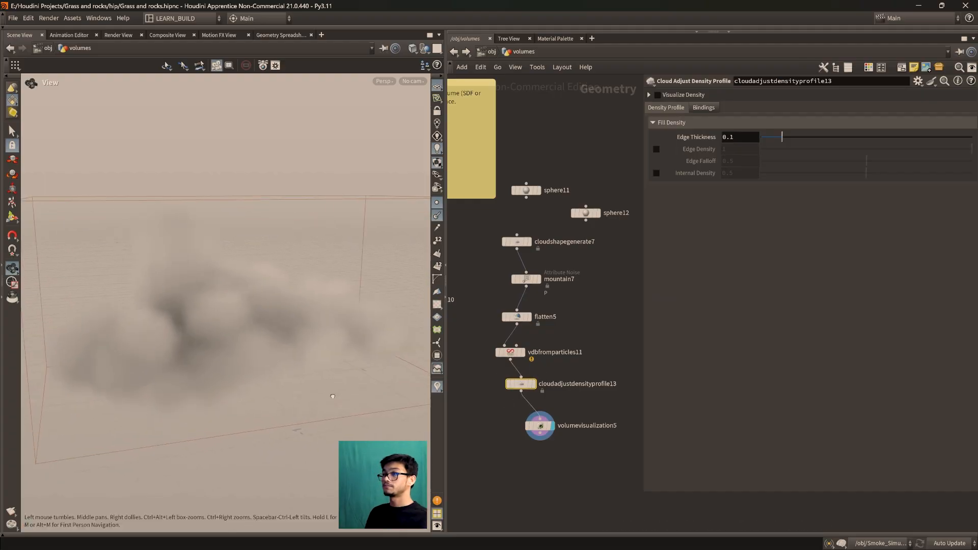
Display the Cloud Adjust Density Profile node and delete volumevisualization5
click(533, 383)
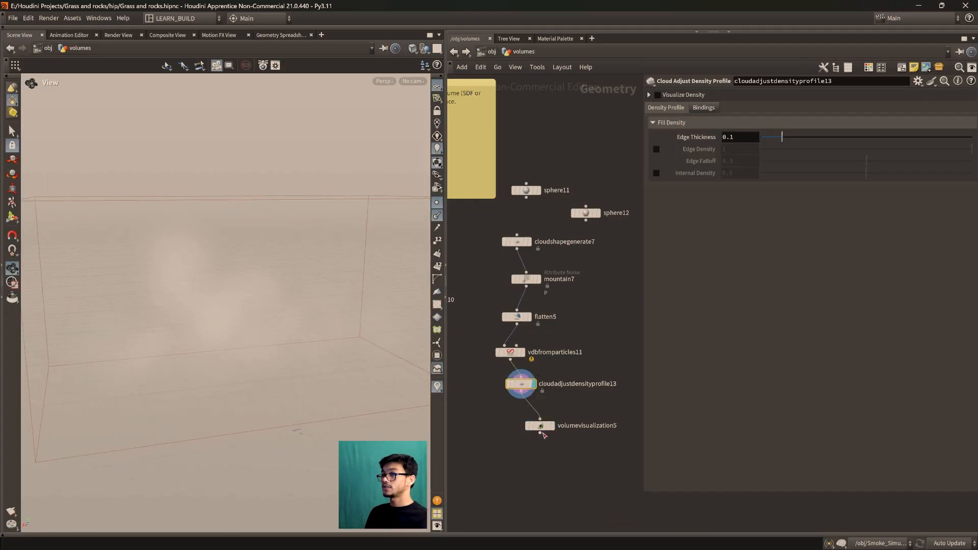
drag(539, 425, 607, 335)
key(Delete)
key(f)
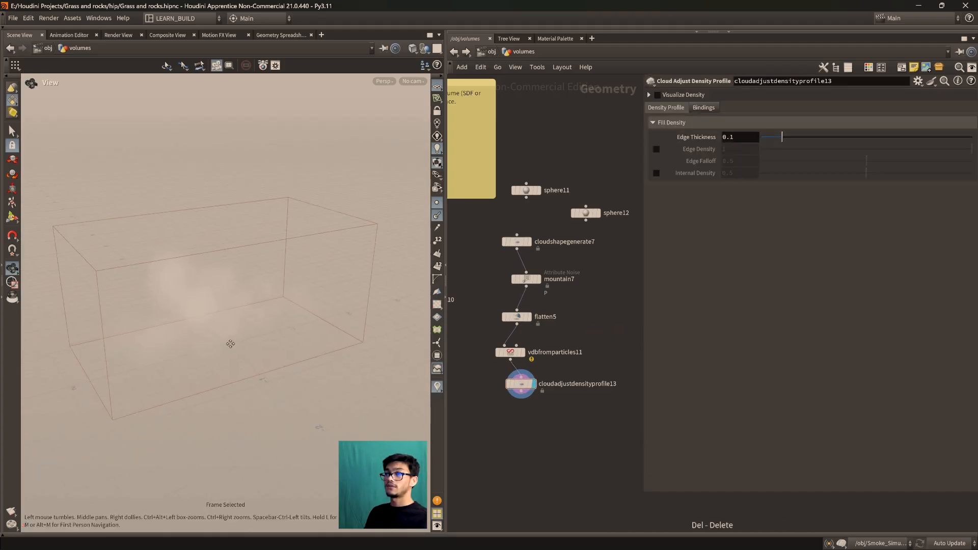
drag(291, 325, 275, 305)
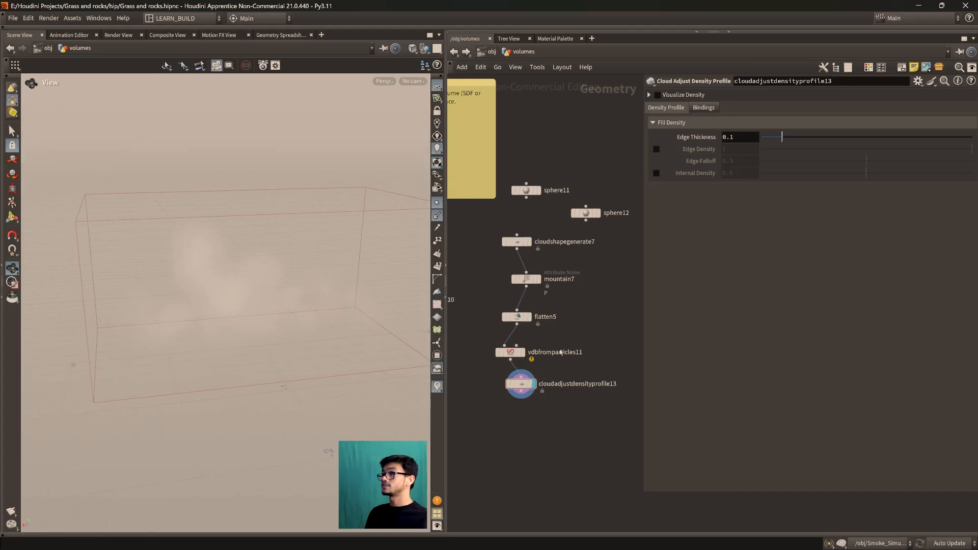
Enable Visualize Density on the Cloud Adjust Density Profile node and hide the points in the viewport
click(658, 95)
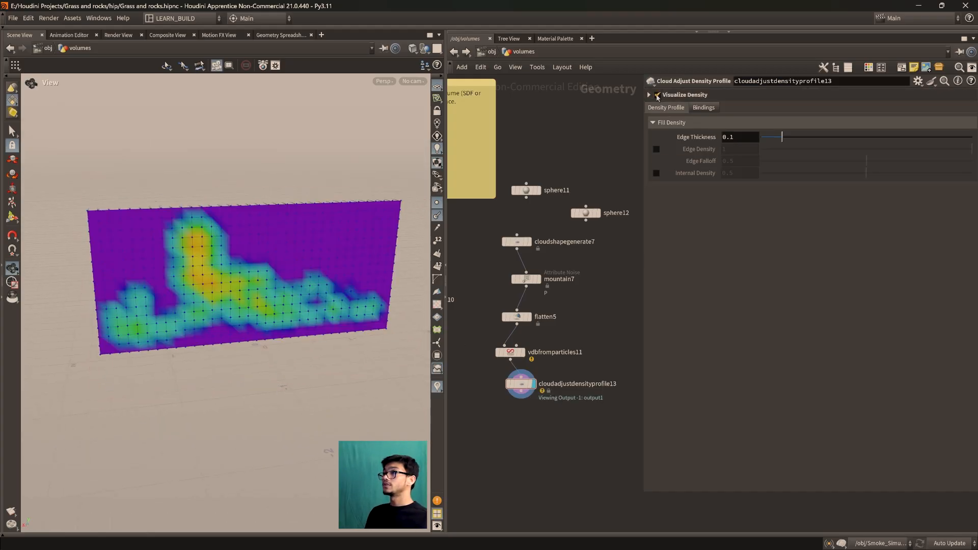
drag(265, 324, 362, 341)
click(436, 203)
click(437, 215)
drag(338, 290, 267, 323)
Set the Voxel Size of vdbfromparticles11 to 0.05 for a finer volume
click(516, 241)
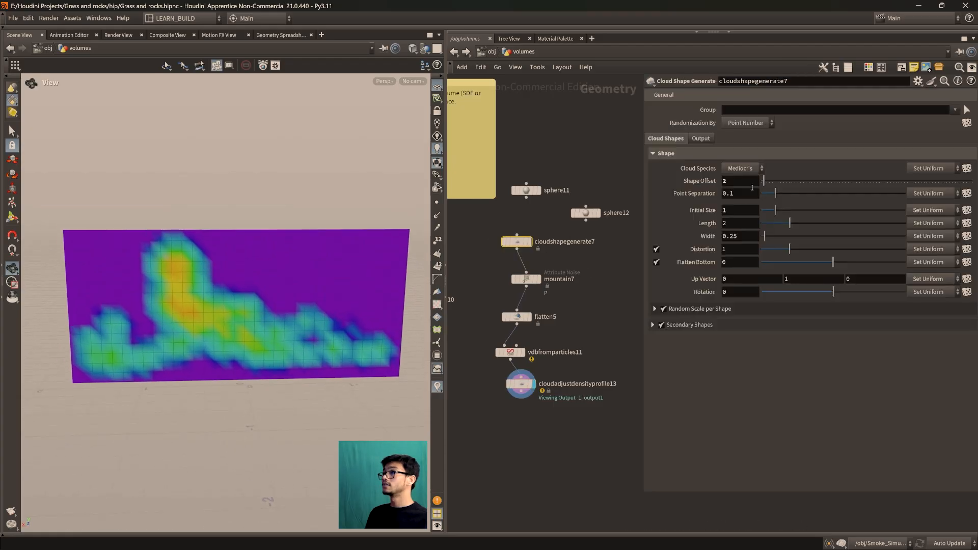
click(519, 352)
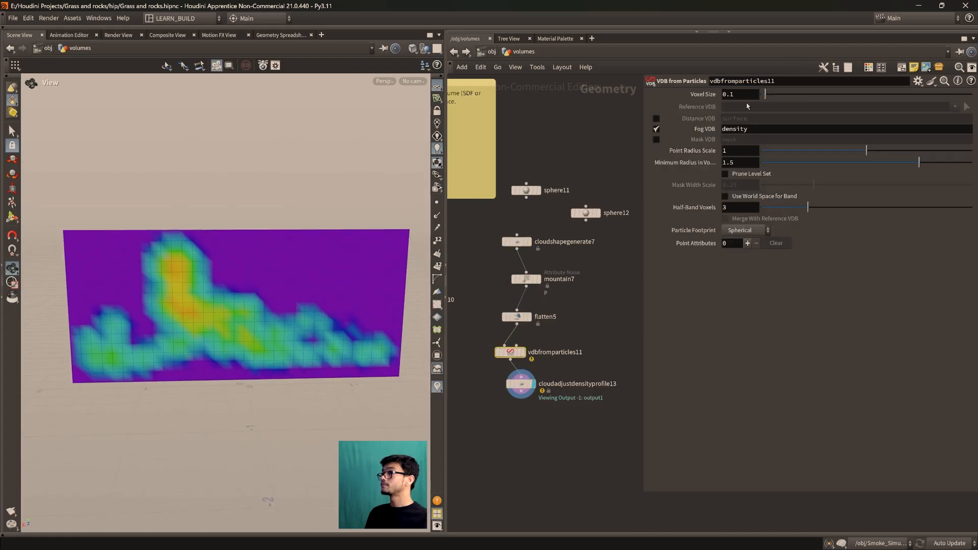
click(741, 94)
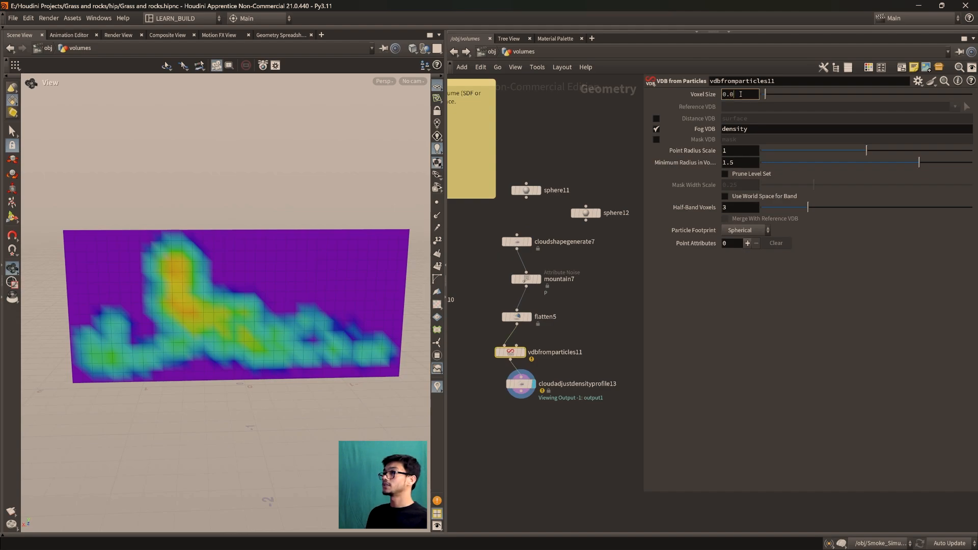
text(5)
key(Return)
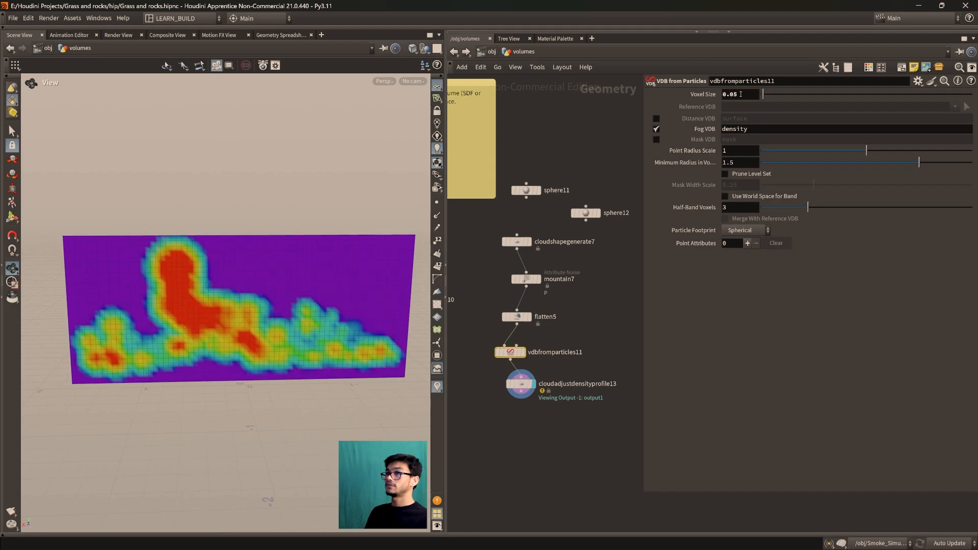
scroll(231, 334, up, 3)
scroll(229, 332, down, 2)
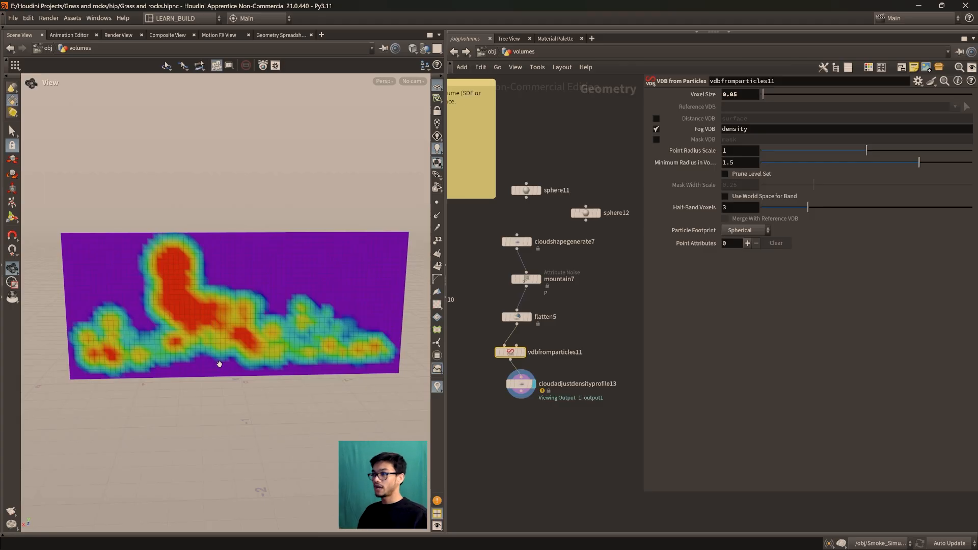
Compare the density slice with the displayed result of vdbfromparticles11, ending on the Cloud Adjust Density Profile display
drag(522, 400, 526, 408)
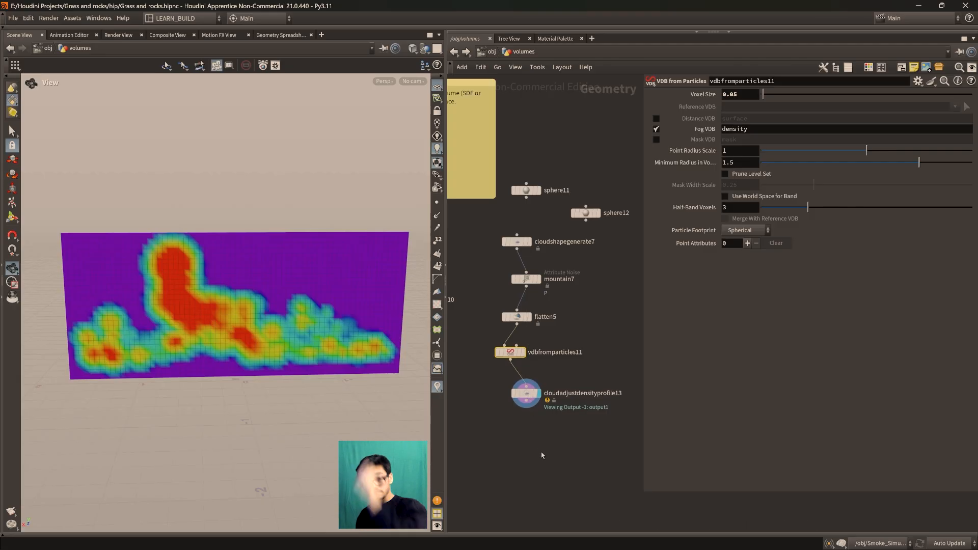
scroll(298, 430, up, 2)
middle_drag(271, 394, 273, 420)
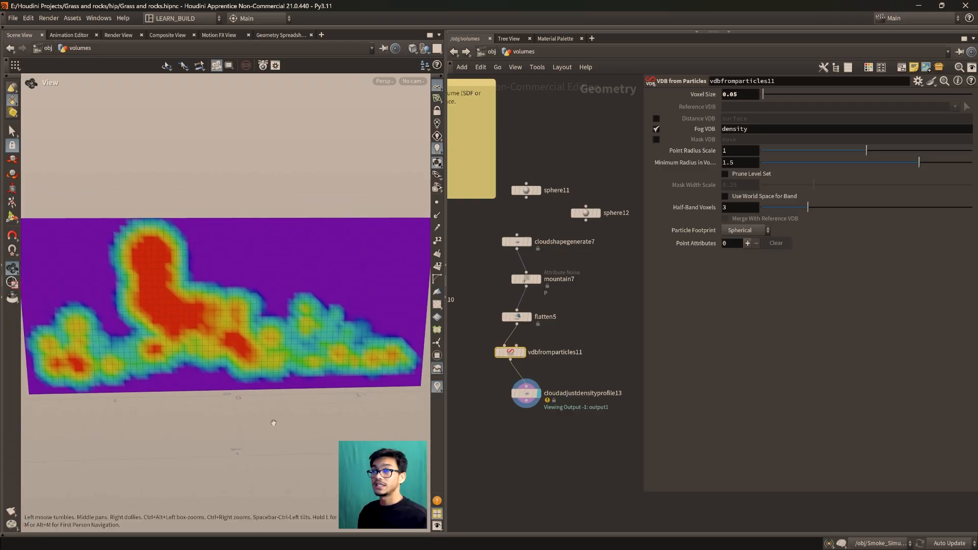
scroll(273, 421, down, 1)
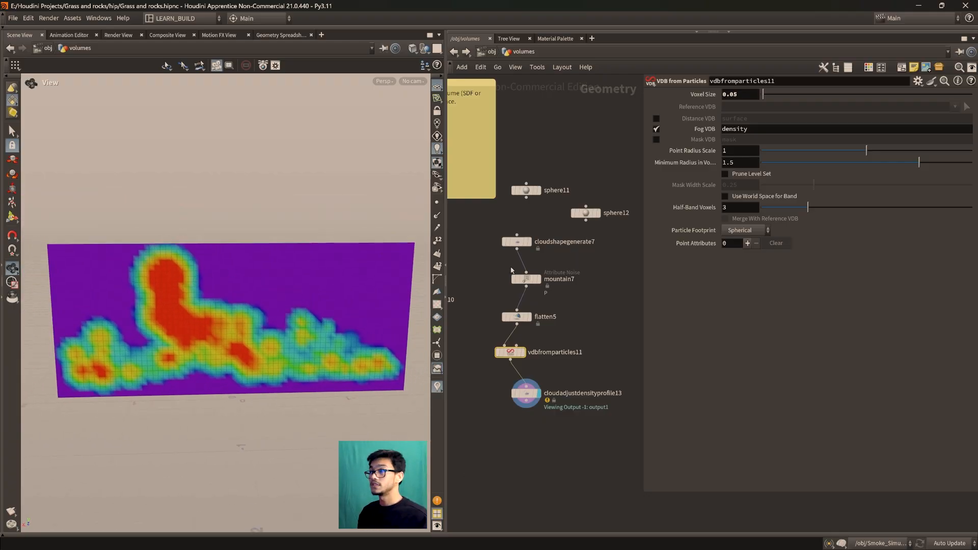
click(529, 336)
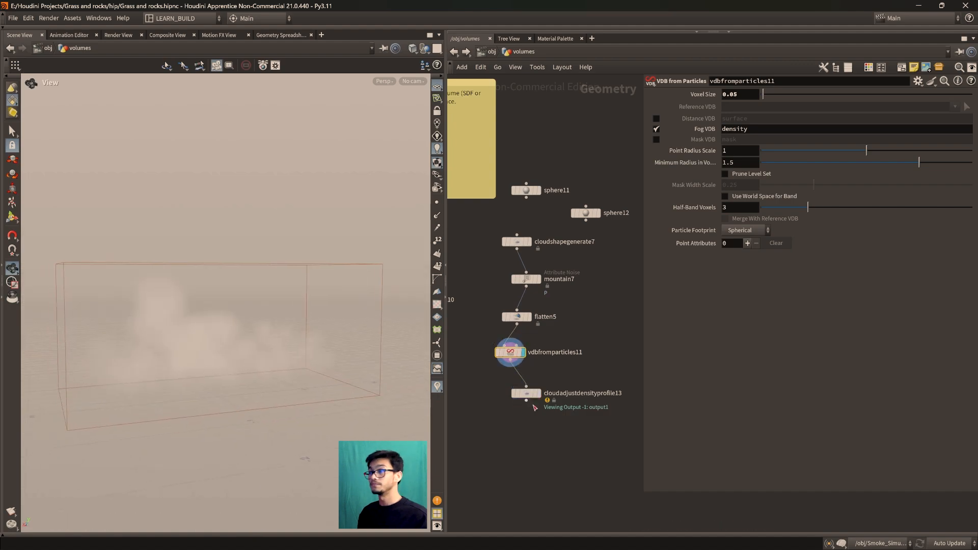
click(543, 378)
drag(240, 299, 258, 376)
scroll(260, 375, up, 2)
Enable Edge Density at 1 and Internal Density at 0.5 on the Cloud Adjust Density Profile node
click(526, 393)
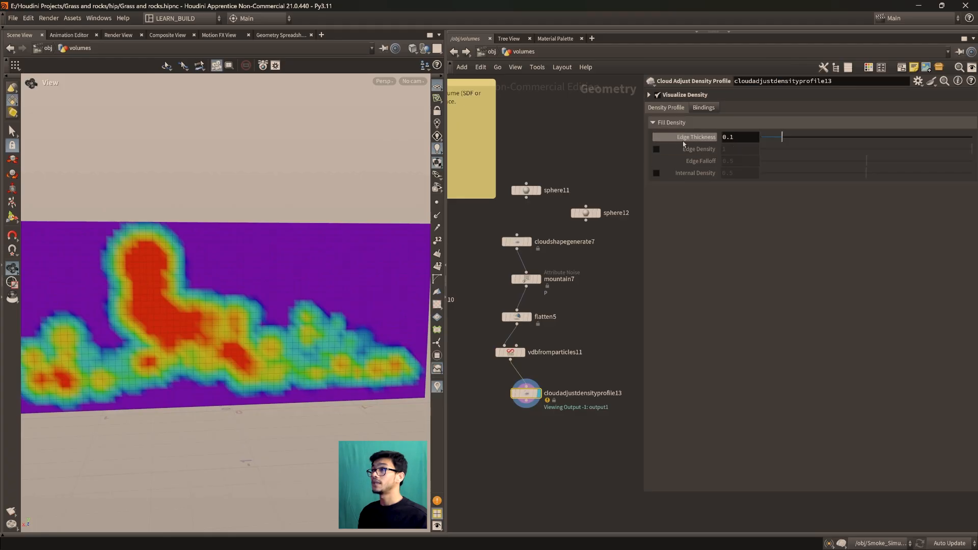
click(656, 150)
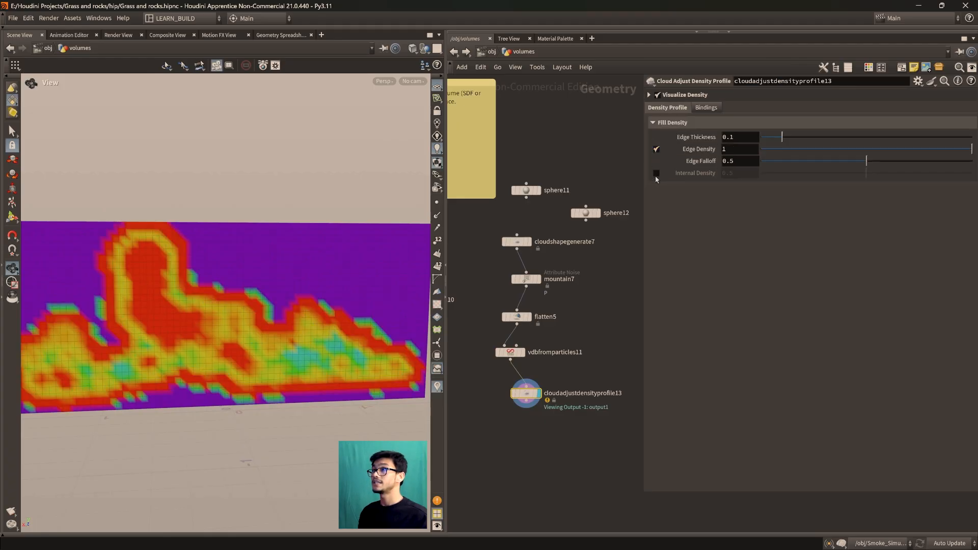
click(656, 174)
drag(280, 323, 267, 350)
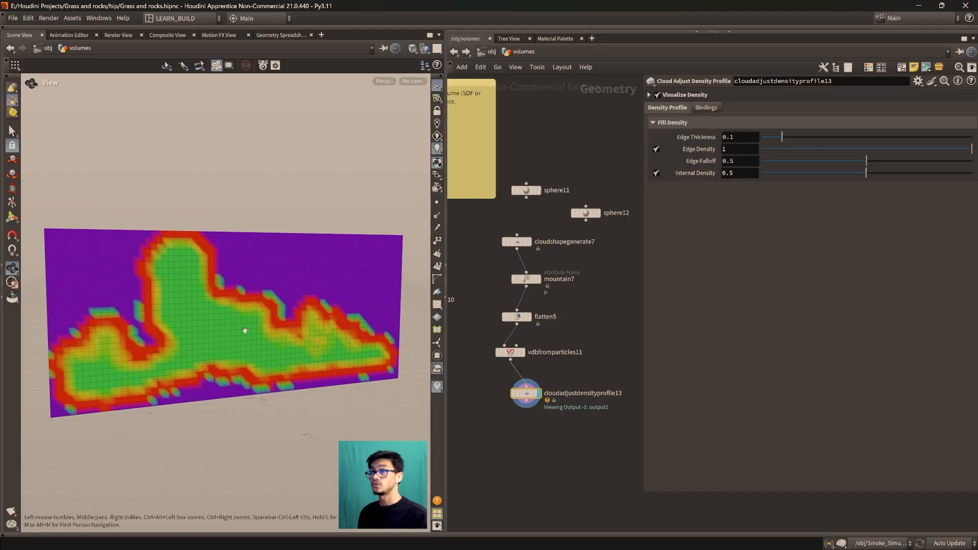
drag(525, 395, 528, 399)
Compare the flatten5 spheres with the adjusted density slice, ending on the Cloud Adjust Density Profile display
scroll(312, 362, up, 1)
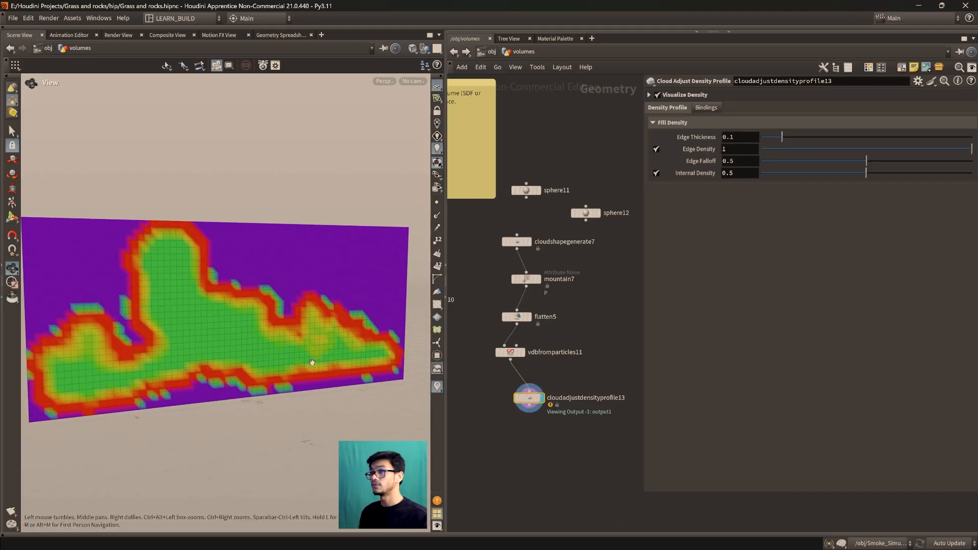
click(521, 352)
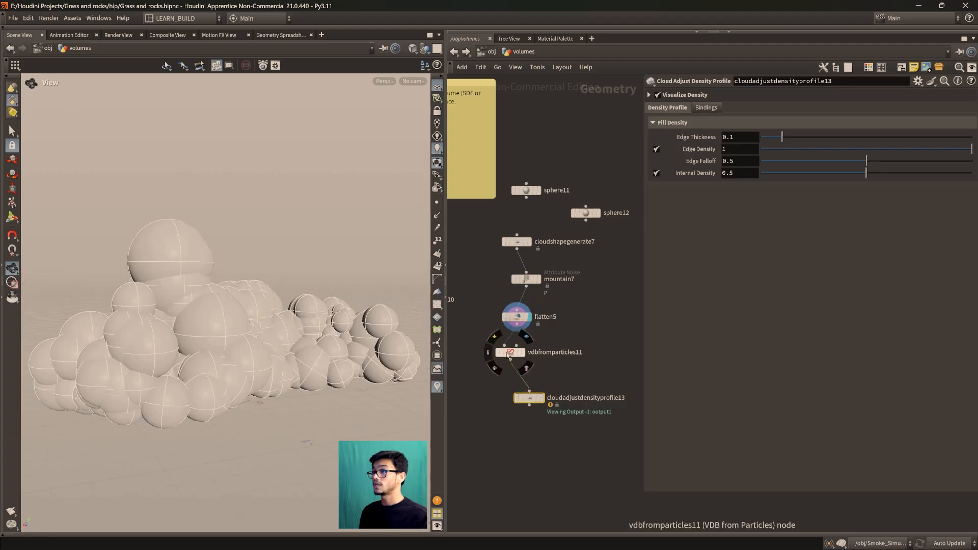
click(541, 398)
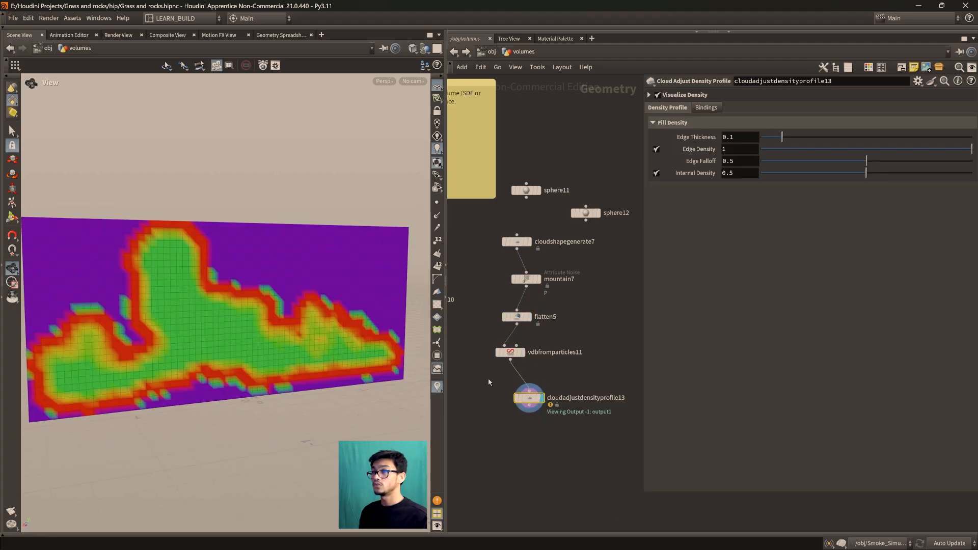
drag(288, 375, 277, 377)
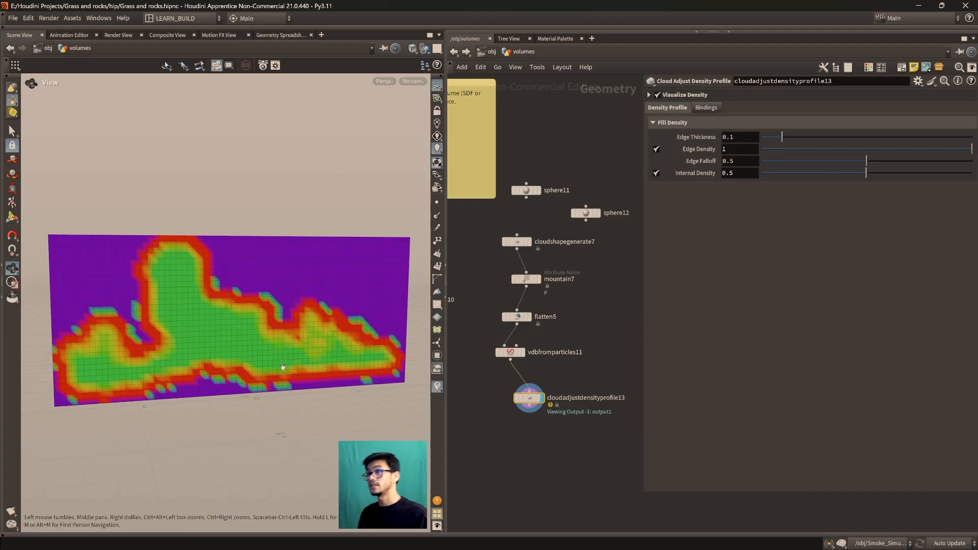
drag(324, 275, 317, 360)
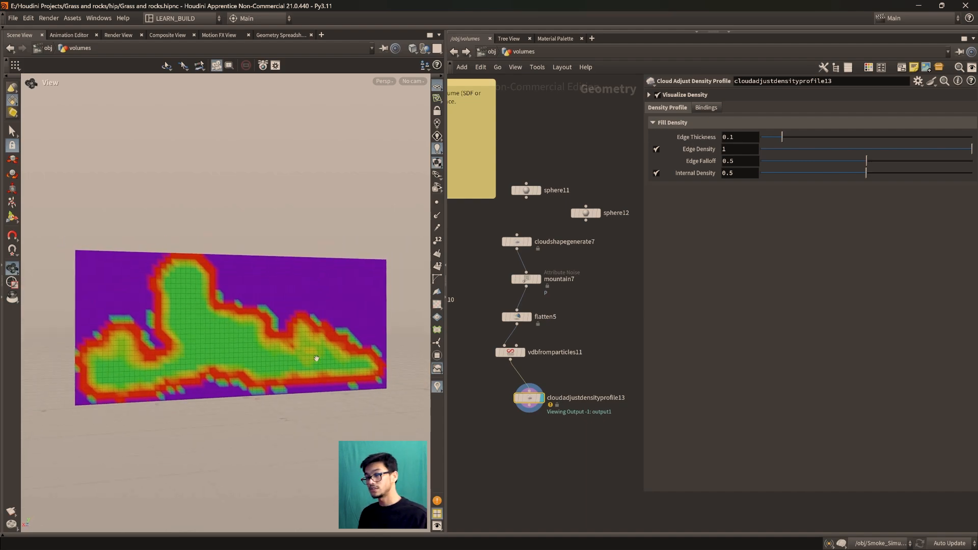
Try an Edge Falloff of 0.585 on the Cloud Adjust Density Profile node and inspect the density slice
drag(316, 359, 286, 397)
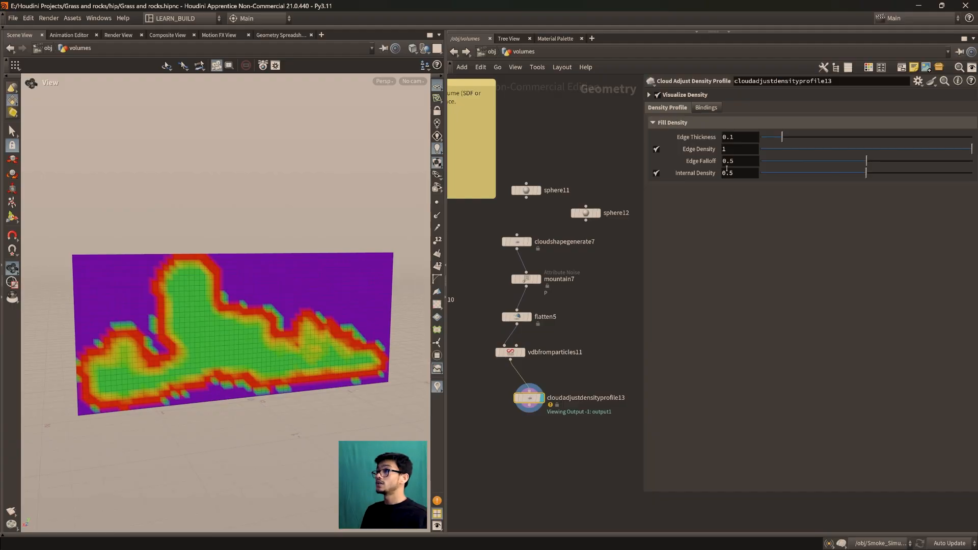
drag(866, 161, 858, 162)
drag(818, 169, 886, 168)
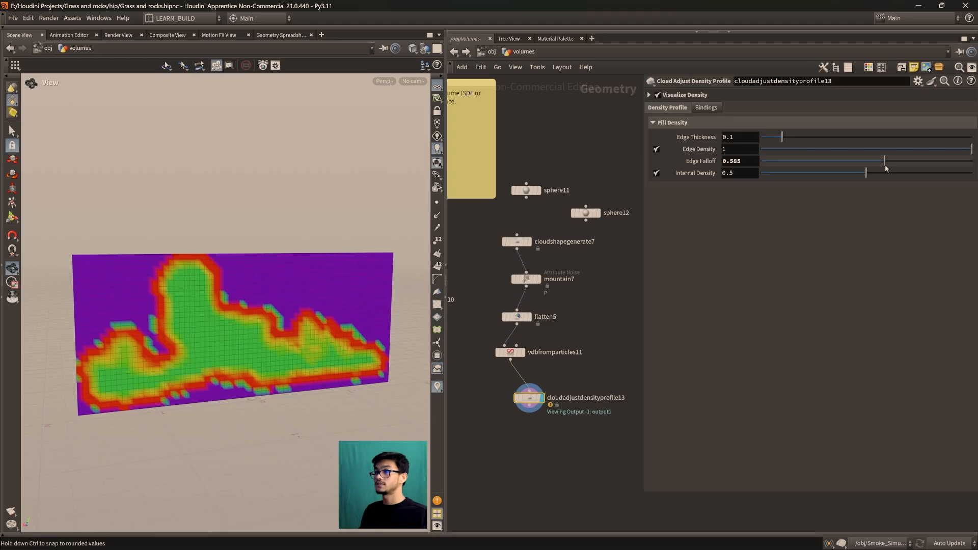
drag(284, 362, 220, 362)
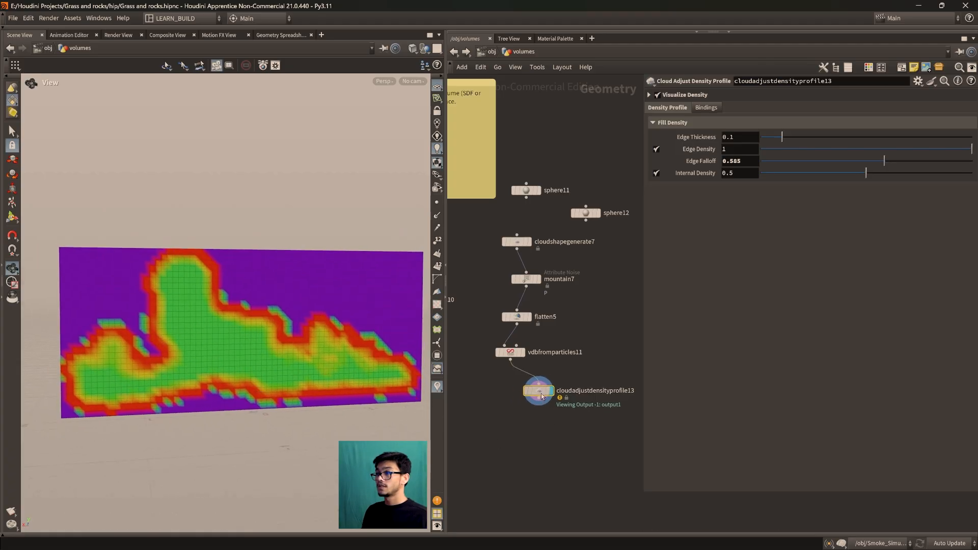
scroll(235, 359, down, 3)
drag(240, 359, 222, 321)
scroll(235, 379, up, 3)
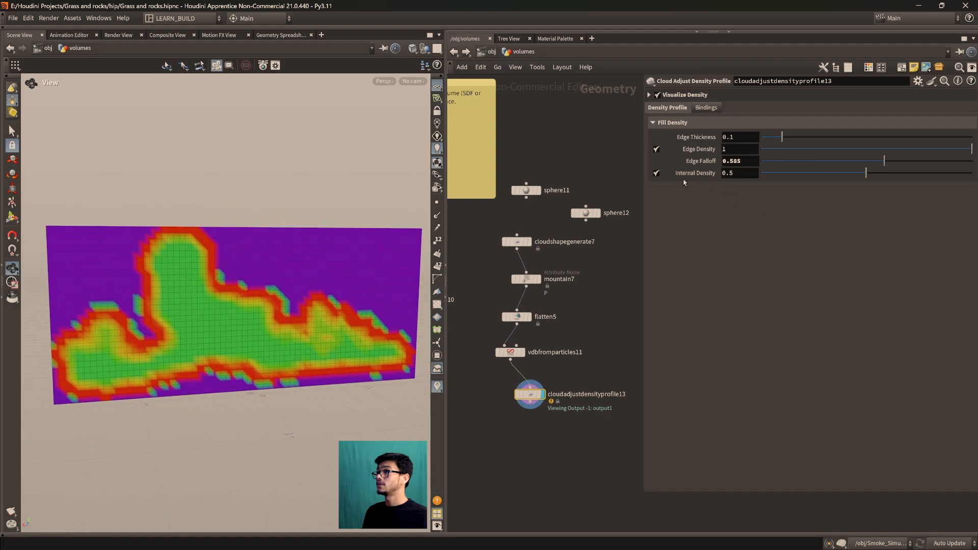
Set Edge Falloff to 0.307 and Edge Thickness to 0.068 on the Cloud Adjust Density Profile node
drag(885, 162, 827, 172)
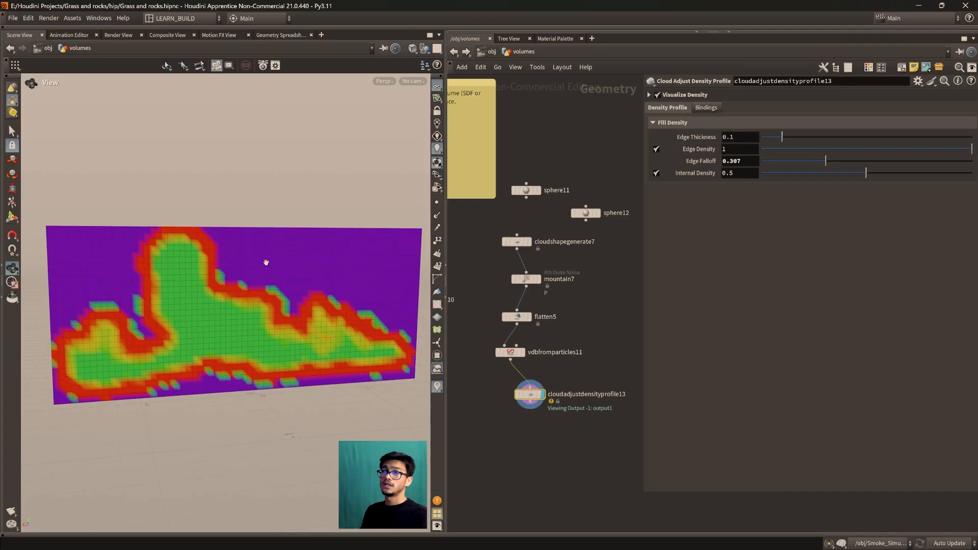
scroll(267, 262, up, 3)
scroll(153, 248, down, 5)
drag(201, 334, 279, 358)
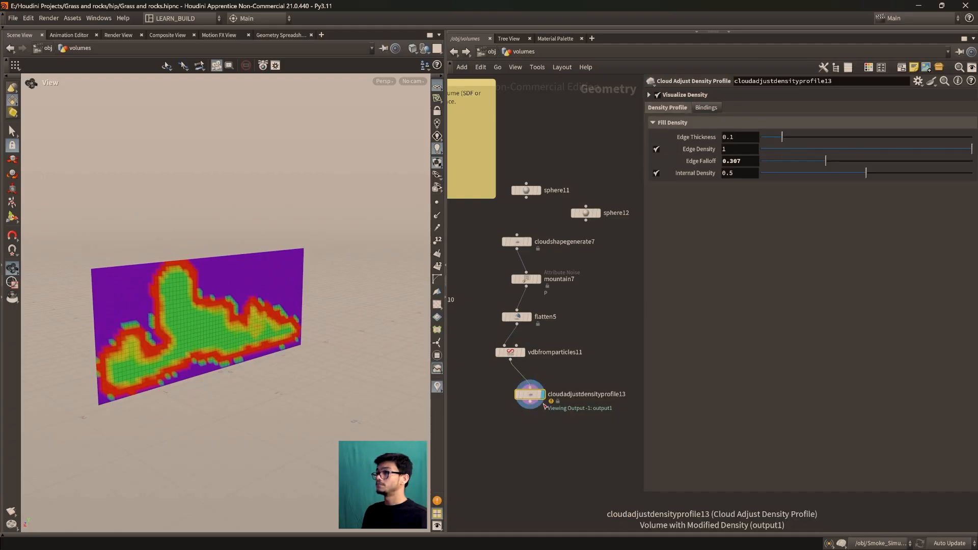
scroll(544, 406, up, 3)
drag(204, 352, 314, 359)
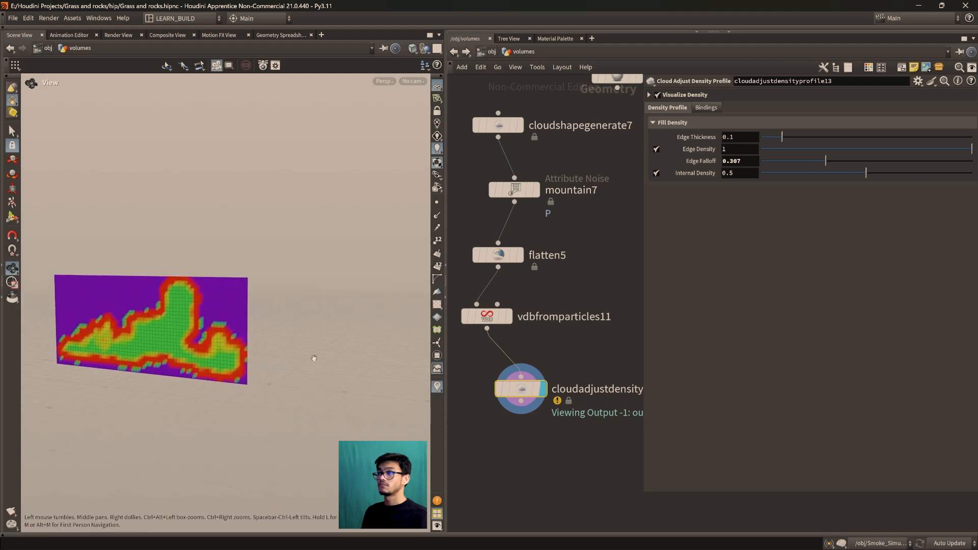
drag(301, 306, 181, 304)
drag(782, 137, 774, 138)
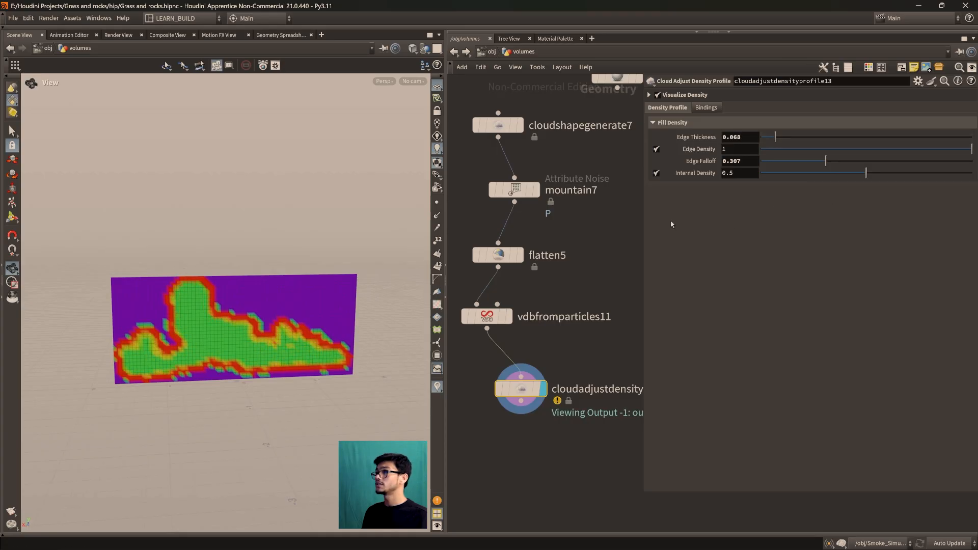
Compare the displayed results of vdbfromparticles11, flatten5 and mountain7, ending on the vdbfromparticles11 volume
middle_drag(532, 367, 554, 367)
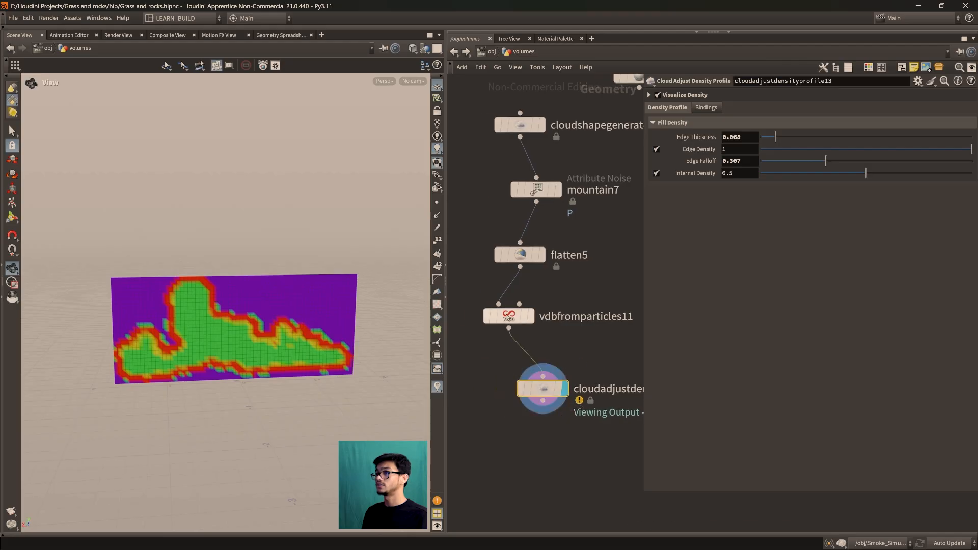
click(543, 297)
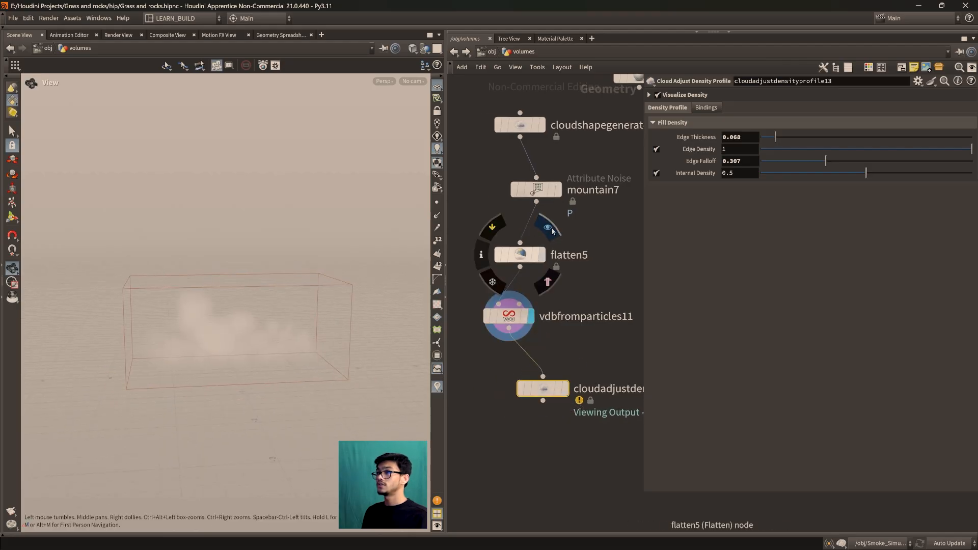
click(548, 228)
middle_drag(599, 248, 604, 303)
click(568, 218)
middle_drag(601, 342, 573, 271)
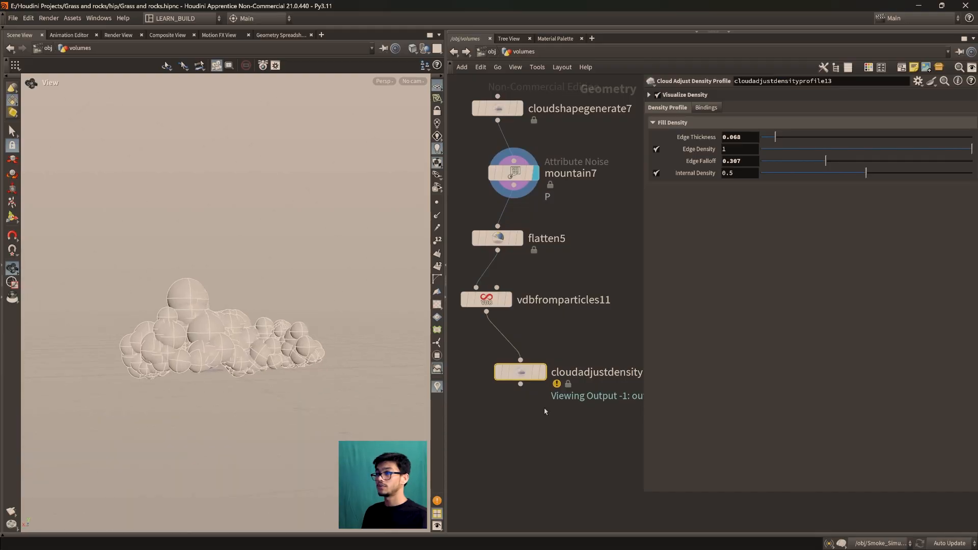
mouse_move(519, 374)
click(548, 344)
click(513, 272)
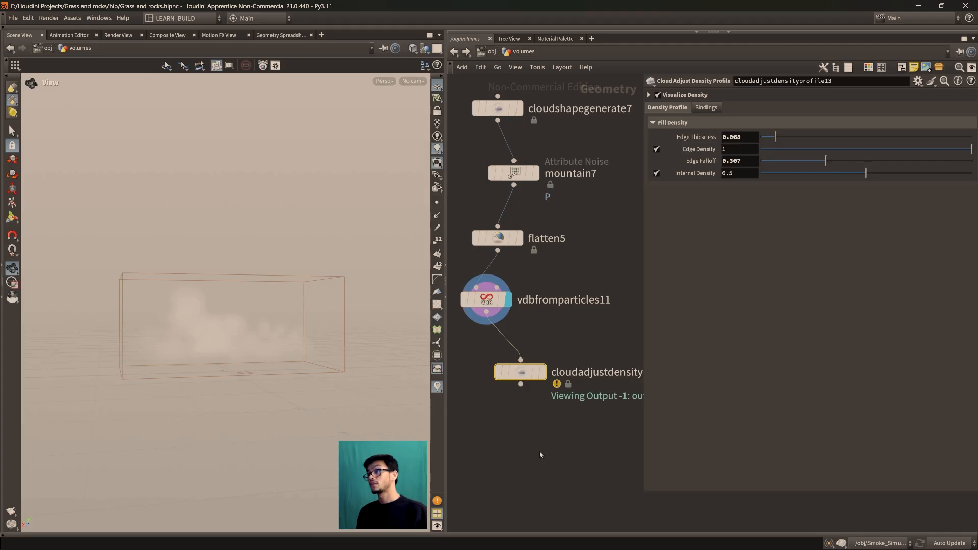
Add a Cloud Billowy Noise node, feed it from cloudadjustdensityprofile13 and display its result
key(Tab)
text(clou)
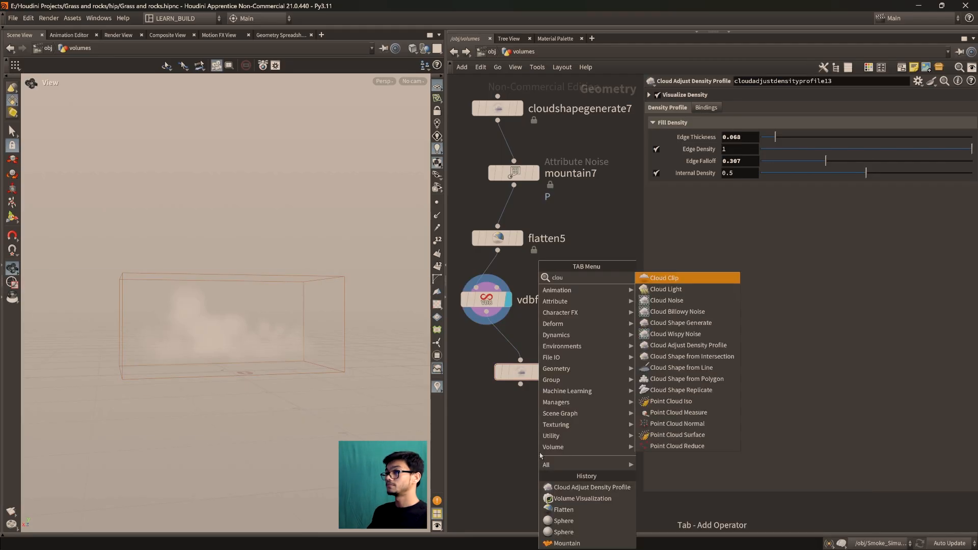
text(dbi)
key(Return)
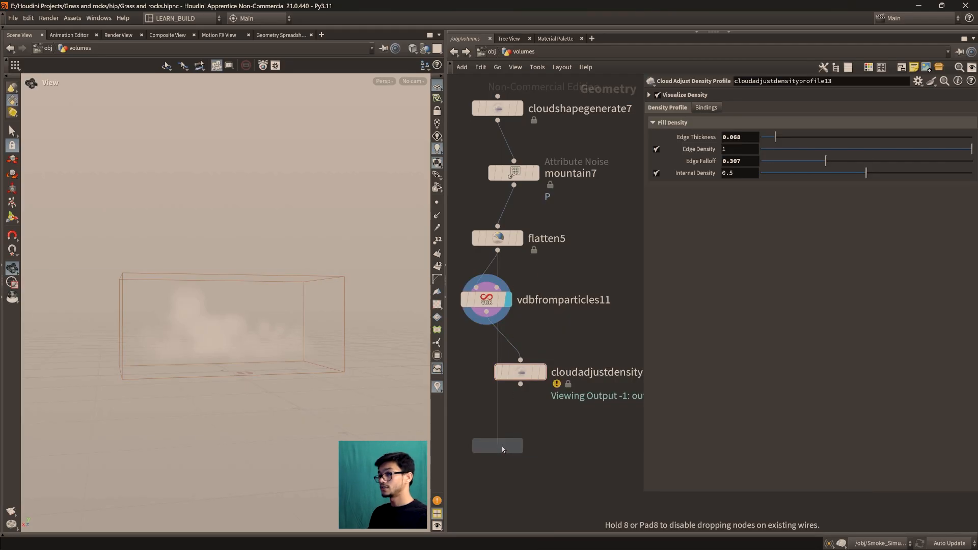
click(505, 448)
drag(520, 384, 496, 436)
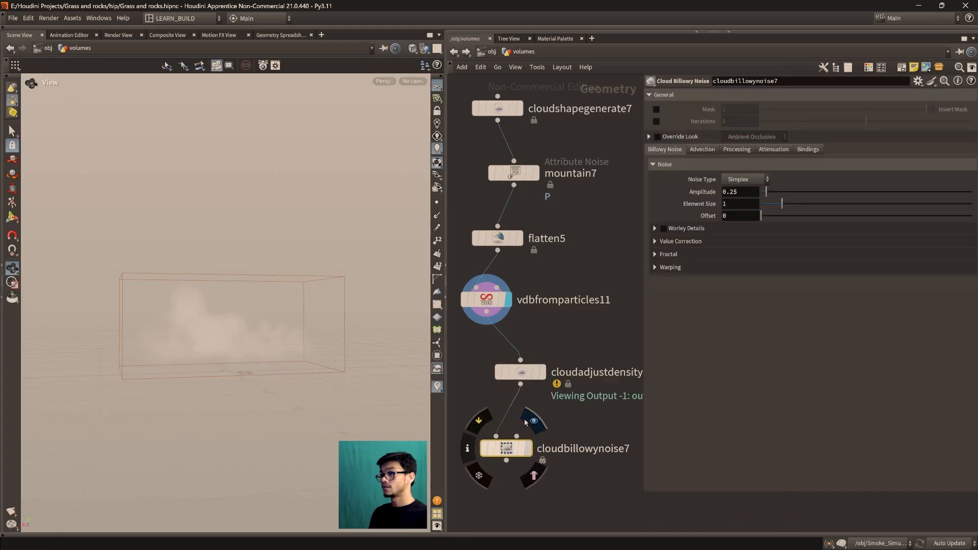
click(528, 448)
scroll(281, 311, up, 5)
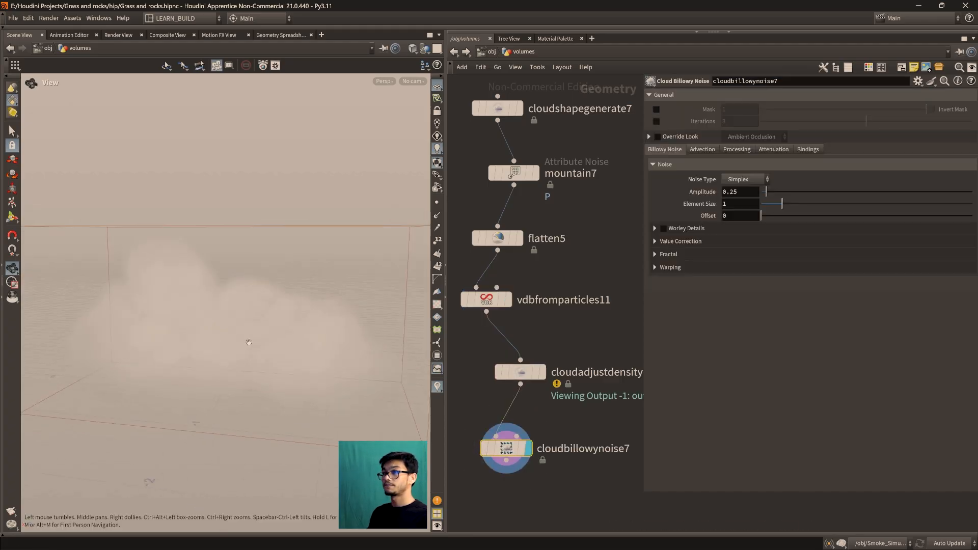
Enable Override Look with Ambient Occlusion on the Cloud Billowy Noise node
click(530, 375)
click(513, 449)
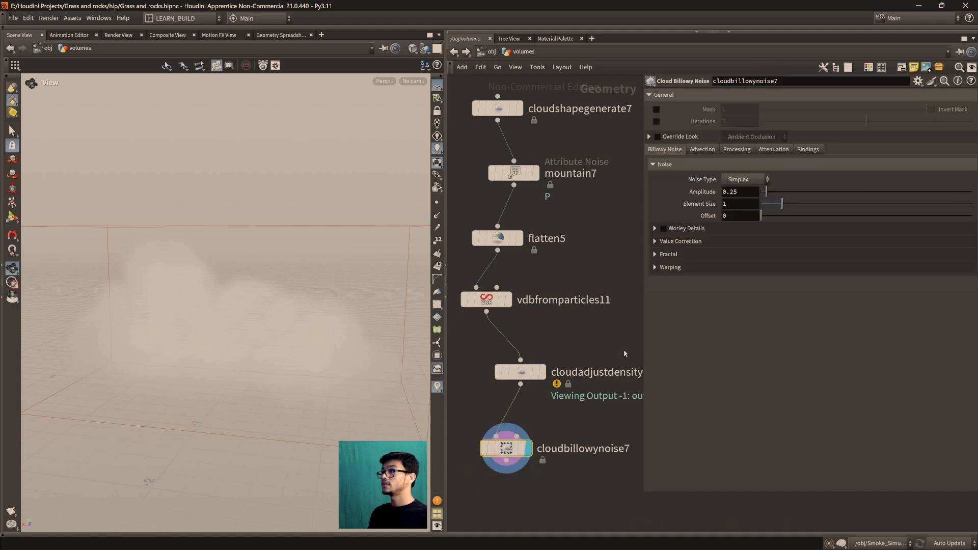
click(657, 136)
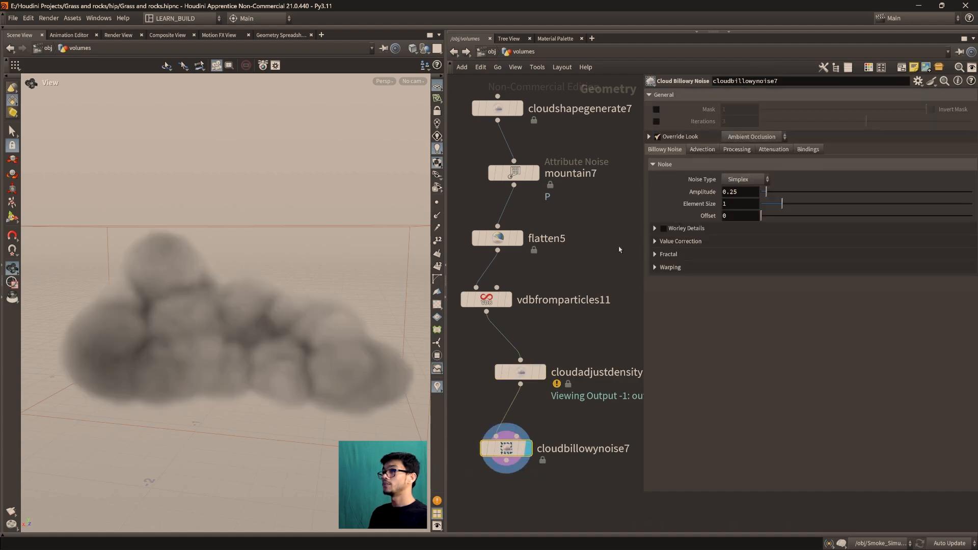
scroll(244, 348, down, 4)
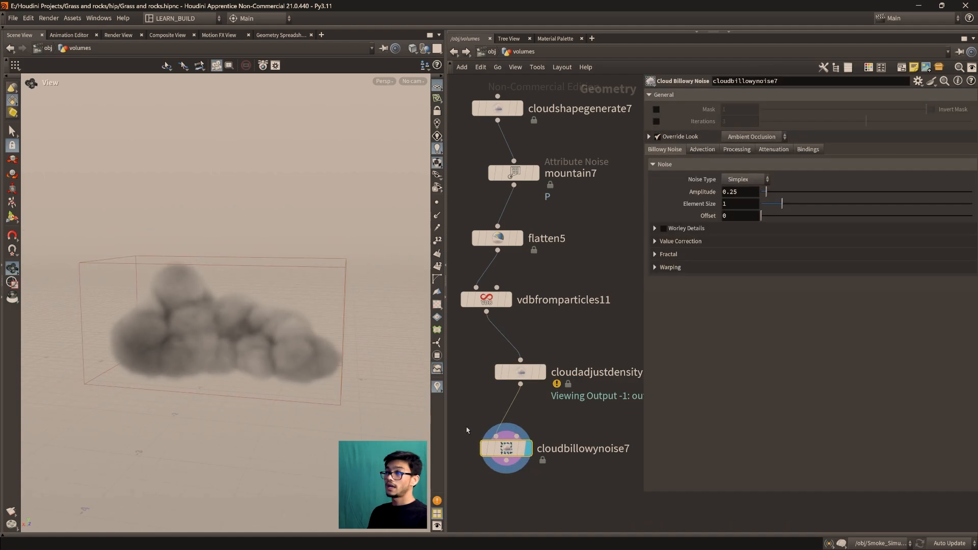
Try a Volume Visualization node with a Density Scale of 10 on the vdbfromparticles11 output, and delete the node again
drag(529, 372, 488, 388)
key(Tab)
text(v)
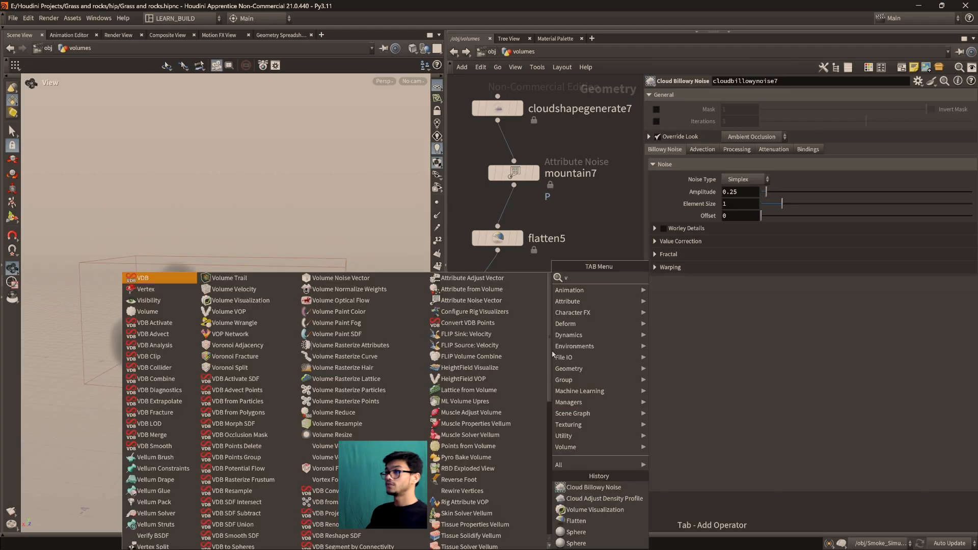
text(olume)
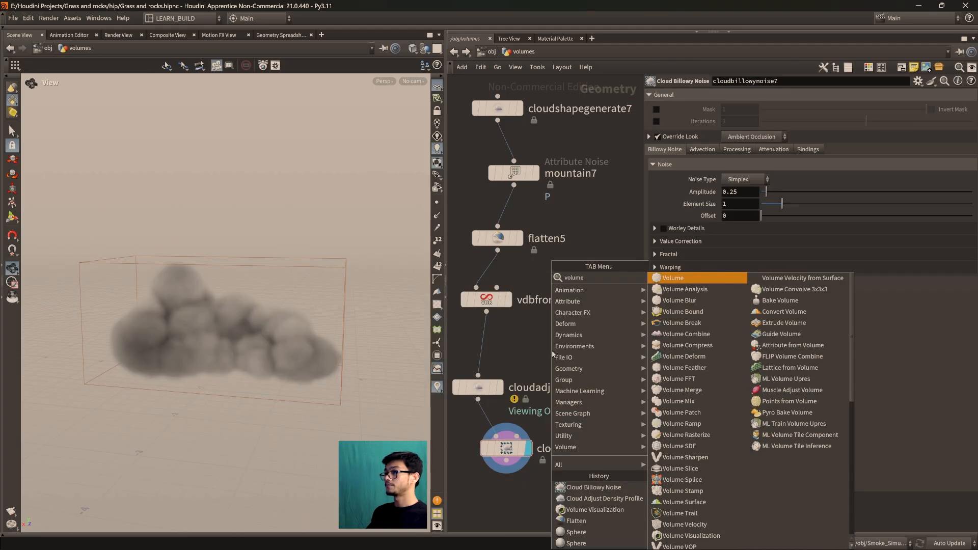
text(vis)
key(Return)
click(559, 348)
scroll(552, 351, down, 1)
drag(498, 318, 559, 337)
click(576, 347)
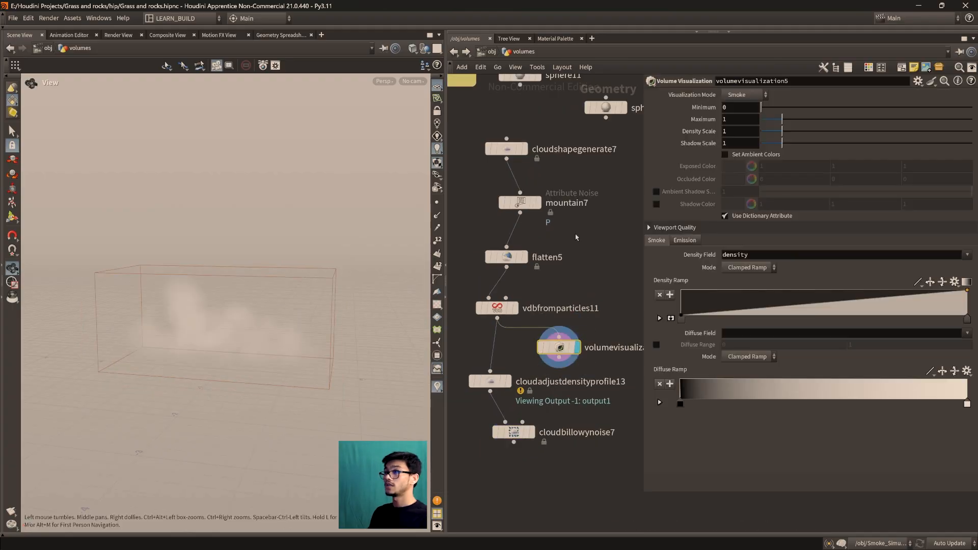
drag(783, 132, 971, 133)
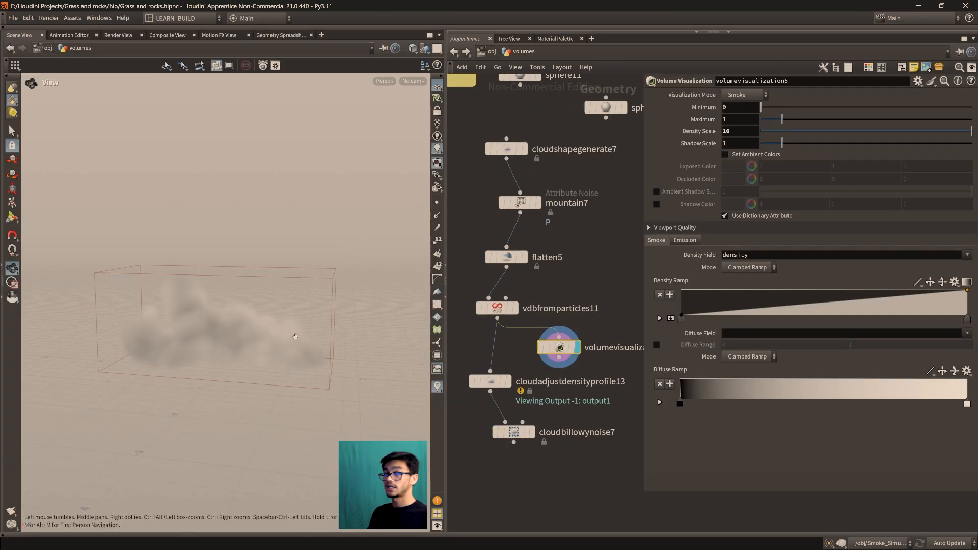
key(Delete)
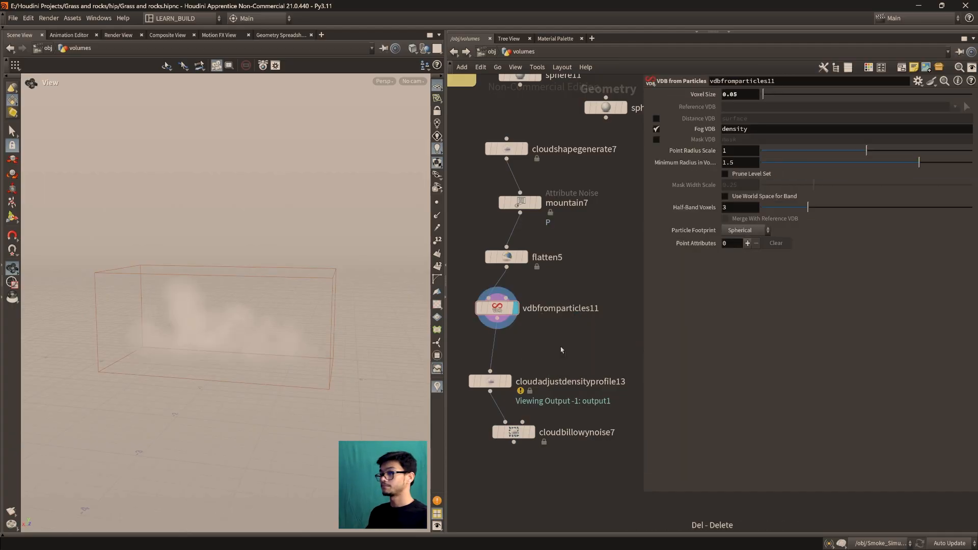
Display cloudbillowynoise7 and line up the density profile and billowy noise nodes beneath vdbfromparticles11
click(514, 432)
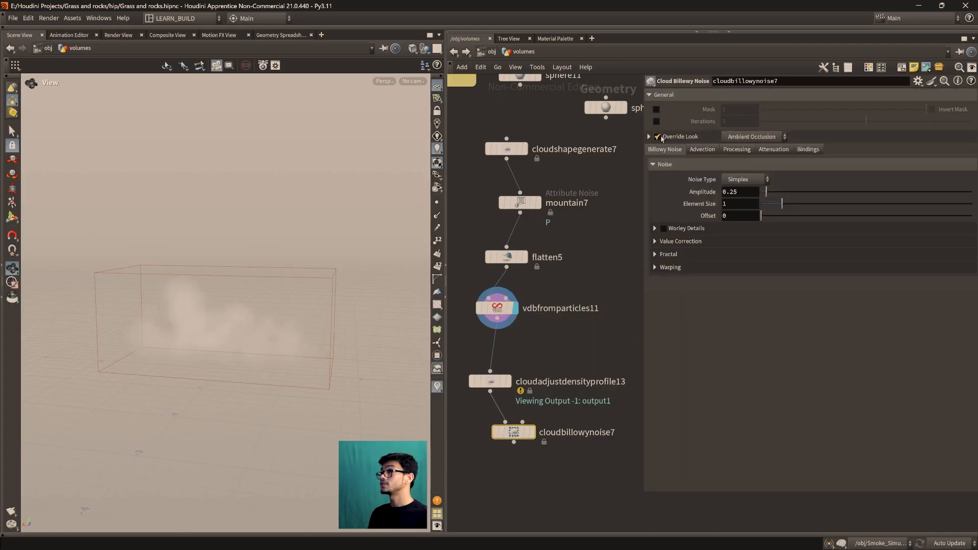
click(658, 137)
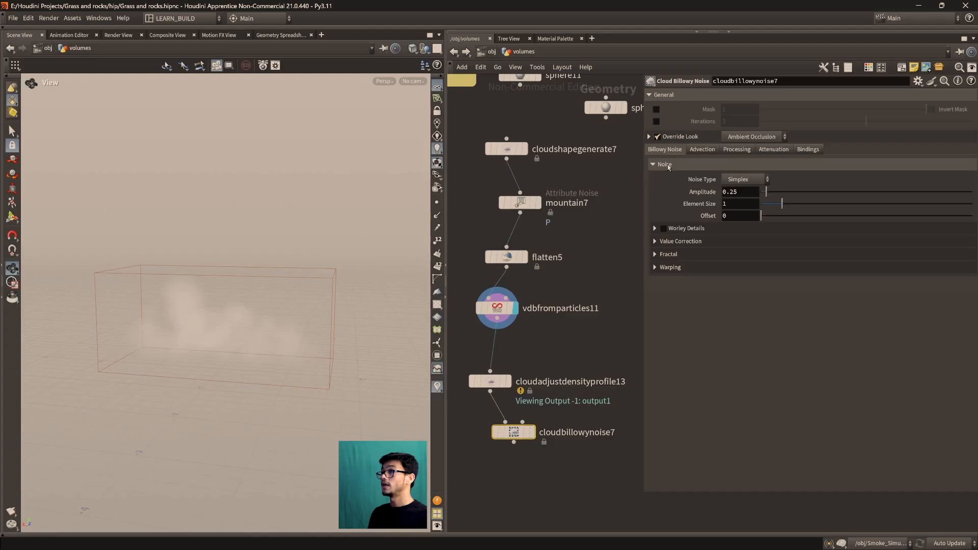
click(532, 432)
drag(495, 382, 511, 354)
drag(514, 432, 514, 411)
key(space+f)
drag(227, 327, 244, 367)
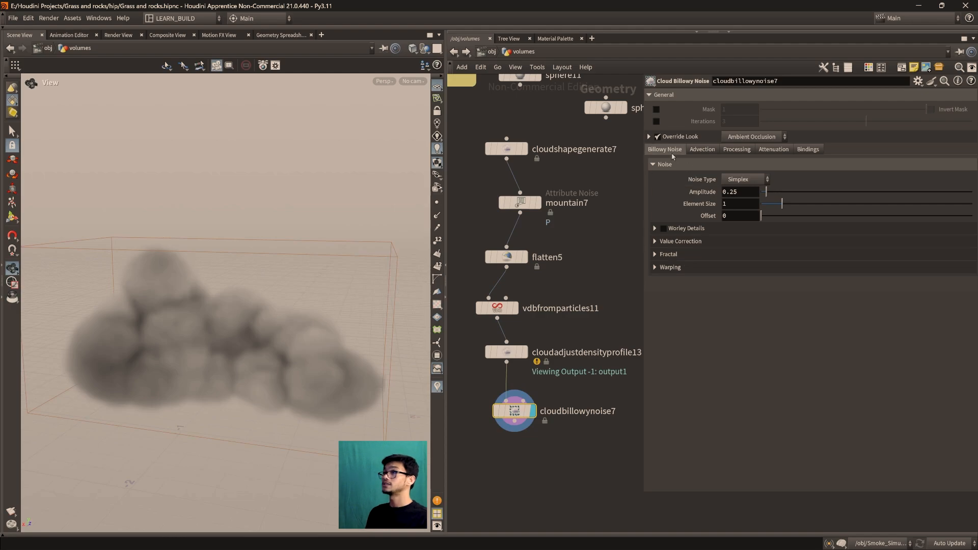
click(708, 149)
click(737, 149)
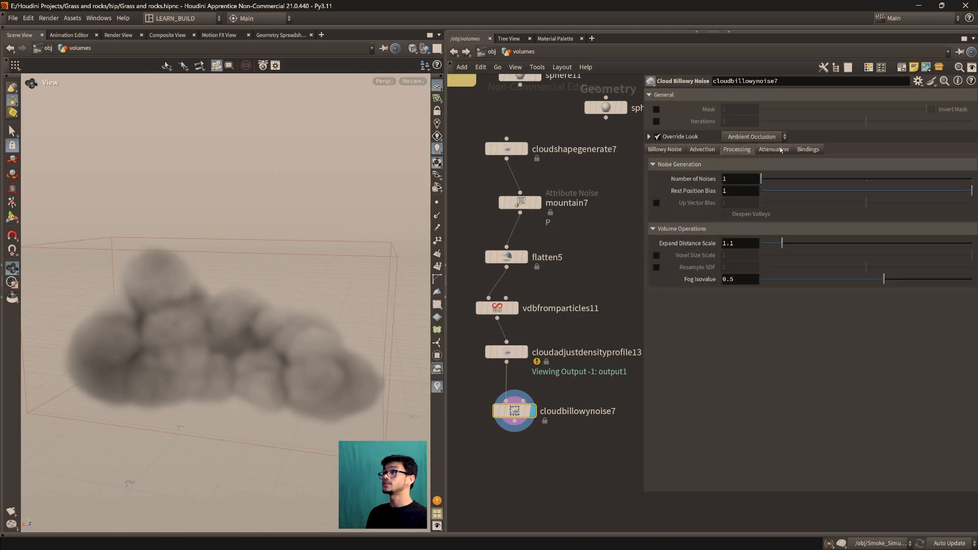
click(774, 149)
click(664, 149)
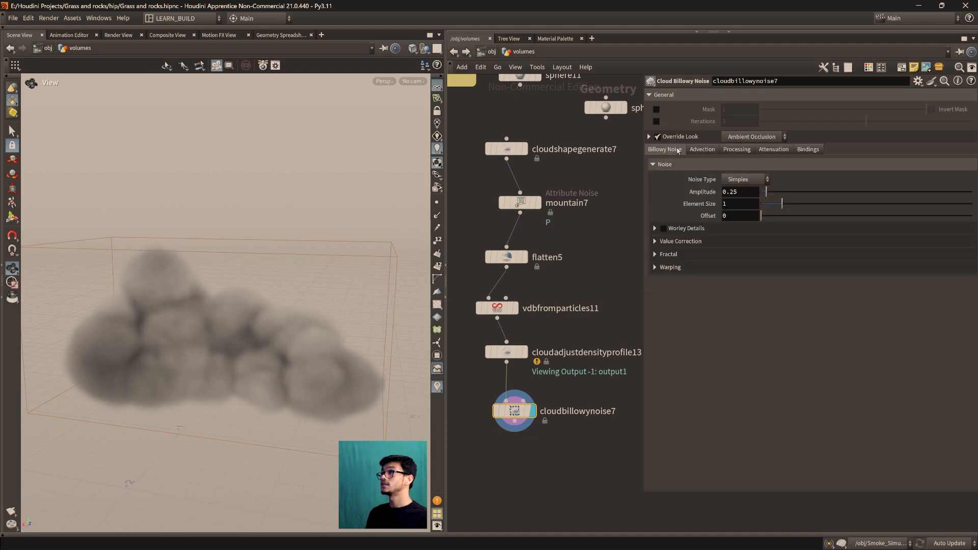
Switch the billowy noise node's Override Look to Reversed Occlusion and inspect the cloud from several angles
click(753, 137)
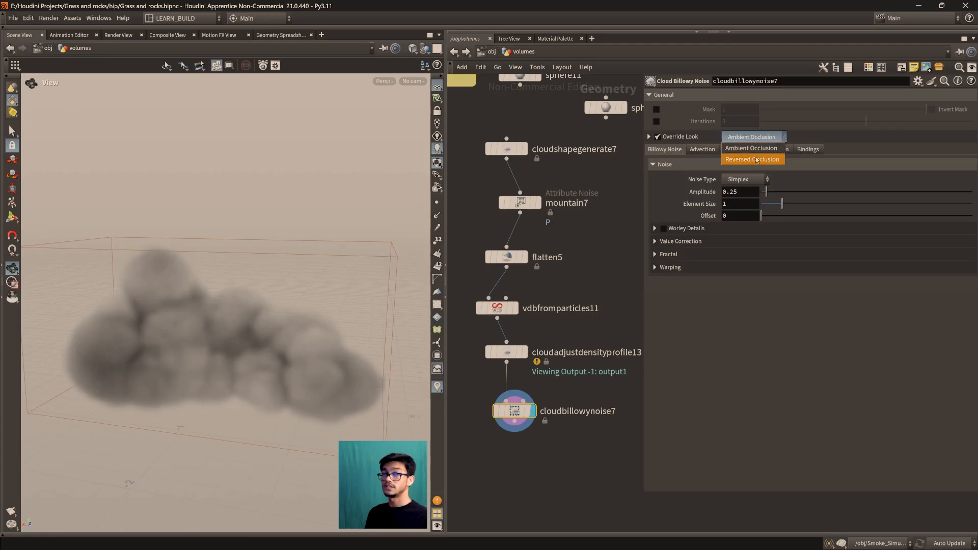
click(762, 162)
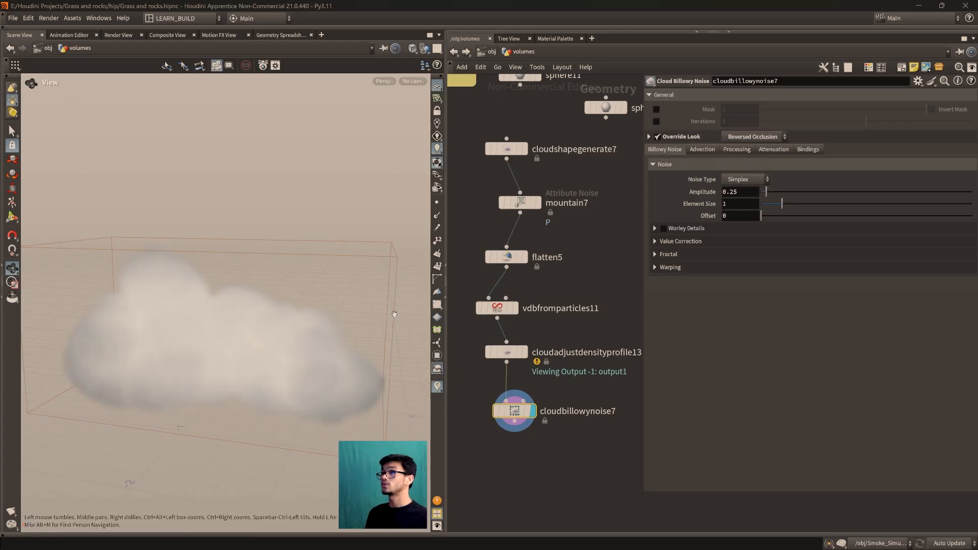
mouse_move(248, 360)
right_down()
mouse_move(266, 334)
mouse_move(262, 368)
right_up()
drag(261, 368, 253, 374)
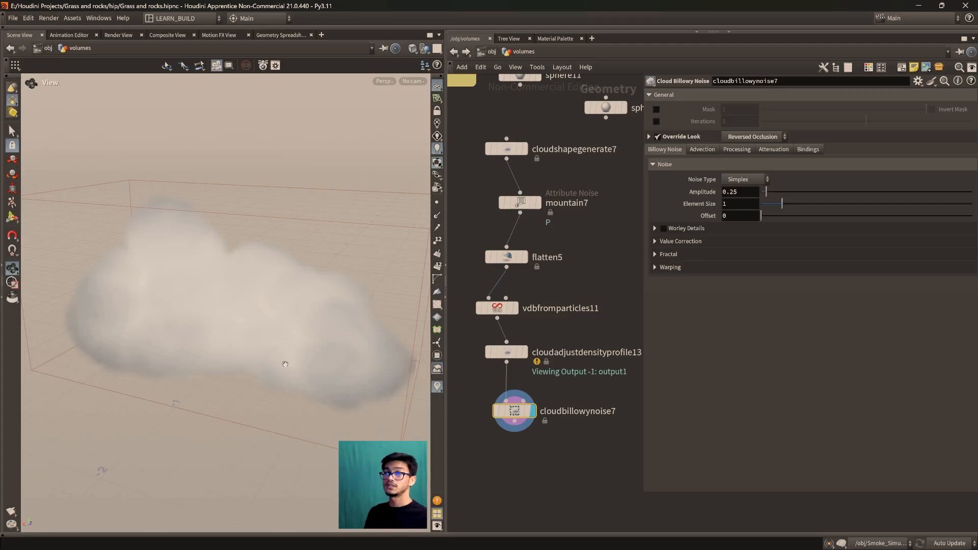
scroll(242, 358, down, 2)
scroll(241, 356, up, 4)
scroll(242, 354, down, 3)
drag(292, 349, 232, 313)
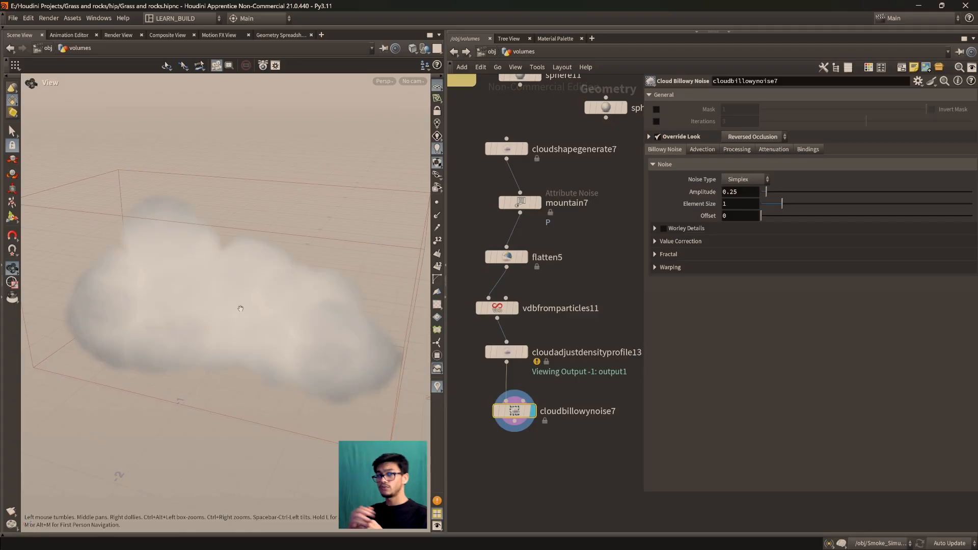
Set the billowy noise node's Override Look back to Ambient Occlusion and view the cloud up close
click(754, 137)
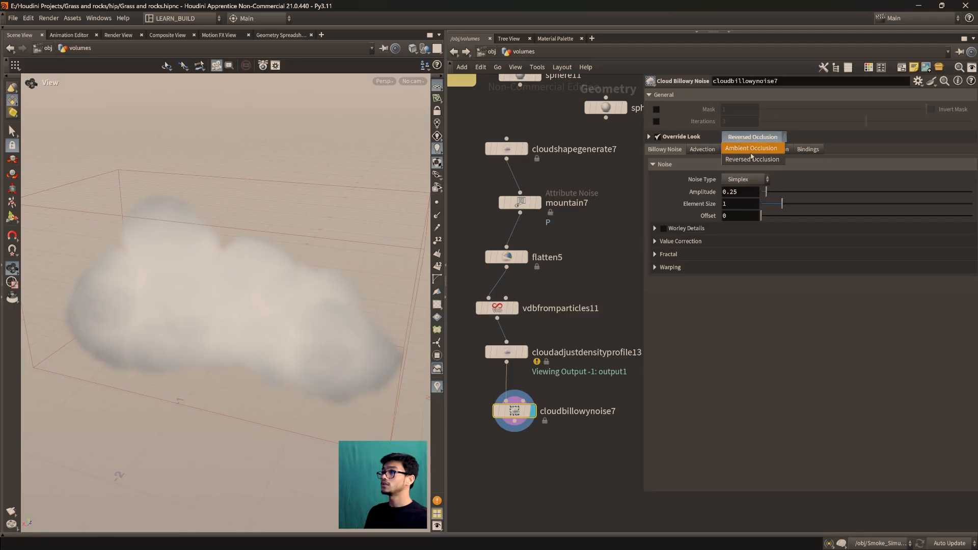
click(749, 138)
scroll(275, 311, up, 4)
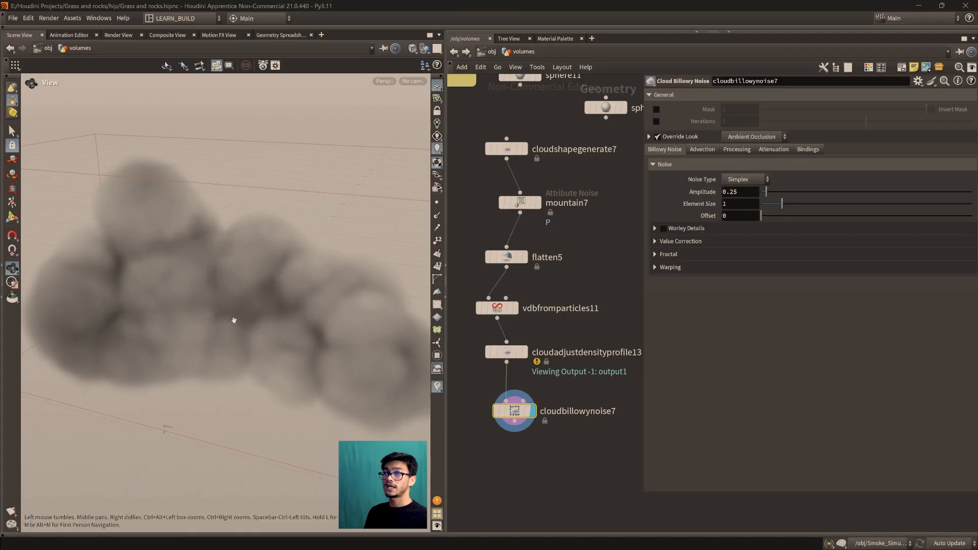
Examine the ambient-occlusion shading of the cloud's puffs and creases from several angles and distances
scroll(273, 358, down, 4)
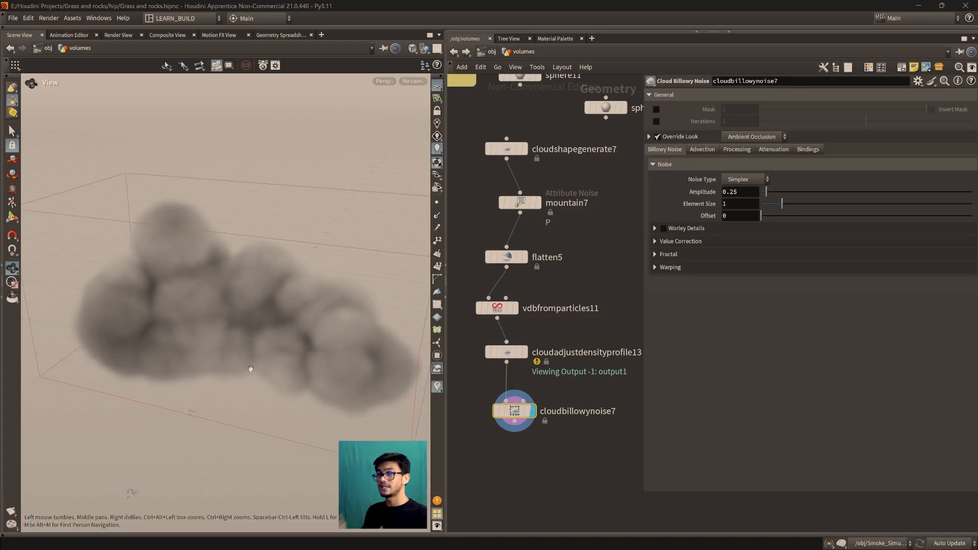
scroll(250, 369, up, 4)
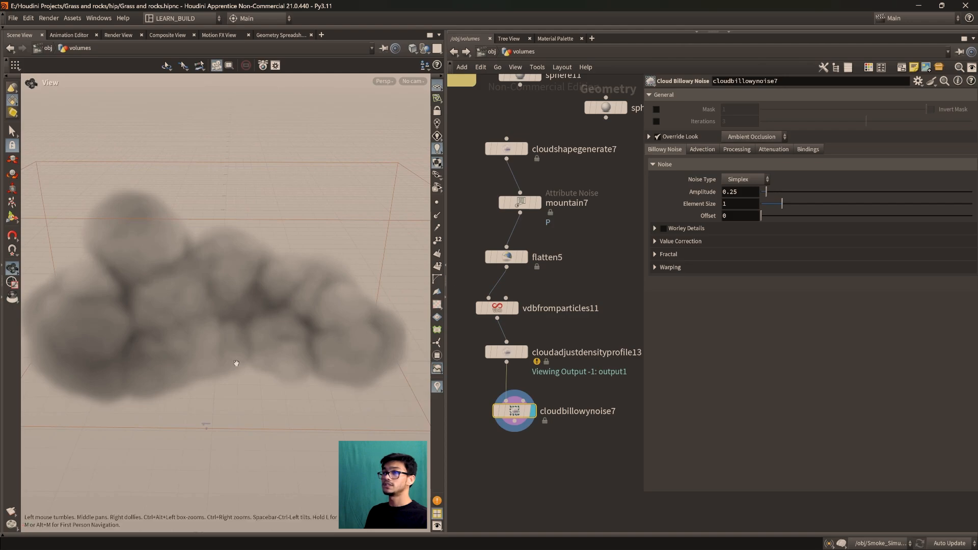
drag(180, 247, 264, 286)
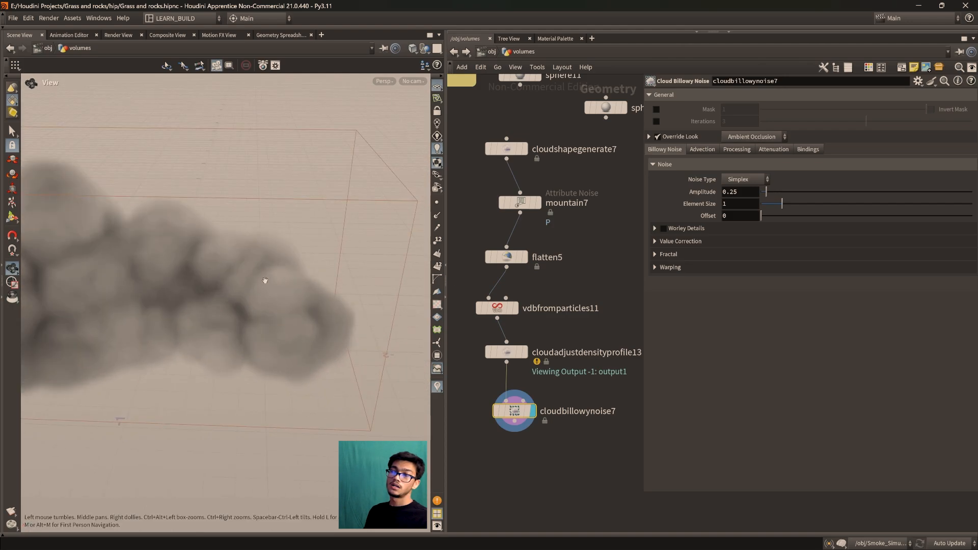
drag(280, 346, 291, 322)
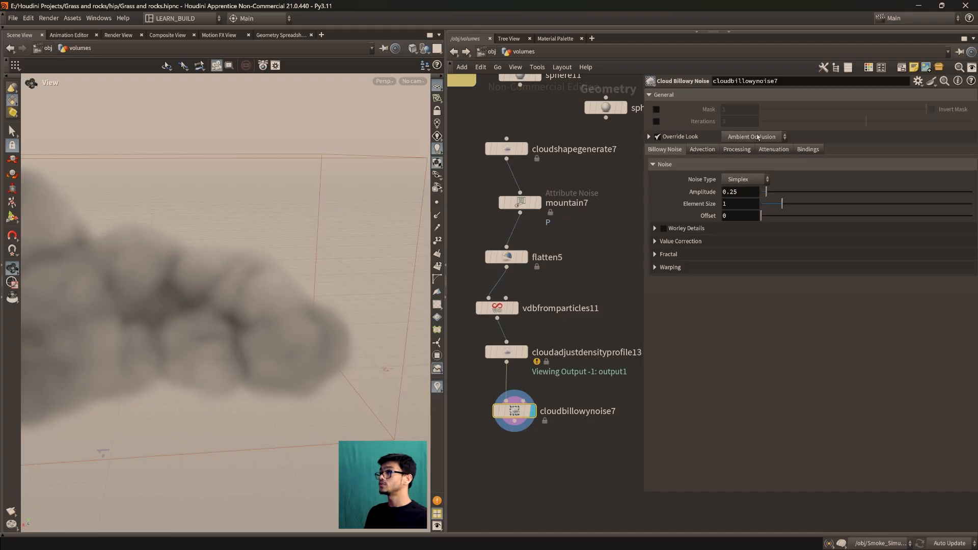
drag(277, 351, 270, 358)
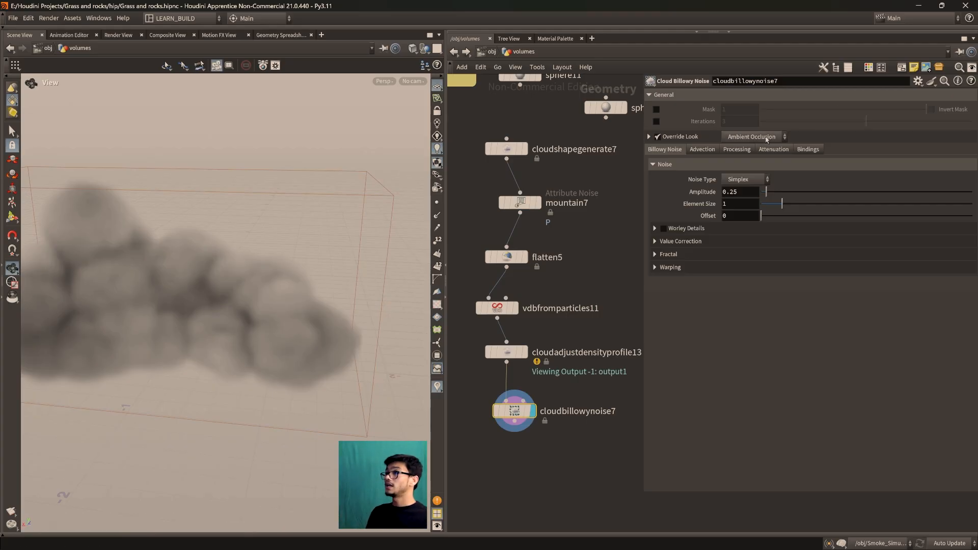
scroll(196, 362, down, 2)
middle_drag(196, 362, 252, 357)
scroll(253, 356, down, 2)
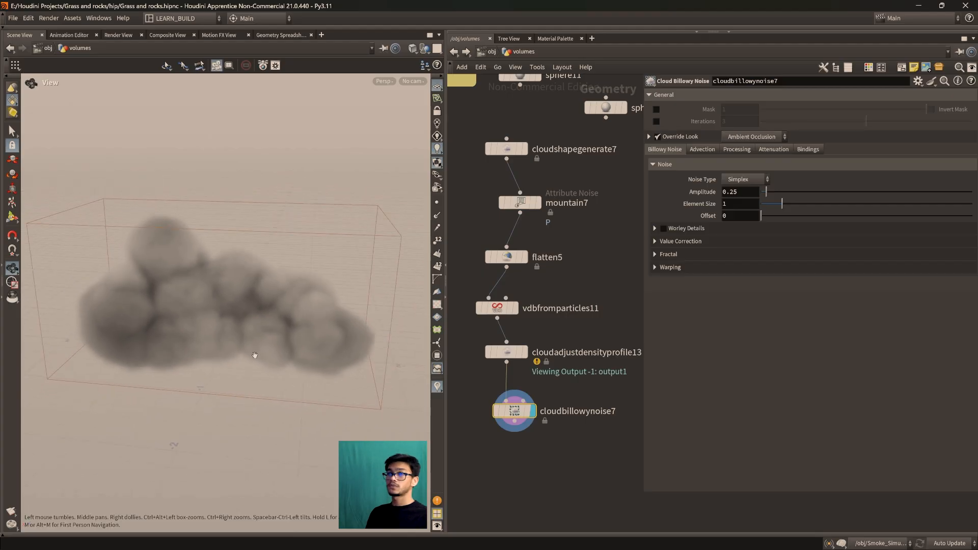
Switch cloudbillowynoise7's Override Look to Reversed Occlusion and view the cloud from several angles for comparison
scroll(262, 357, up, 2)
click(757, 137)
click(752, 157)
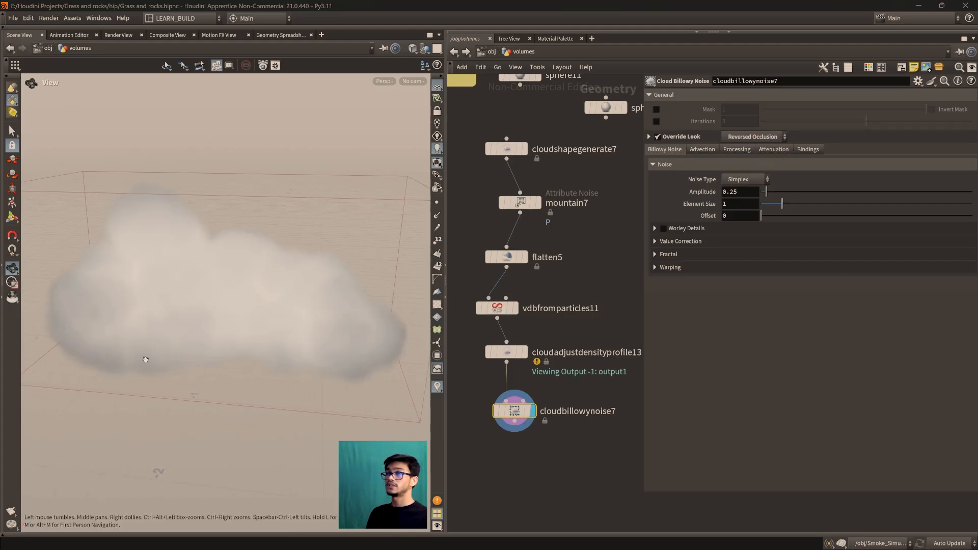
scroll(219, 352, up, 3)
scroll(218, 361, down, 2)
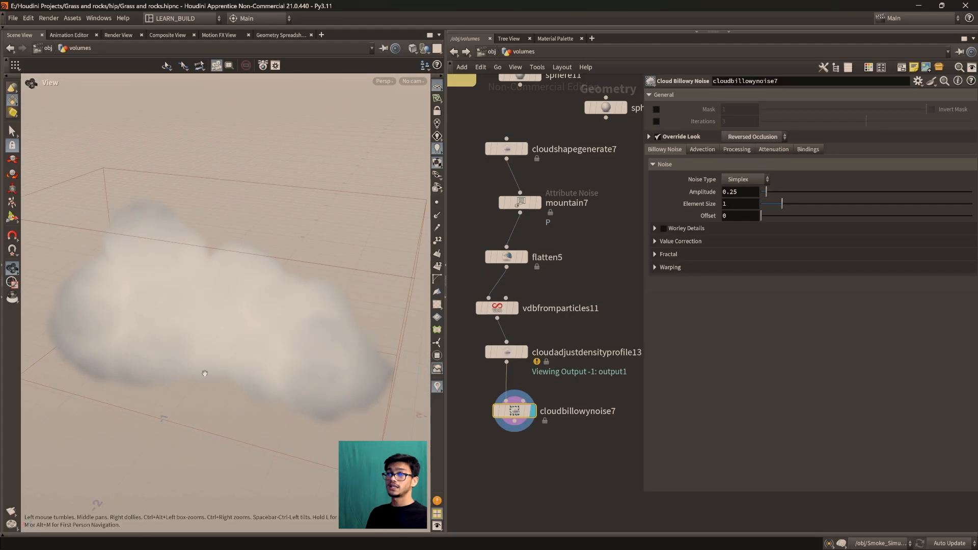
mouse_move(307, 388)
mouse_down()
mouse_move(173, 387)
mouse_move(239, 399)
mouse_move(290, 392)
mouse_up()
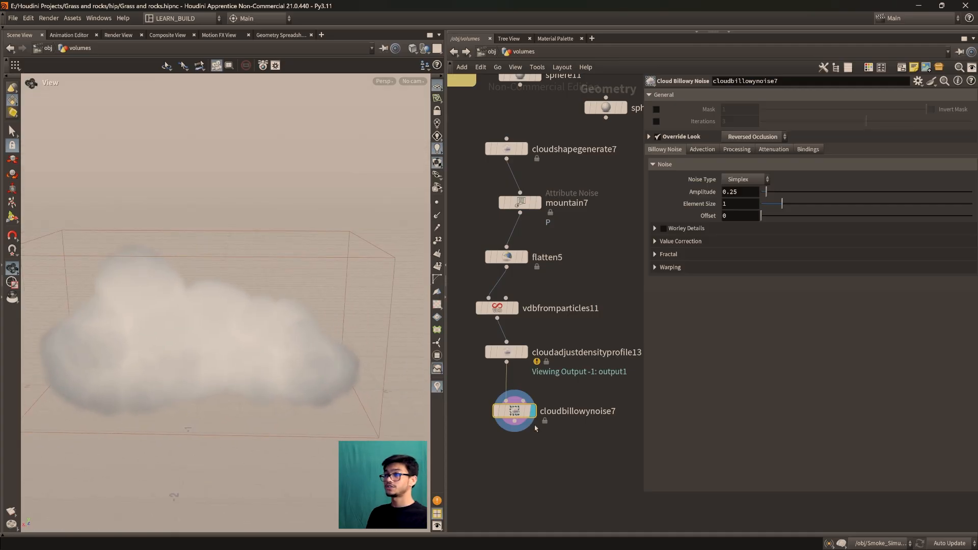
Return cloudbillowynoise7's Override Look to Ambient Occlusion and view the whole cloud
click(753, 137)
click(751, 147)
scroll(250, 352, down, 2)
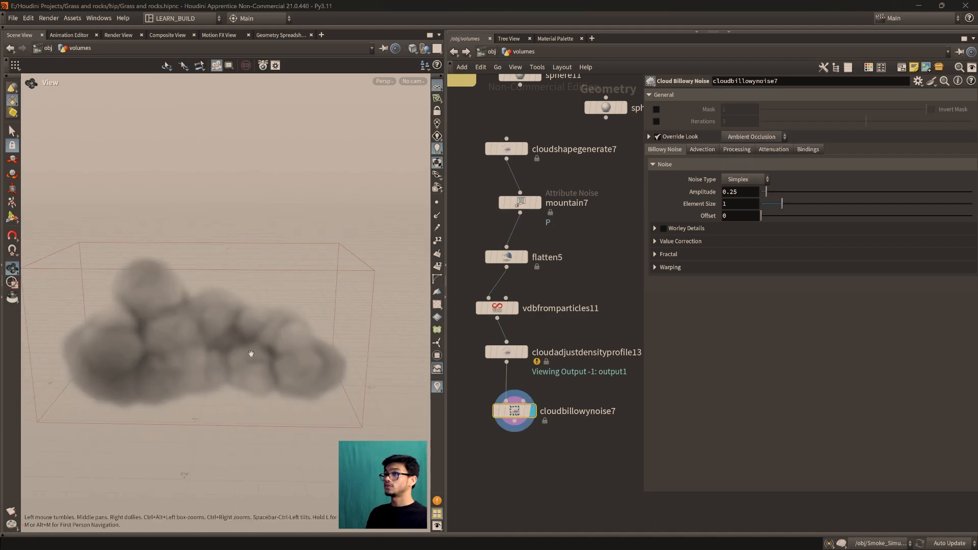
scroll(252, 354, up, 3)
drag(233, 319, 258, 303)
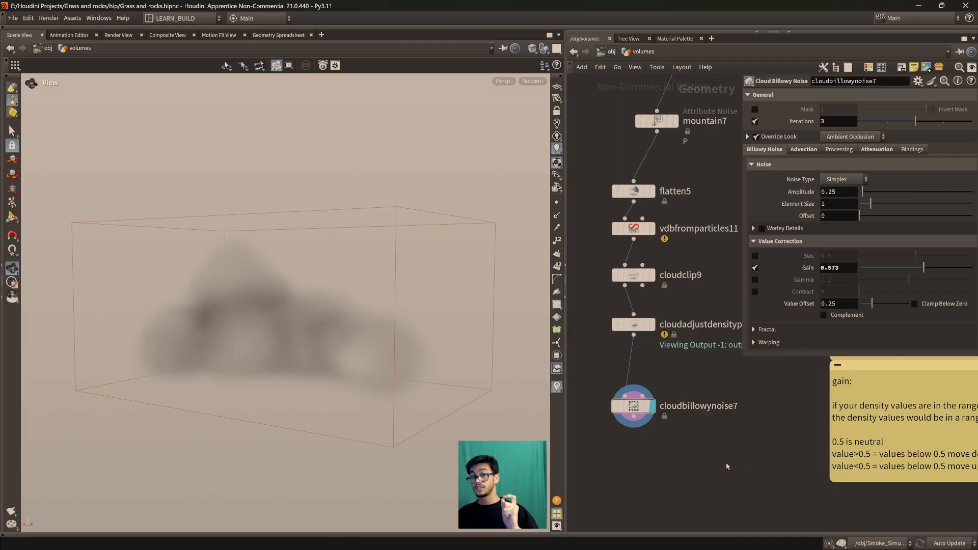
Select and display cloudshapegenerate7, frame its spheres, and view the cloud's scale against the scene grid
middle_drag(709, 176, 688, 373)
scroll(689, 295, up, 2)
click(652, 244)
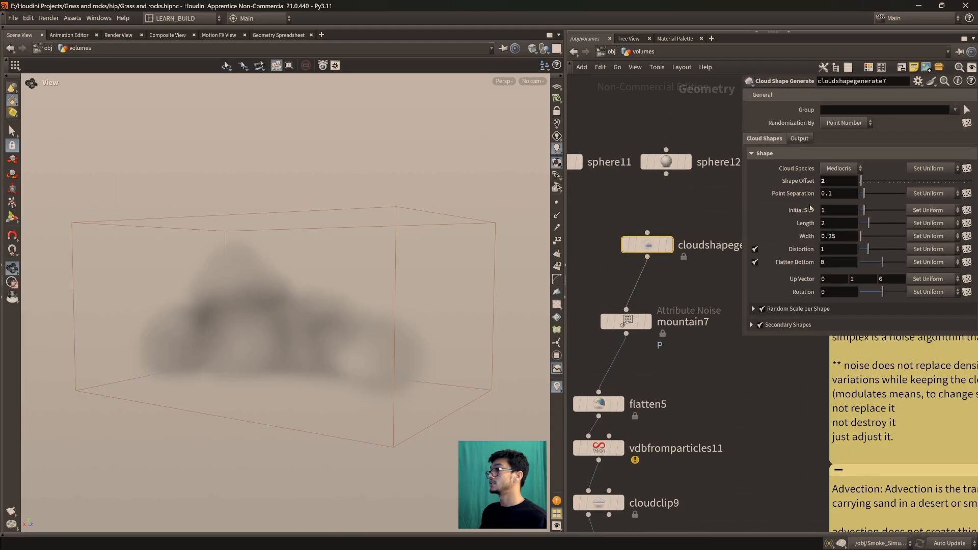
click(846, 209)
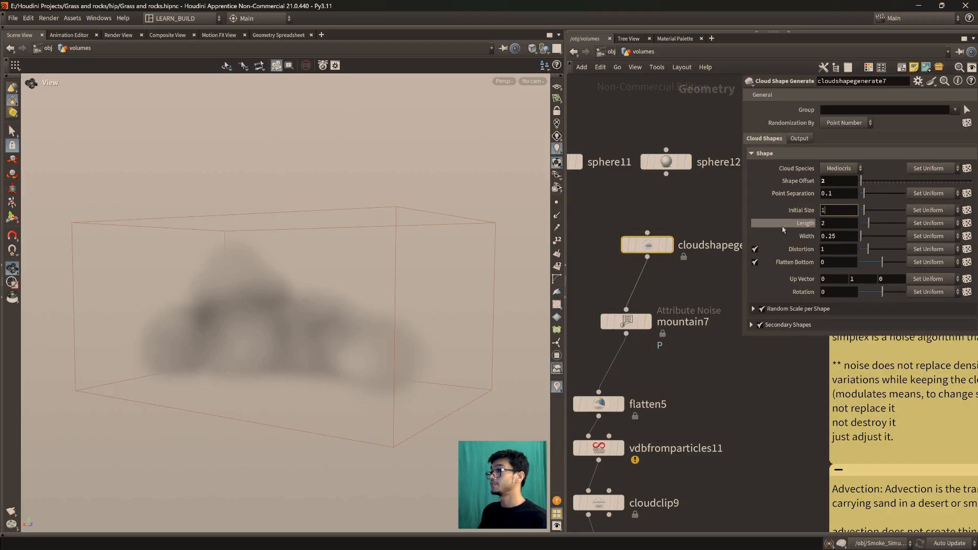
click(667, 244)
key(f)
drag(309, 319, 293, 374)
scroll(293, 374, down, 8)
scroll(293, 374, down, 10)
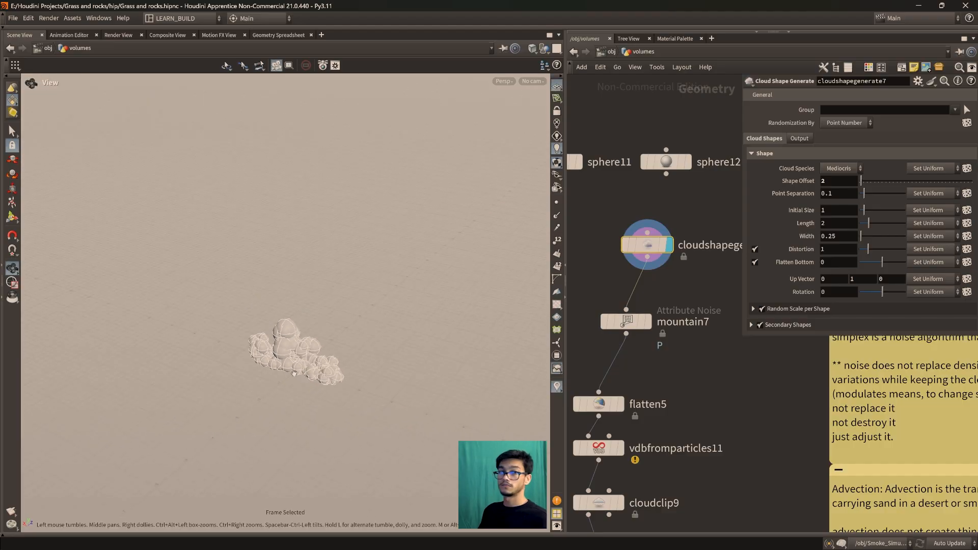
Set cloudshapegenerate7's Initial Size to 10 to enlarge the cloud shape
scroll(293, 374, up, 6)
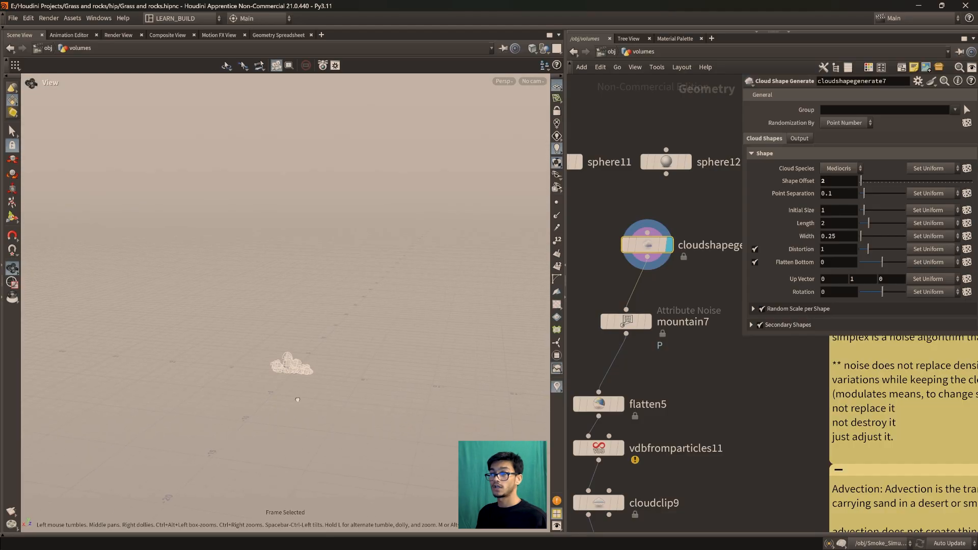
drag(301, 389, 283, 402)
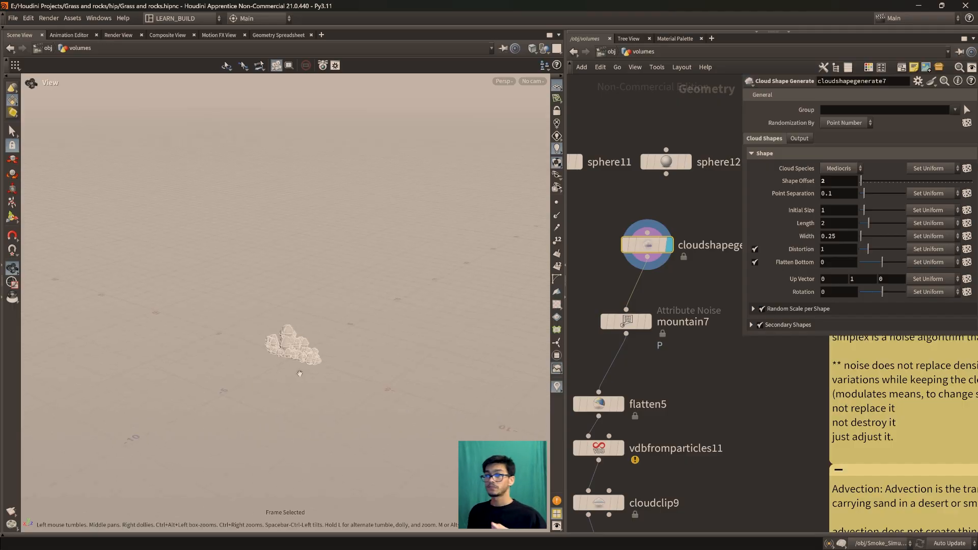
scroll(303, 375, down, 6)
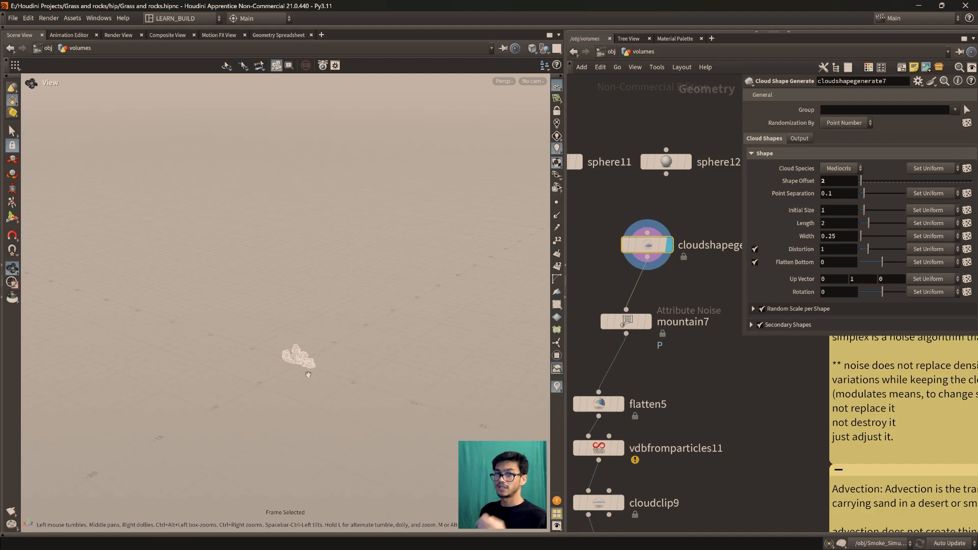
scroll(308, 374, up, 2)
click(835, 211)
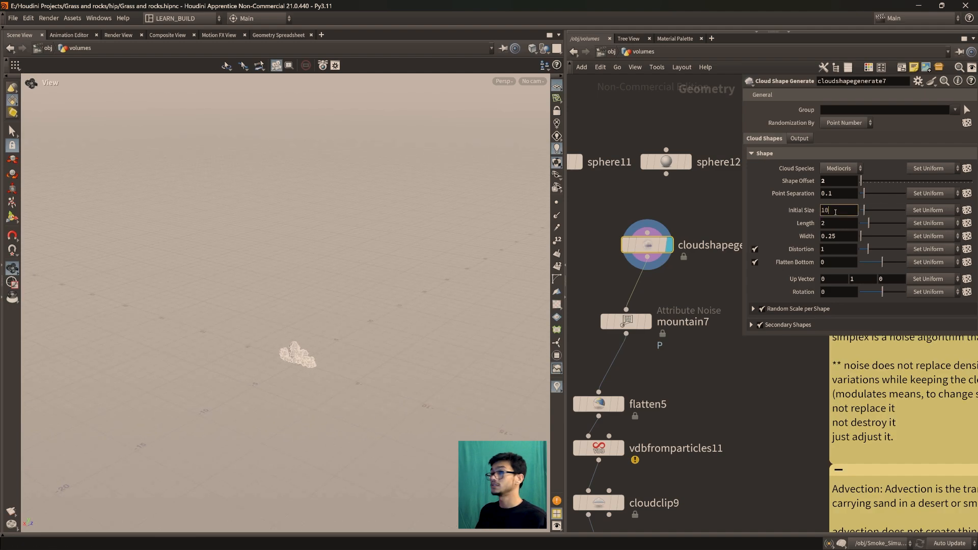
key(Return)
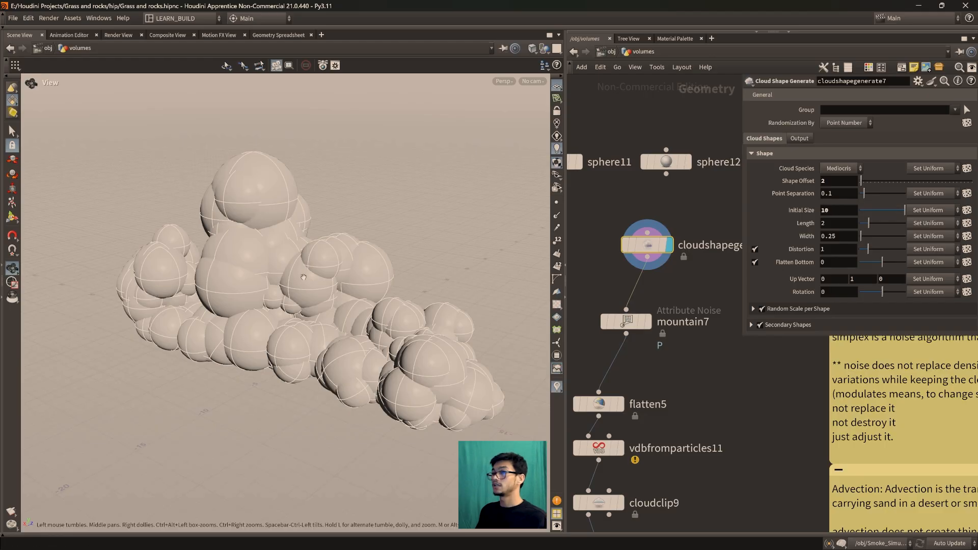
scroll(303, 277, down, 5)
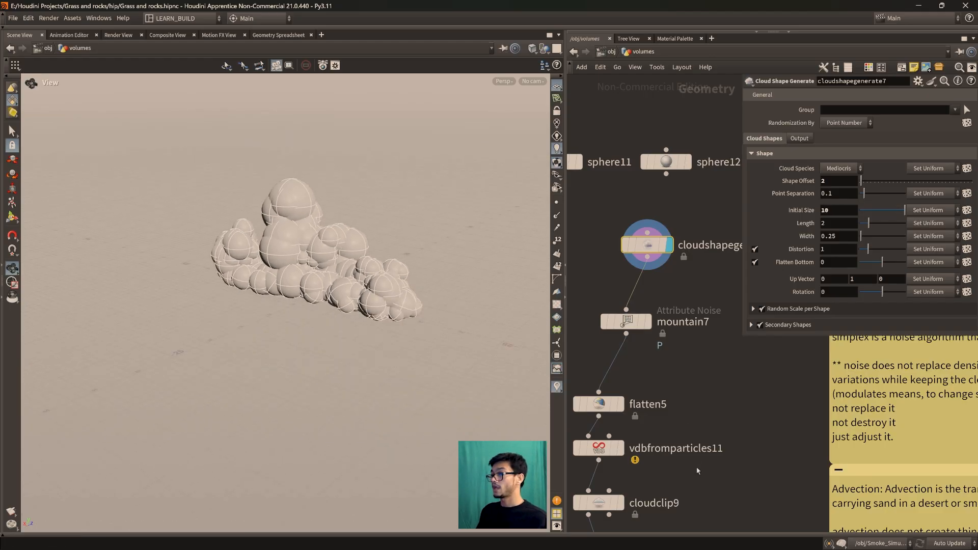
Display the cloudbillowynoise7 output at the end of the chain and view the enlarged cloud
middle_drag(698, 471, 712, 298)
middle_drag(698, 426, 721, 380)
drag(644, 438, 644, 427)
mouse_move(644, 426)
click(659, 429)
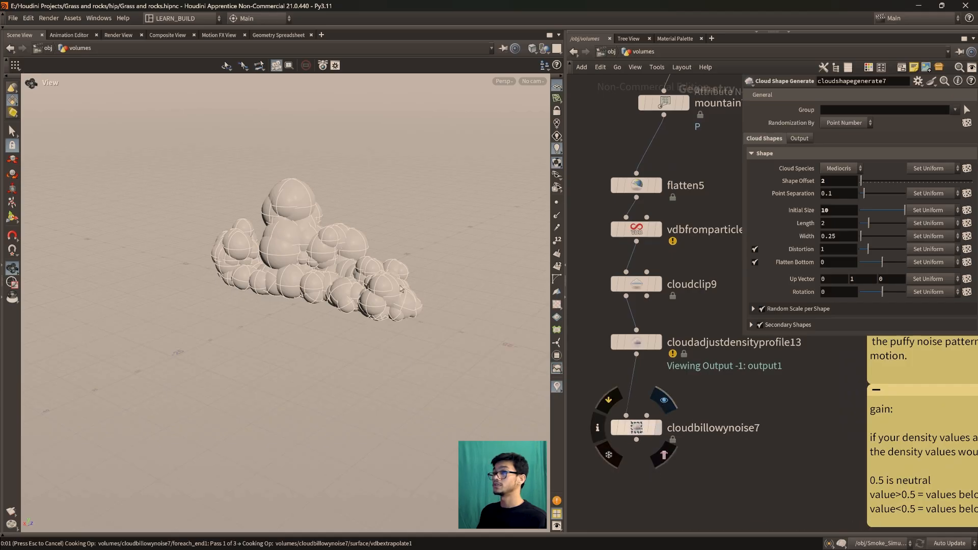
scroll(338, 283, up, 3)
drag(326, 289, 347, 278)
Set the Noise Amplitude of cloudbillowynoise7 to 0
click(637, 436)
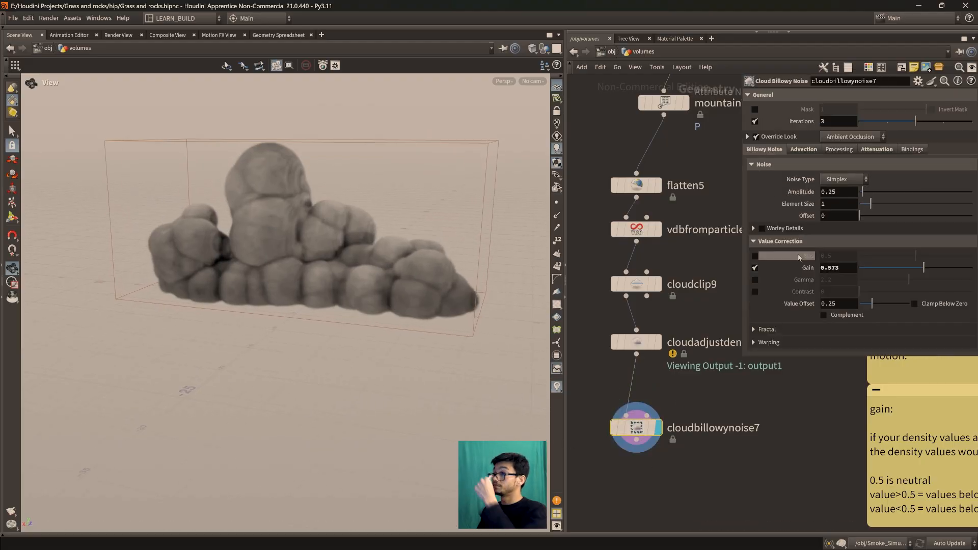
double_click(847, 194)
text(0)
key(Return)
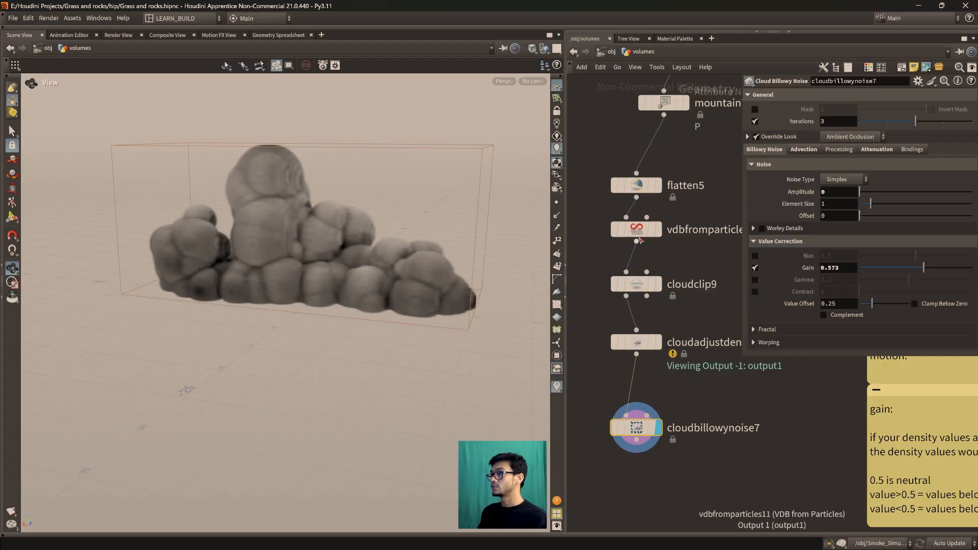
Set the Voxel Size of vdbfromparticles11 to 0.2
click(638, 230)
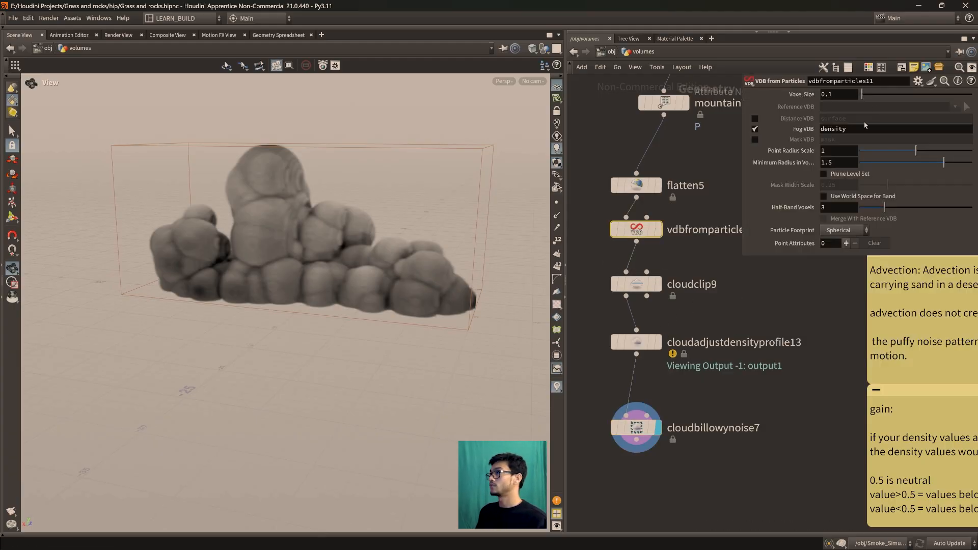
click(836, 95)
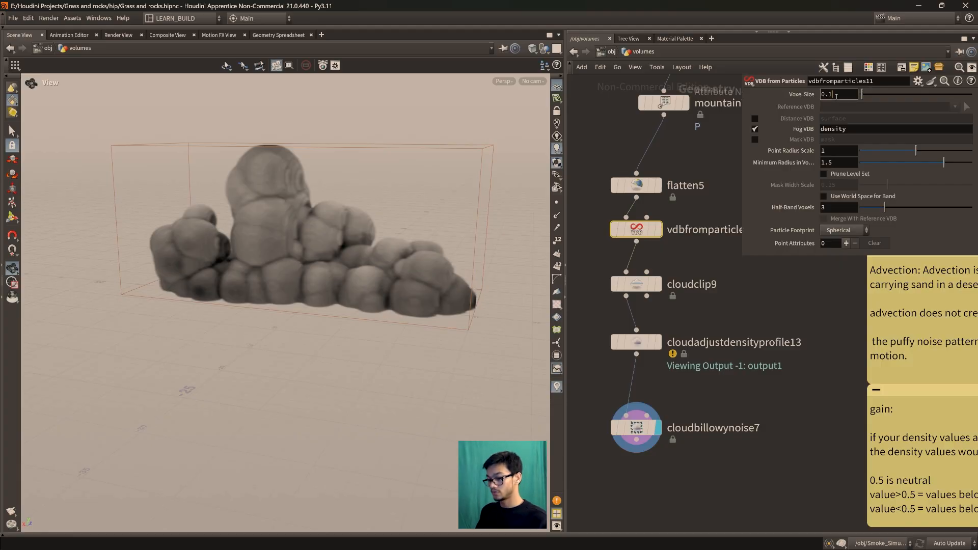
text(2)
key(Return)
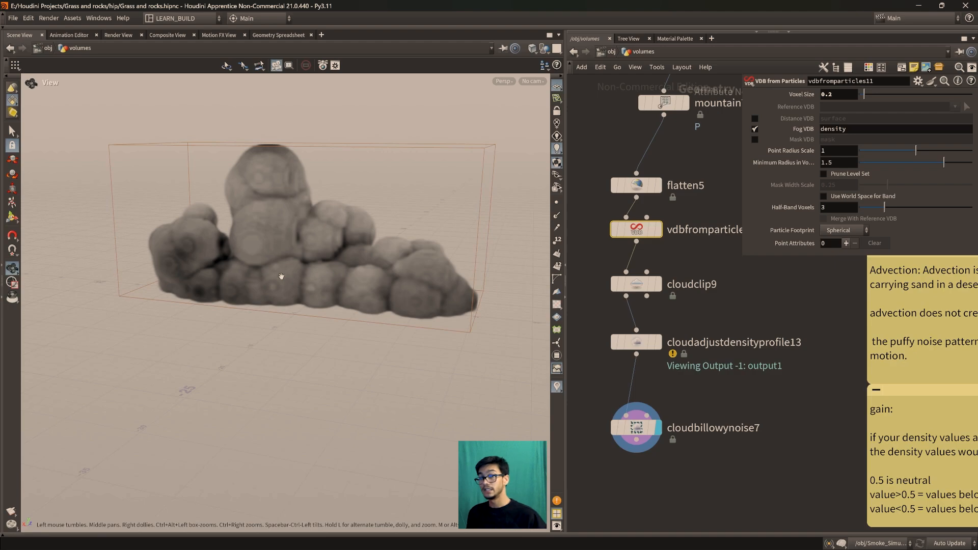
Select the cloudbillowynoise7 node and reposition it slightly beneath cloudadjustdensityprofile13
middle_drag(687, 416, 714, 405)
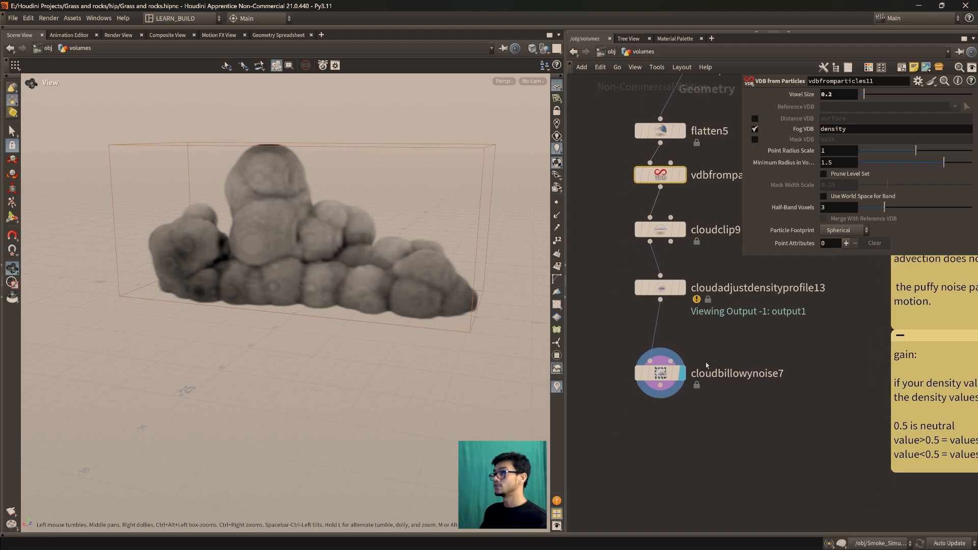
click(688, 435)
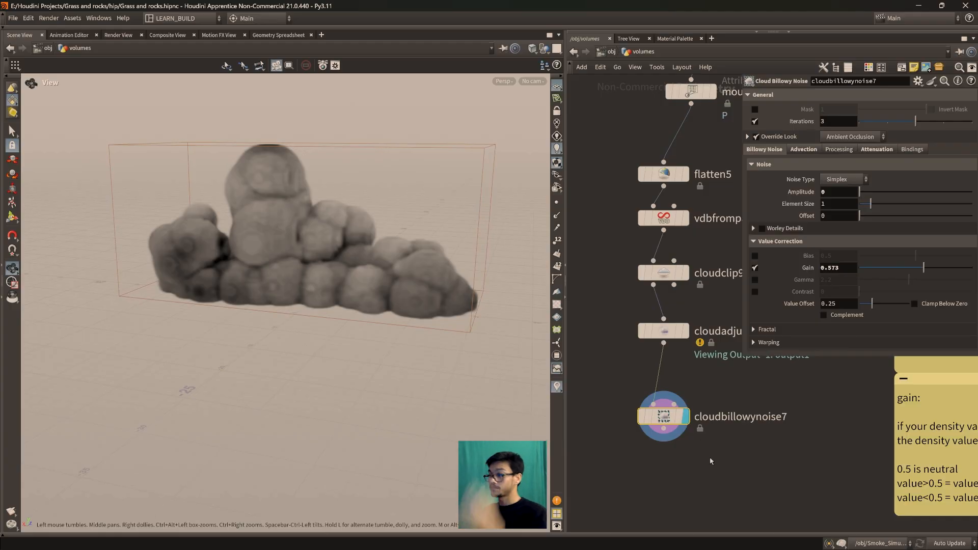
drag(664, 420, 670, 425)
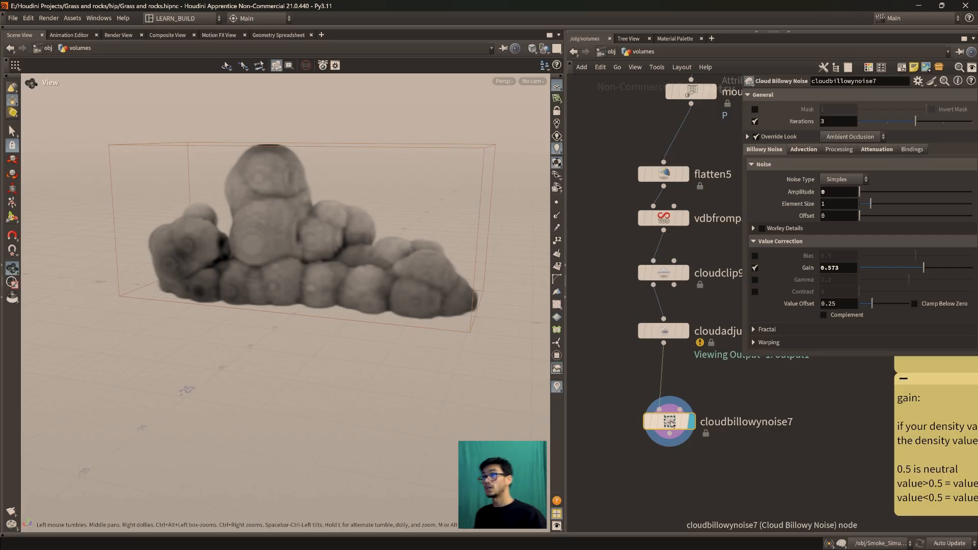
drag(671, 424, 661, 417)
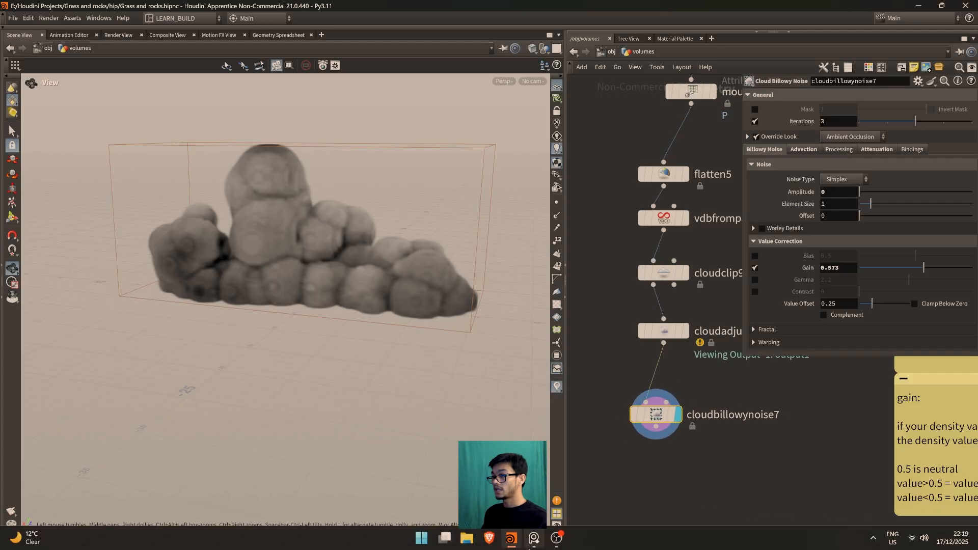
Switch to the reference image board and examine the billowy noise sample images and their definition
click(532, 540)
drag(312, 164, 448, 136)
scroll(574, 422, up, 5)
middle_drag(574, 423, 528, 399)
scroll(534, 410, down, 2)
scroll(509, 385, up, 1)
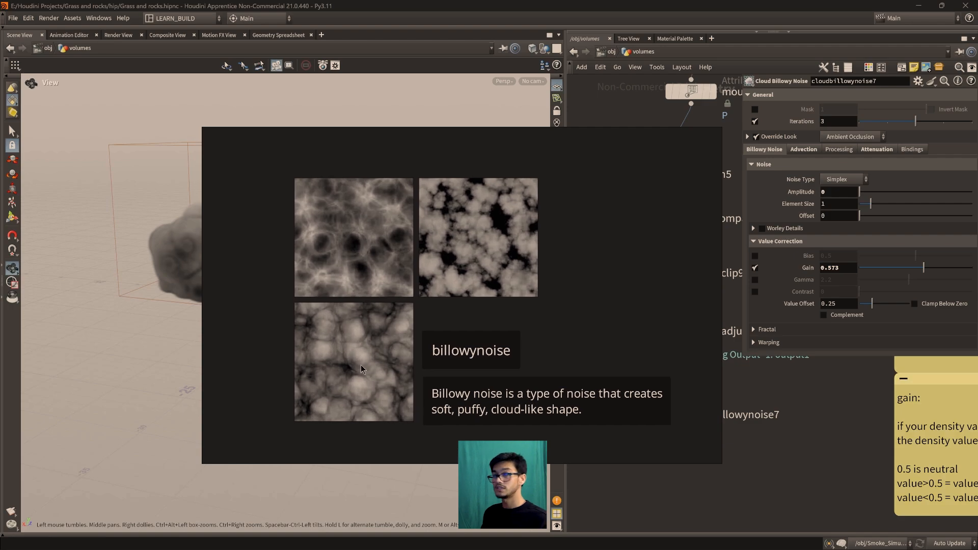
scroll(491, 234, up, 1)
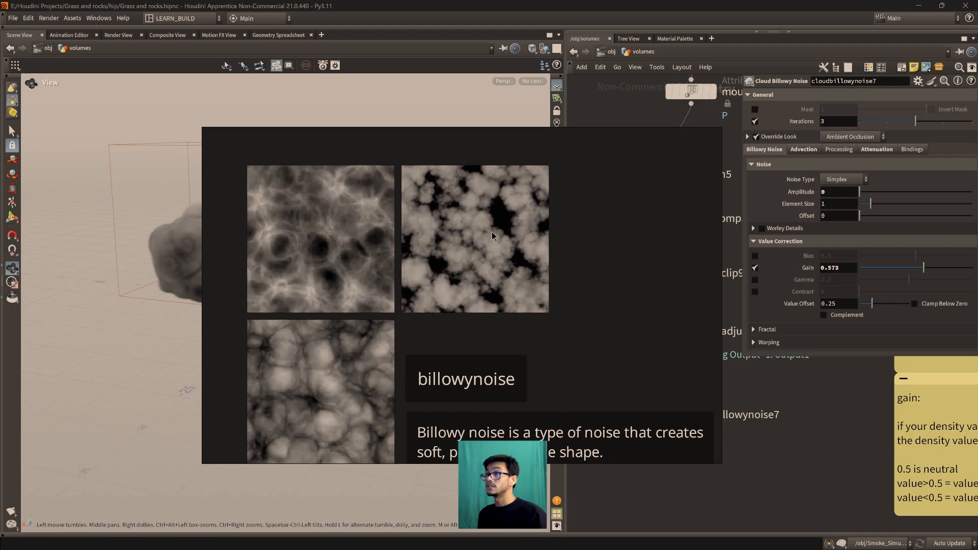
middle_drag(506, 251, 485, 238)
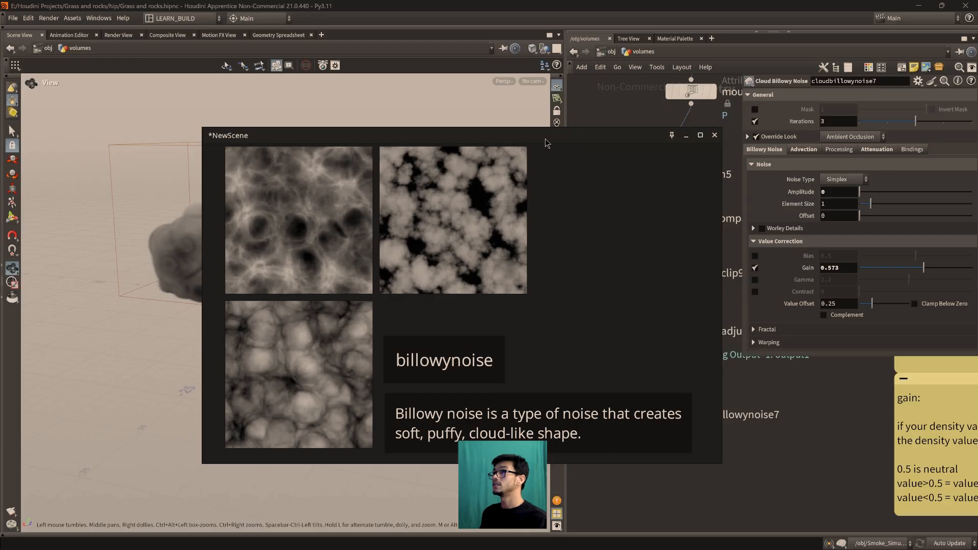
Move the reference board clear of the node network, nudge cloudbillowynoise7, and bring the board back in front
drag(544, 137, 440, 130)
drag(648, 416, 665, 421)
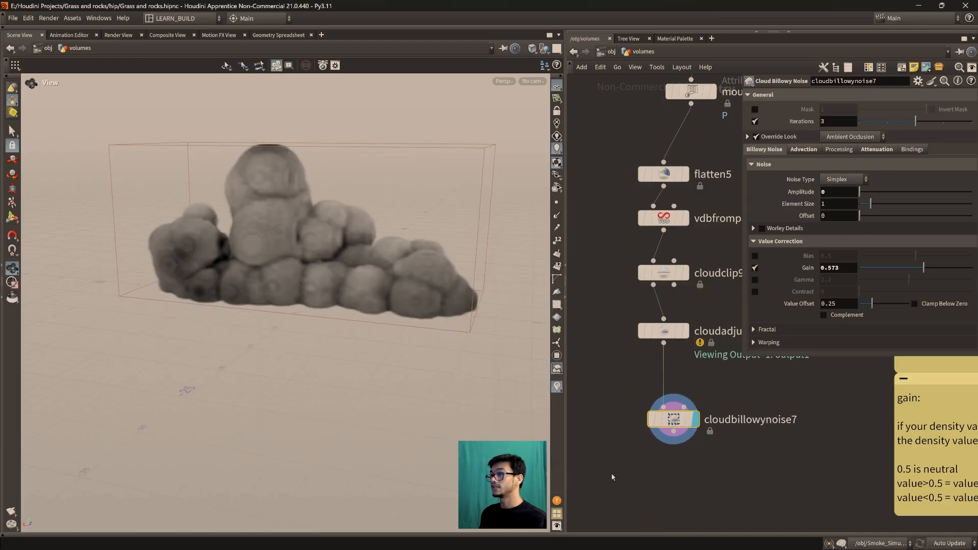
click(534, 539)
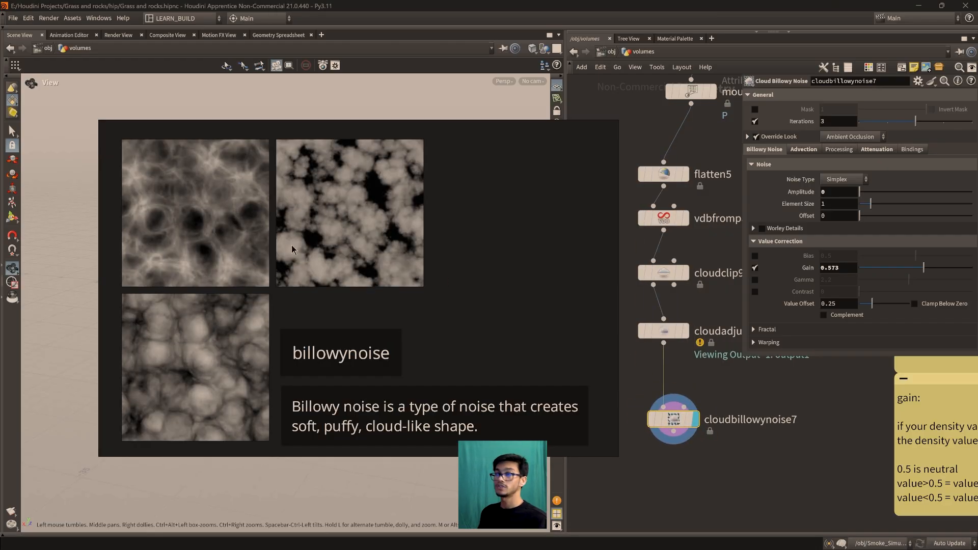
Return from the reference board to the cloud view and raise the Amplitude of cloudbillowynoise7 to about 1.61
mouse_move(115, 138)
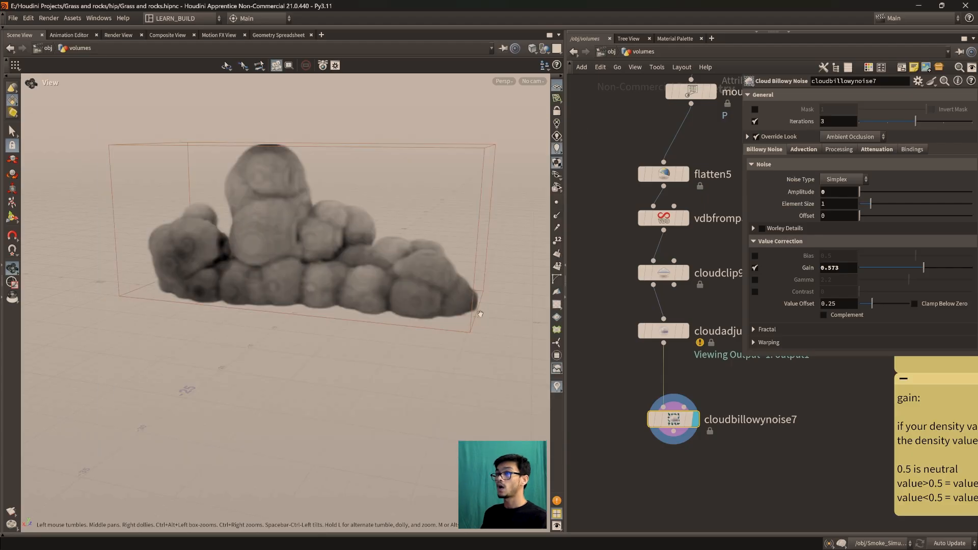
middle_drag(343, 249, 370, 328)
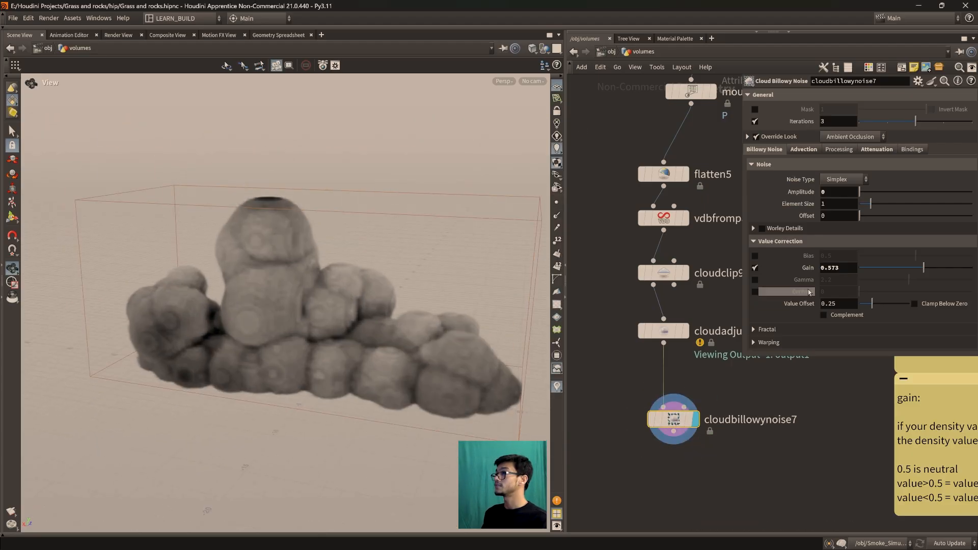
drag(859, 192, 883, 194)
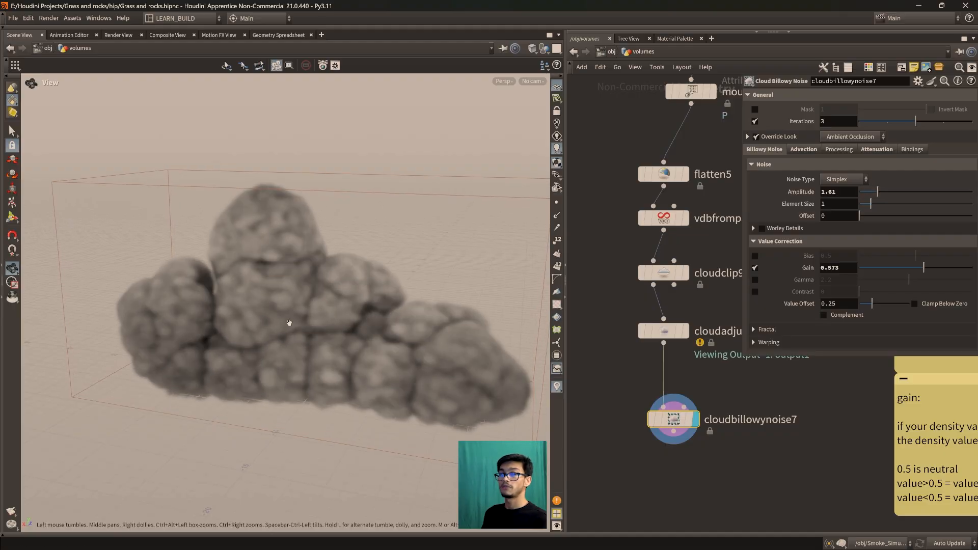
Set the Voxel Size of vdbfromparticles11 to 0.05 and inspect the cloud
click(663, 217)
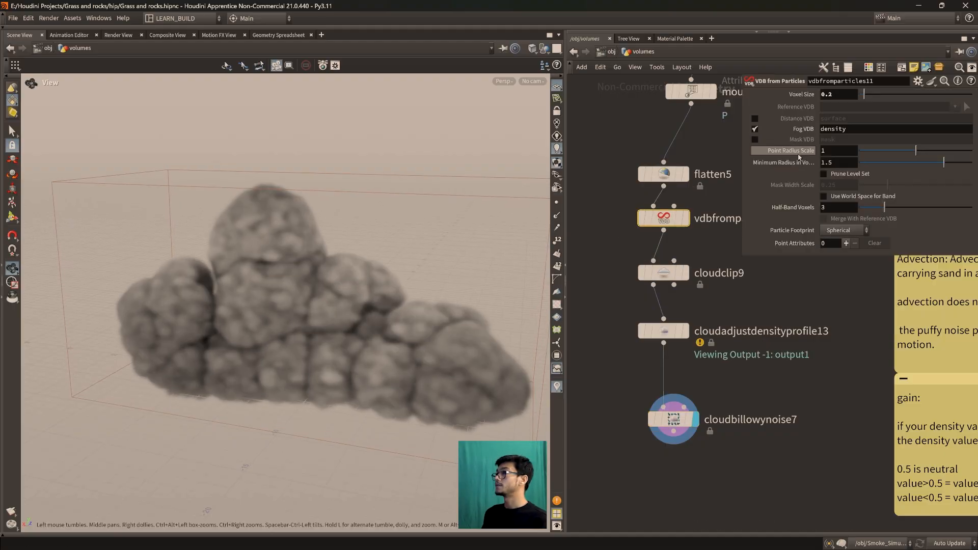
click(846, 95)
text(05)
key(Return)
scroll(343, 392, up, 2)
scroll(340, 397, down, 2)
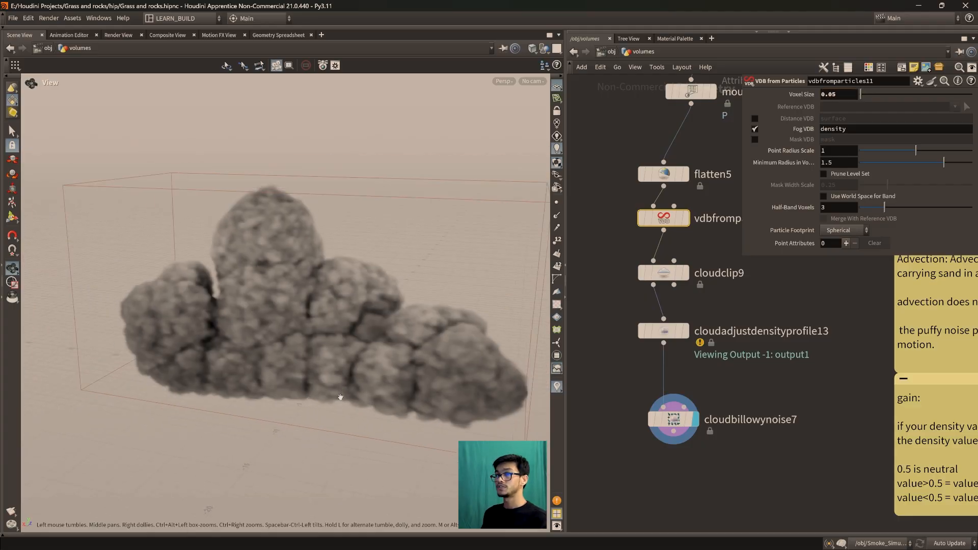
drag(341, 396, 306, 369)
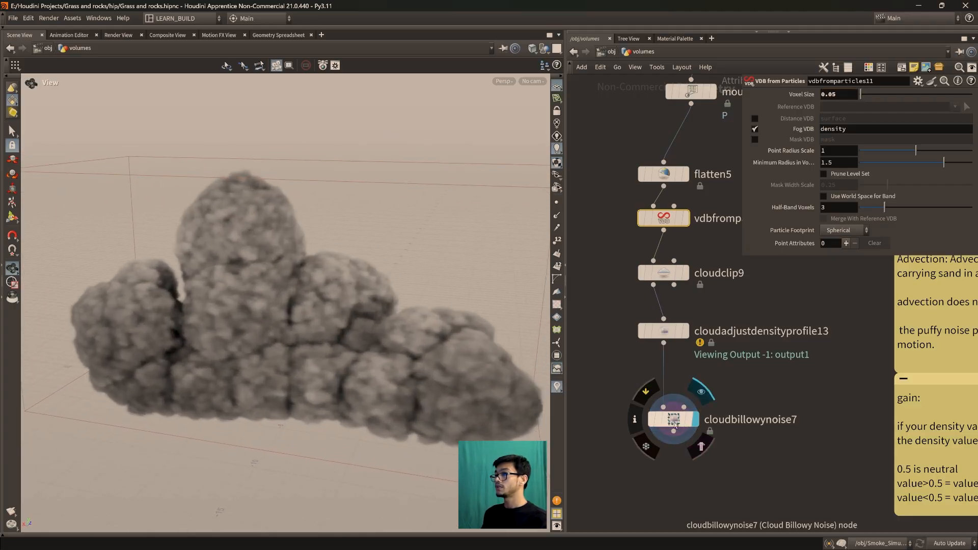
Lower the Amplitude of cloudbillowynoise7 to about 0.66 and set the Voxel Size of vdbfromparticles11 to 0.1
click(673, 419)
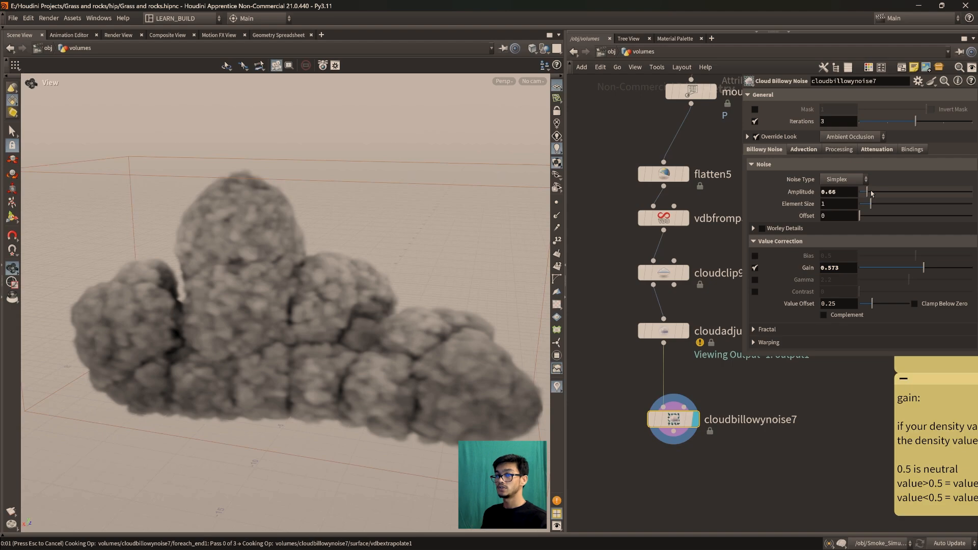
click(682, 219)
click(843, 96)
text(1)
key(Return)
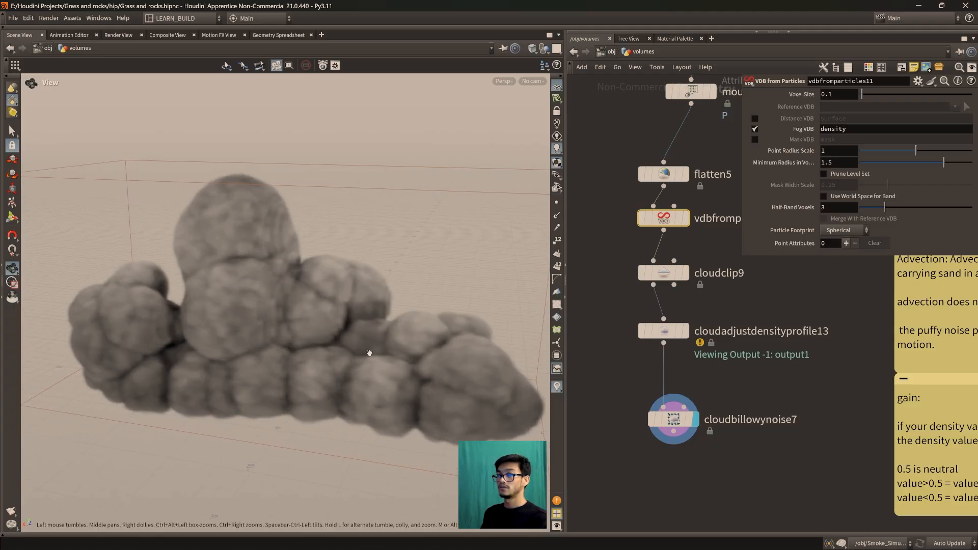
Move cloudbillowynoise7 closer beneath cloudadjustdensityprofile13 and adjust its Amplitude to about 1.25
drag(673, 419, 663, 402)
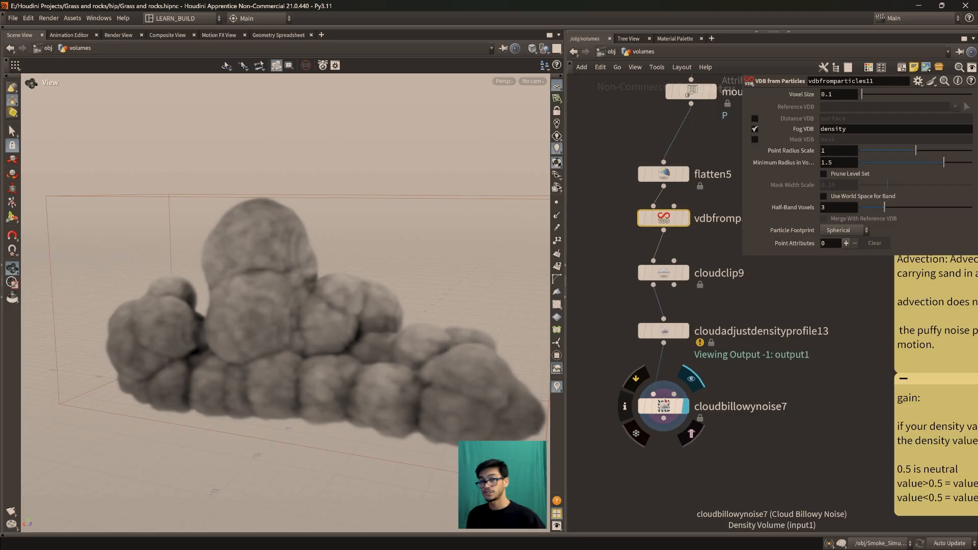
click(663, 402)
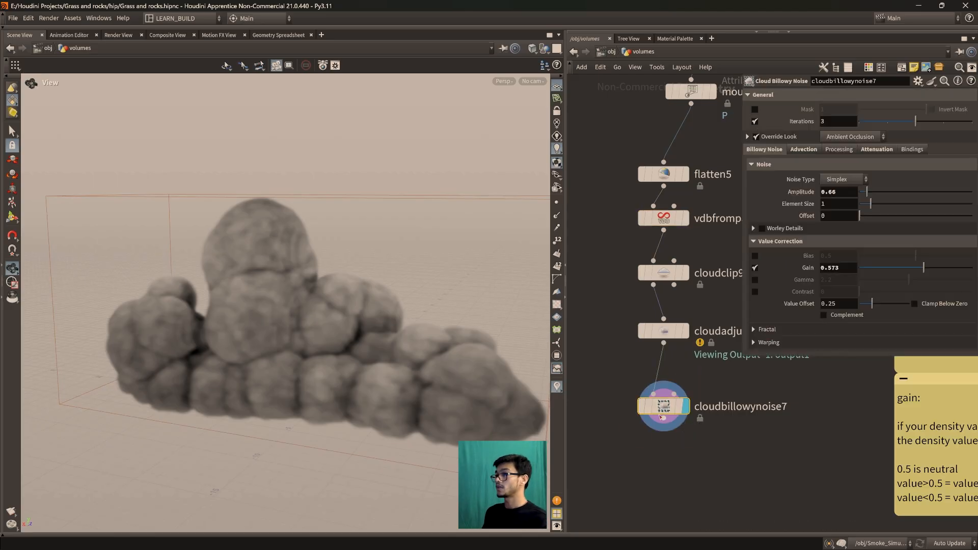
drag(666, 416, 660, 421)
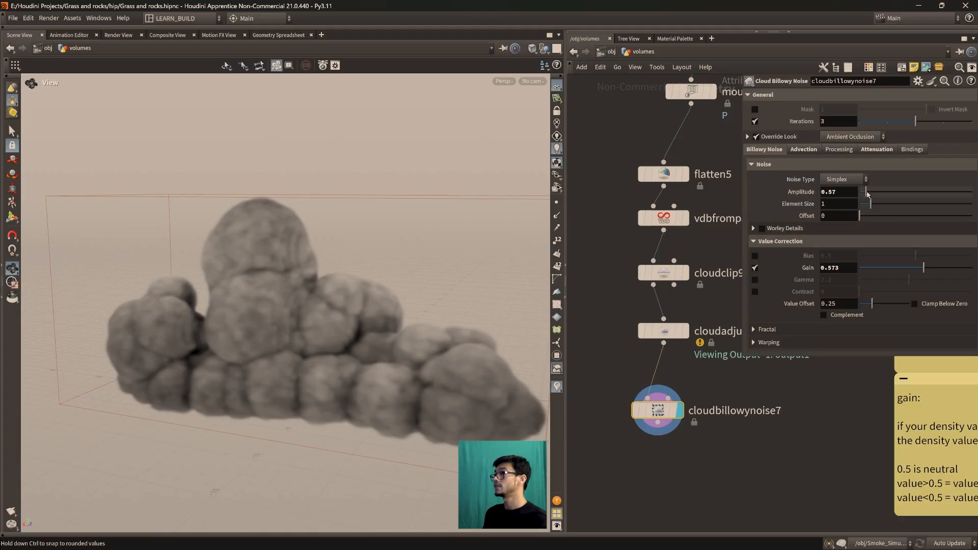
drag(871, 195, 897, 195)
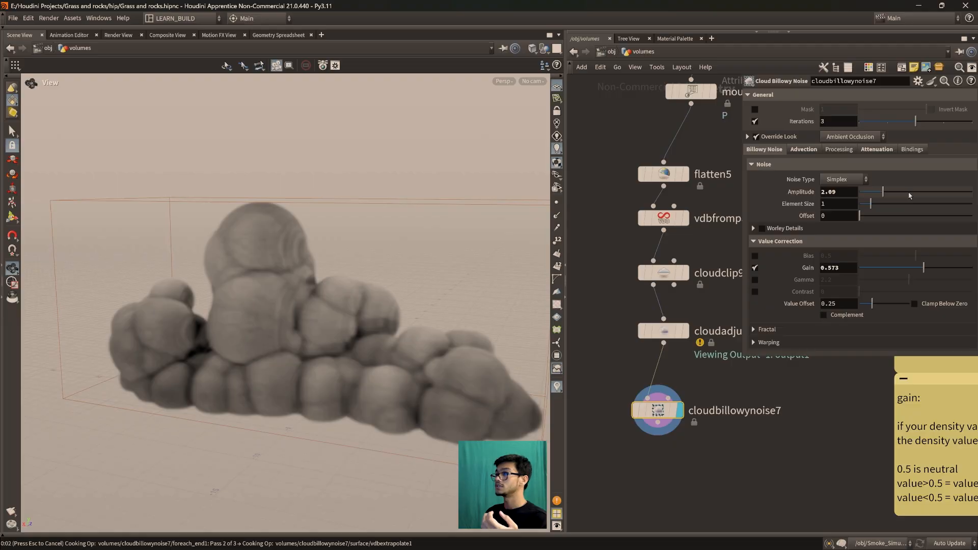
drag(904, 194, 871, 193)
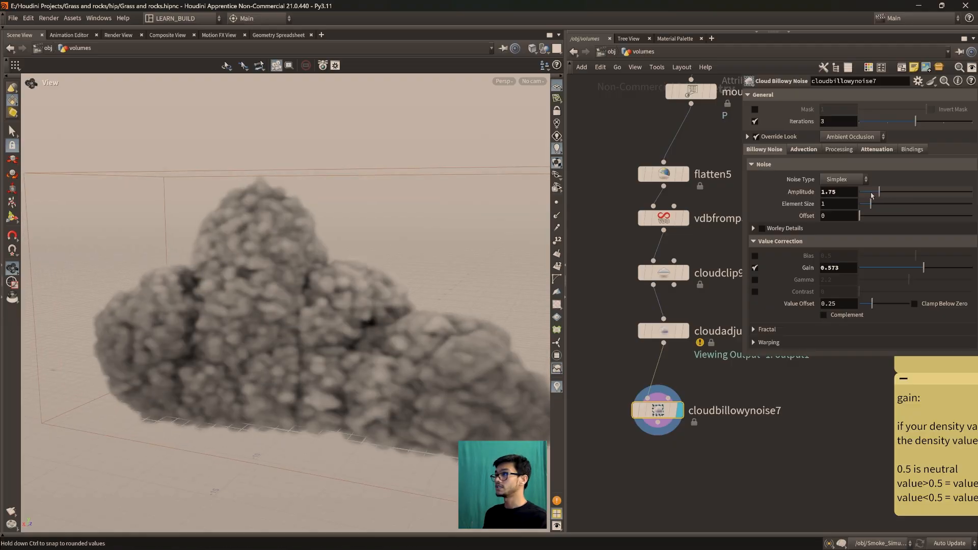
drag(870, 193, 874, 197)
drag(375, 306, 325, 326)
Coarsen the cloud volume by setting the Voxel Size of vdbfromparticles11 to 0.2
click(663, 218)
click(842, 93)
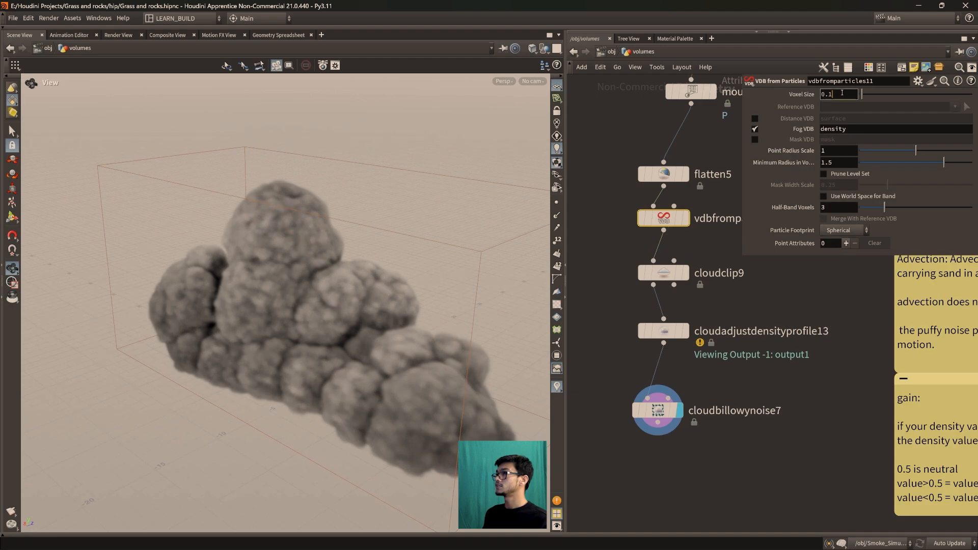
key(BackSpace)
text(2)
key(Return)
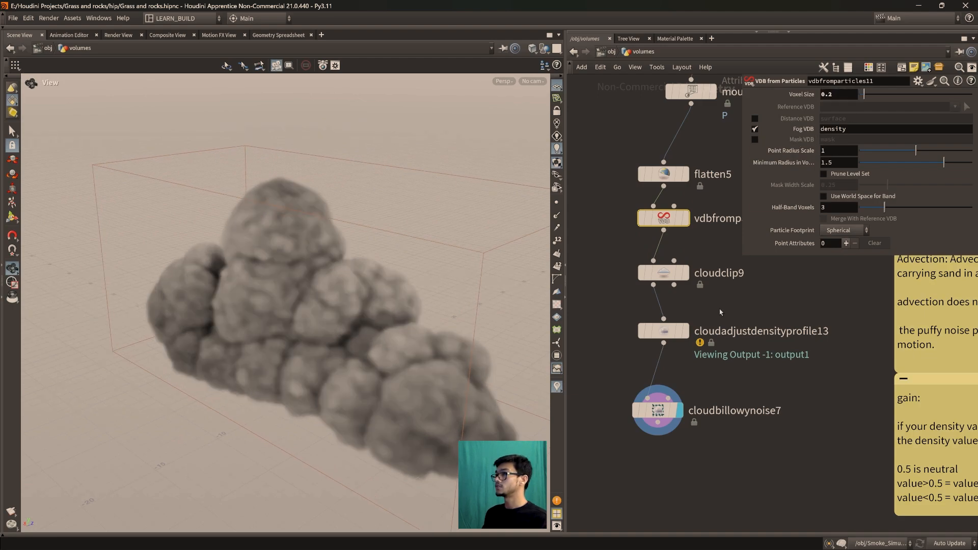
Set the Amplitude of cloudbillowynoise7 to 1.7 after trying about 1.81
click(651, 419)
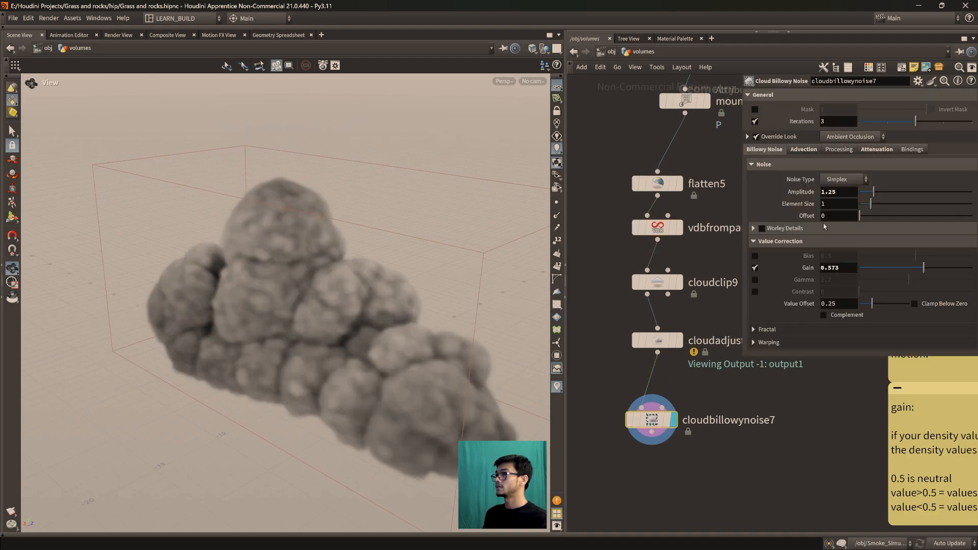
drag(890, 191, 895, 192)
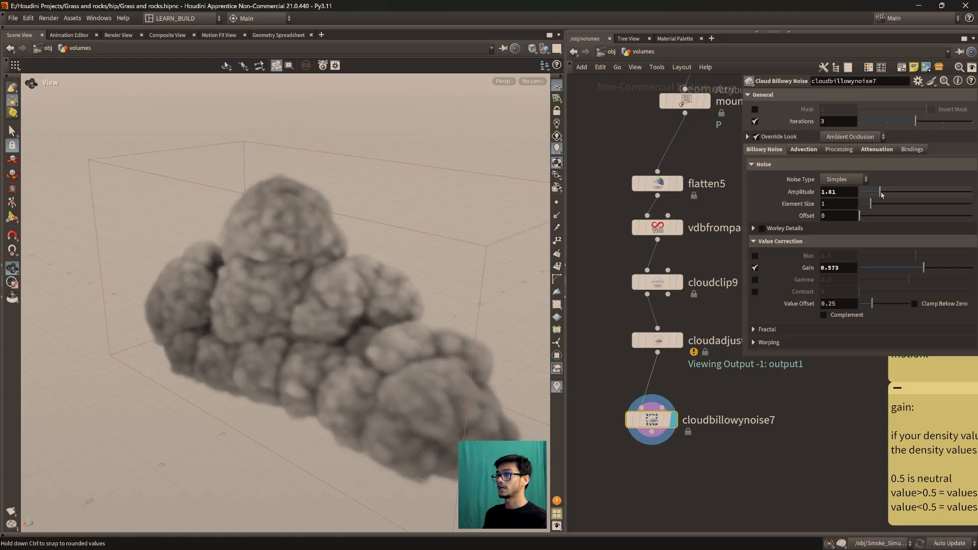
drag(290, 331, 317, 316)
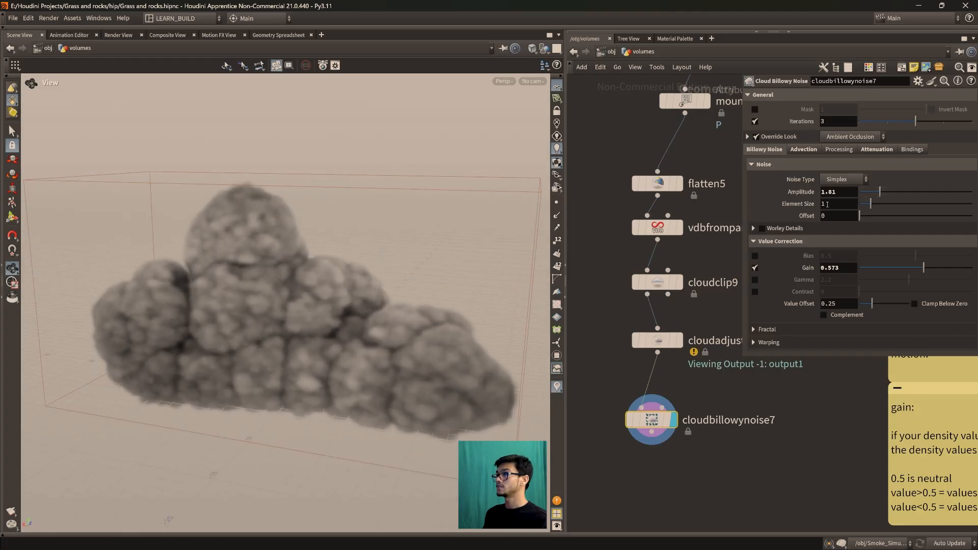
drag(841, 196, 818, 199)
text(1.7)
key(Return)
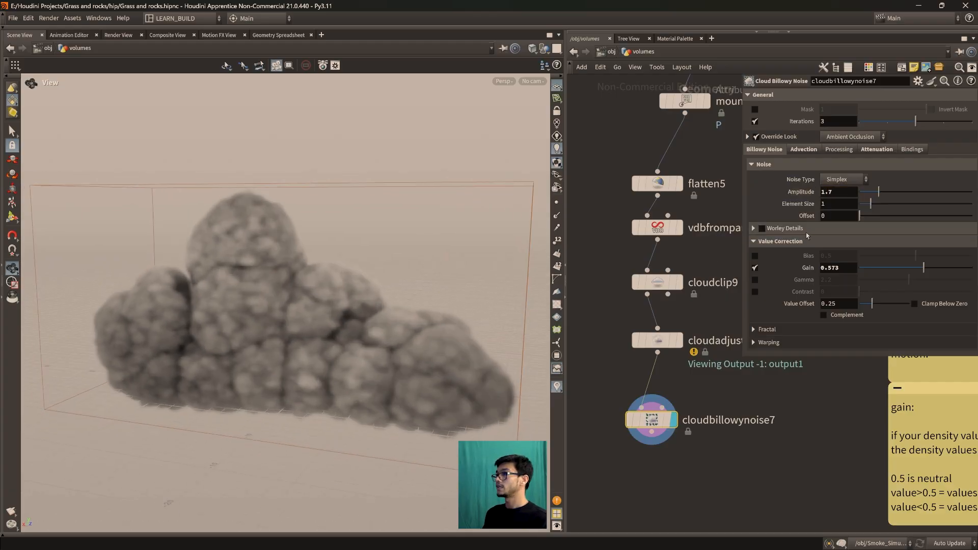
Increase the Element Size of cloudbillowynoise7 to about 1.18 and check the cloud from several angles
mouse_move(870, 204)
mouse_down()
mouse_move(886, 208)
mouse_move(873, 208)
mouse_up()
drag(294, 326, 395, 364)
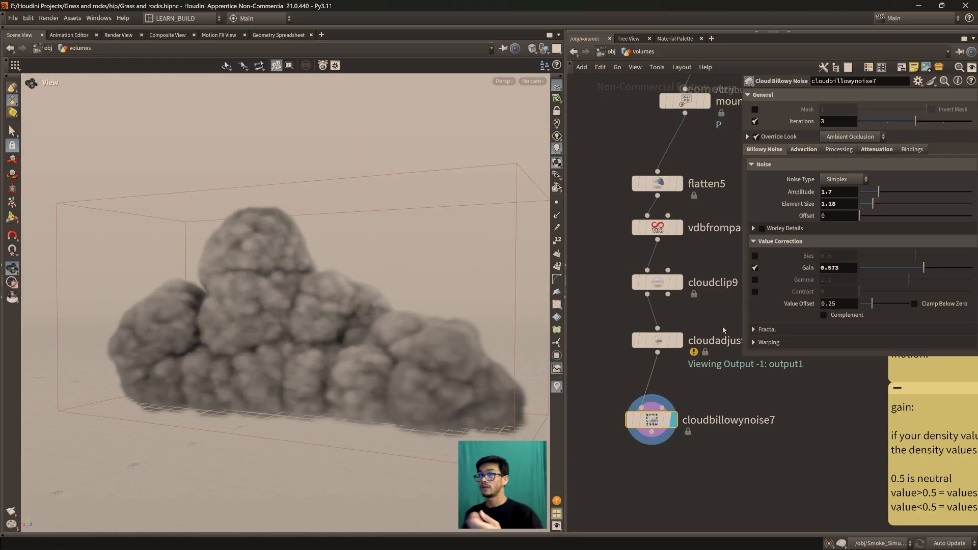
drag(375, 388, 358, 392)
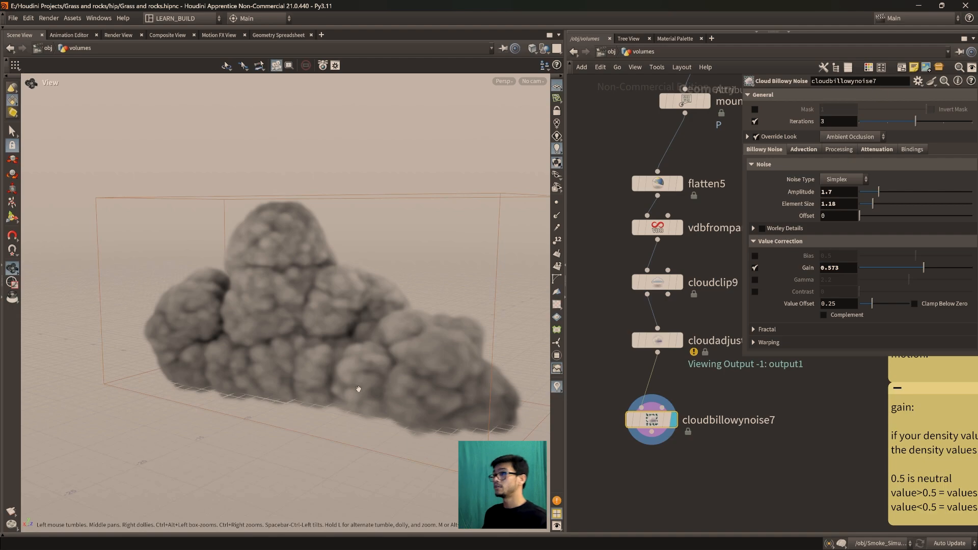
drag(377, 393, 325, 389)
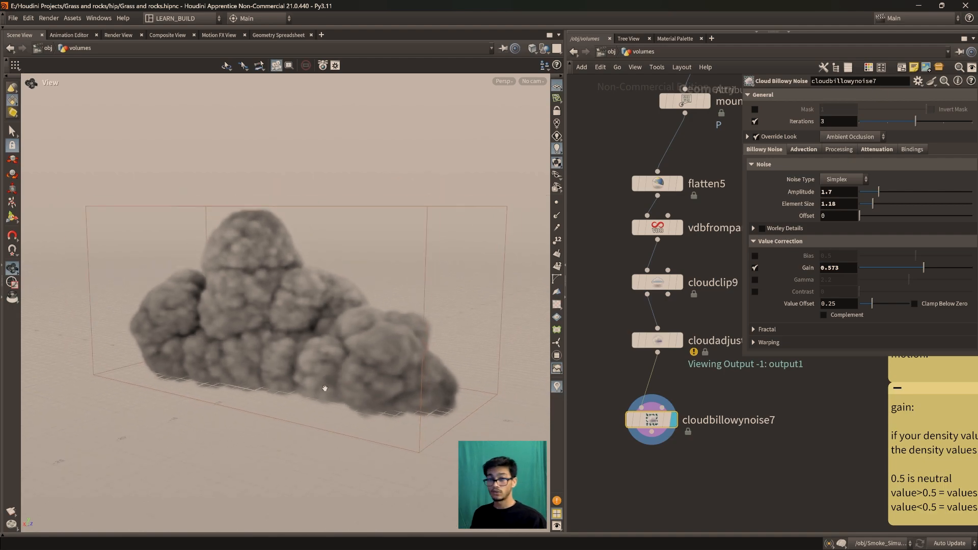
drag(325, 389, 358, 384)
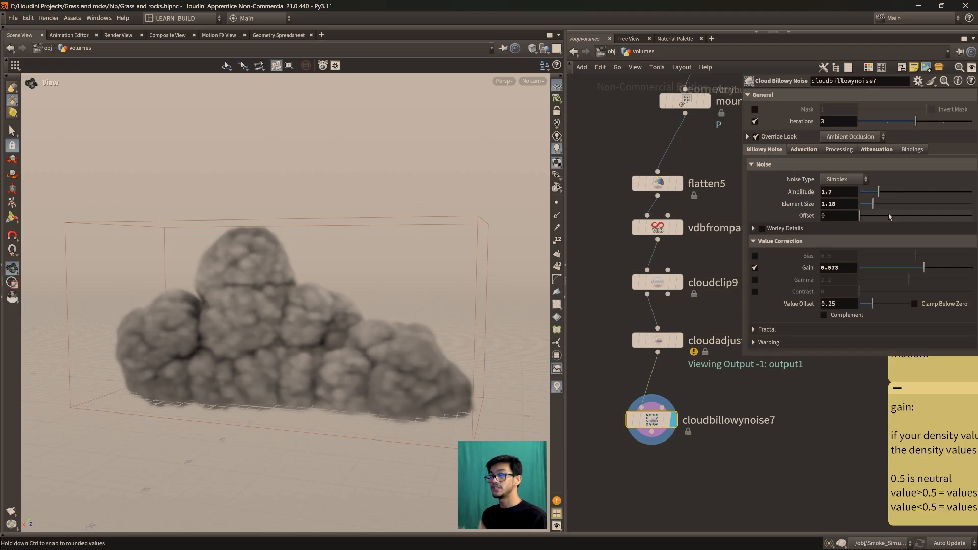
Enable Worley Details on cloudbillowynoise7 with the noise Offset kept at 0, and inspect the cloud up close
mouse_move(808, 291)
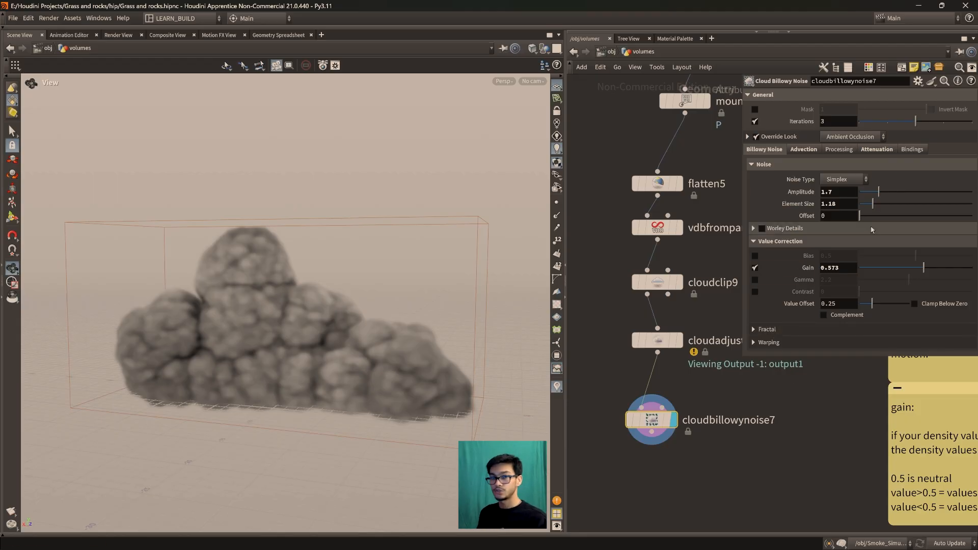
mouse_move(860, 216)
mouse_down()
mouse_move(868, 217)
mouse_move(859, 216)
mouse_up()
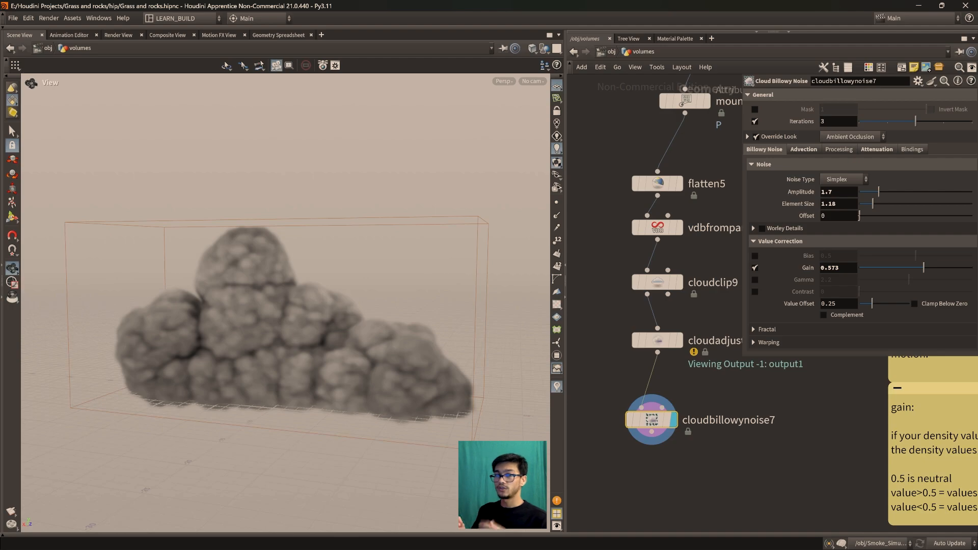
click(762, 229)
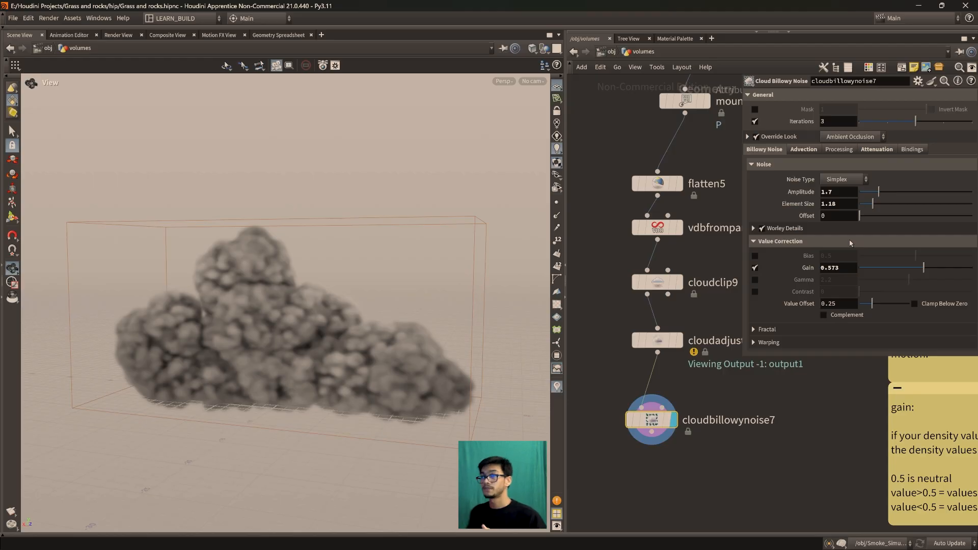
scroll(247, 350, up, 8)
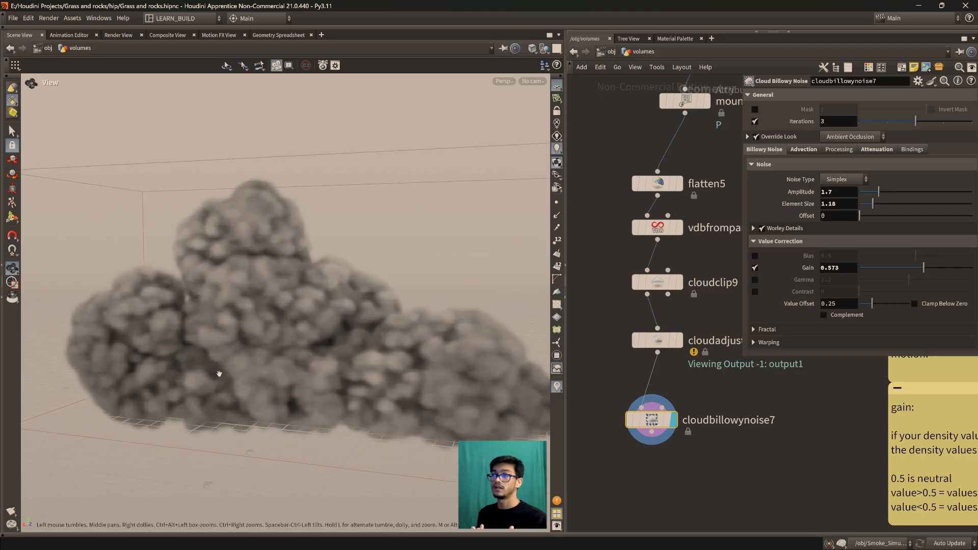
drag(305, 259, 203, 375)
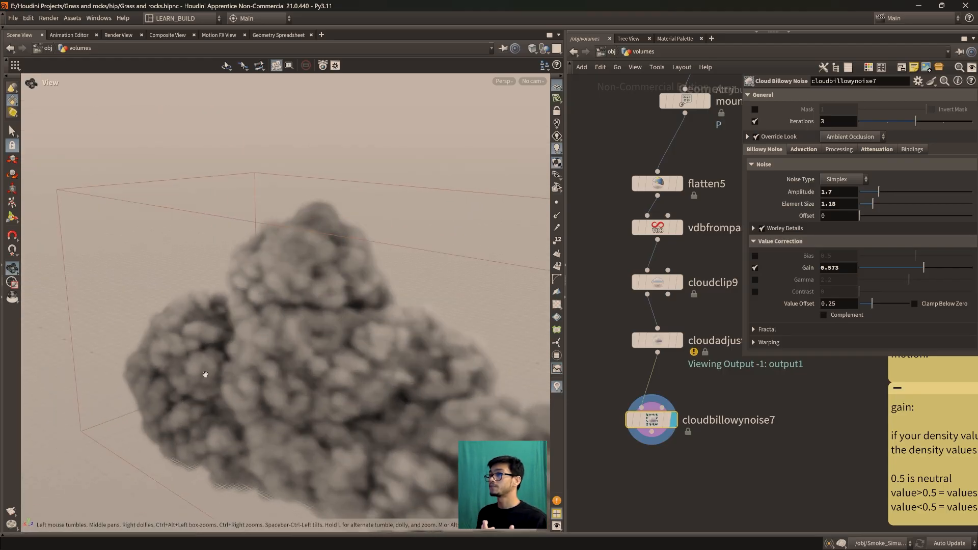
Expand the Worley Details settings of cloudbillowynoise7 and set Blend to 4.1
click(753, 228)
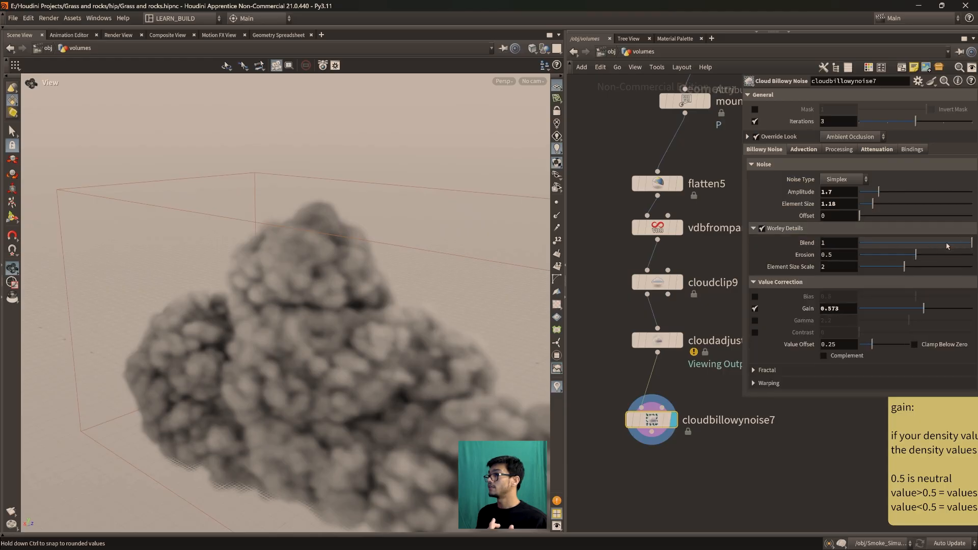
mouse_move(943, 246)
mouse_down()
mouse_move(933, 245)
mouse_move(960, 245)
mouse_up()
drag(481, 374, 439, 306)
middle_drag(831, 242, 962, 245)
Examine the Worley detail on the cloud surface up close and from different angles
scroll(378, 316, down, 3)
drag(377, 316, 265, 344)
scroll(346, 300, up, 2)
scroll(346, 300, up, 2)
scroll(326, 327, up, 2)
drag(256, 293, 255, 332)
scroll(161, 192, up, 2)
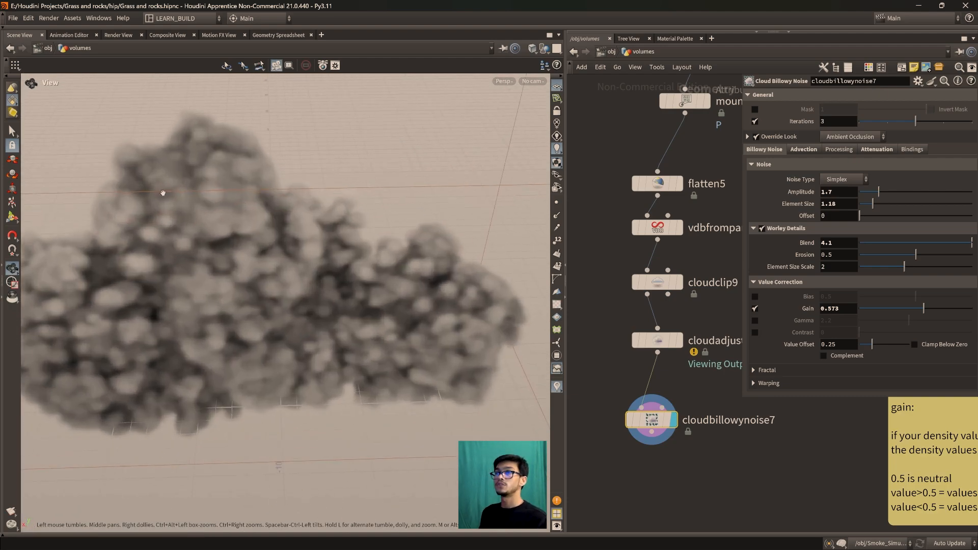
middle_drag(162, 192, 307, 323)
drag(307, 323, 289, 333)
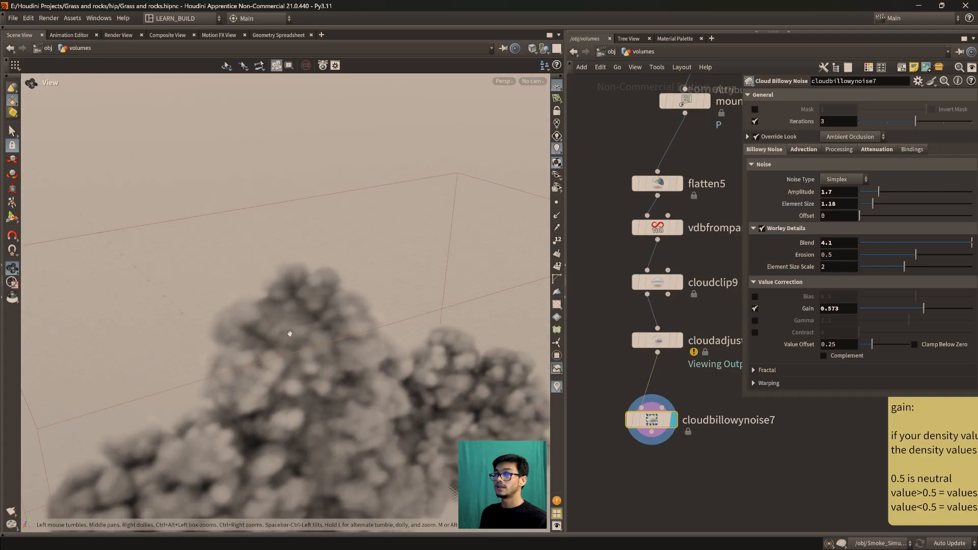
Refine the cloud volume by setting the Voxel Size of vdbfromparticles11 to 0.1, and inspect the finer detail
click(657, 228)
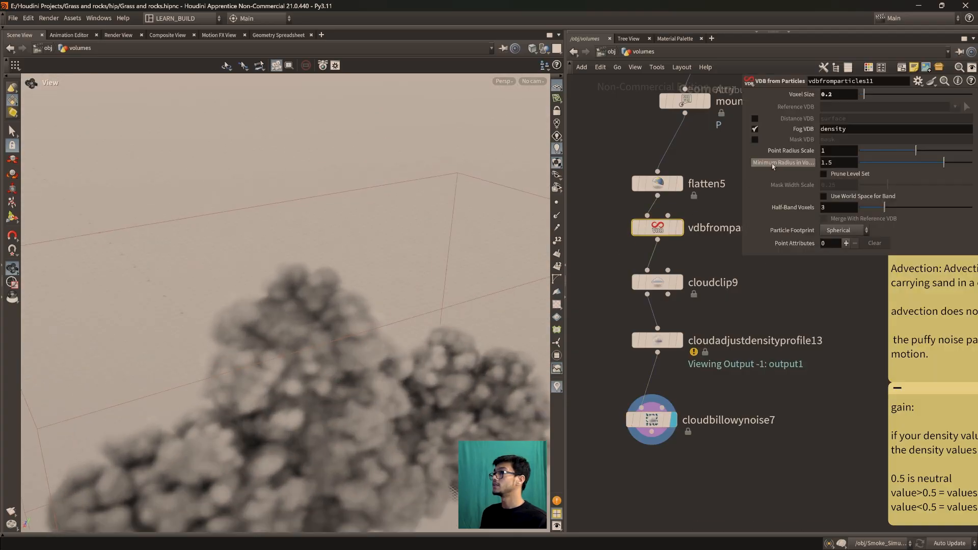
double_click(842, 96)
text(0.1)
key(Return)
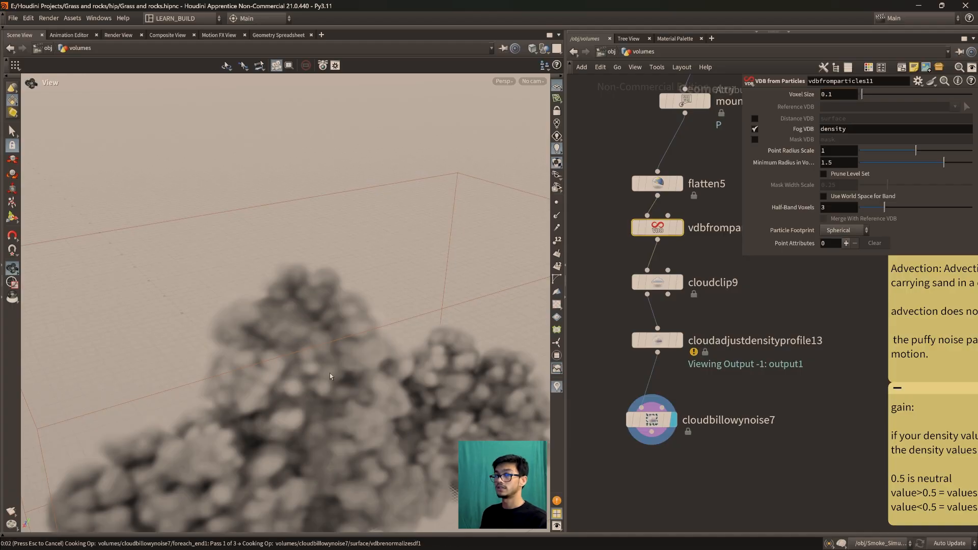
drag(299, 389, 284, 368)
scroll(296, 391, up, 1)
drag(303, 314, 389, 316)
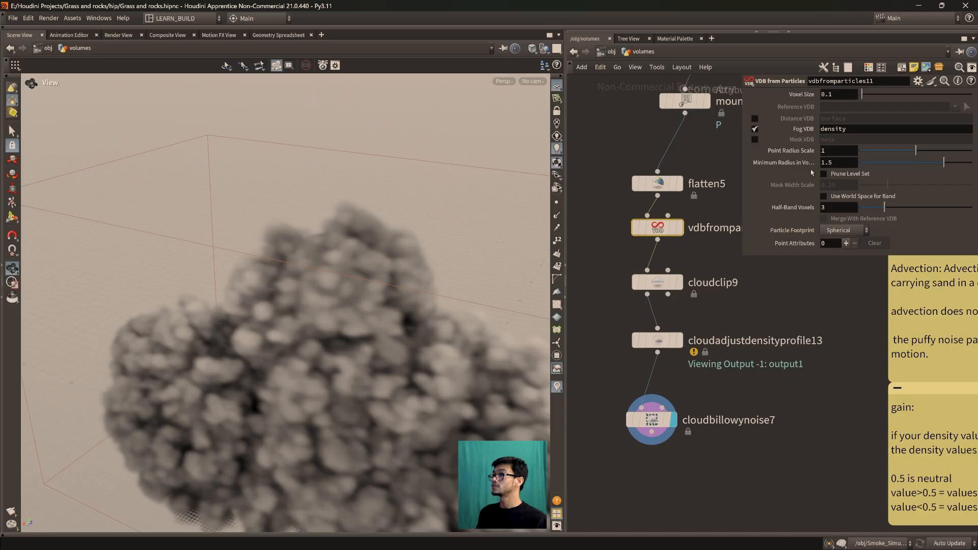
Open the settings of cloudbillowynoise7 and examine the Worley-detailed cloud from several angles alongside the Worley noise reference image
click(667, 417)
drag(306, 326, 361, 354)
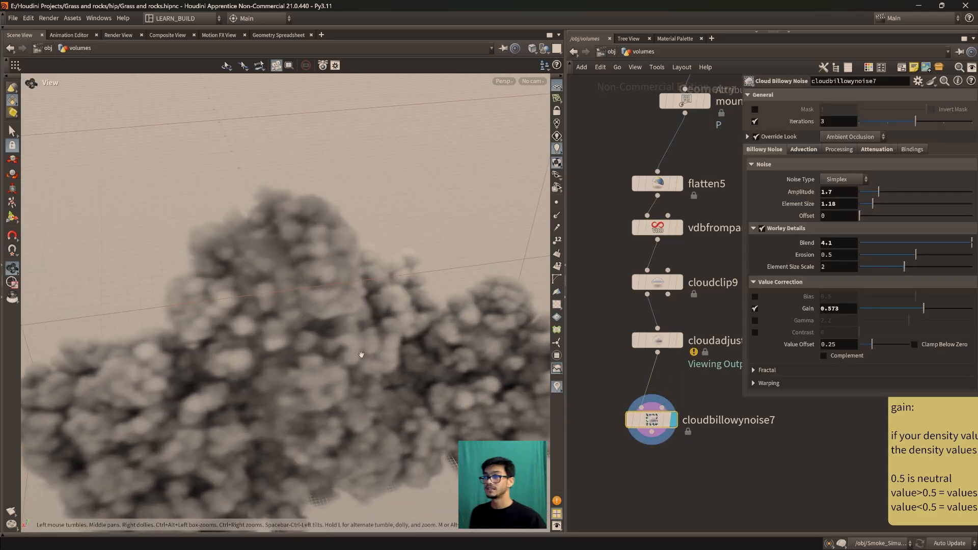
drag(380, 342, 387, 361)
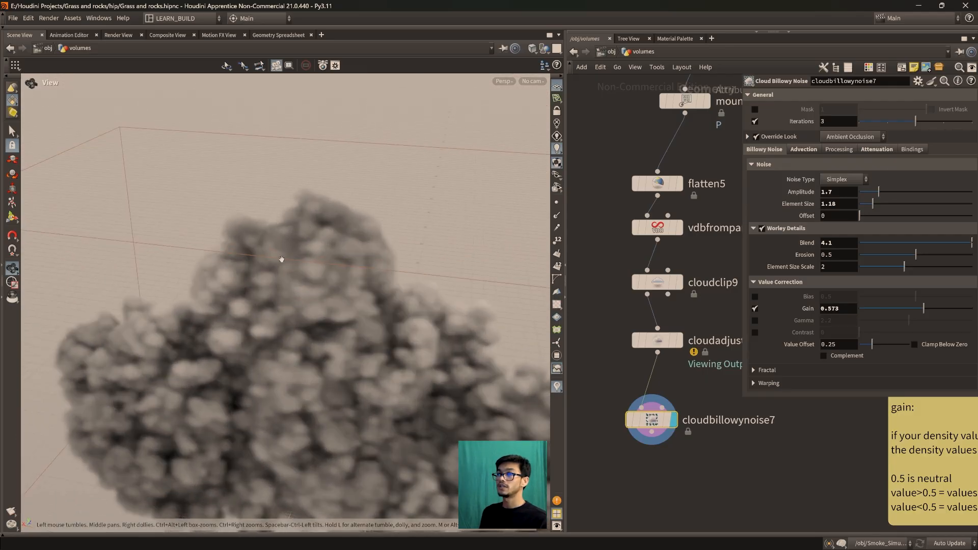
drag(282, 260, 245, 220)
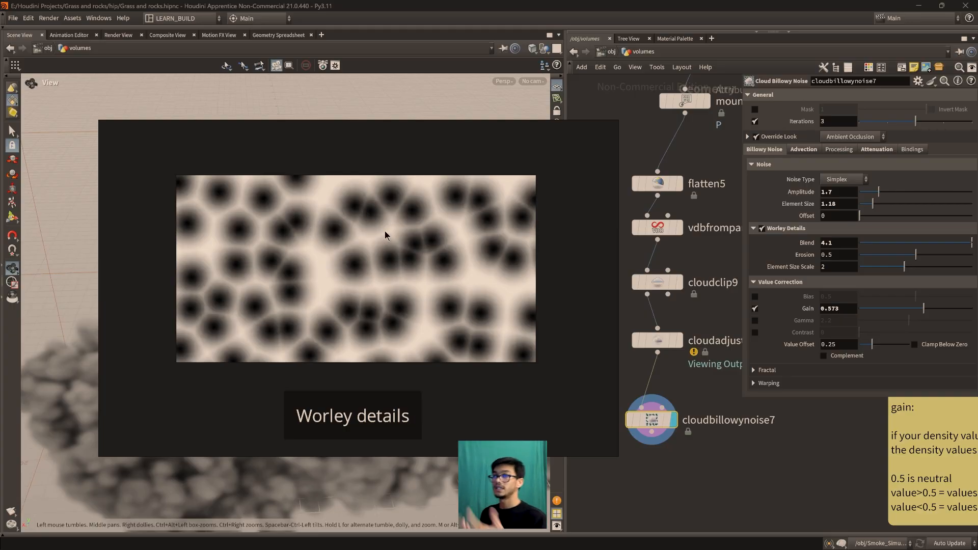
middle_drag(370, 306, 365, 295)
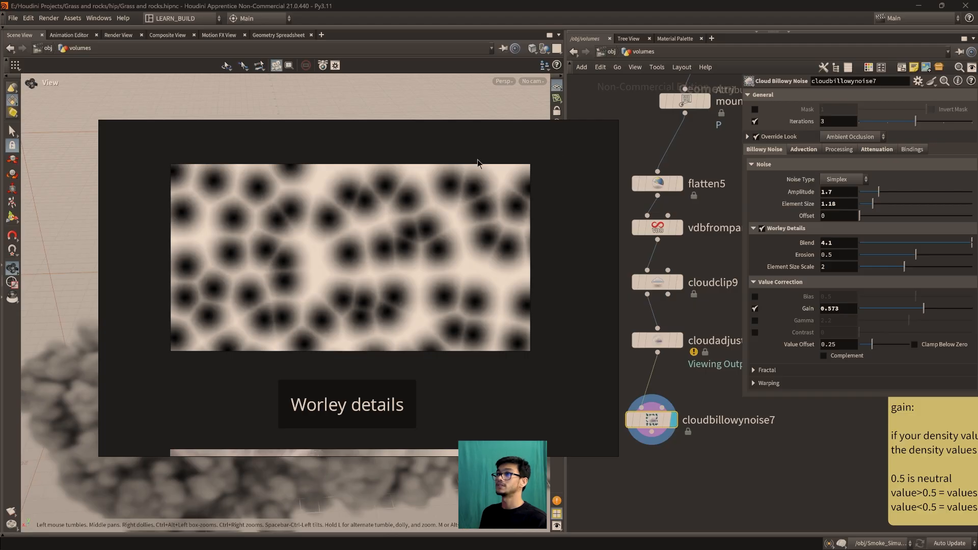
click(582, 128)
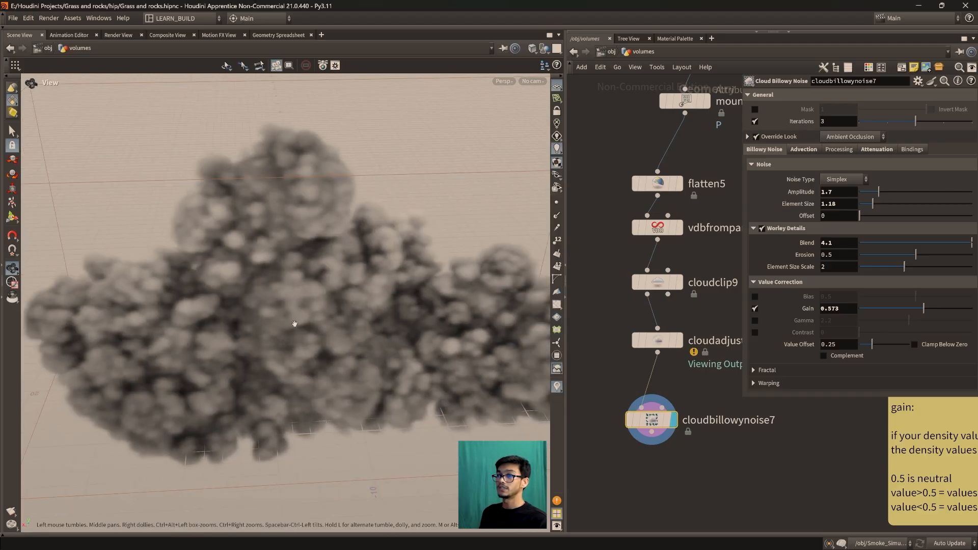
drag(397, 349, 278, 323)
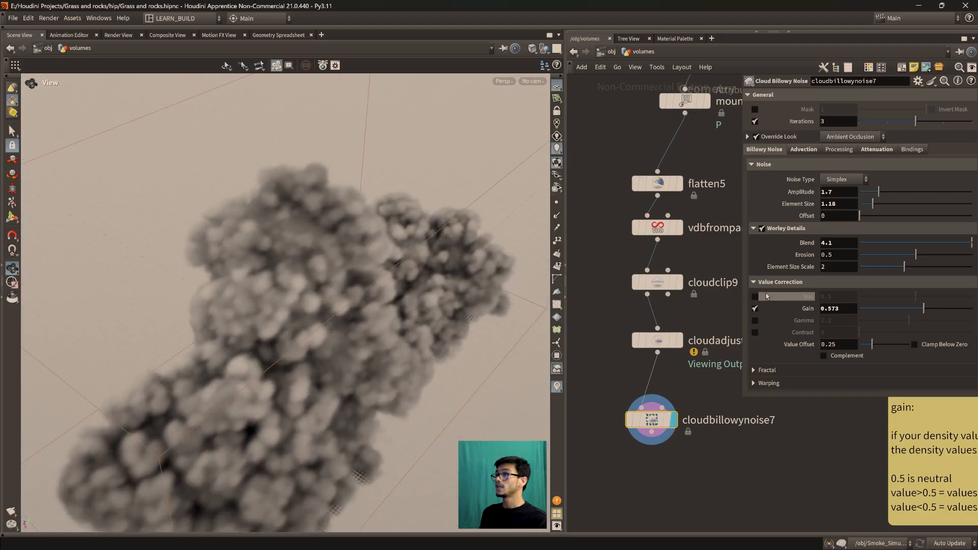
Collapse and disable Worley Details on cloudbillowynoise7, then select vdbfromparticles11 and inspect the cloud from different angles
click(754, 229)
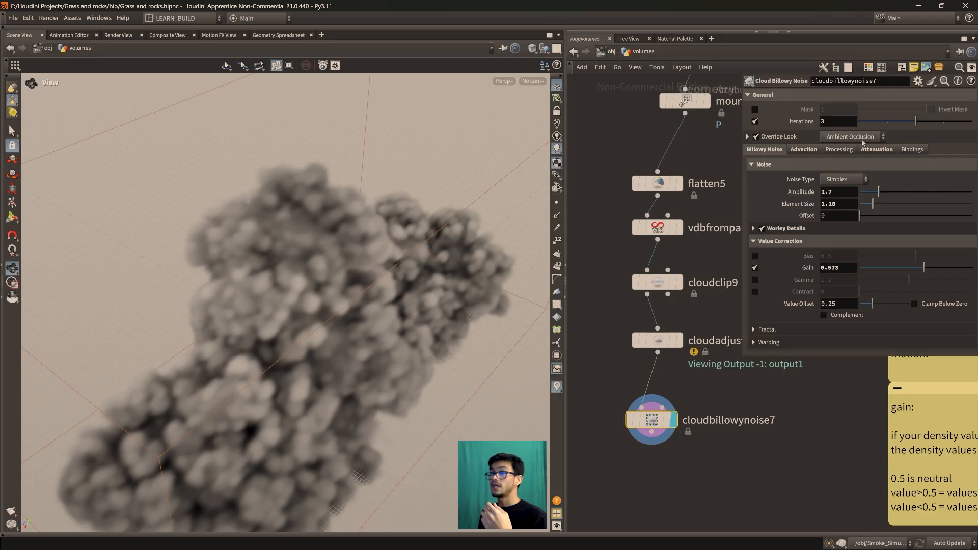
drag(371, 326, 343, 332)
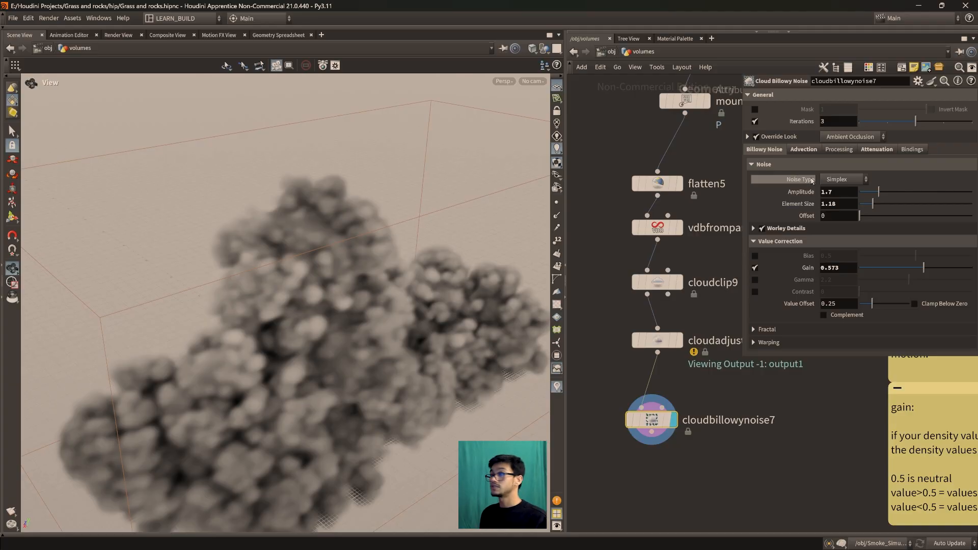
click(762, 229)
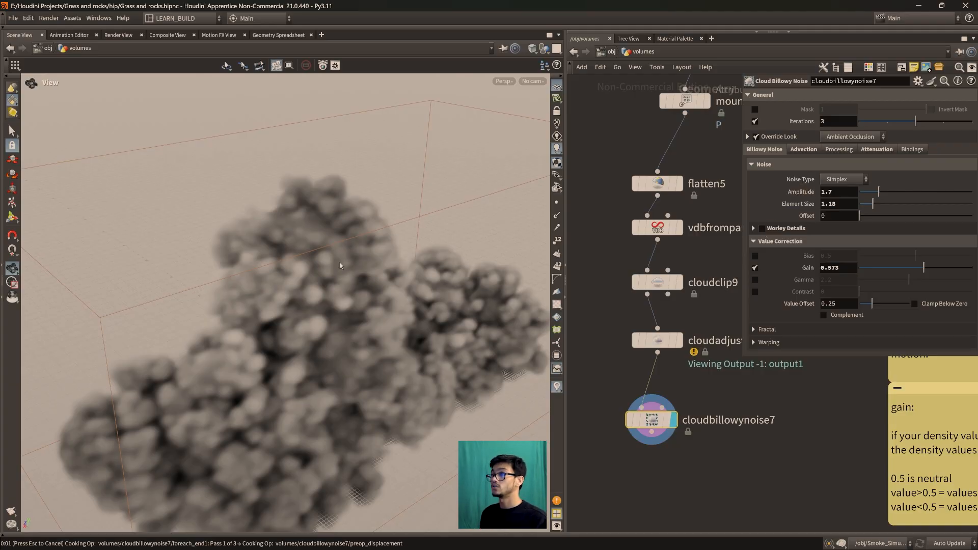
click(657, 227)
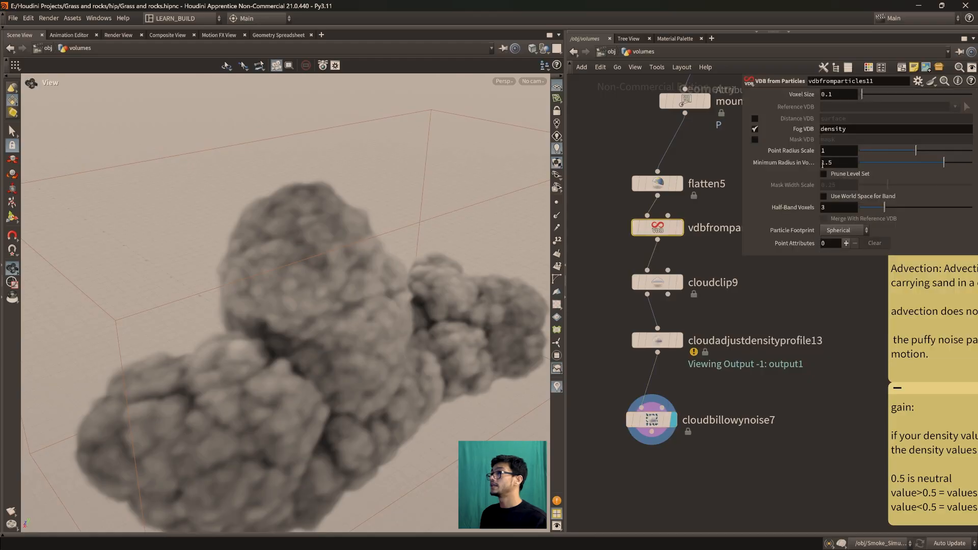
drag(310, 362, 292, 376)
middle_drag(292, 376, 271, 266)
drag(271, 266, 183, 331)
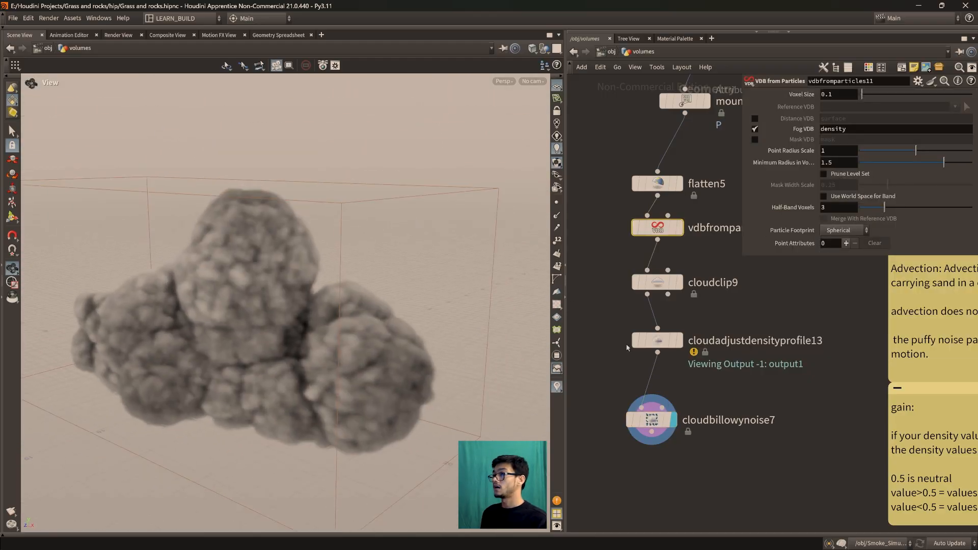
Display the density slice of cloudadjustdensityprofile13 and check the settings of cloudshapegenerate7
click(656, 340)
click(652, 420)
drag(326, 382, 351, 367)
click(678, 340)
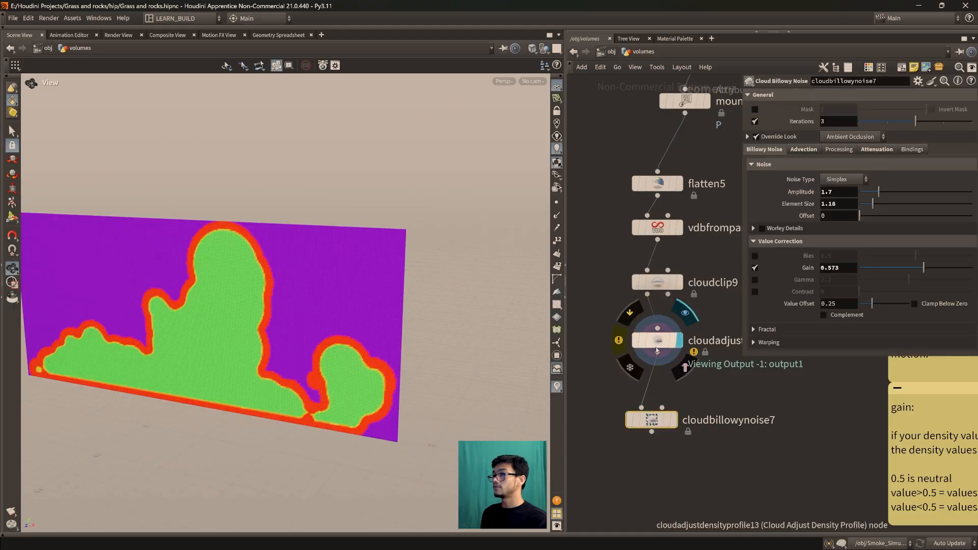
drag(293, 329, 312, 368)
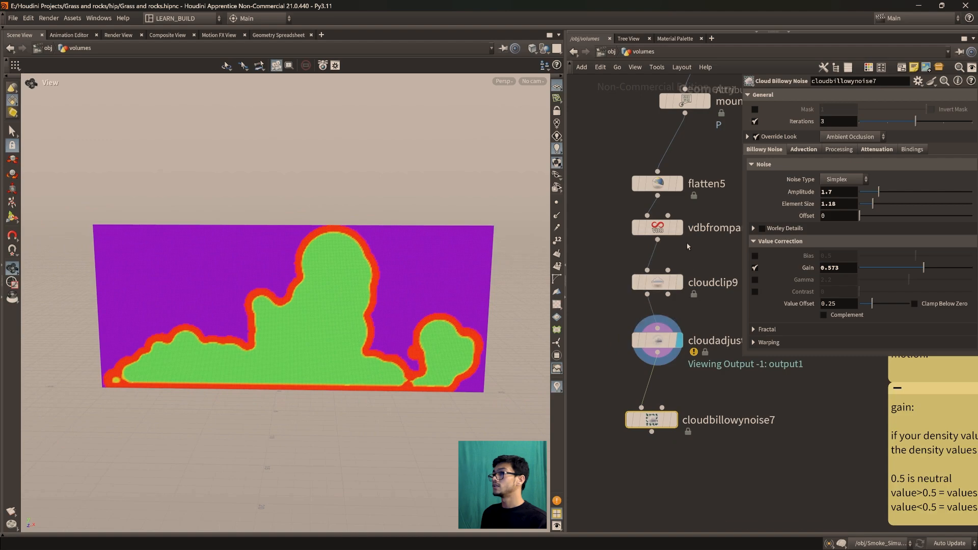
middle_drag(713, 236, 685, 399)
middle_drag(703, 294, 671, 337)
click(647, 230)
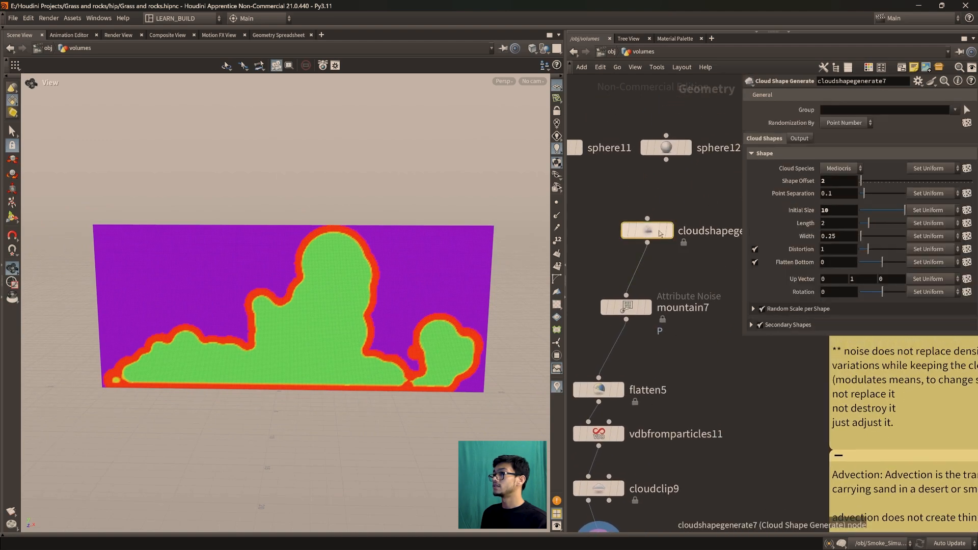
Open the settings of cloudadjustdensityprofile13 and examine the edge and interior density of its slice up close
middle_drag(678, 407, 733, 221)
click(657, 362)
drag(298, 334, 254, 307)
scroll(256, 304, up, 10)
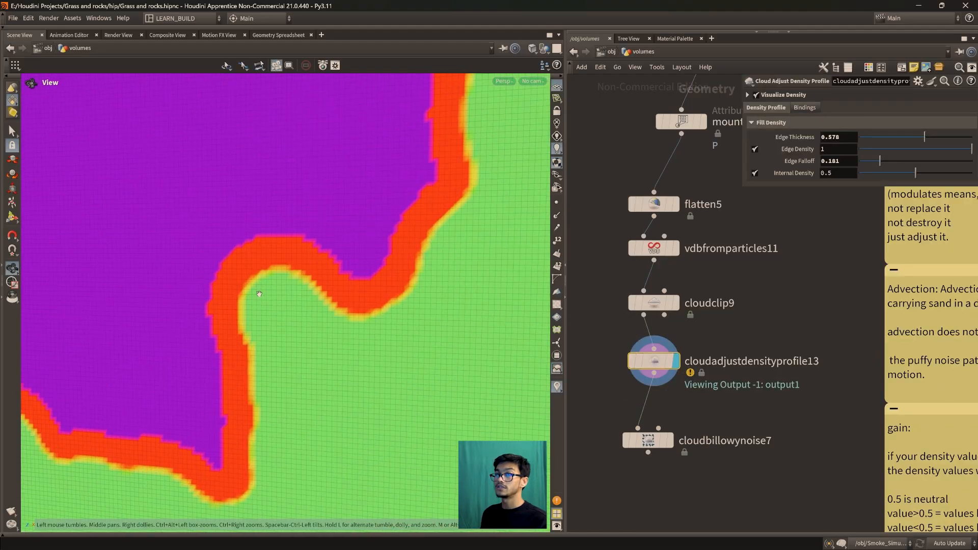
scroll(299, 327, down, 10)
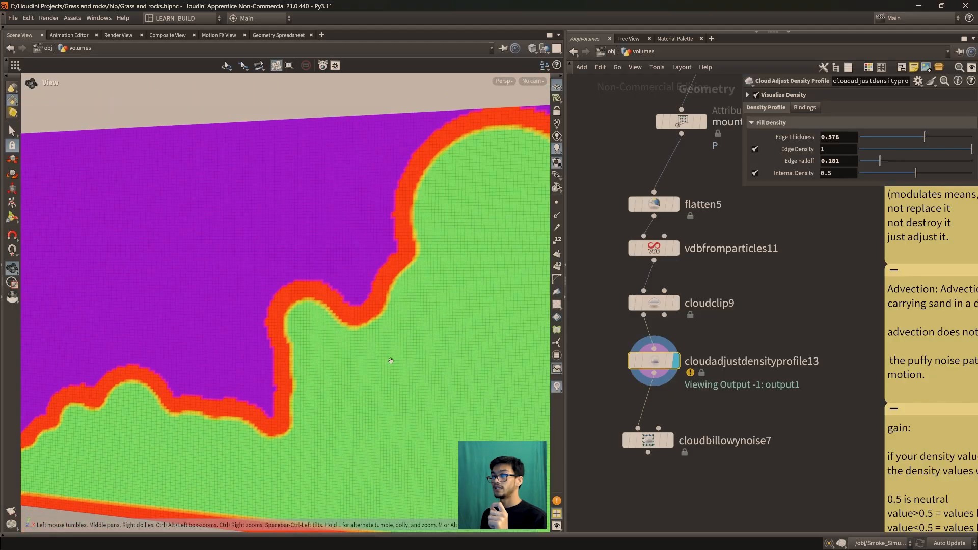
scroll(359, 358, down, 6)
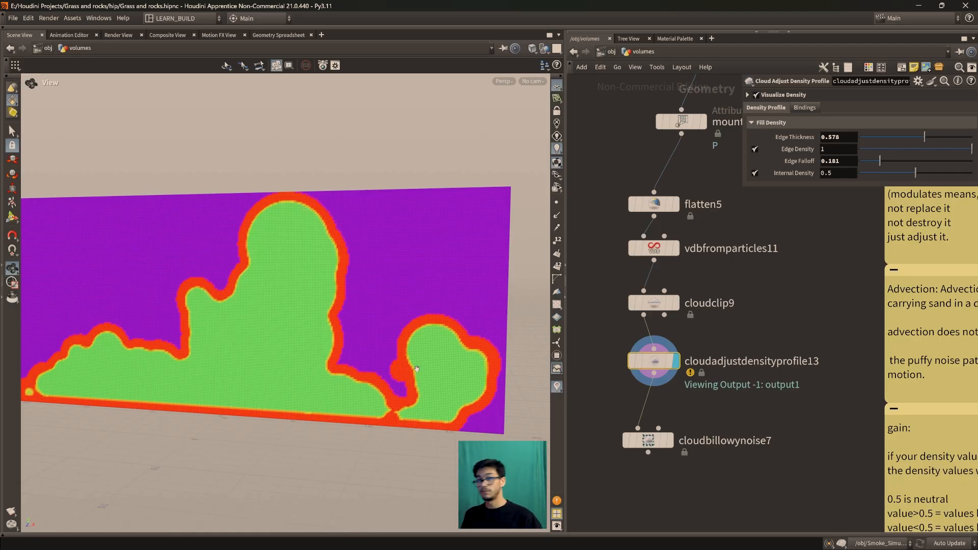
drag(350, 329, 240, 288)
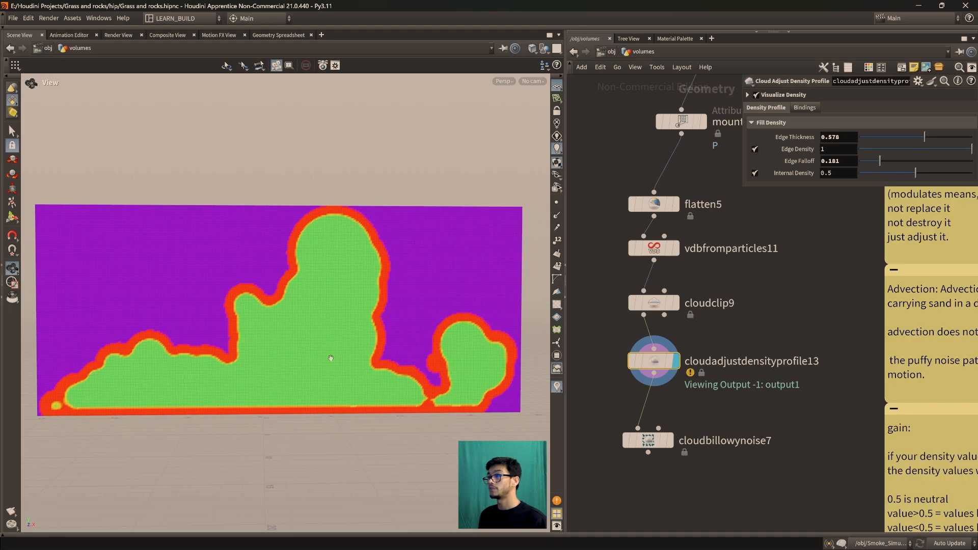
Display the result of cloudbillowynoise7, bypass cloudadjustdensityprofile13, and realign the two nodes in the network
mouse_move(652, 433)
click(674, 413)
mouse_move(629, 339)
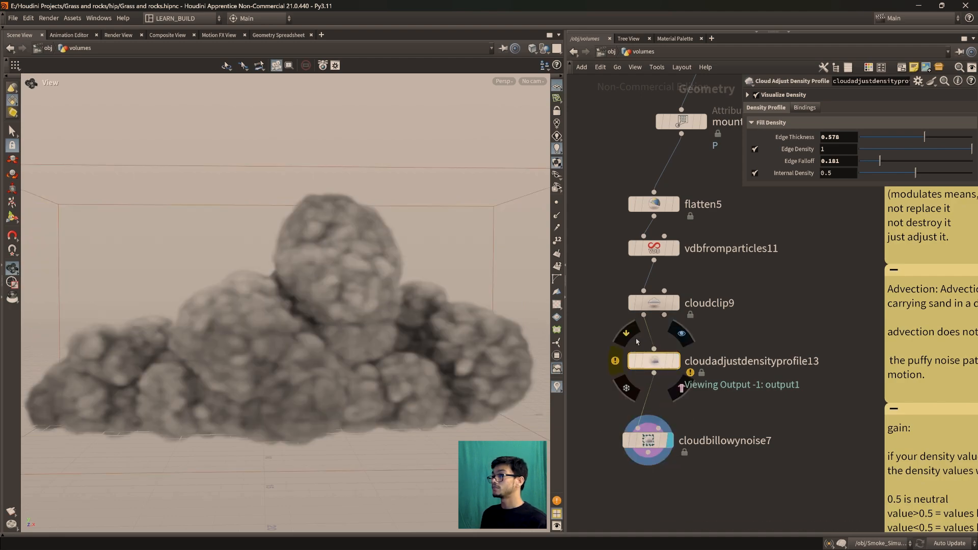
click(627, 336)
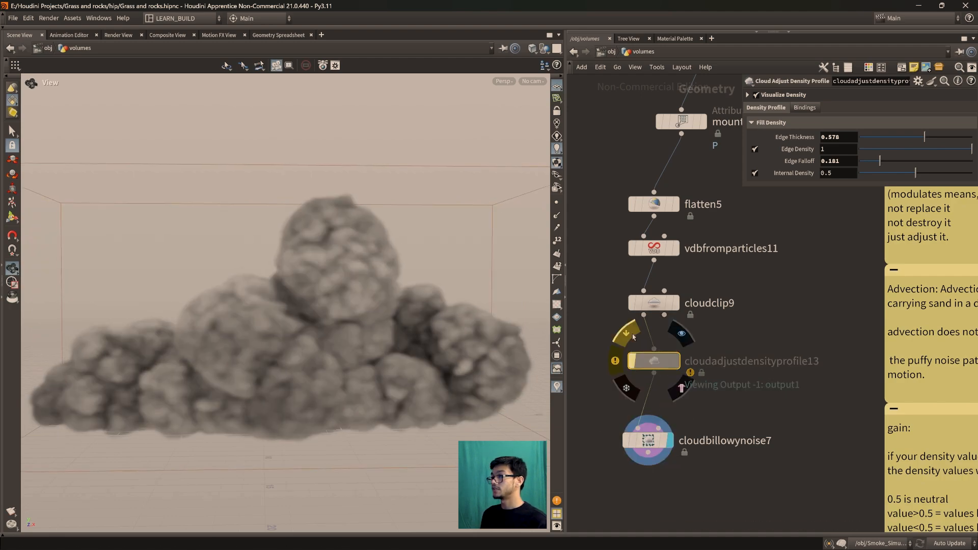
click(650, 443)
drag(656, 367, 649, 377)
mouse_move(648, 441)
mouse_down()
mouse_move(640, 430)
mouse_move(649, 444)
mouse_up()
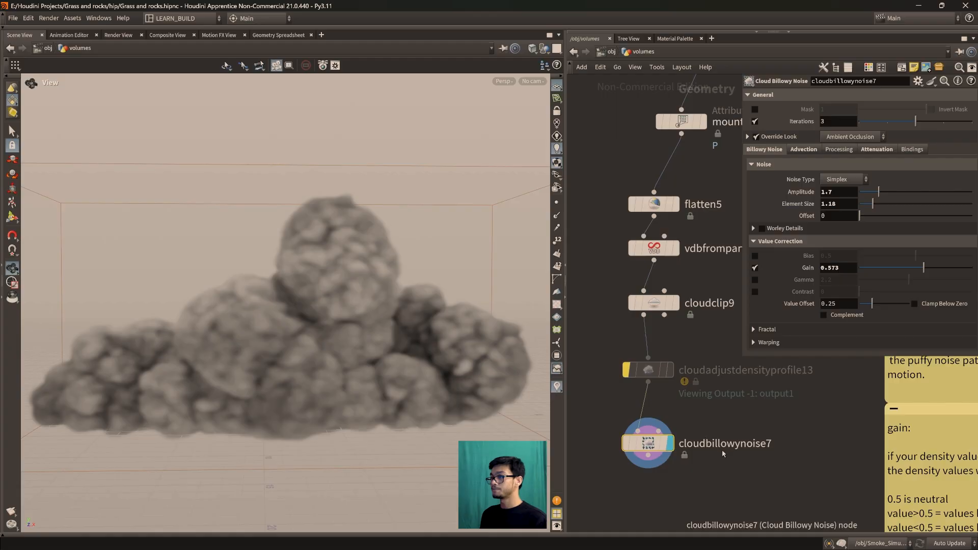
Display cloudclip9 and detach it from the chain between vdbfromparticles11 and cloudadjustdensityprofile13
mouse_move(673, 300)
click(682, 276)
drag(671, 309, 700, 319)
key(Delete)
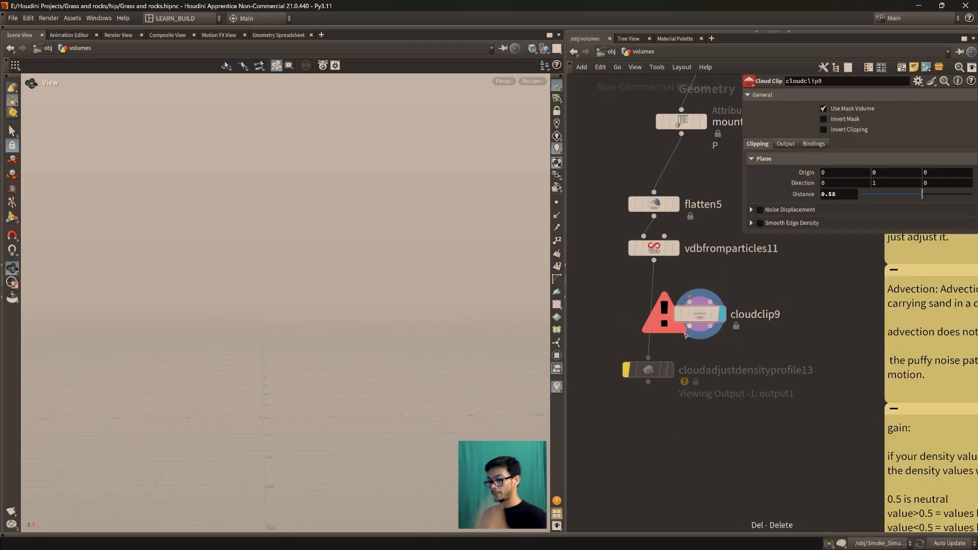
key(ctrl+z)
key(Tab)
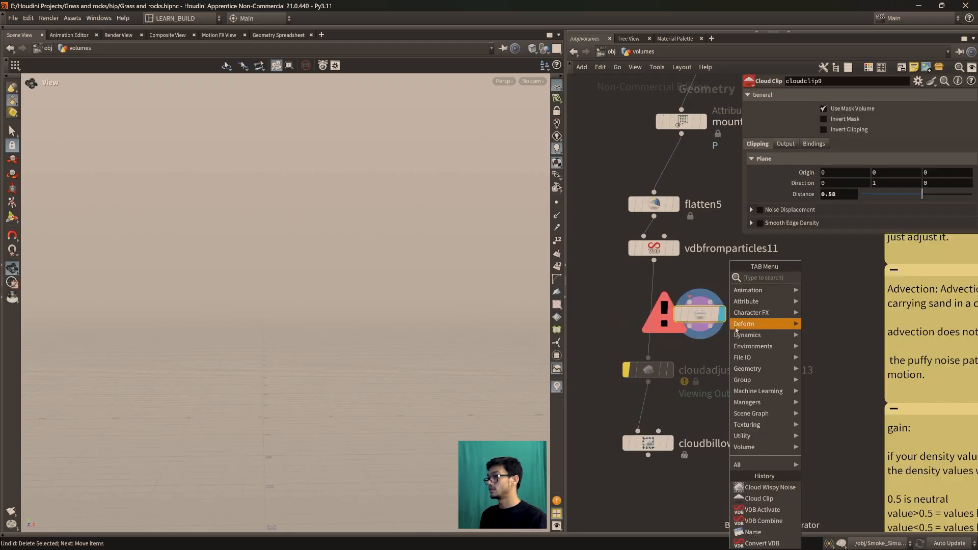
key(Escape)
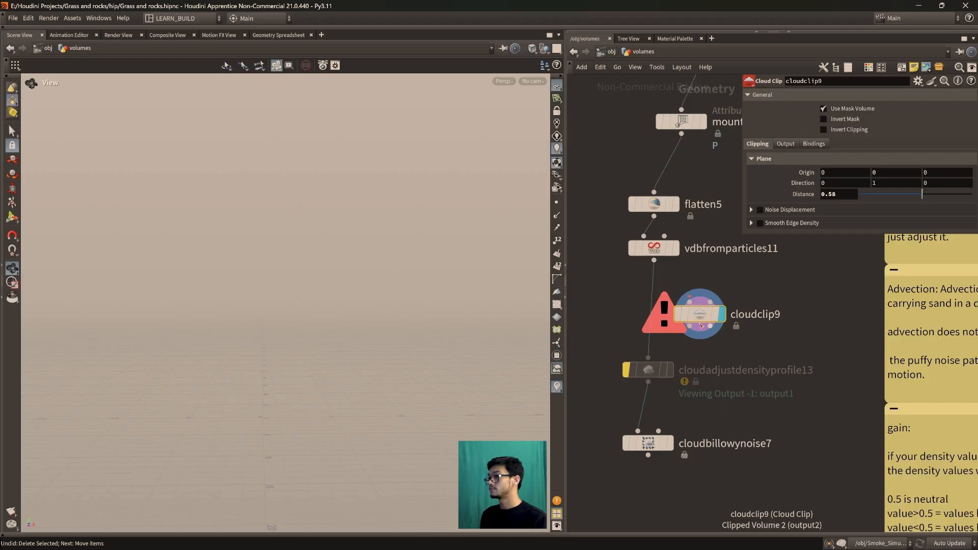
Delete cloudclip9 and move cloudadjustdensityprofile13 and cloudbillowynoise7 up beneath vdbfromparticles11
key(Delete)
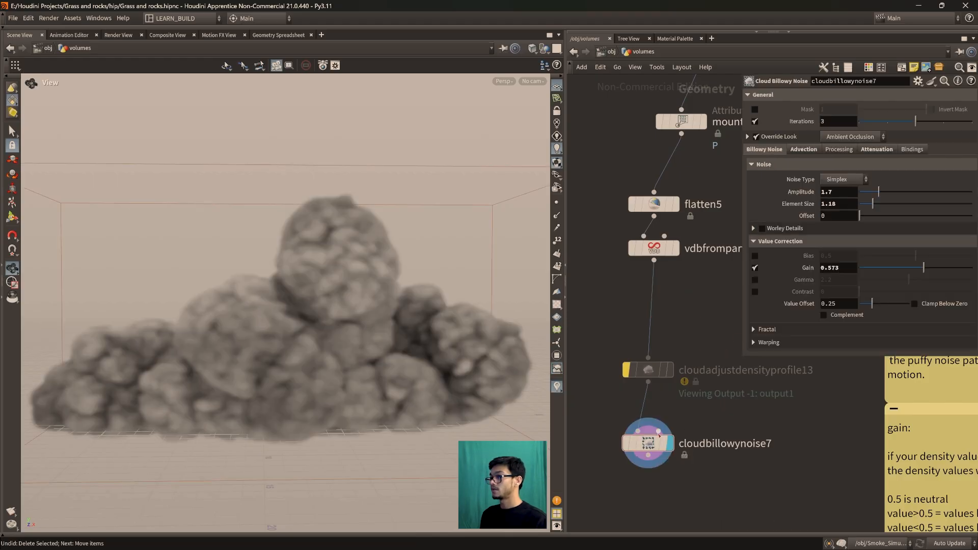
drag(649, 370, 661, 304)
drag(651, 449, 661, 375)
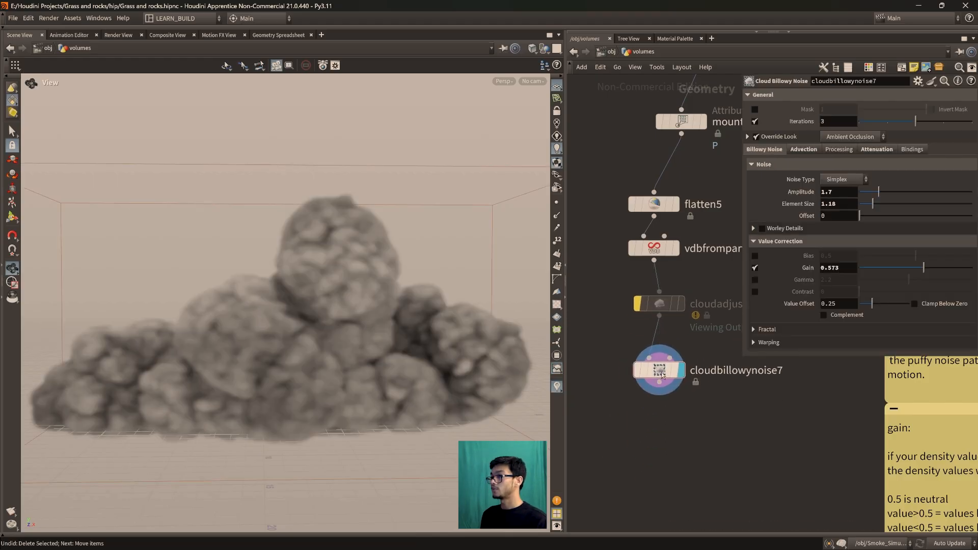
Try different noise strengths on cloudbillowynoise7, settle on an Amplitude of 1.97, and inspect the cloud from different angles
drag(305, 374, 385, 378)
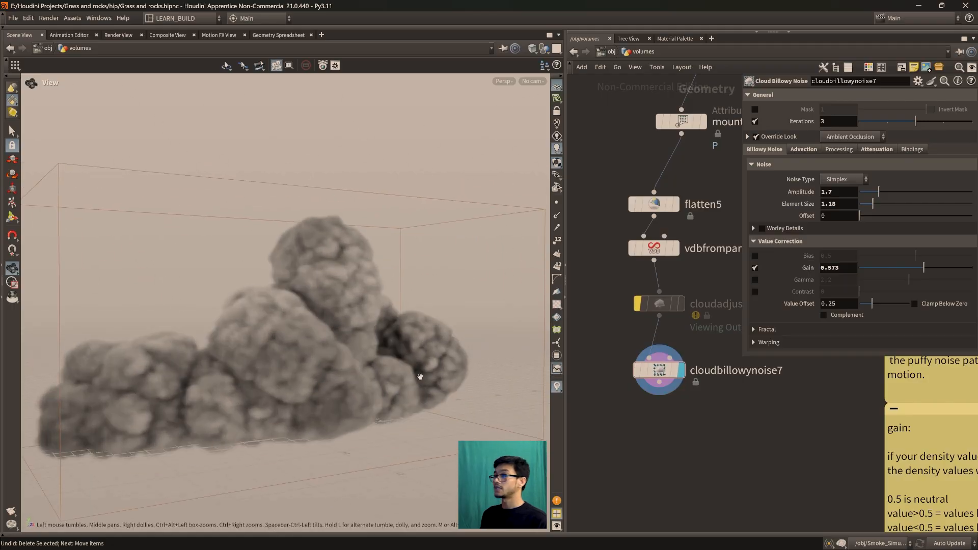
drag(878, 192, 876, 193)
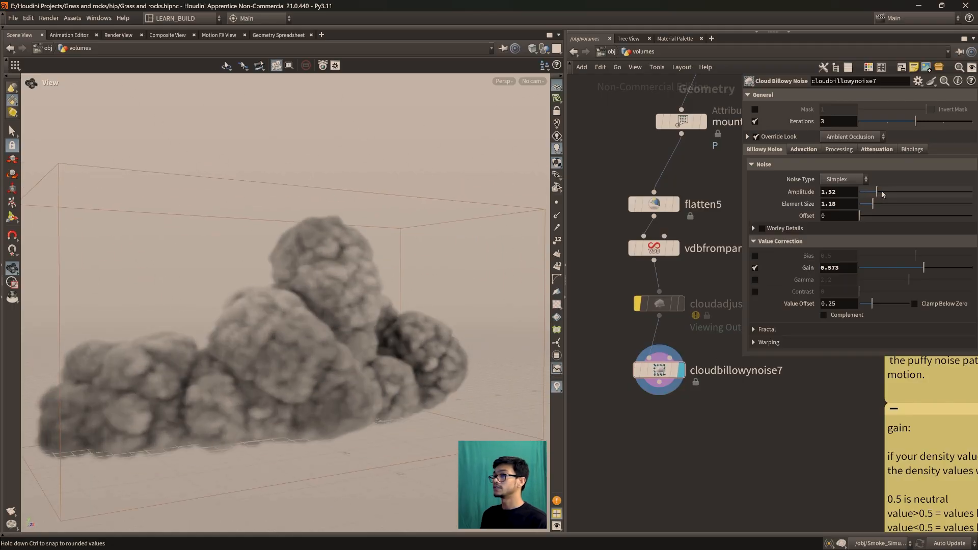
click(884, 194)
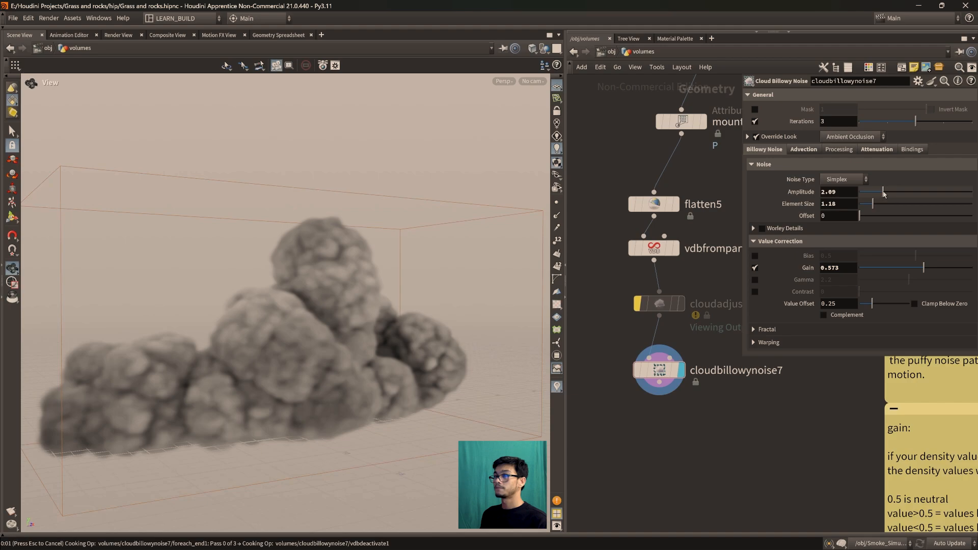
drag(880, 194, 875, 193)
click(882, 194)
drag(883, 194, 883, 194)
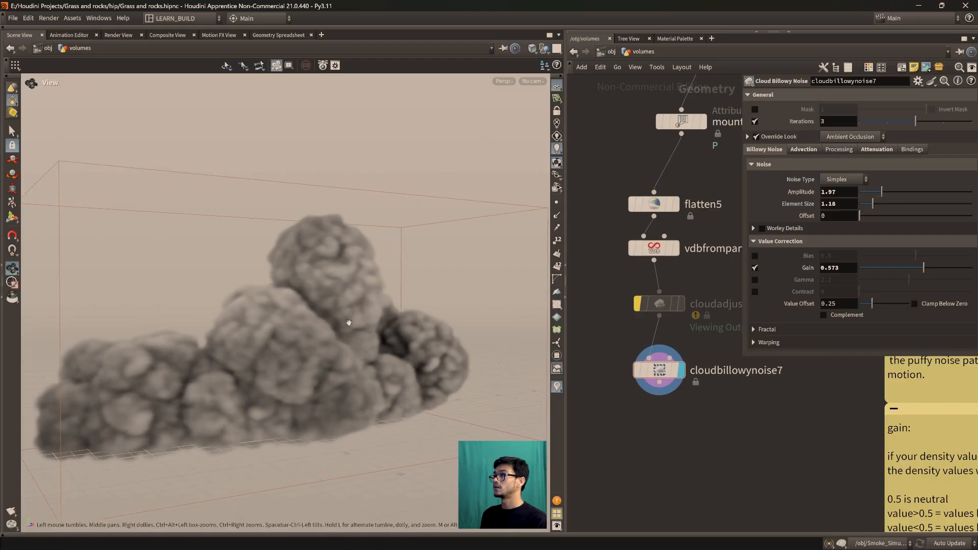
mouse_move(349, 326)
mouse_down()
mouse_move(292, 341)
mouse_move(382, 343)
mouse_move(290, 323)
mouse_move(345, 320)
mouse_up()
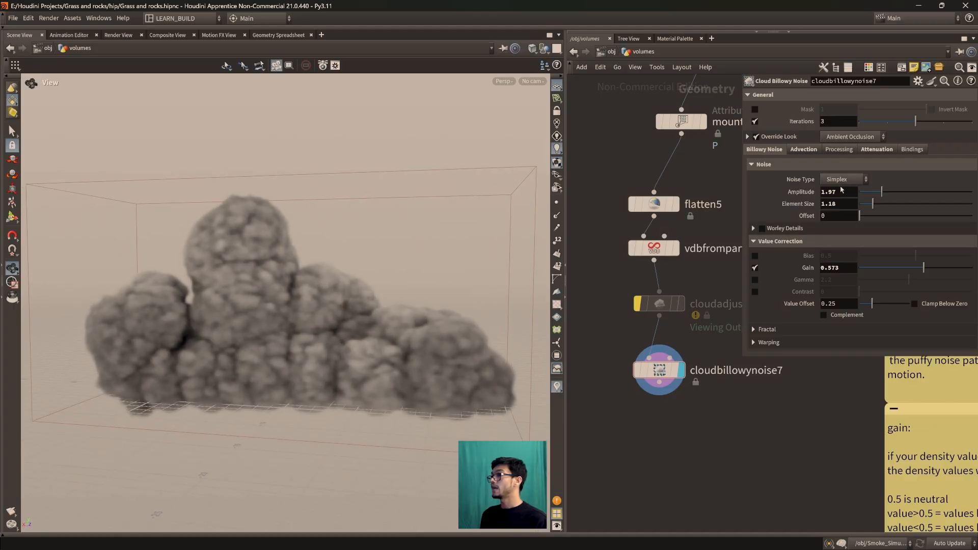
Disable Gain on cloudbillowynoise7, switch its Noise Type to Alligator, and inspect the cloud up close
click(755, 267)
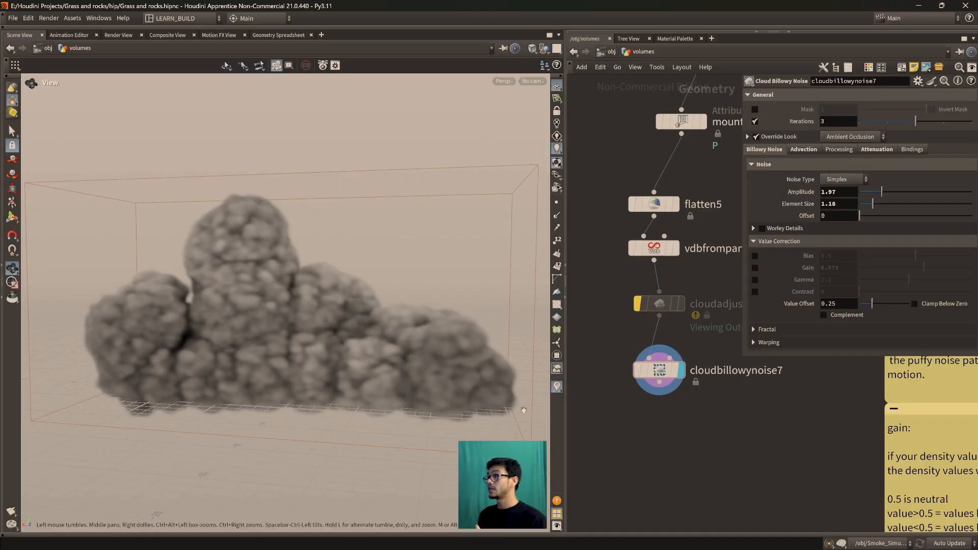
click(846, 180)
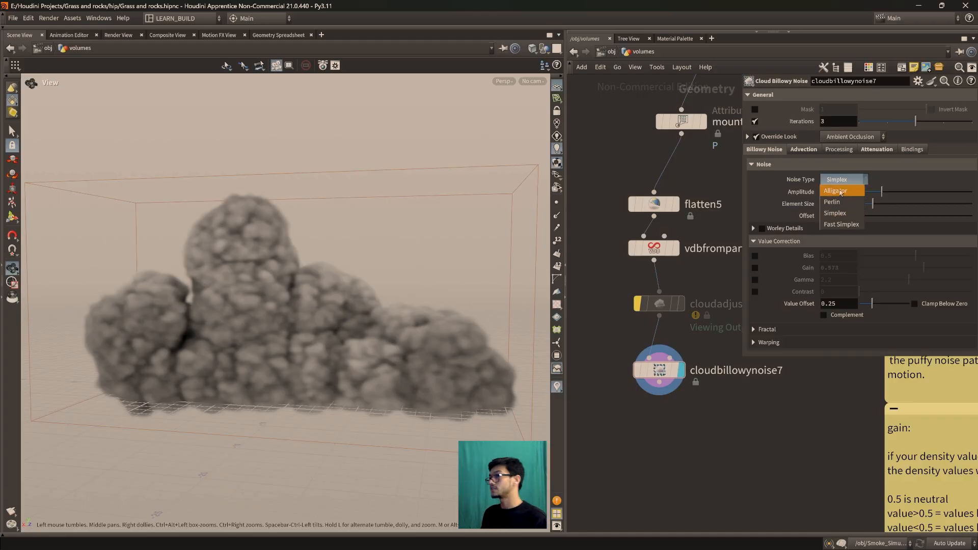
click(837, 191)
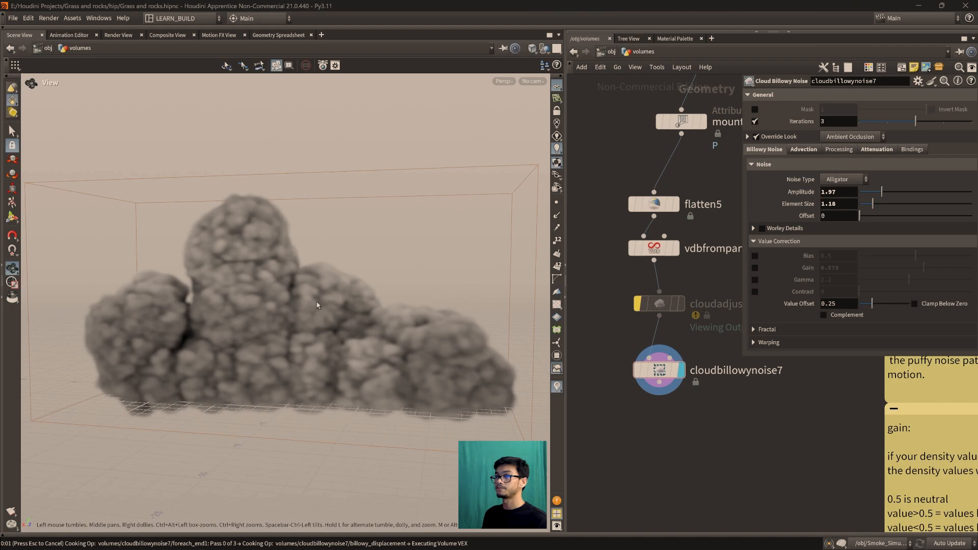
drag(278, 303, 228, 323)
right_drag(228, 323, 244, 264)
middle_drag(245, 264, 253, 299)
right_drag(253, 299, 265, 328)
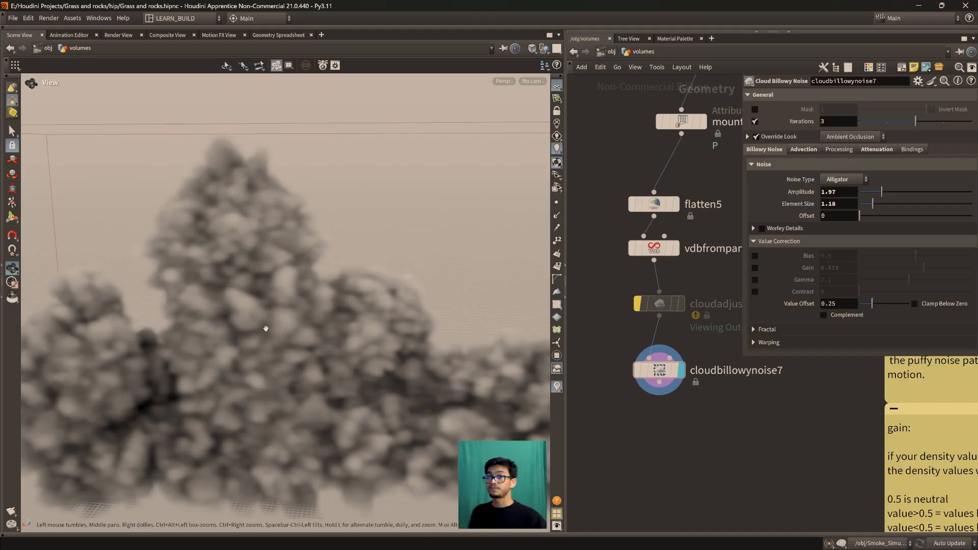
Compare the cloud with the alligator noise reference picture, and switch the Noise Type of cloudbillowynoise7 to Simplex
drag(268, 327, 253, 368)
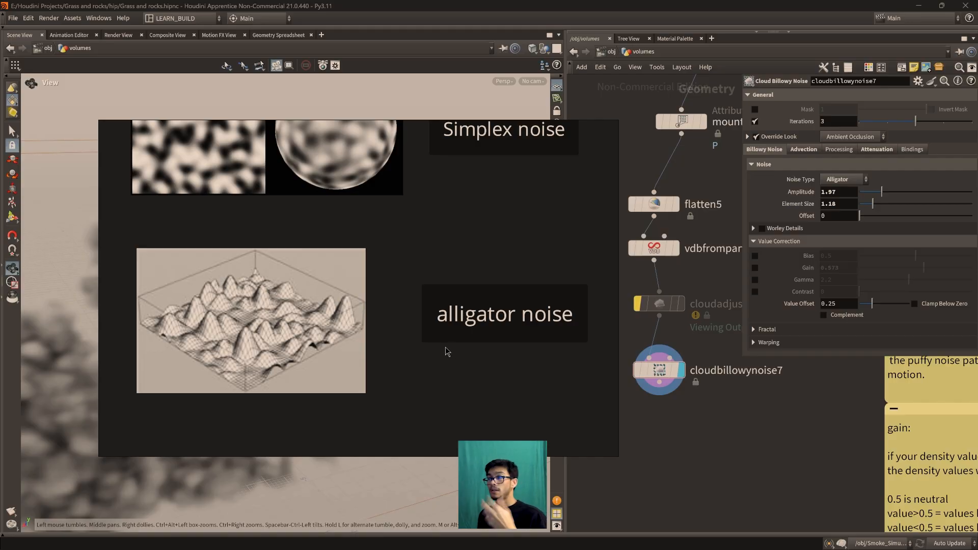
click(579, 129)
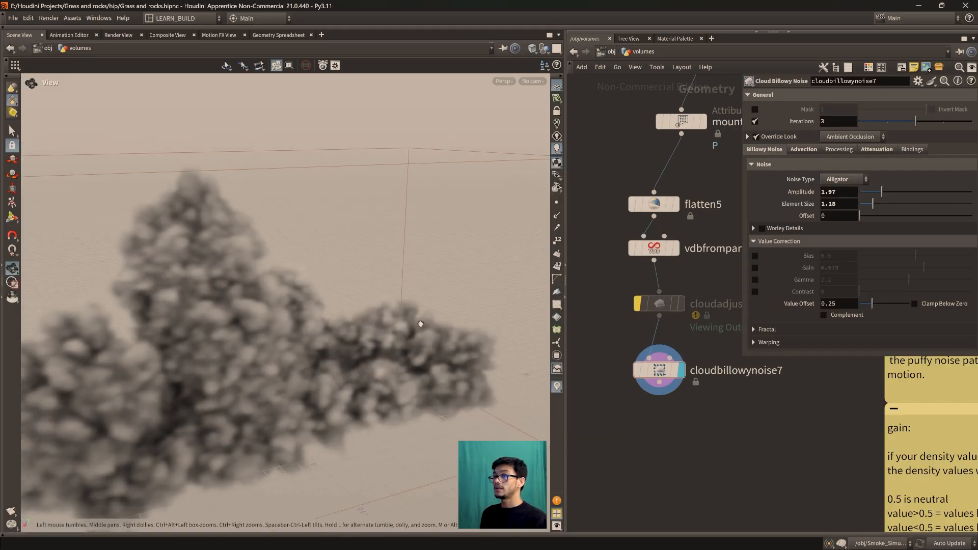
middle_drag(255, 431, 386, 344)
drag(386, 345, 403, 285)
click(844, 180)
click(840, 212)
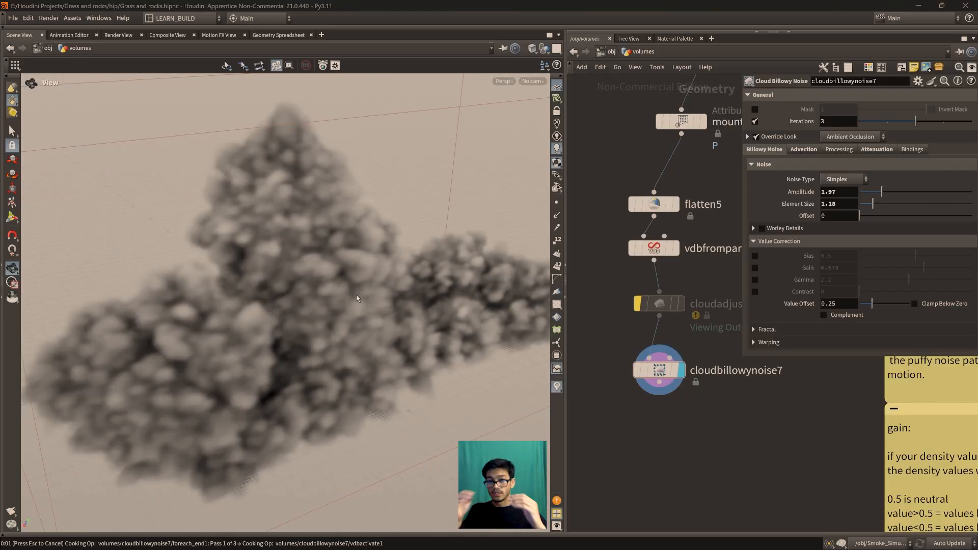
drag(357, 295, 239, 255)
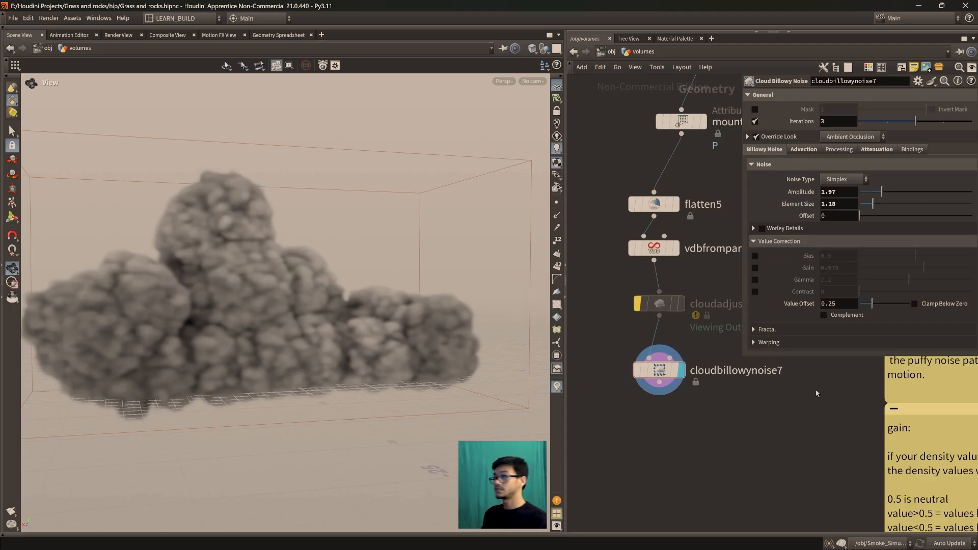
Hide the node parameters and read the network notes on Cloud Billowy noise, Worley details and Simplex noise
scroll(825, 428, down, 3)
middle_drag(832, 432, 801, 435)
scroll(801, 435, down, 1)
scroll(800, 436, up, 2)
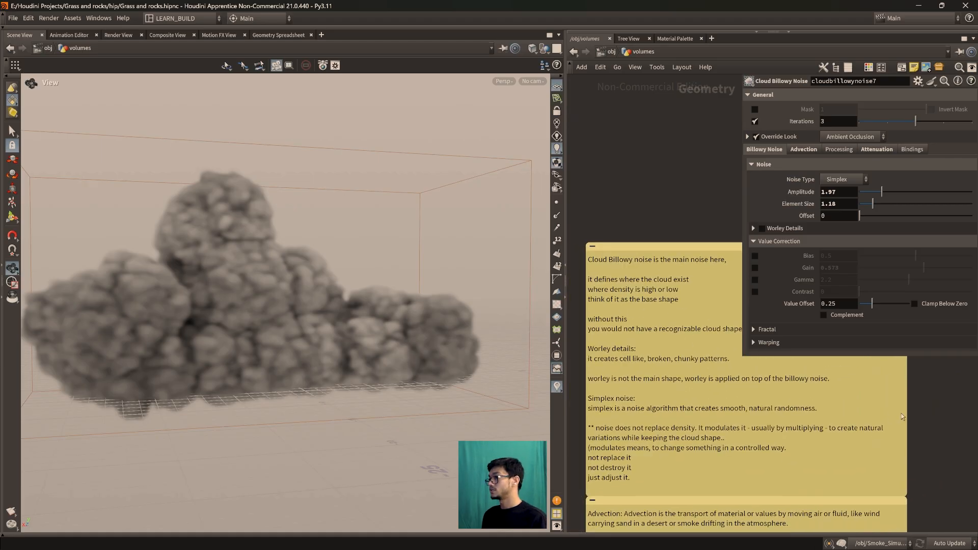
key(p)
middle_drag(770, 350, 773, 307)
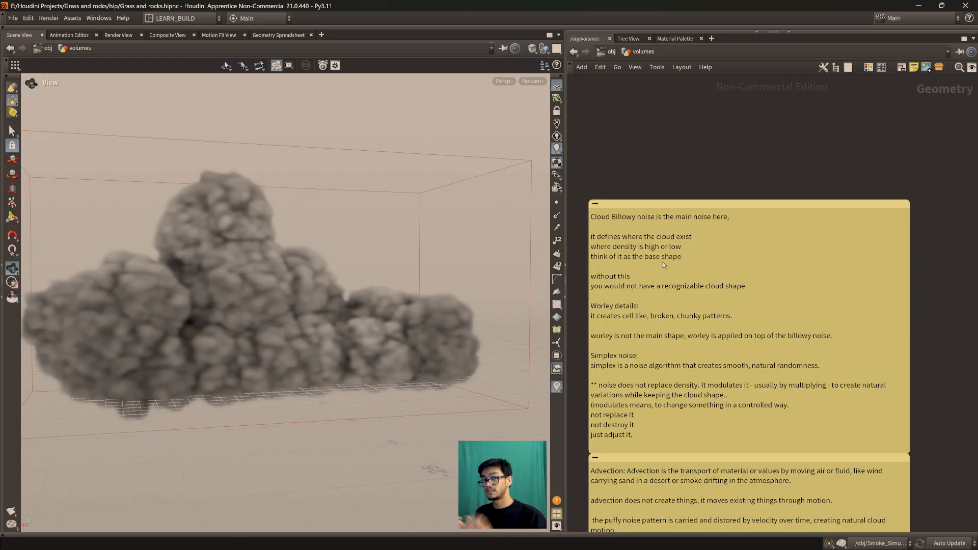
middle_drag(616, 296, 623, 279)
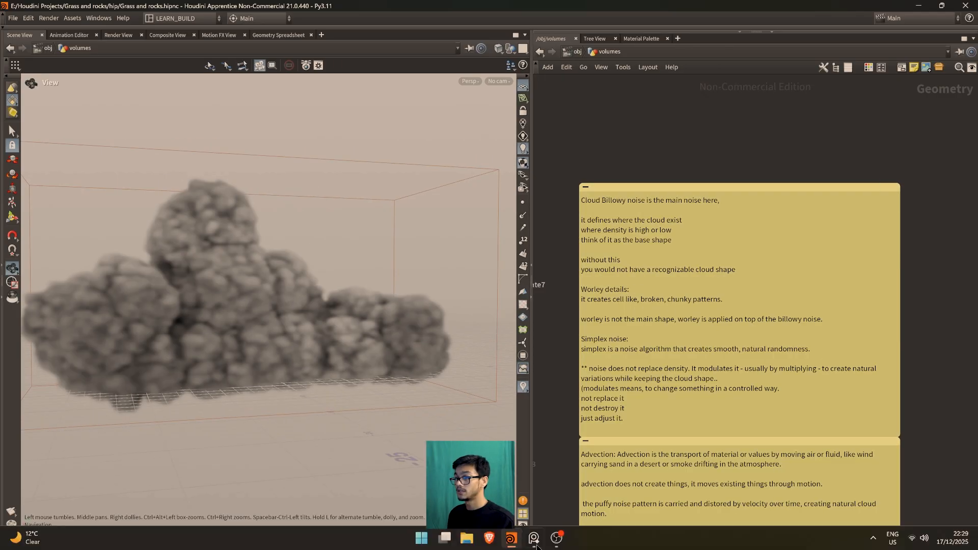
Switch to the reference image board, examine the Worley details noise picture, and return to Houdini
click(534, 542)
scroll(367, 341, down, 7)
middle_drag(500, 231, 374, 361)
scroll(374, 360, up, 4)
middle_drag(512, 253, 385, 394)
scroll(402, 338, up, 2)
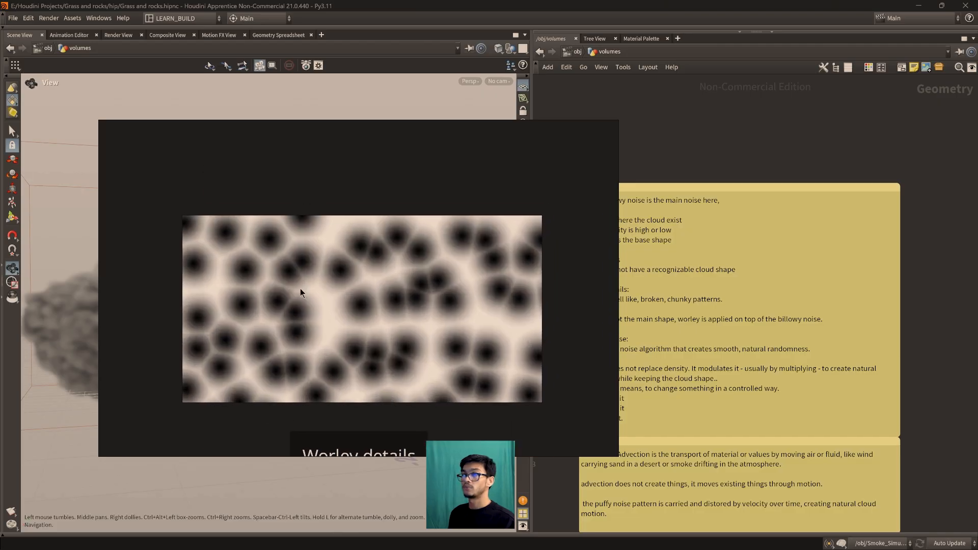
drag(442, 129, 375, 122)
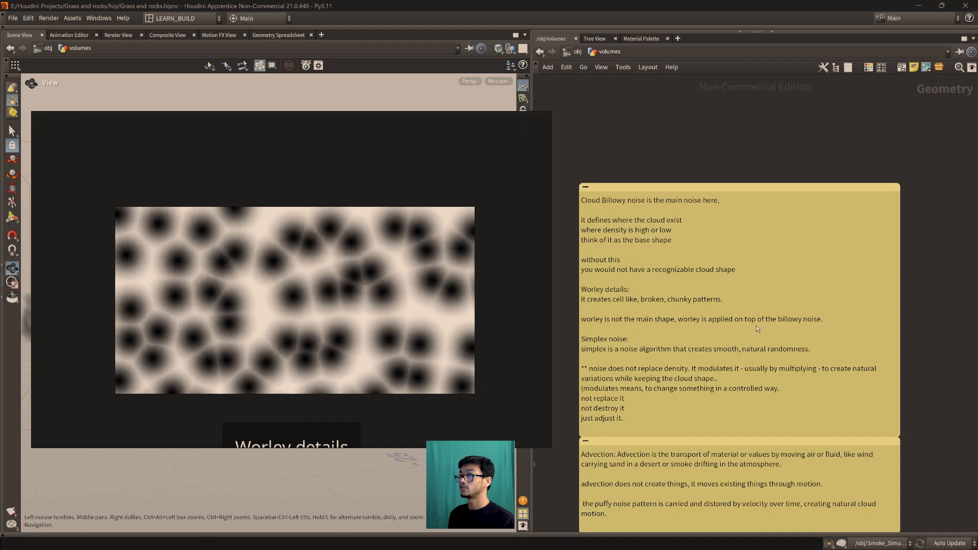
click(514, 121)
Read the note on how noise modulates density, and bring back the parameters of cloudbillowynoise7 in the node chain
middle_drag(706, 157, 711, 117)
scroll(728, 193, up, 2)
scroll(760, 371, down, 2)
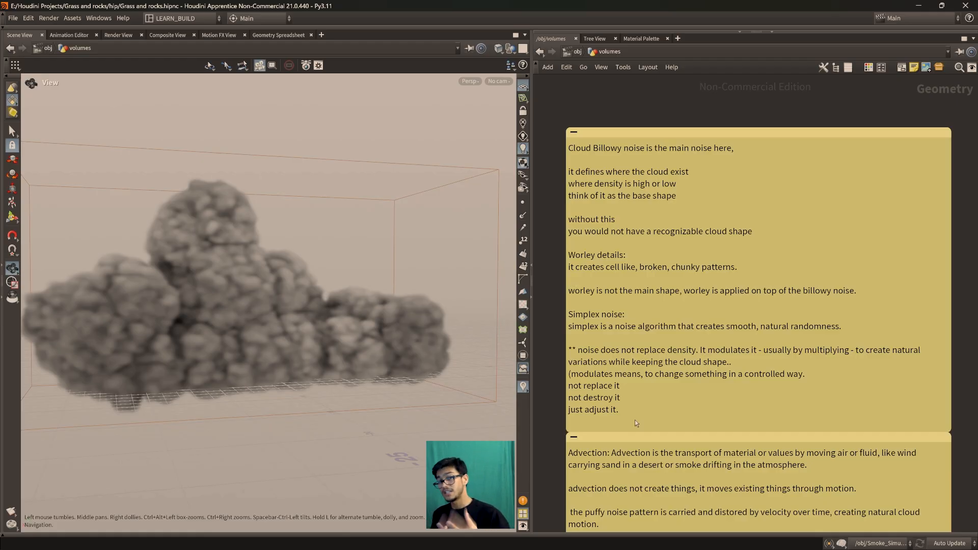
scroll(765, 301, down, 5)
middle_drag(800, 260, 842, 393)
scroll(751, 337, up, 2)
middle_drag(739, 321, 797, 165)
scroll(749, 293, up, 3)
middle_drag(727, 345, 782, 229)
click(661, 443)
key(p)
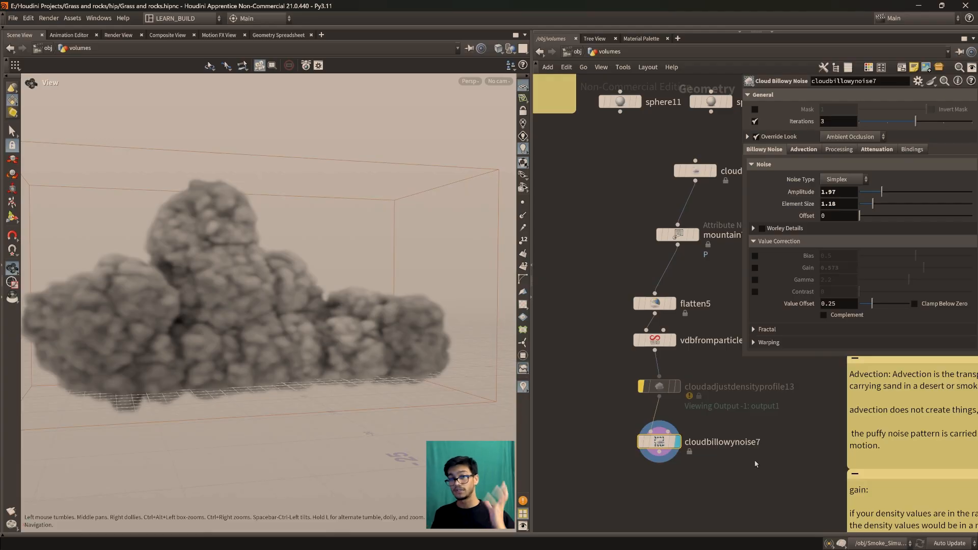
Reread the Simplex noise and density modulation notes with the parameters hidden, and go back to the cloud node chain
middle_drag(779, 423, 576, 353)
middle_drag(783, 427, 694, 481)
scroll(715, 456, up, 1)
scroll(716, 453, down, 1)
middle_drag(718, 450, 727, 504)
middle_drag(702, 369, 696, 453)
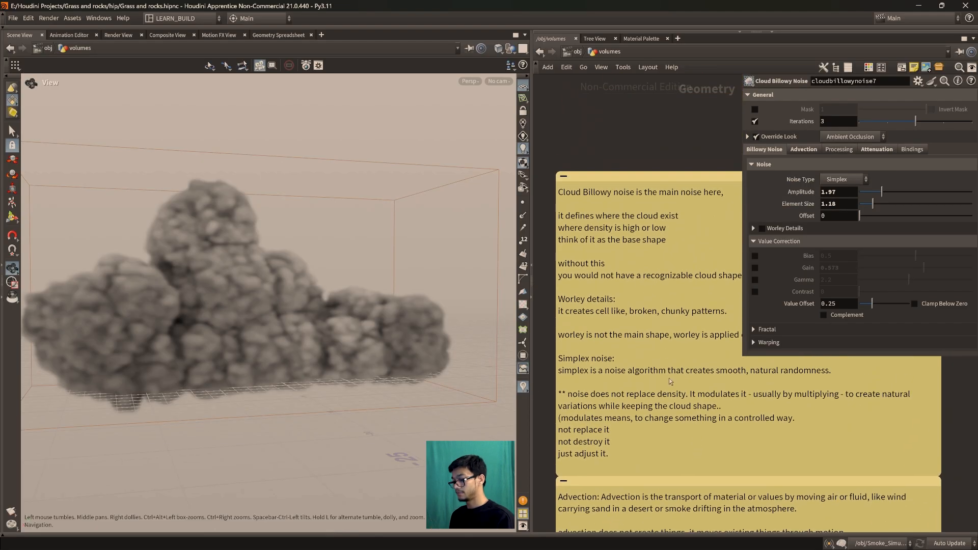
key(p)
middle_drag(775, 435, 806, 307)
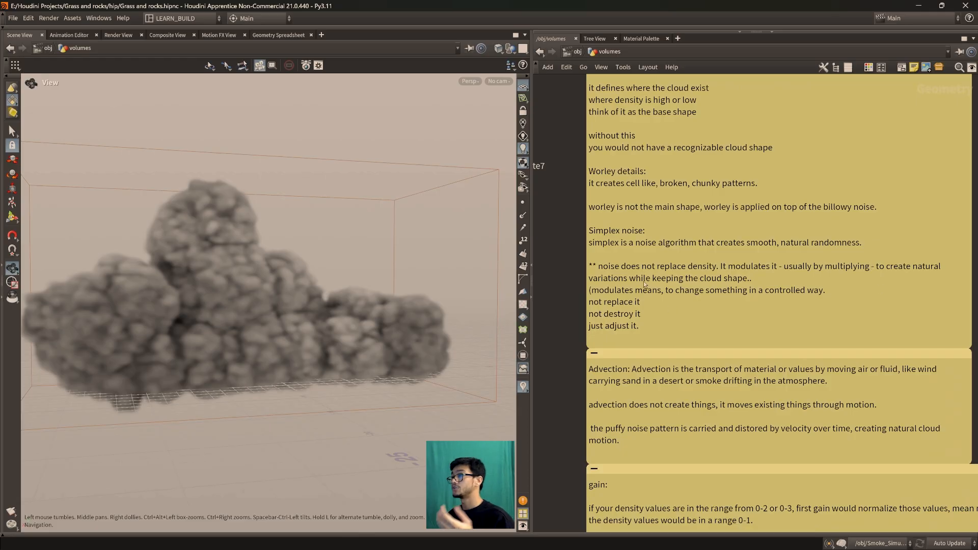
middle_drag(738, 369, 730, 336)
middle_drag(778, 368, 757, 337)
middle_drag(649, 310, 673, 392)
scroll(666, 346, down, 4)
scroll(652, 352, up, 3)
middle_drag(647, 356, 866, 301)
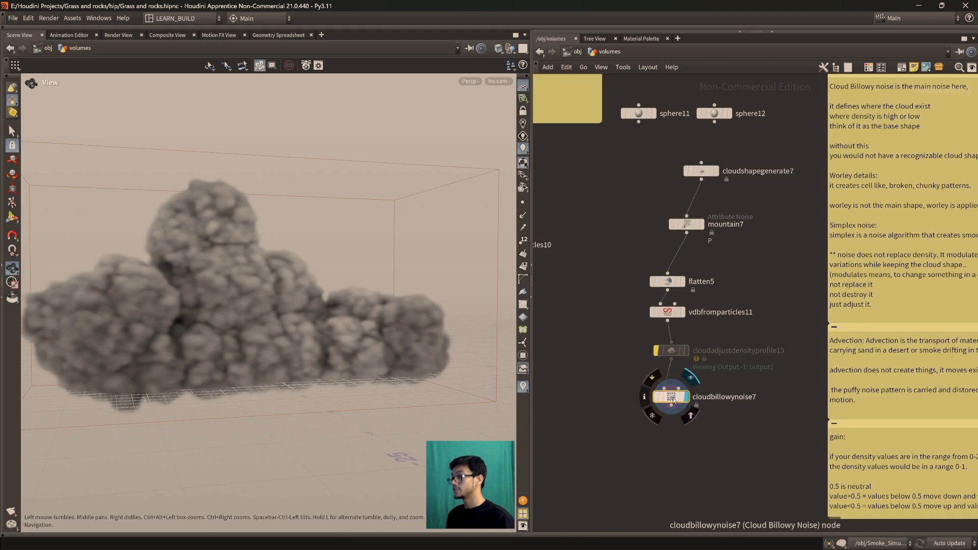
Enable Gain at 0.573 in the Value Correction of cloudbillowynoise7 and bring the gain note into view
key(p)
middle_drag(677, 402, 612, 484)
click(803, 150)
click(763, 149)
click(755, 268)
middle_drag(871, 464, 651, 471)
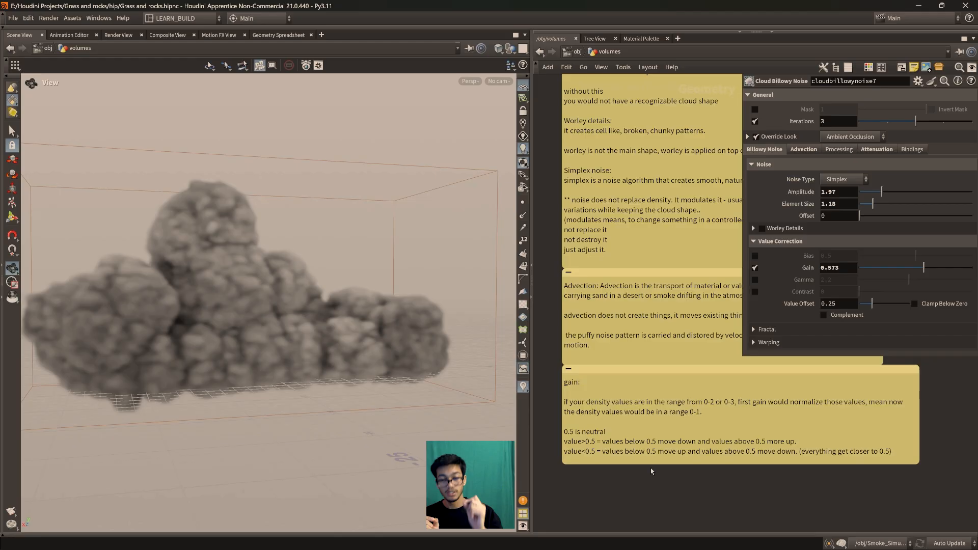
right_click(651, 468)
click(296, 468)
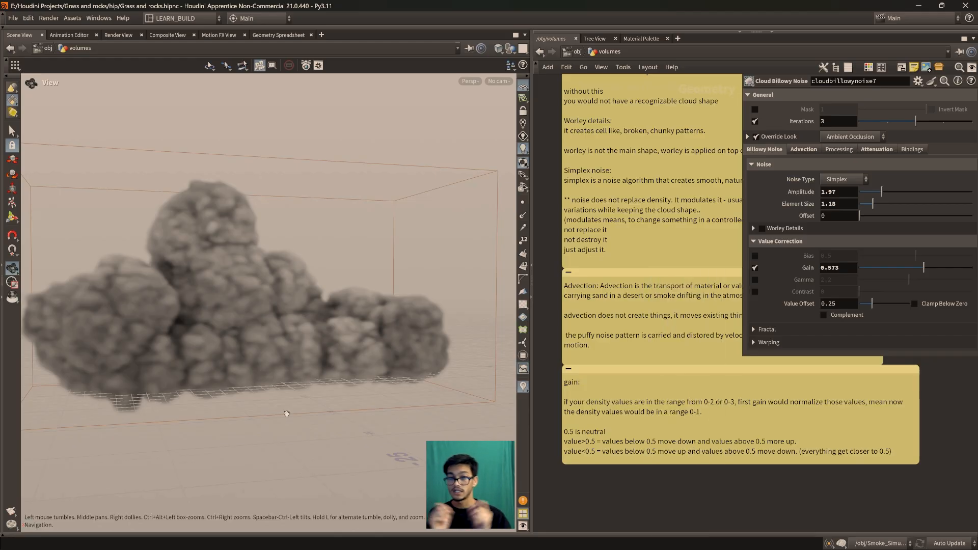
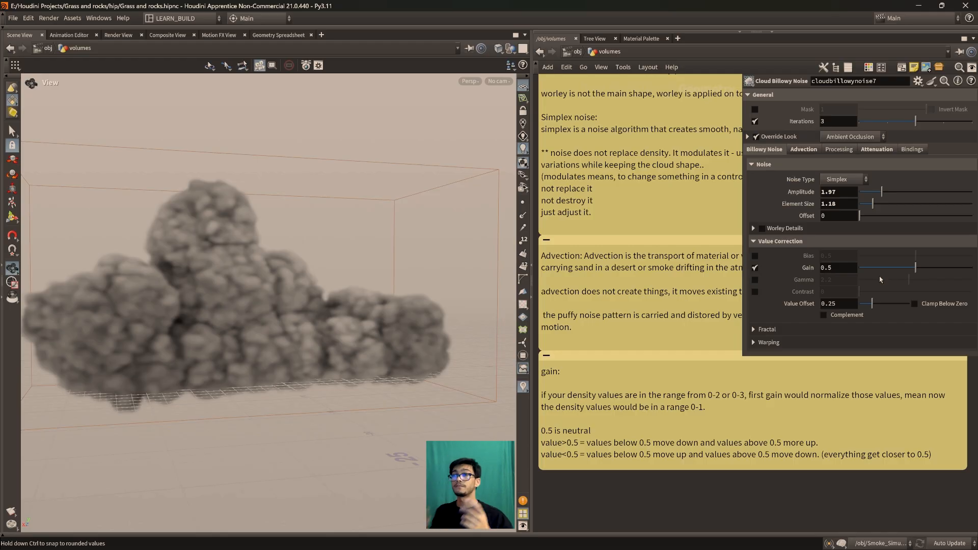
Try Gain values of 0.312 and 0.643 on cloudbillowynoise7 and compare the cloud's surface from different angles
drag(273, 301, 283, 265)
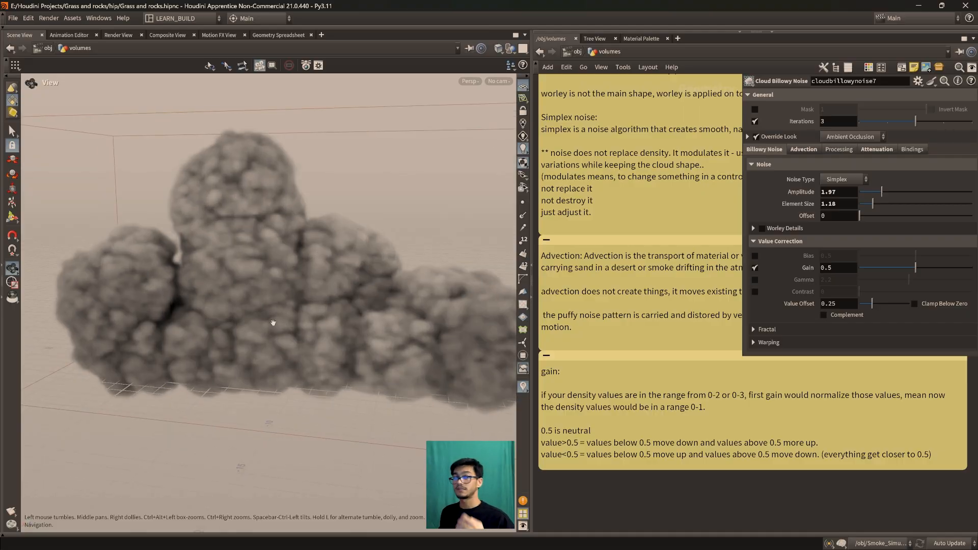
drag(270, 323, 337, 295)
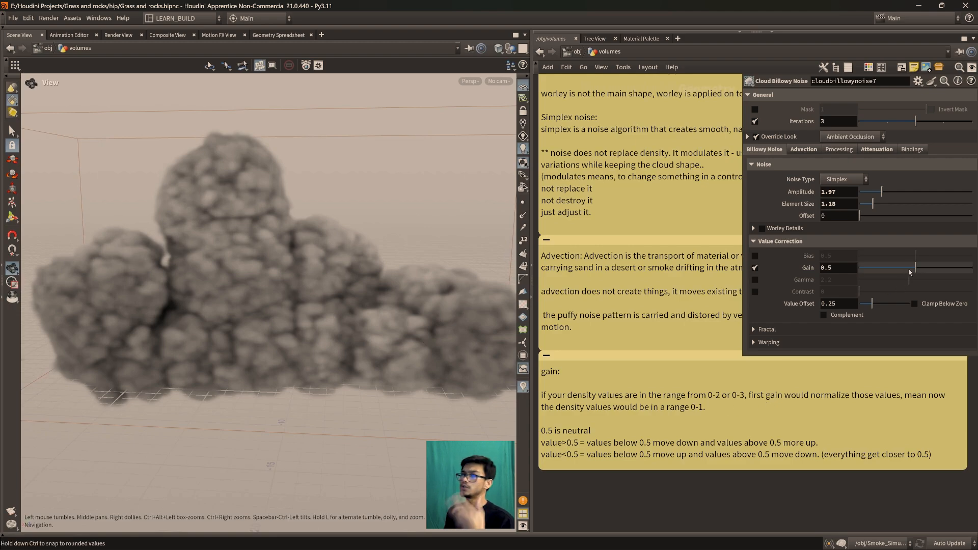
drag(916, 270, 894, 267)
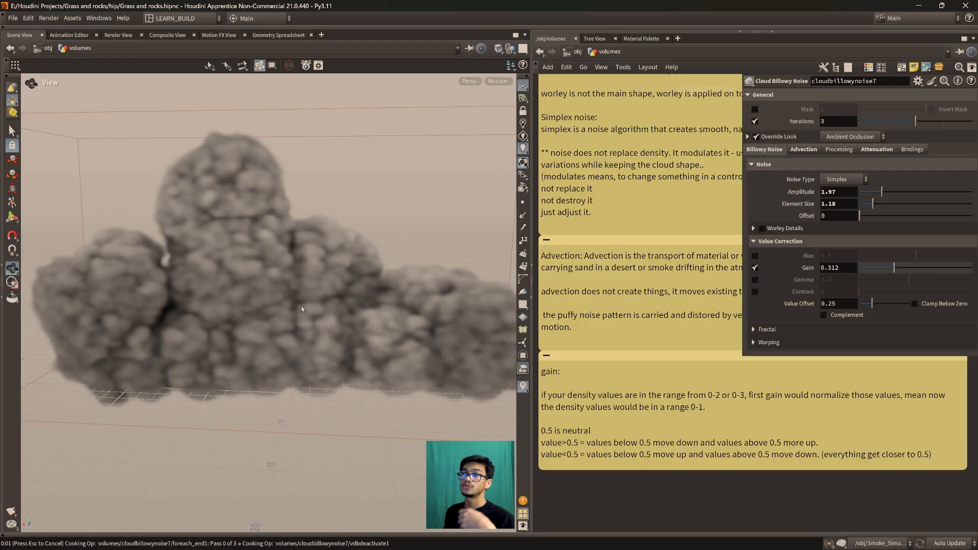
drag(302, 313, 287, 289)
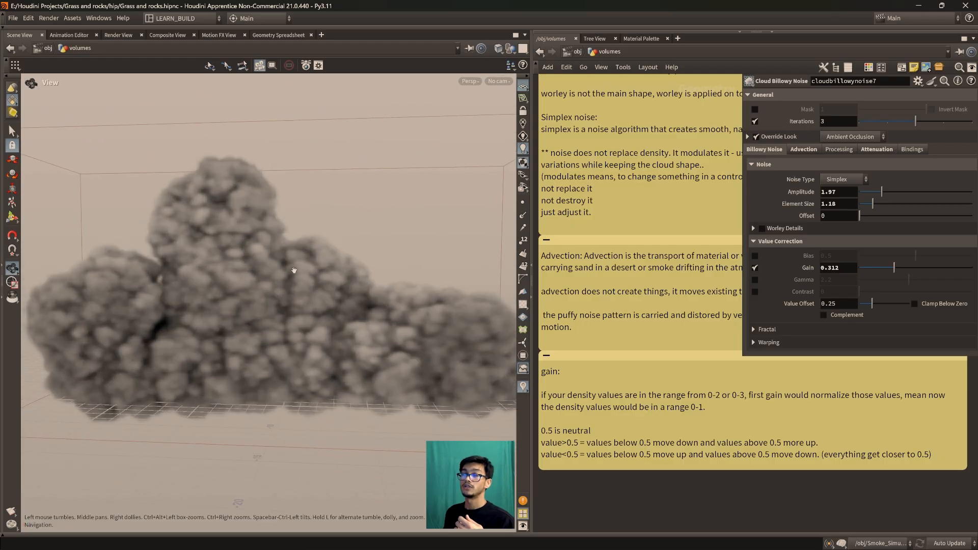
drag(907, 270, 932, 269)
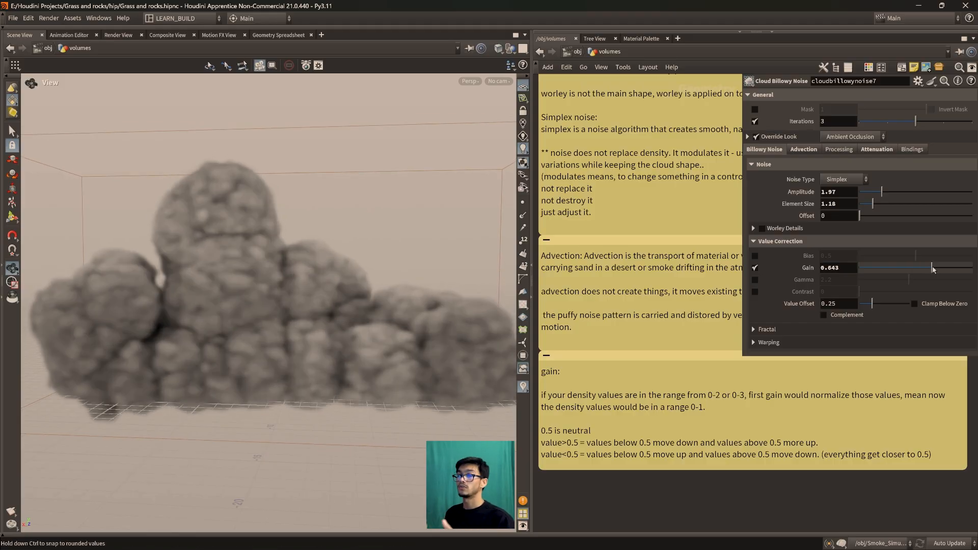
drag(319, 302, 298, 296)
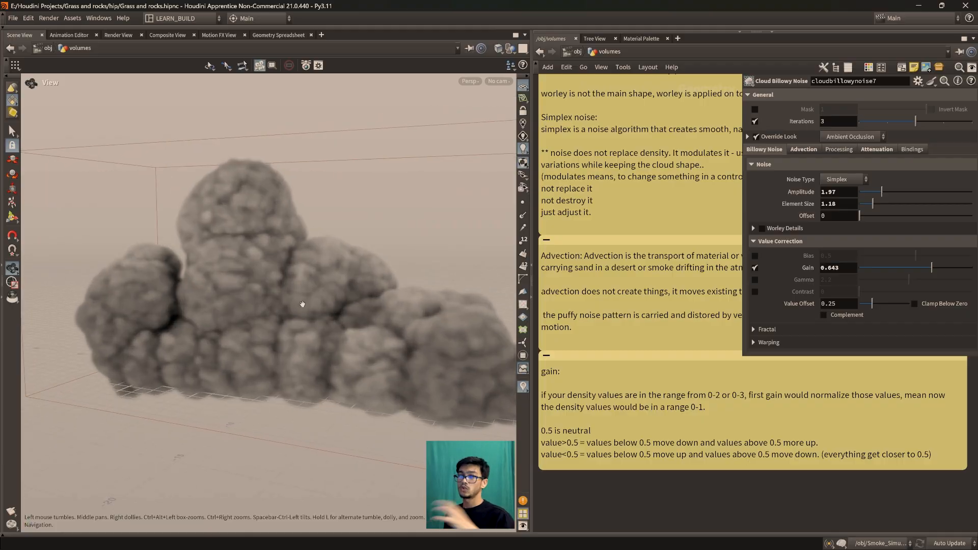
Set the Gain of cloudbillowynoise7 to 0.316 and bring up the advection note beside the node's Advection settings
drag(928, 268, 921, 269)
click(898, 270)
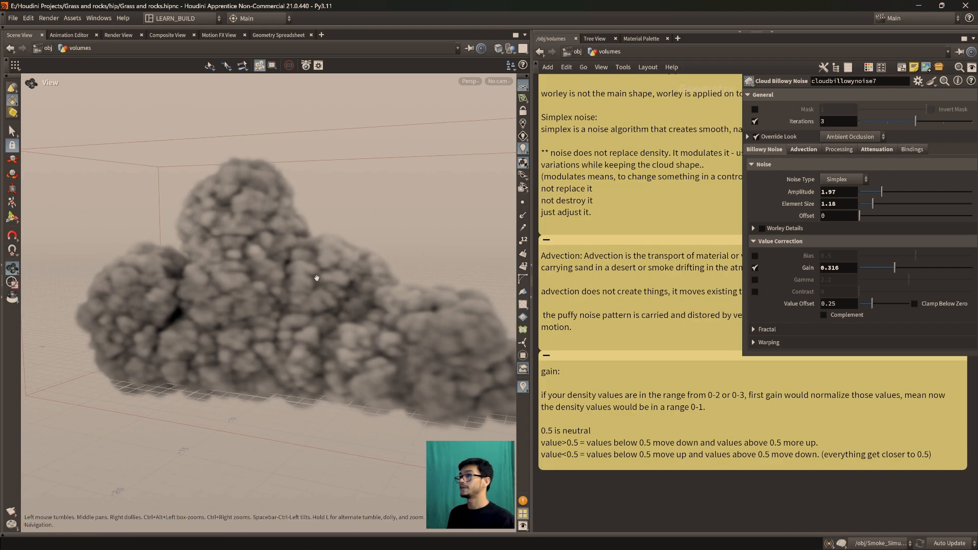
scroll(615, 412, up, 1)
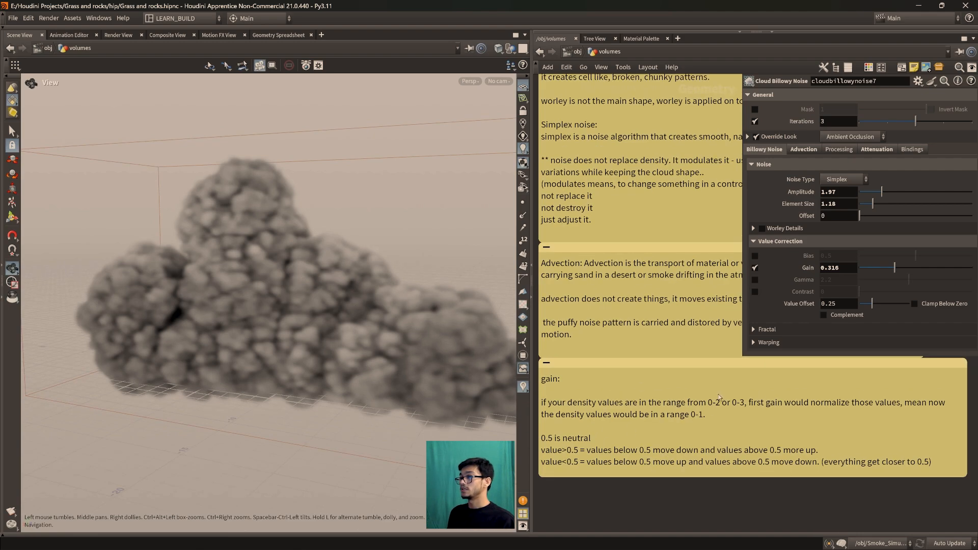
scroll(798, 440, down, 5)
scroll(665, 410, up, 5)
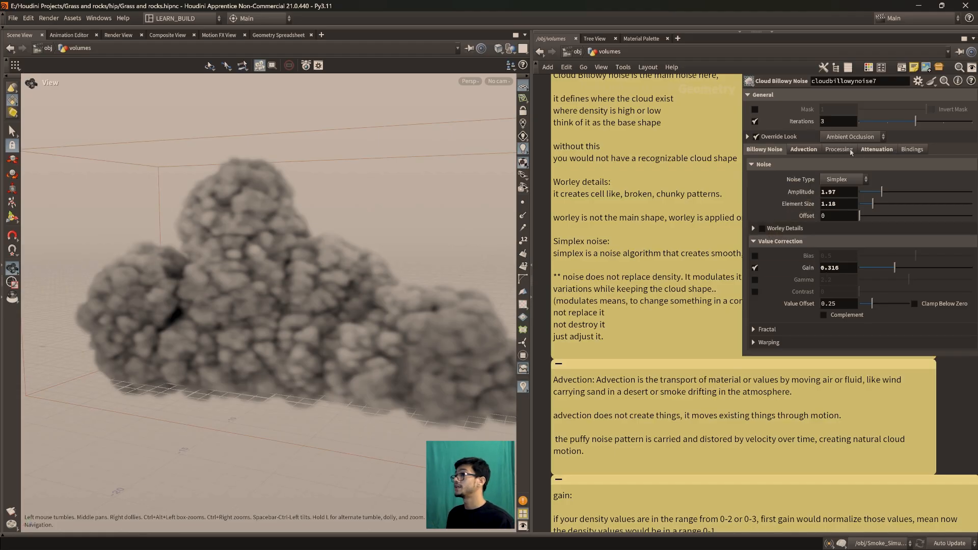
click(803, 149)
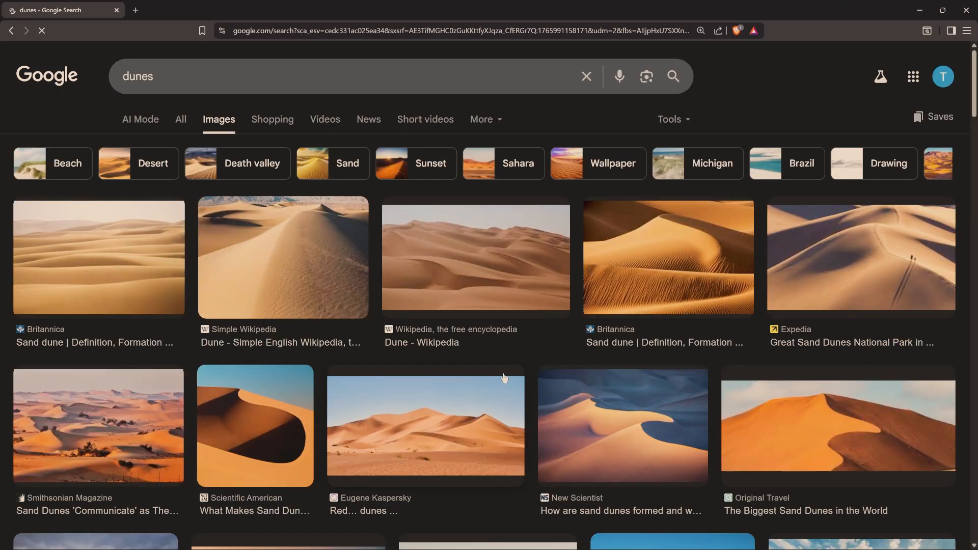
Examine the rippled sand in the Out of Chicago dunes photo in the browser and return to Houdini
scroll(498, 376, down, 4)
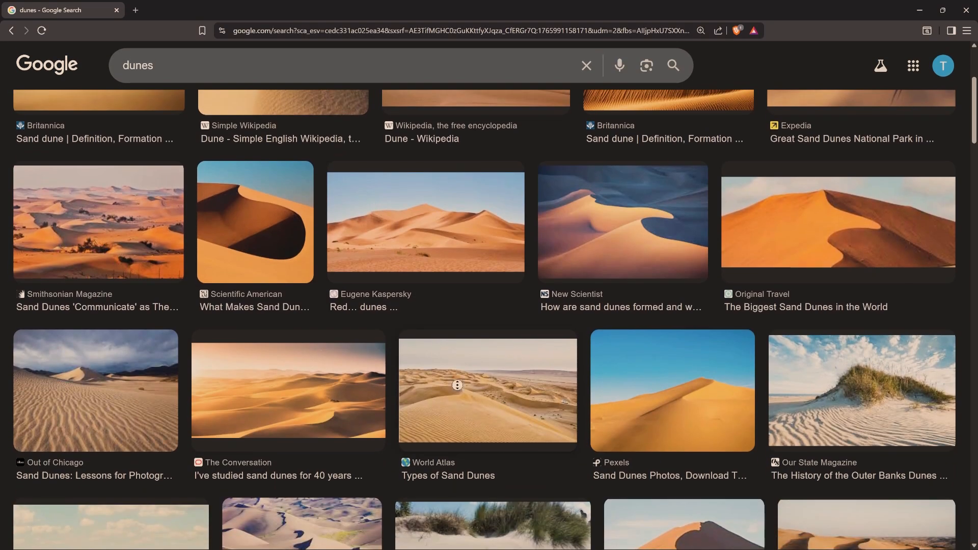
click(105, 405)
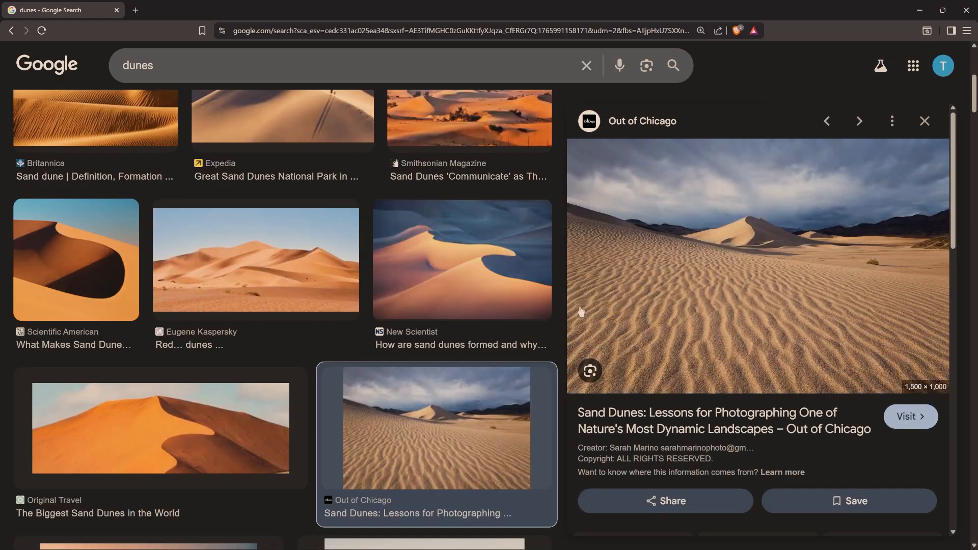
scroll(783, 308, down, 1)
scroll(783, 308, up, 1)
scroll(414, 406, down, 6)
scroll(415, 406, up, 5)
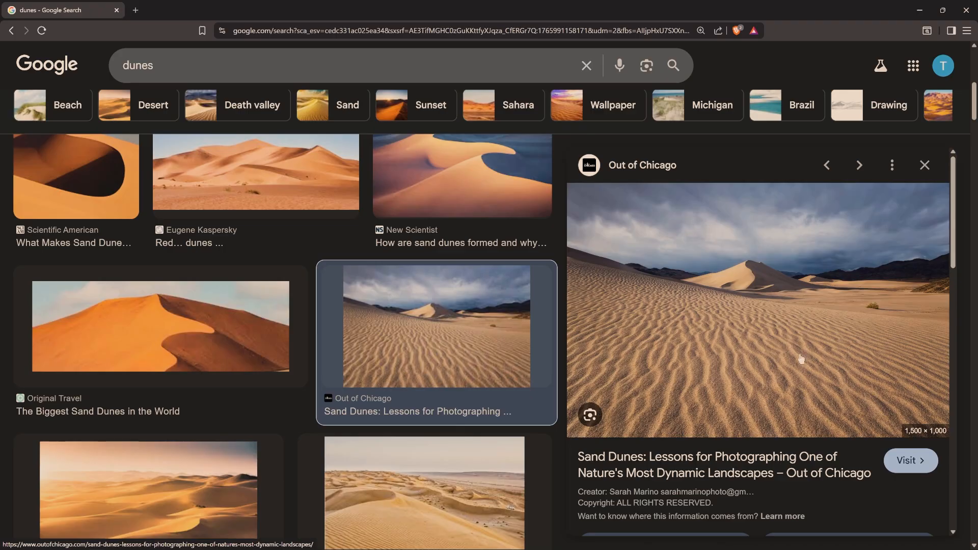
click(918, 11)
Toggle Advect Noise on cloudbillowynoise7, leave it off, and inspect the cloud's detail up close
scroll(721, 440, down, 2)
scroll(721, 440, up, 3)
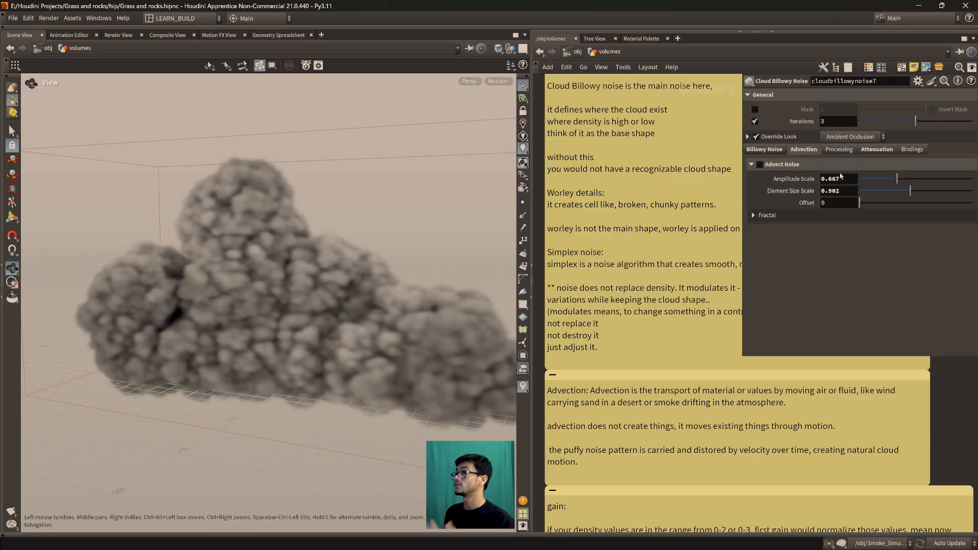
click(759, 164)
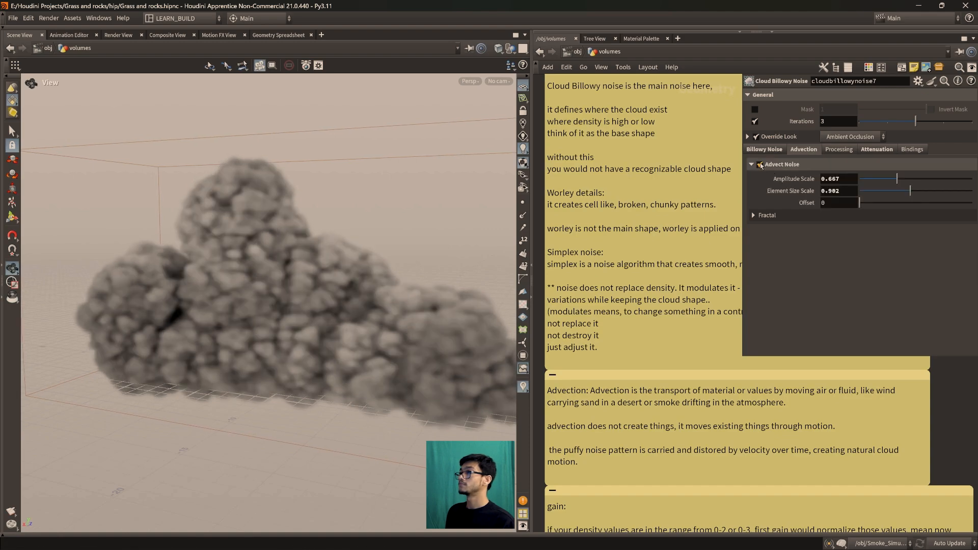
click(760, 165)
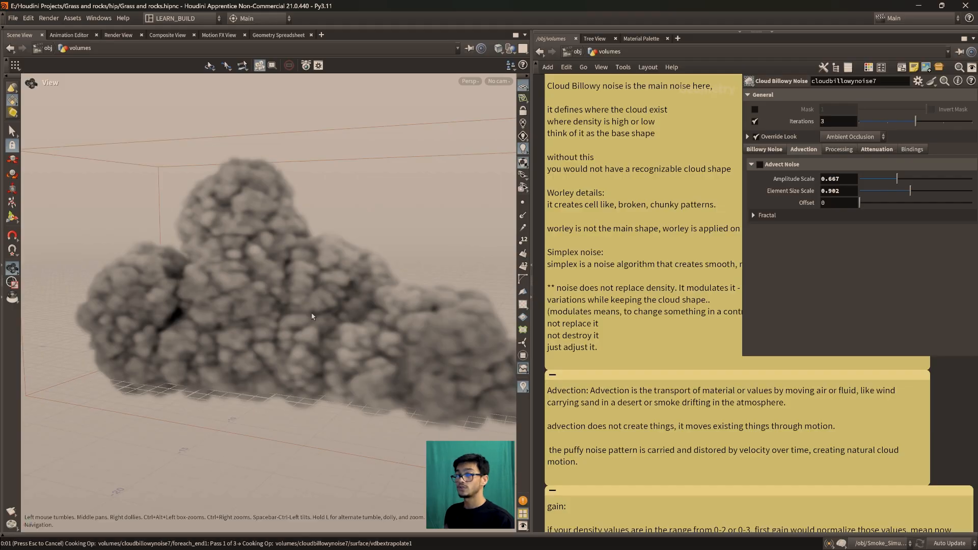
drag(297, 300, 573, 304)
scroll(247, 334, up, 3)
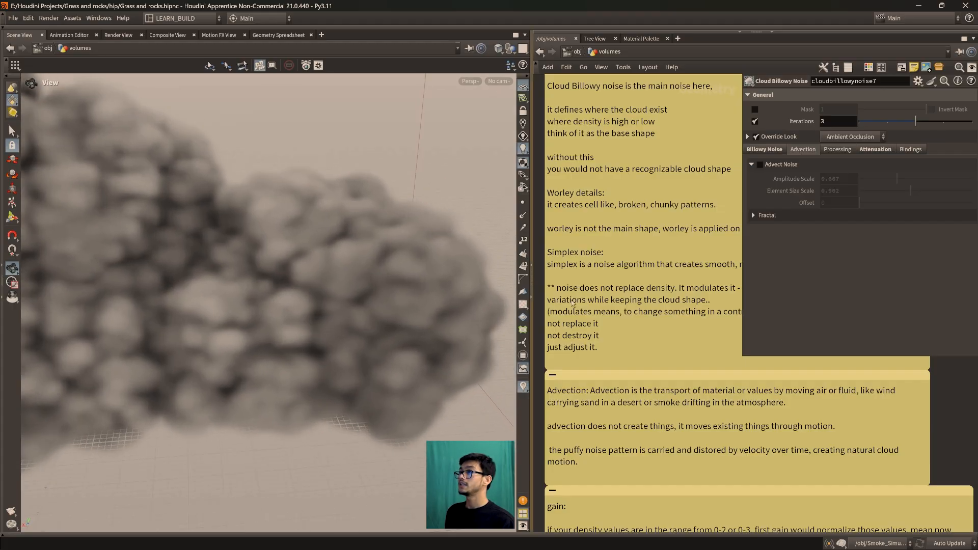
Enable Advect Noise with an Amplitude Scale of 0, and undo a trial Amplitude Scale of 0.29
click(760, 165)
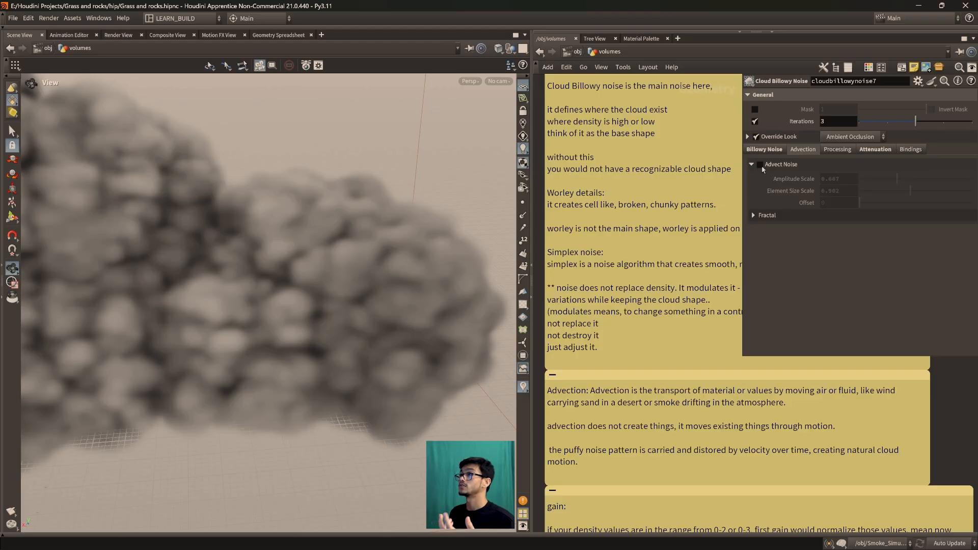
drag(896, 180, 859, 183)
drag(298, 351, 366, 377)
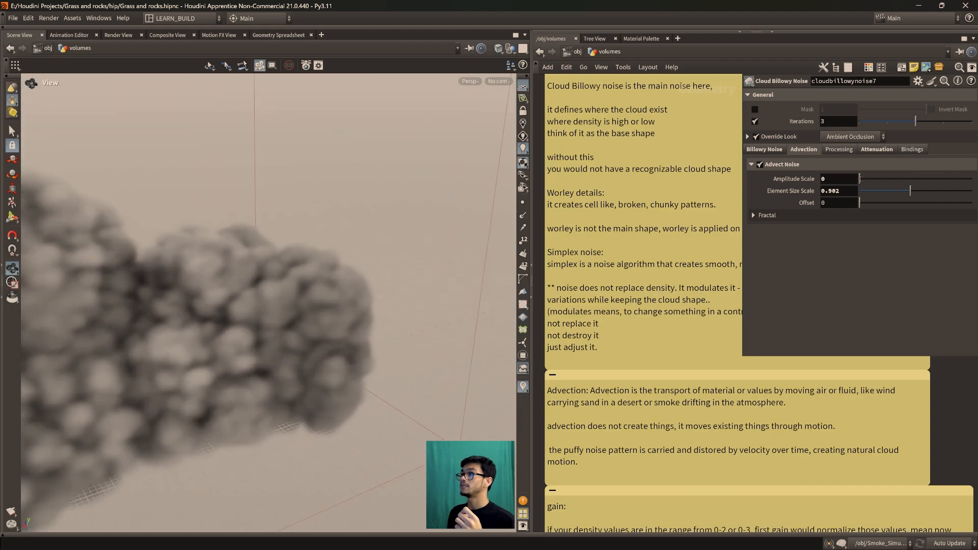
middle_drag(835, 178, 947, 199)
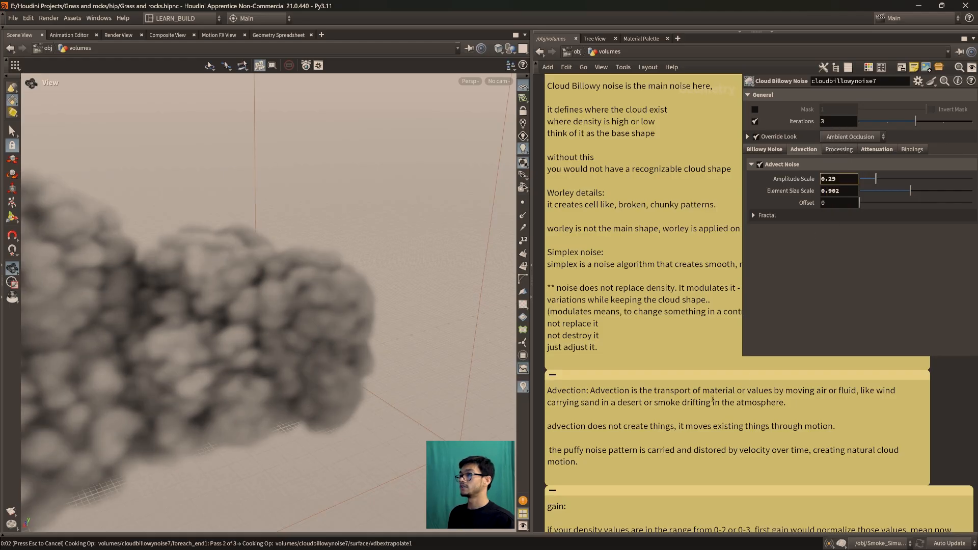
key(ctrl+z)
Place a Sphere node in an empty area of the network, set its primitive type to Primitive and display it
scroll(695, 356, down, 6)
middle_drag(721, 386, 708, 391)
scroll(707, 391, up, 8)
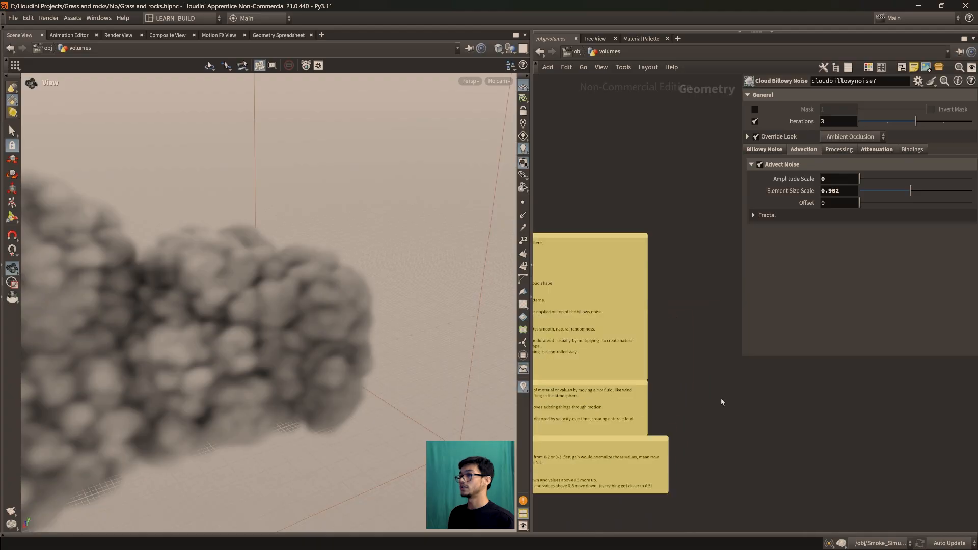
key(Tab)
text(sphere)
key(Return)
click(651, 318)
scroll(652, 320, up, 5)
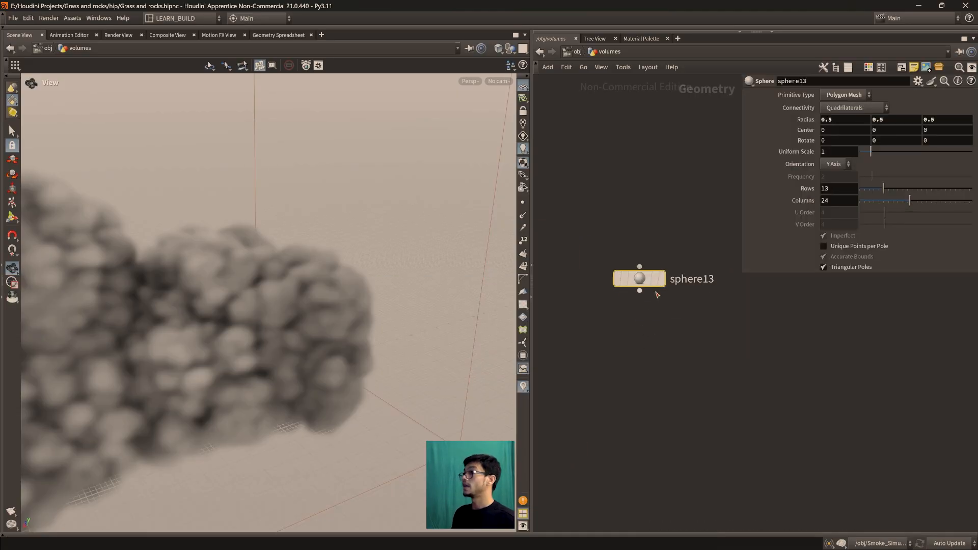
click(864, 95)
click(825, 125)
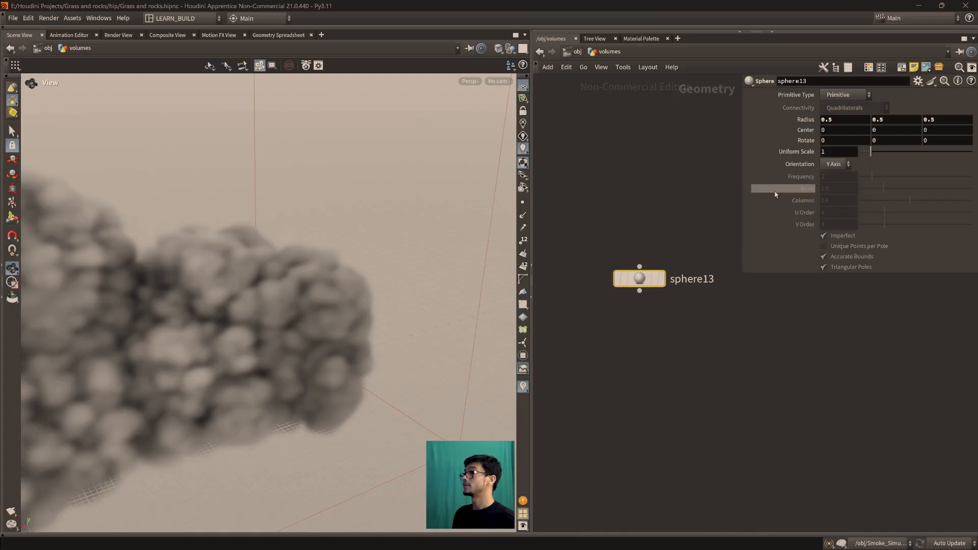
click(657, 278)
key(Tab)
text(f)
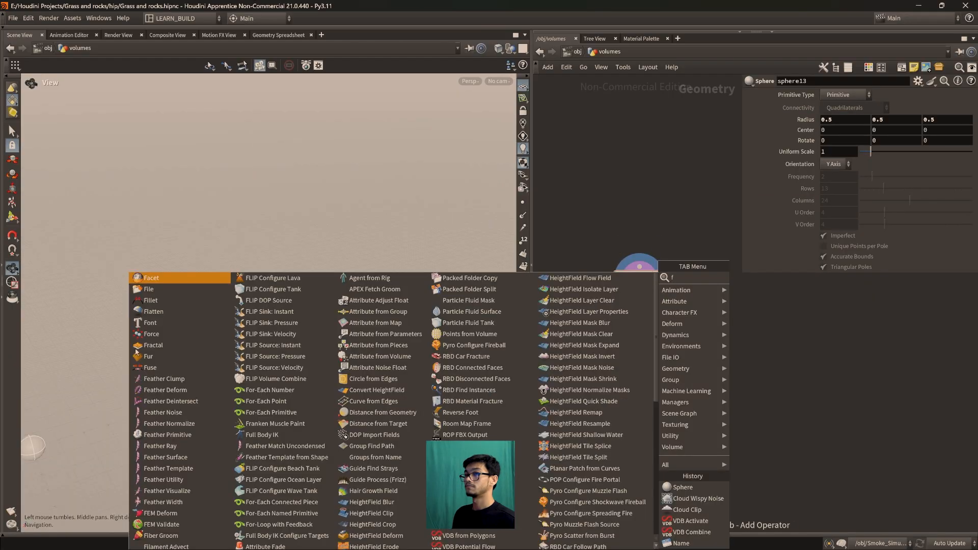
key(Escape)
Add a VDB from Particles node below the sphere, with the density Fog VDB enabled and the Distance VDB disabled
key(Tab)
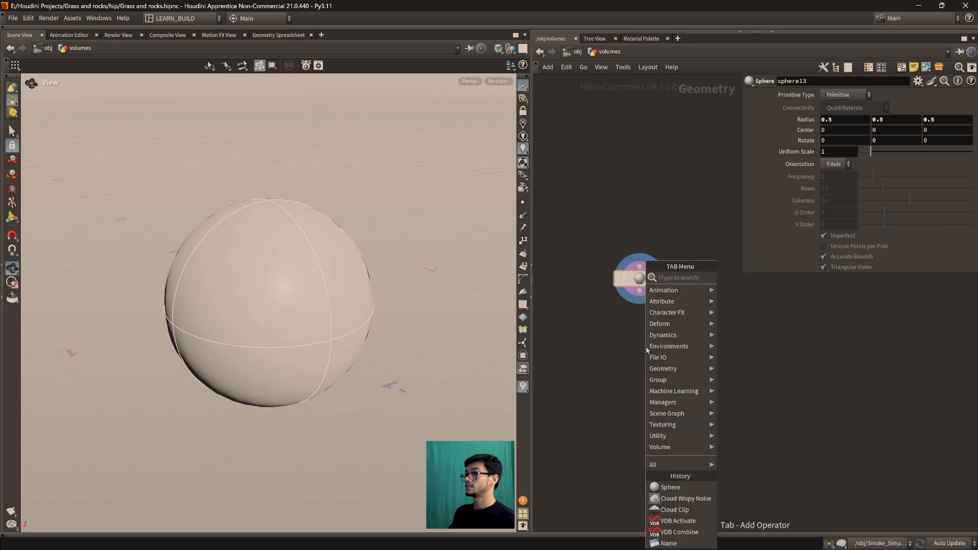
text(vdbfrom)
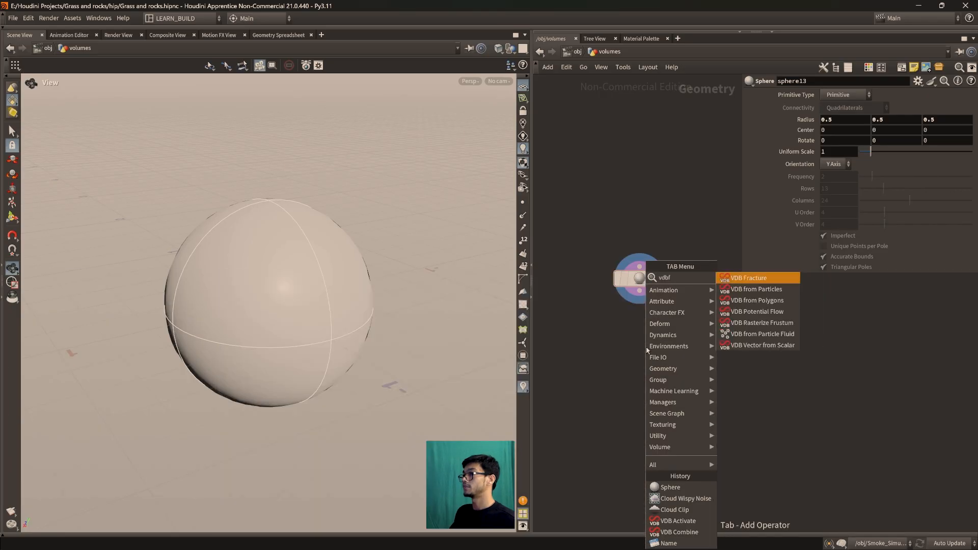
key(Return)
click(654, 354)
click(755, 129)
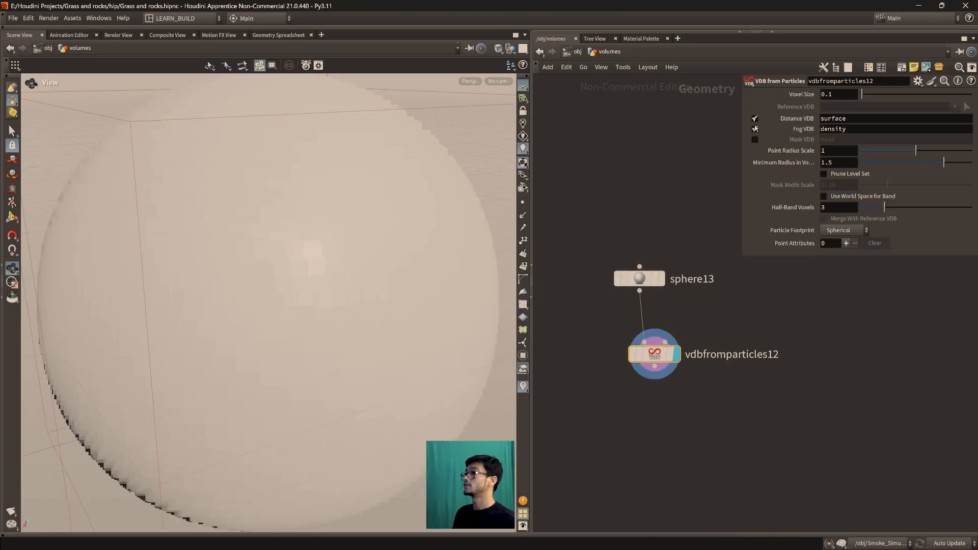
click(755, 118)
Add a Cloud Billowy Noise node fed by the new VDB from Particles node
key(Tab)
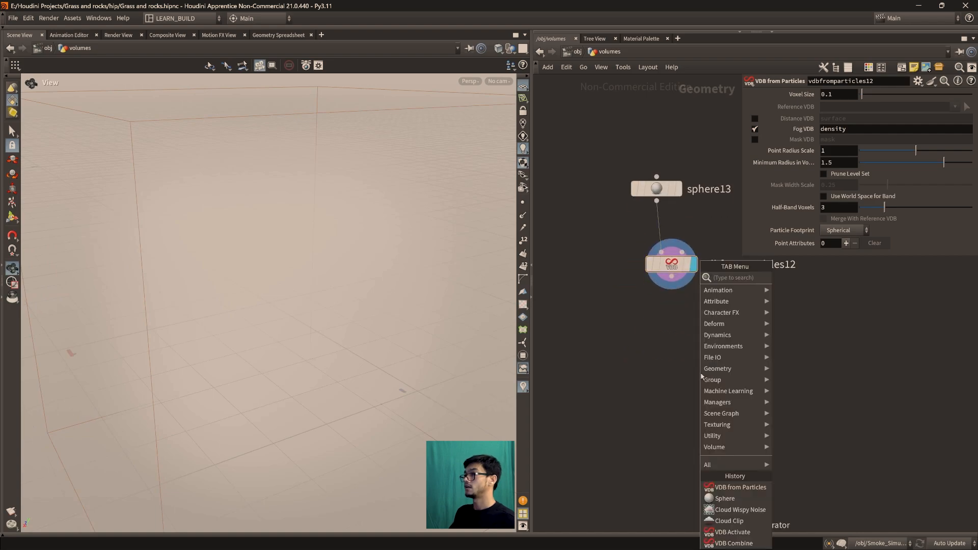
text(cloudbi)
key(Return)
click(657, 355)
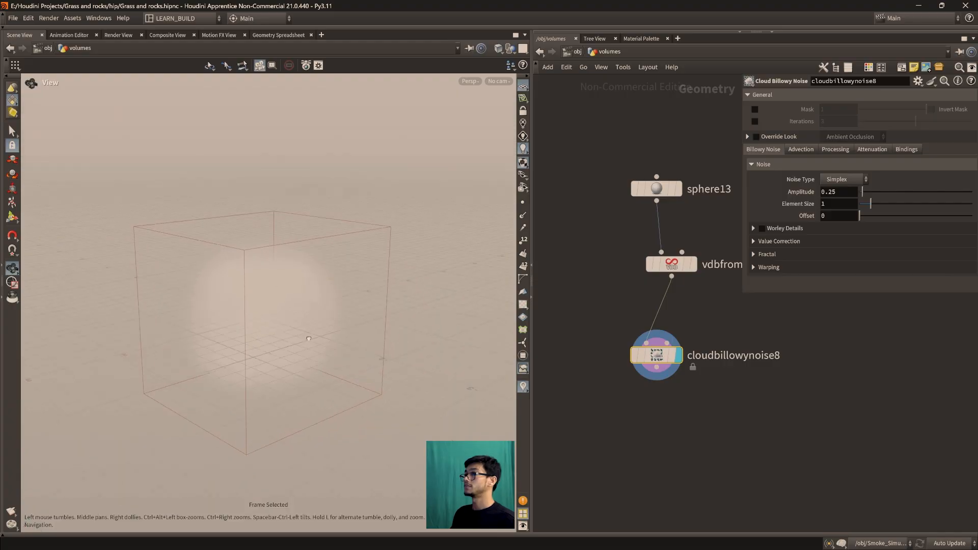
Enable the Ambient Occlusion look override on cloudbillowynoise8 and raise its Amplitude to 2.49
click(756, 140)
mouse_move(324, 337)
mouse_down()
mouse_move(304, 347)
mouse_move(334, 325)
mouse_move(280, 308)
mouse_move(293, 360)
mouse_up()
drag(862, 192, 887, 192)
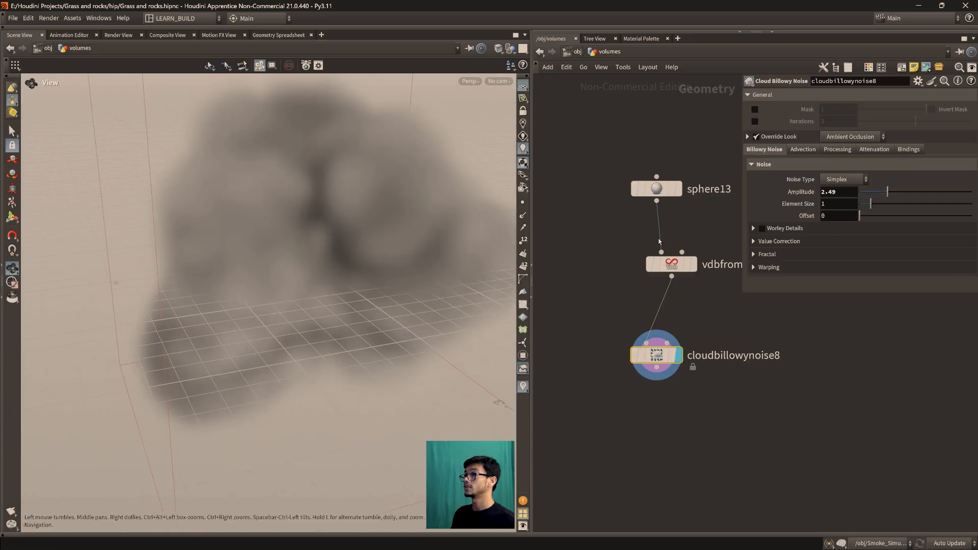
Set the Voxel Size of vdbfromparticles12 to 0.01
click(674, 265)
click(848, 95)
text(0.01)
key(Return)
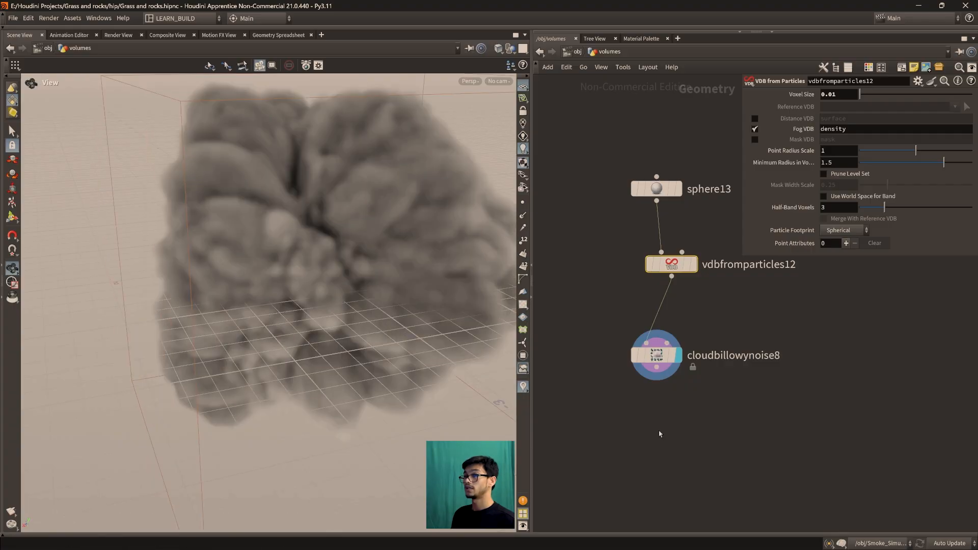
Lower the Amplitude of cloudbillowynoise8 to 0.54
scroll(274, 355, down, 1)
scroll(647, 440, down, 6)
scroll(781, 424, down, 4)
middle_drag(644, 453, 631, 434)
scroll(782, 425, down, 4)
scroll(718, 434, up, 10)
middle_drag(649, 364, 789, 529)
scroll(706, 392, up, 4)
middle_drag(707, 395, 756, 474)
drag(297, 354, 327, 352)
click(608, 403)
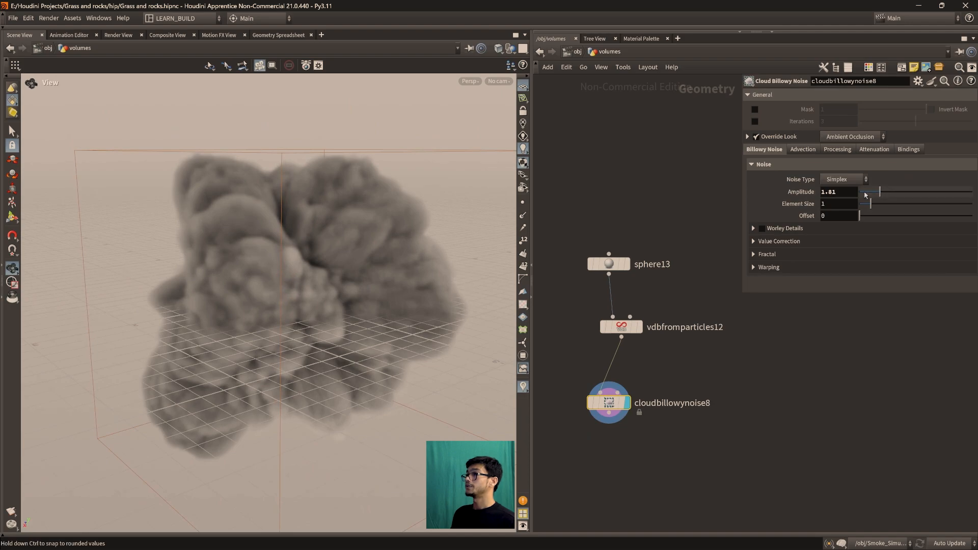
key(Escape)
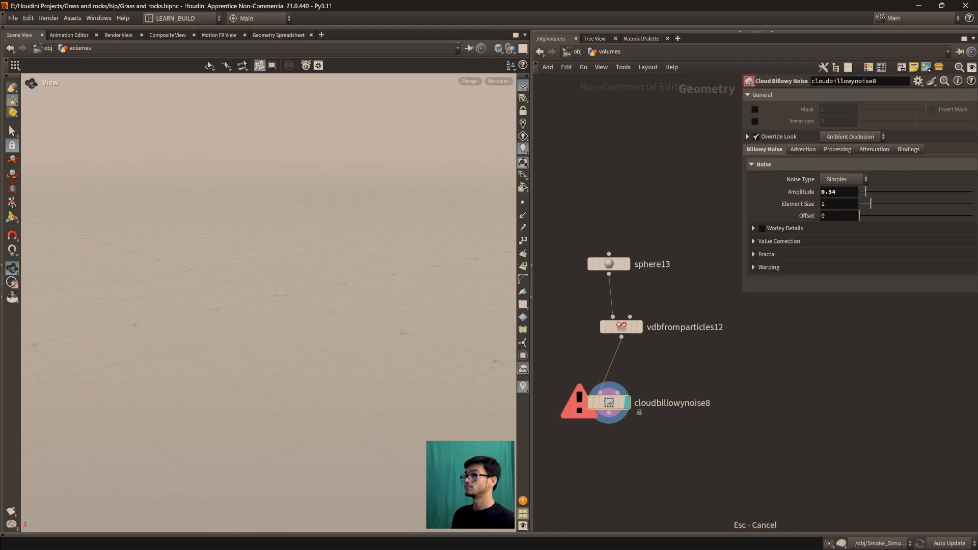
Coarsen the Voxel Size of vdbfromparticles12 feeding the demo sphere's billowy noise
click(626, 330)
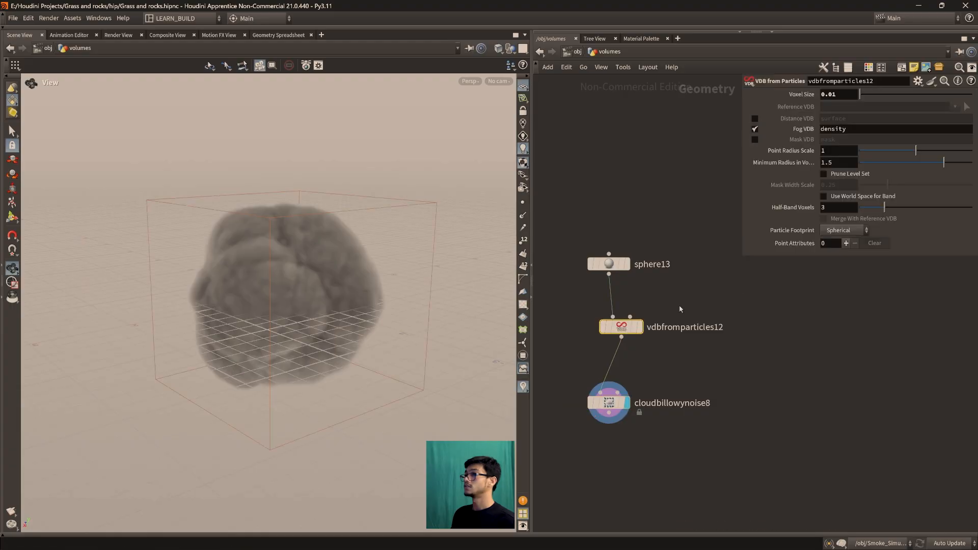
click(848, 95)
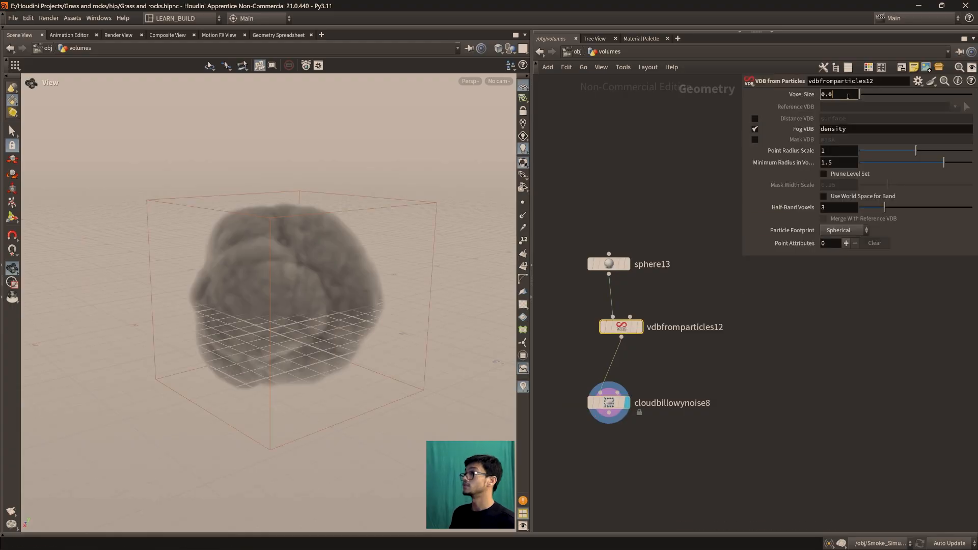
key(Return)
Try different Amplitude values on cloudbillowynoise8, including 1.66, and inspect the sphere's billows
click(609, 402)
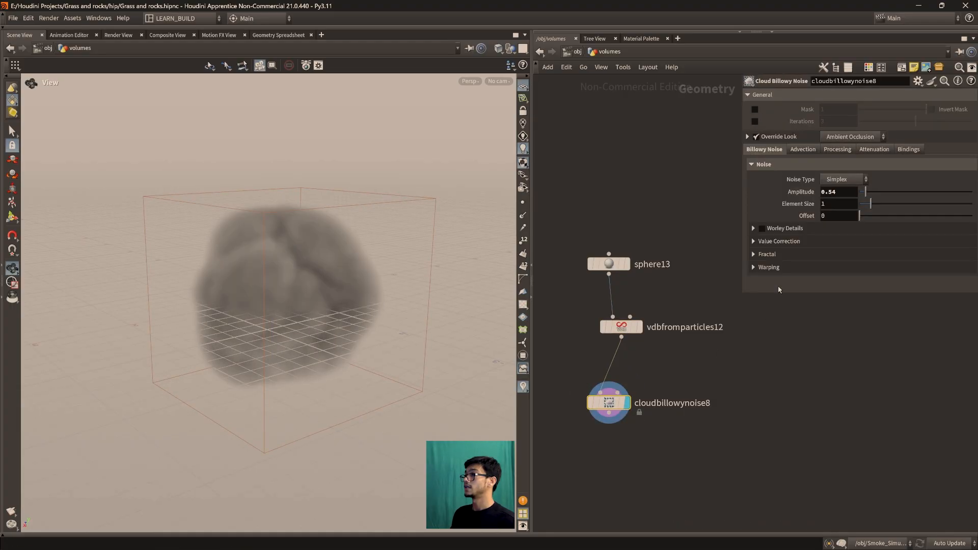
scroll(349, 307, up, 3)
mouse_move(865, 191)
mouse_down()
mouse_move(901, 194)
mouse_move(859, 192)
mouse_up()
drag(236, 333, 357, 300)
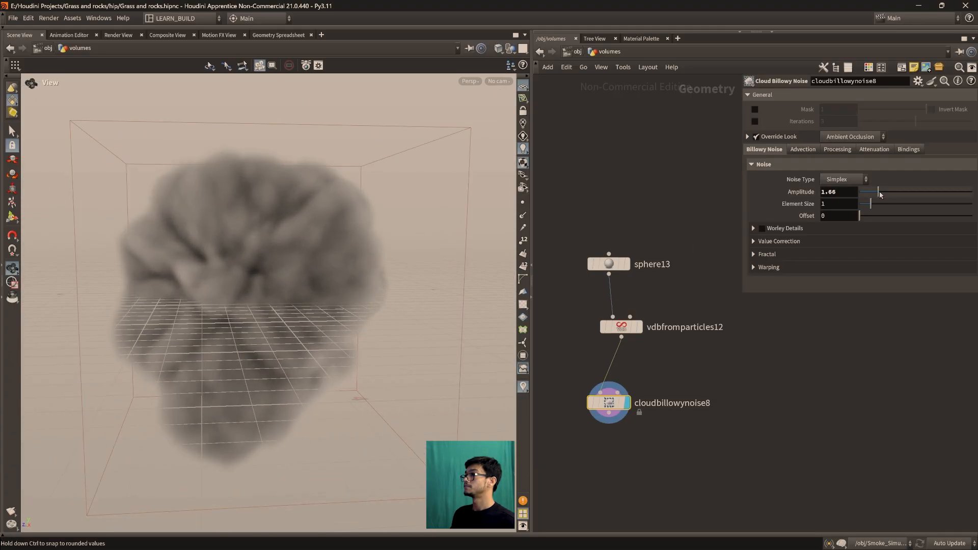
drag(880, 193, 874, 192)
drag(254, 306, 273, 323)
Enable Advect Noise on cloudbillowynoise8 and inspect the advected sphere cloud
click(803, 149)
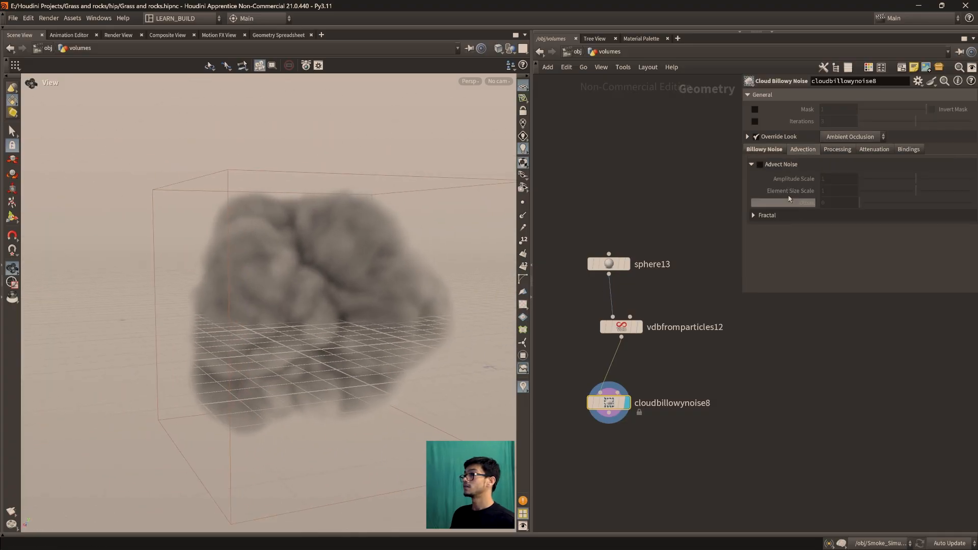
click(760, 165)
scroll(371, 299, up, 2)
drag(371, 299, 354, 328)
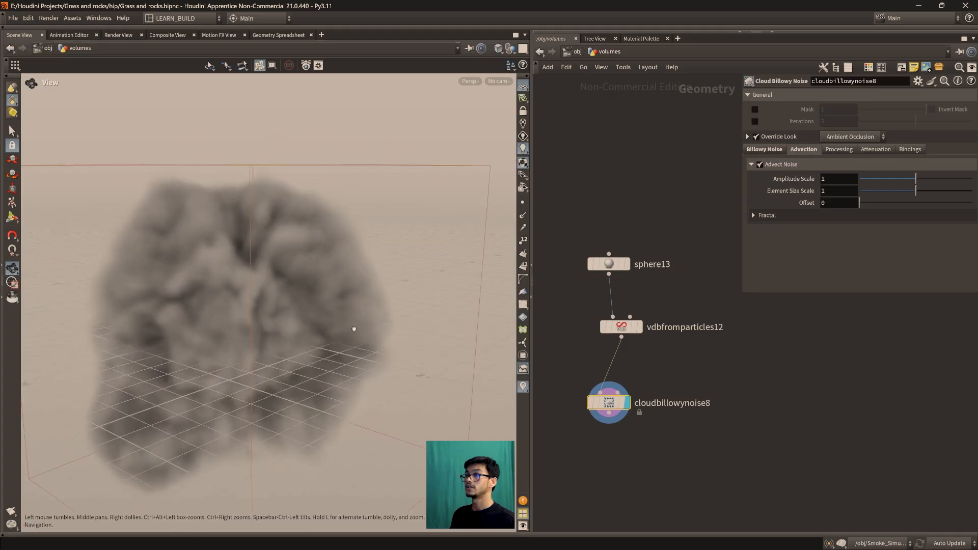
Compare advection Amplitude Scale values on cloudbillowynoise8, including 0 and 1.351
drag(915, 179, 841, 179)
drag(344, 284, 279, 291)
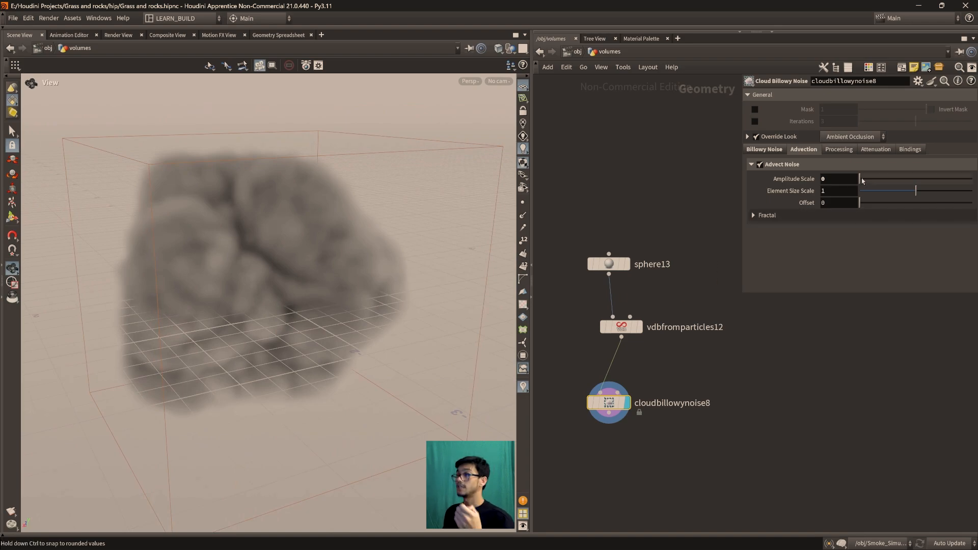
drag(863, 181, 937, 178)
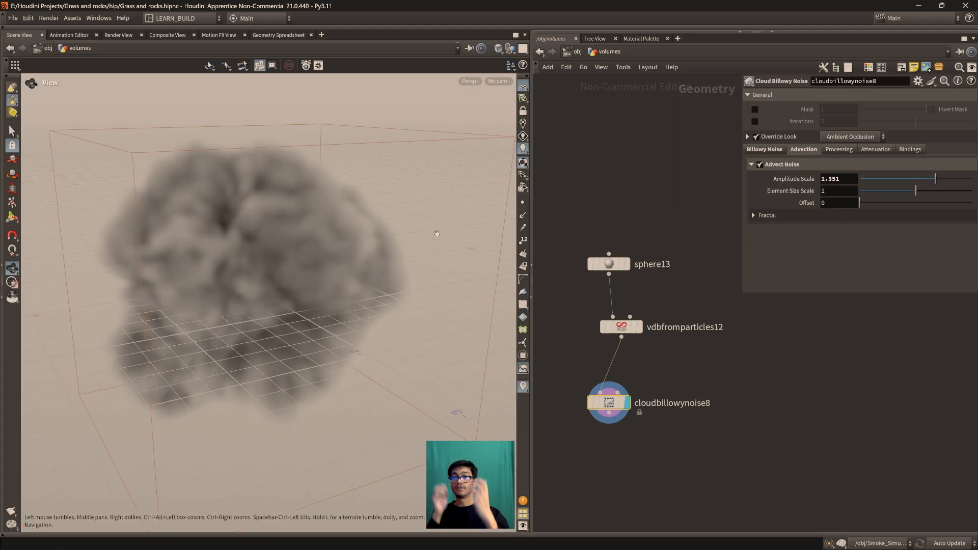
drag(216, 310, 286, 311)
mouse_move(903, 179)
mouse_down()
mouse_move(871, 183)
mouse_move(885, 181)
mouse_up()
drag(356, 240, 292, 300)
drag(355, 295, 317, 310)
Delete the demo sphere, its VDB from Particles node and cloudbillowynoise8
middle_drag(635, 471, 663, 461)
drag(735, 453, 583, 183)
key(Delete)
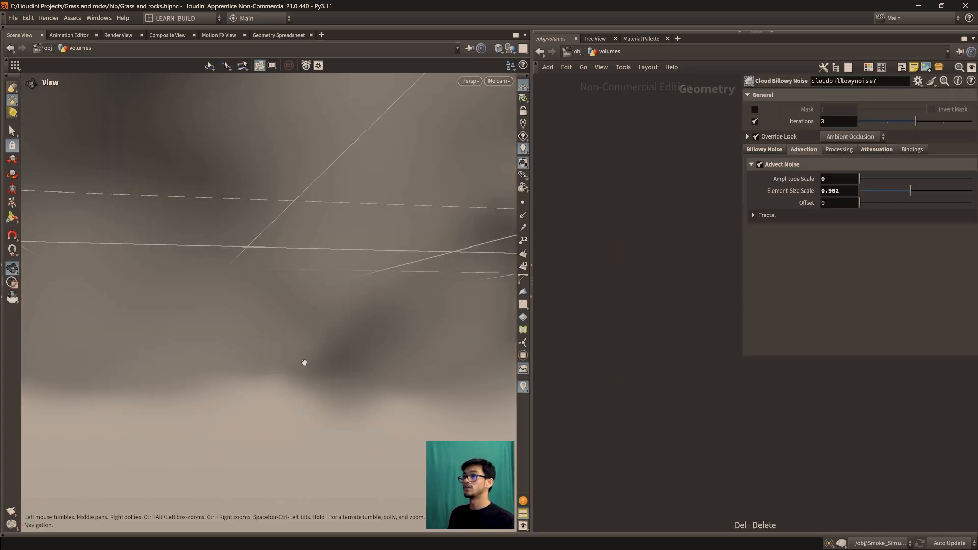
Return to the main cloud, framing it in the viewport and its cloudbillowynoise7 node chain in the network
key(f)
key(f)
scroll(596, 331, up, 6)
middle_drag(595, 331, 766, 410)
scroll(571, 351, up, 2)
middle_drag(571, 351, 626, 495)
scroll(620, 417, up, 4)
middle_drag(620, 417, 748, 516)
scroll(687, 468, up, 3)
scroll(579, 393, up, 3)
middle_drag(579, 393, 698, 507)
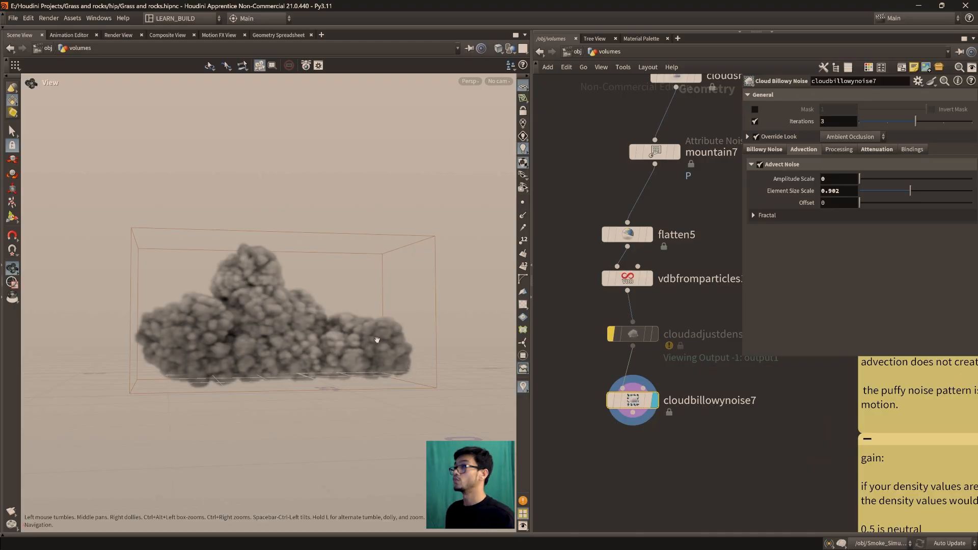
Raise the advection Amplitude Scale of cloudbillowynoise7 gradually to 0.458, inspecting the cloud's surface
scroll(308, 325, up, 2)
middle_drag(281, 353, 312, 377)
scroll(312, 377, up, 2)
drag(312, 377, 338, 386)
middle_drag(338, 385, 302, 383)
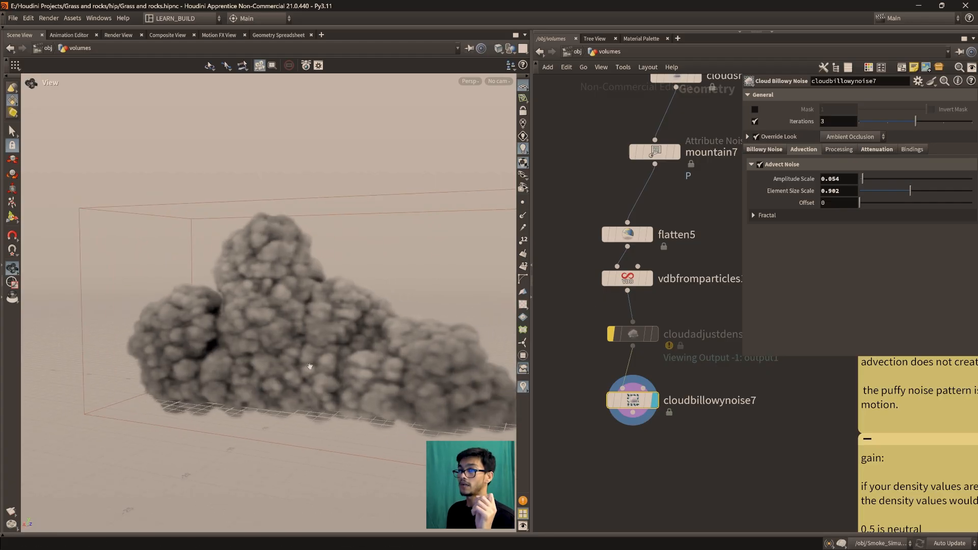
middle_drag(417, 389, 360, 396)
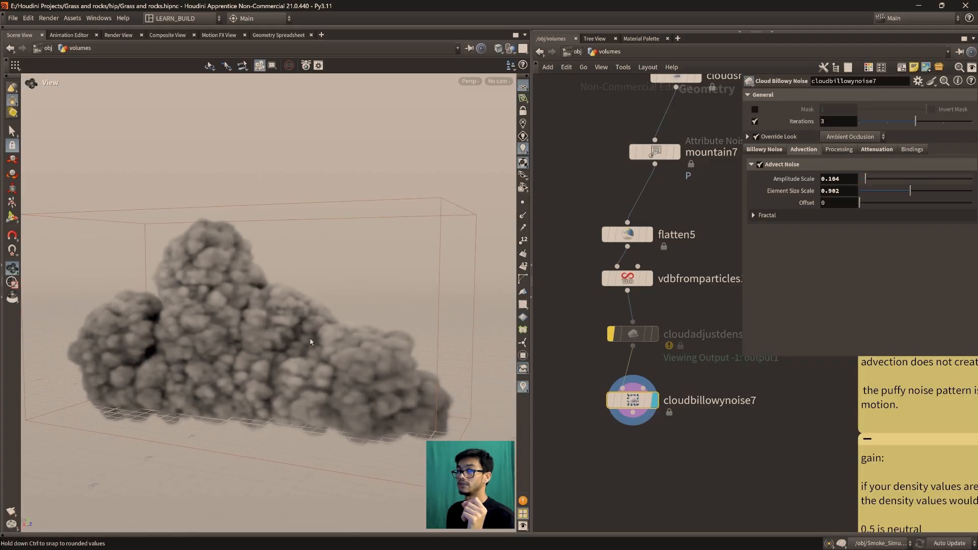
click(876, 179)
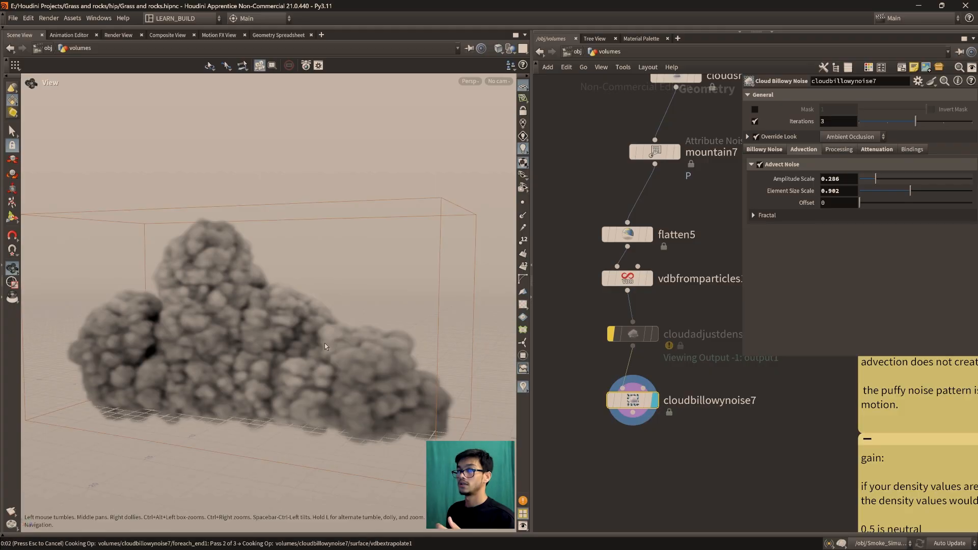
click(887, 179)
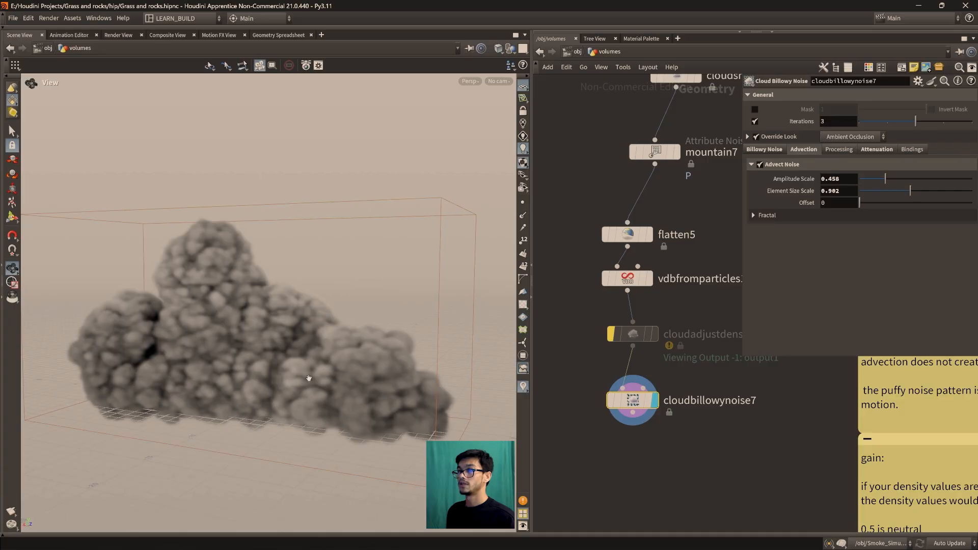
drag(309, 378, 239, 337)
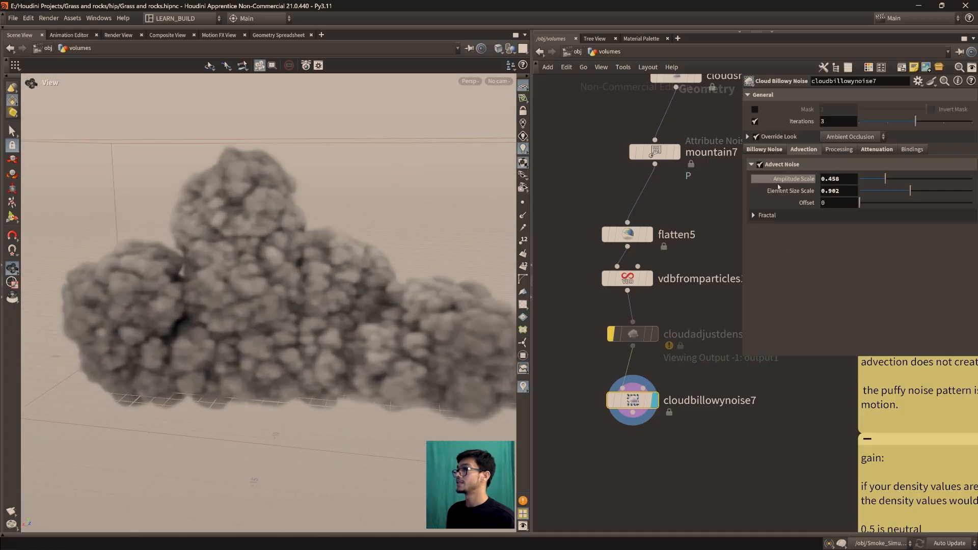
Try advection Element Size Scale values of 0.59 and 0.948 on cloudbillowynoise7, and finally set it to 1
click(893, 192)
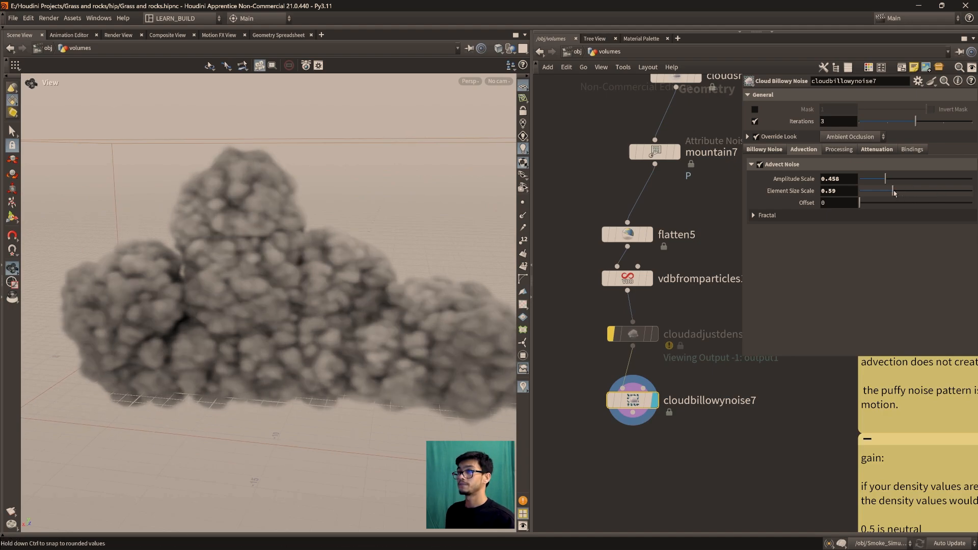
click(913, 192)
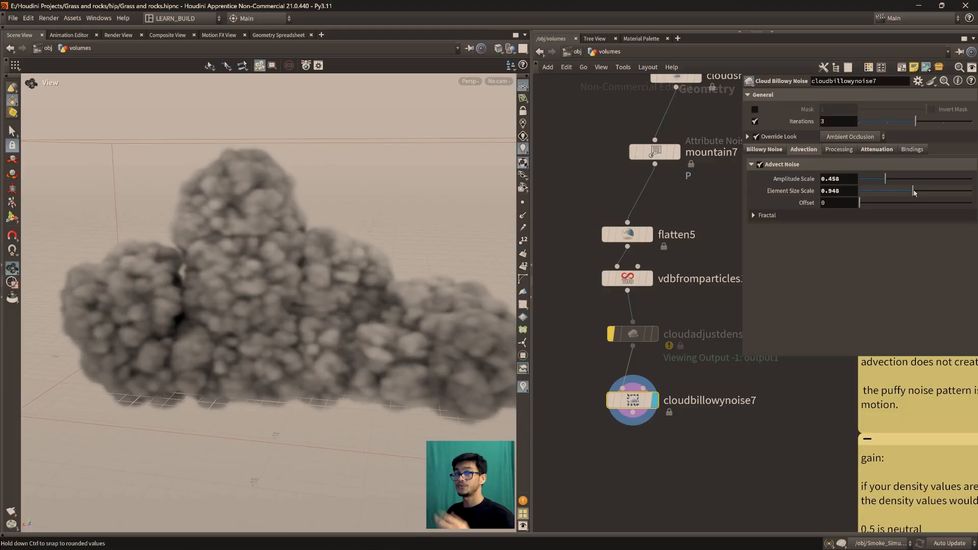
middle_drag(726, 453, 723, 421)
double_click(834, 191)
text(1)
key(Return)
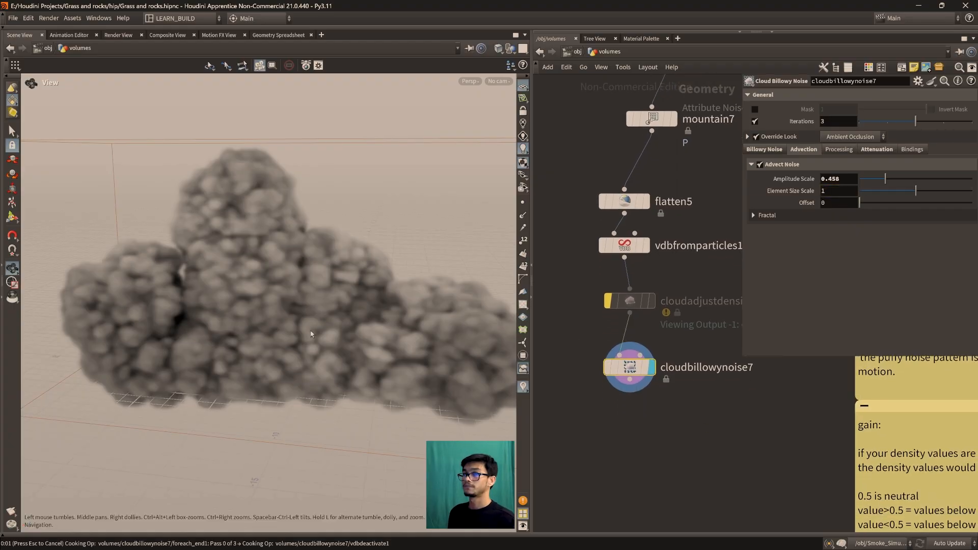
mouse_move(259, 344)
mouse_down()
mouse_move(215, 384)
mouse_move(265, 346)
mouse_up()
Add a Cloud Adjust Density Profile node below cloudbillowynoise7, connect it to the noise output and display it
middle_drag(650, 429, 616, 376)
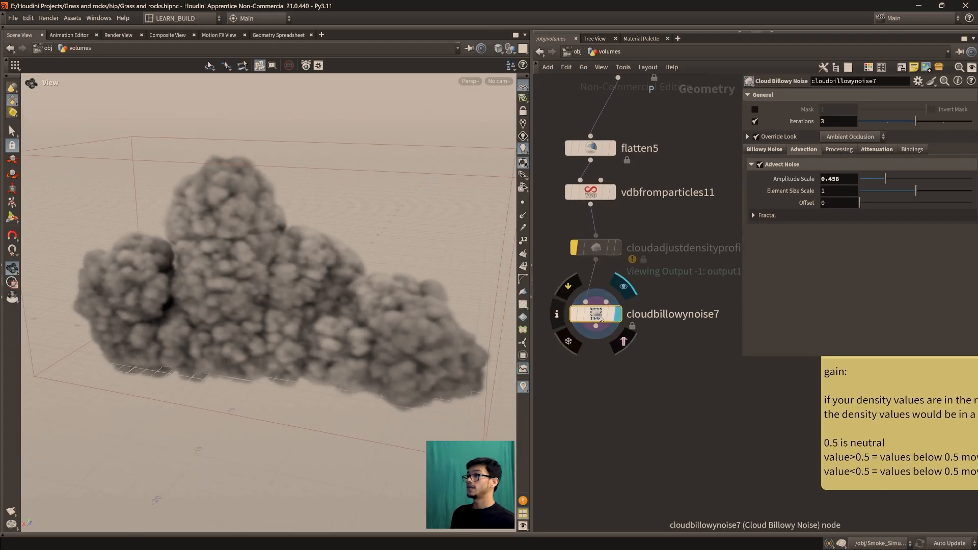
mouse_move(597, 252)
mouse_down()
mouse_move(602, 282)
mouse_move(602, 264)
mouse_up()
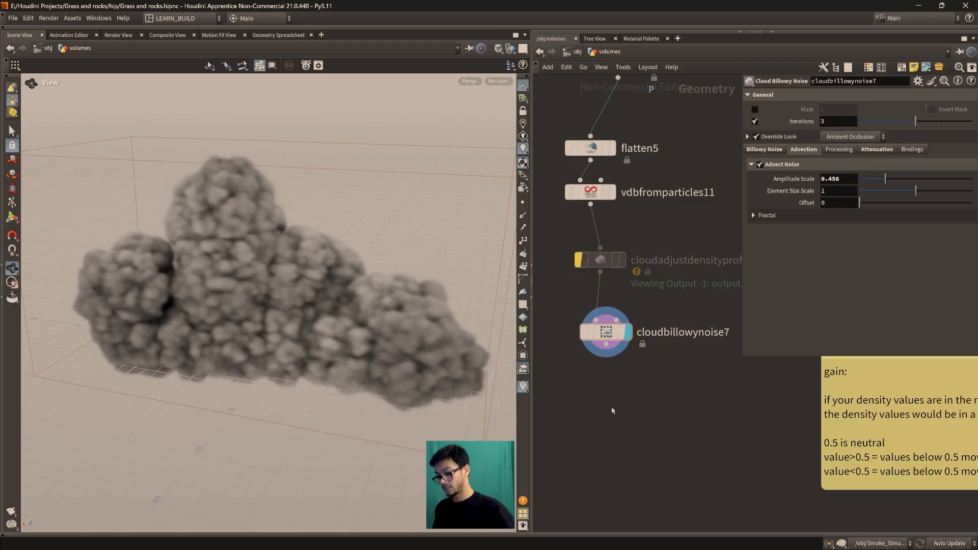
key(Tab)
text(clo)
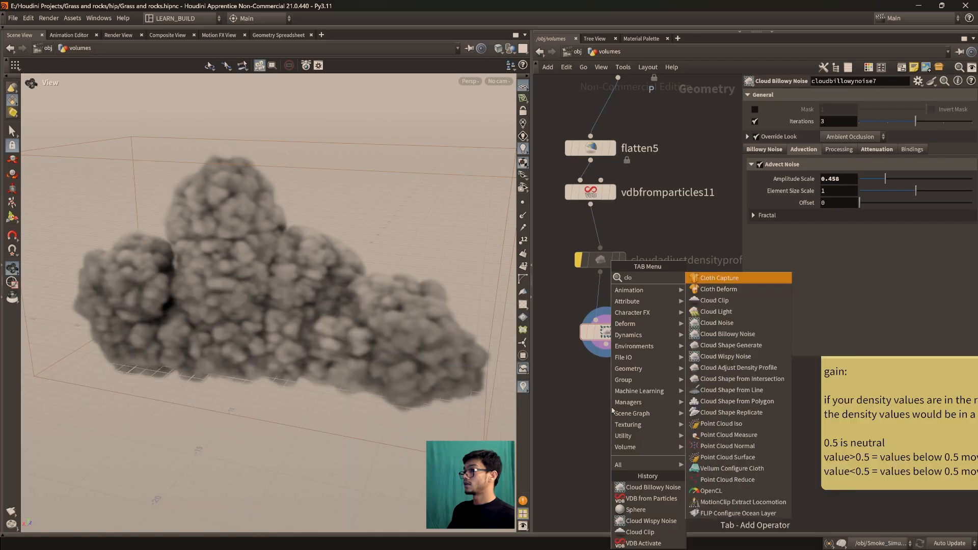
text(udad)
key(Return)
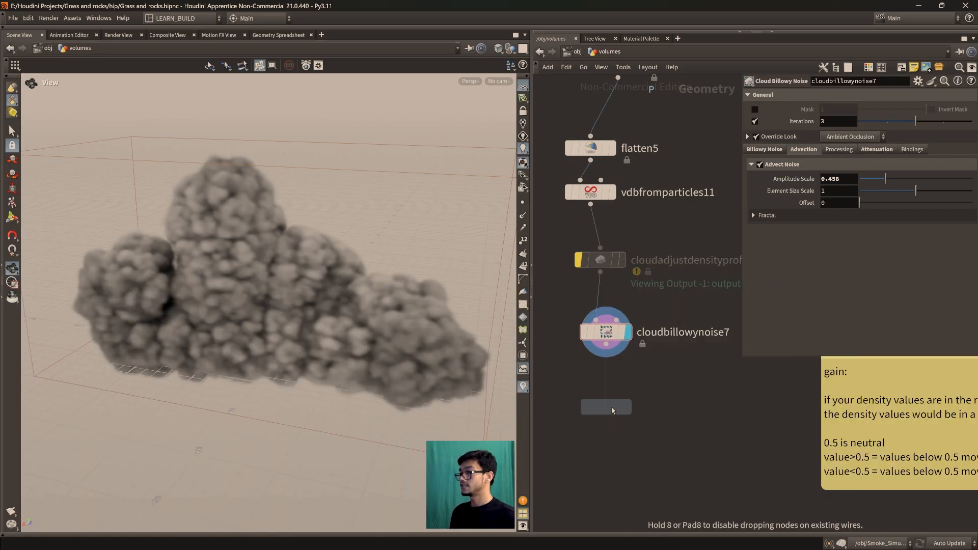
click(659, 418)
drag(606, 345, 619, 426)
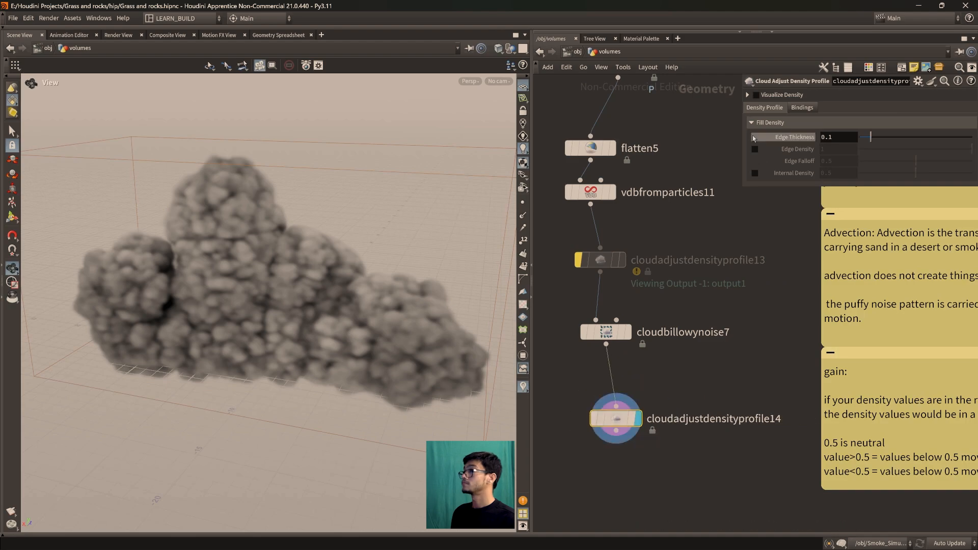
Turn on Visualize Density for the new density profile node and remove the bypass from cloudadjustdensityprofile13
click(756, 95)
scroll(327, 331, up, 2)
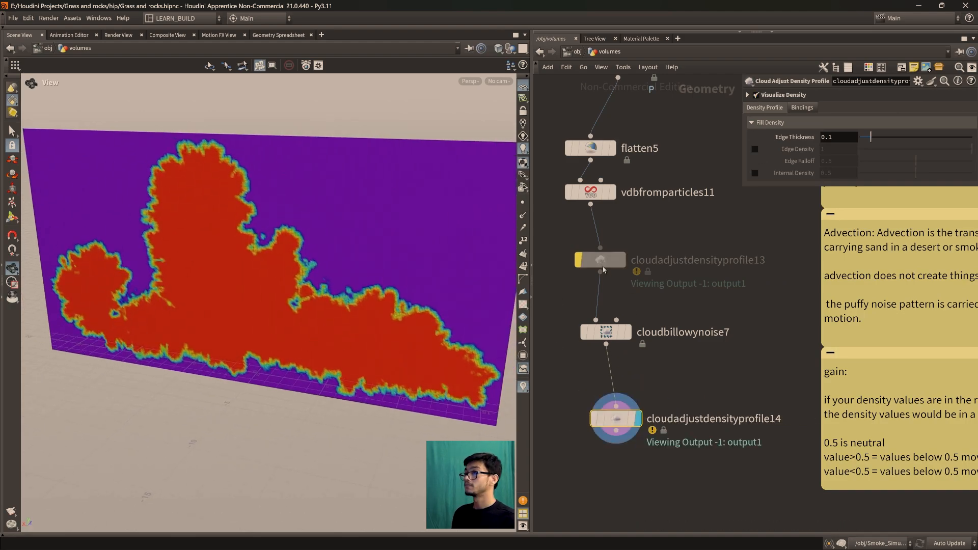
mouse_move(593, 264)
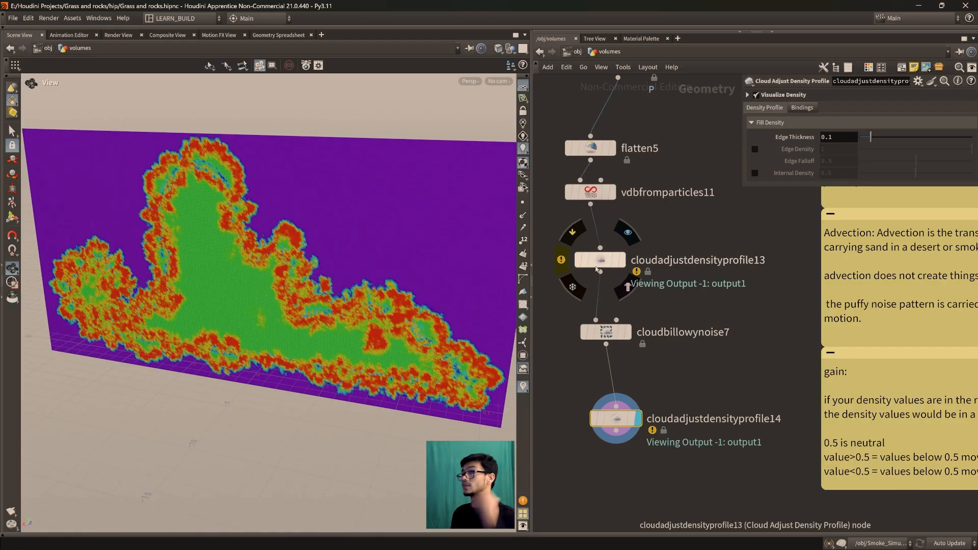
Display cloudadjustdensityprofile13 to examine the cloud's density slice before the billowy noise
click(621, 238)
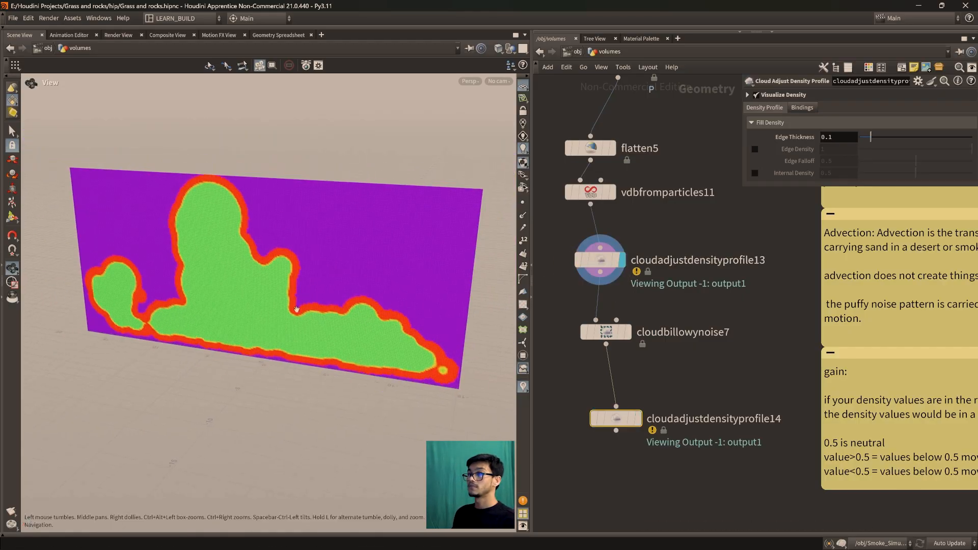
drag(611, 267, 608, 268)
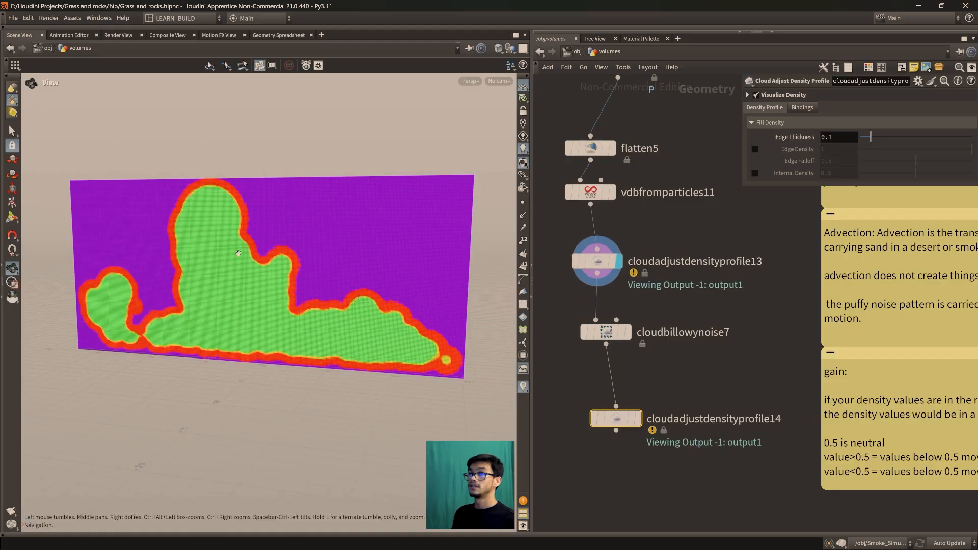
scroll(239, 256, up, 1)
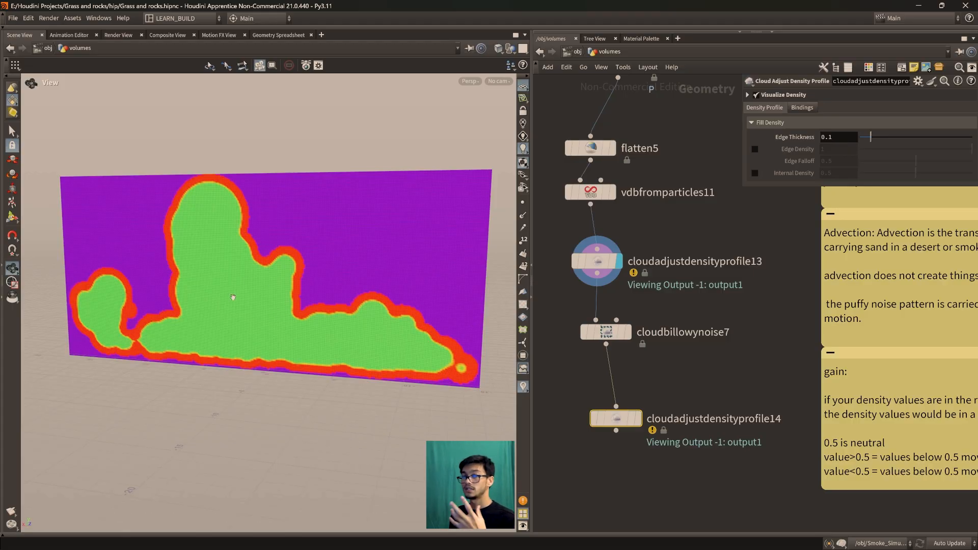
Display cloudadjustdensityprofile14 and examine how the billowy noise breaks up the density slice's edges and interior
mouse_move(606, 333)
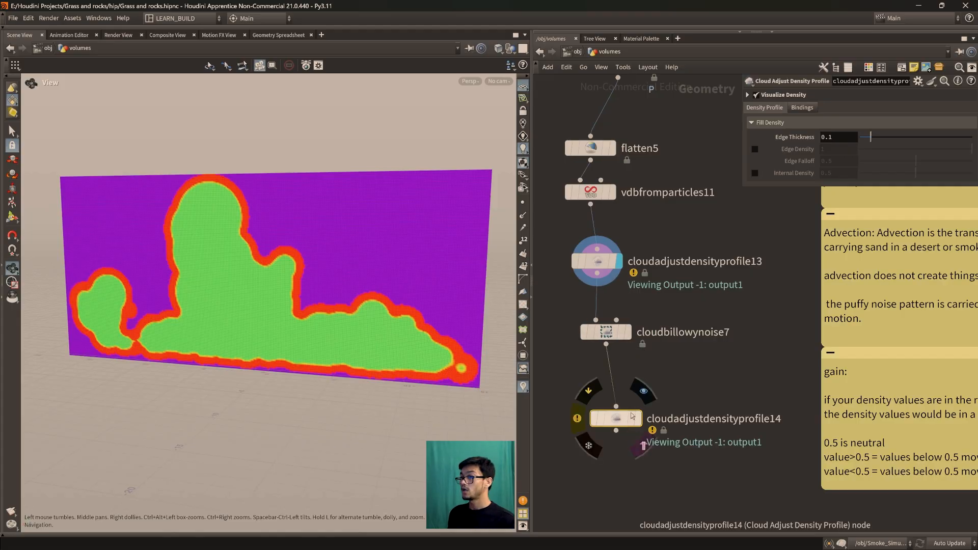
click(645, 393)
drag(262, 248, 363, 363)
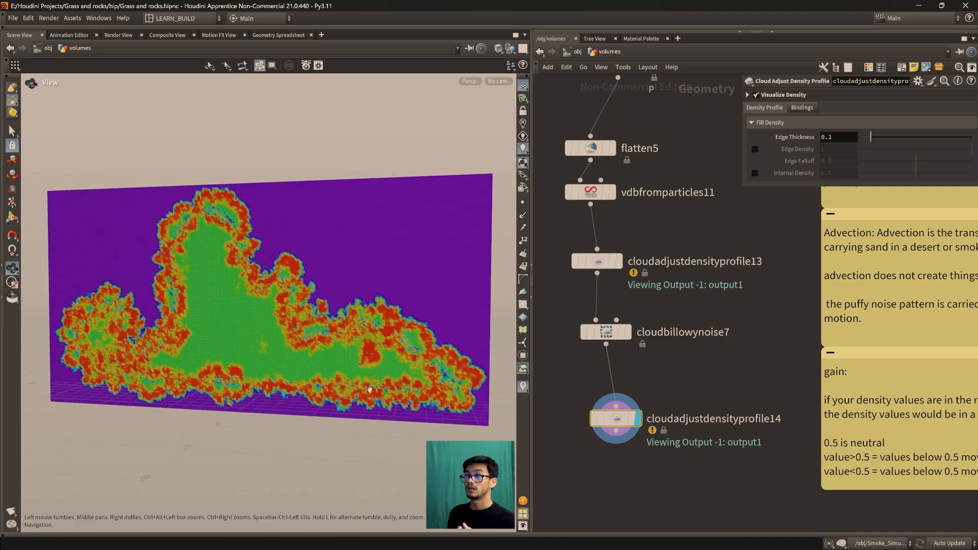
scroll(362, 361, up, 2)
middle_drag(363, 361, 341, 373)
scroll(343, 374, down, 2)
scroll(373, 386, up, 2)
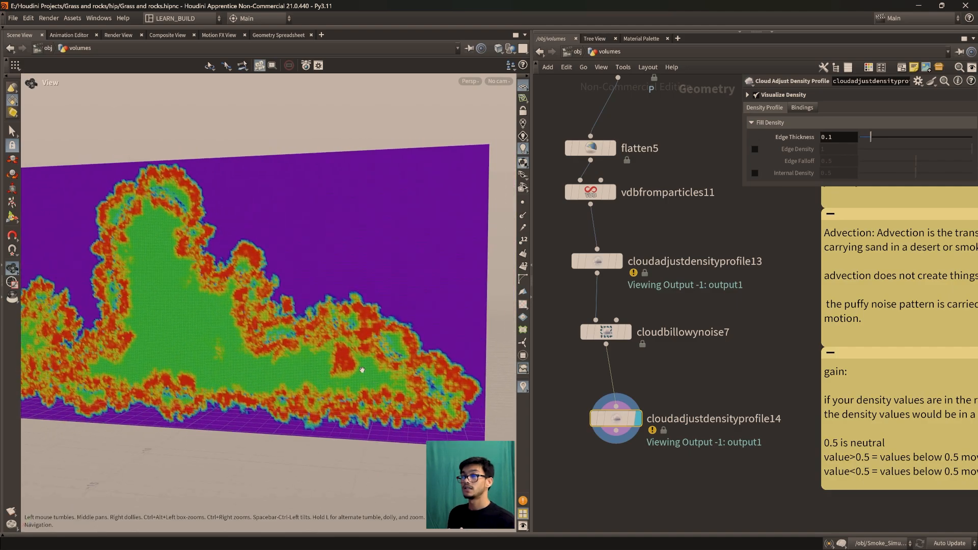
mouse_move(610, 334)
mouse_down()
mouse_move(633, 342)
mouse_move(614, 327)
mouse_up()
scroll(261, 308, down, 2)
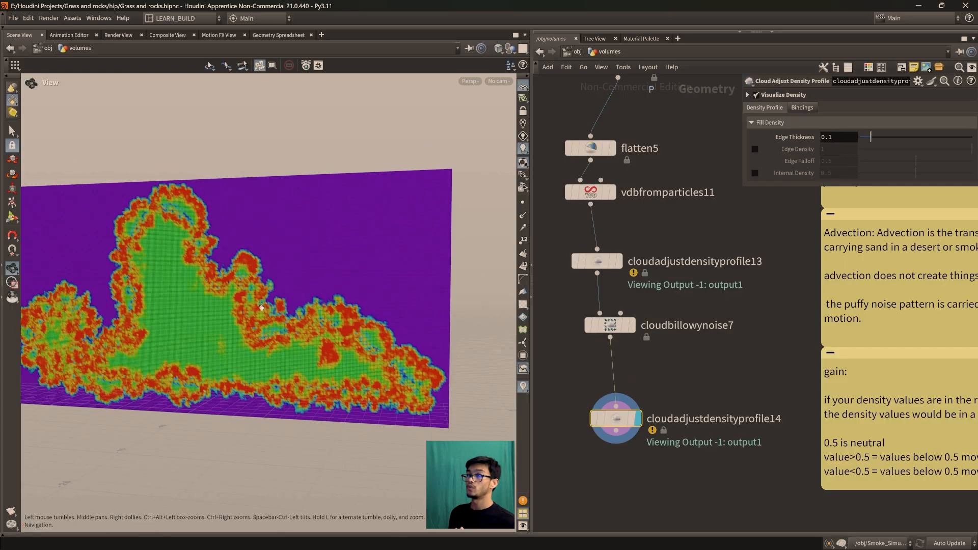
Switch the display to cloudadjustdensityprofile13 and back to cloudadjustdensityprofile14 to compare the density slices before and after the noise
click(625, 235)
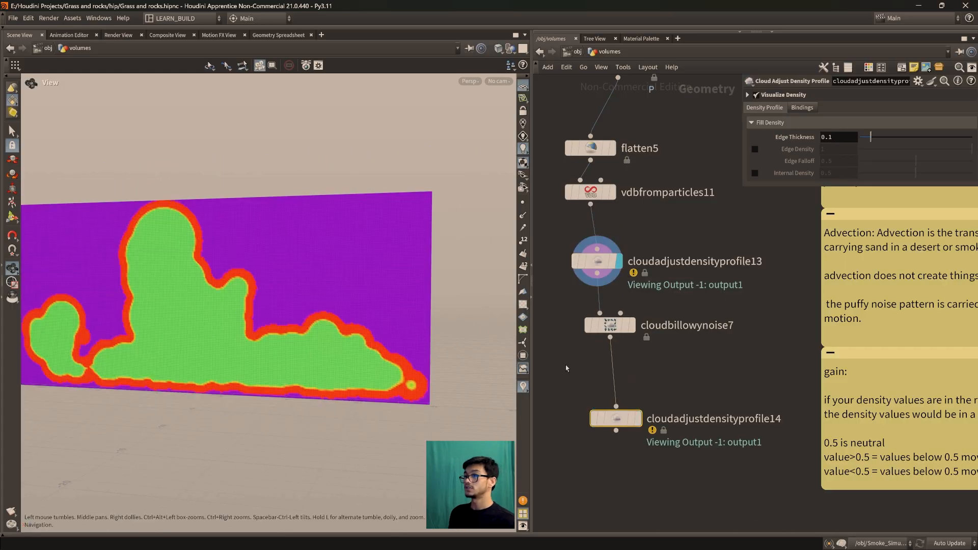
click(637, 418)
key(h)
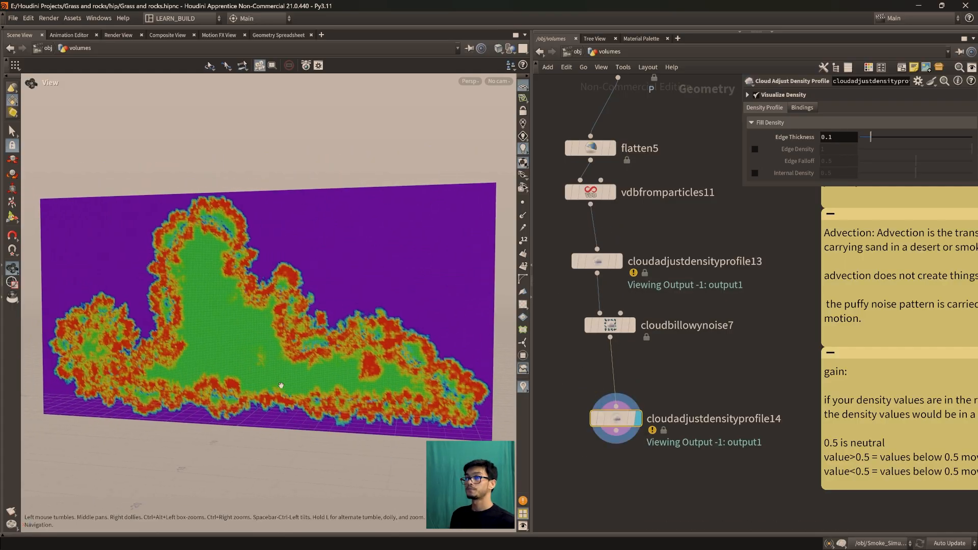
drag(621, 422, 615, 403)
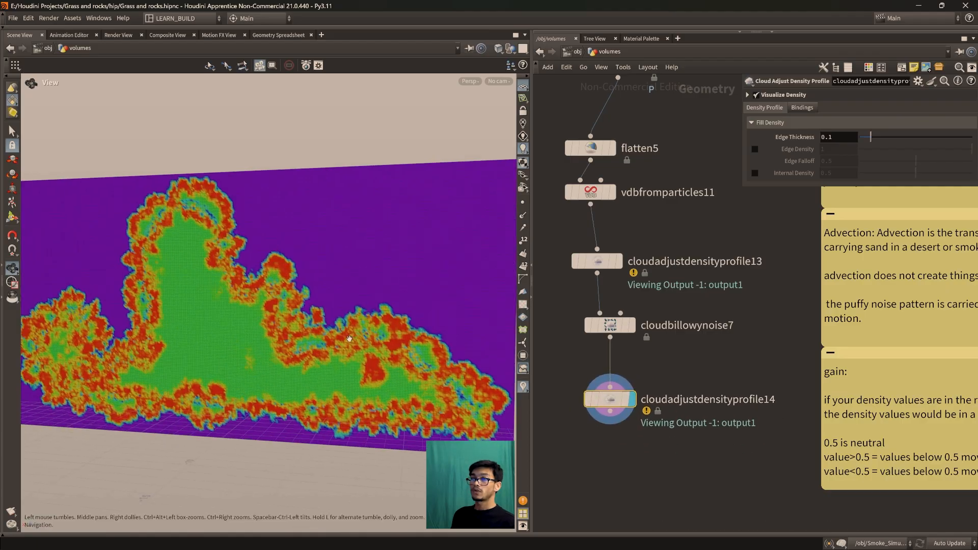
Enable Internal Density at 0.5 on cloudadjustdensityprofile14, trying Edge Density at 1 and disabling it again
click(755, 172)
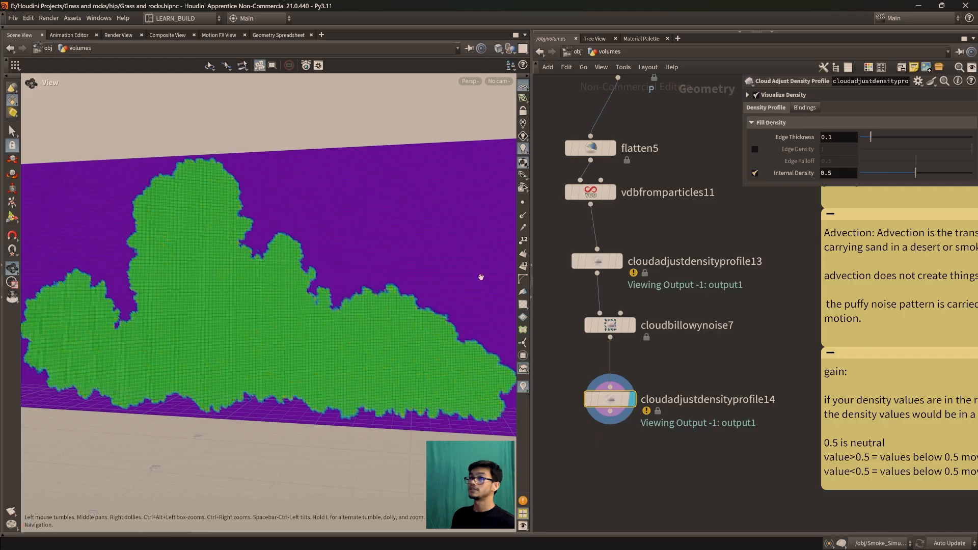
click(756, 149)
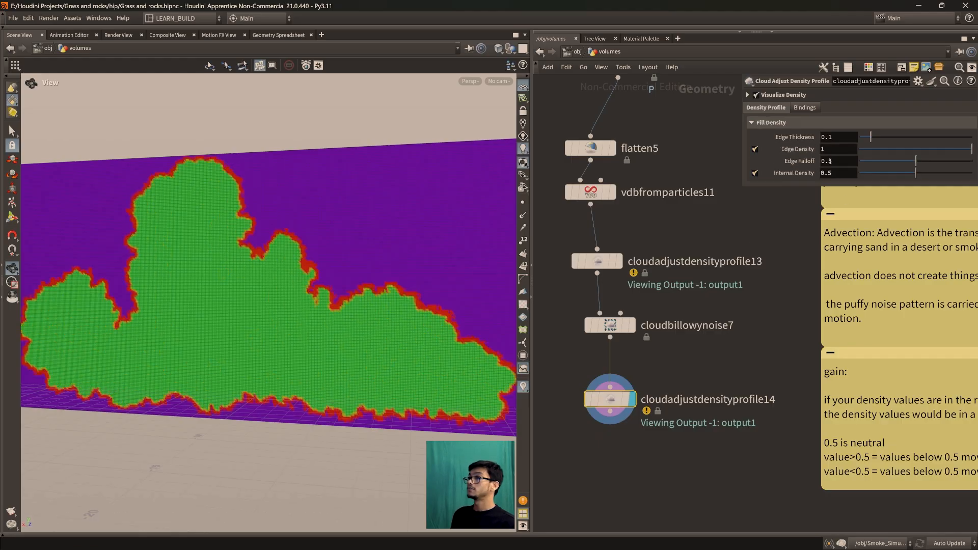
click(755, 150)
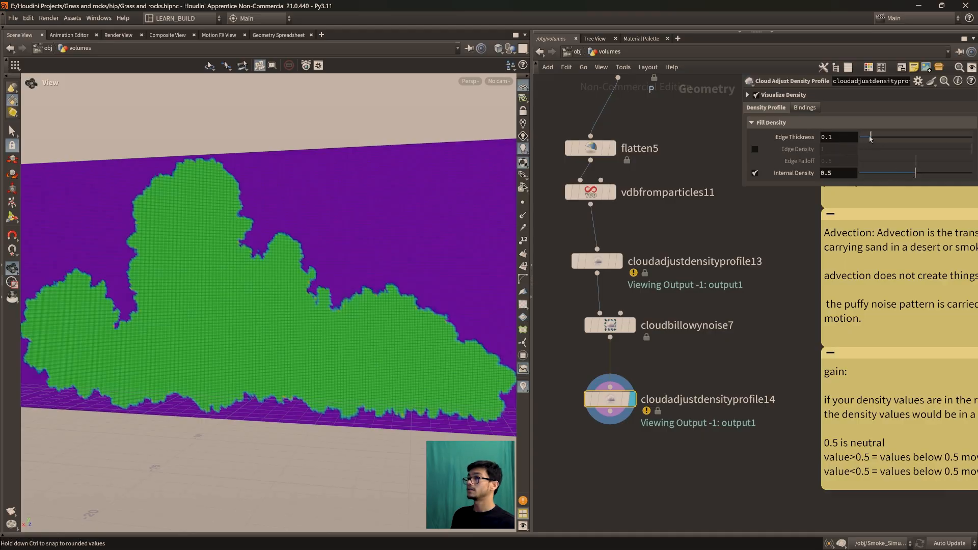
Raise cloudadjustdensityprofile14's Edge Thickness to 1.5 and examine the density slice's edges and interior
drag(870, 137, 972, 138)
middle_drag(836, 138, 868, 140)
drag(205, 321, 198, 191)
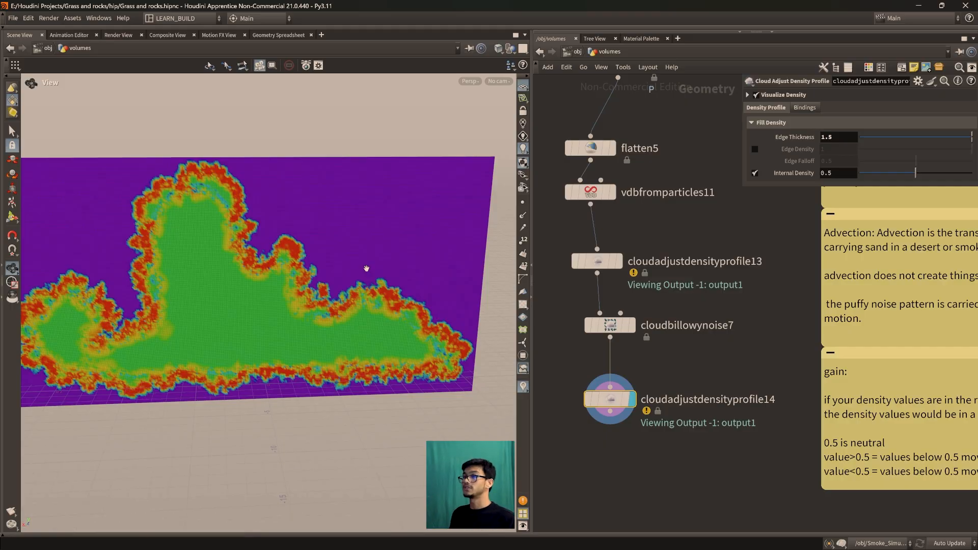
drag(366, 268, 267, 261)
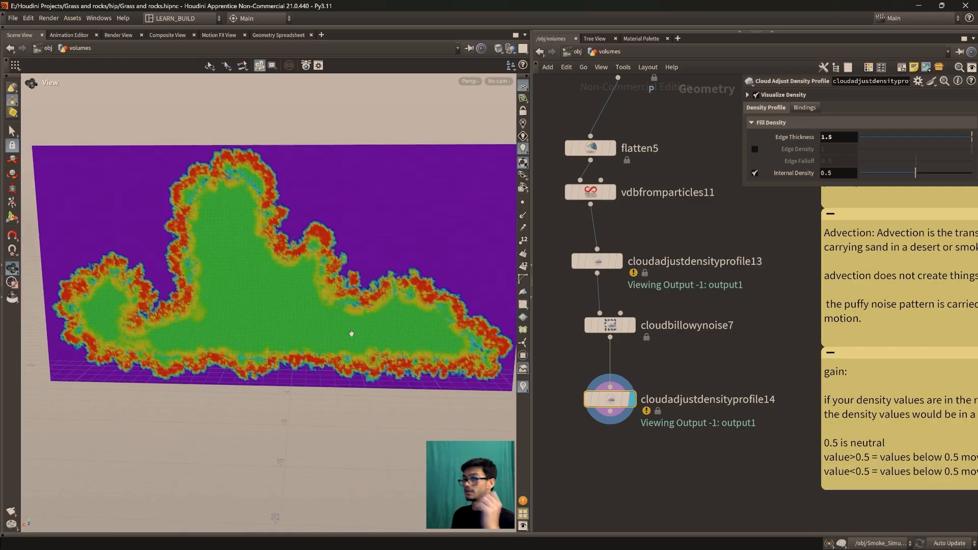
middle_drag(711, 490, 704, 439)
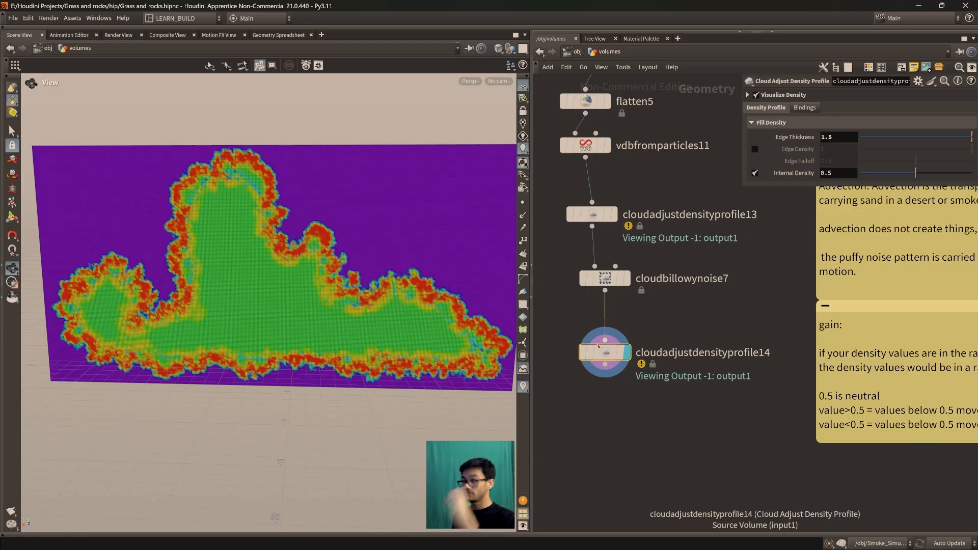
middle_drag(612, 375, 615, 363)
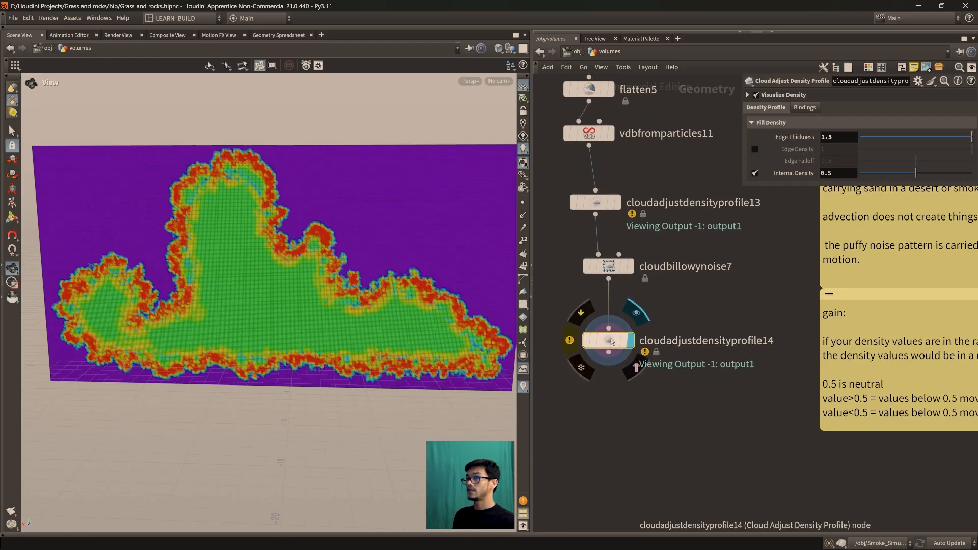
middle_drag(609, 242, 606, 275)
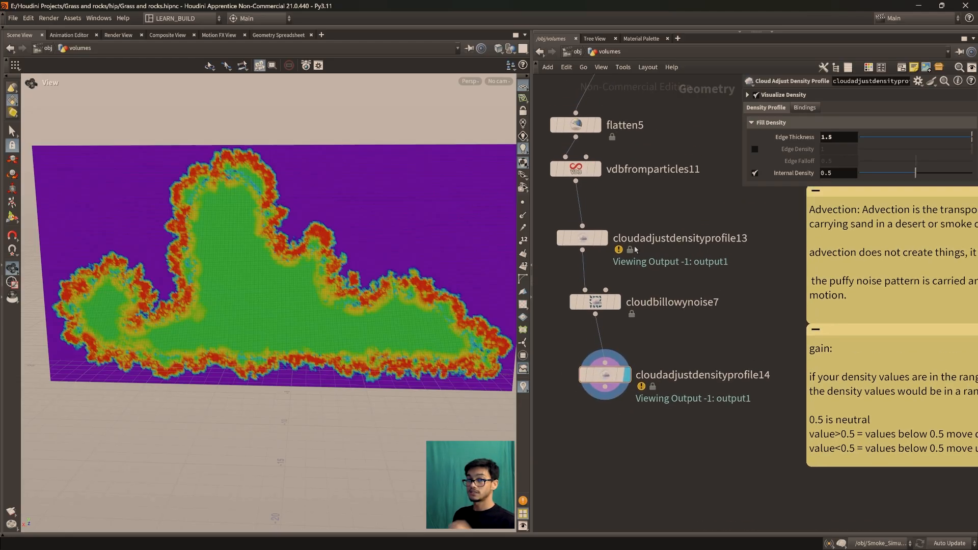
middle_drag(637, 402, 651, 357)
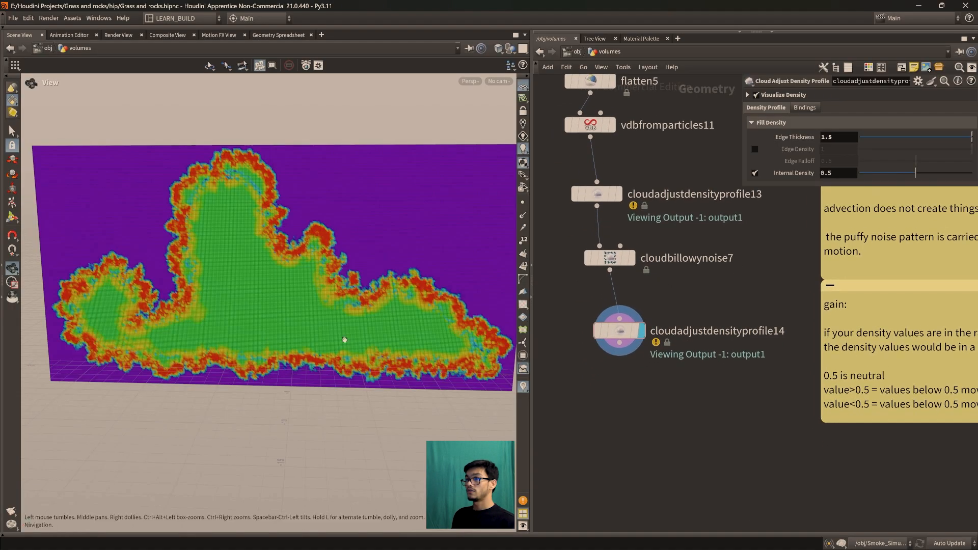
Add a Cloud Clip node below cloudadjustdensityprofile14 and connect it to that node's output
middle_drag(670, 270, 698, 372)
middle_drag(666, 509, 652, 398)
key(Tab)
text(cli)
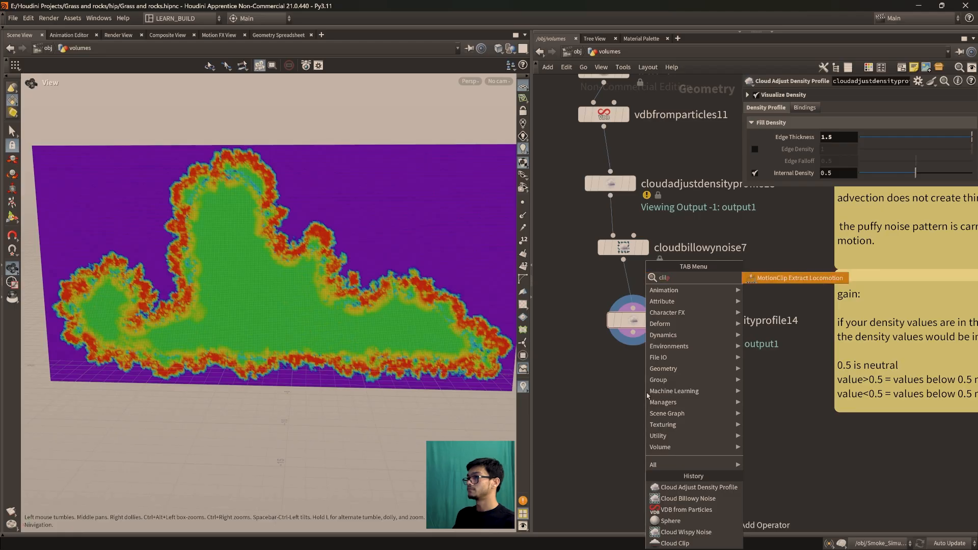
key(BackSpace)
key(BackSpace)
text(loudc)
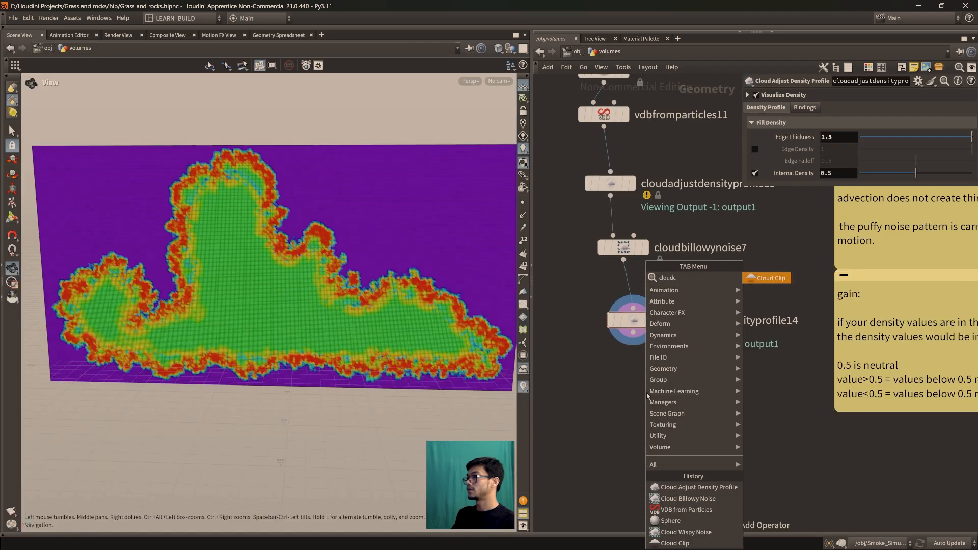
key(Return)
click(631, 403)
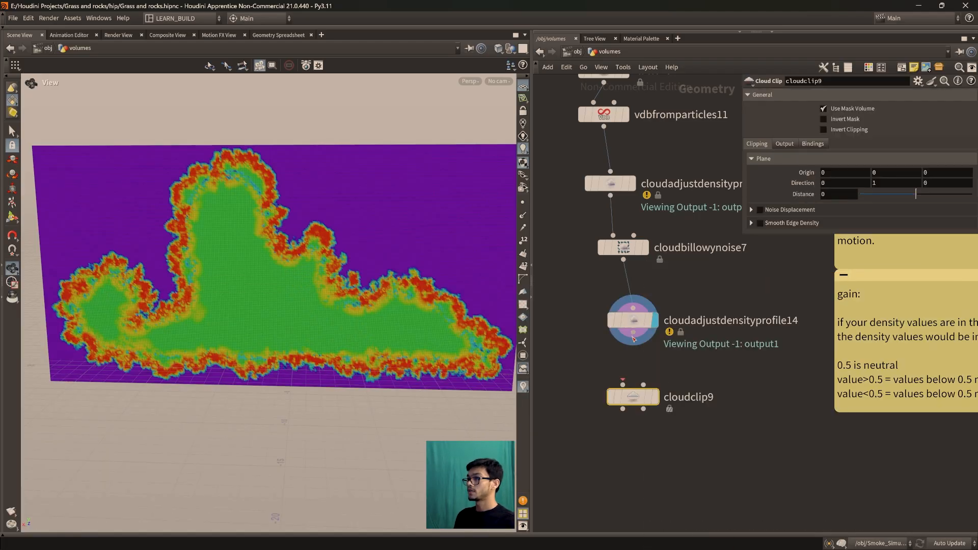
Display the new Cloud Clip node, frame the cloud and examine its clipped underside
click(654, 397)
key(f)
drag(334, 325, 495, 146)
drag(334, 311, 176, 331)
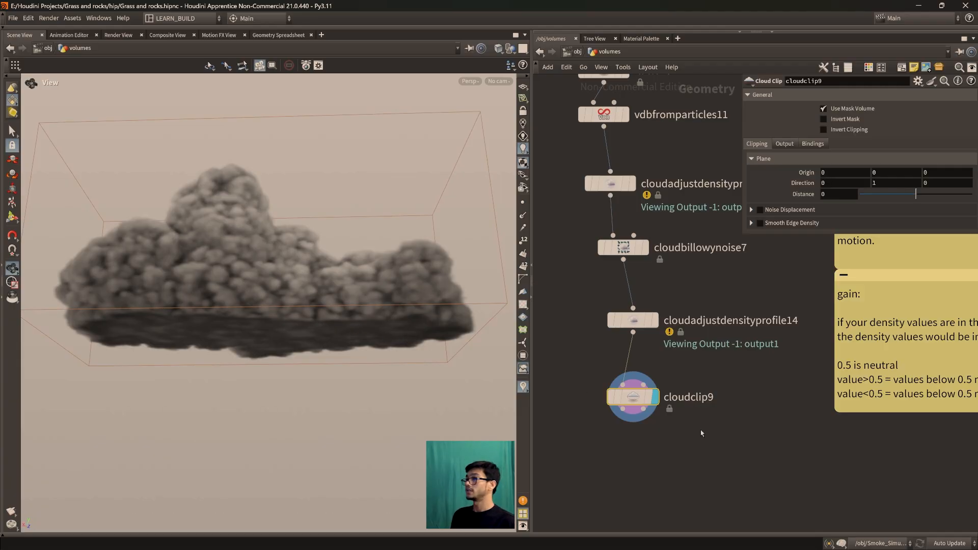
Try different clipping plane distances on cloudclip9 and settle on a Distance of -0.83
mouse_move(915, 196)
mouse_down()
mouse_move(897, 200)
mouse_move(912, 200)
mouse_up()
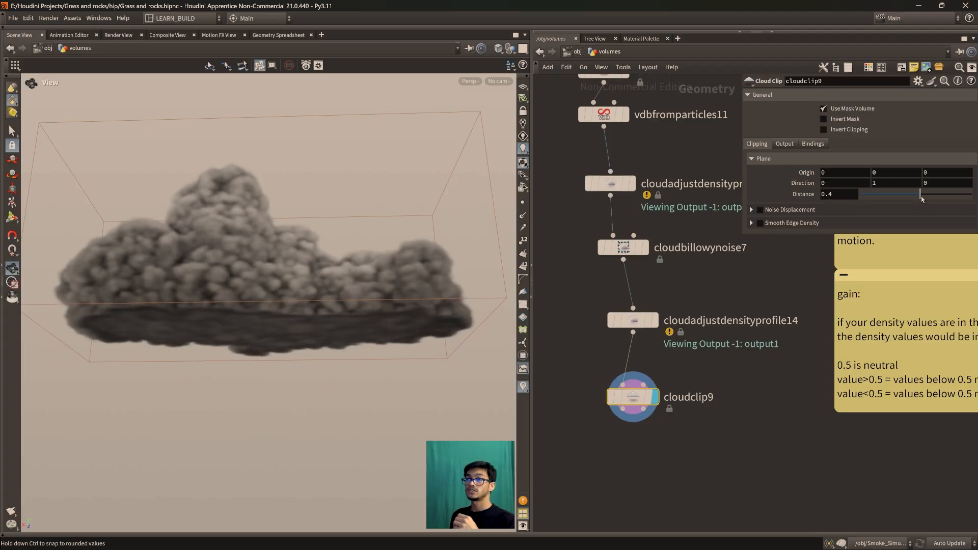
drag(911, 199, 901, 198)
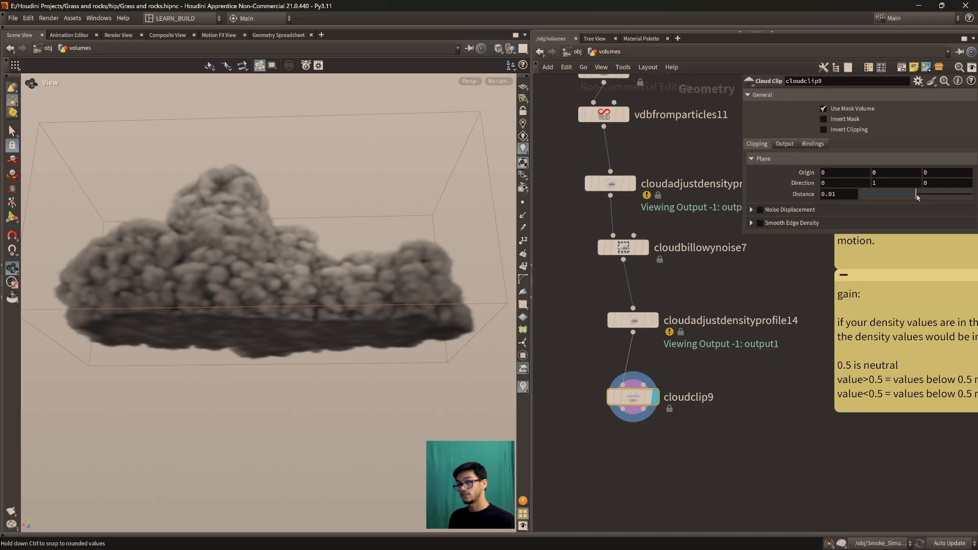
drag(456, 289, 387, 316)
mouse_move(316, 283)
mouse_down()
mouse_move(285, 285)
mouse_move(314, 279)
mouse_up()
drag(915, 194, 908, 203)
drag(263, 387, 323, 351)
key(super)
click(750, 440)
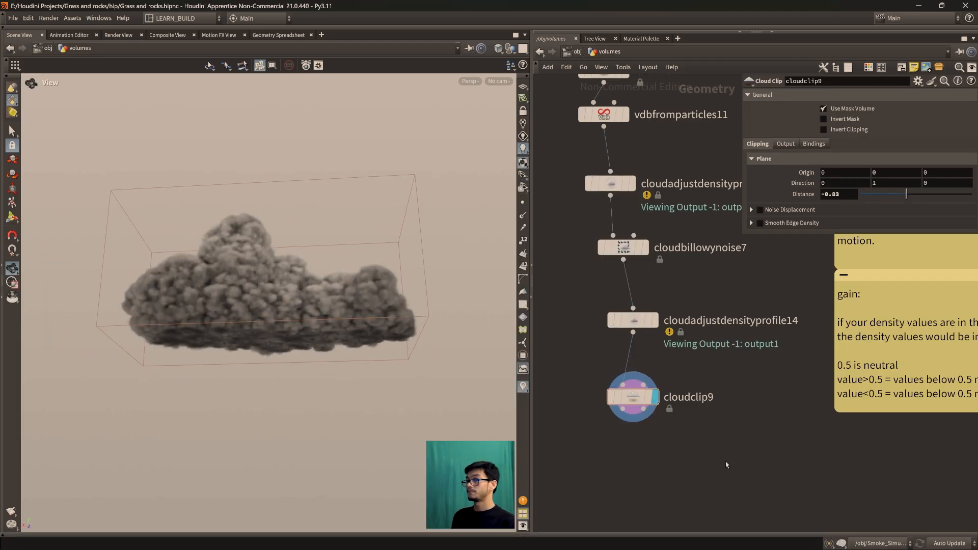
Turn on Invert Clipping for cloudclip9 and set the plane's Distance to 0.08
middle_drag(726, 464, 643, 405)
key(Tab)
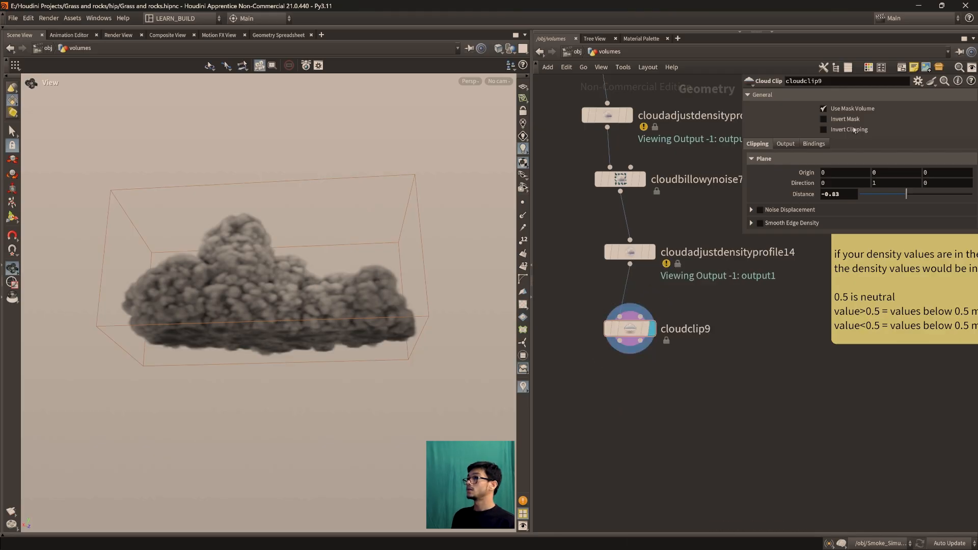
click(854, 130)
click(823, 109)
drag(306, 331, 309, 292)
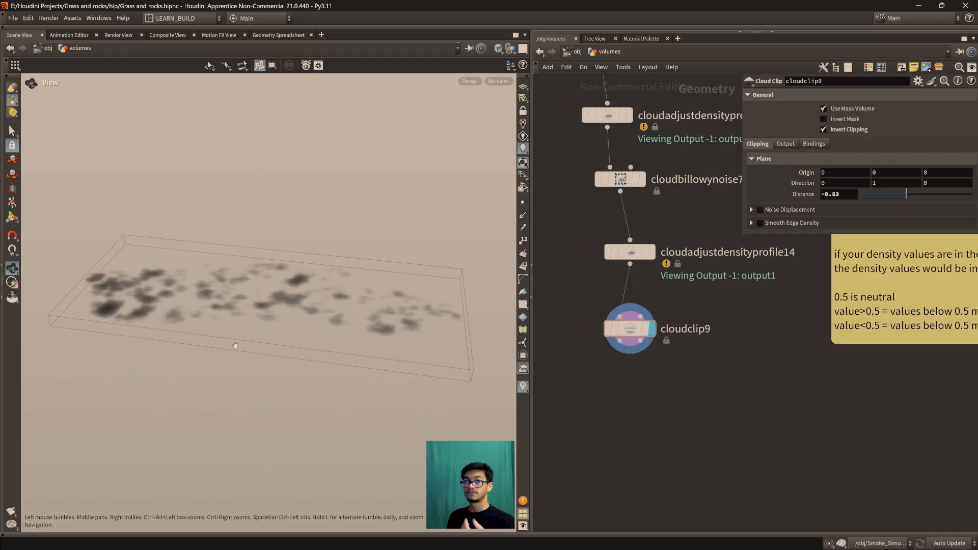
drag(270, 352, 284, 351)
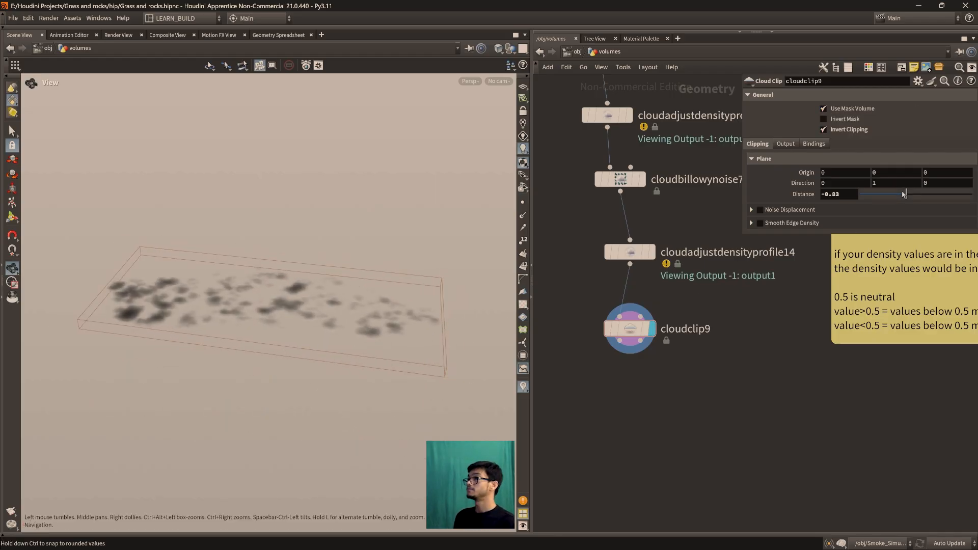
drag(903, 194, 916, 198)
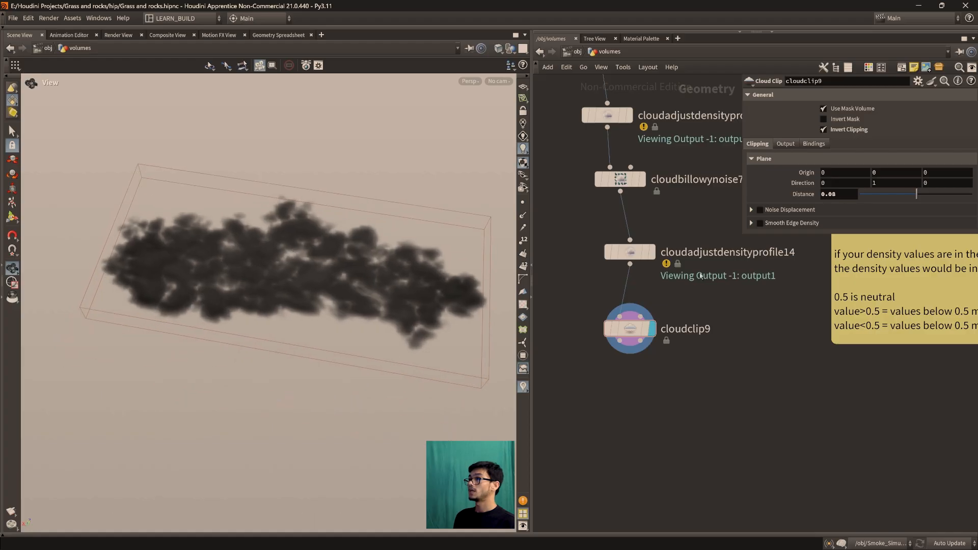
Enable Noise Displacement on cloudclip9 and lower the clipping plane's Distance to -0.24
click(759, 209)
drag(244, 325, 275, 331)
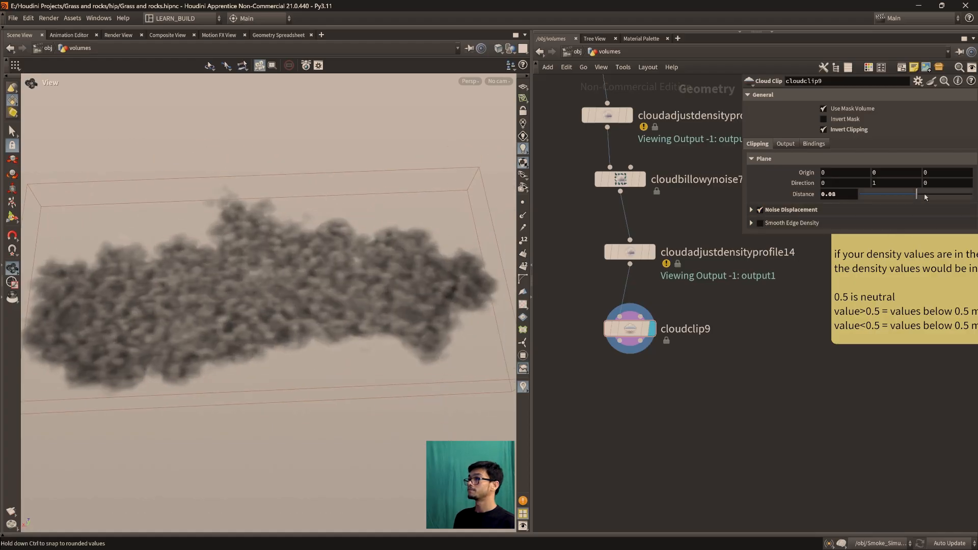
drag(915, 196, 914, 198)
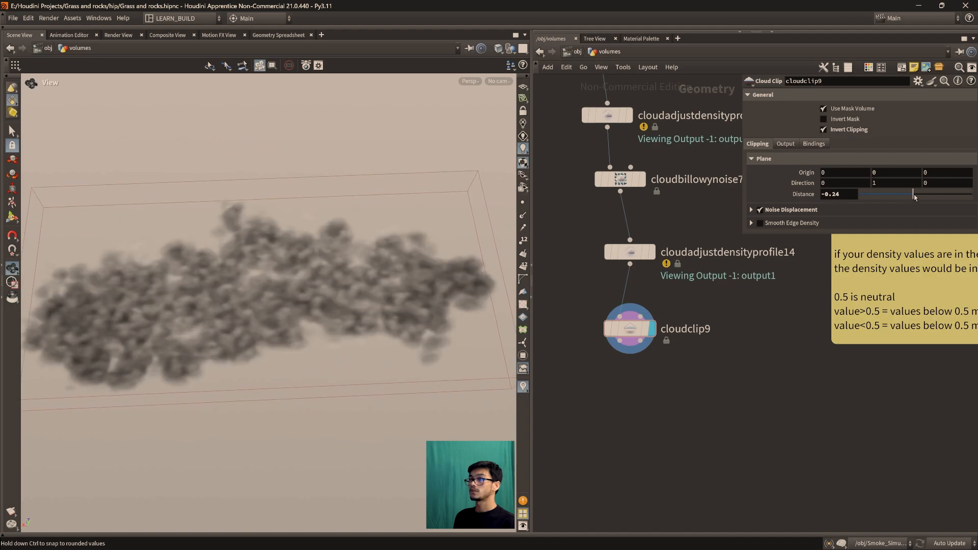
Toggle Invert Clipping and Noise Displacement off and back on to compare the clipped cloud surface with and without noise
drag(241, 329, 285, 326)
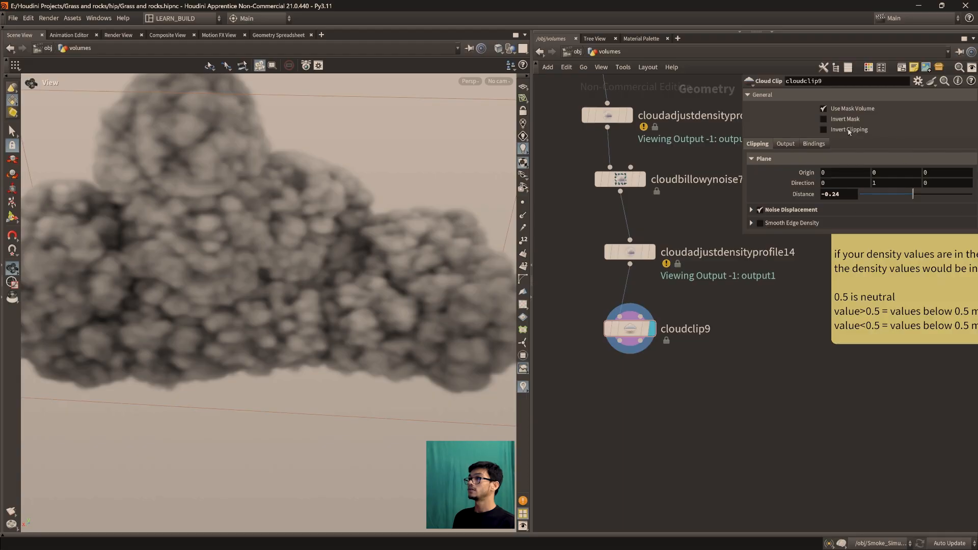
click(823, 130)
click(760, 209)
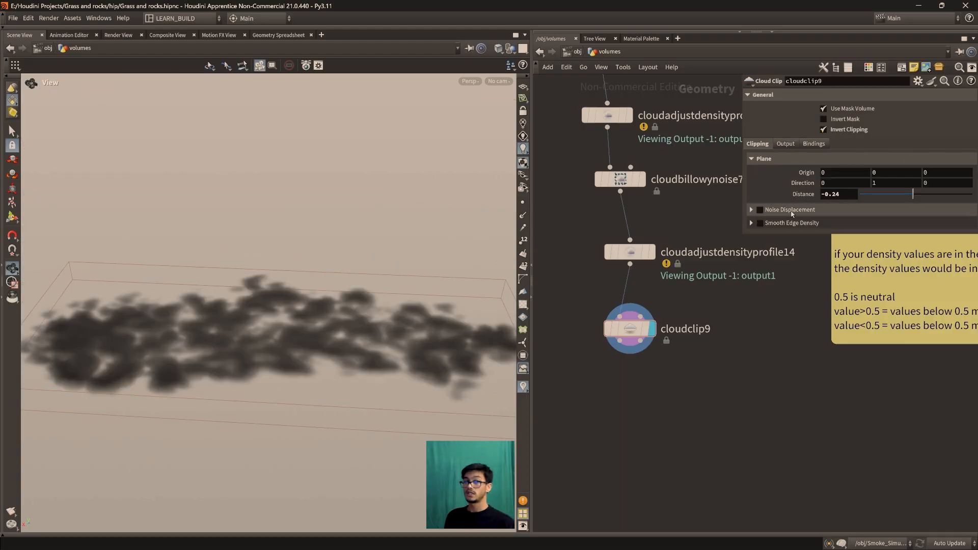
drag(432, 353, 137, 325)
click(760, 210)
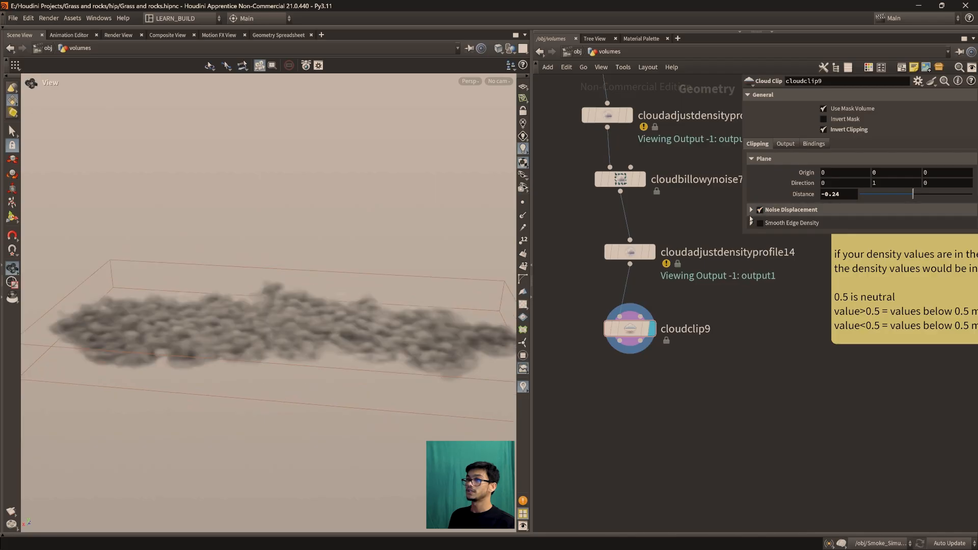
drag(241, 297, 244, 320)
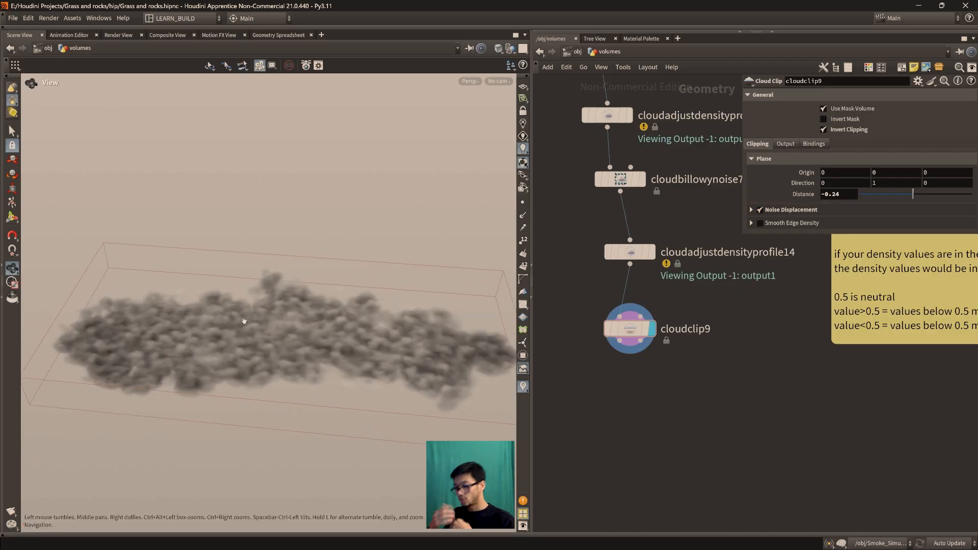
drag(264, 331, 224, 305)
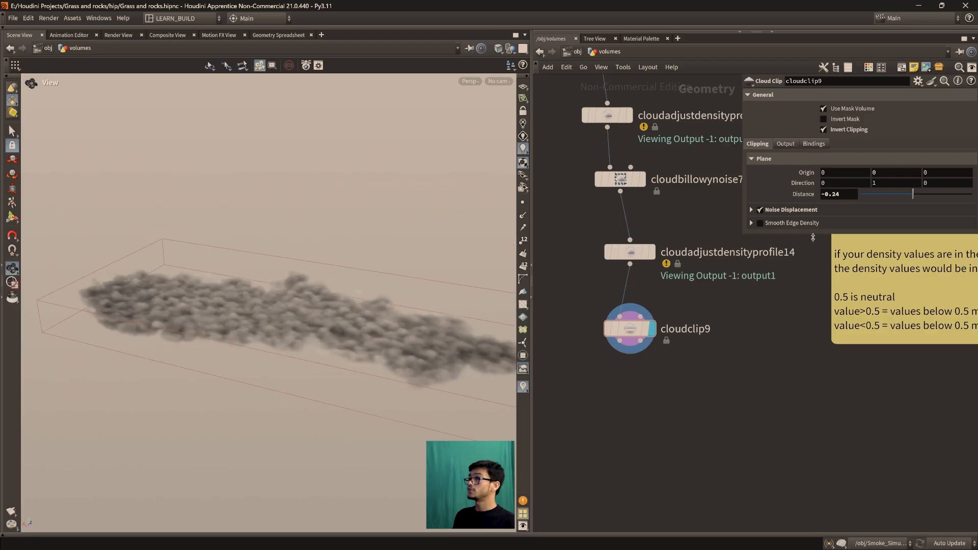
Expand the Noise Displacement settings and raise the noise Amplitude to 2.13
click(751, 210)
drag(872, 241, 883, 240)
drag(391, 309, 385, 293)
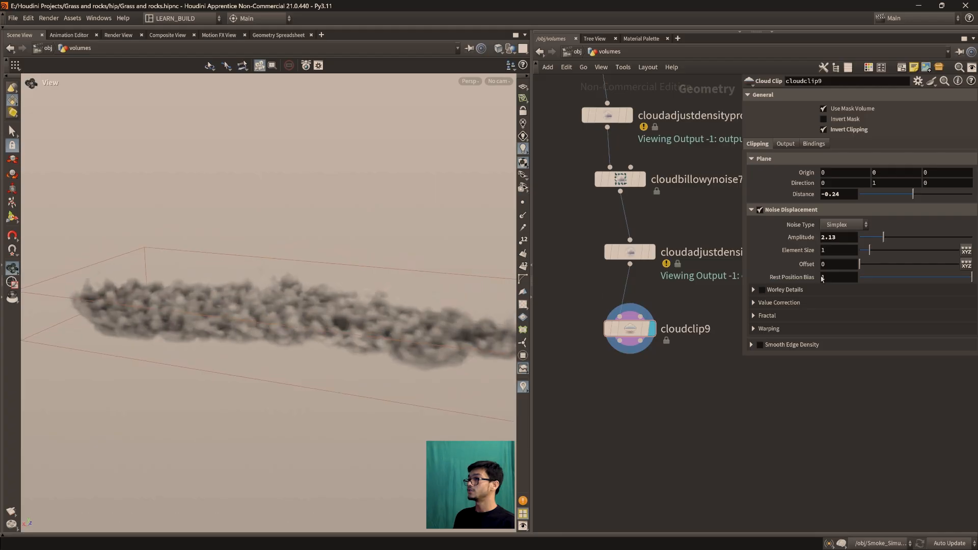
Try the Alligator noise type for the clip displacement, examine the cloud, and return to Simplex
click(836, 226)
click(845, 241)
drag(285, 301, 264, 322)
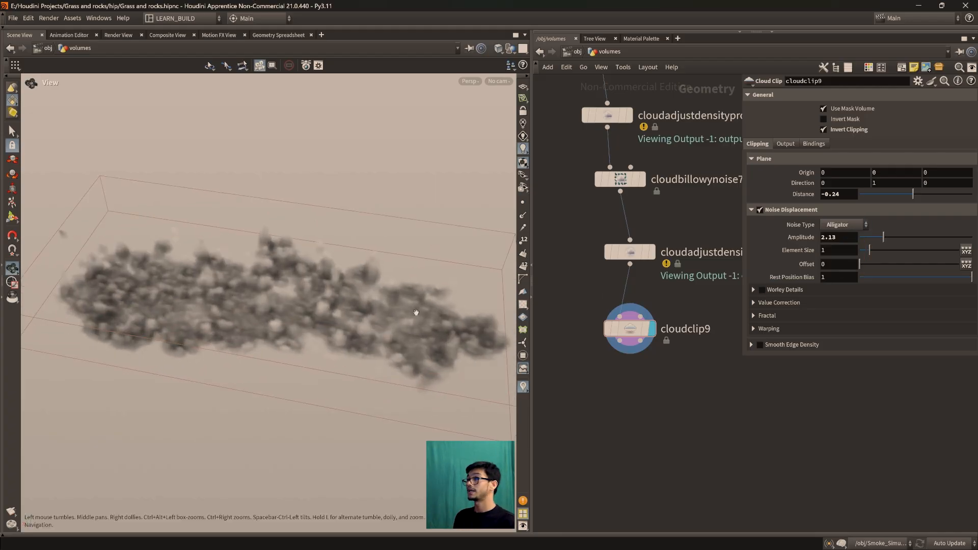
click(843, 225)
click(841, 258)
drag(194, 325, 289, 329)
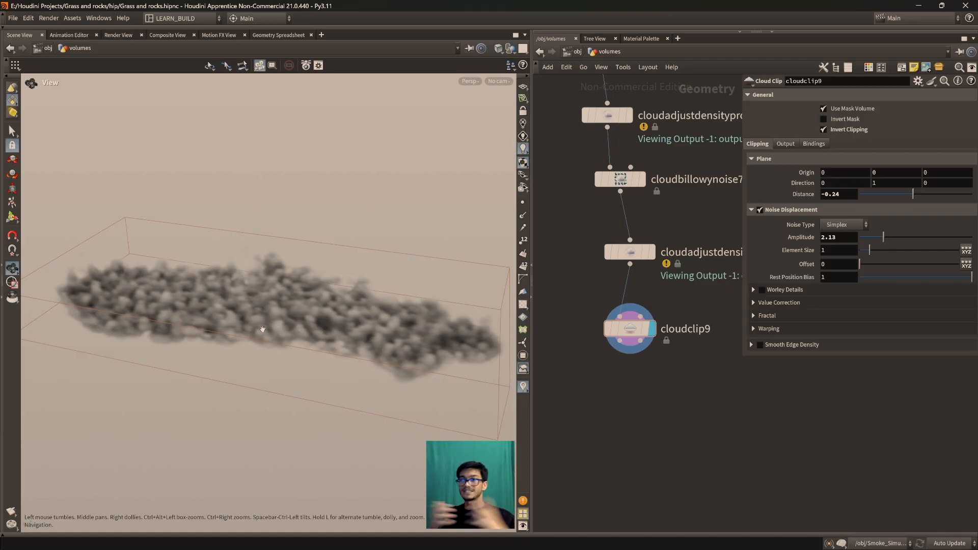
Set the displacement noise Element Size to 4.37 and Amplitude to 3.29, examining the clipped cloud layer
drag(262, 329, 486, 325)
drag(873, 253, 903, 253)
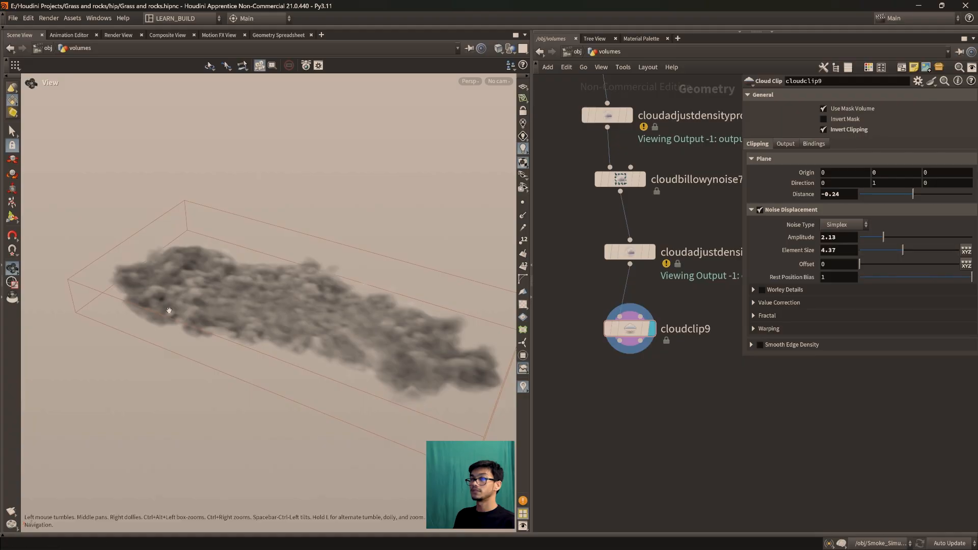
drag(169, 310, 174, 285)
drag(894, 239, 897, 238)
drag(301, 282, 280, 275)
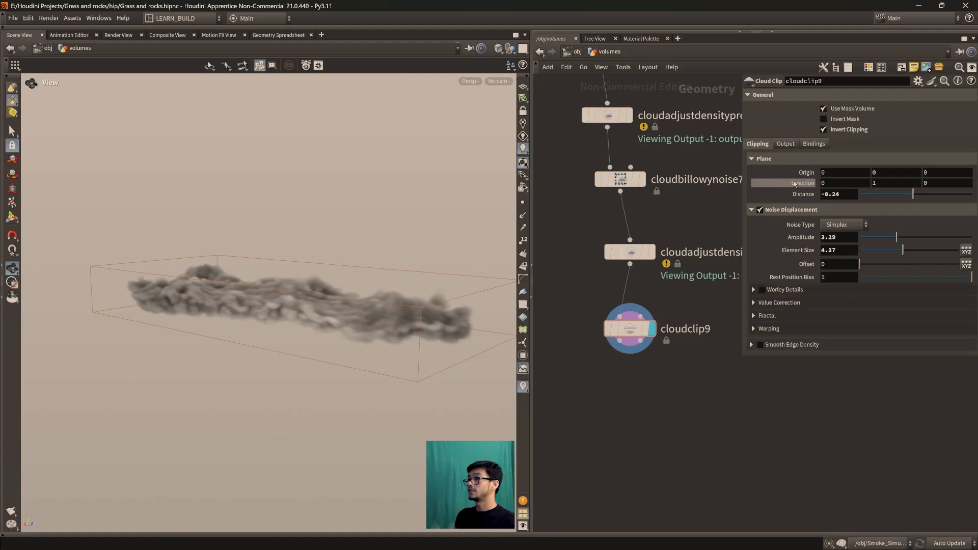
drag(293, 232, 326, 270)
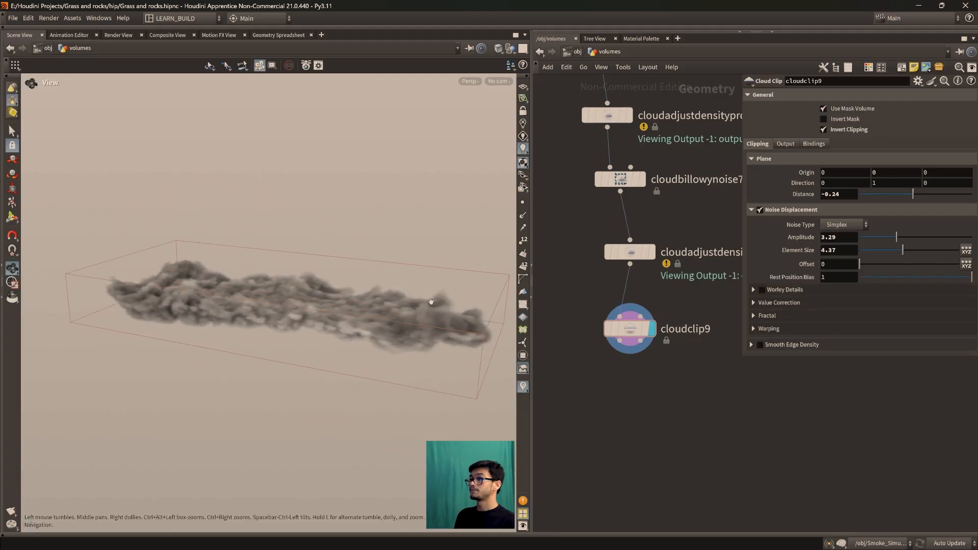
Reposition the cloudclip9 node beneath cloudadjustdensityprofile14 in the network
drag(630, 330, 591, 358)
middle_drag(694, 405, 717, 385)
drag(269, 290, 270, 321)
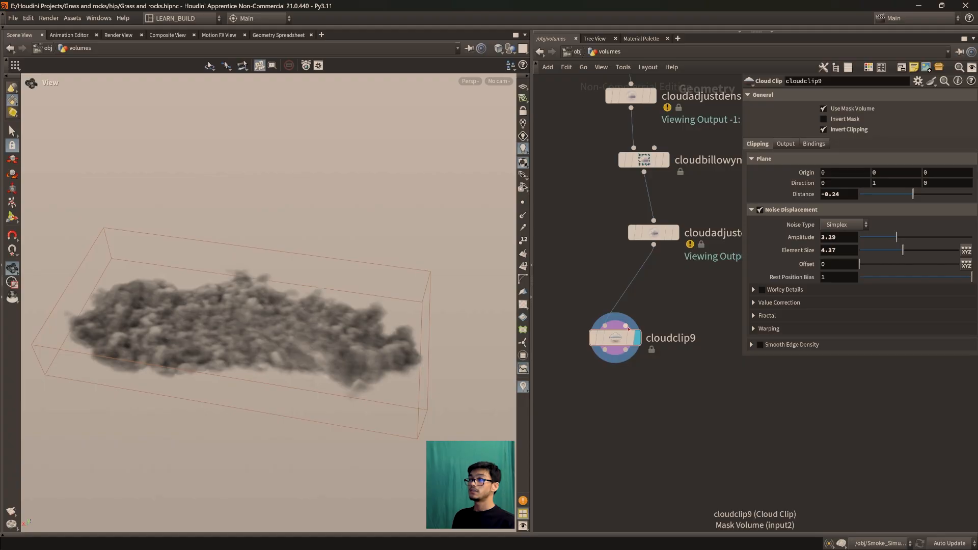
drag(603, 355, 624, 334)
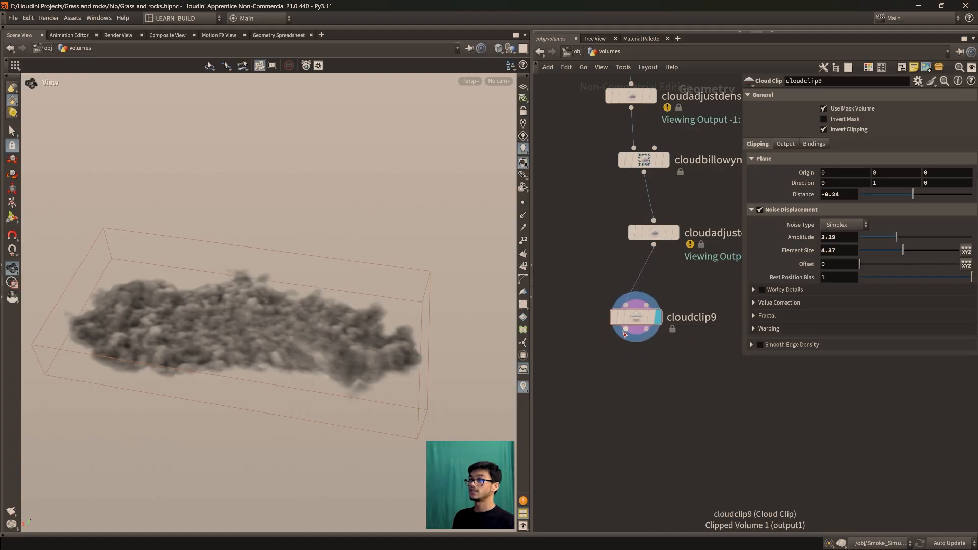
Add a Null node to cloudclip9's second output and display it to examine that part of the cloud
drag(576, 376, 574, 375)
mouse_move(219, 326)
mouse_down()
mouse_move(231, 292)
mouse_move(221, 323)
mouse_up()
drag(647, 330, 680, 382)
key(Escape)
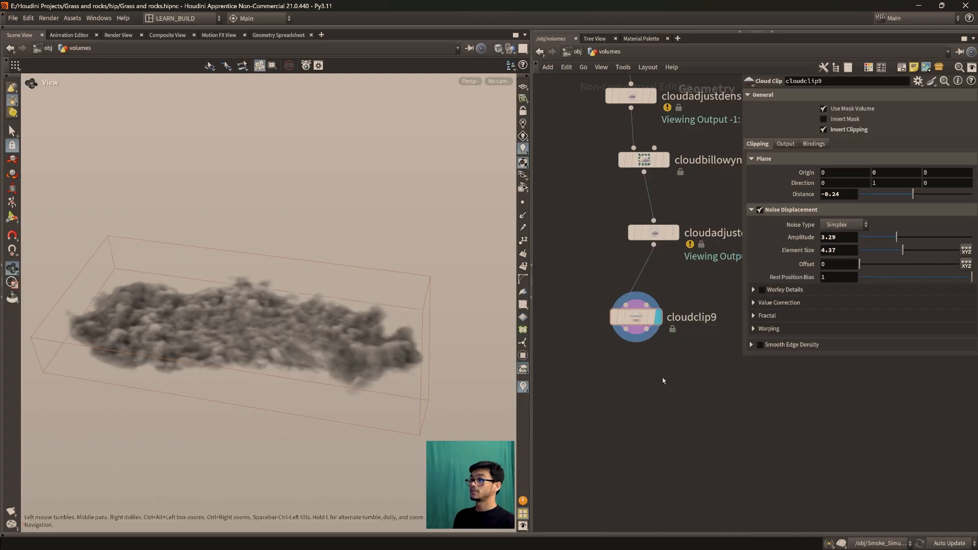
key(Tab)
text(null)
key(Return)
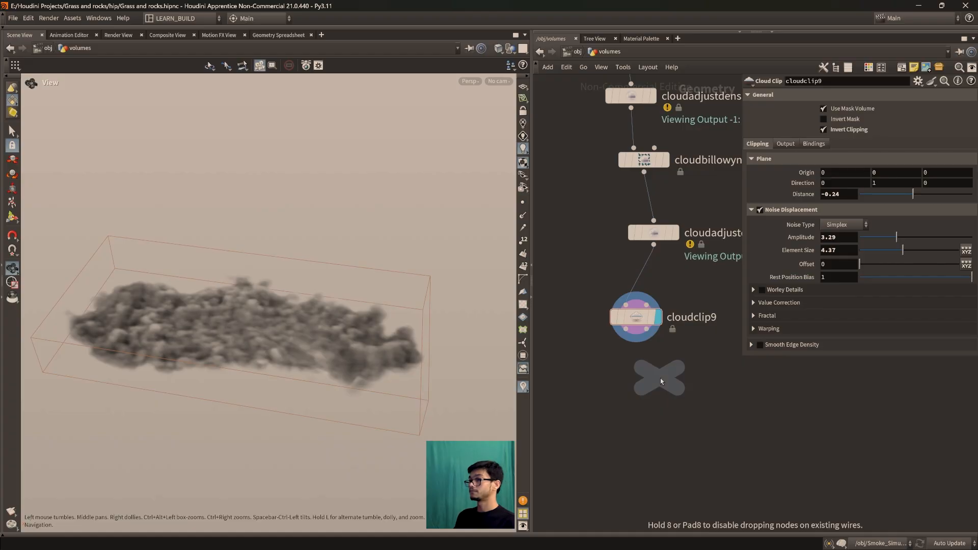
click(660, 393)
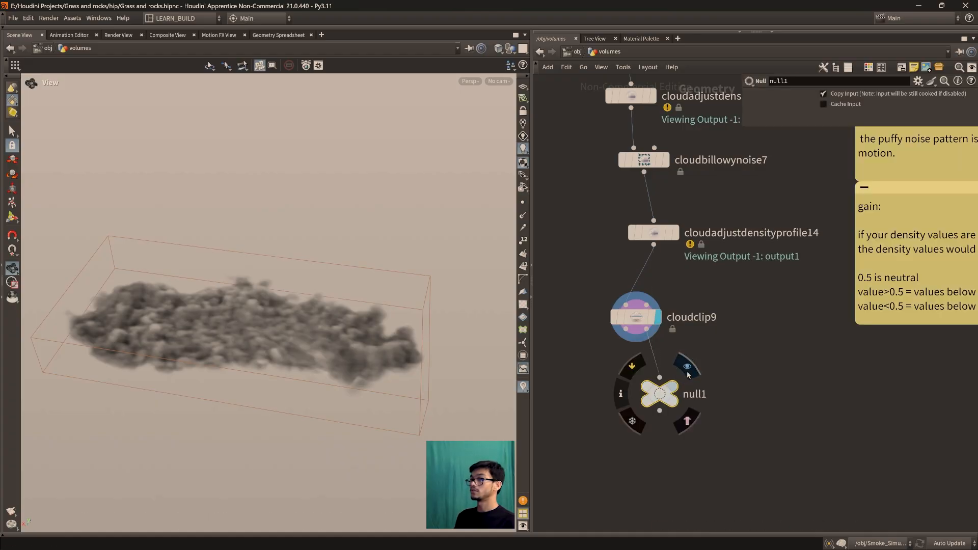
click(687, 366)
drag(305, 214, 264, 249)
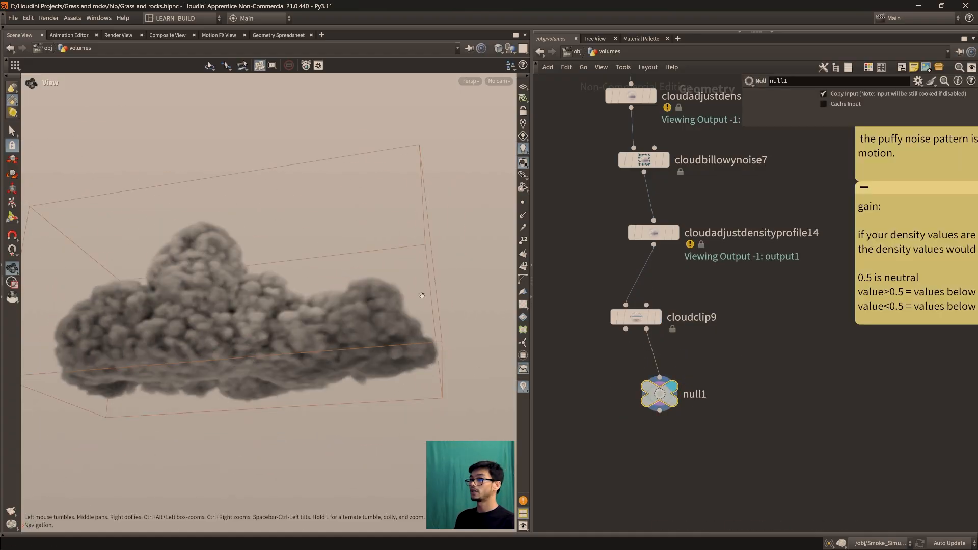
Disconnect and delete the null1 node, returning the display to cloudclip9
drag(659, 377, 690, 376)
key(u)
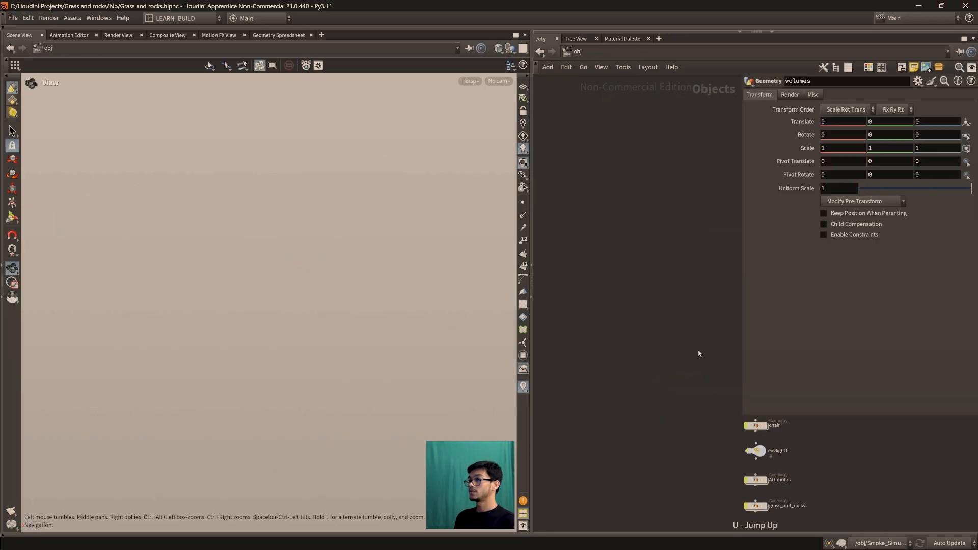
key(i)
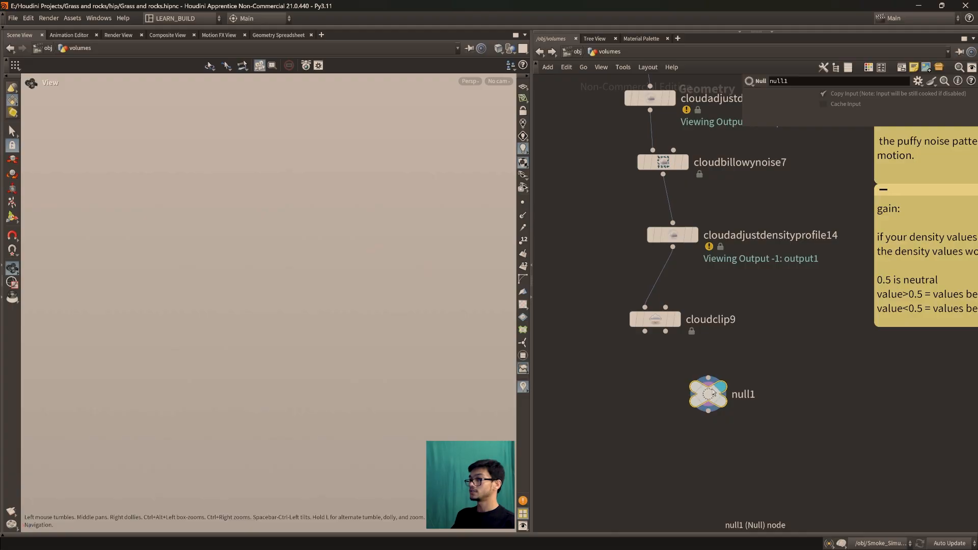
key(Delete)
drag(277, 305, 300, 369)
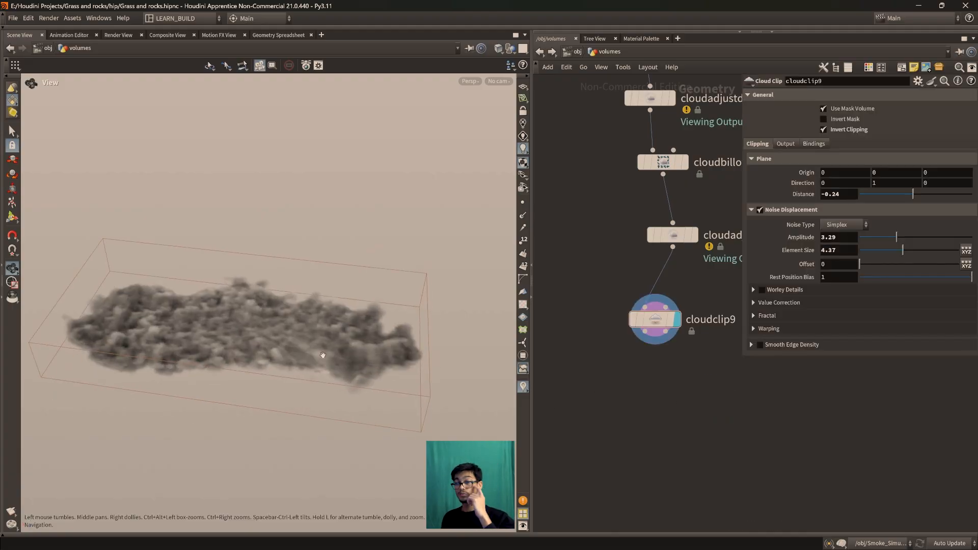
Switch to the web browser, search Google Images for wispy clouds, and return to the Houdini scene
mouse_move(541, 543)
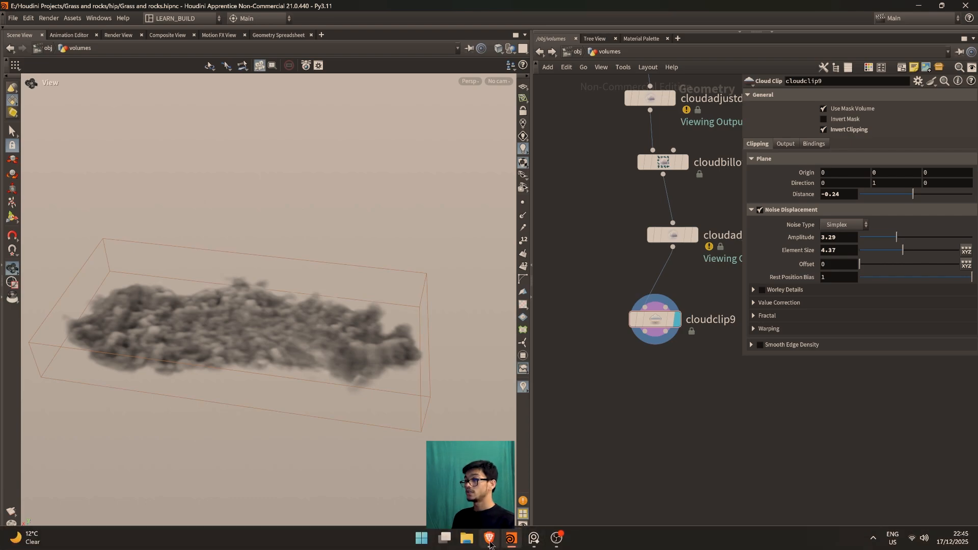
click(489, 539)
click(309, 62)
text(w)
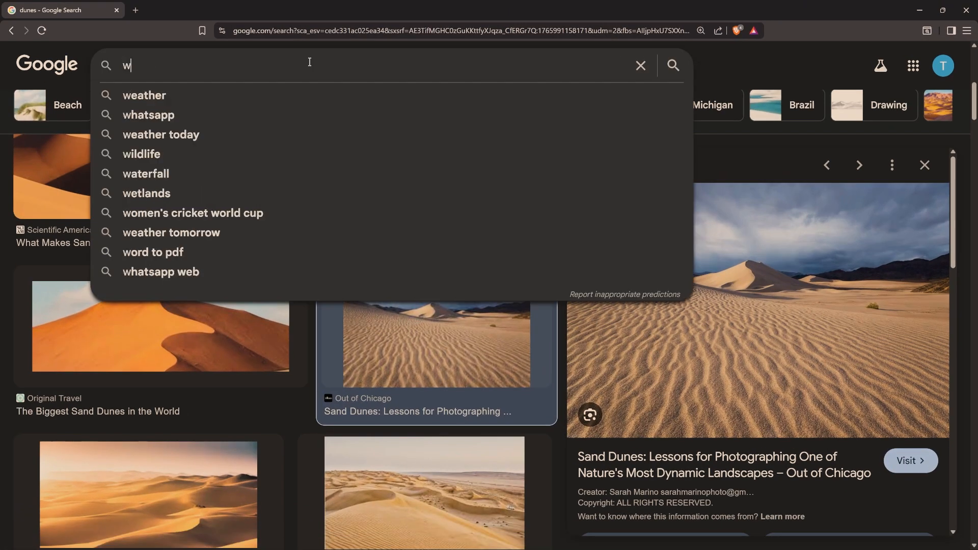
text(ispy )
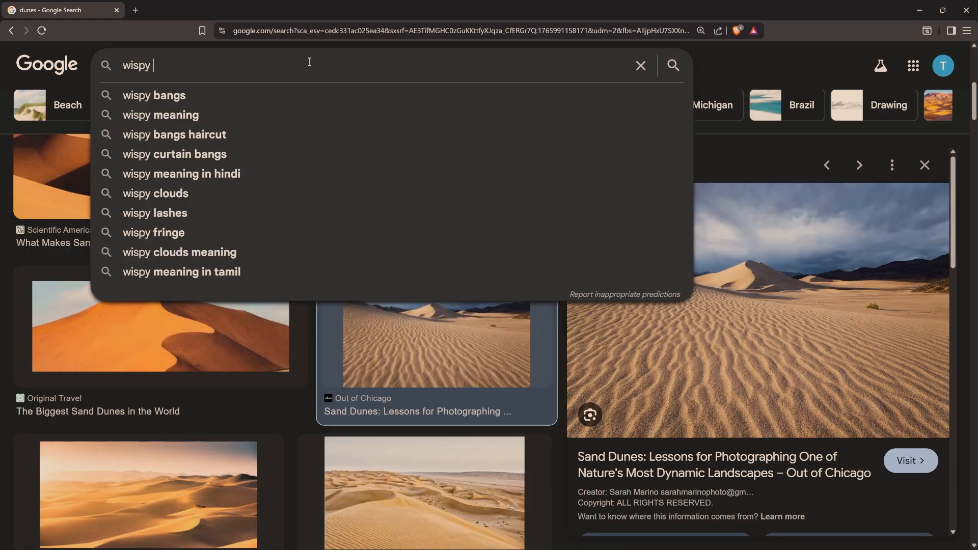
text(clouds)
key(Return)
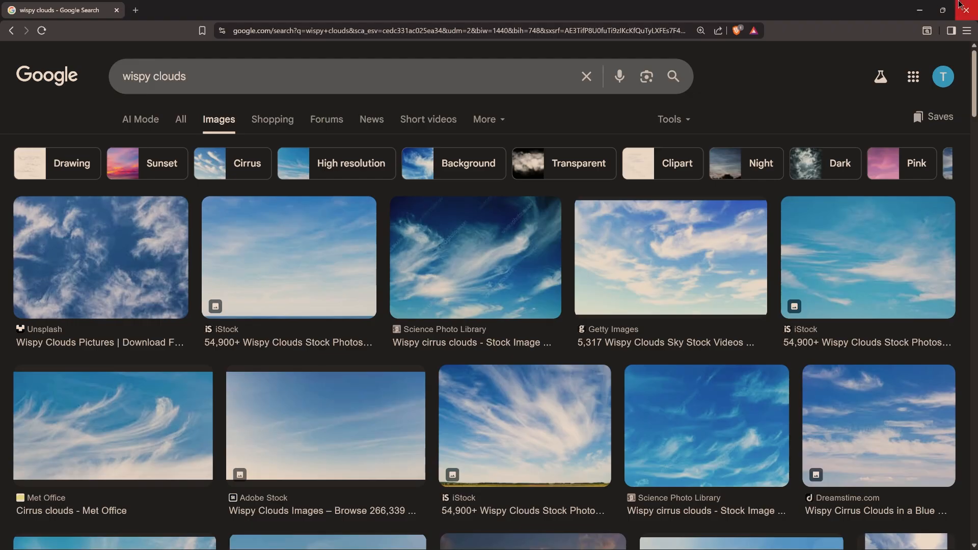
click(926, 10)
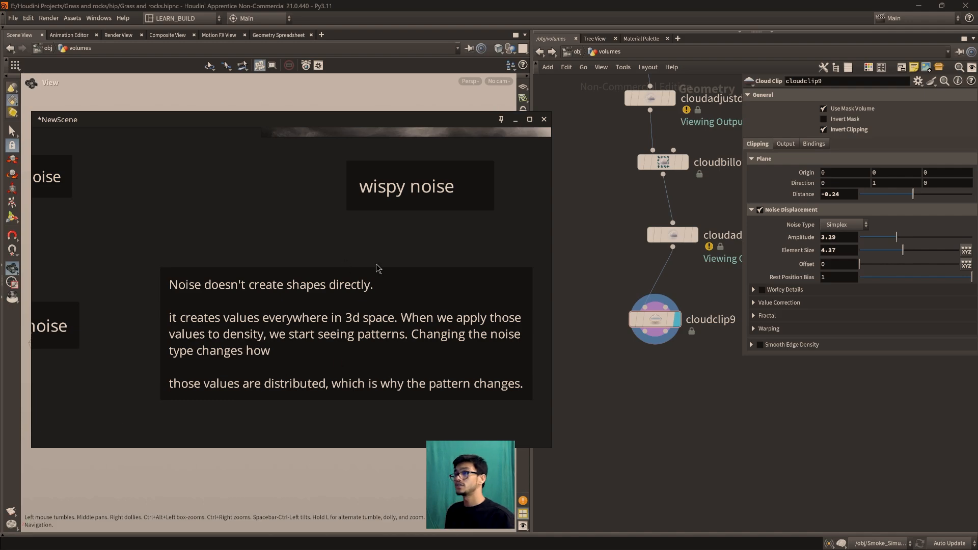
click(516, 120)
drag(362, 371, 297, 368)
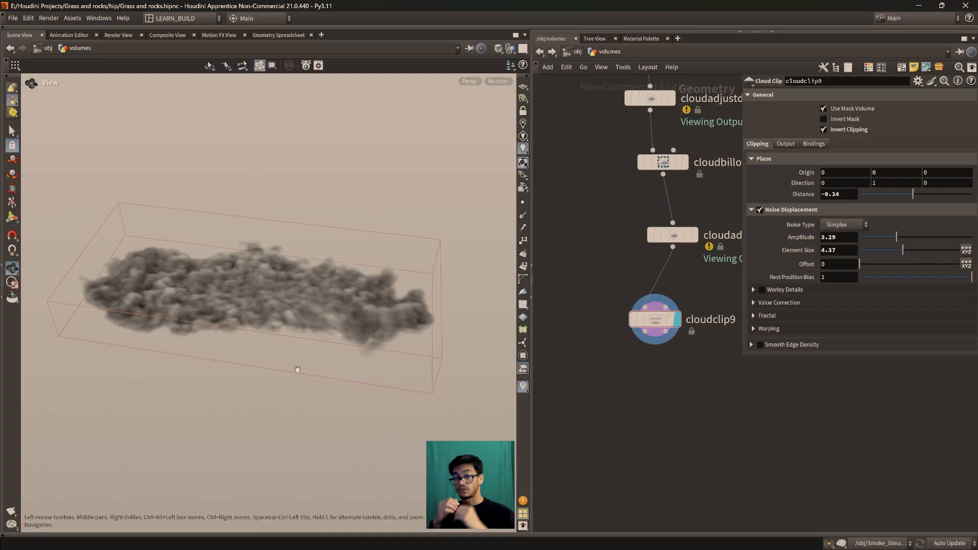
Add a Cloud Wispy Noise node beneath cloudclip9, connect it to the first clip output, and display it
middle_drag(663, 320, 639, 311)
key(Tab)
text(c)
key(BackSpace)
text(cloudw)
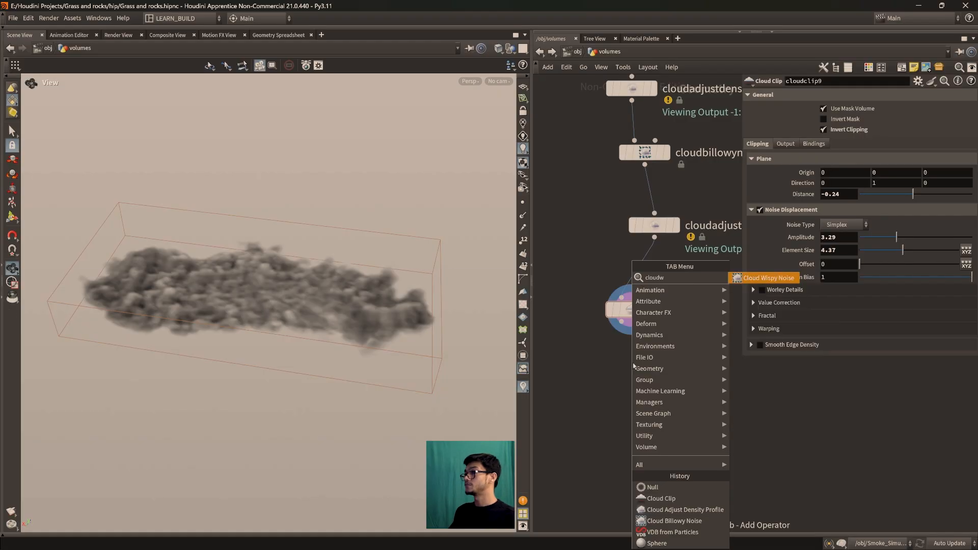
key(Return)
click(619, 411)
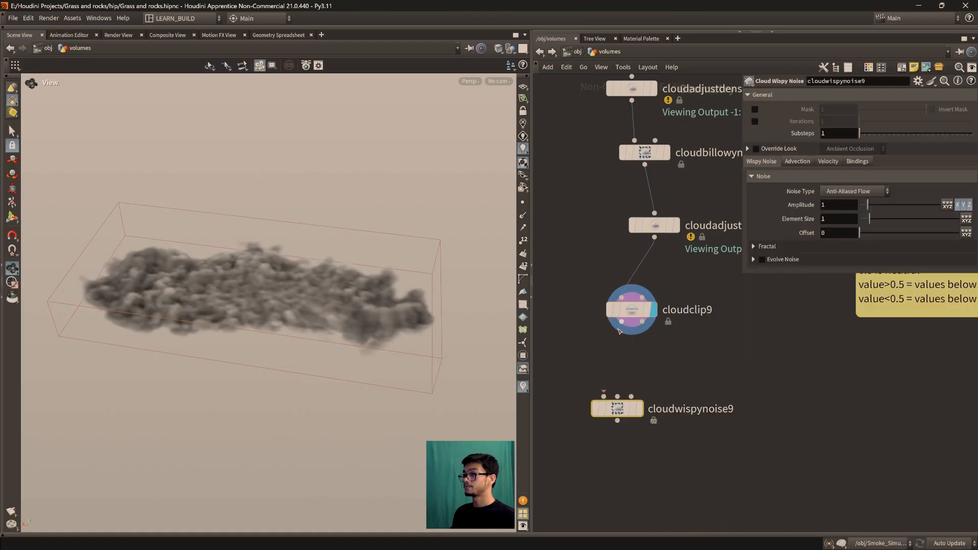
click(649, 384)
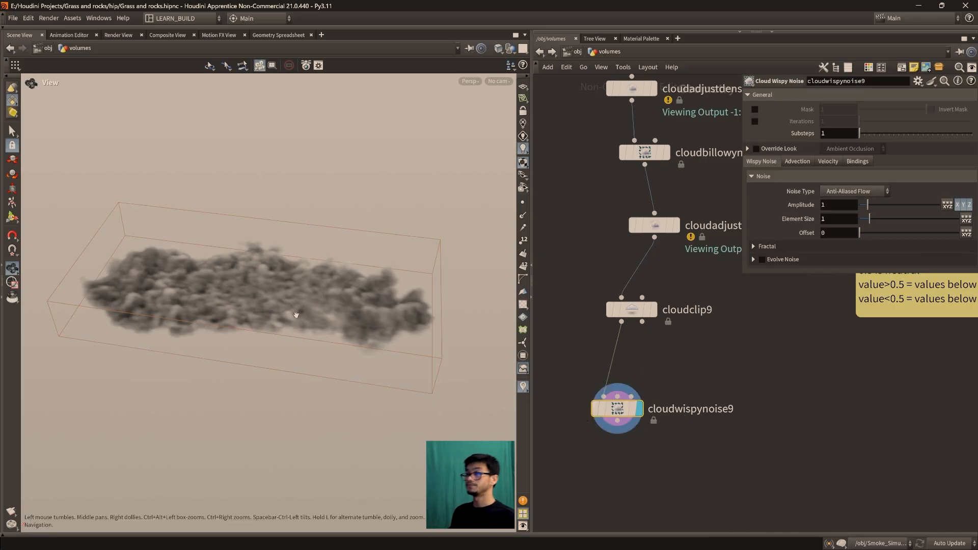
drag(342, 355, 287, 374)
middle_drag(287, 373, 271, 386)
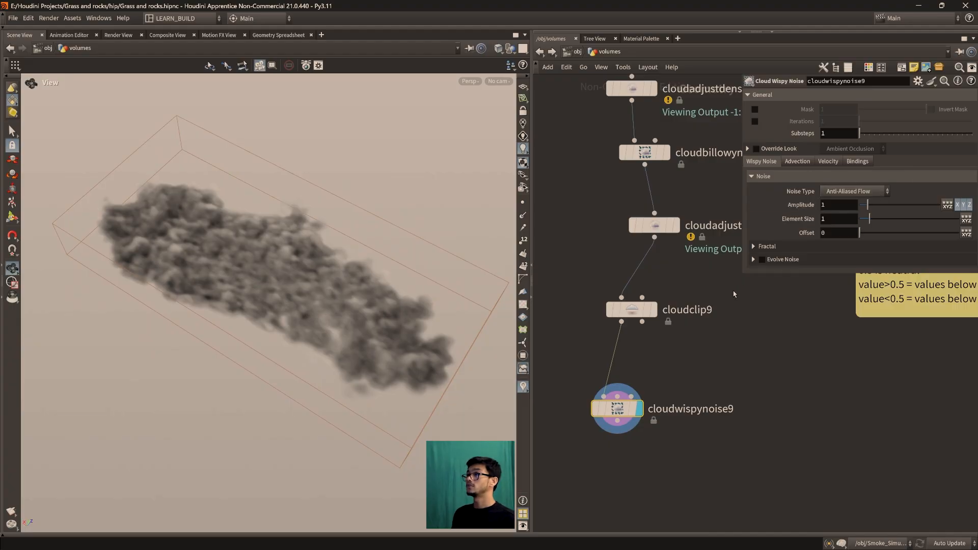
Set the attenuation noise Amplitude of cloudbillowynoise7 to 0.2
middle_drag(729, 294, 711, 357)
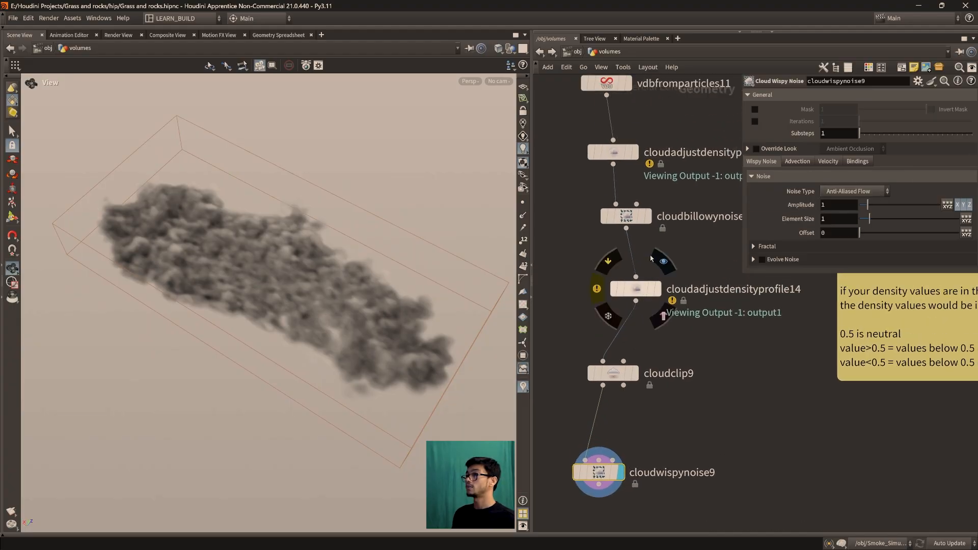
click(626, 215)
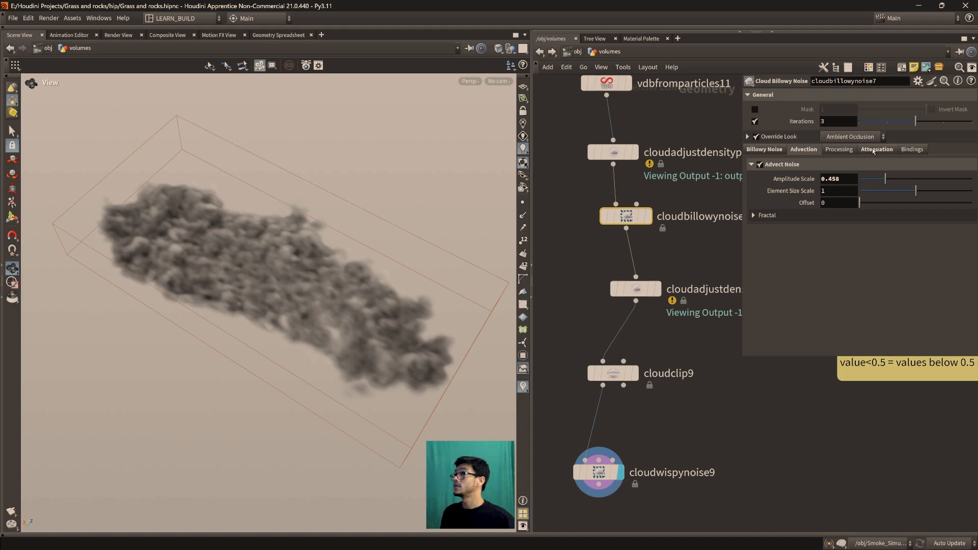
mouse_move(813, 112)
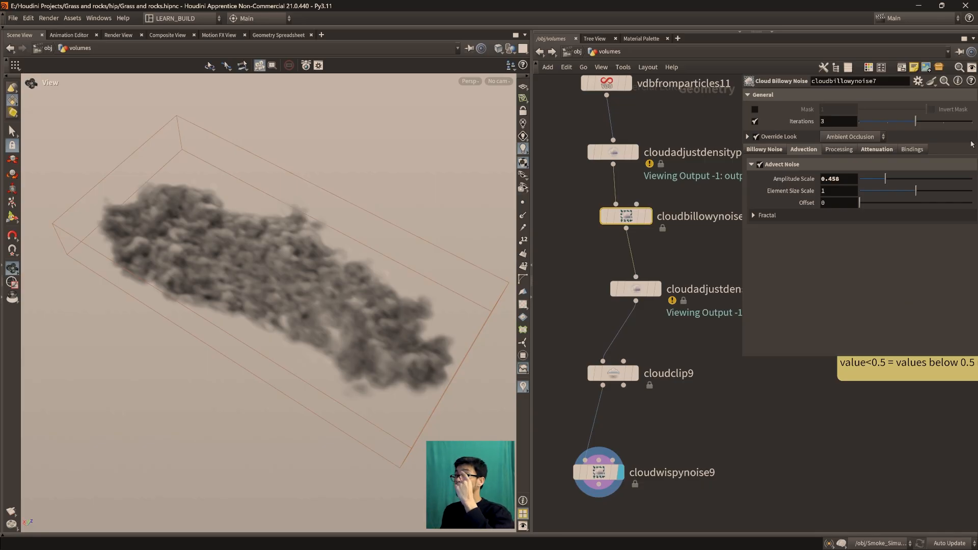
click(876, 148)
double_click(849, 193)
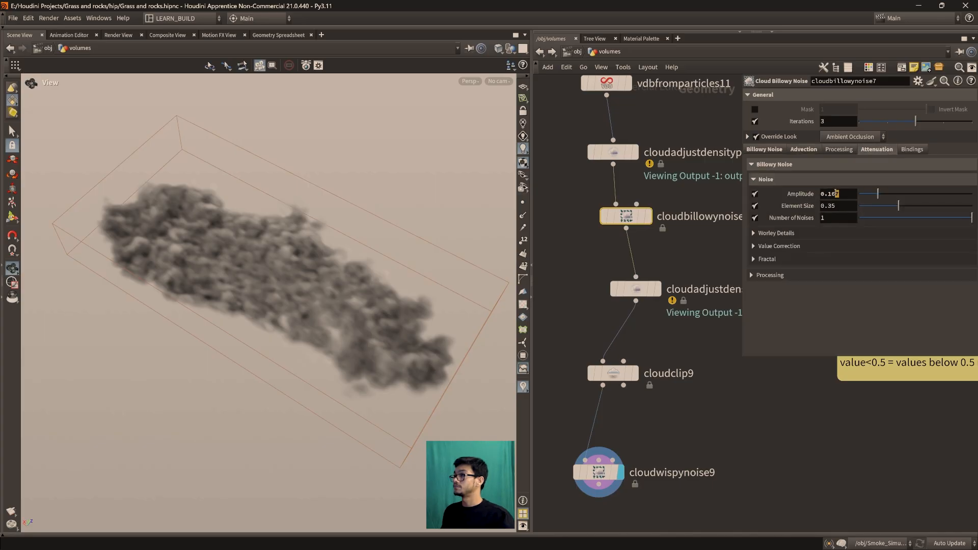
text(0.2)
key(Return)
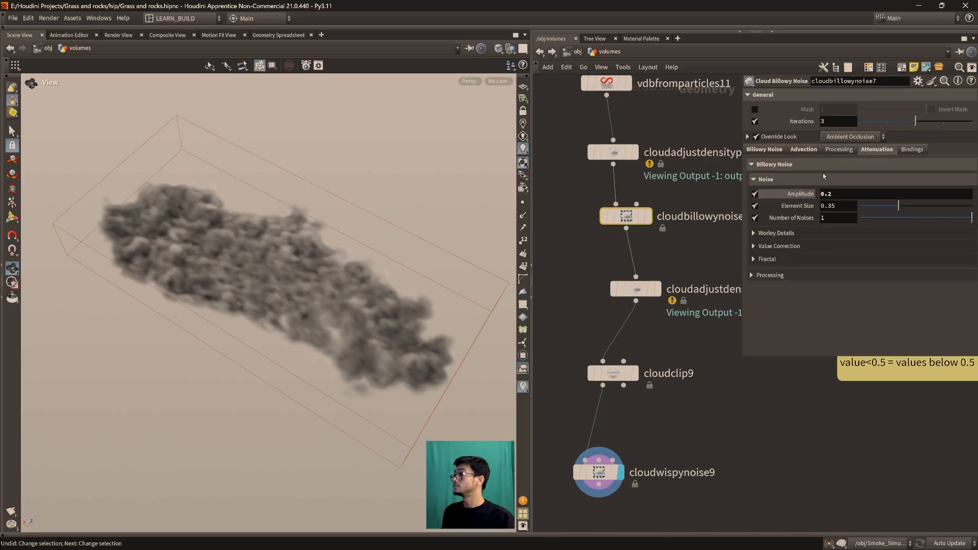
click(755, 122)
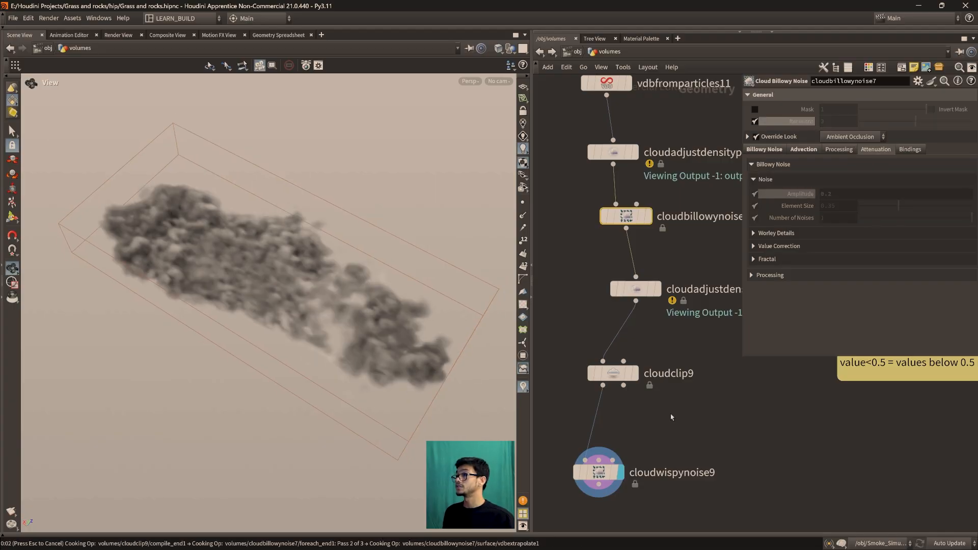
Display cloudbillowynoise7 and examine the cloud alongside its attenuation and billowy noise settings
click(653, 189)
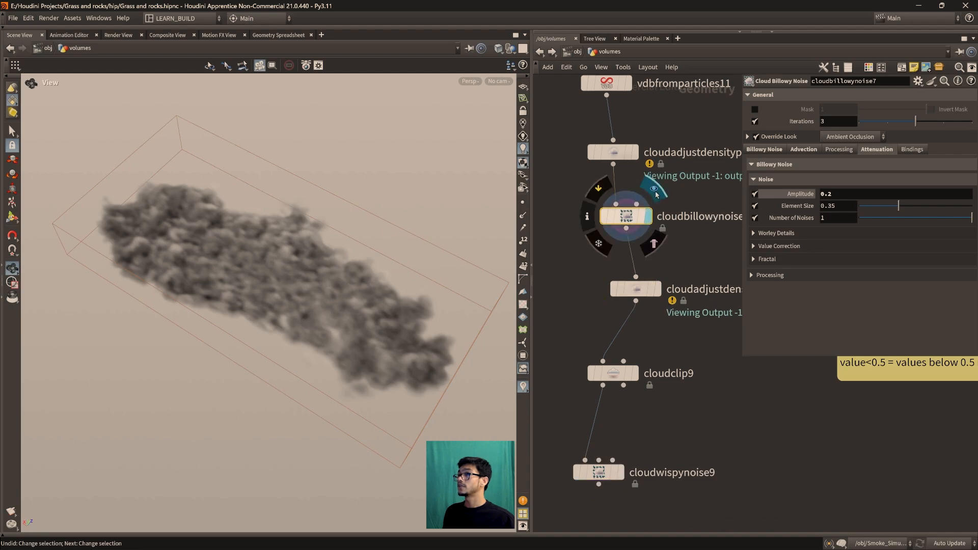
drag(300, 303, 309, 264)
scroll(309, 264, down, 1)
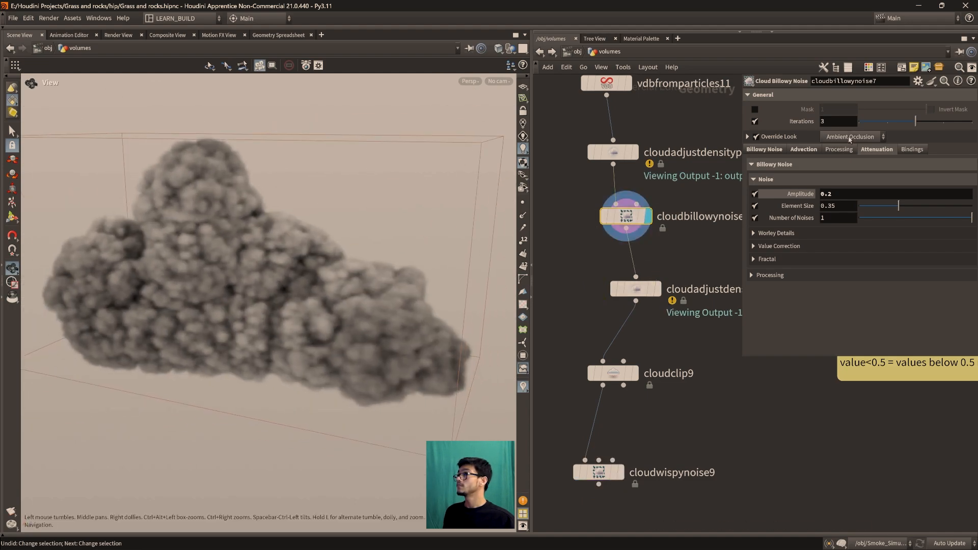
click(898, 169)
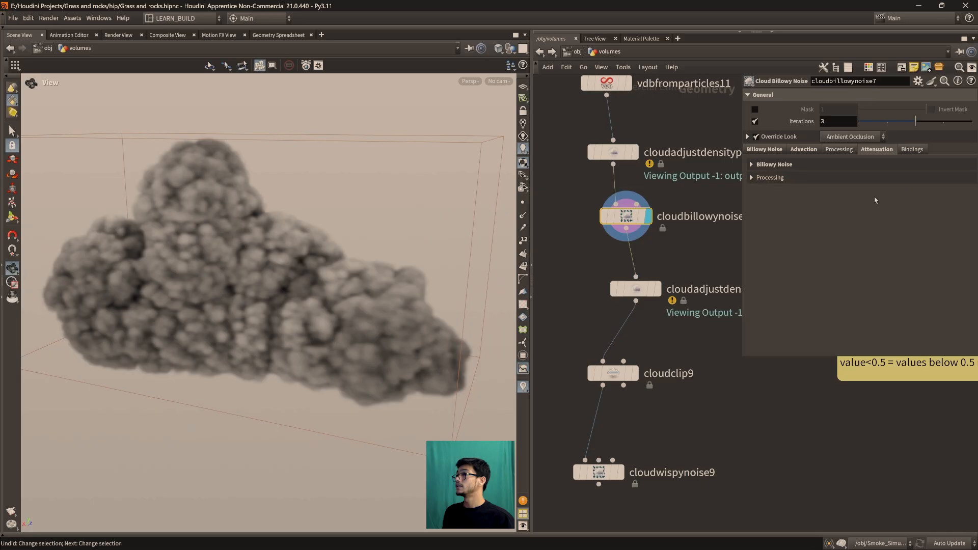
click(757, 170)
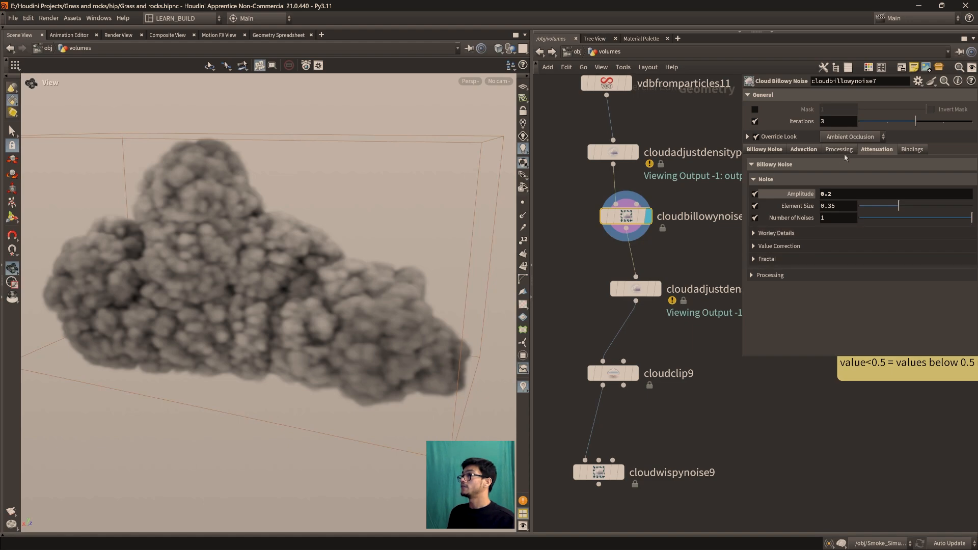
click(882, 149)
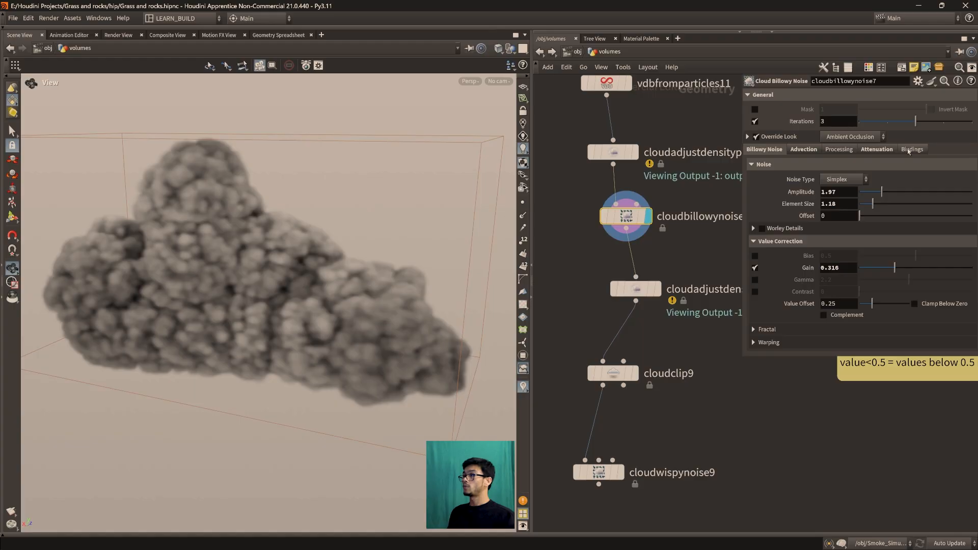
Display cloudwispynoise9 and set its noise Amplitude to 22 and Element Size to 2.72
middle_drag(724, 439, 730, 414)
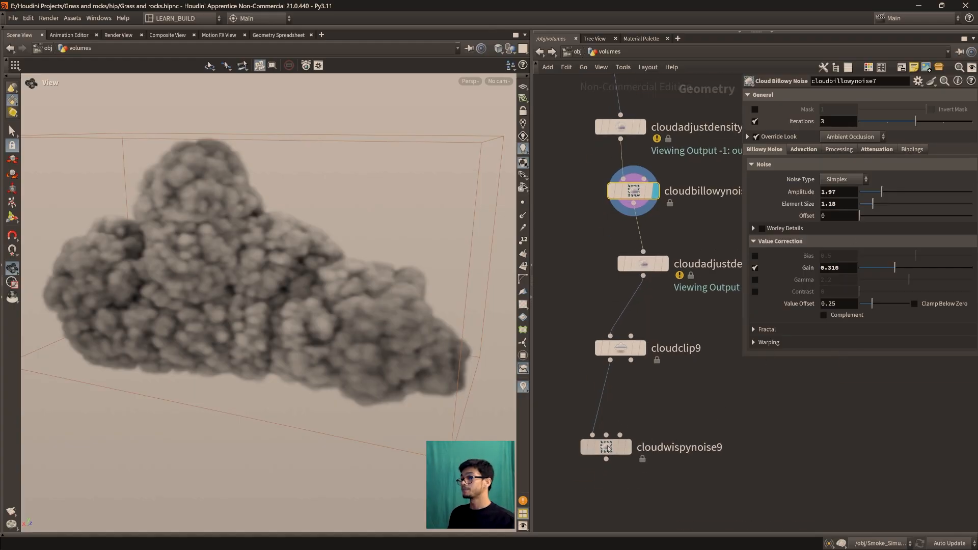
click(607, 448)
drag(317, 356, 254, 366)
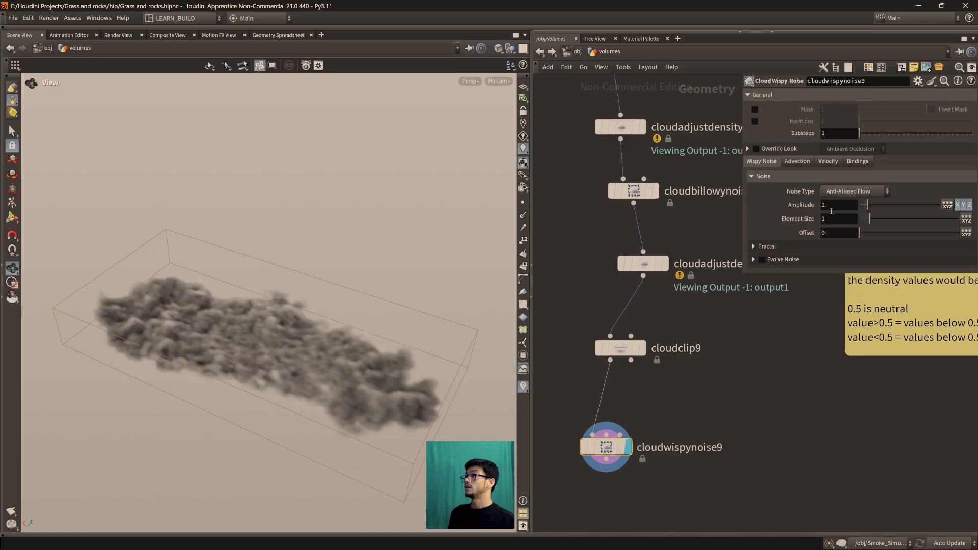
drag(868, 207, 814, 206)
click(825, 205)
text(25)
key(Return)
drag(296, 374, 325, 374)
drag(870, 219, 965, 206)
middle_drag(832, 204, 898, 199)
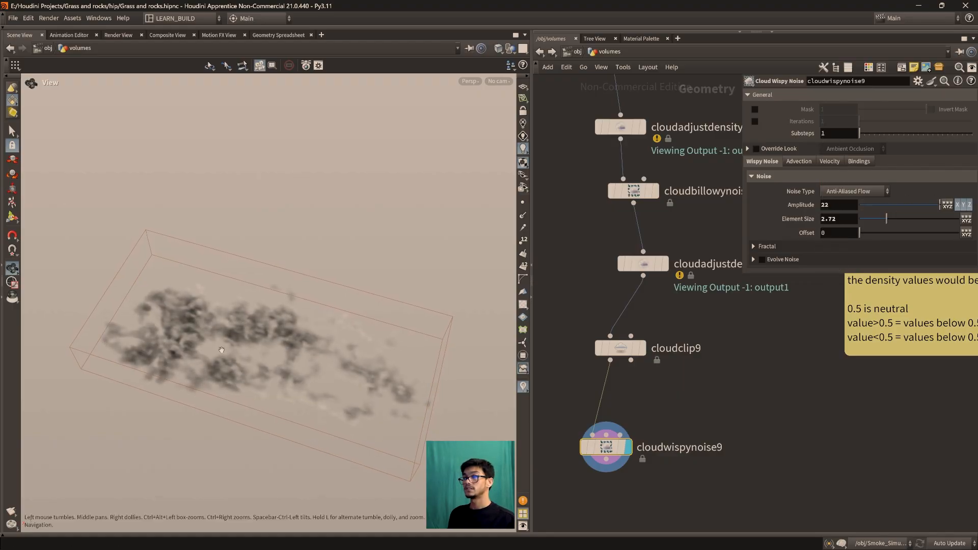
drag(293, 357, 293, 393)
Adjust the wispy noise Amplitude to 24.46 while examining the broken-up cloud
drag(939, 204, 930, 204)
middle_drag(840, 204, 928, 191)
drag(206, 392, 245, 306)
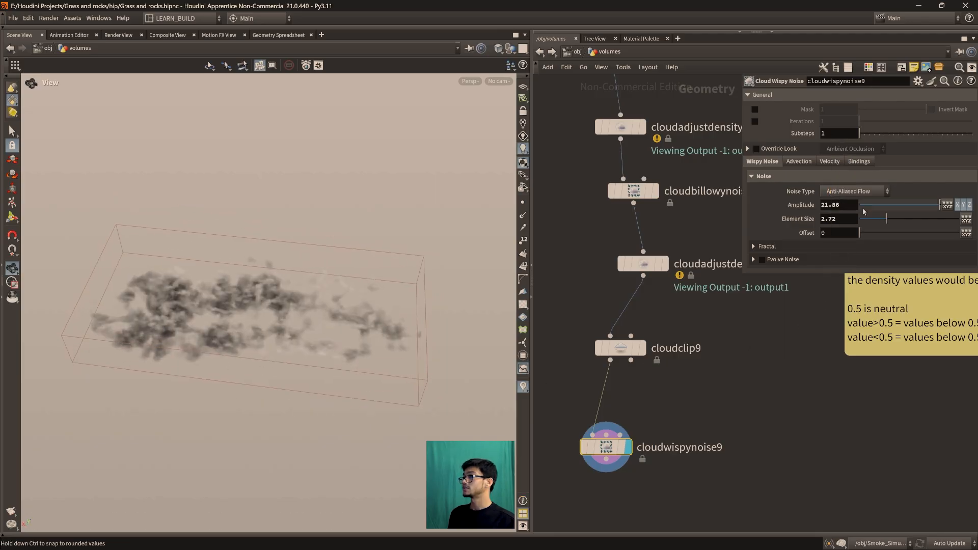
middle_drag(828, 204, 952, 205)
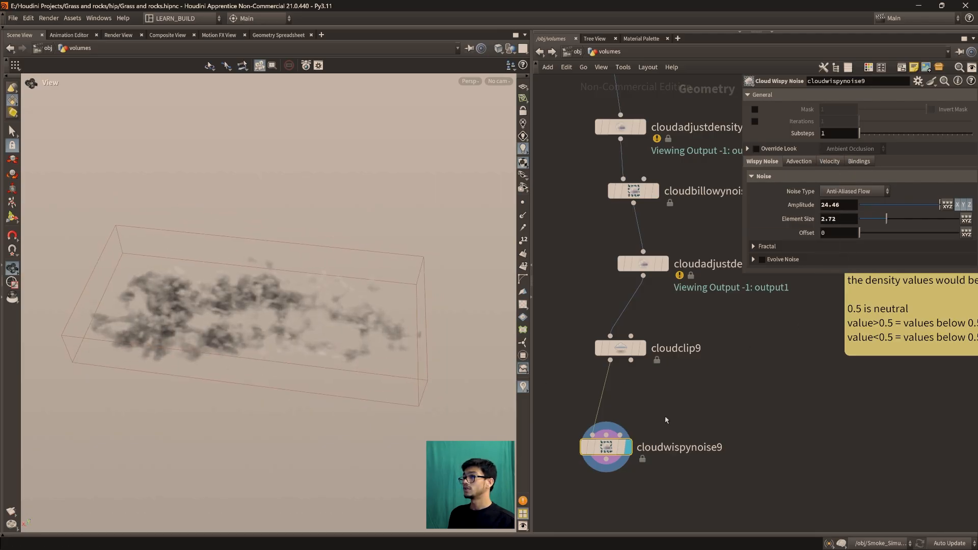
Insert a Volume Noise Fog node between cloudclip9 and cloudwispynoise9
middle_drag(666, 419, 680, 378)
key(Tab)
text(noise)
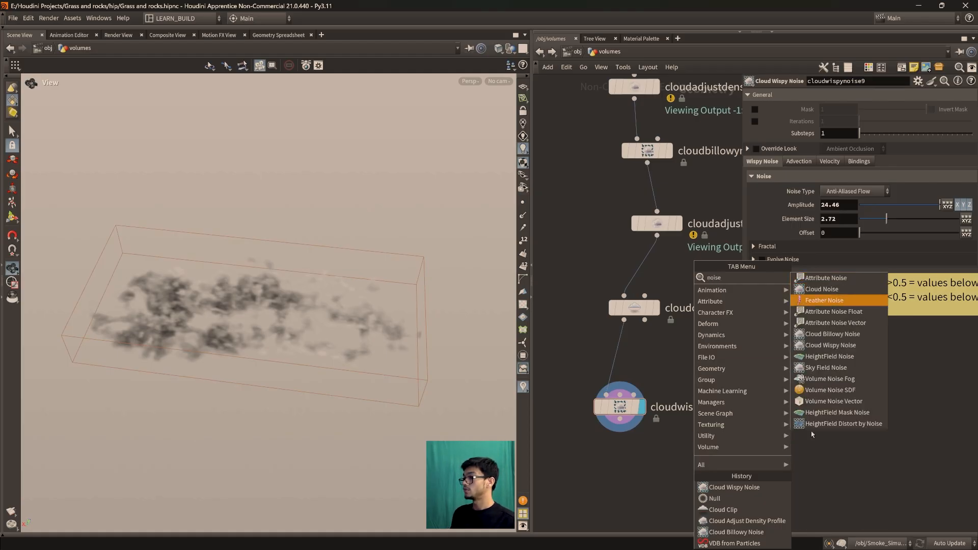
click(845, 381)
click(618, 356)
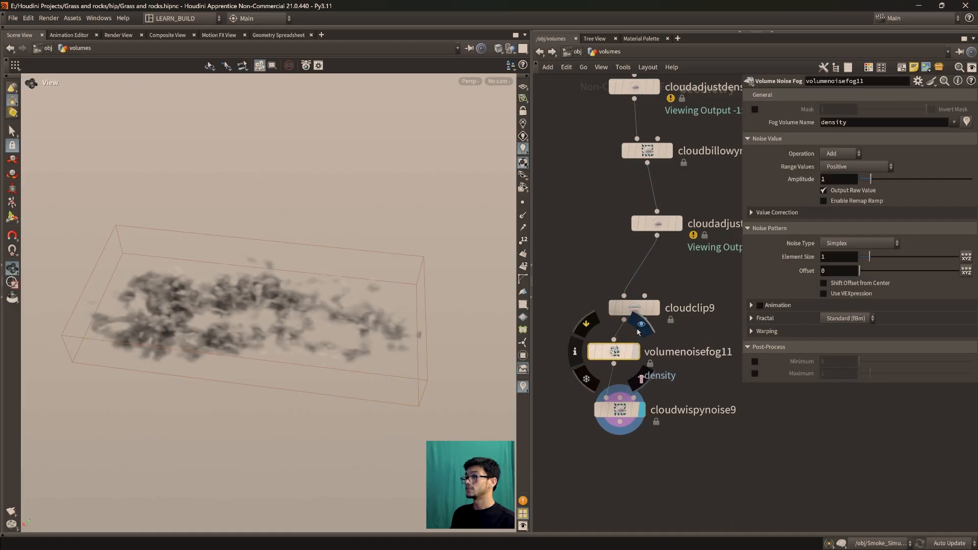
Display volumenoisefog11 and set its Range Values to Min/Max and its Operation to Multiply
click(641, 325)
drag(308, 309, 287, 321)
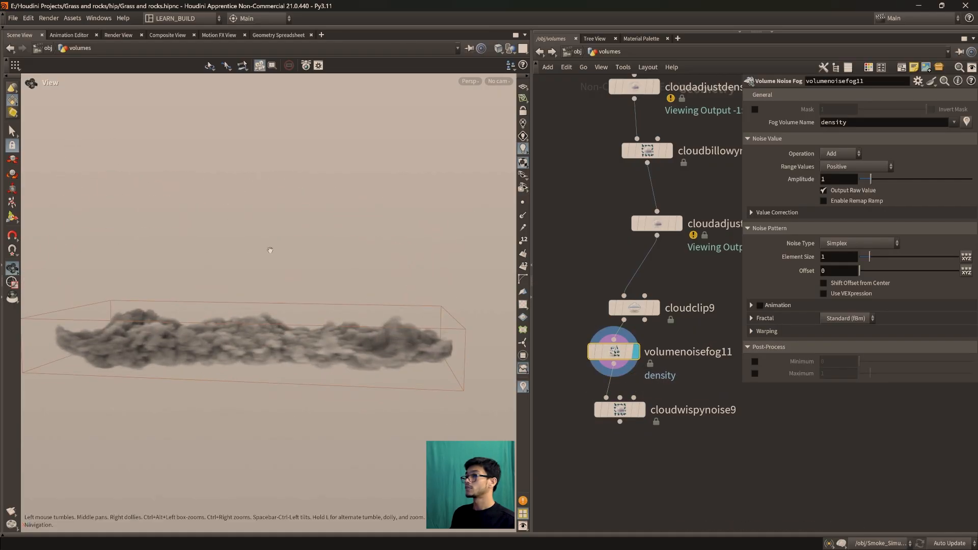
click(848, 168)
click(855, 209)
click(848, 155)
click(848, 200)
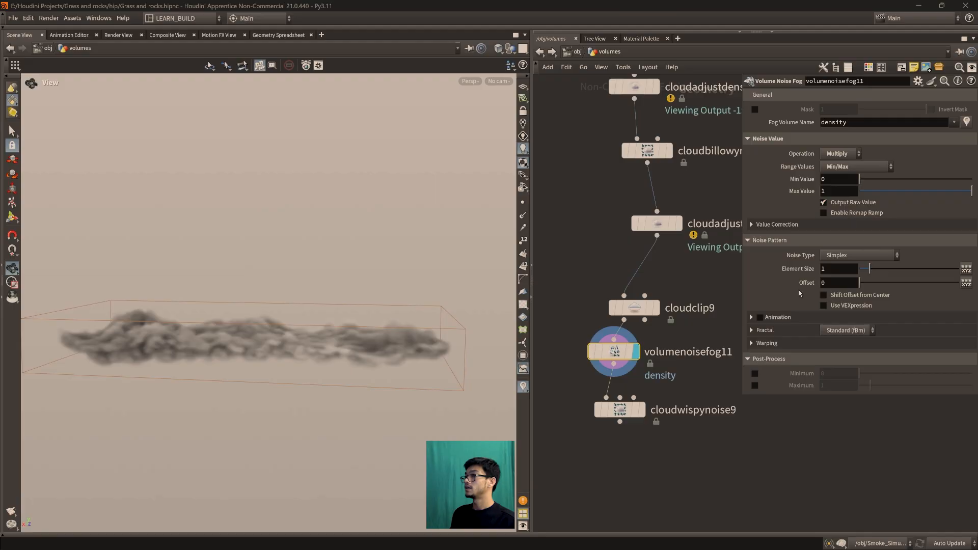
drag(313, 308, 312, 341)
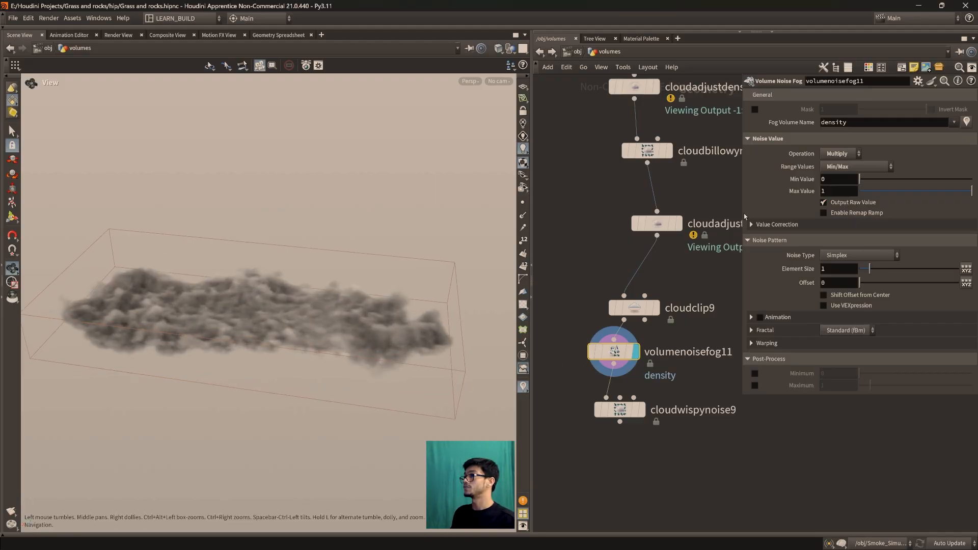
Set volumenoisefog11's Min Value to -1.6 and Max Value to 2.1
middle_drag(846, 179, 897, 181)
drag(246, 284, 265, 265)
middle_drag(847, 180, 804, 181)
mouse_move(331, 268)
mouse_down()
mouse_move(316, 193)
mouse_move(326, 254)
mouse_up()
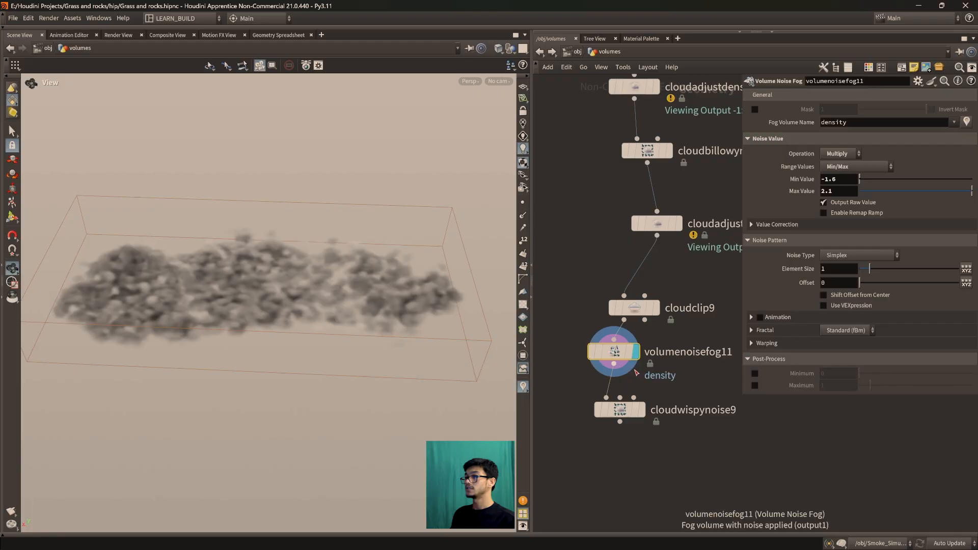
Display cloudwispynoise9 and set its noise Amplitude to 8.25 and Element Size to 4.32
click(641, 409)
drag(448, 362, 417, 351)
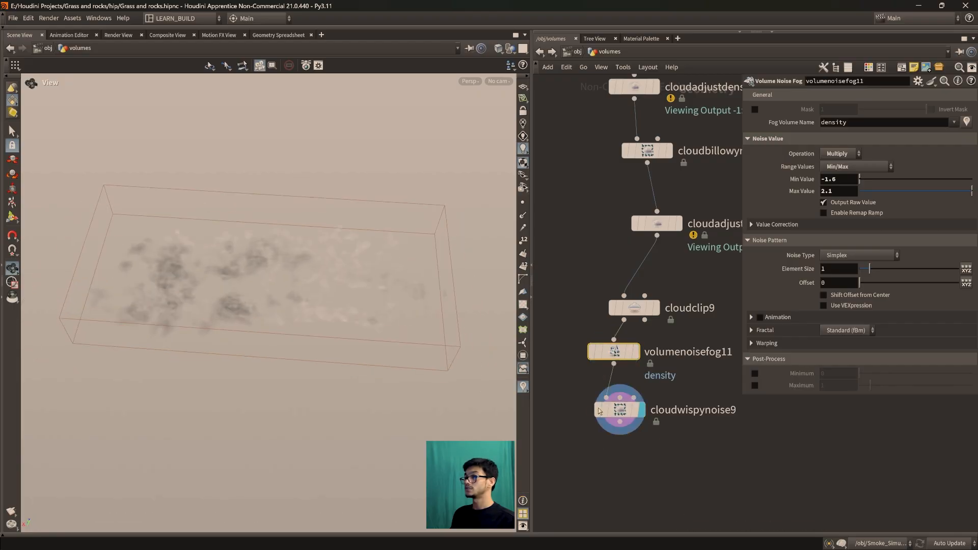
click(619, 409)
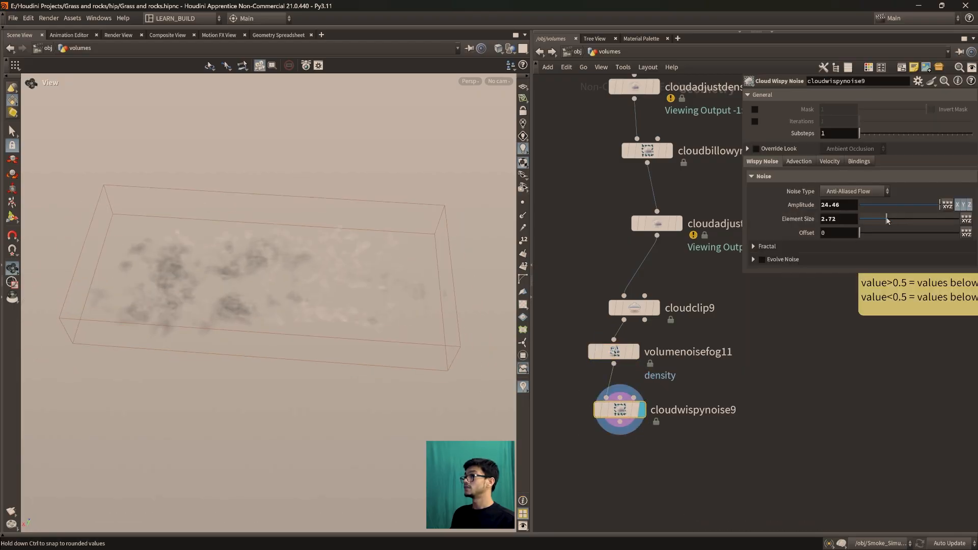
drag(886, 220, 927, 207)
drag(229, 229, 255, 191)
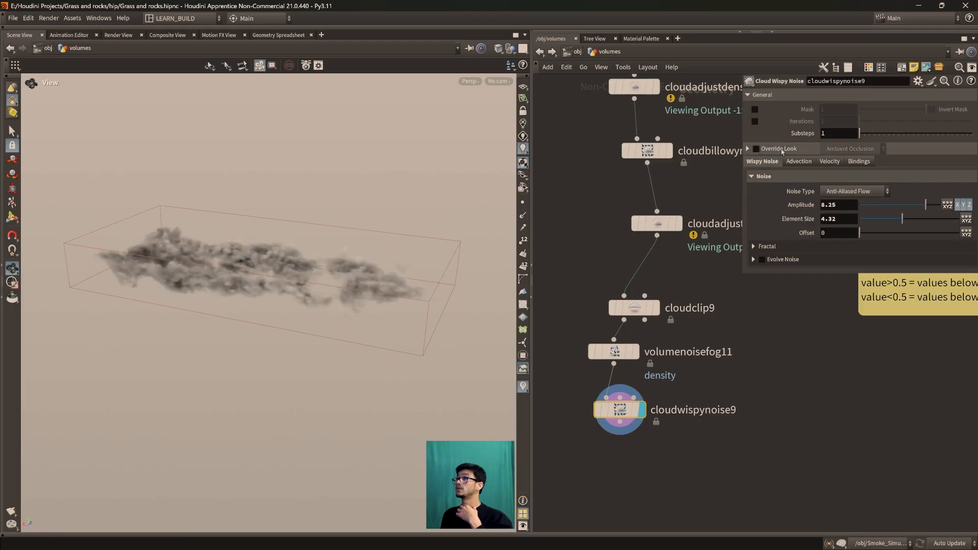
Set cloudwispynoise9's Substeps to 7, Amplitude to 7.71 and Element Size to 1.5
drag(859, 133, 869, 135)
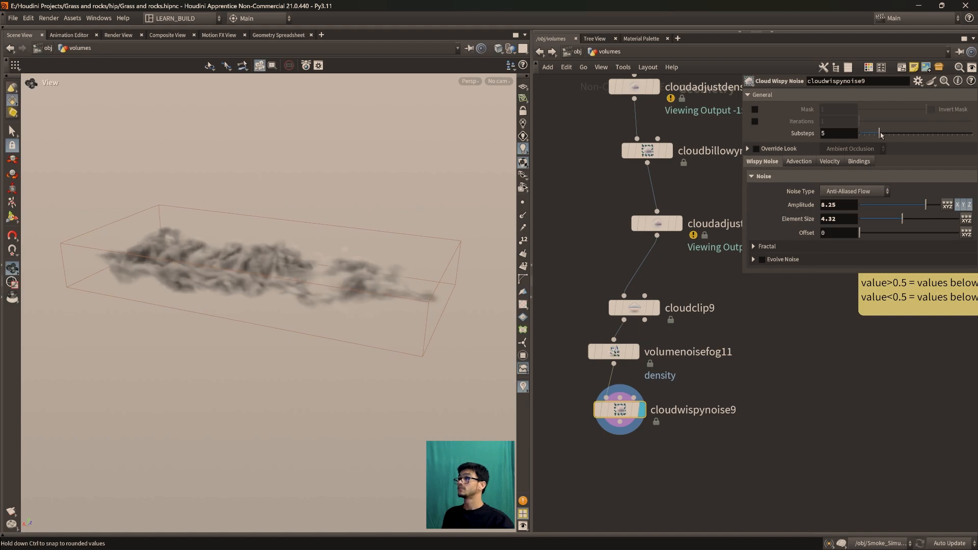
drag(311, 255, 321, 307)
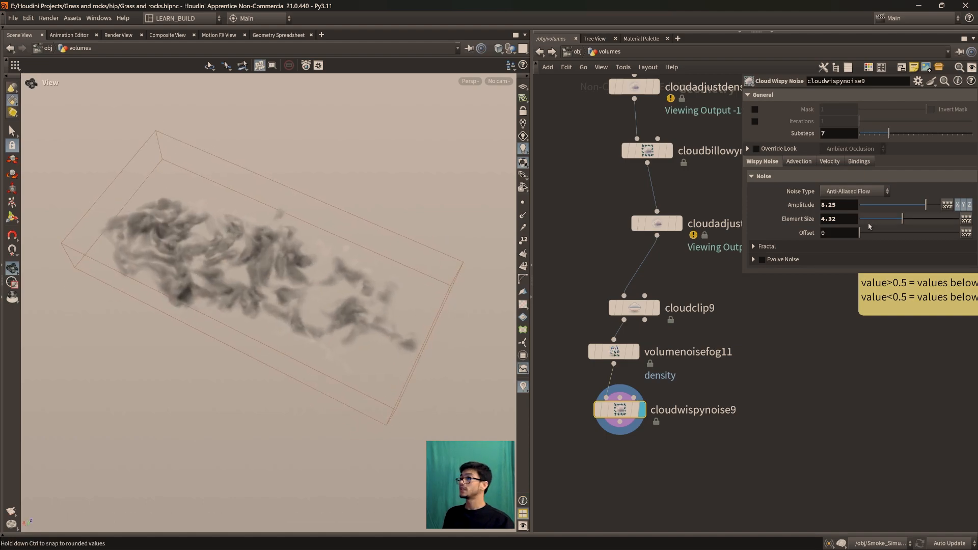
mouse_move(929, 208)
mouse_down()
mouse_move(873, 206)
mouse_move(923, 206)
mouse_move(902, 222)
mouse_move(866, 220)
mouse_up()
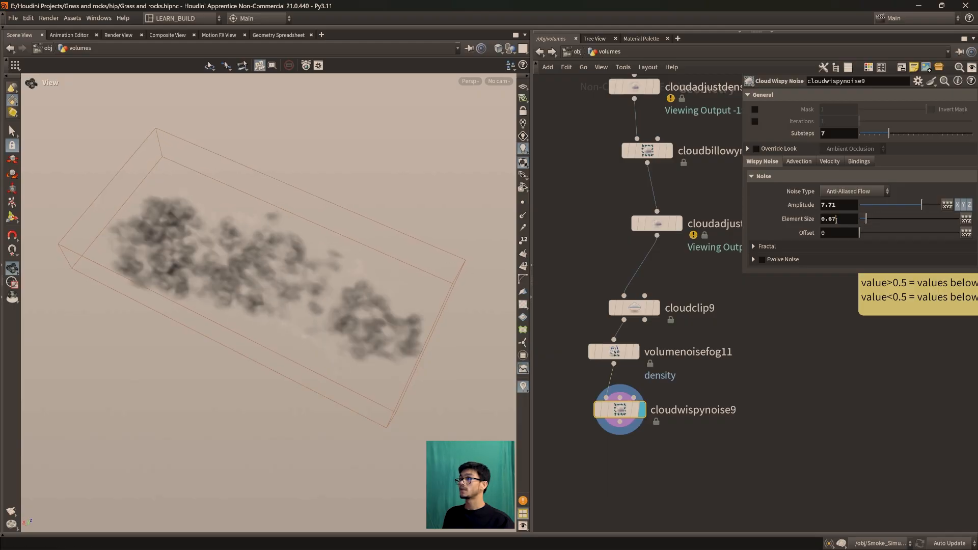
drag(306, 292, 344, 275)
scroll(344, 275, up, 2)
middle_drag(344, 274, 350, 269)
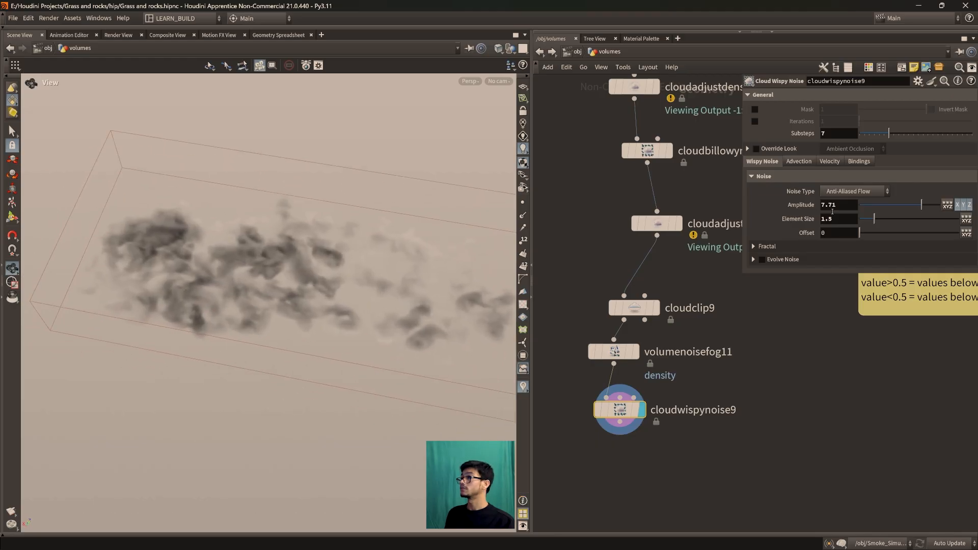
Enable Wind at 0.25 in cloudwispynoise9's velocity settings and set the noise Element Size to 0.95
click(826, 162)
click(759, 177)
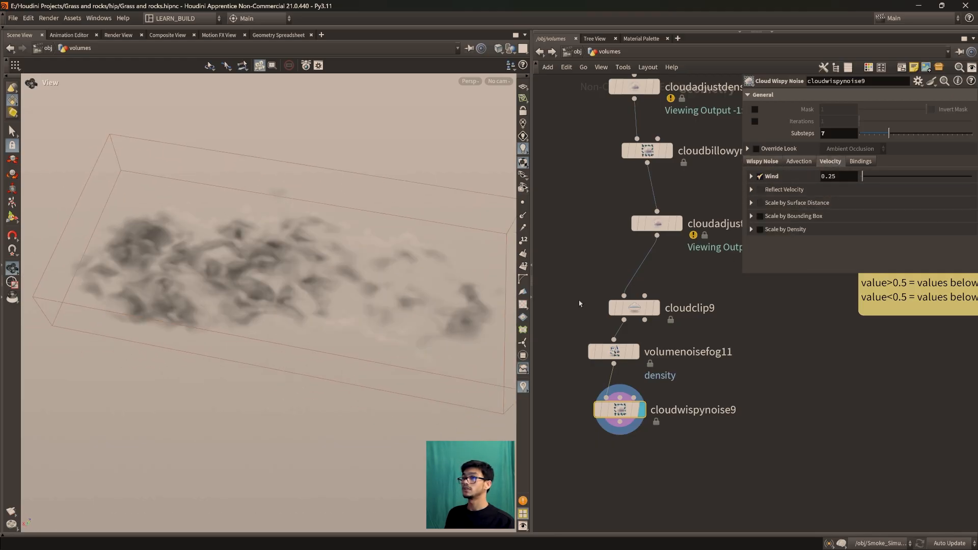
scroll(310, 304, down, 2)
middle_drag(309, 304, 290, 306)
click(766, 162)
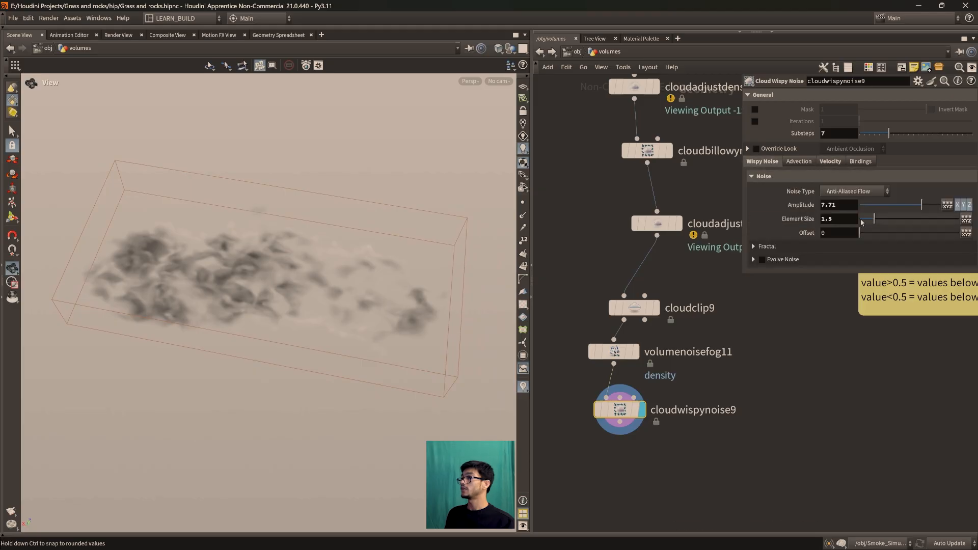
drag(871, 221, 869, 219)
drag(375, 235, 340, 214)
Set volumenoisefog11's Min Value to -1.575 and Max Value to 2.7 while viewing the wispy noise result
click(614, 351)
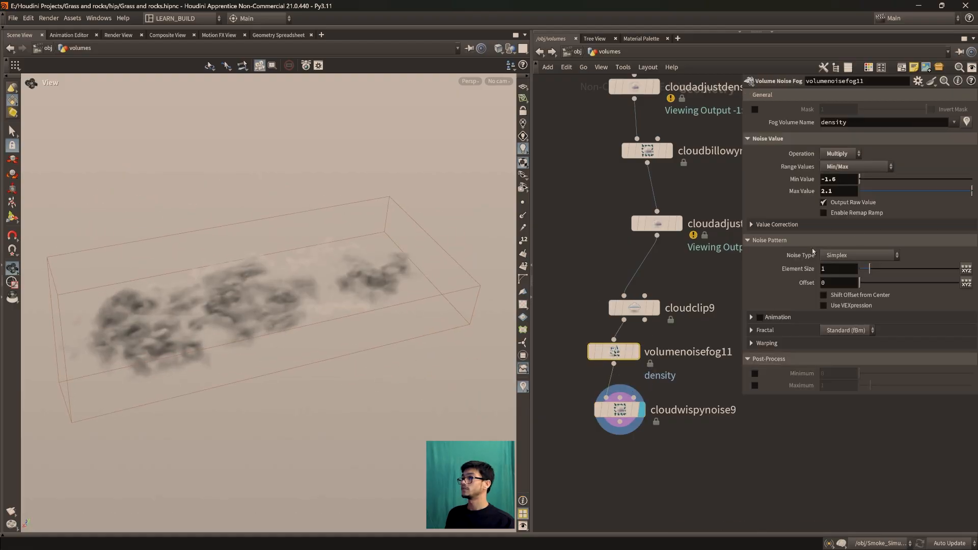
drag(866, 180, 867, 180)
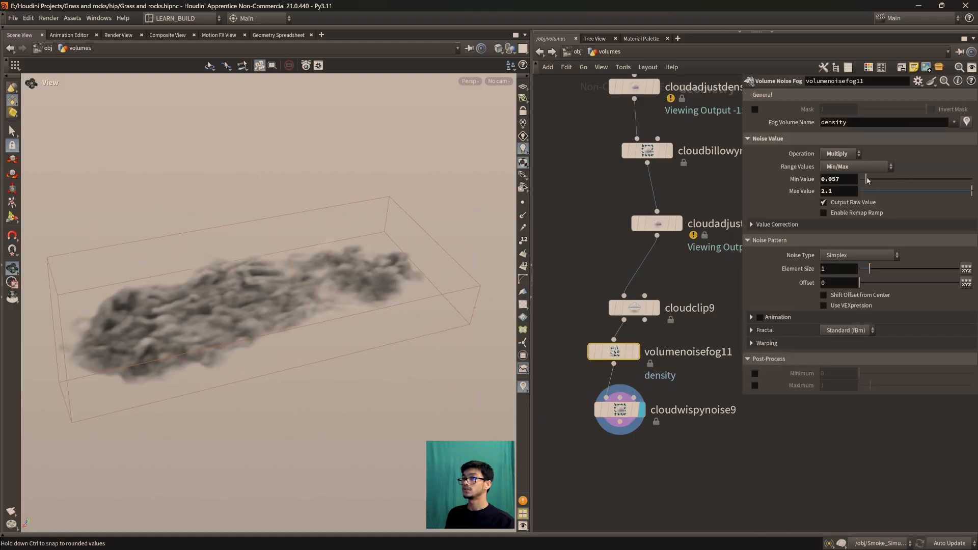
drag(438, 250, 377, 283)
middle_drag(850, 178, 762, 180)
mouse_move(304, 266)
mouse_down()
mouse_move(308, 236)
mouse_move(338, 232)
mouse_move(320, 268)
mouse_up()
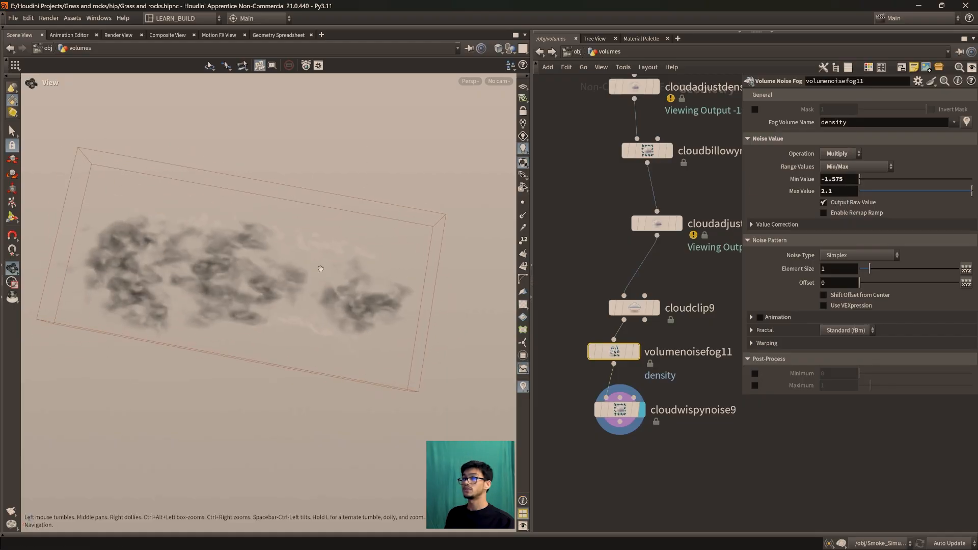
scroll(321, 268, up, 2)
middle_drag(325, 301, 381, 300)
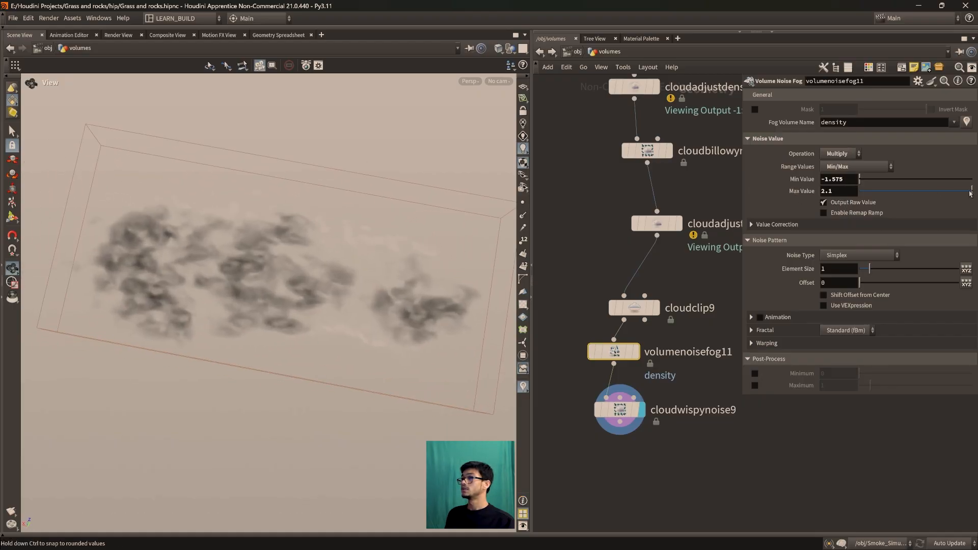
drag(969, 192, 950, 196)
middle_drag(831, 191, 926, 190)
drag(201, 330, 247, 342)
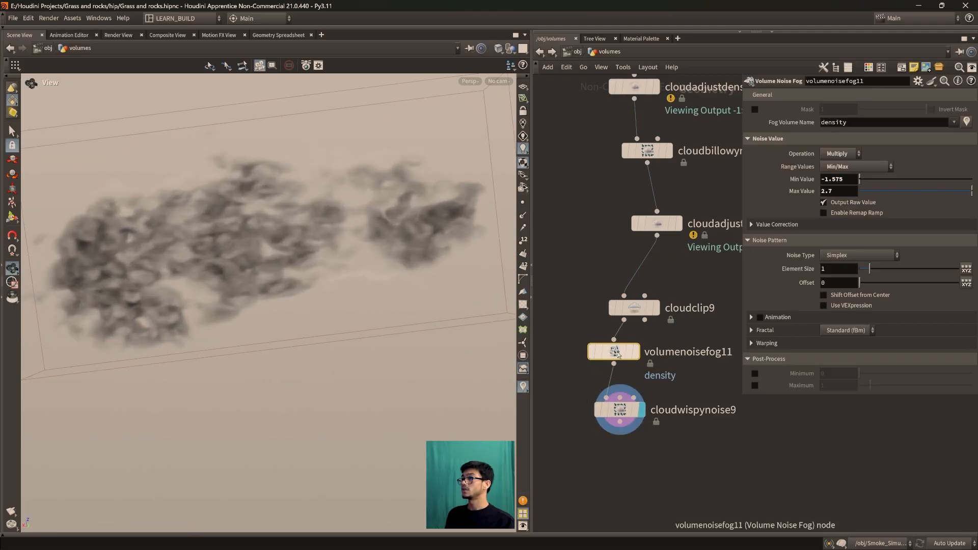
Set cloudwispynoise9's noise Amplitude to 11.7
click(636, 413)
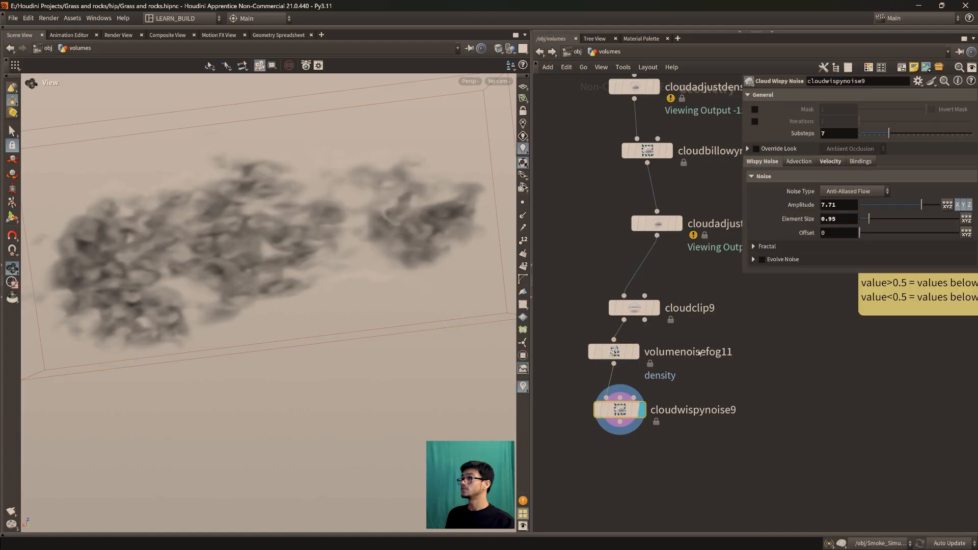
drag(921, 206, 942, 205)
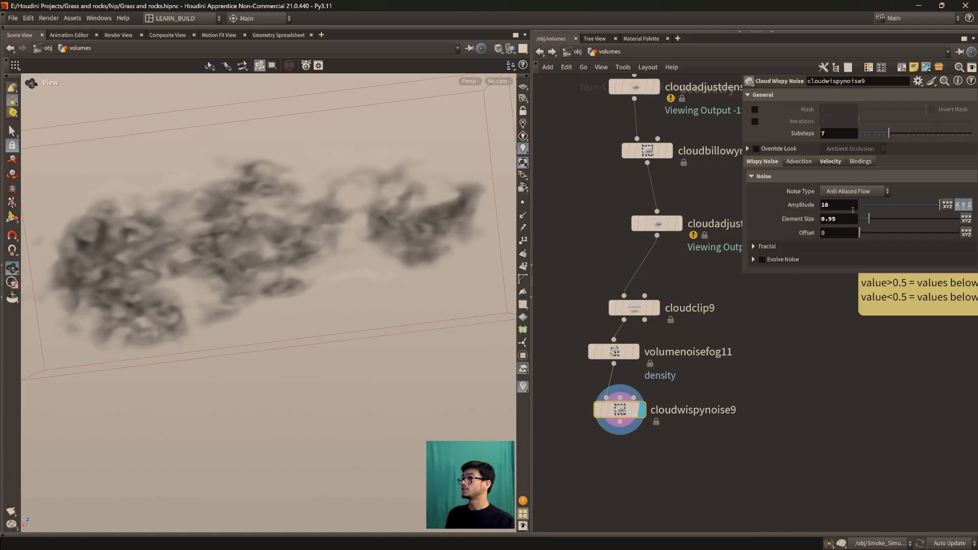
middle_drag(836, 208, 836, 205)
middle_drag(966, 205, 936, 206)
scroll(338, 257, down, 4)
drag(338, 258, 252, 272)
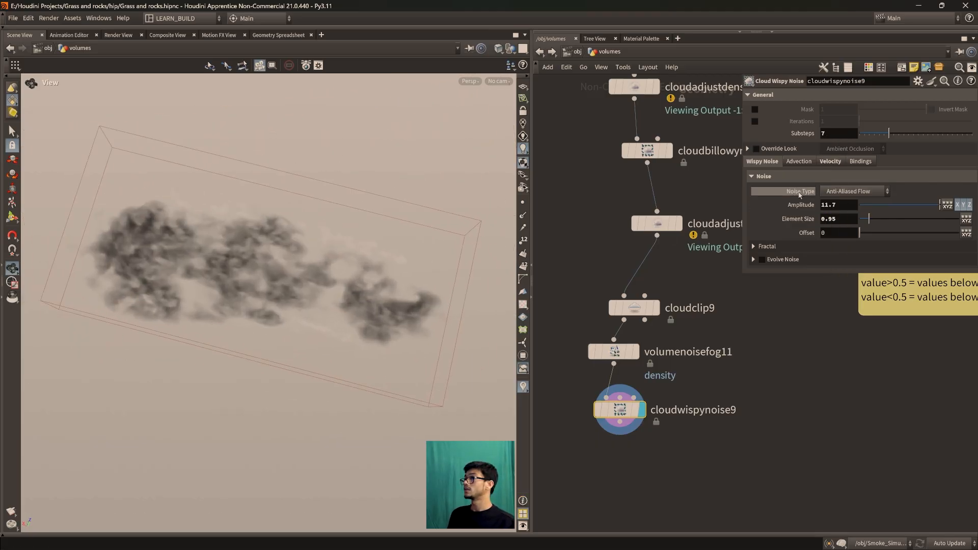
Try lower Substeps values on cloudwispynoise9, such as 6, and restore Substeps to 7
click(829, 161)
click(772, 162)
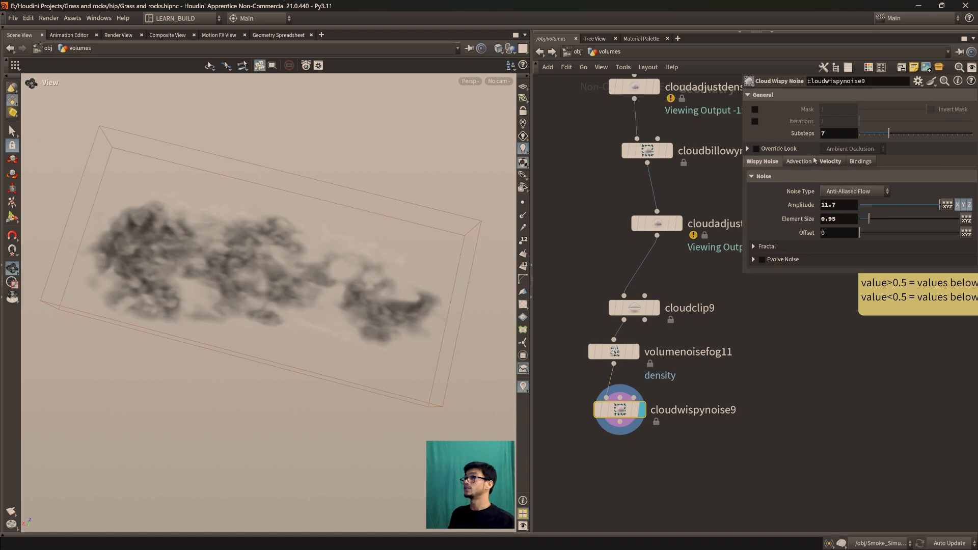
drag(886, 132, 885, 135)
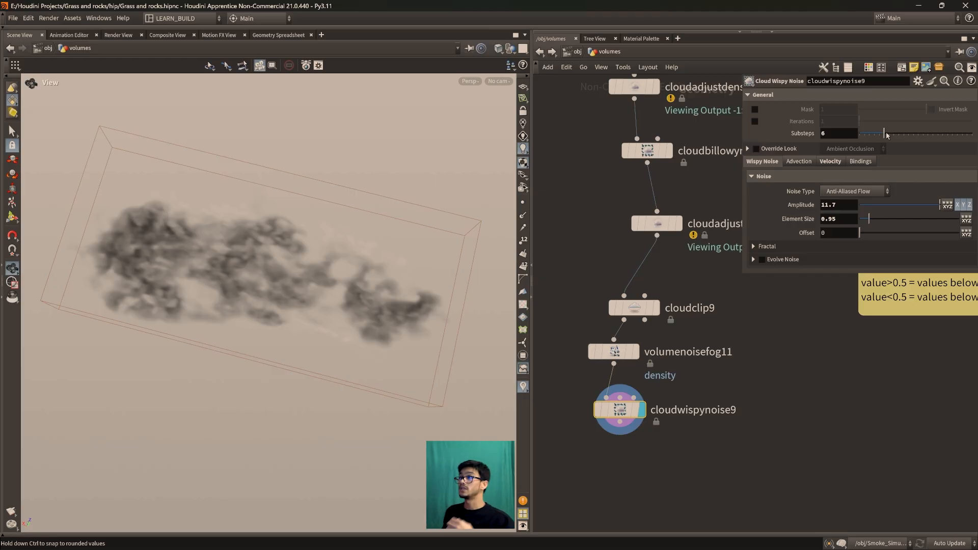
mouse_move(877, 135)
mouse_down()
mouse_move(839, 139)
mouse_move(909, 142)
mouse_move(890, 141)
mouse_up()
mouse_move(334, 365)
mouse_down()
mouse_move(333, 251)
mouse_move(337, 346)
mouse_up()
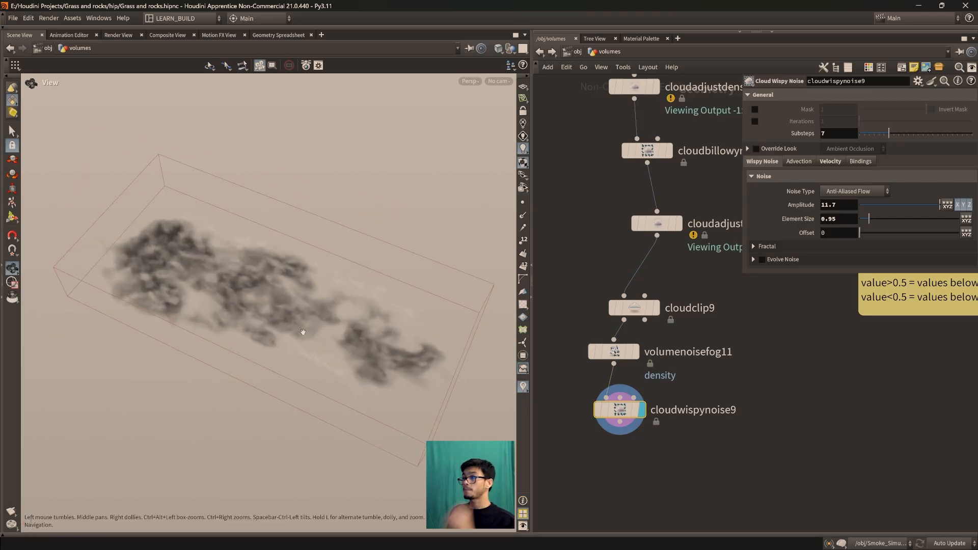
Toggle cloudwispynoise9's Wind off and back on to compare its effect on the cloud
click(830, 161)
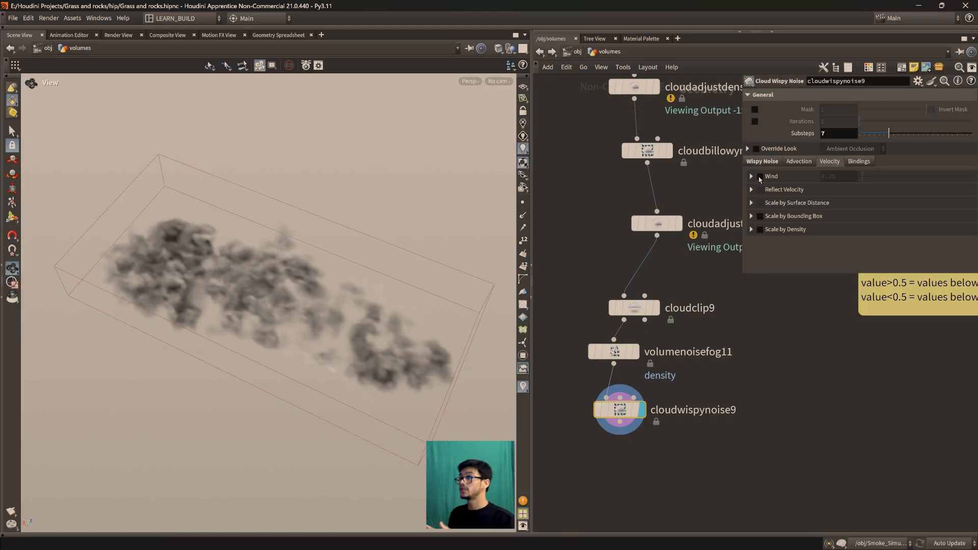
click(760, 177)
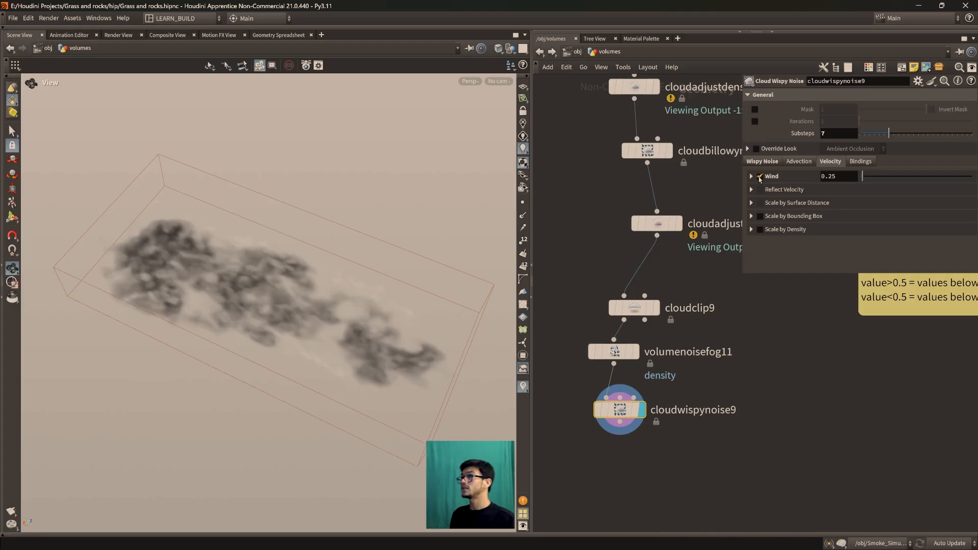
drag(301, 316, 252, 288)
drag(255, 332, 314, 327)
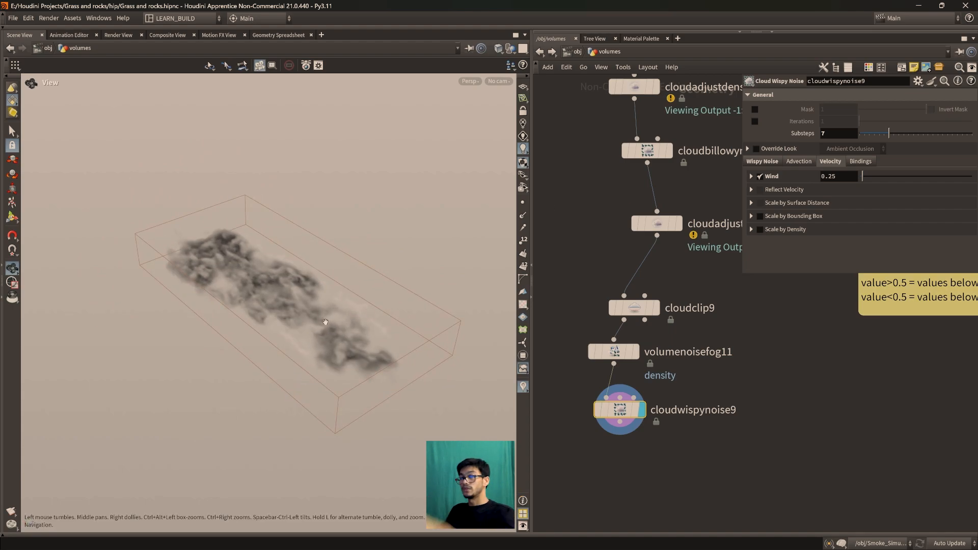
Adjust cloudwispynoise9's Wind strength, trying 1.36 and settling on 1.11
drag(862, 178, 876, 180)
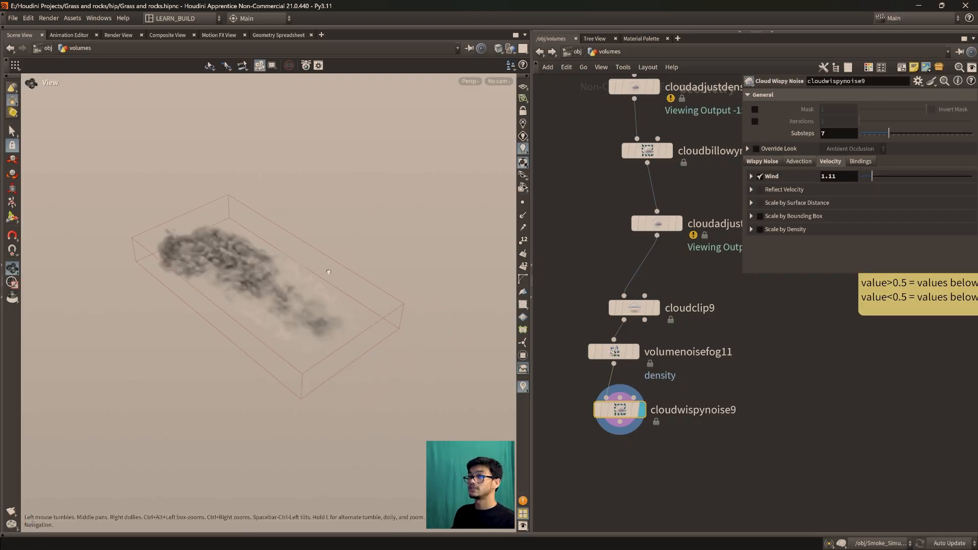
drag(314, 269, 355, 287)
drag(872, 178, 876, 180)
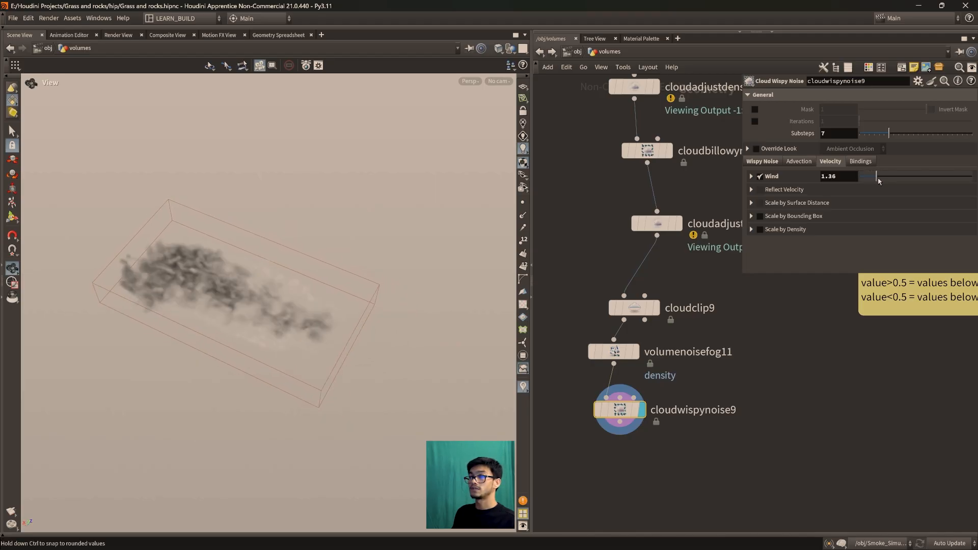
drag(261, 266, 296, 285)
drag(876, 180, 872, 181)
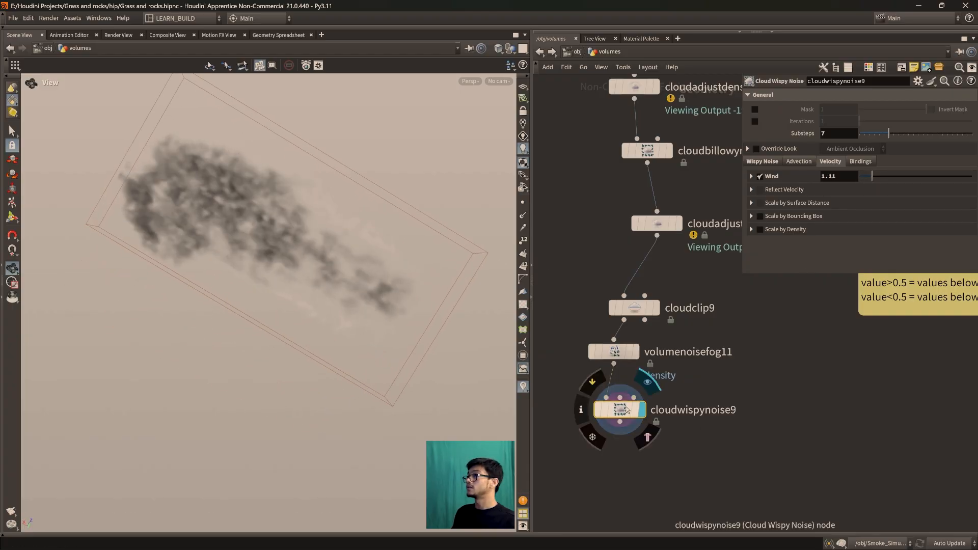
Raise cloudwispynoise9's noise Amplitude to 20.2
click(766, 162)
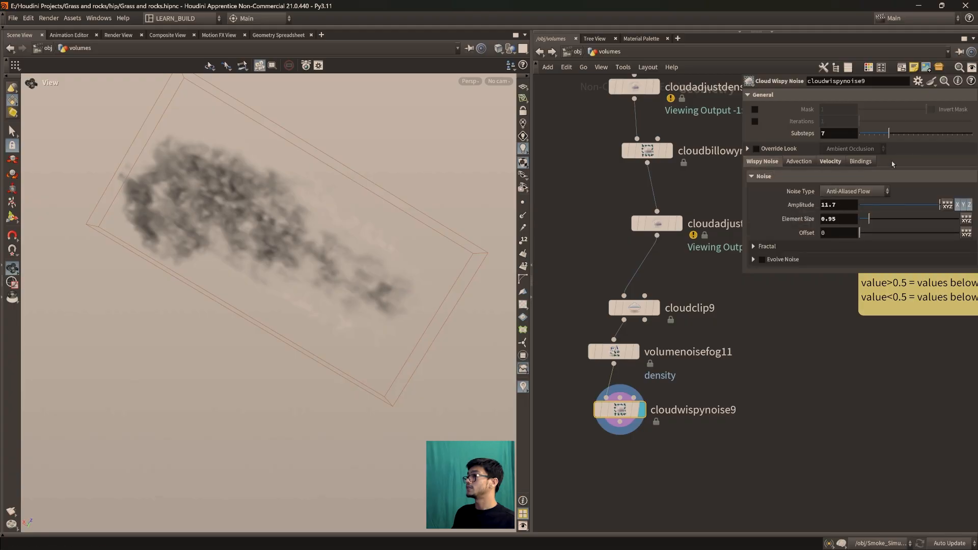
middle_drag(844, 205, 59, 209)
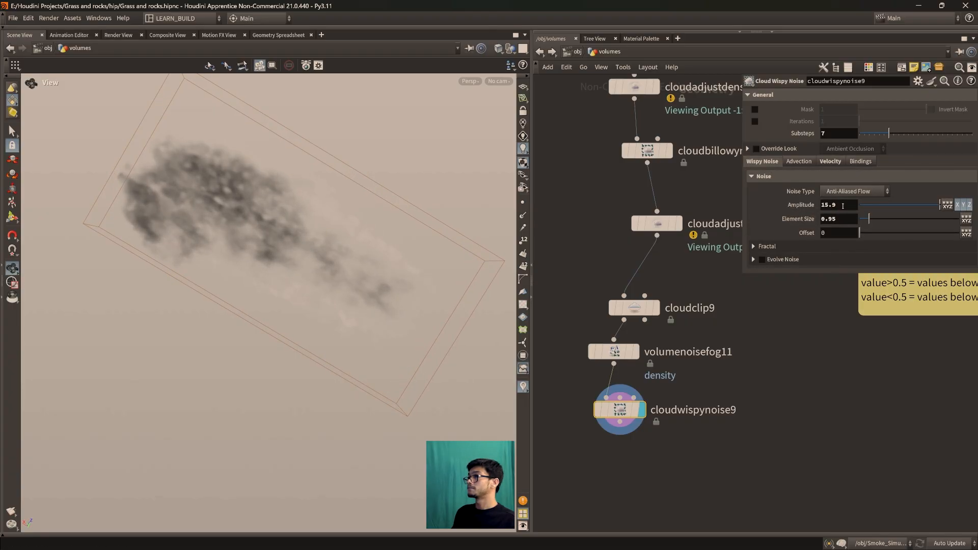
middle_drag(843, 206, 881, 204)
middle_drag(60, 199, 121, 200)
drag(273, 318, 250, 266)
Set cloudwispynoise9's noise Element Size to about 2.78 and bring up its velocity settings
drag(869, 221, 889, 221)
drag(316, 232, 181, 178)
drag(294, 188, 276, 236)
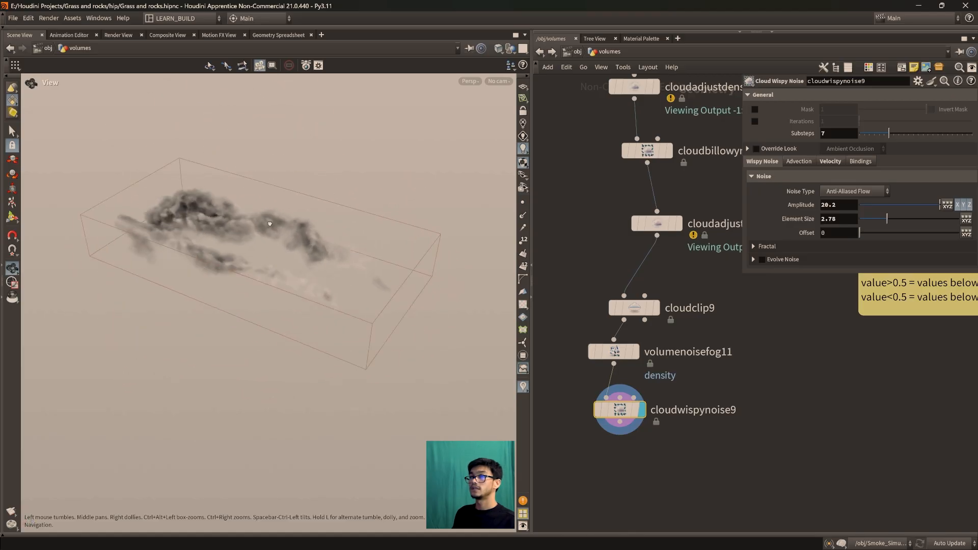
drag(296, 295, 345, 283)
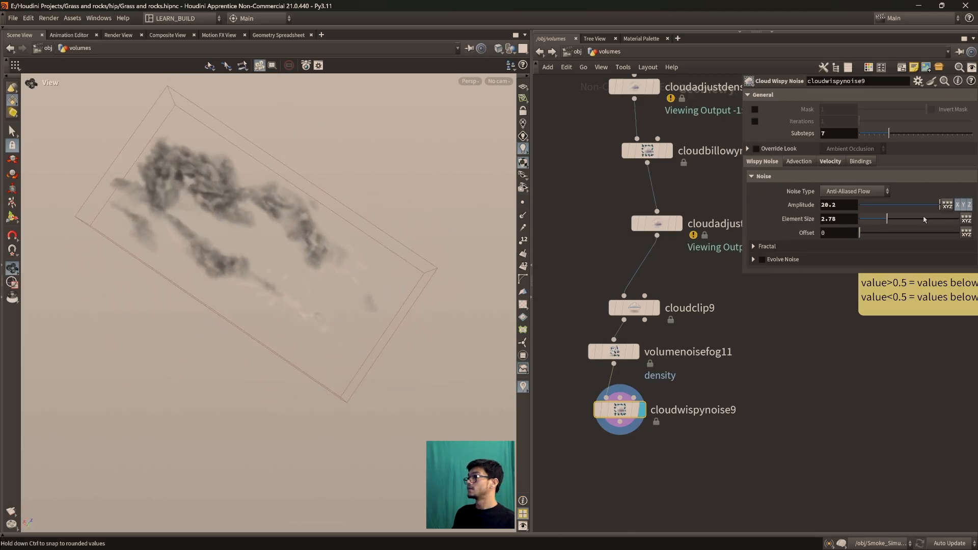
drag(884, 221, 888, 220)
click(837, 163)
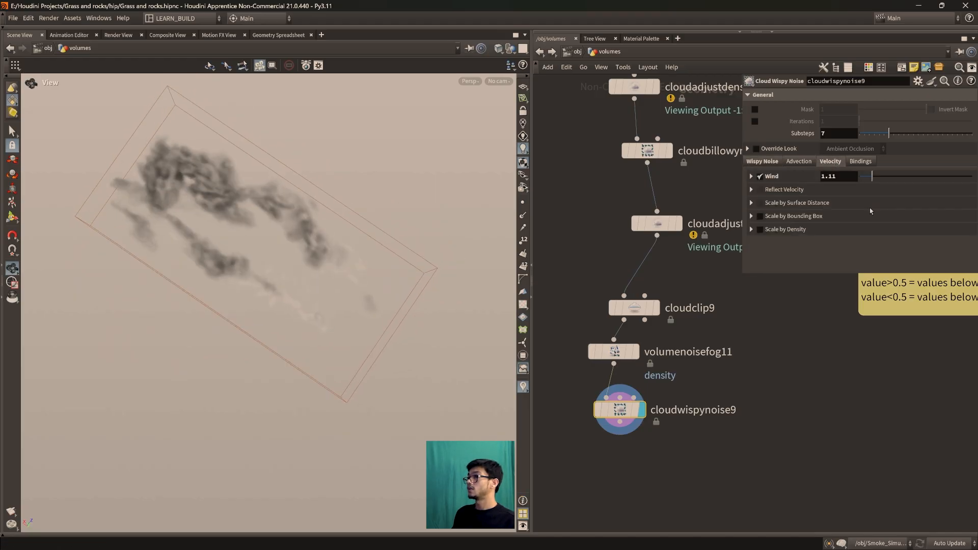
Lower cloudwispynoise9's Wind strength to 0.73 and inspect the cloud from another angle
drag(873, 178, 869, 178)
drag(293, 265, 302, 310)
scroll(657, 321, down, 3)
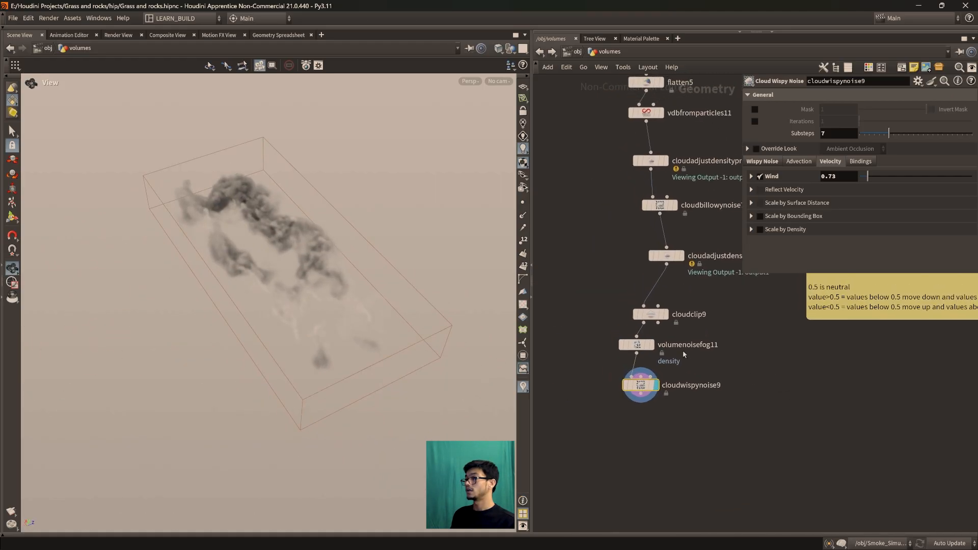
Rearrange the node chain to open a gap between cloudclip9 and volumenoisefog11
drag(651, 318, 684, 312)
middle_drag(672, 379, 658, 372)
mouse_move(645, 434)
mouse_down()
mouse_move(594, 333)
mouse_move(595, 371)
mouse_up()
drag(285, 239, 376, 214)
middle_drag(666, 346, 682, 331)
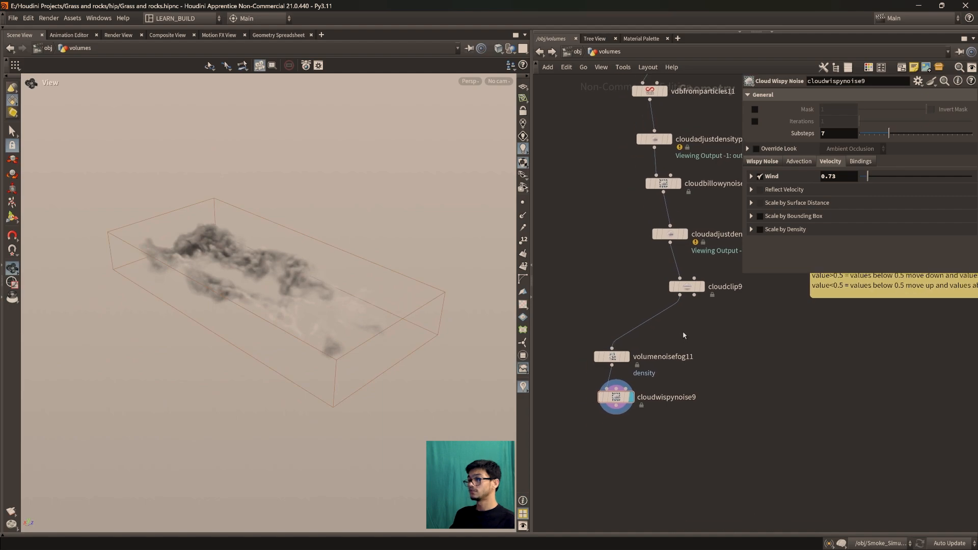
Insert a VDB Activate node between cloudclip9 and volumenoisefog11, and display cloudclip9's result
key(Tab)
text(vdbac)
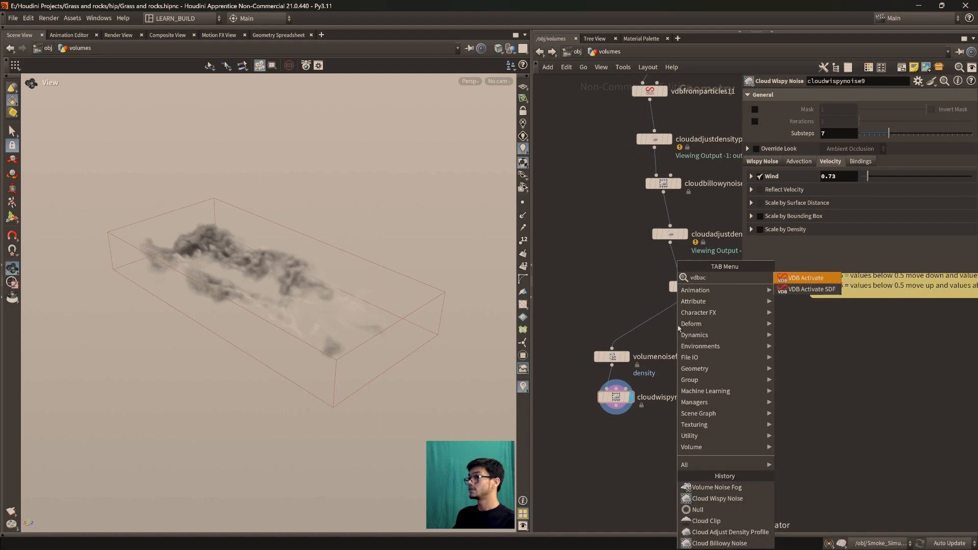
key(Return)
click(646, 327)
drag(326, 346, 294, 322)
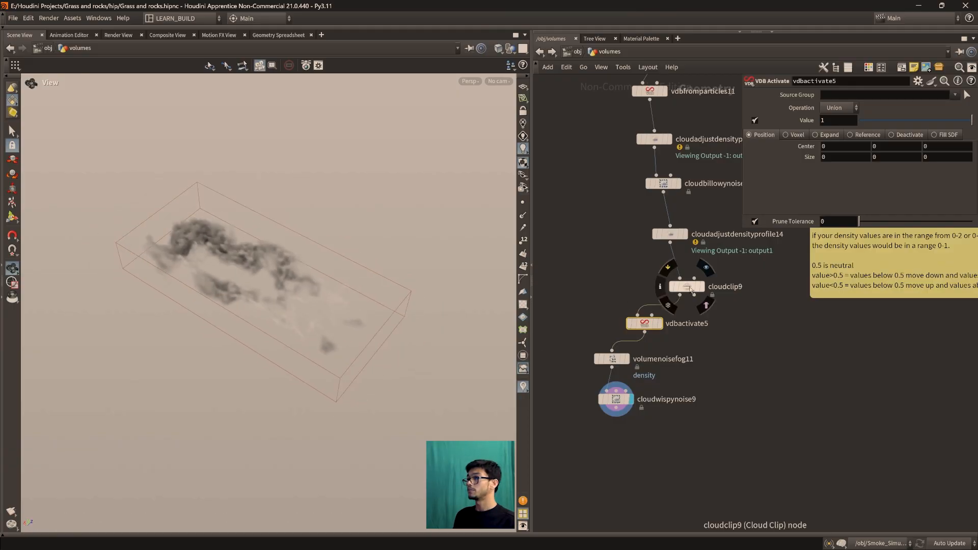
click(701, 287)
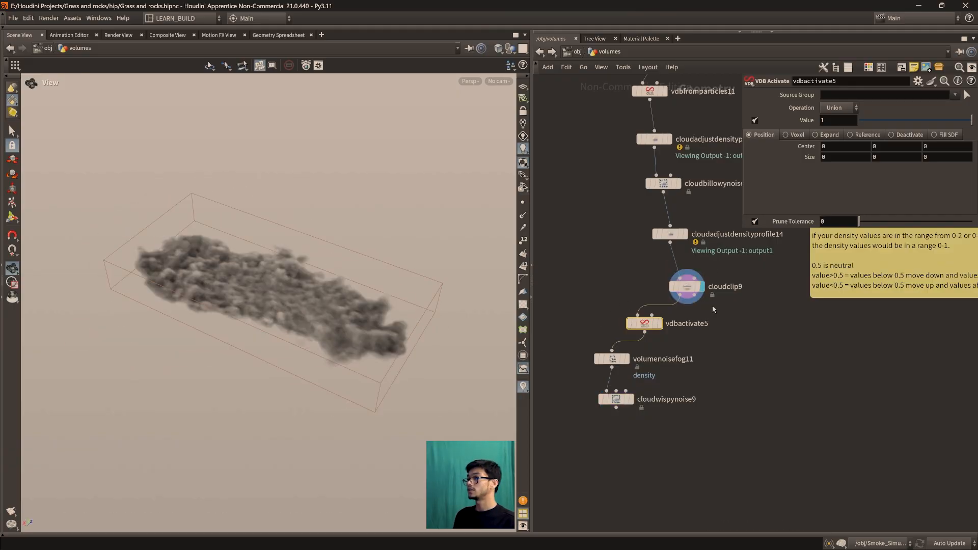
Add a VDB Combine node fed by cloudwispynoise9 and cloudclip9's second output, and display its result
click(758, 385)
key(Tab)
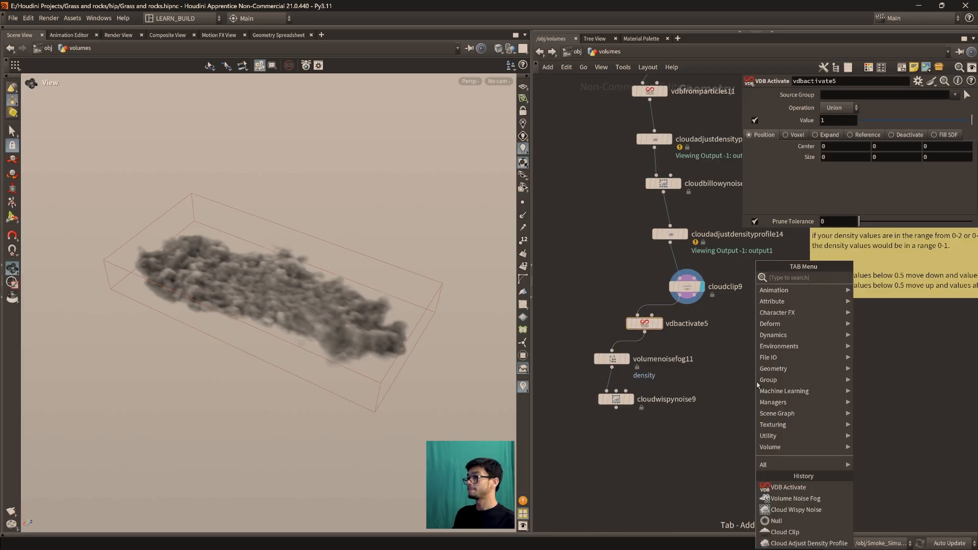
click(713, 431)
key(Tab)
text(v)
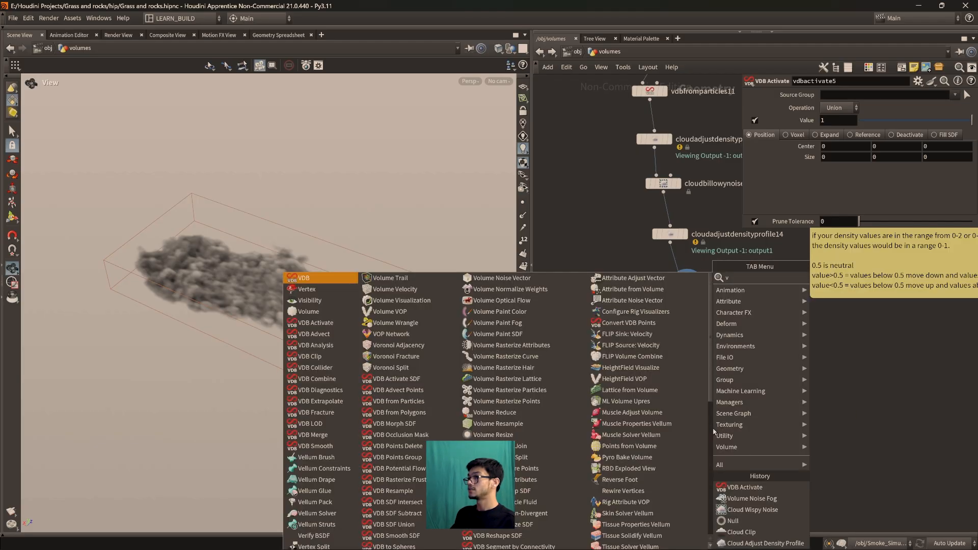
text(db com)
key(Return)
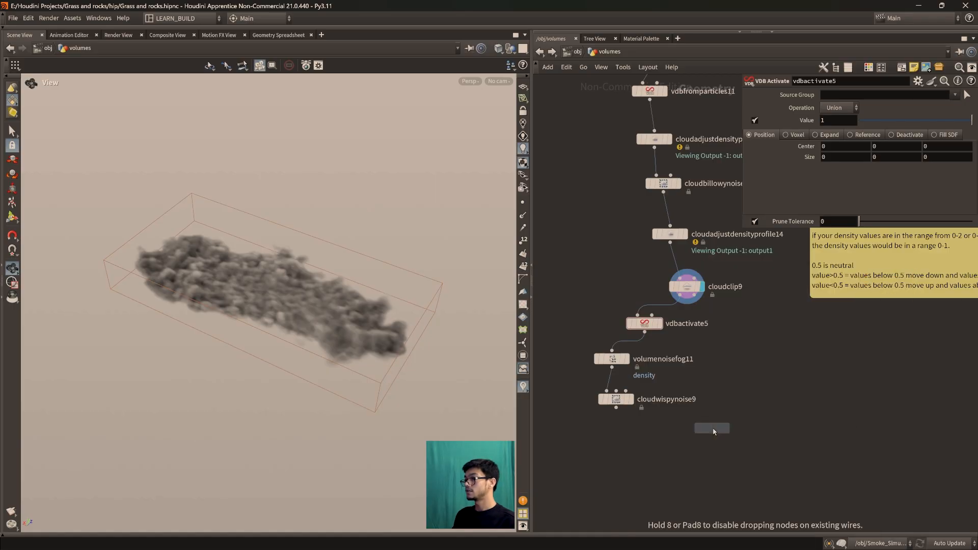
click(692, 433)
drag(616, 408, 685, 424)
drag(695, 295, 700, 424)
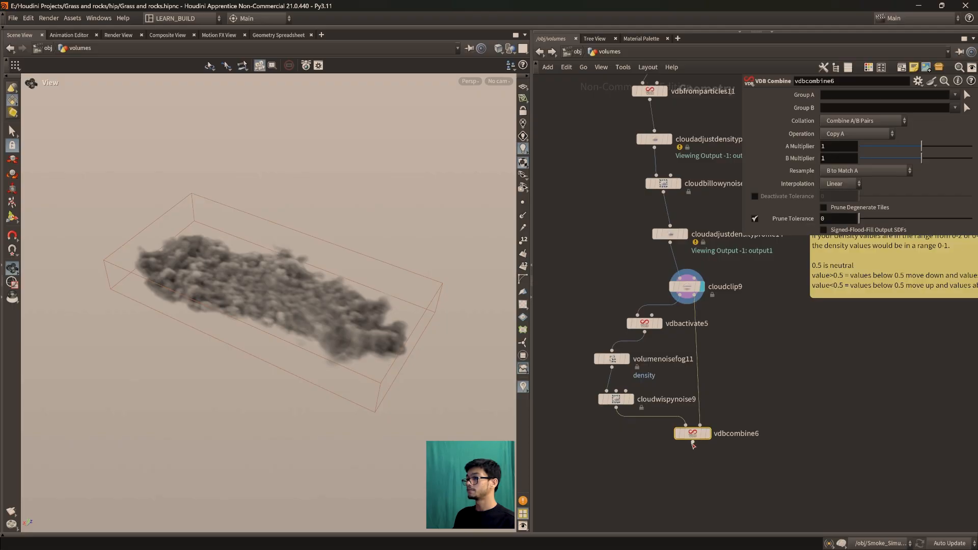
click(707, 432)
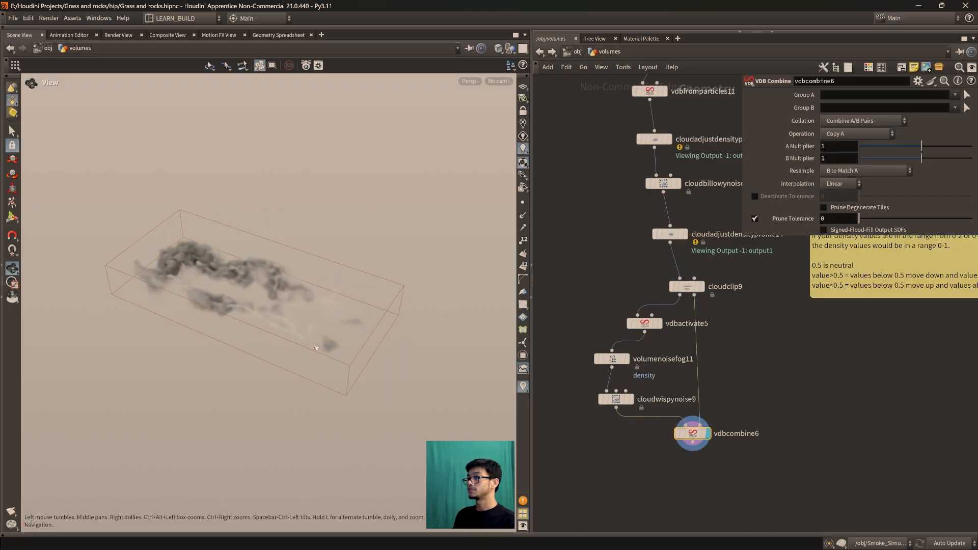
Set vdbcombine6's Operation to Maximum, keep Collation on Combine A/B Pairs, and inspect the merged cloud
click(686, 286)
click(684, 424)
click(865, 133)
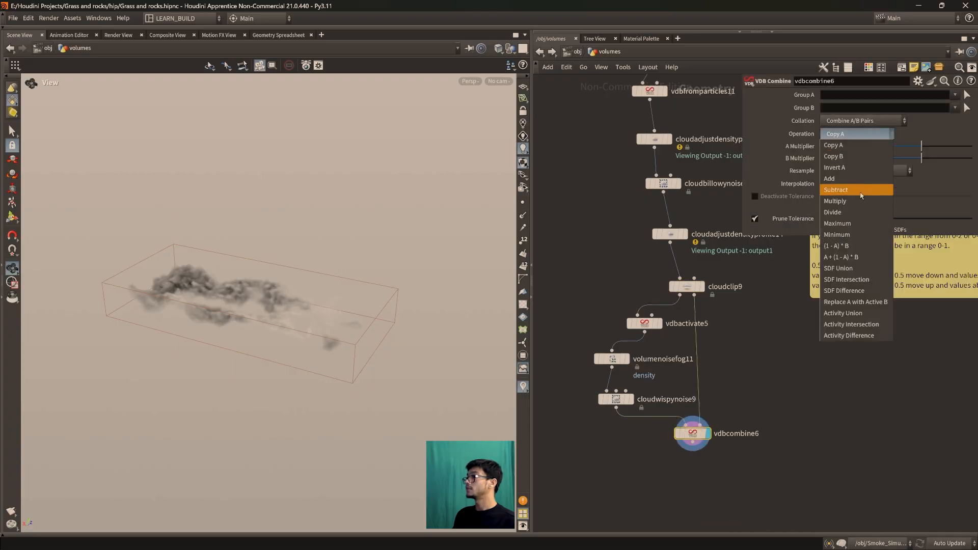
click(860, 223)
click(859, 125)
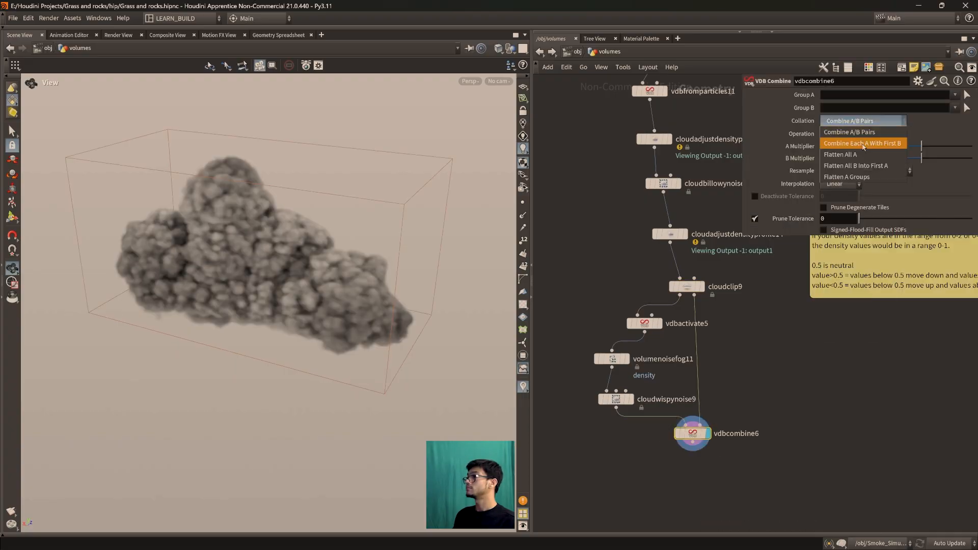
click(859, 134)
drag(305, 294, 228, 367)
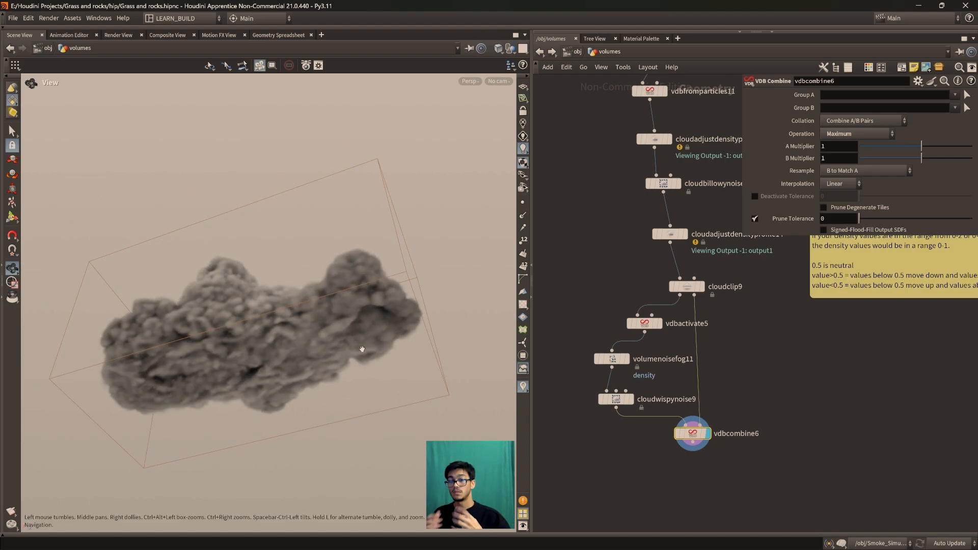
drag(332, 309, 499, 353)
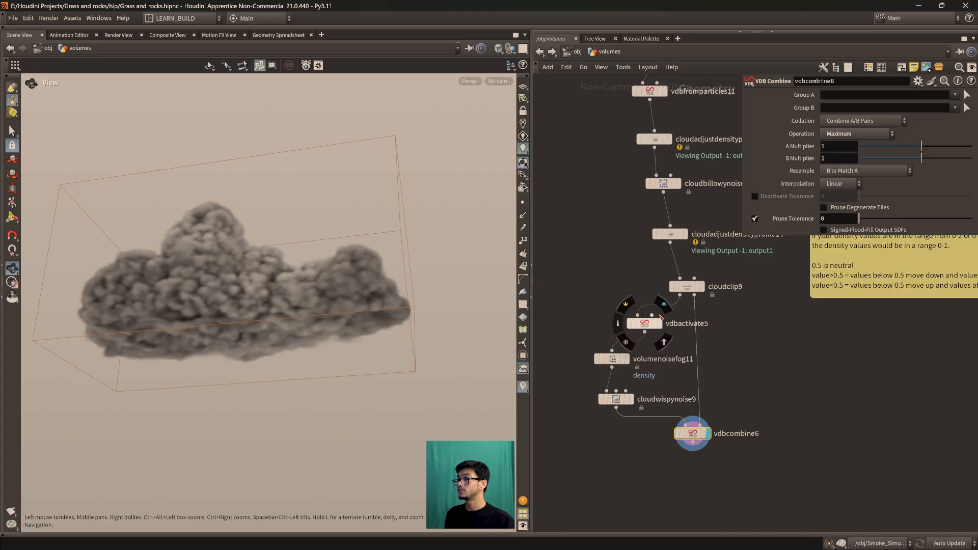
Display vdbactivate5, switch it to Expand mode, and set its Expand Distance to 8
click(659, 323)
drag(416, 351, 332, 208)
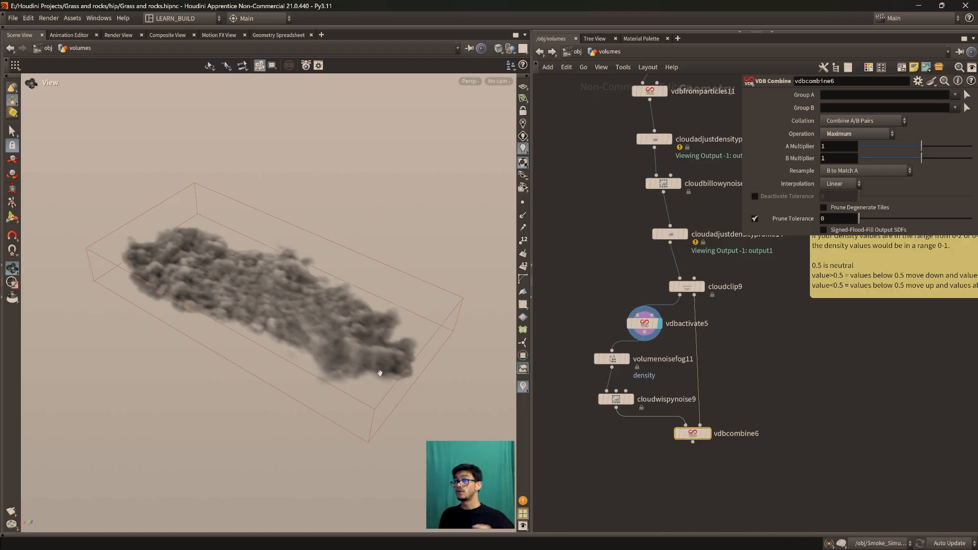
mouse_move(636, 327)
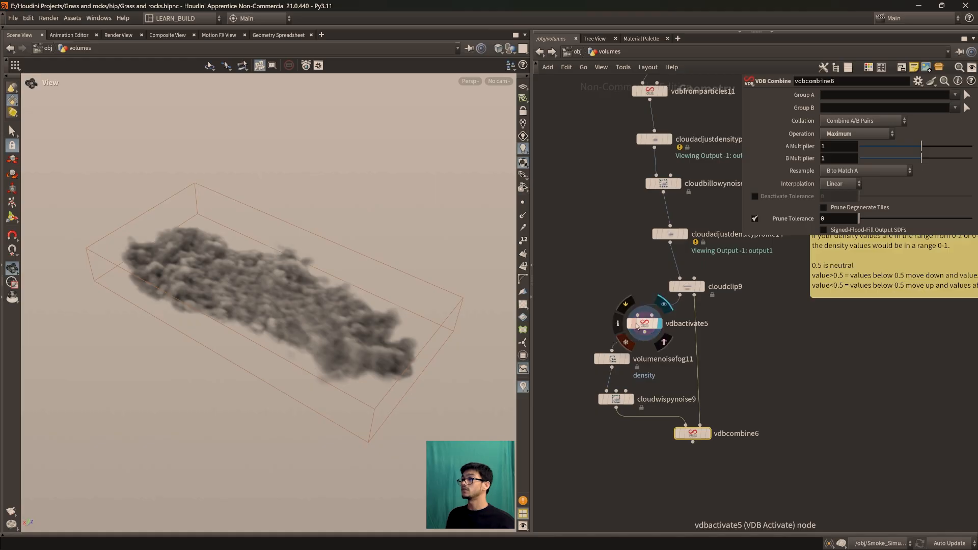
click(643, 324)
click(829, 135)
drag(866, 161, 971, 162)
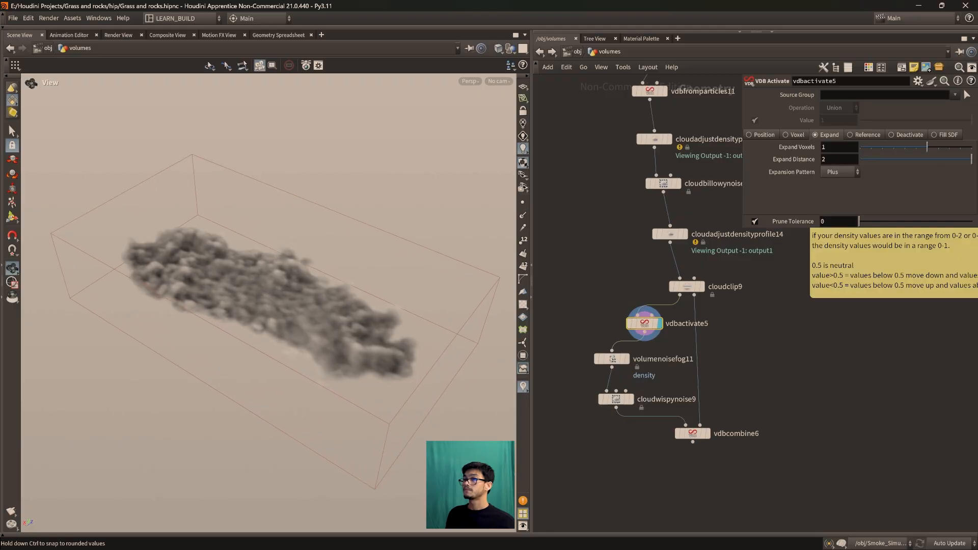
middle_click(837, 157)
text(8)
key(Return)
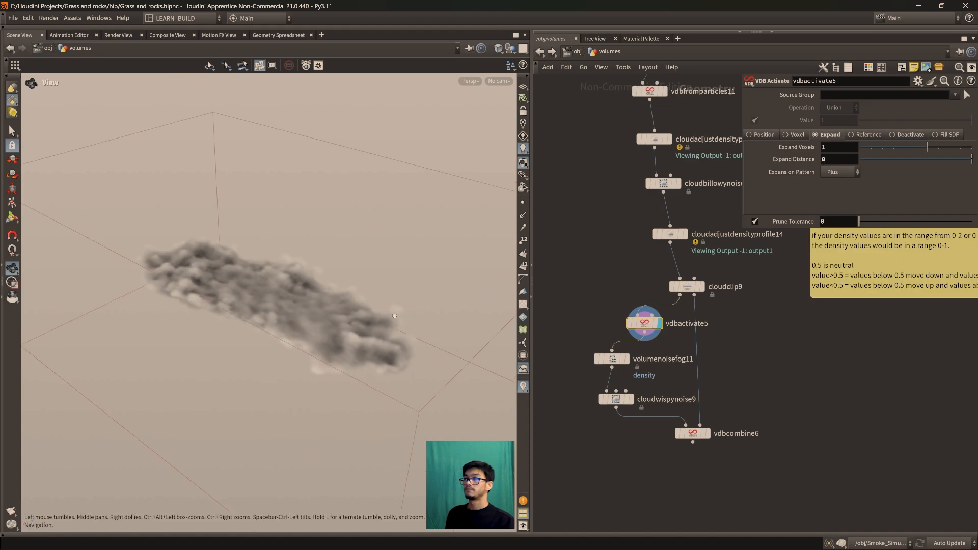
Display cloudwispynoise9 and reveal the per-axis Amplitude Scale of its wispy noise
mouse_move(616, 401)
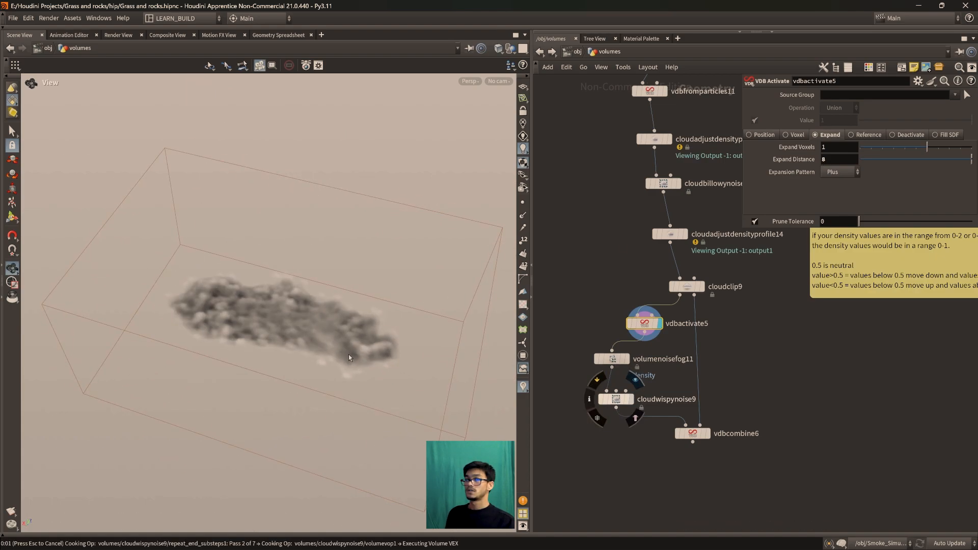
mouse_move(341, 356)
mouse_down()
mouse_move(330, 358)
mouse_move(334, 346)
mouse_up()
click(615, 399)
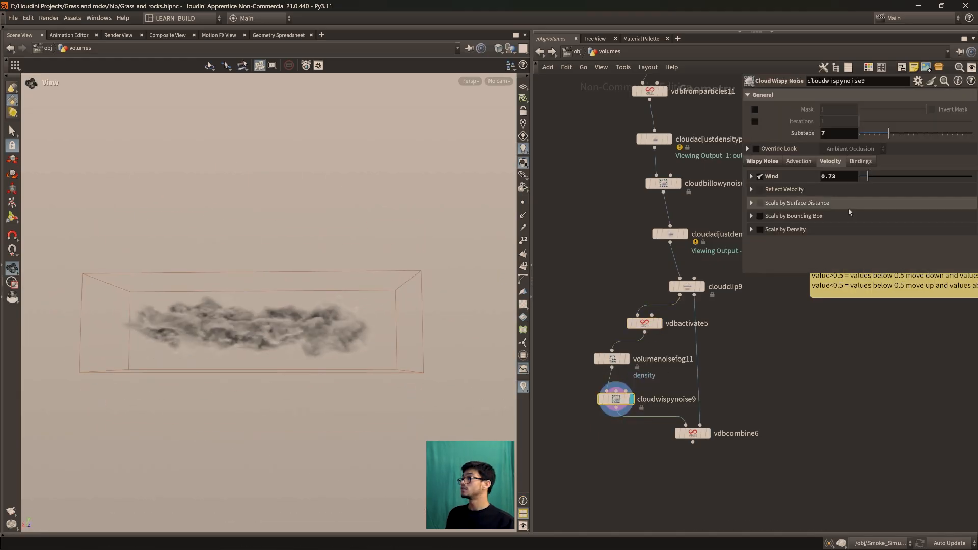
click(762, 161)
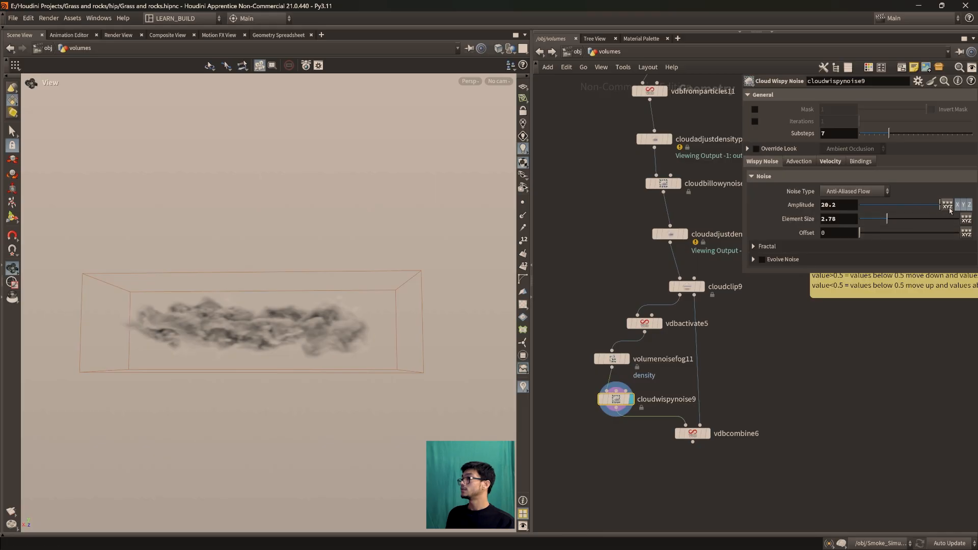
click(947, 205)
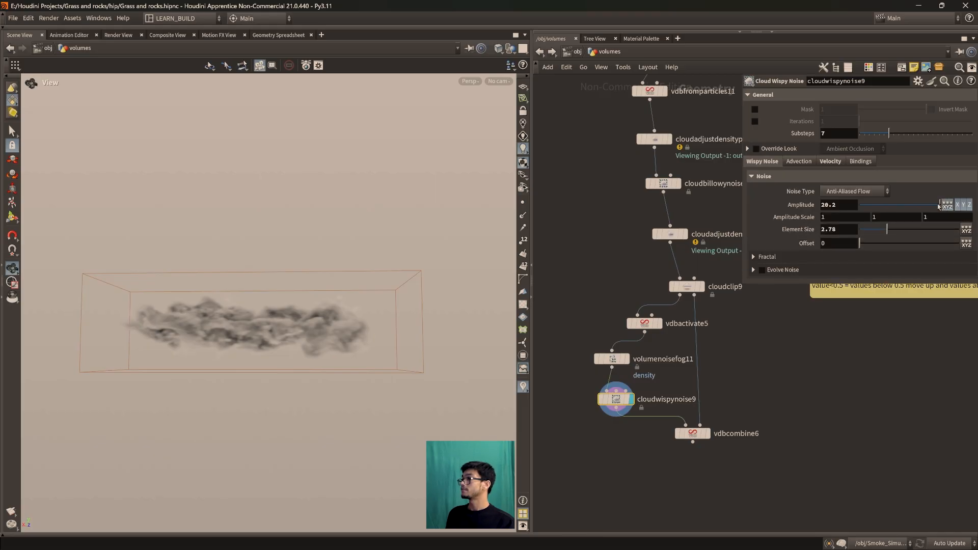
key(ctrl+z)
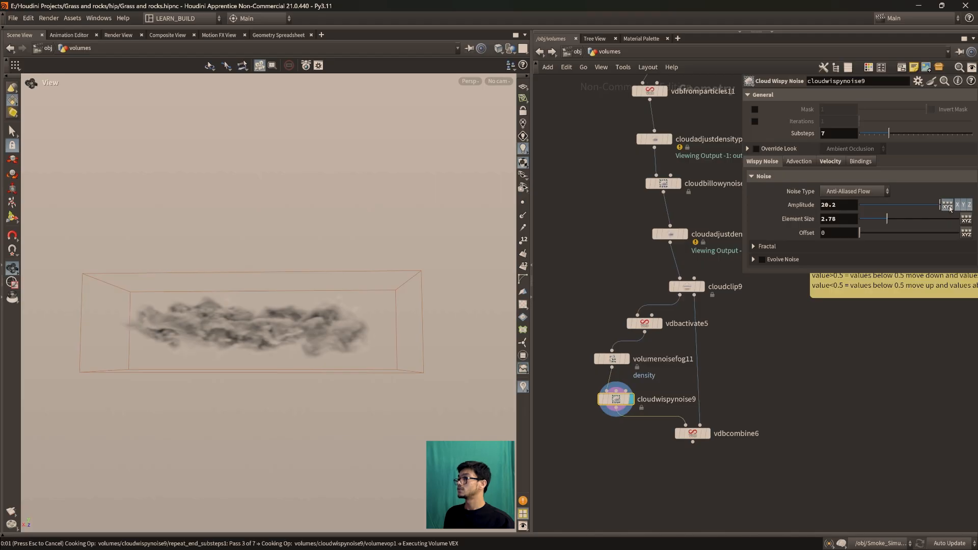
click(949, 209)
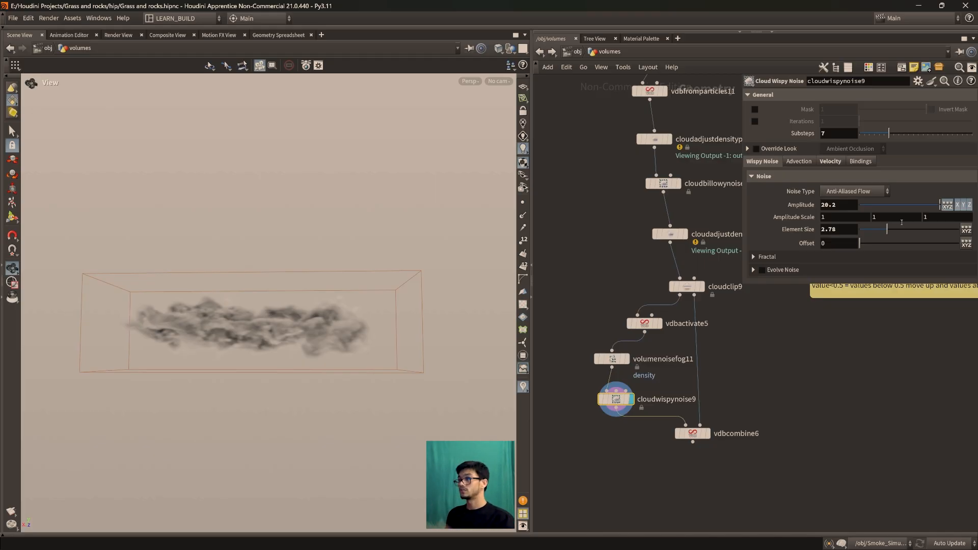
drag(262, 284, 336, 275)
Adjust cloudclip9's clipping plane Distance, trying -1.89 and settling on -1.19
click(702, 288)
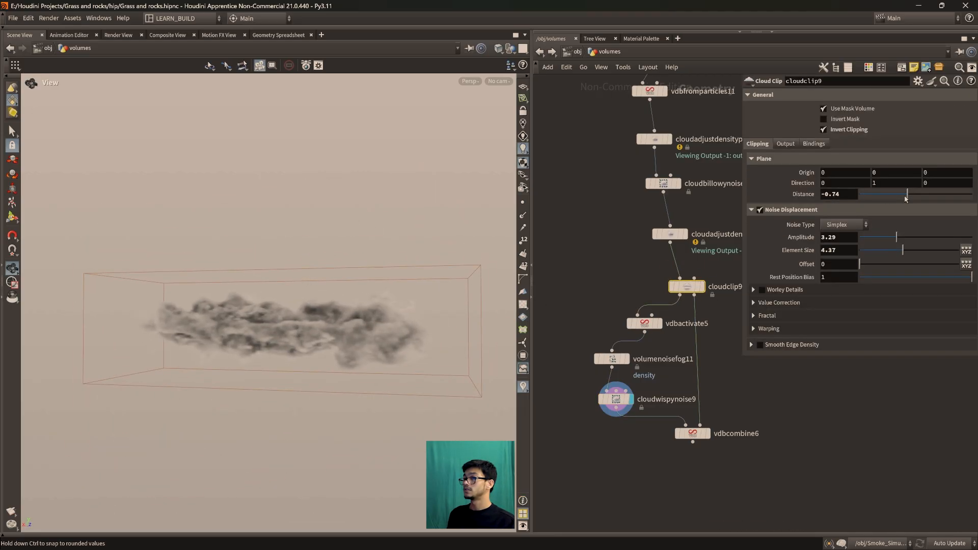
drag(905, 199, 895, 199)
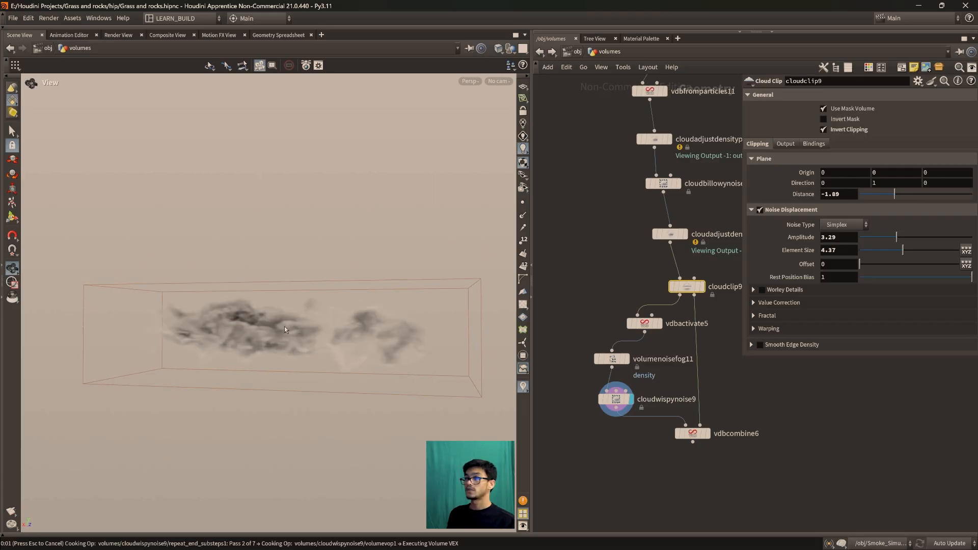
drag(315, 284, 312, 309)
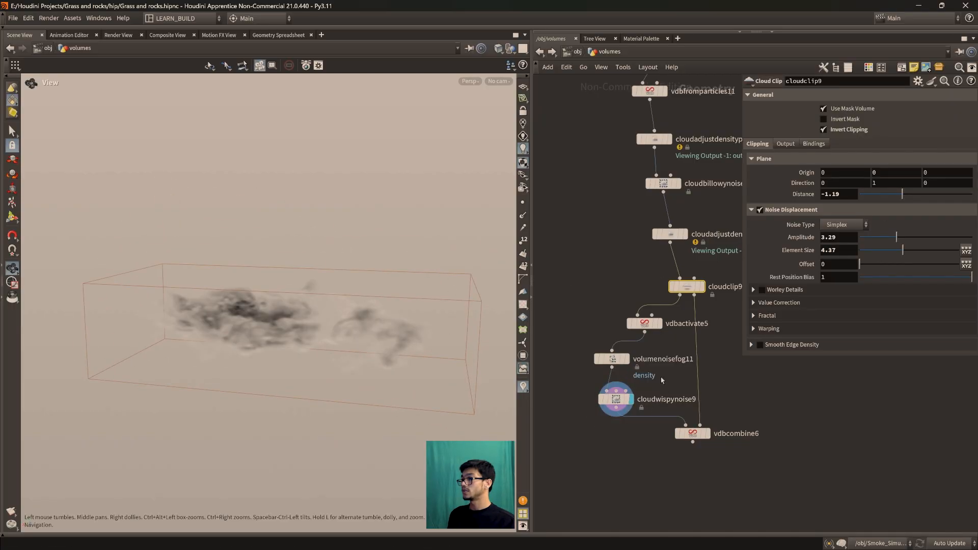
Try smaller Expand Distance values on vdbactivate5, ending at 0.918
click(645, 324)
drag(966, 162, 911, 164)
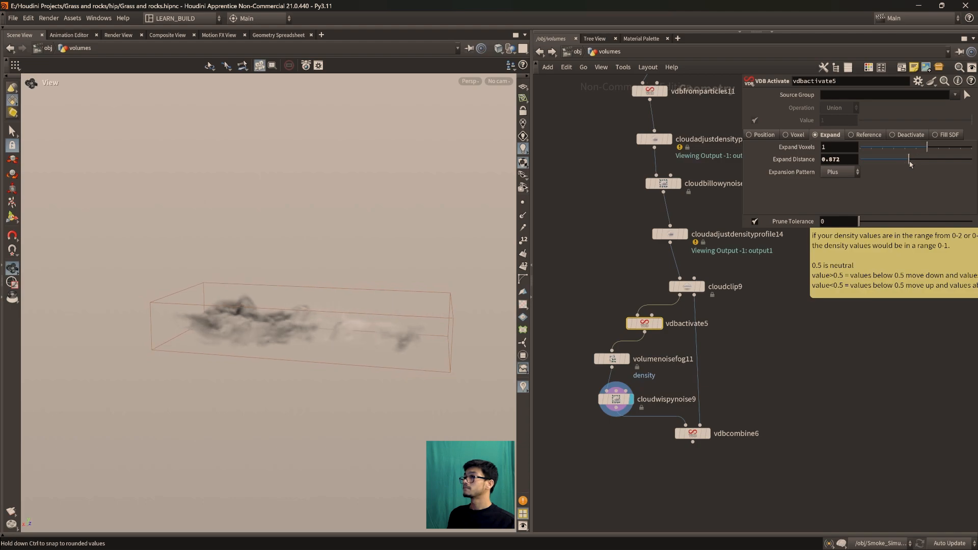
mouse_move(352, 269)
mouse_down()
mouse_move(334, 316)
mouse_move(374, 281)
mouse_move(356, 274)
mouse_up()
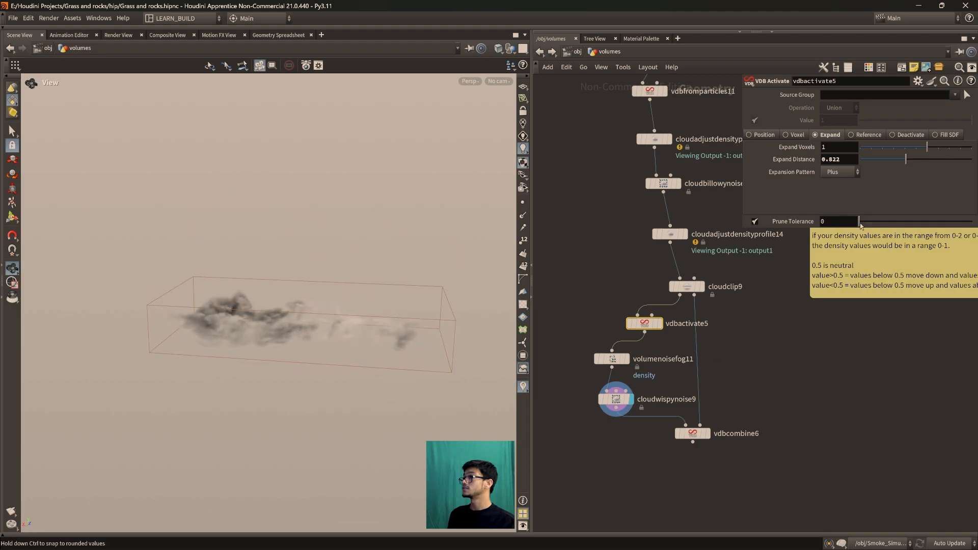
drag(911, 162, 913, 162)
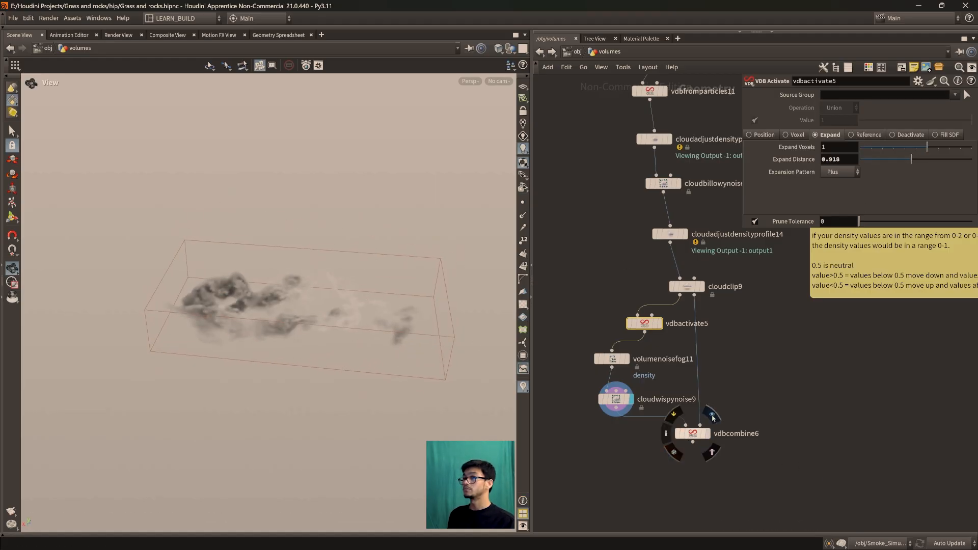
Display vdbcombine6, set vdbactivate5's Expand Distance to 4, and frame the combined cloud for review
click(706, 437)
drag(302, 363, 356, 336)
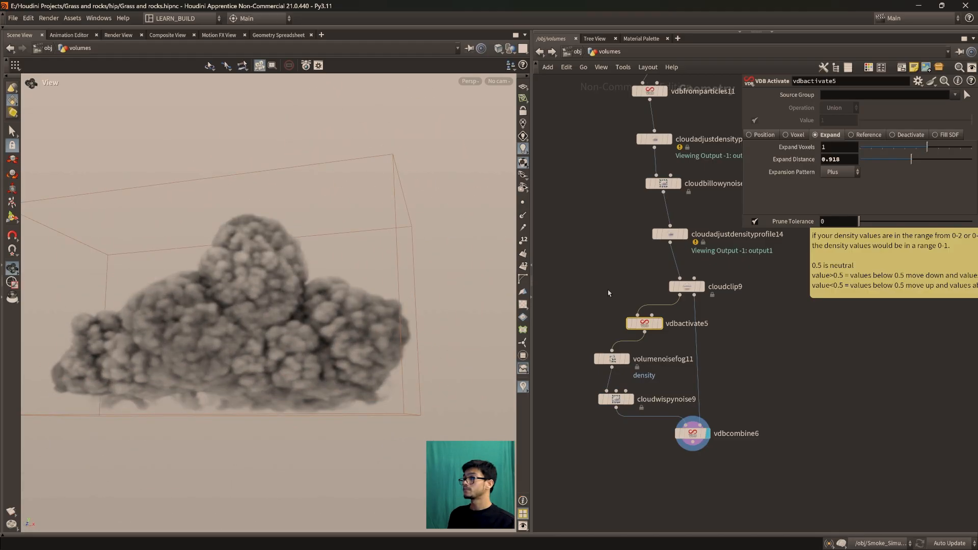
drag(847, 163, 815, 164)
text(4)
key(Return)
drag(251, 372, 272, 422)
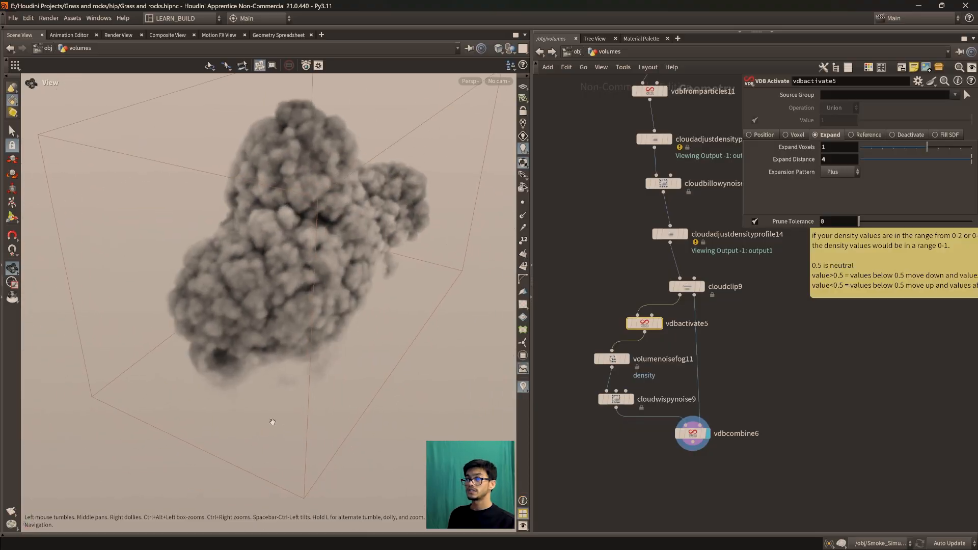
drag(345, 377, 327, 348)
key(space+f)
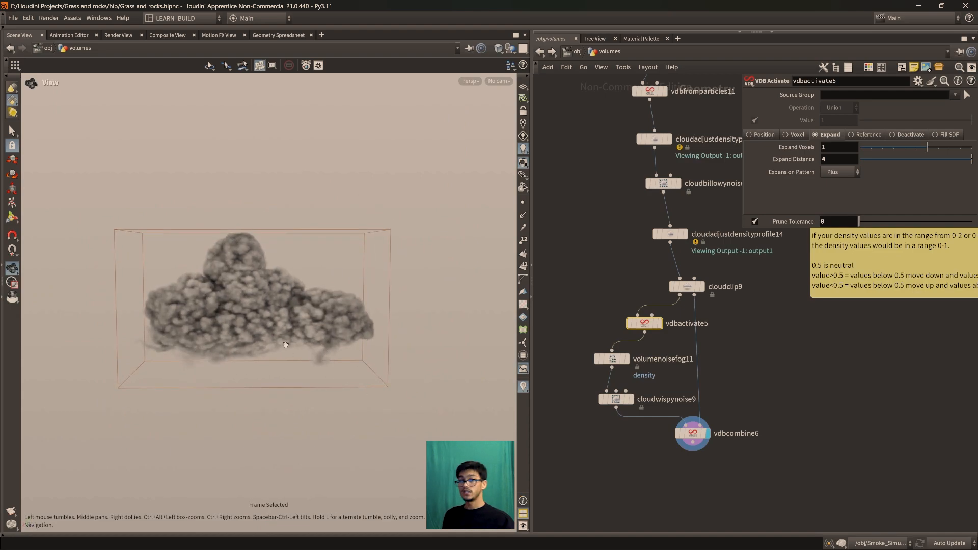
middle_drag(755, 397, 711, 429)
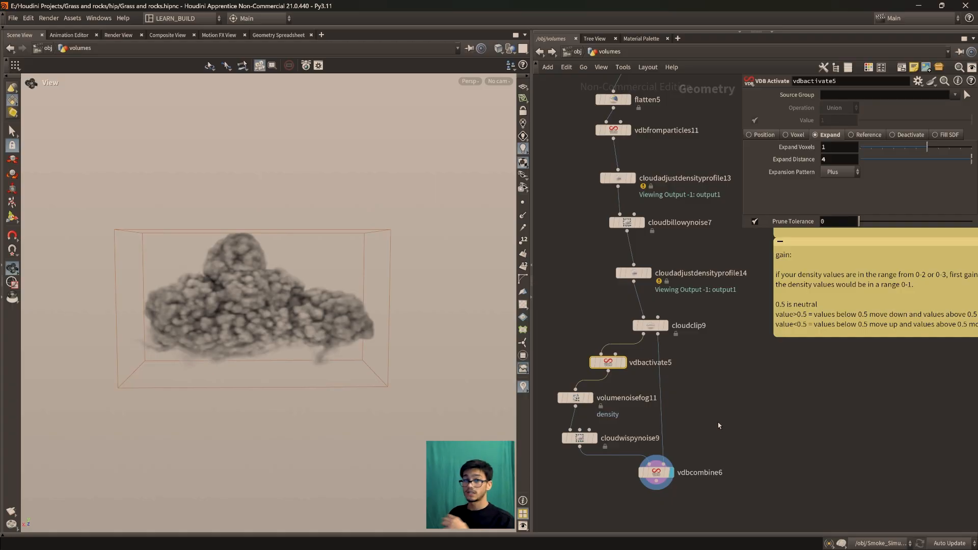
mouse_move(636, 275)
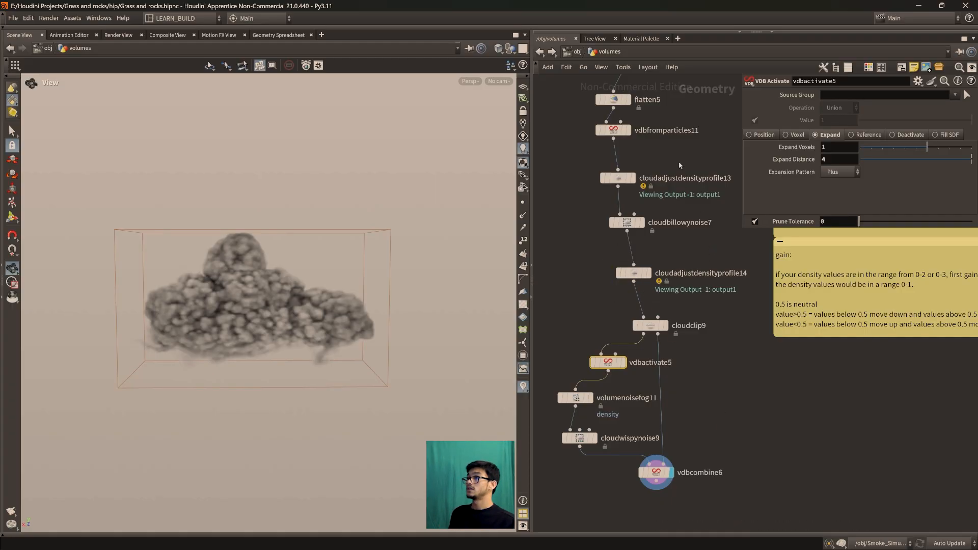
Display CLOUD03_OUT below vdbcombine5 and examine that cloud's shape for comparison with the vdbcombine6 cloud
scroll(686, 395, down, 5)
scroll(687, 395, up, 5)
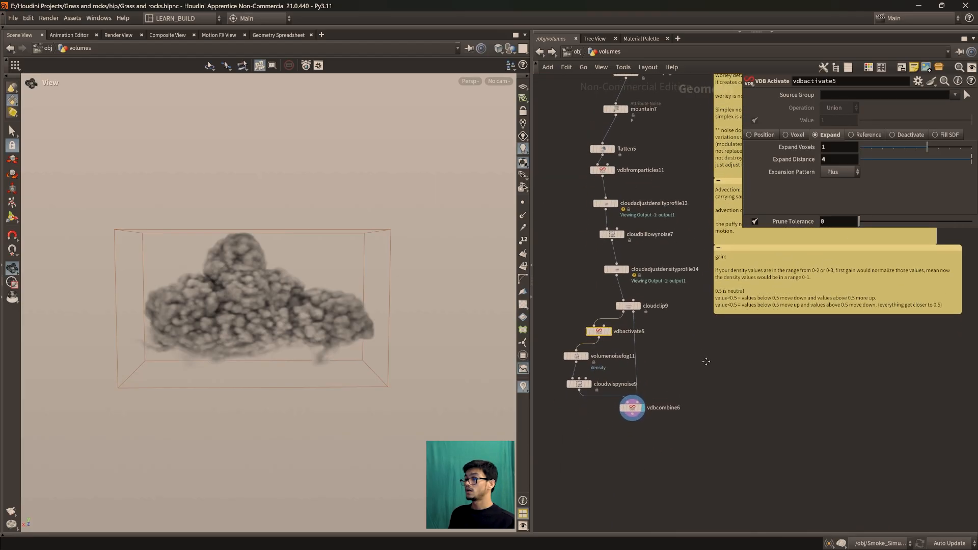
drag(349, 356, 296, 321)
middle_drag(698, 349, 805, 398)
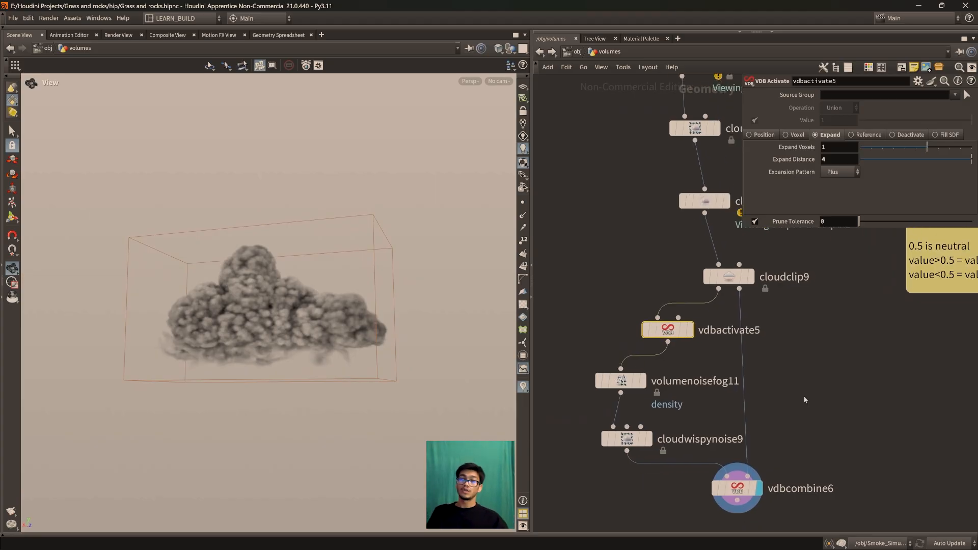
scroll(634, 333, down, 5)
middle_drag(643, 334, 916, 406)
middle_drag(705, 390, 840, 356)
scroll(925, 362, down, 4)
scroll(831, 402, up, 6)
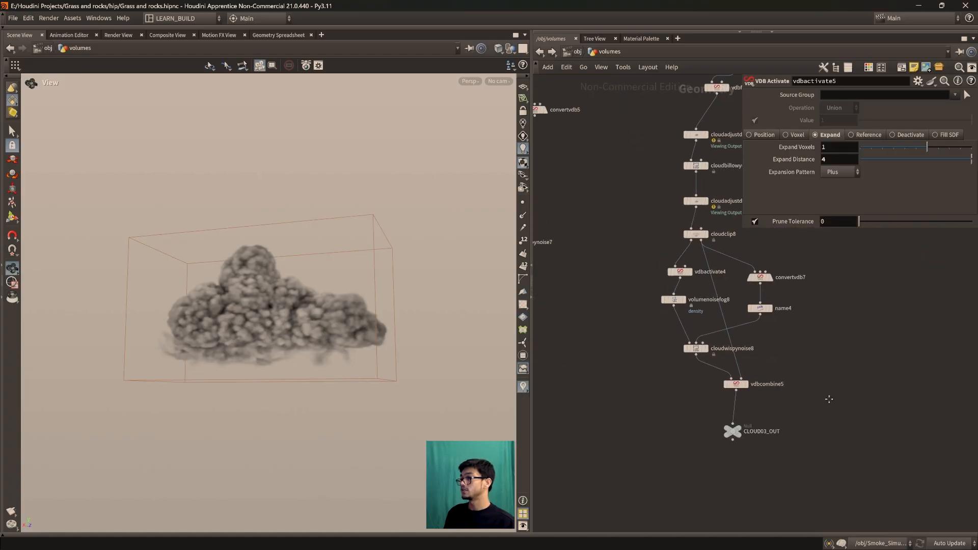
middle_drag(792, 415, 801, 364)
mouse_move(695, 421)
click(710, 388)
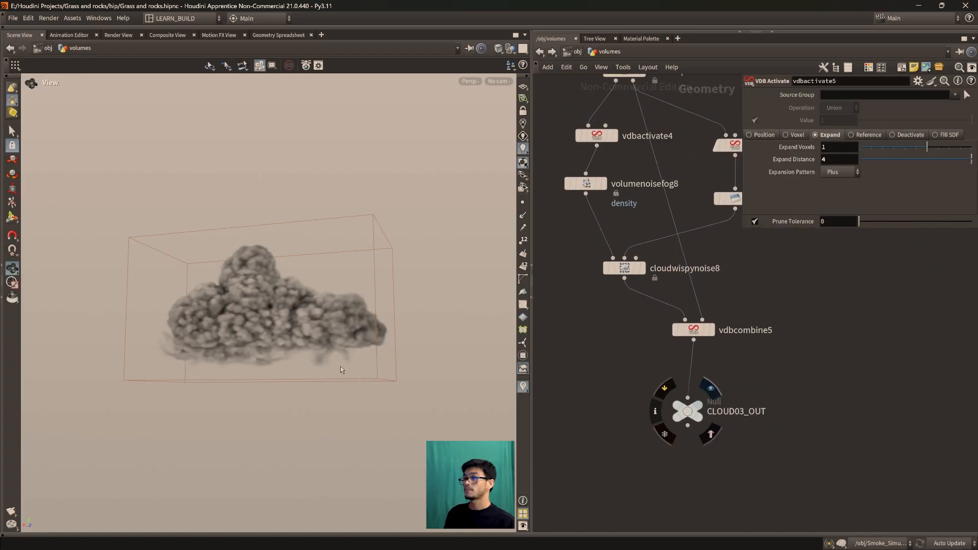
scroll(260, 340, up, 5)
drag(260, 349, 257, 380)
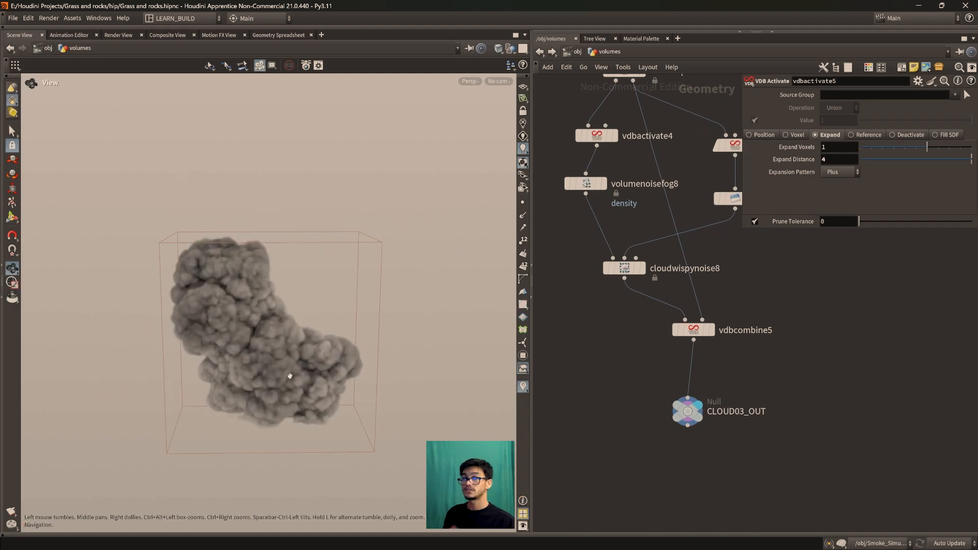
Display latest_OUT below vdbcombine4 and examine the cloud from several angles
scroll(778, 442, down, 6)
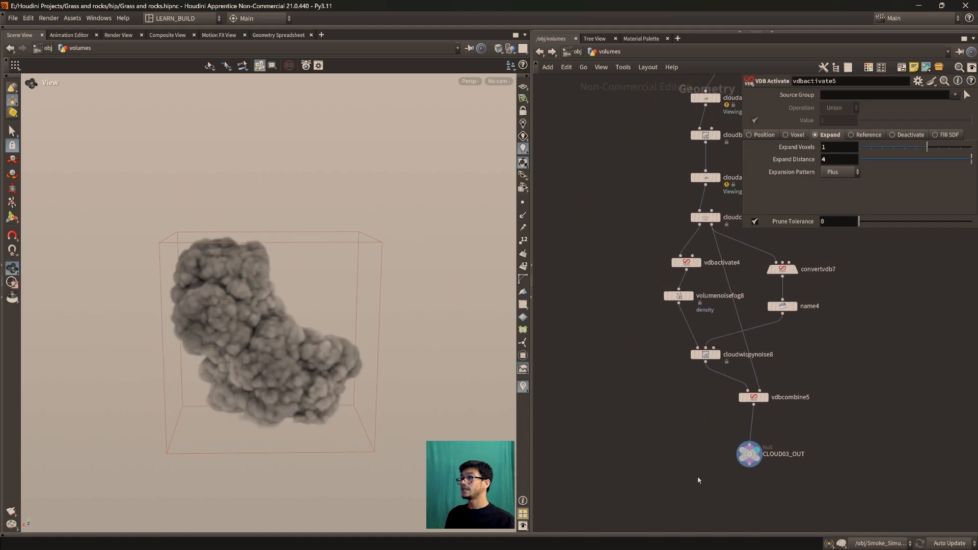
middle_drag(778, 442, 707, 477)
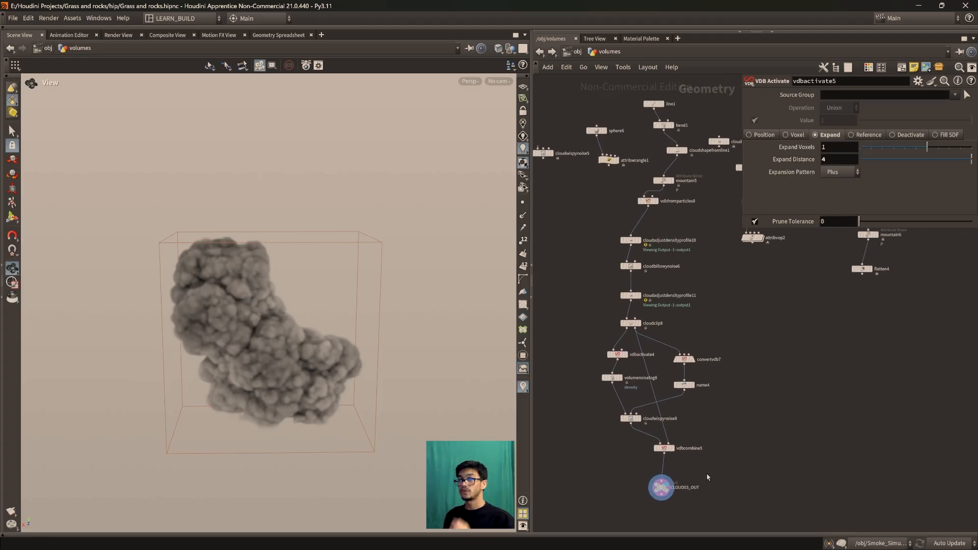
middle_drag(622, 474, 751, 495)
scroll(655, 447, down, 2)
scroll(711, 441, up, 4)
middle_drag(737, 407, 794, 424)
scroll(794, 424, down, 3)
middle_drag(733, 527, 759, 393)
scroll(759, 392, up, 3)
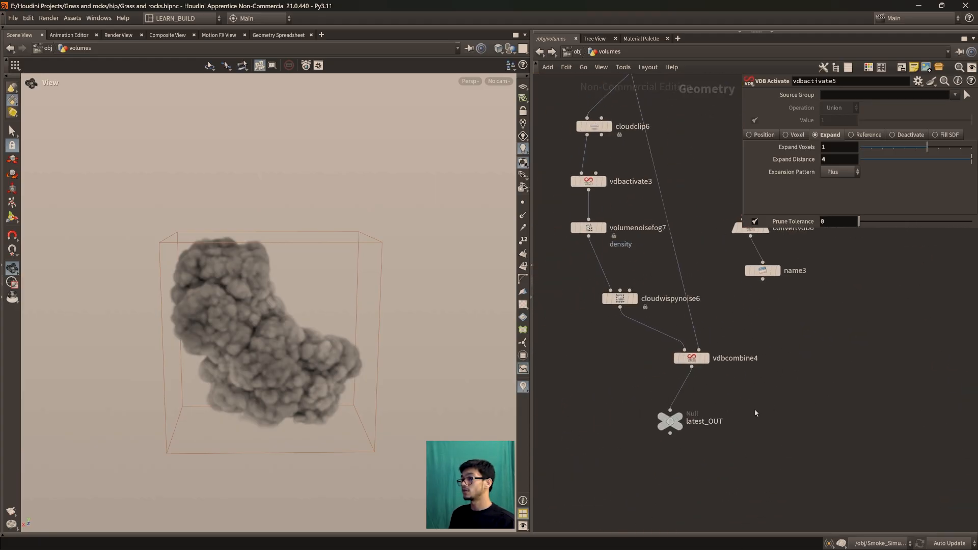
click(680, 421)
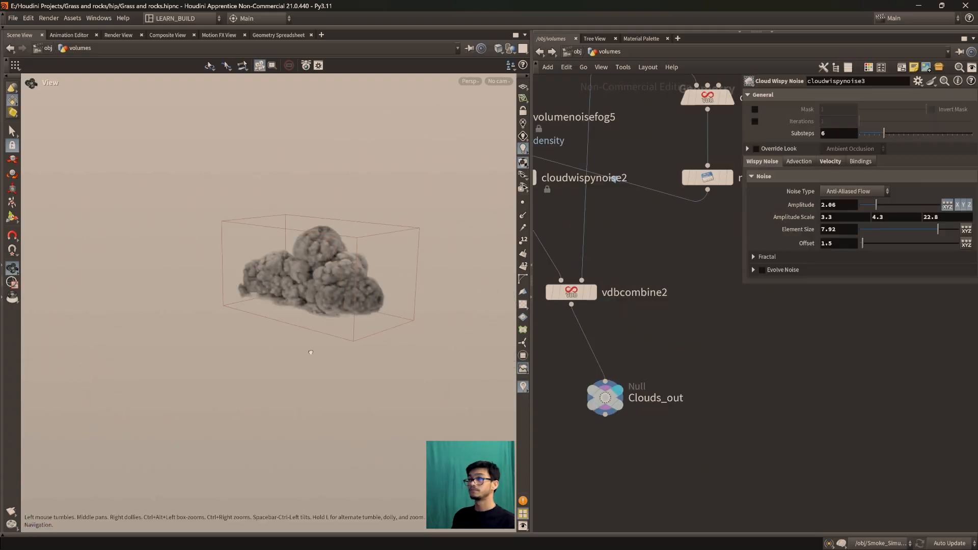
right_drag(311, 352, 361, 406)
drag(361, 405, 232, 326)
Display and frame the Clouds_out cloud for review, and return to the cloudclip9 to vdbcombine6 node chain
key(f)
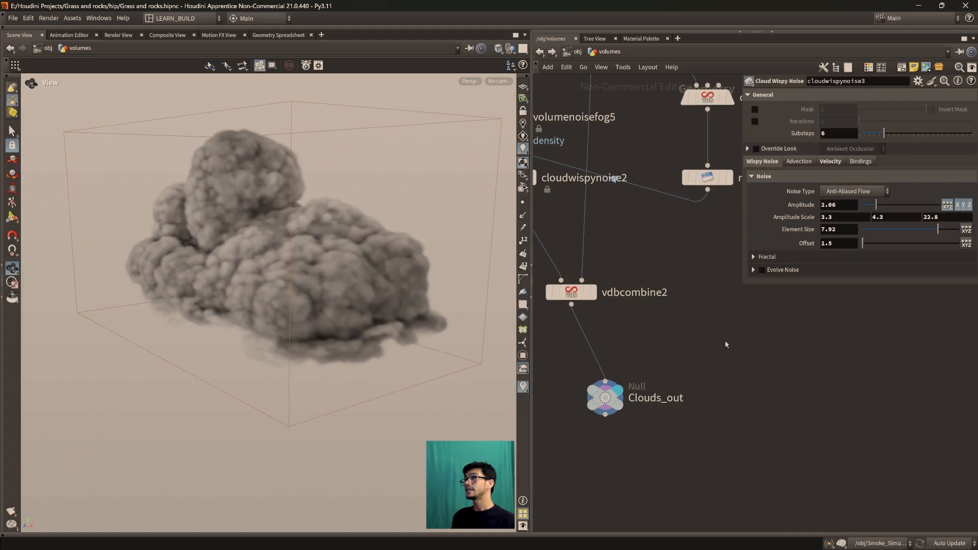
scroll(748, 417, down, 5)
scroll(842, 411, down, 2)
middle_drag(845, 411, 712, 397)
middle_drag(833, 396, 672, 462)
right_drag(672, 460, 793, 465)
middle_drag(710, 403, 809, 456)
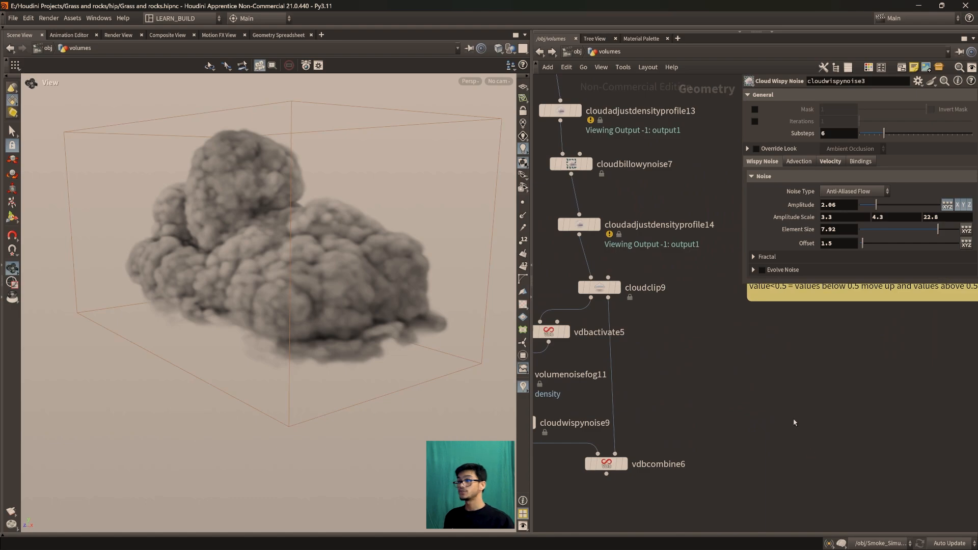
middle_drag(796, 419, 854, 426)
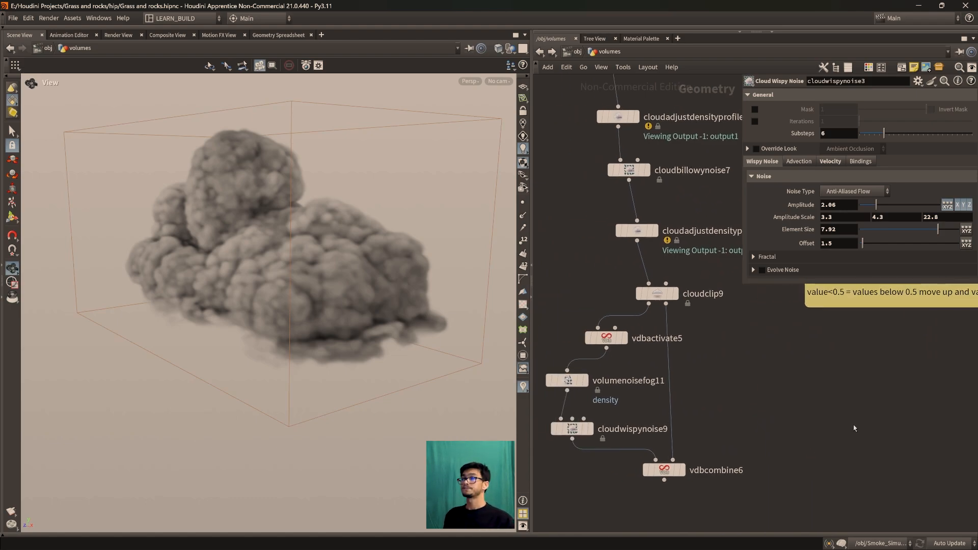